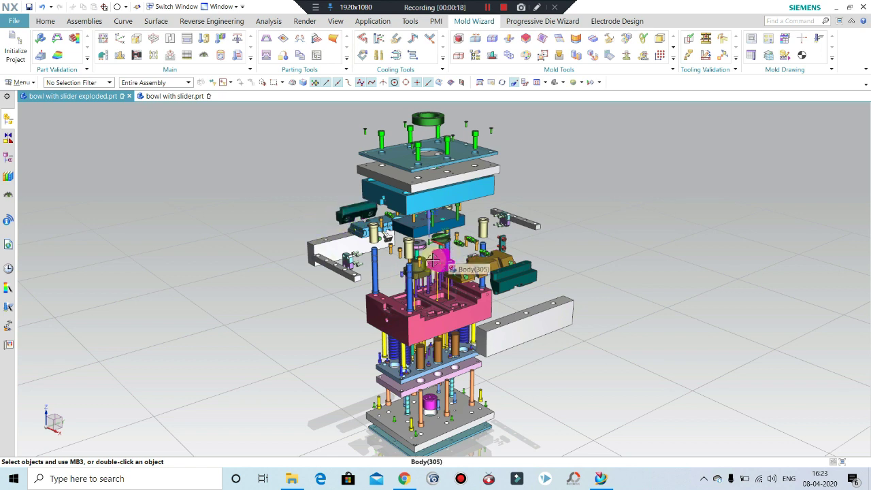
Zoom around the exploded assembly and switch to the 'Split mold pa.prt' part with the pink bowl
click(315, 226)
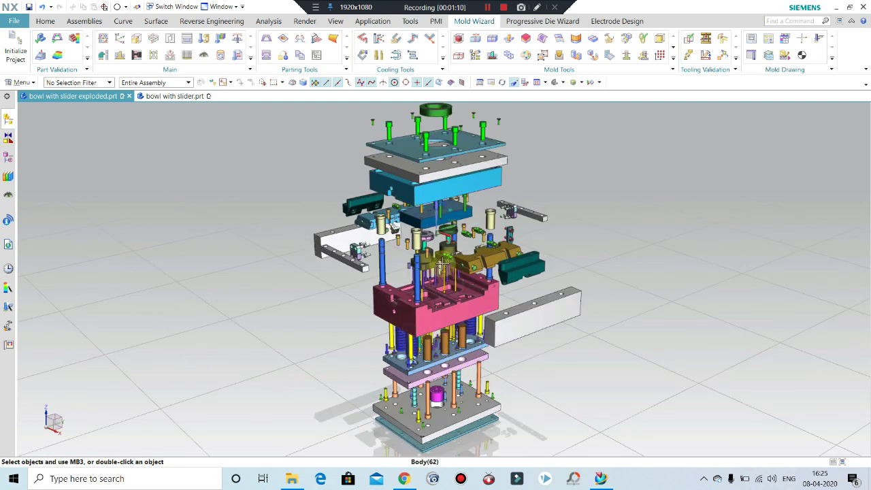
scroll(443, 262, up, 2)
scroll(443, 262, up, 1)
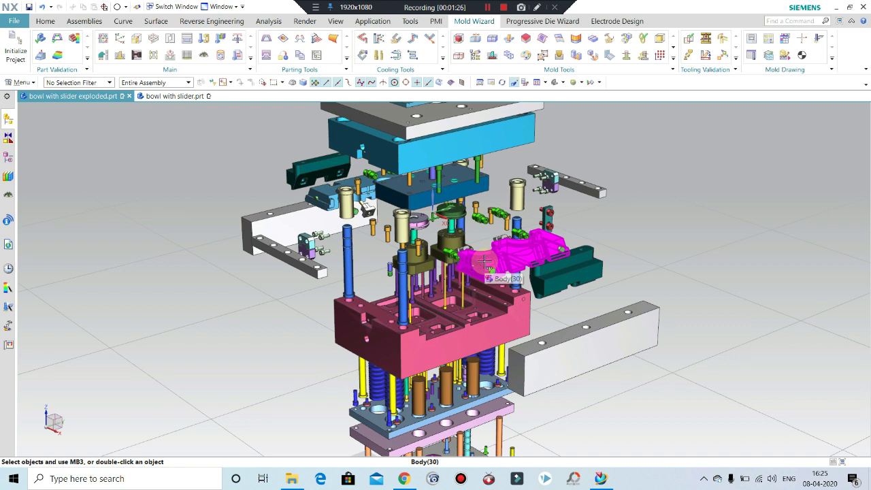
scroll(487, 262, down, 2)
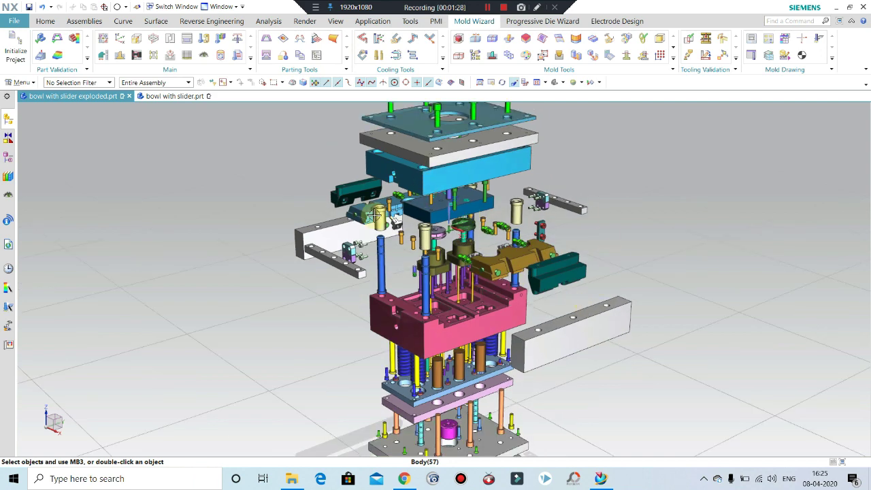
scroll(514, 271, up, 2)
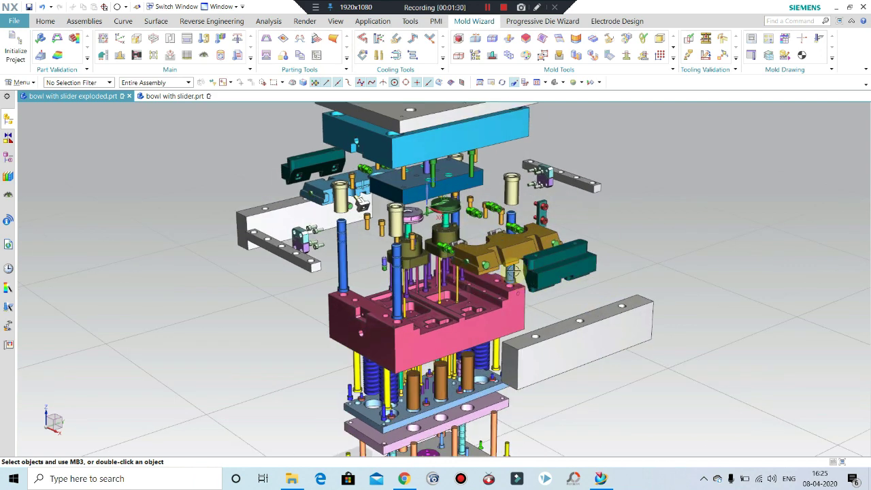
scroll(494, 227, down, 1)
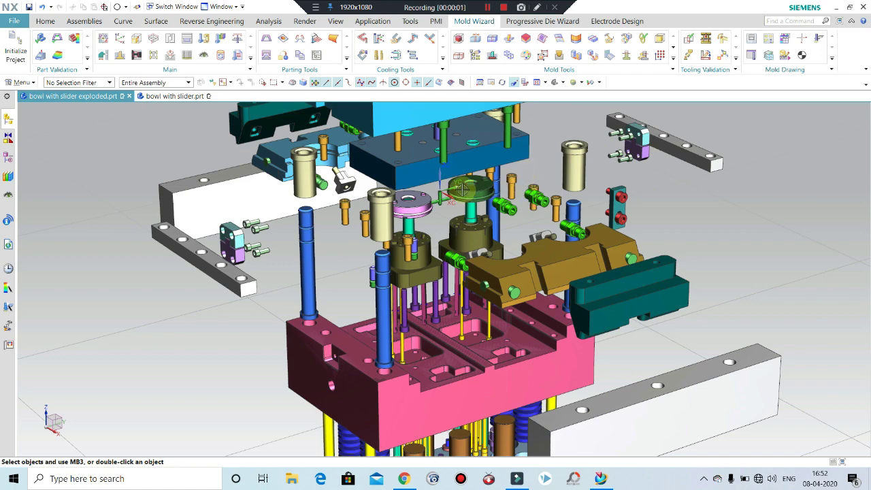
scroll(462, 190, up, 1)
scroll(449, 192, up, 1)
scroll(422, 197, up, 1)
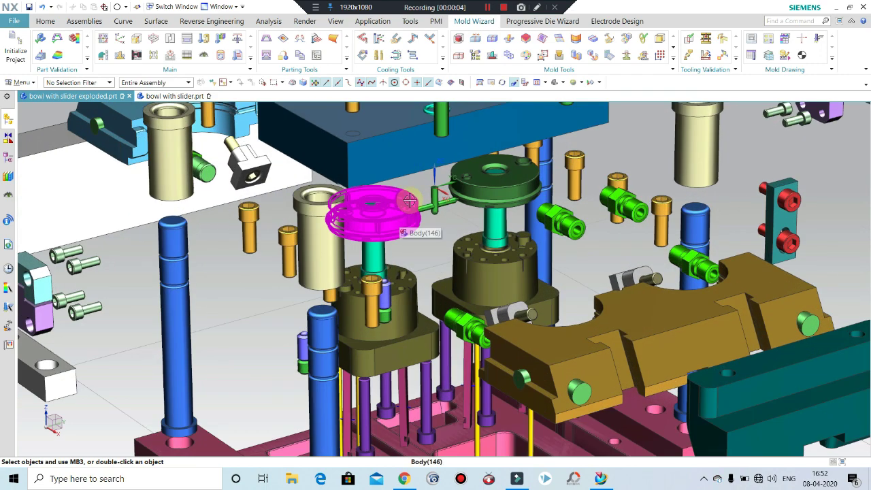
scroll(409, 200, down, 4)
scroll(405, 112, up, 3)
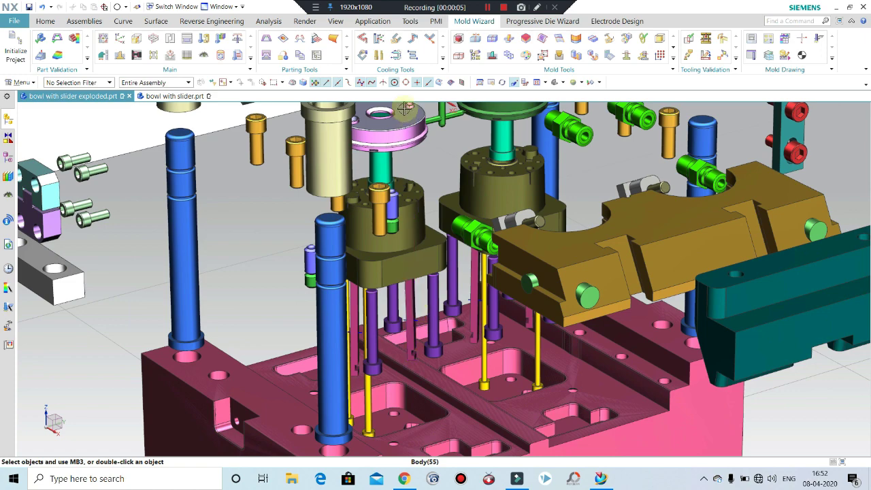
scroll(398, 228, down, 1)
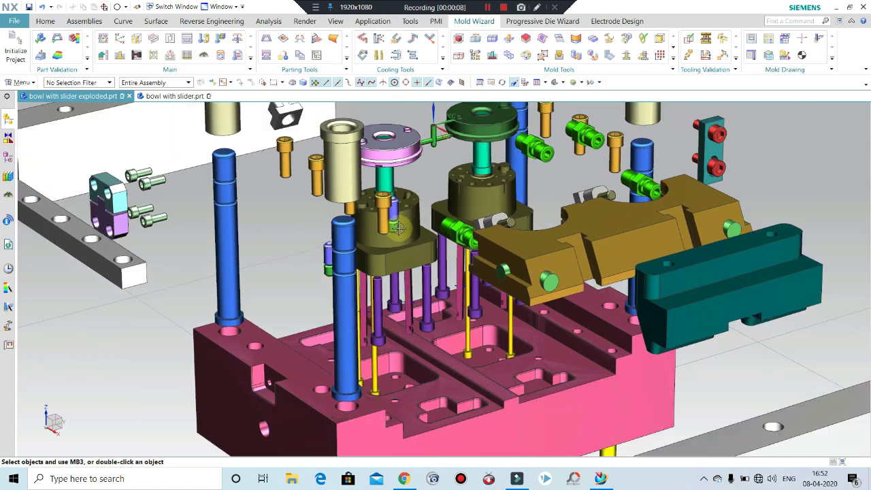
scroll(409, 204, down, 1)
scroll(423, 181, up, 2)
scroll(423, 182, down, 3)
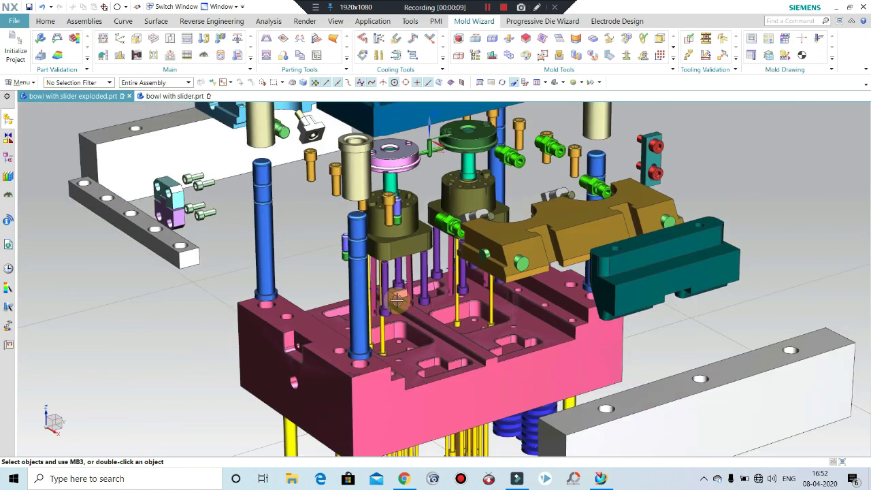
scroll(412, 275, up, 2)
scroll(408, 280, down, 1)
scroll(409, 281, down, 1)
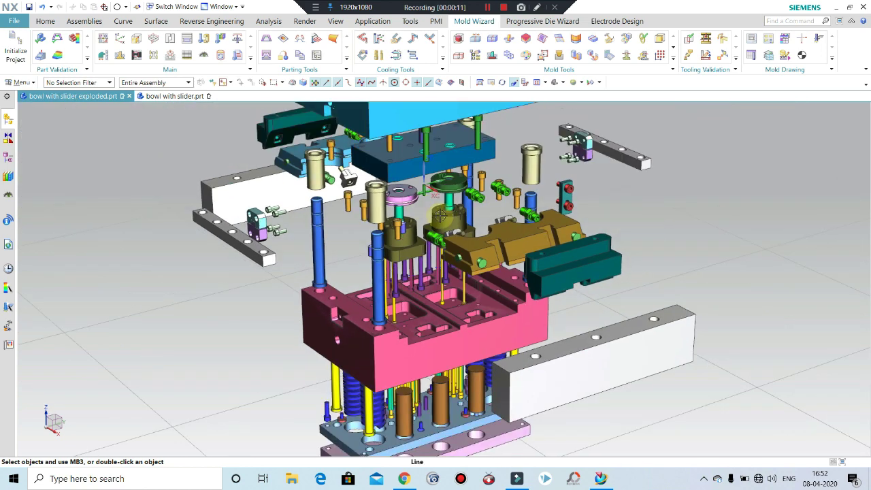
scroll(607, 257, up, 1)
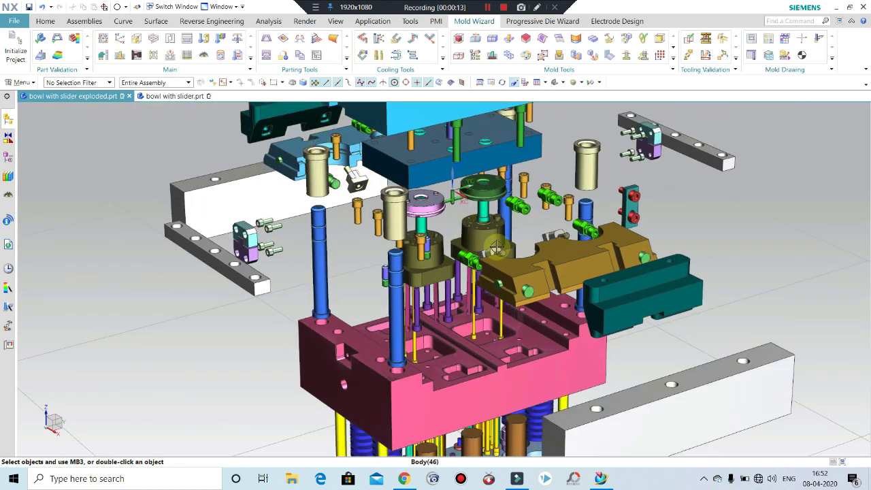
scroll(448, 264, up, 2)
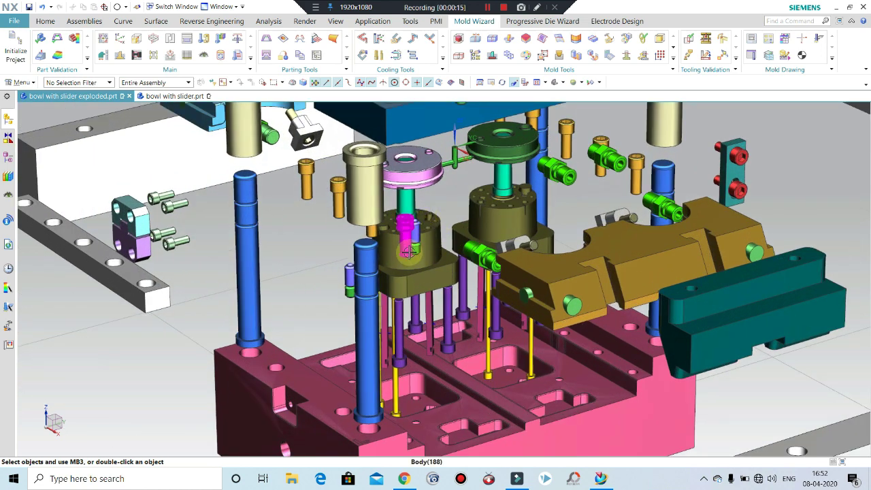
scroll(418, 269, down, 1)
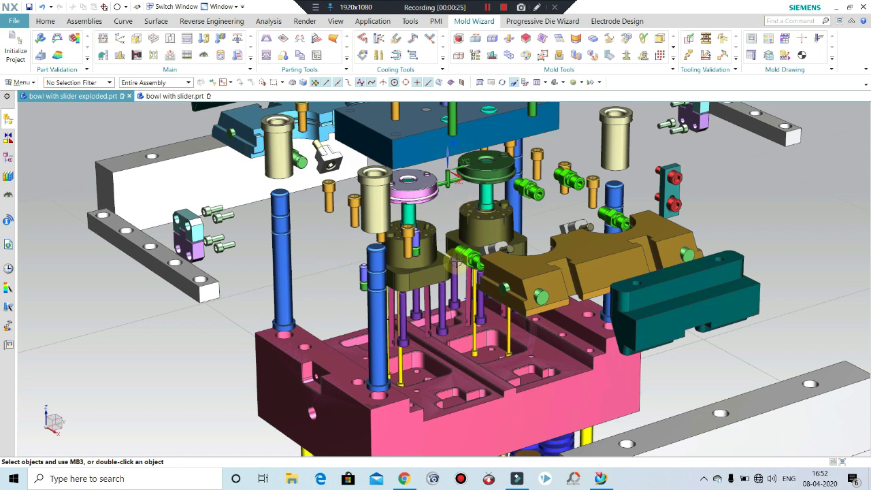
scroll(456, 261, down, 2)
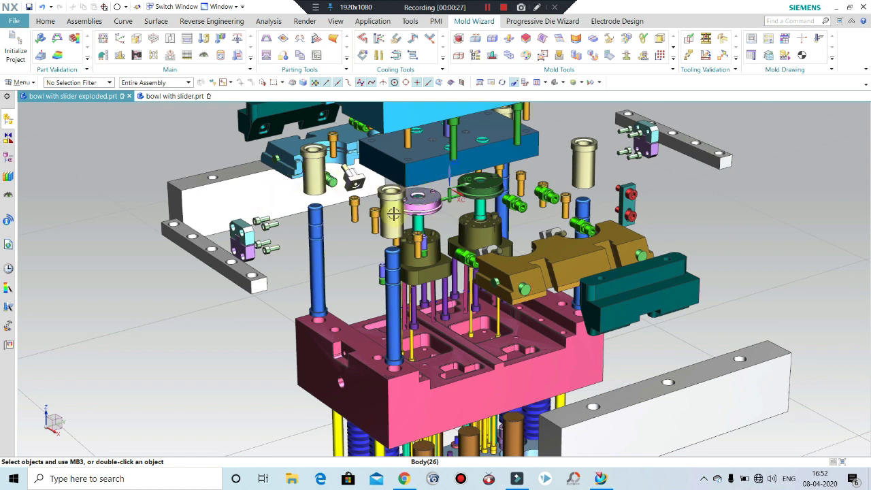
scroll(441, 198, up, 1)
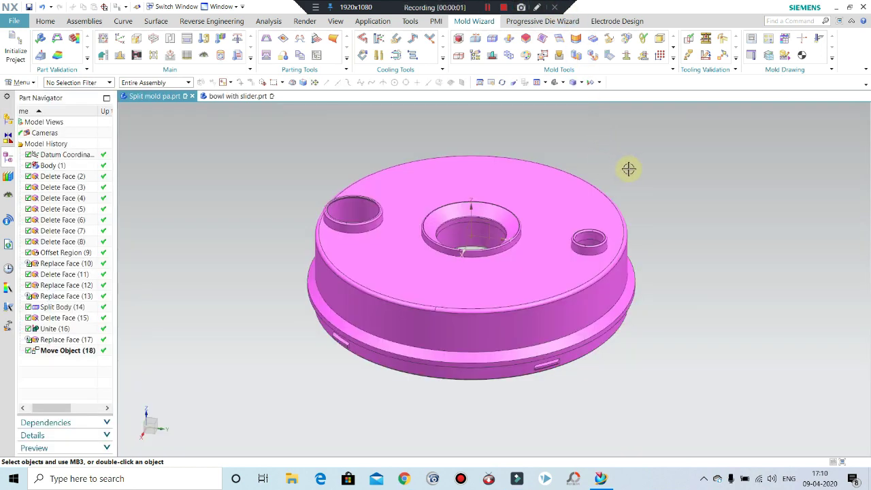
Scale the pink part's body uniformly by a factor of 1.006 with Scale Body
middle_drag(633, 161, 610, 212)
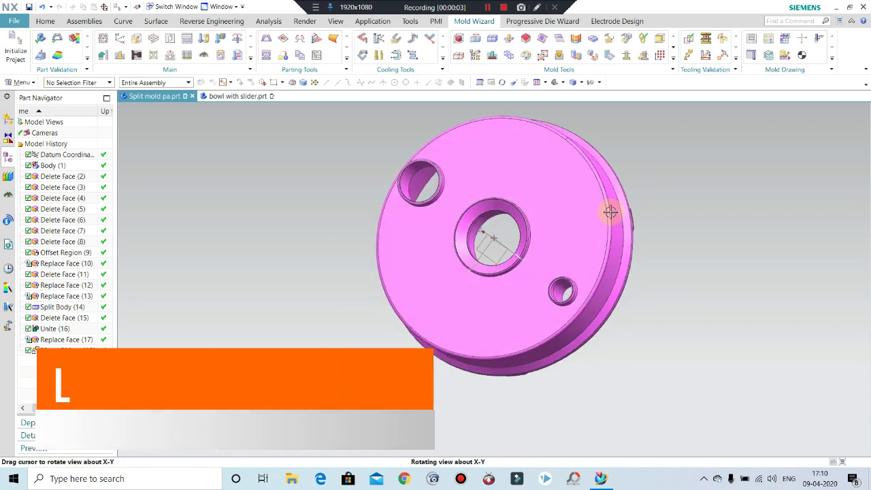
scroll(636, 239, down, 5)
scroll(655, 224, up, 5)
scroll(606, 261, down, 2)
mouse_move(606, 261)
middle_down()
mouse_move(634, 230)
mouse_move(603, 198)
mouse_move(603, 223)
middle_up()
scroll(634, 230, up, 2)
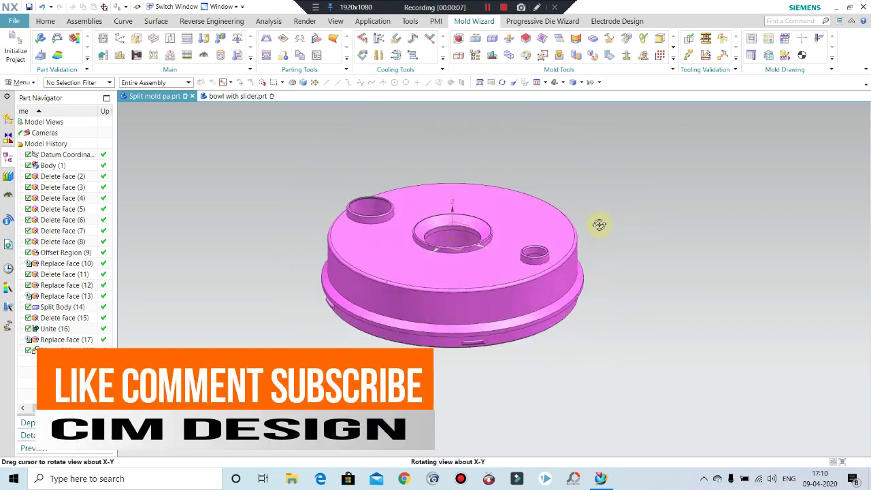
click(48, 22)
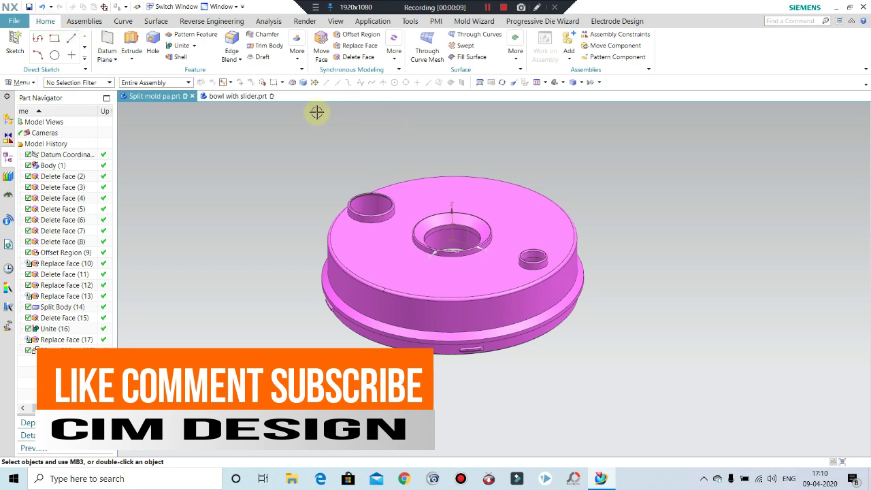
click(296, 51)
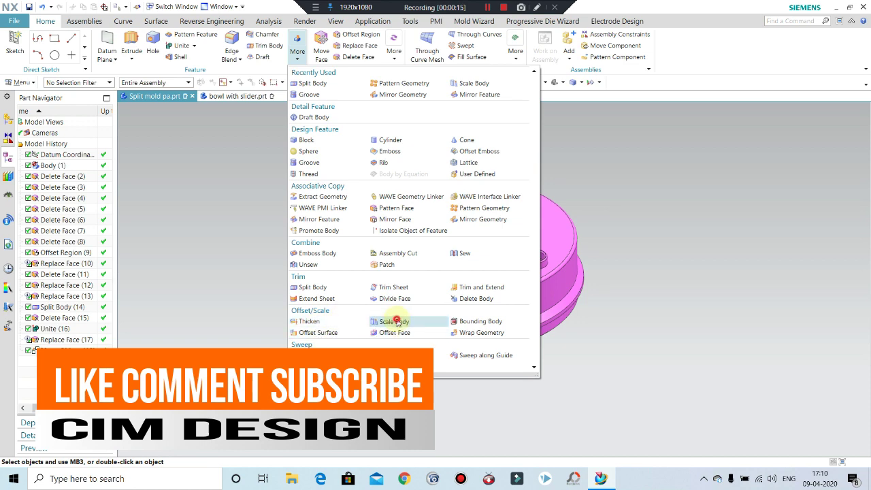
click(393, 320)
click(412, 279)
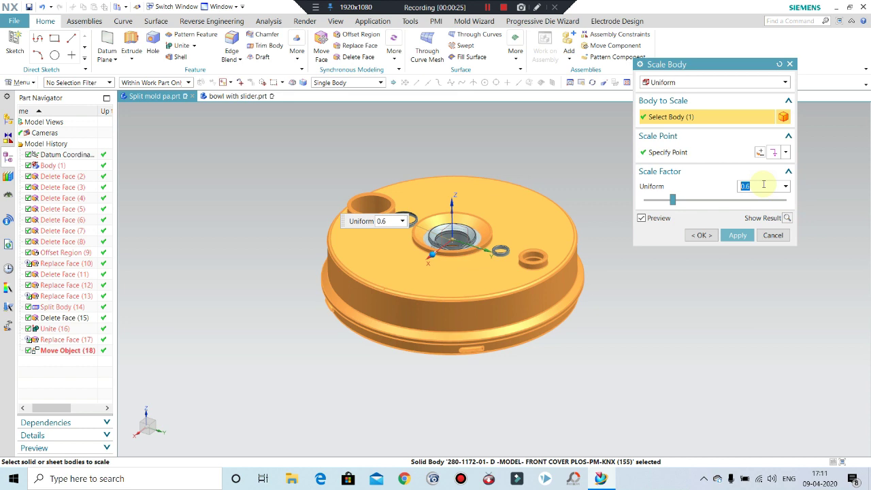
text(1)
click(702, 235)
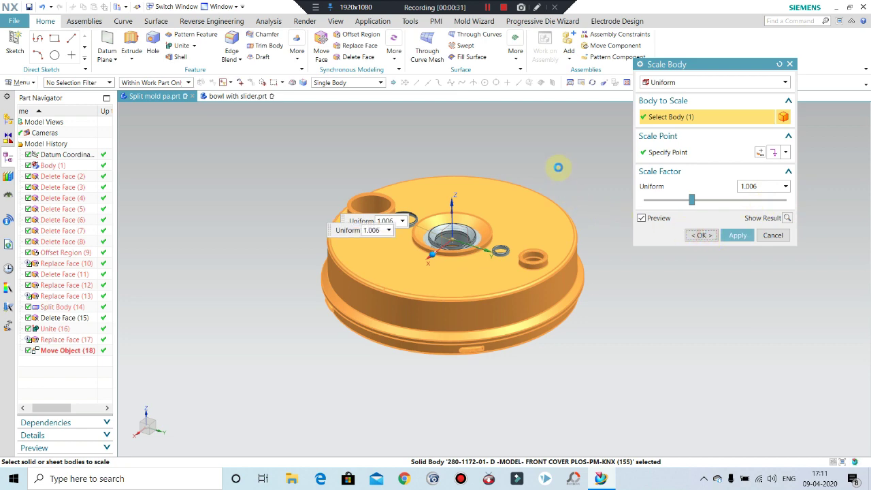
Inspect the scaled part from several angles, then set the view to Top
mouse_move(608, 210)
middle_down()
mouse_move(614, 229)
mouse_move(522, 297)
mouse_move(516, 264)
mouse_move(583, 219)
mouse_move(538, 224)
mouse_move(531, 288)
middle_up()
scroll(549, 196, down, 3)
scroll(549, 197, down, 3)
scroll(530, 288, up, 3)
mouse_move(517, 326)
middle_down()
mouse_move(479, 388)
mouse_move(472, 383)
middle_up()
scroll(483, 381, down, 3)
scroll(515, 358, up, 3)
middle_drag(515, 358, 512, 356)
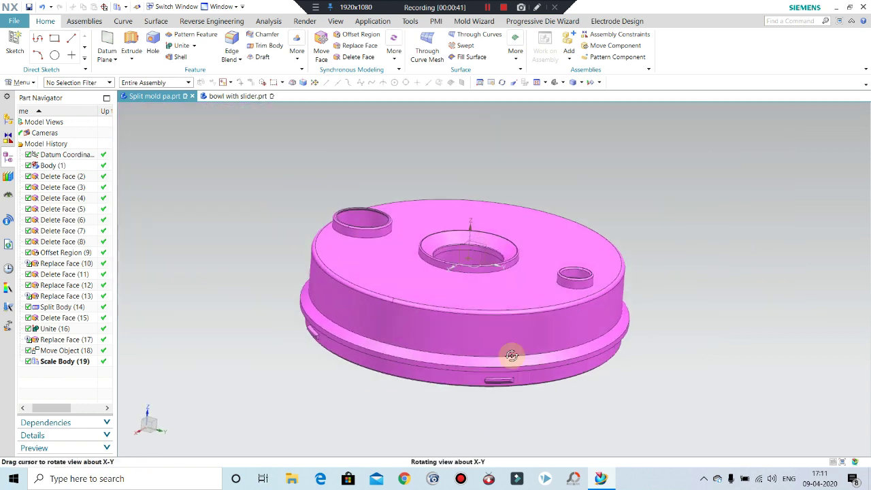
scroll(482, 398, down, 3)
scroll(297, 404, down, 3)
scroll(375, 362, up, 5)
mouse_move(375, 361)
middle_down()
mouse_move(397, 300)
mouse_move(301, 204)
middle_up()
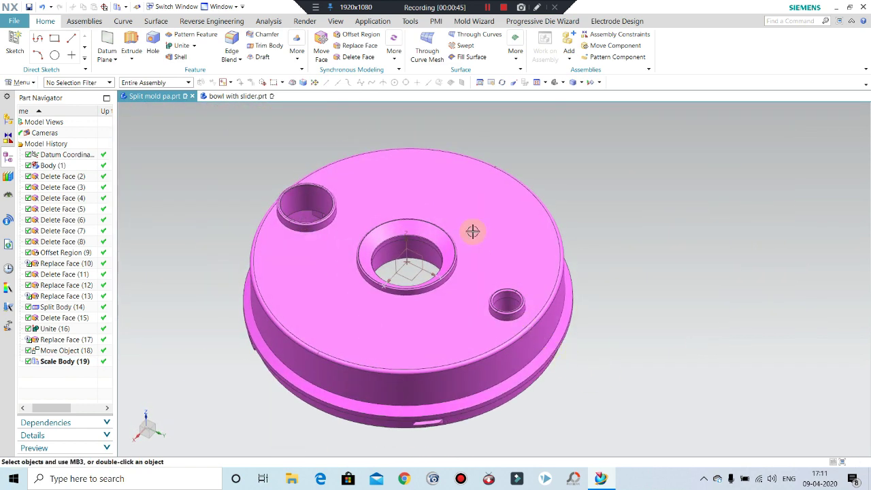
click(320, 197)
key(Escape)
click(301, 194)
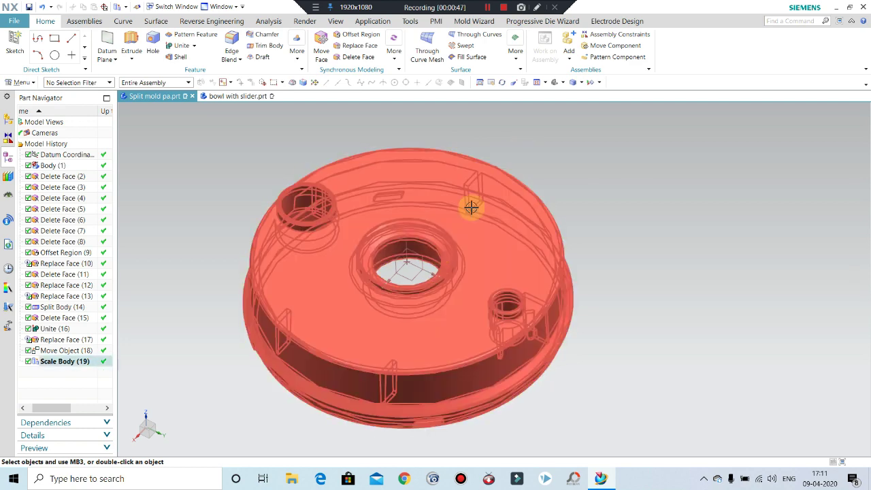
key(Escape)
mouse_move(463, 194)
middle_down()
mouse_move(407, 249)
mouse_move(489, 307)
mouse_move(404, 377)
mouse_move(377, 349)
mouse_move(410, 353)
mouse_move(598, 315)
middle_up()
key(F8)
Create a copy of the pink part moved 50 mm along Y with Move Object
scroll(555, 259, down, 3)
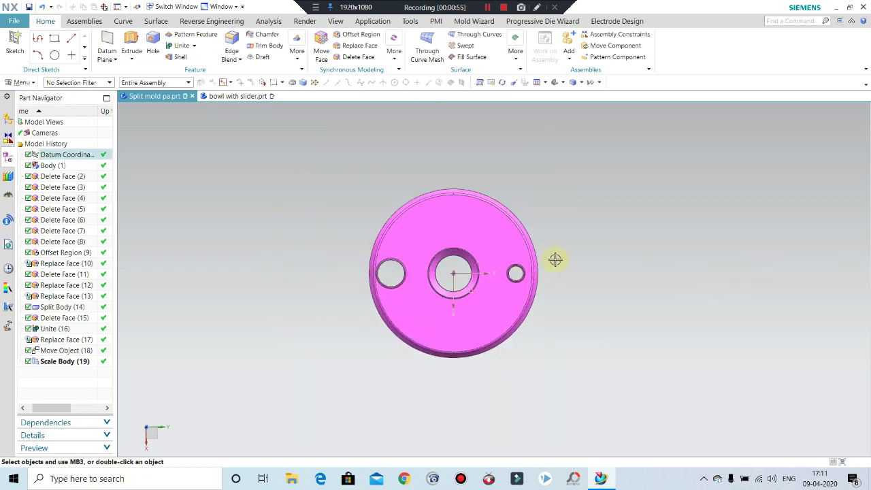
key(ctrl+t)
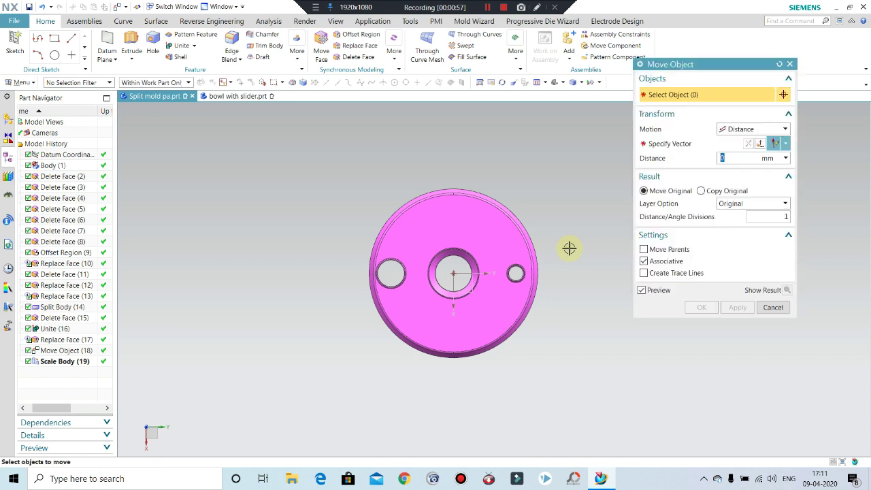
click(461, 237)
click(670, 143)
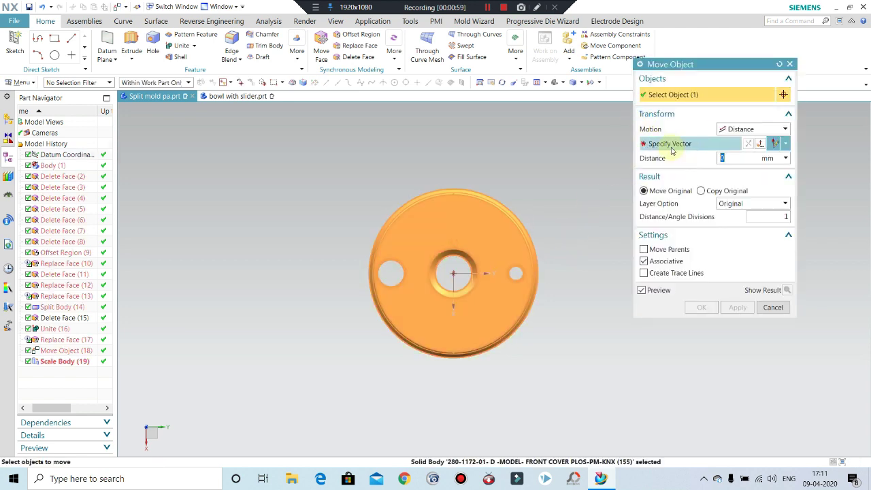
click(517, 275)
text(50)
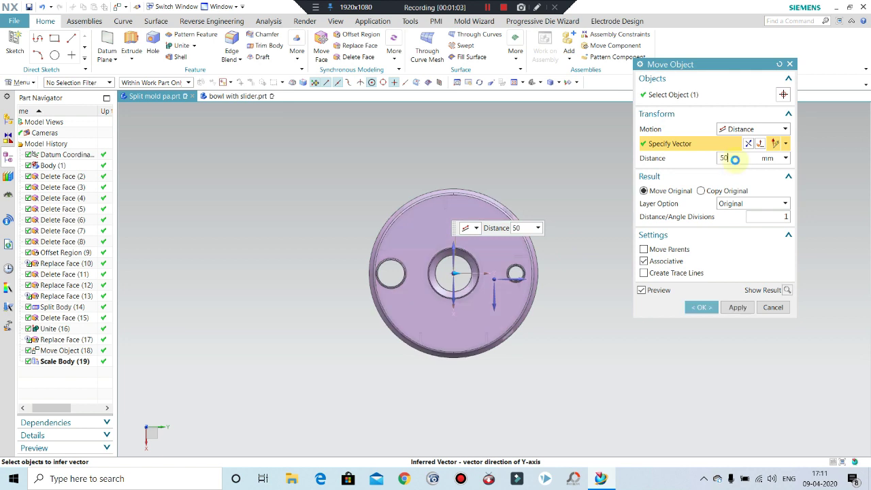
key(Return)
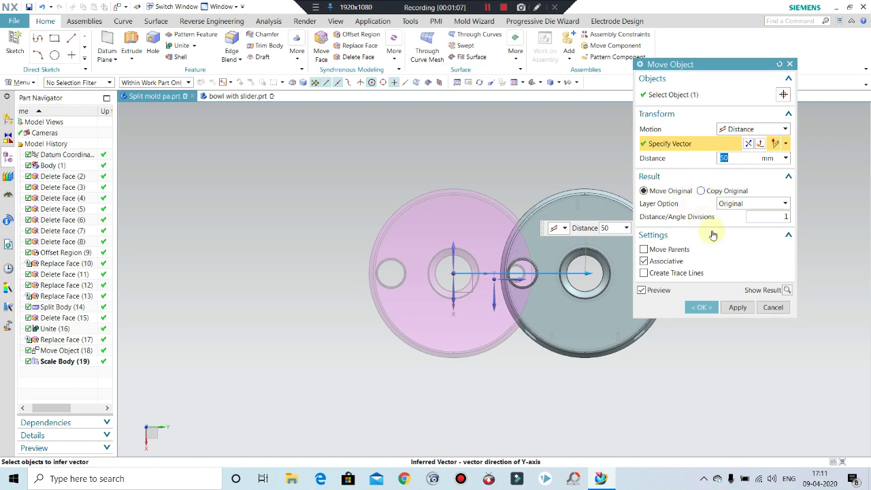
click(702, 191)
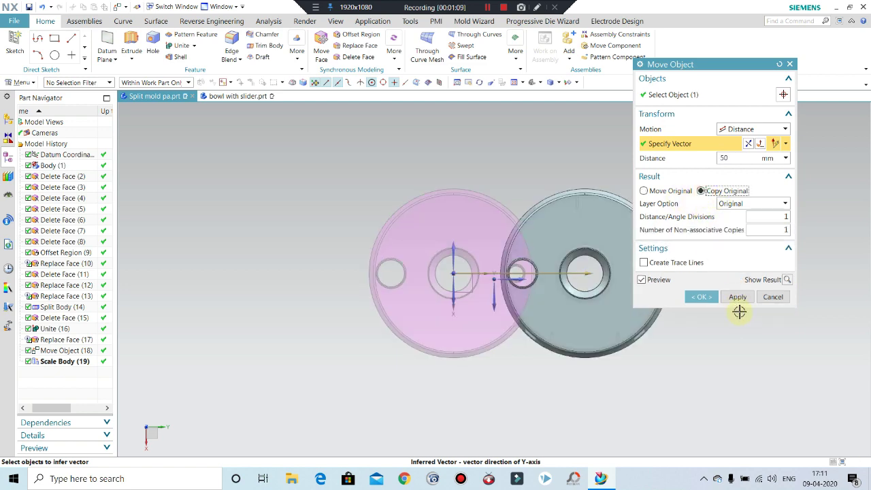
click(702, 296)
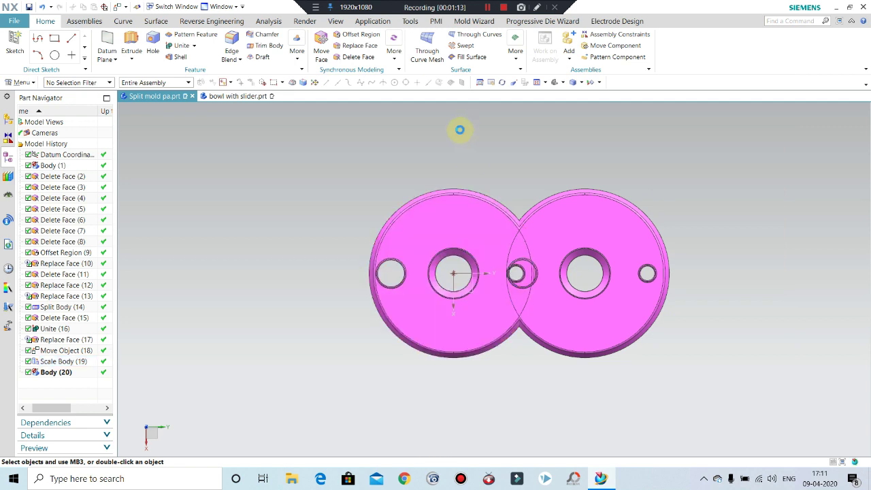
Move the original disc 50 mm along Y so the two bodies sit apart
key(ctrl+t)
click(688, 144)
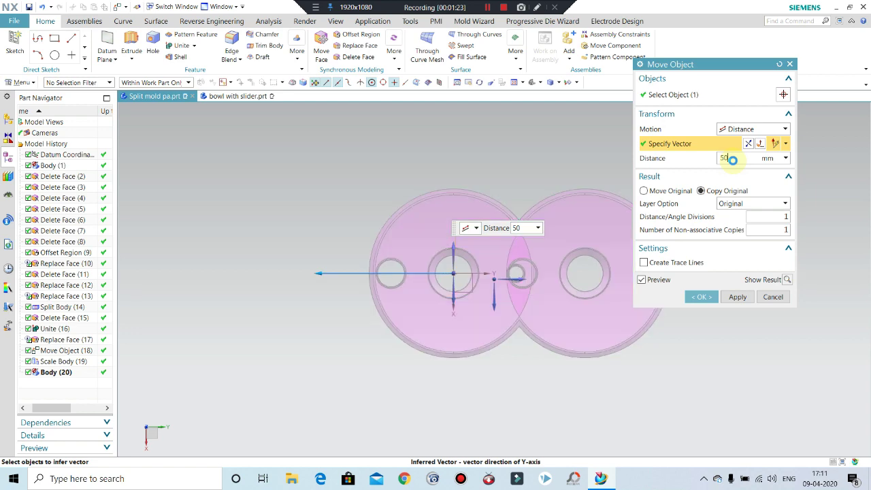
click(643, 191)
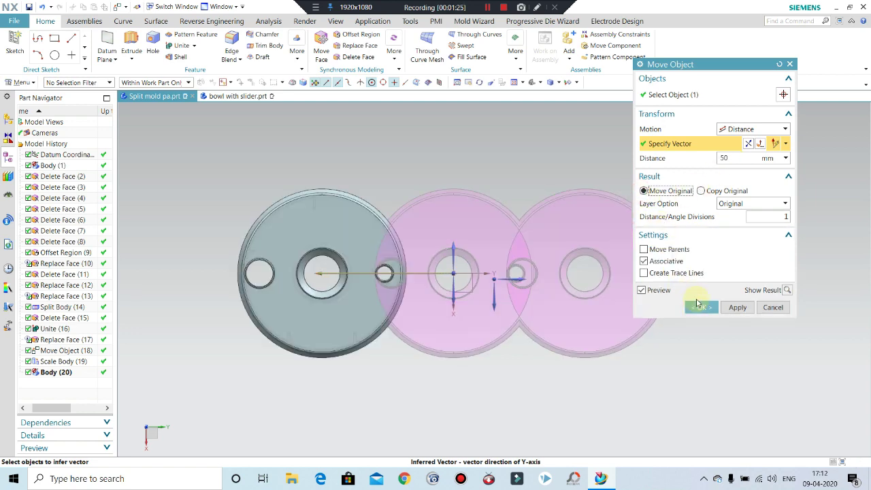
click(701, 308)
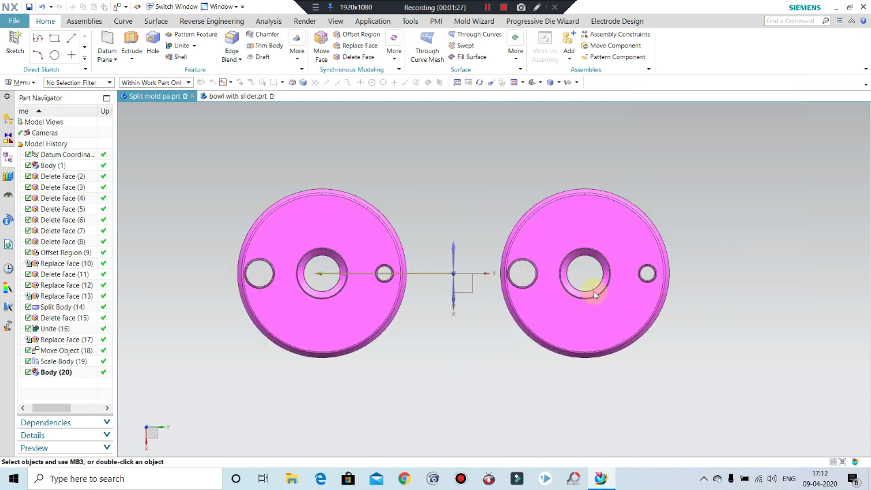
mouse_move(579, 305)
middle_down()
mouse_move(593, 229)
mouse_move(550, 292)
mouse_move(521, 304)
mouse_move(539, 272)
mouse_move(524, 249)
mouse_move(529, 291)
mouse_move(528, 282)
mouse_move(581, 245)
mouse_move(564, 262)
mouse_move(569, 297)
mouse_move(562, 229)
mouse_move(511, 291)
mouse_move(468, 251)
mouse_move(462, 299)
middle_up()
scroll(550, 292, up, 2)
mouse_move(414, 286)
middle_down()
mouse_move(421, 241)
mouse_move(388, 292)
mouse_move(398, 256)
mouse_move(383, 224)
mouse_move(402, 284)
mouse_move(383, 229)
mouse_move(451, 218)
mouse_move(490, 261)
mouse_move(492, 247)
middle_up()
scroll(390, 275, up, 3)
scroll(484, 217, down, 2)
scroll(457, 222, up, 2)
scroll(414, 235, up, 2)
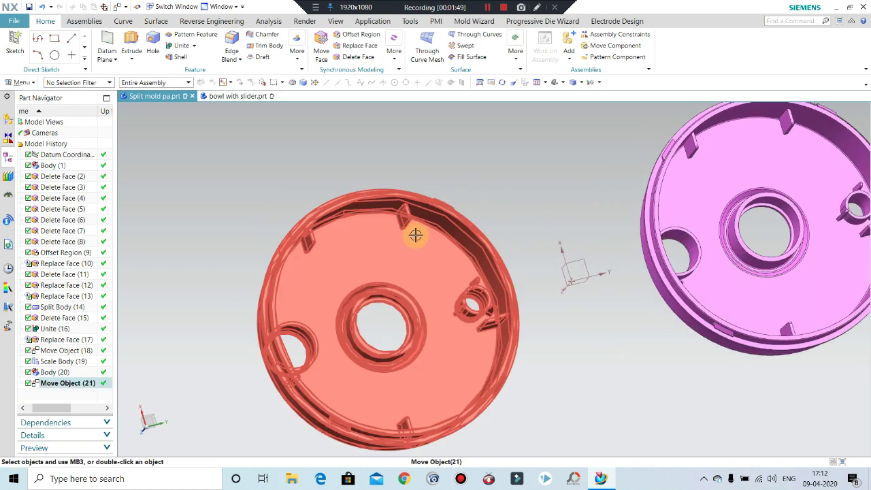
mouse_move(414, 235)
middle_down()
mouse_move(404, 223)
mouse_move(432, 249)
middle_up()
scroll(424, 194, up, 2)
scroll(402, 181, up, 1)
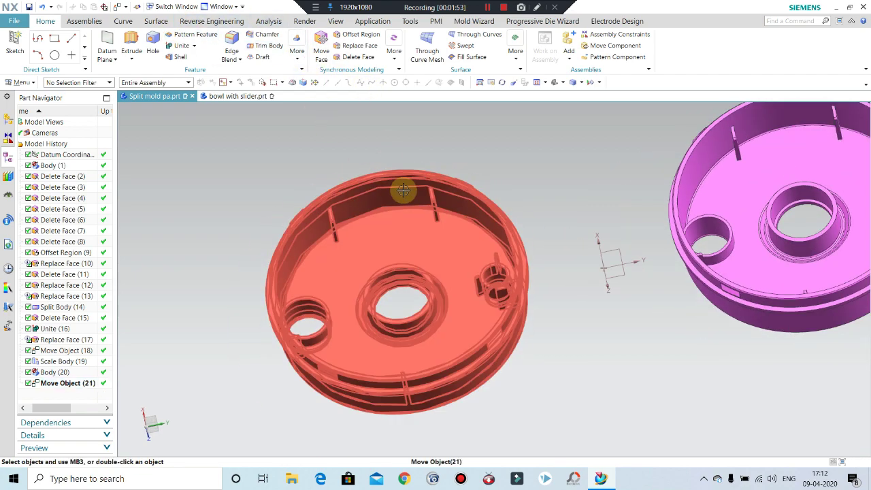
mouse_move(404, 189)
middle_down()
mouse_move(410, 284)
mouse_move(402, 330)
mouse_move(422, 218)
mouse_move(394, 198)
mouse_move(428, 210)
mouse_move(423, 229)
mouse_move(501, 258)
mouse_move(517, 240)
mouse_move(501, 195)
mouse_move(467, 206)
mouse_move(463, 241)
mouse_move(506, 256)
mouse_move(534, 170)
mouse_move(575, 210)
middle_up()
scroll(466, 272, up, 3)
scroll(512, 256, up, 3)
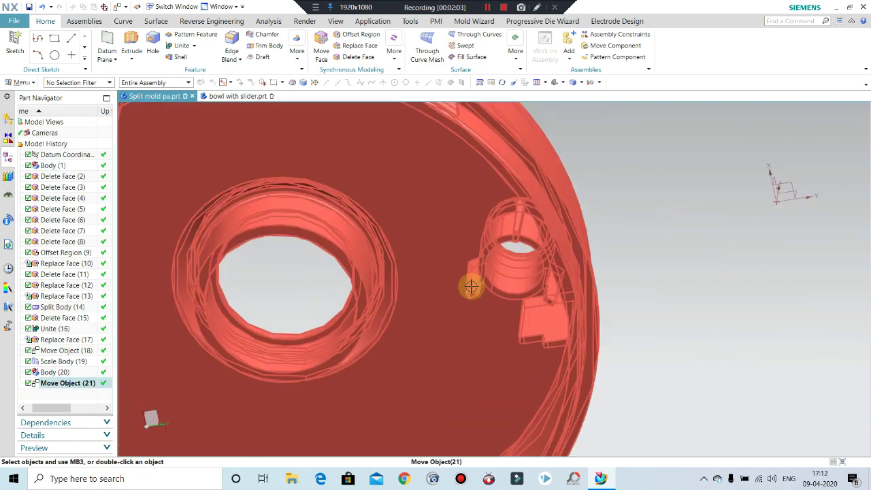
scroll(561, 262, up, 2)
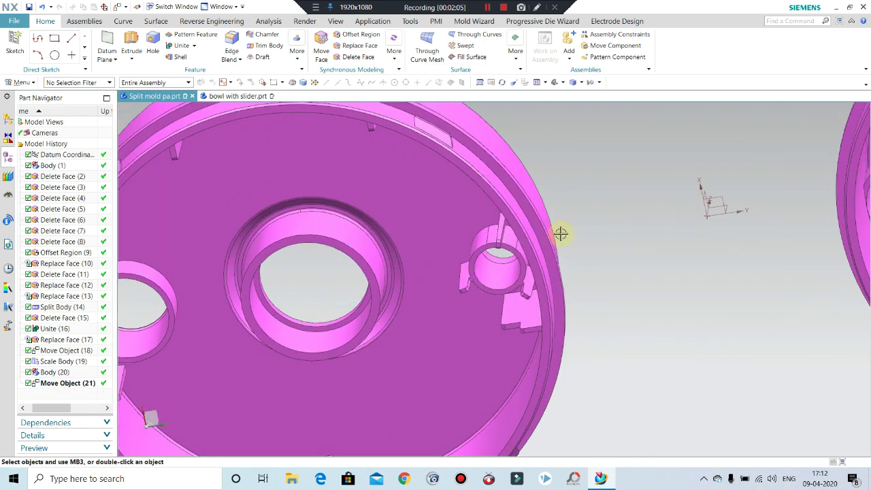
scroll(560, 234, down, 3)
mouse_move(510, 255)
middle_down()
mouse_move(537, 225)
mouse_move(511, 331)
mouse_move(511, 295)
middle_up()
mouse_move(561, 205)
middle_down()
mouse_move(499, 243)
mouse_move(490, 179)
mouse_move(433, 229)
middle_up()
scroll(500, 243, up, 2)
scroll(433, 230, up, 2)
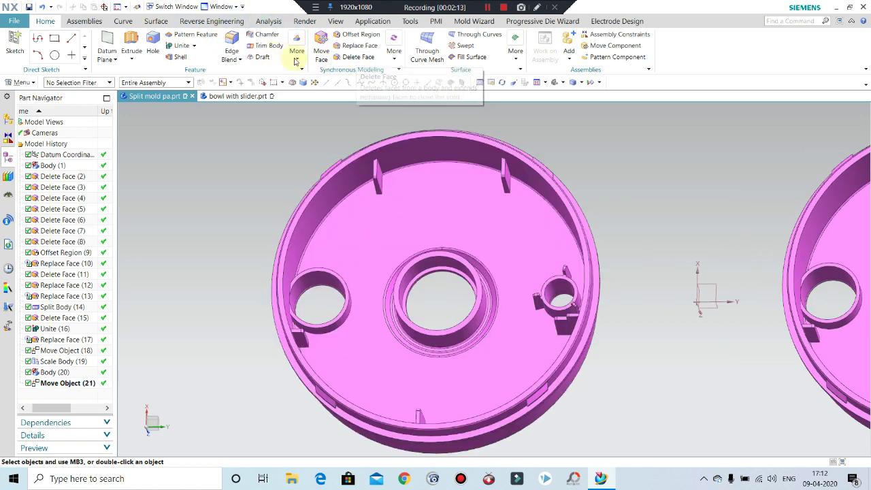
click(154, 22)
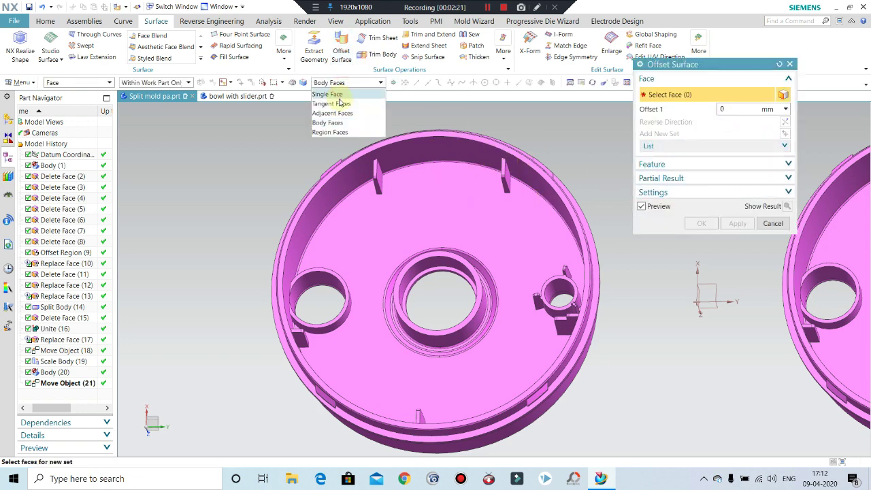
Select the left bowl's inner floor and ring faces and apply a 0 mm offset surface
click(411, 200)
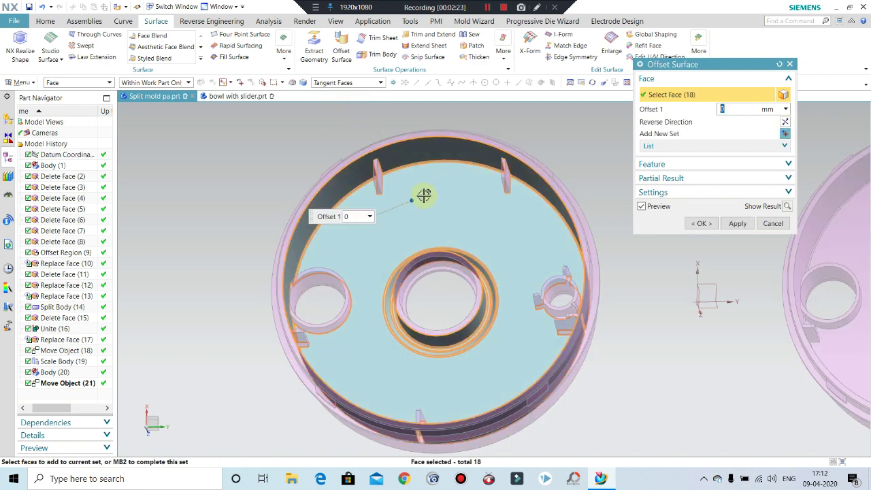
scroll(535, 315, up, 3)
scroll(600, 279, up, 3)
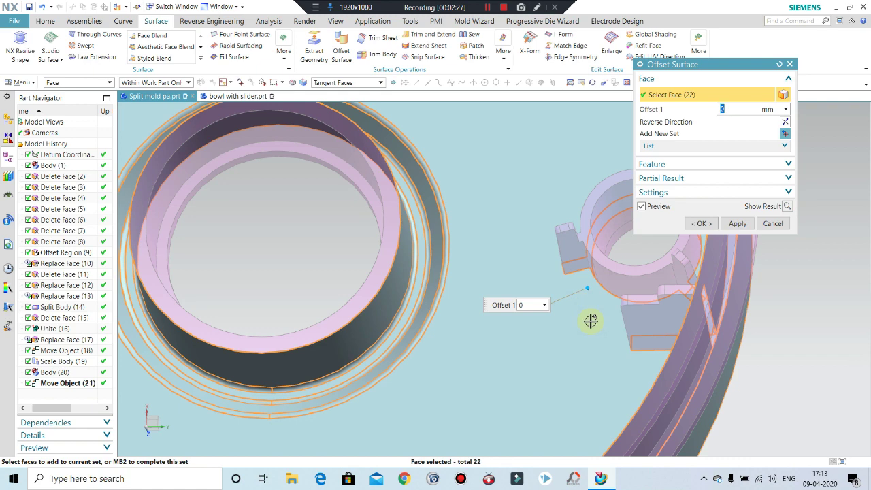
shift+click(599, 274)
middle_click(584, 330)
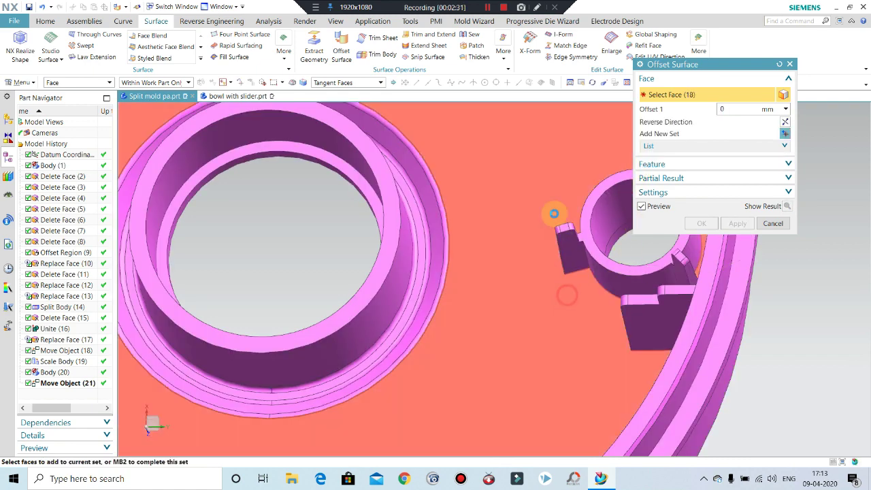
click(555, 214)
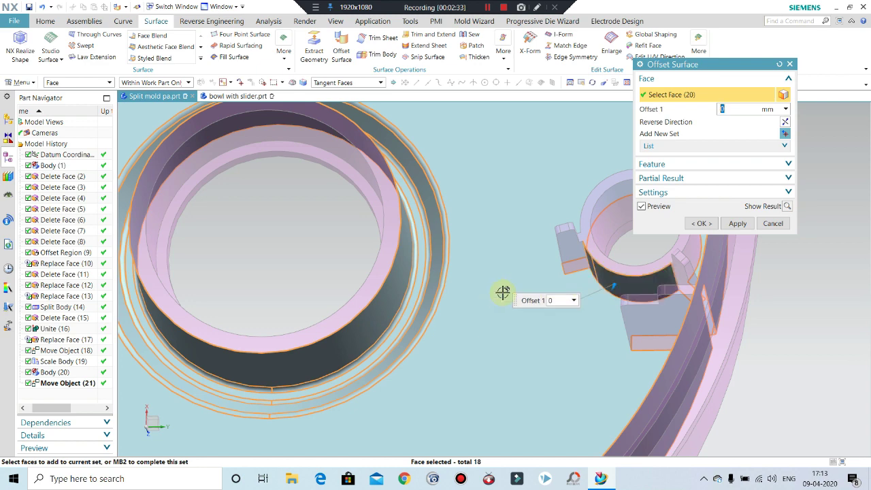
mouse_move(560, 255)
middle_down()
mouse_move(408, 276)
mouse_move(348, 255)
middle_up()
mouse_move(310, 201)
middle_down()
mouse_move(282, 210)
mouse_move(371, 230)
middle_up()
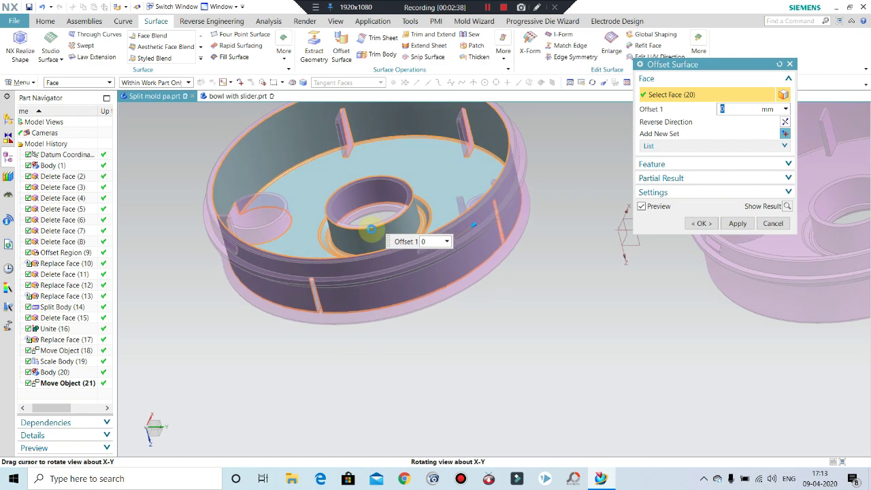
click(727, 225)
Close the Offset Surface tool and orbit to inspect the new surface on the left bowl
scroll(408, 190, down, 3)
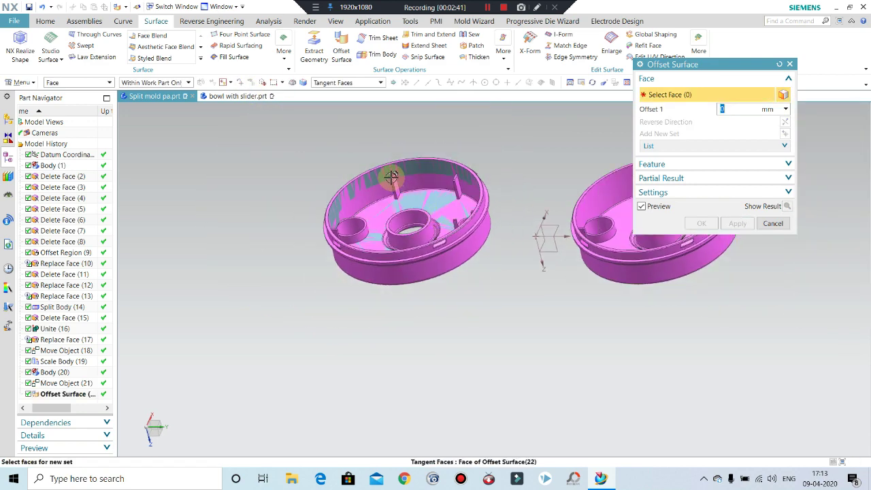
scroll(391, 177, up, 5)
mouse_move(404, 191)
middle_down()
mouse_move(432, 218)
mouse_move(480, 216)
middle_up()
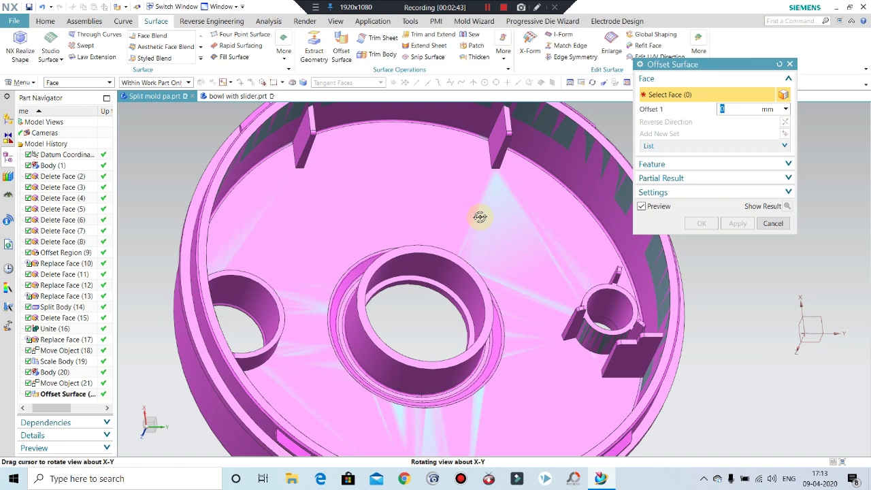
click(773, 223)
scroll(397, 209, down, 2)
scroll(397, 211, down, 3)
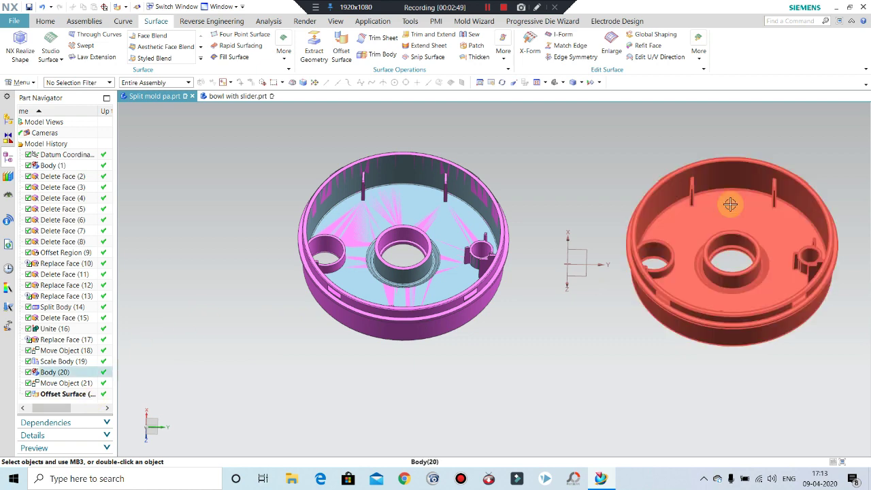
scroll(520, 178, up, 1)
scroll(506, 189, down, 2)
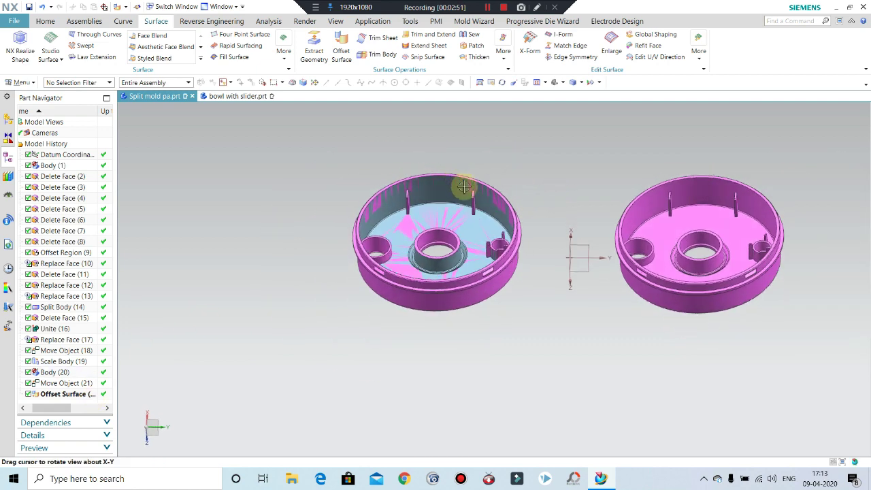
scroll(461, 187, up, 2)
scroll(483, 188, up, 2)
scroll(487, 190, down, 2)
middle_drag(483, 196, 402, 215)
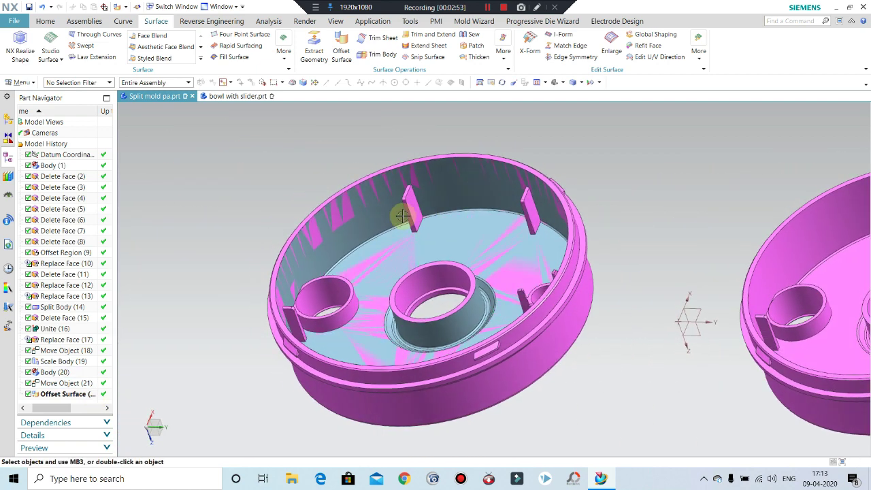
Reopen the offset surface feature and add the rib's side faces to the selection
double_click(82, 393)
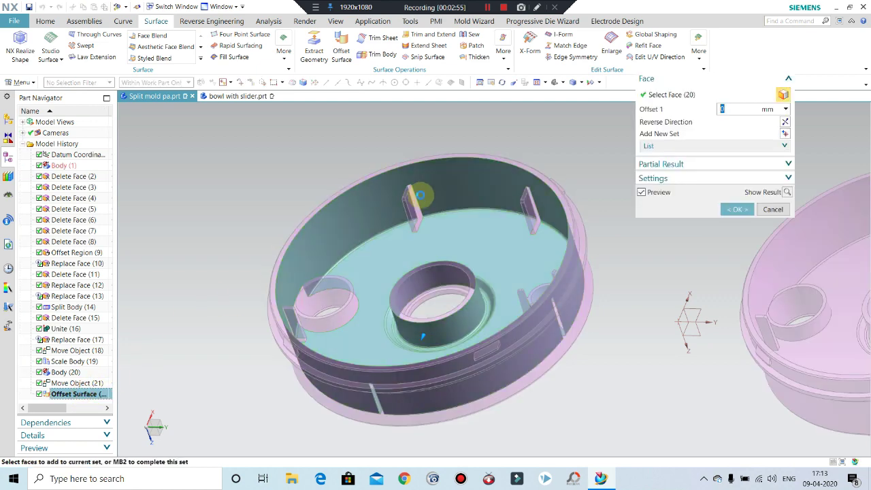
scroll(414, 196, up, 3)
click(409, 246)
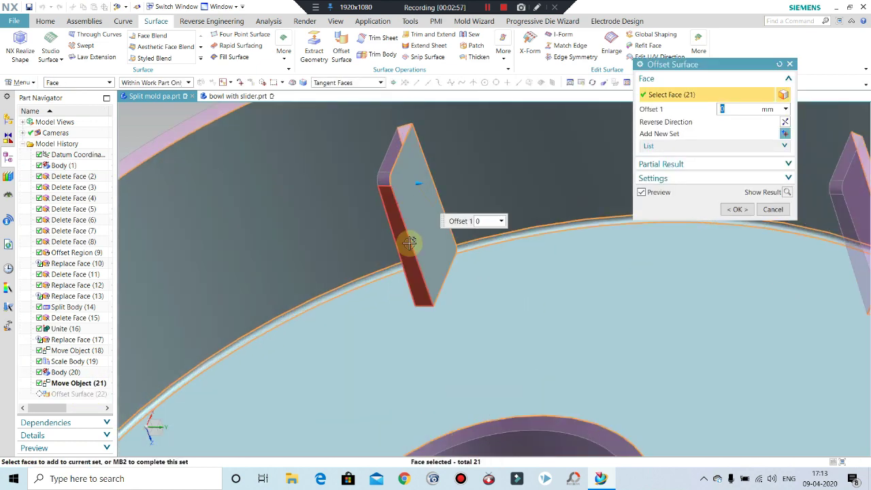
middle_drag(373, 229, 379, 213)
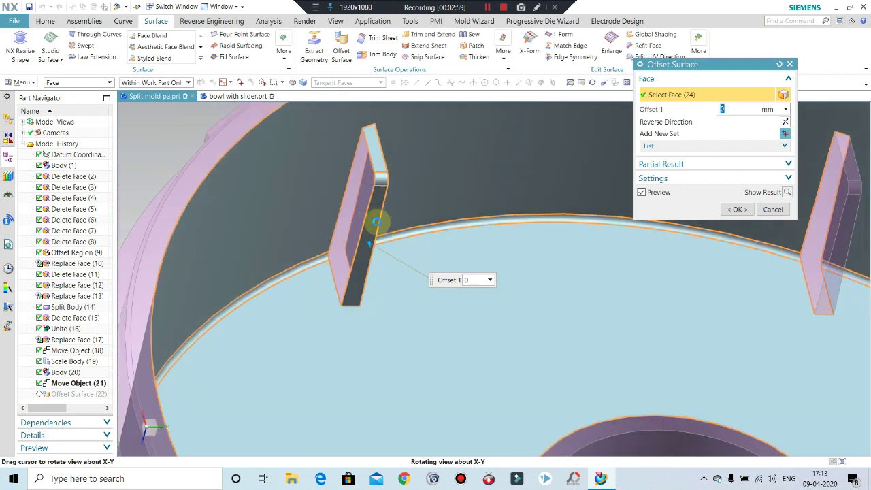
click(353, 206)
scroll(282, 247, down, 3)
scroll(544, 234, down, 3)
scroll(544, 234, up, 3)
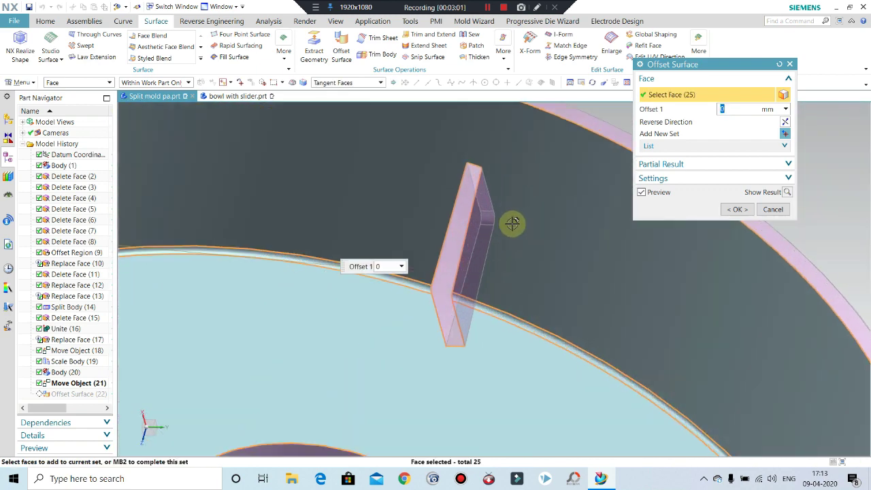
scroll(410, 192, down, 1)
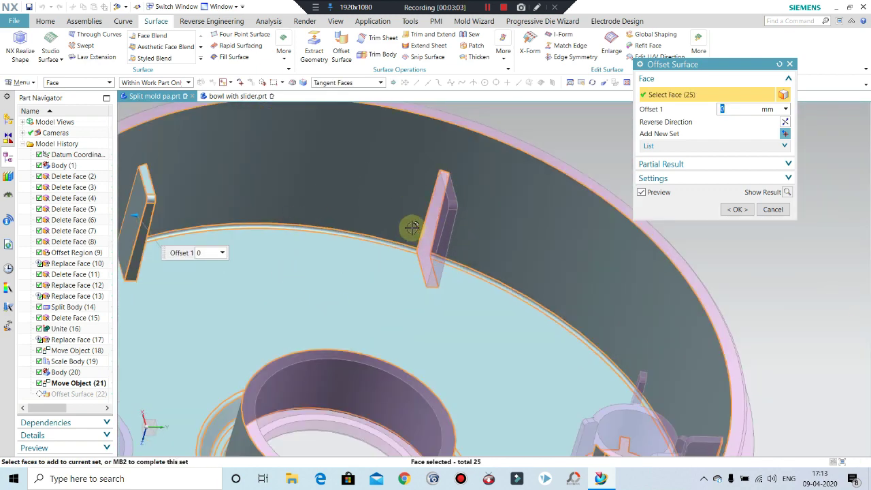
scroll(454, 220, up, 2)
scroll(454, 189, up, 2)
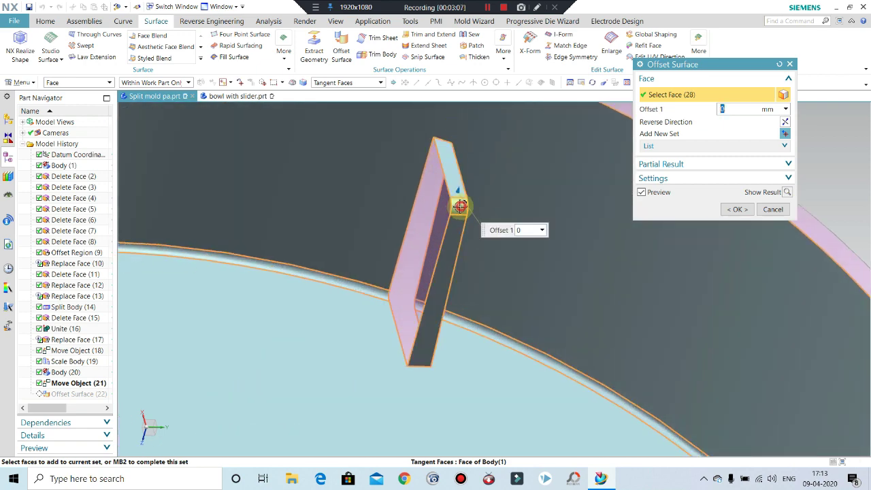
click(460, 206)
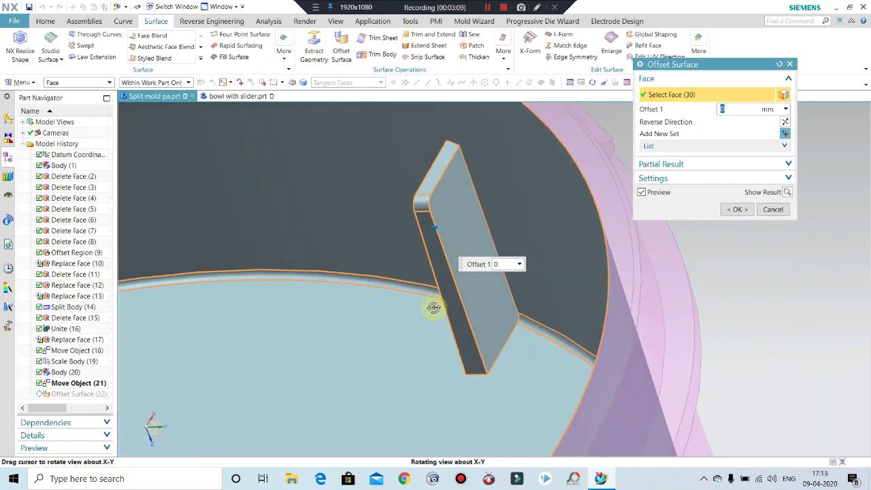
Add the right cylinder's rim face and the left cylinder's rim and side faces
middle_drag(454, 314, 542, 228)
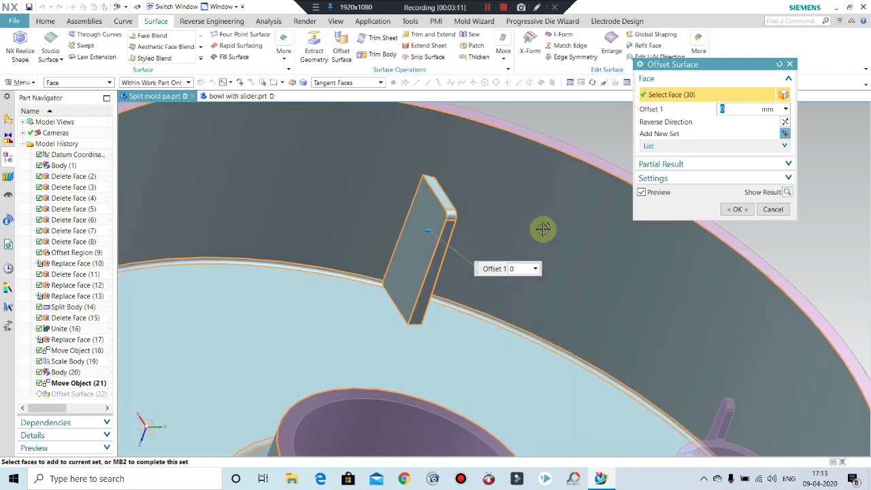
scroll(598, 293, down, 3)
scroll(500, 292, down, 3)
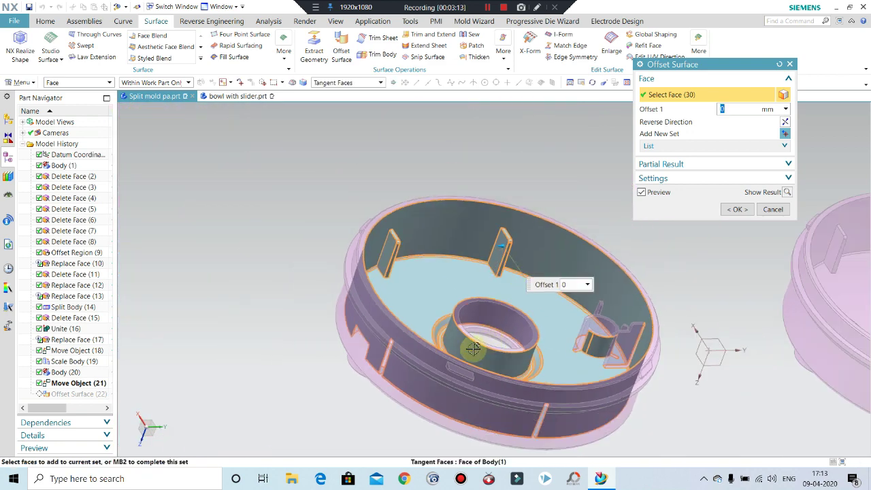
middle_drag(472, 348, 415, 344)
scroll(409, 319, up, 5)
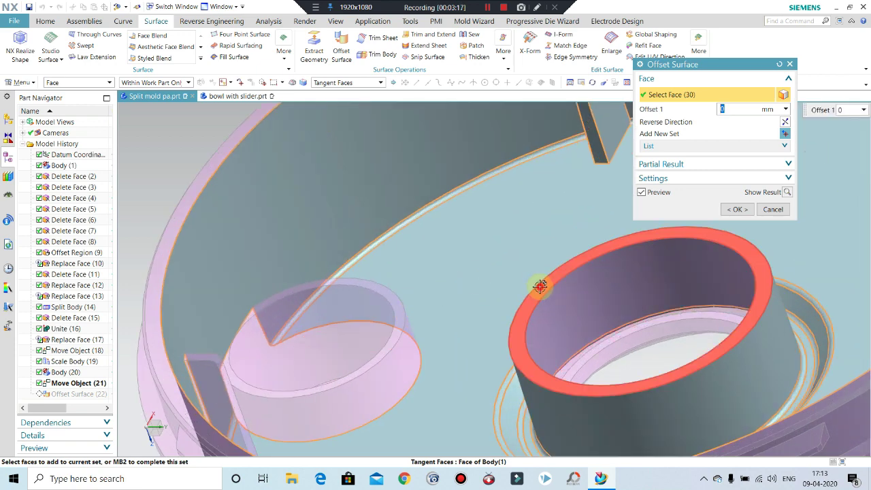
click(539, 286)
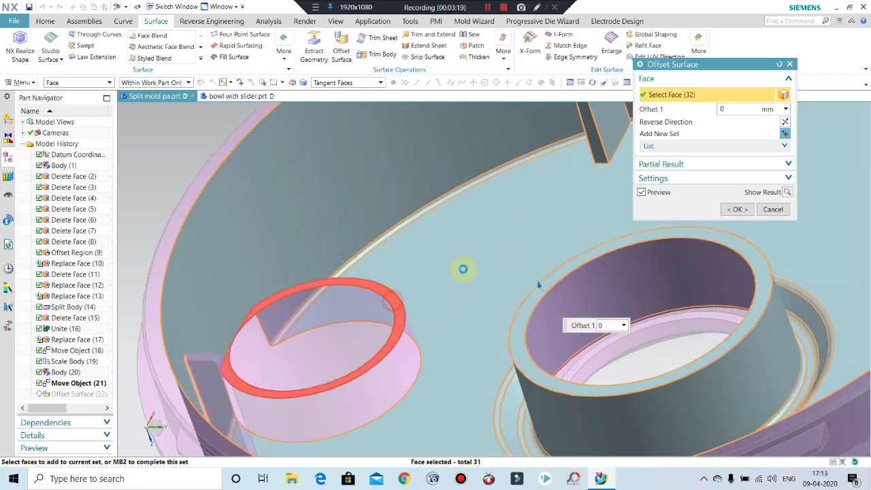
click(404, 314)
click(412, 288)
scroll(428, 258, down, 3)
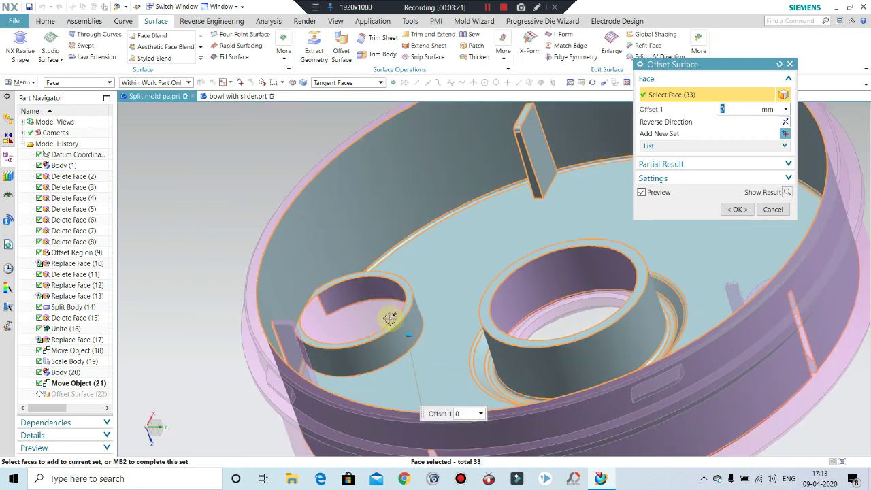
mouse_move(380, 338)
middle_down()
mouse_move(361, 351)
mouse_move(340, 334)
mouse_move(321, 336)
middle_up()
scroll(283, 301, up, 3)
Add the slanted slab's faces to the offset face set
click(278, 283)
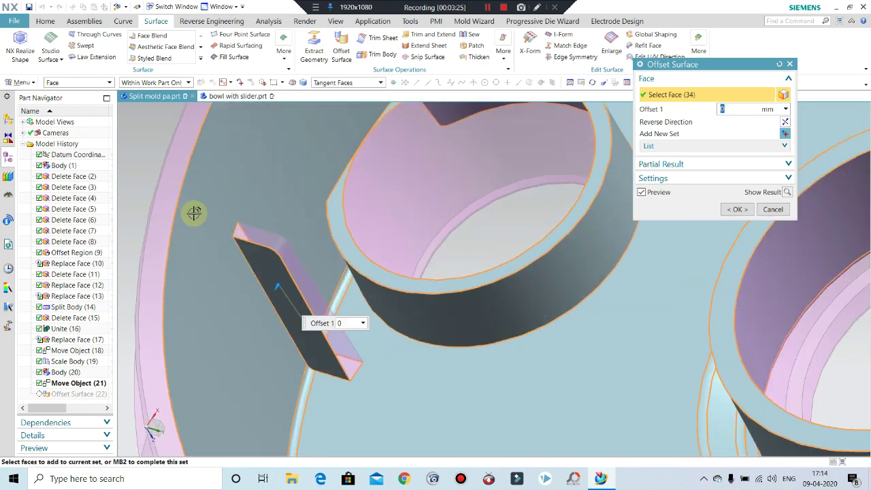
scroll(245, 259, down, 2)
scroll(273, 283, up, 3)
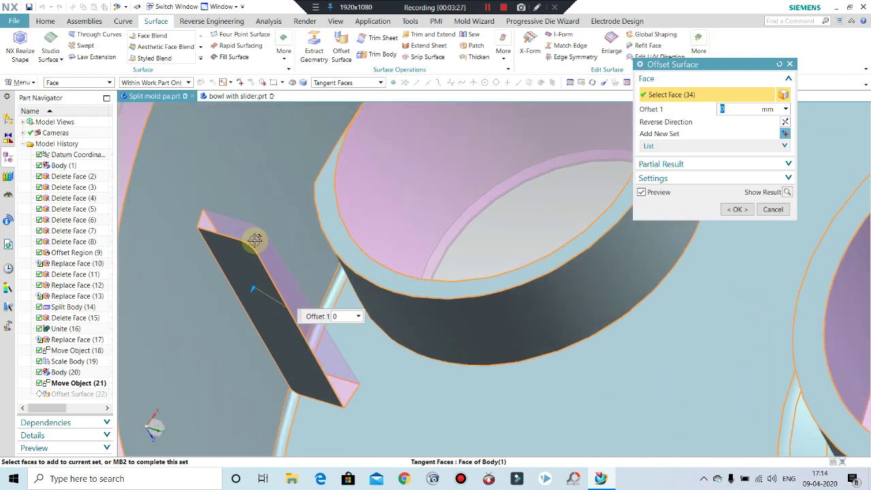
middle_drag(334, 331, 320, 194)
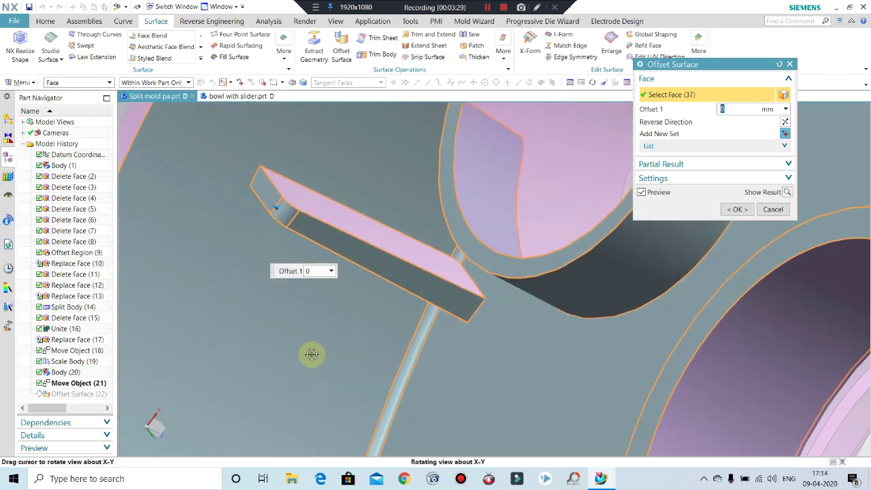
click(319, 184)
scroll(326, 233, down, 5)
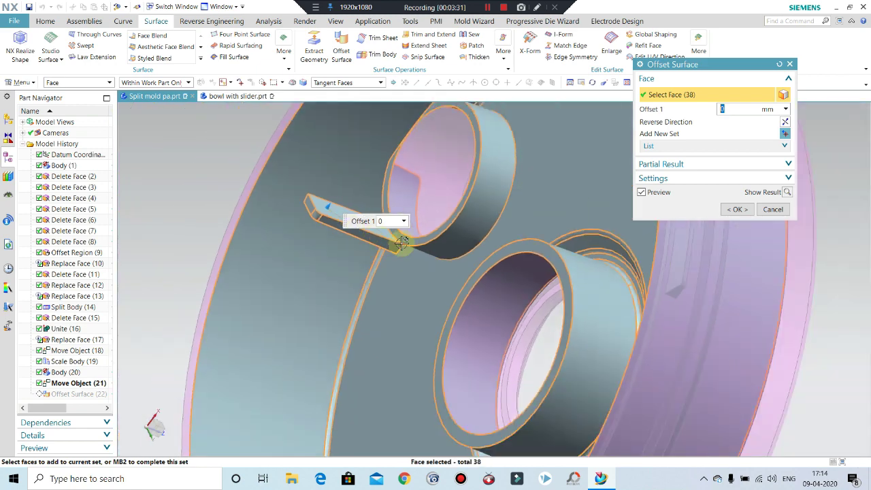
scroll(443, 264, down, 2)
middle_drag(443, 264, 414, 441)
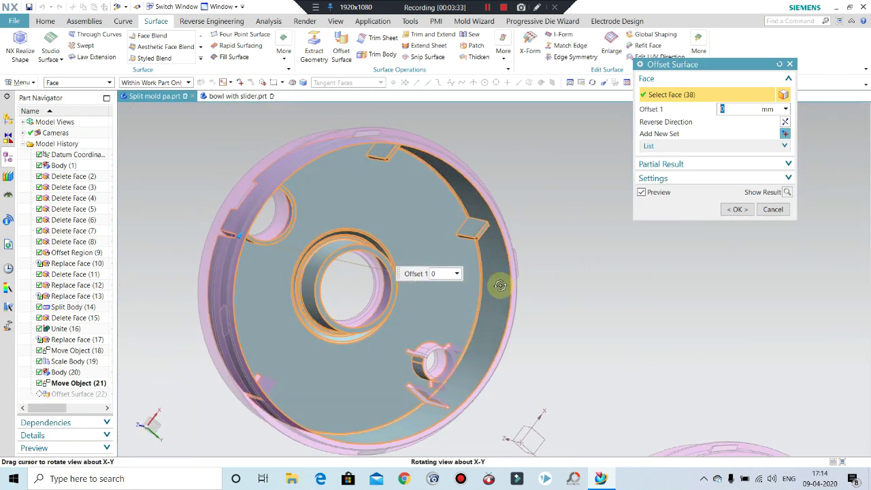
scroll(414, 441, up, 3)
scroll(435, 377, up, 2)
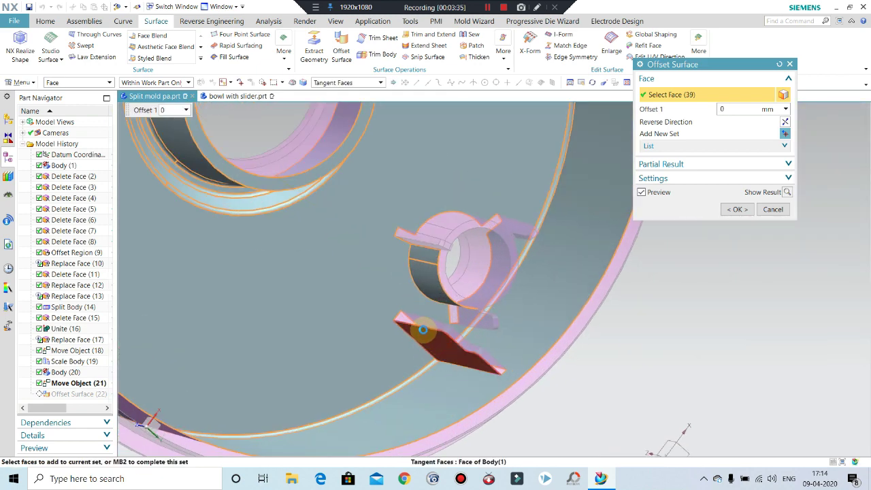
mouse_move(401, 345)
middle_down()
mouse_move(377, 349)
mouse_move(459, 397)
middle_up()
scroll(520, 398, up, 2)
scroll(520, 398, up, 2)
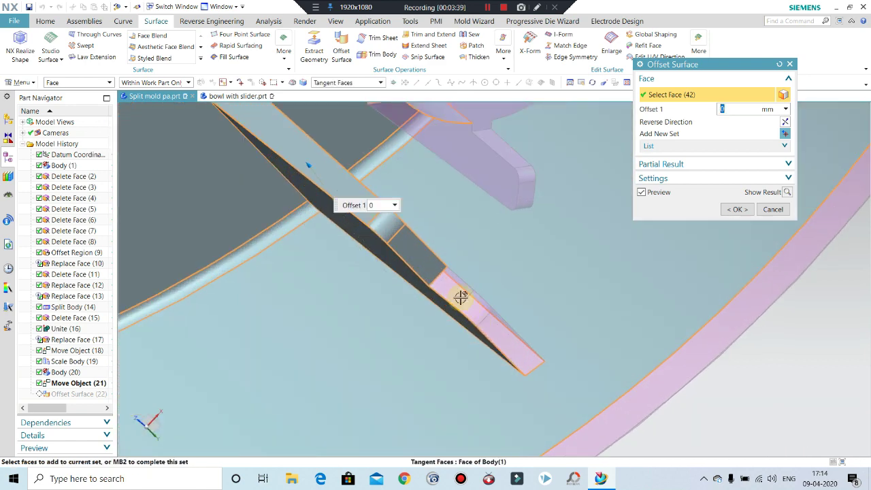
Add the slider tab, cup ring and left tab faces, then commit the 62-face offset
mouse_move(478, 336)
middle_down()
mouse_move(381, 358)
mouse_move(380, 306)
middle_up()
scroll(392, 294, down, 2)
scroll(391, 291, down, 2)
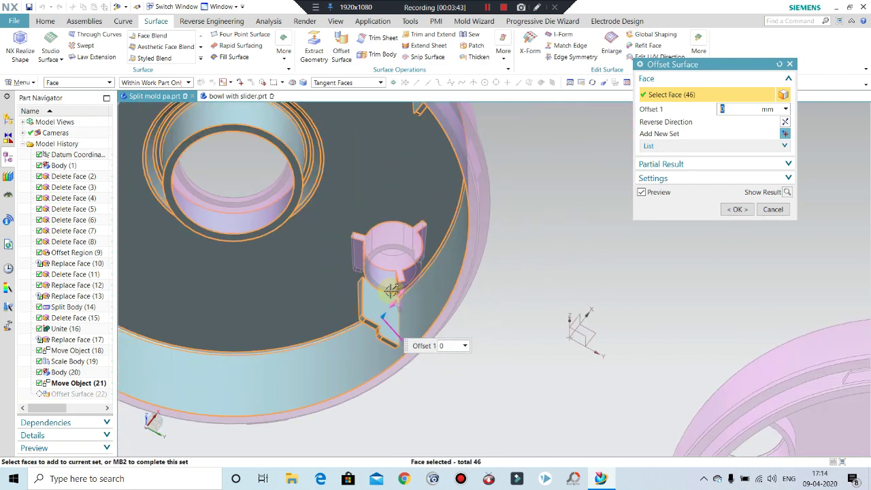
scroll(378, 263, up, 2)
scroll(429, 240, up, 3)
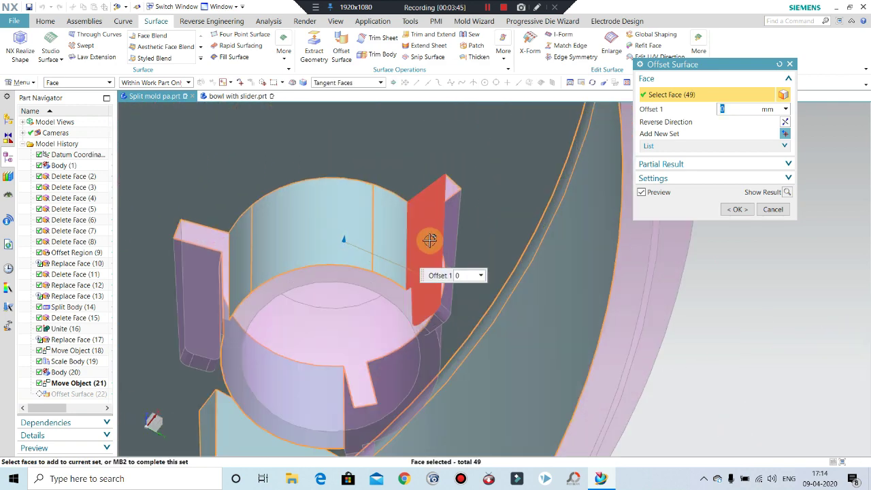
shift+click(443, 221)
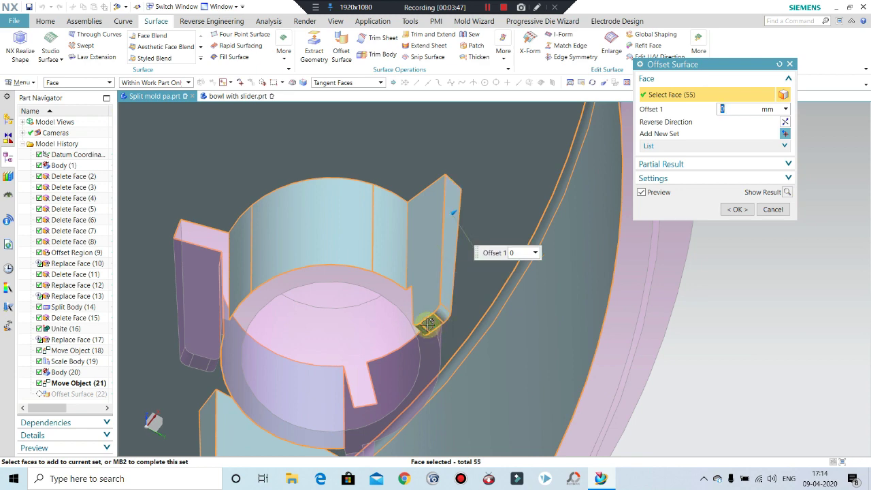
click(391, 294)
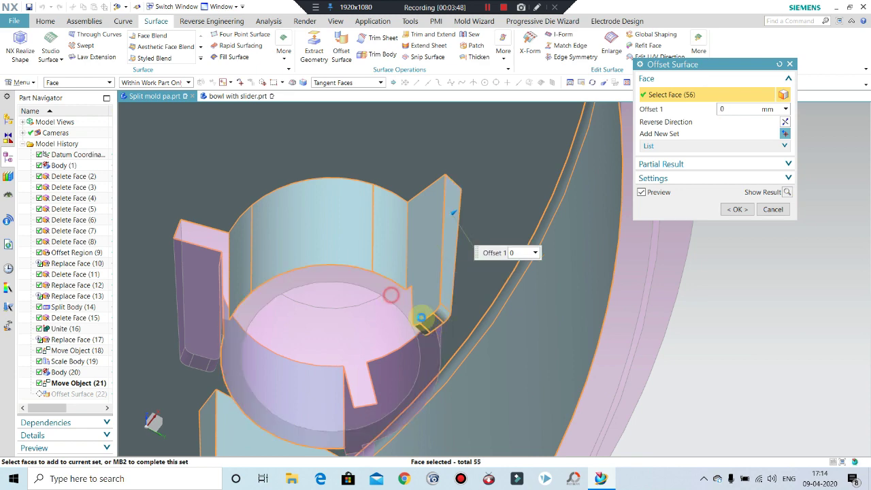
click(203, 273)
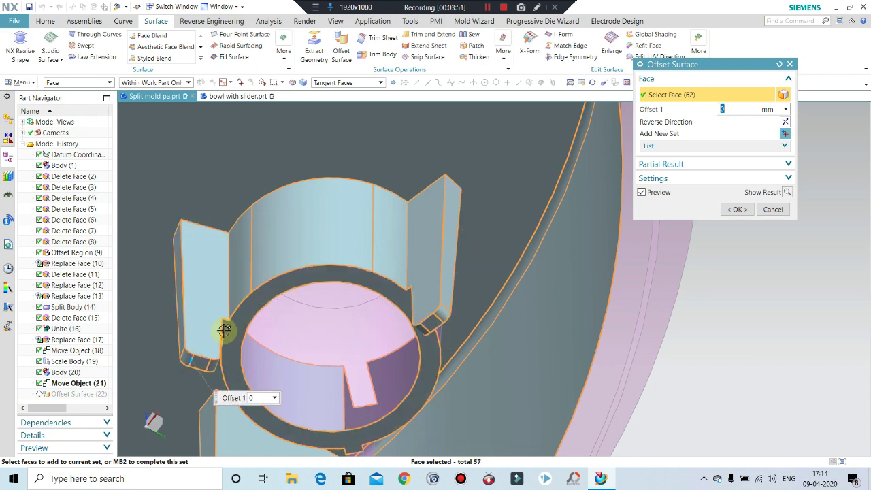
mouse_move(224, 329)
middle_down()
mouse_move(249, 301)
mouse_move(238, 282)
mouse_move(238, 180)
middle_up()
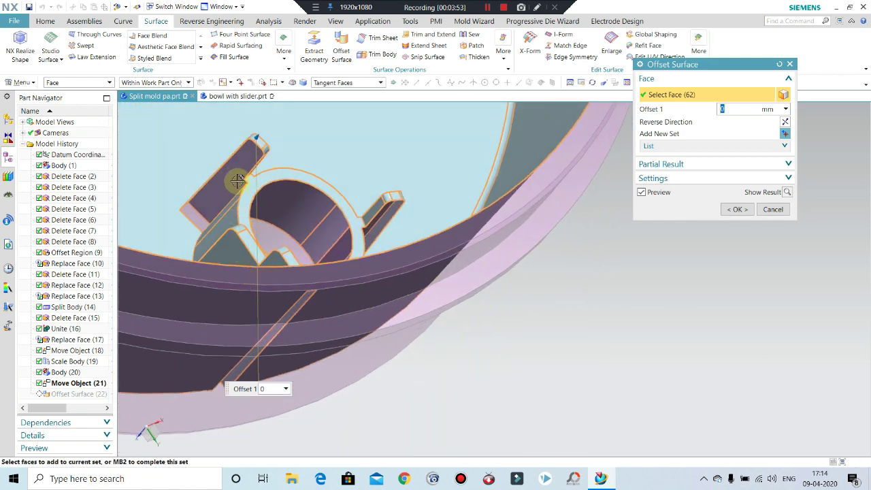
middle_click(276, 217)
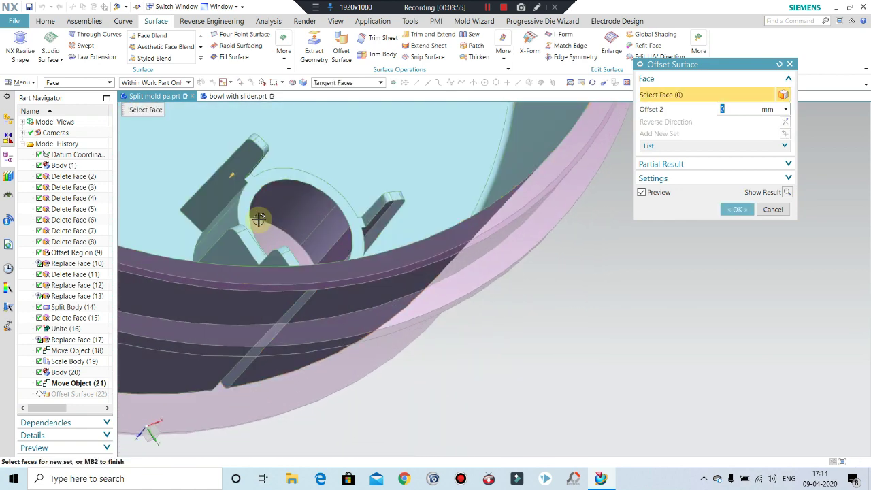
middle_click(767, 216)
Accept the 0 mm Offset Surface over the bowl faces, then reopen it from the Part Navigator to review it
mouse_move(748, 220)
middle_down()
mouse_move(533, 254)
mouse_move(279, 268)
mouse_move(138, 305)
middle_up()
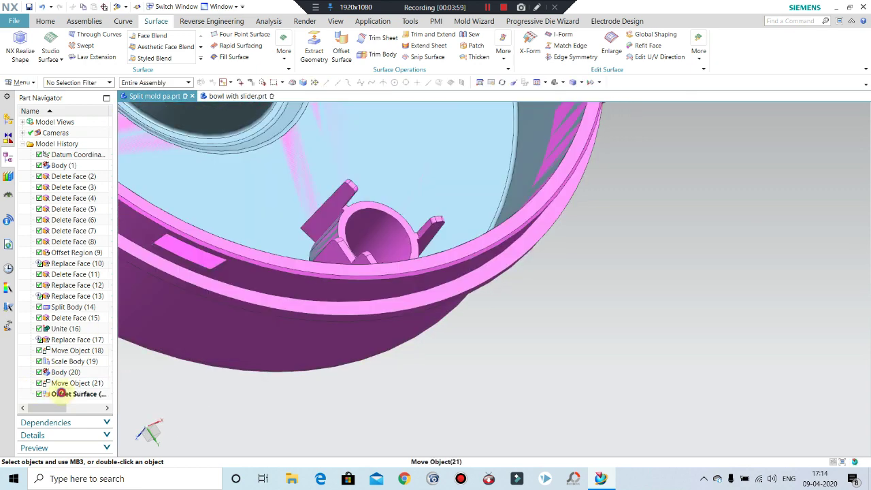
double_click(61, 394)
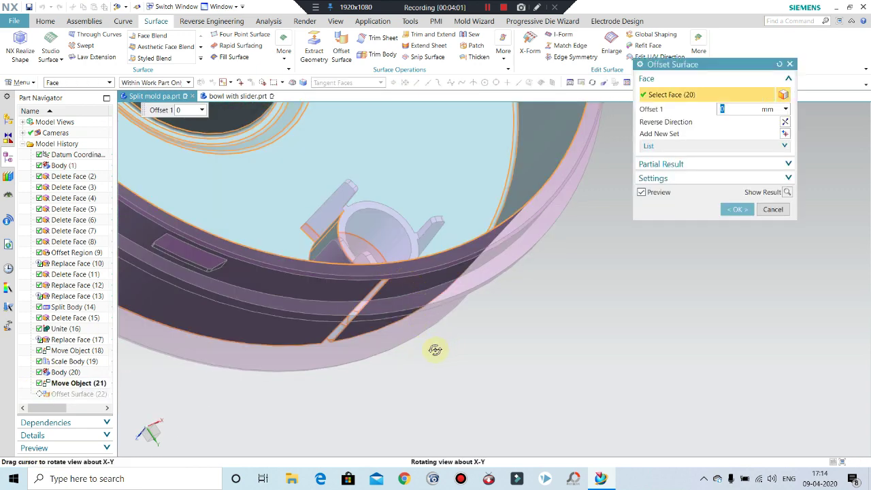
mouse_move(435, 349)
middle_down()
mouse_move(412, 385)
mouse_move(428, 374)
middle_up()
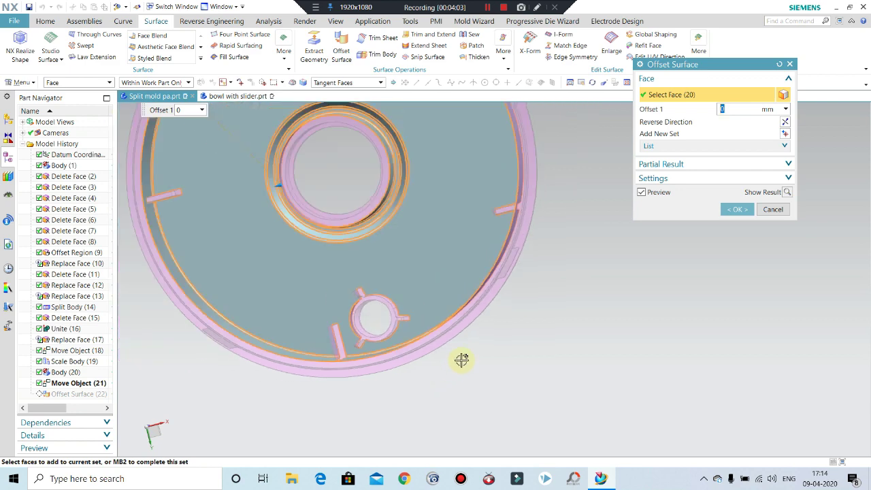
scroll(461, 359, down, 2)
mouse_move(453, 346)
middle_down()
mouse_move(453, 311)
mouse_move(315, 334)
mouse_move(589, 201)
middle_up()
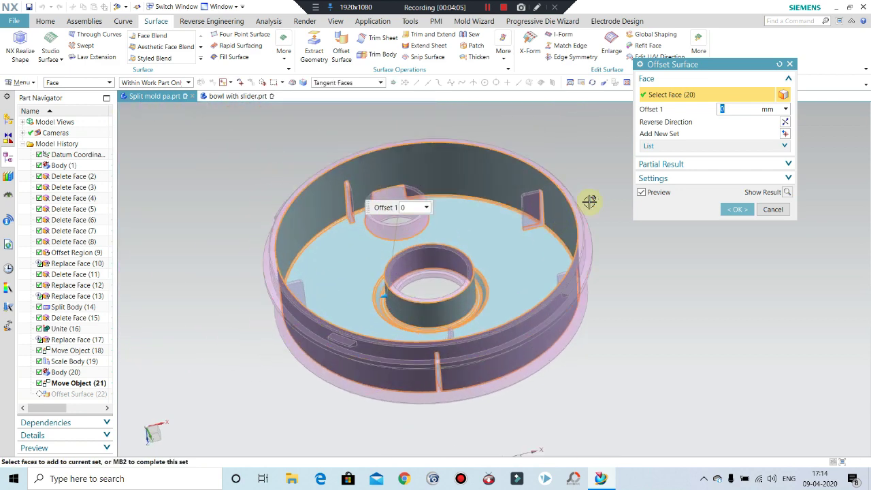
mouse_move(435, 283)
middle_down()
mouse_move(387, 249)
mouse_move(376, 311)
middle_up()
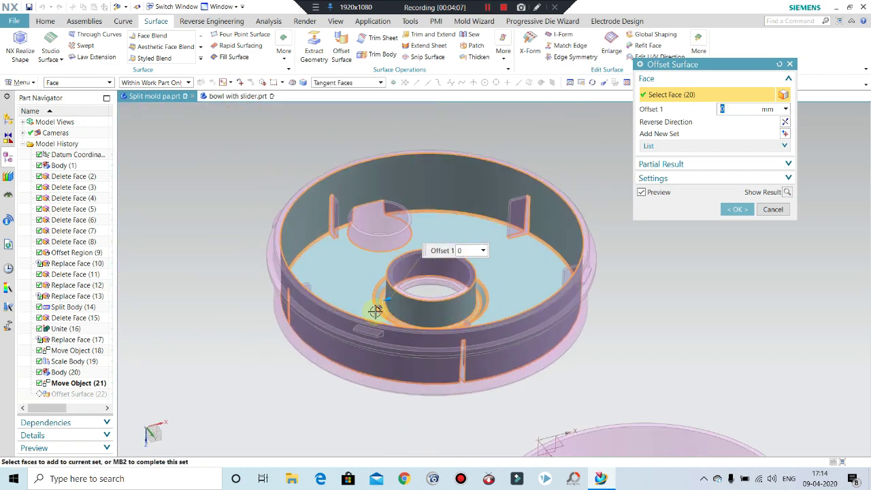
mouse_move(339, 197)
middle_down()
mouse_move(349, 218)
mouse_move(525, 174)
middle_up()
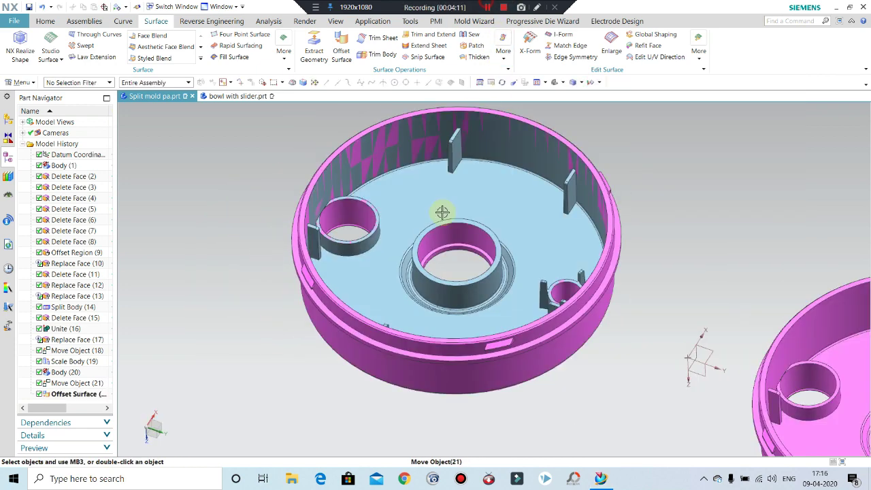
mouse_move(444, 211)
middle_down()
mouse_move(444, 156)
mouse_move(408, 272)
mouse_move(489, 281)
mouse_move(510, 259)
mouse_move(449, 340)
middle_up()
scroll(419, 252, down, 3)
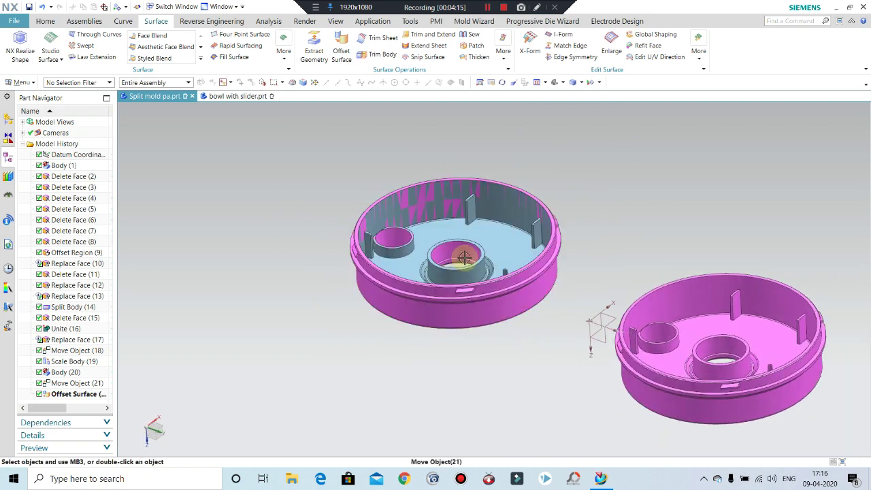
Hide the pink offset body with Ctrl+B and inspect the bare grey bowl's interior
scroll(443, 351, up, 3)
click(436, 372)
key(ctrl+b)
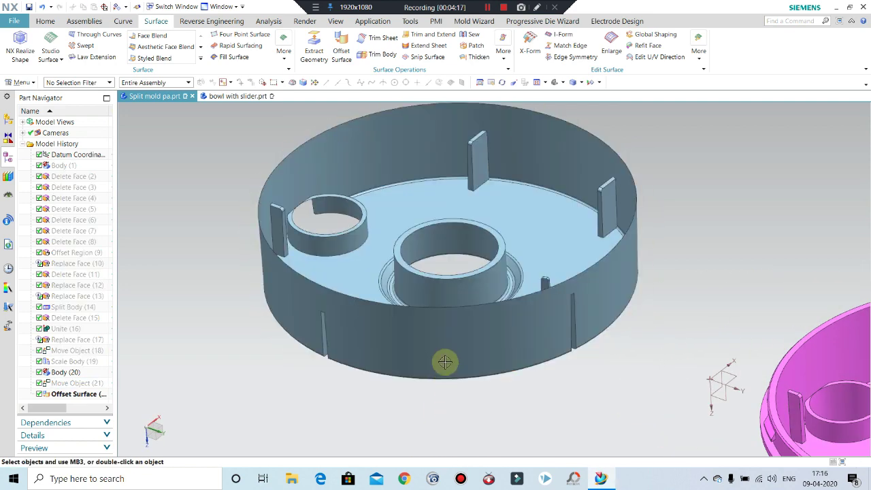
scroll(498, 309, down, 2)
mouse_move(498, 309)
middle_down()
mouse_move(502, 327)
mouse_move(501, 302)
mouse_move(529, 297)
mouse_move(509, 324)
middle_up()
scroll(509, 324, down, 3)
scroll(466, 281, up, 5)
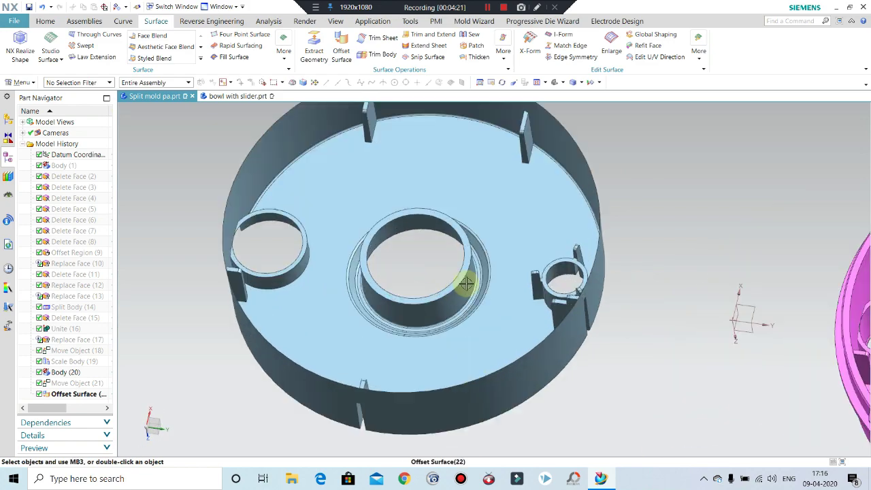
mouse_move(466, 281)
middle_down()
mouse_move(441, 278)
mouse_move(467, 278)
middle_up()
scroll(474, 292, down, 2)
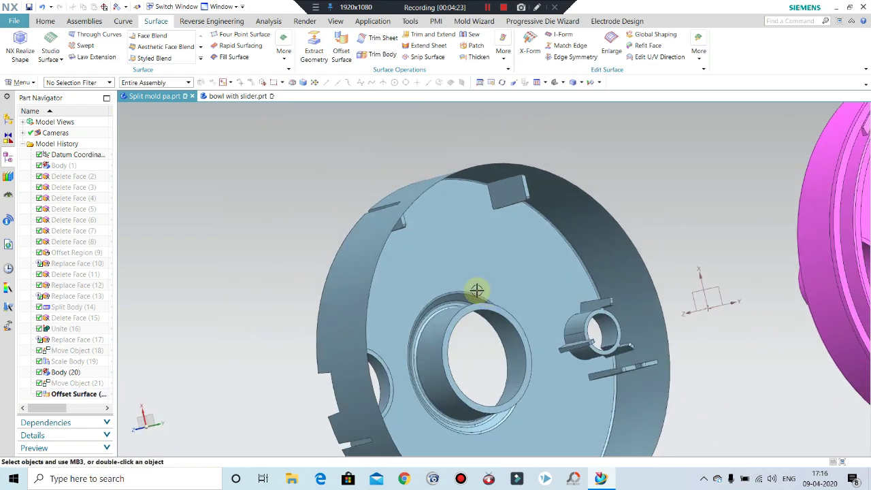
scroll(529, 326, down, 2)
middle_drag(528, 326, 514, 308)
Look down into the bowl, then reopen Offset Surface (22) for editing
scroll(513, 307, up, 3)
scroll(515, 190, up, 2)
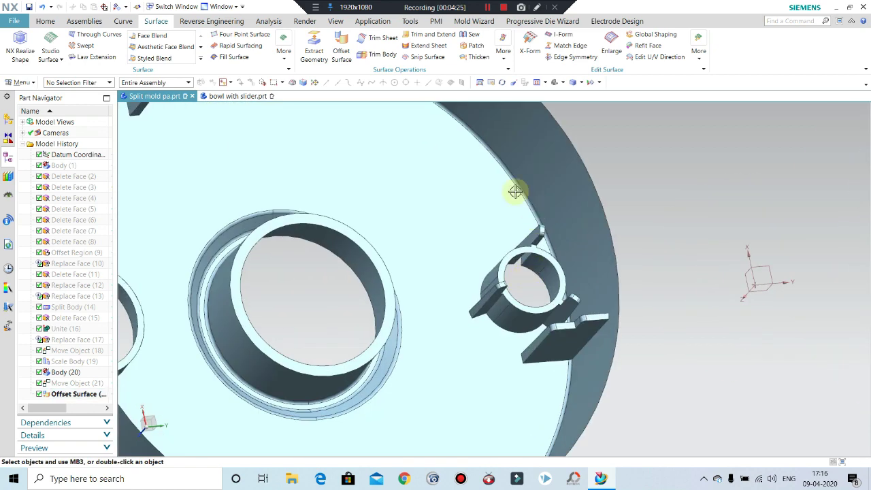
scroll(492, 272, down, 2)
mouse_move(492, 272)
middle_down()
mouse_move(426, 288)
mouse_move(424, 282)
middle_up()
scroll(428, 292, down, 2)
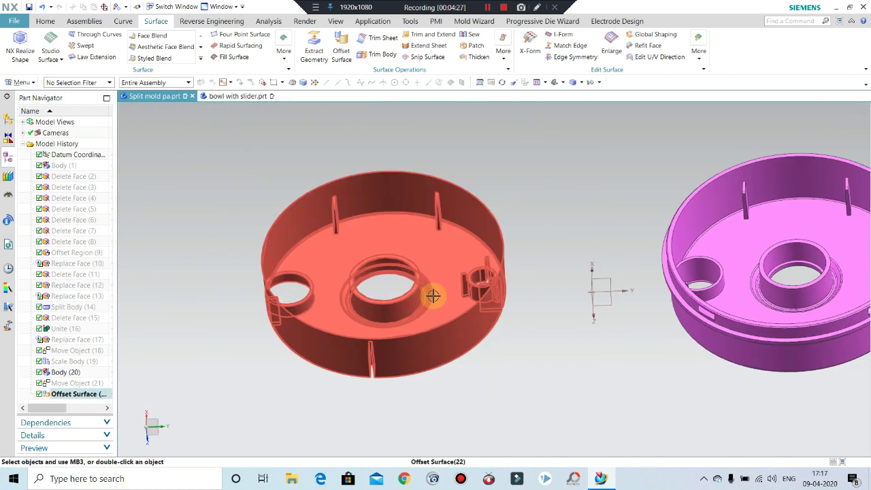
scroll(272, 272, up, 2)
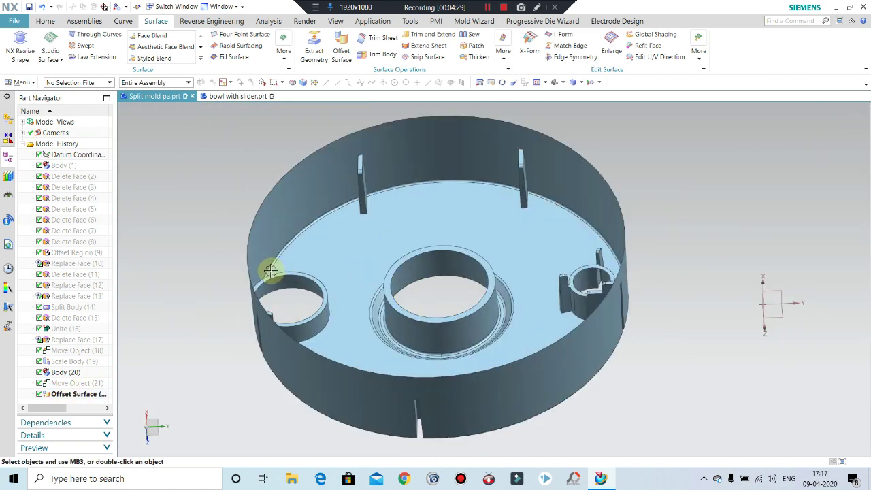
scroll(272, 272, up, 1)
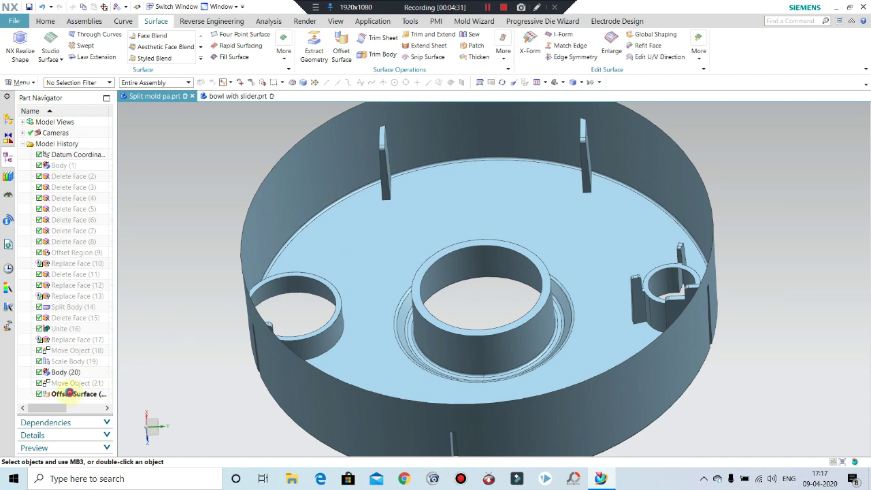
double_click(69, 393)
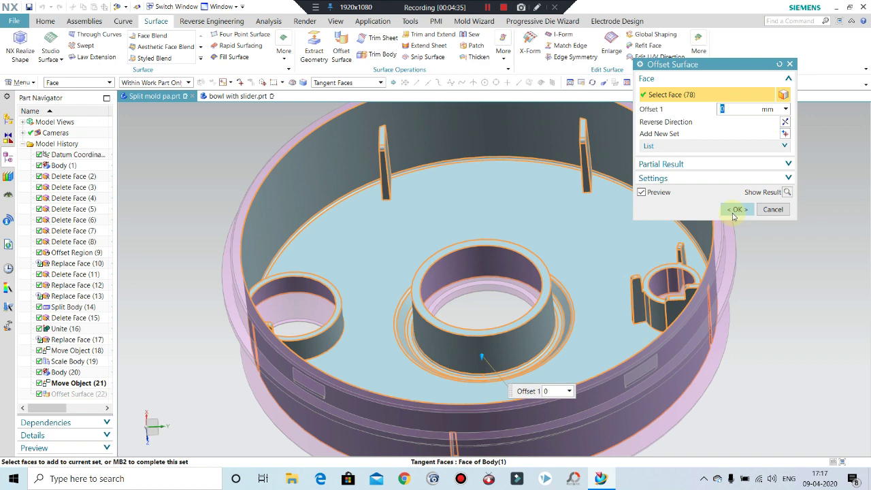
Confirm the Offset Surface edit and hide the red Body (20) copy with Ctrl+B
click(736, 210)
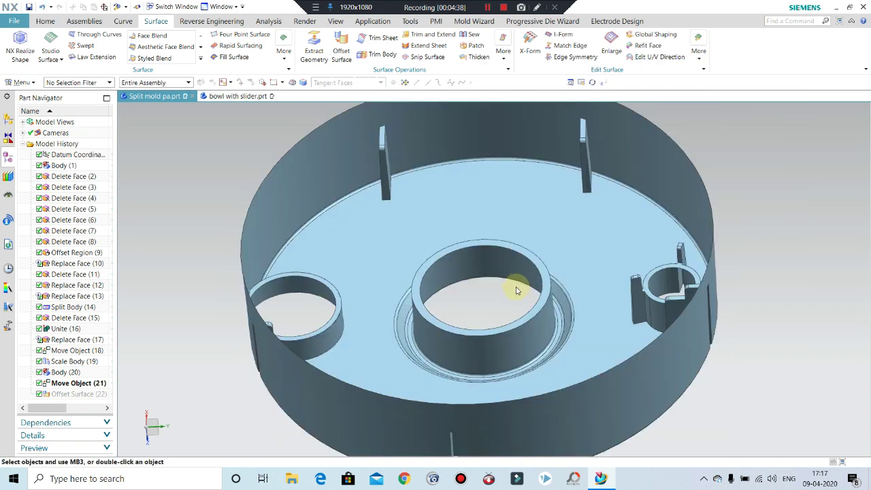
scroll(515, 288, up, 3)
mouse_move(509, 291)
middle_down()
mouse_move(502, 331)
mouse_move(507, 302)
mouse_move(570, 282)
mouse_move(560, 282)
mouse_move(589, 292)
mouse_move(732, 276)
mouse_move(726, 270)
middle_up()
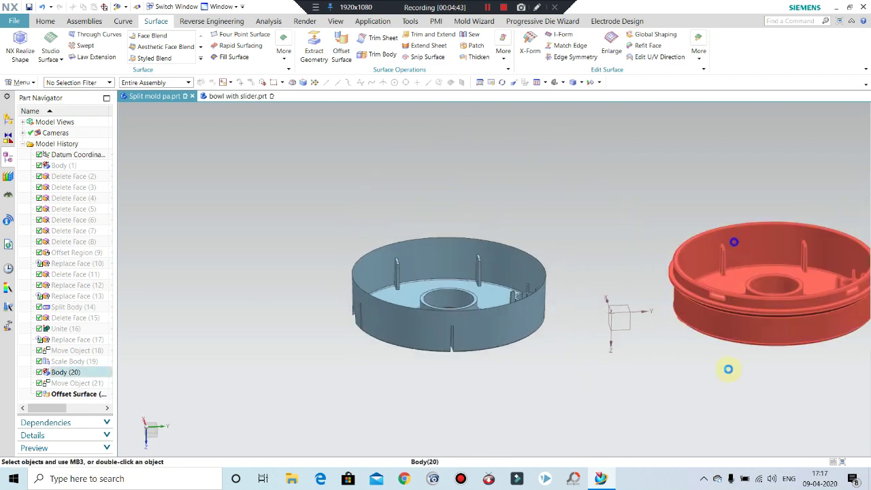
key(ctrl+b)
middle_drag(595, 278, 570, 286)
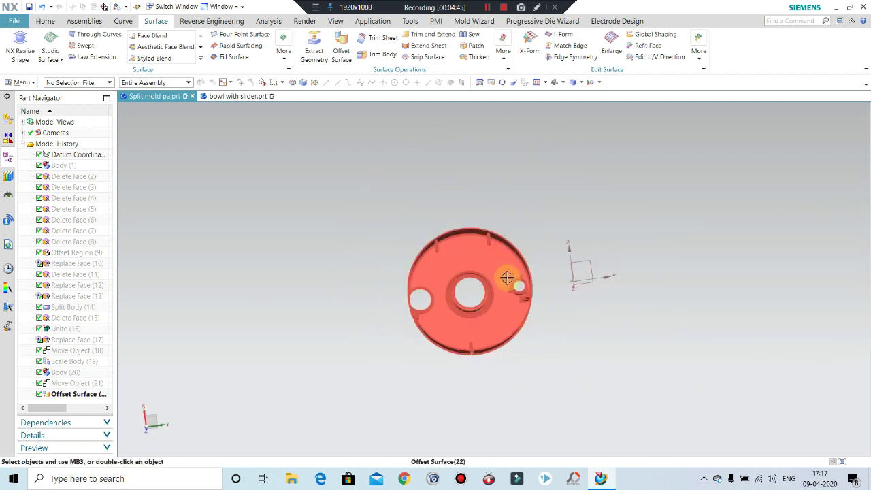
middle_drag(509, 278, 488, 259)
mouse_move(472, 305)
middle_down()
mouse_move(468, 364)
mouse_move(479, 444)
middle_up()
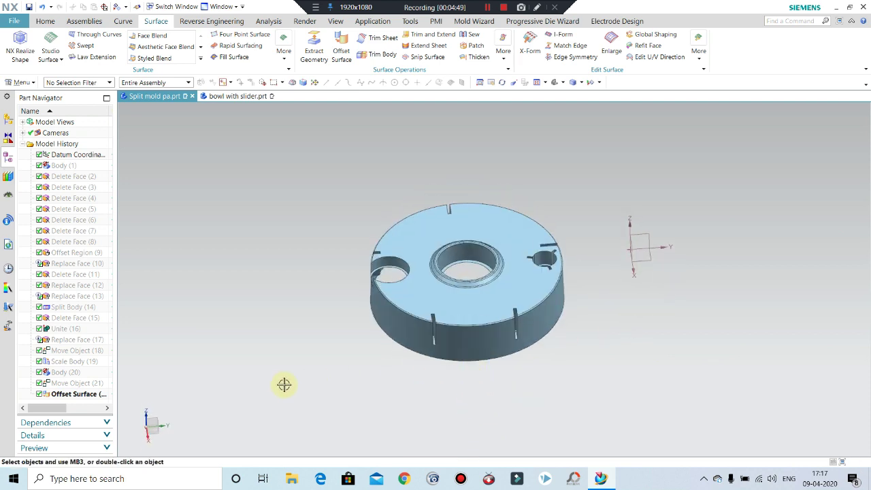
Show the hidden bowl body again and zoom in on its centre hole
click(429, 304)
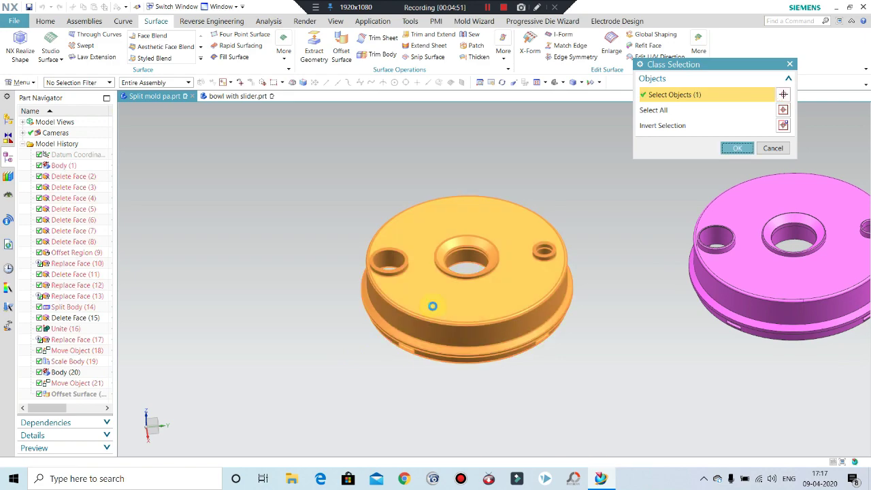
middle_click(431, 305)
scroll(472, 252, down, 4)
scroll(499, 278, down, 3)
mouse_move(498, 278)
middle_down()
mouse_move(497, 295)
mouse_move(460, 205)
mouse_move(467, 184)
mouse_move(426, 353)
mouse_move(424, 327)
middle_up()
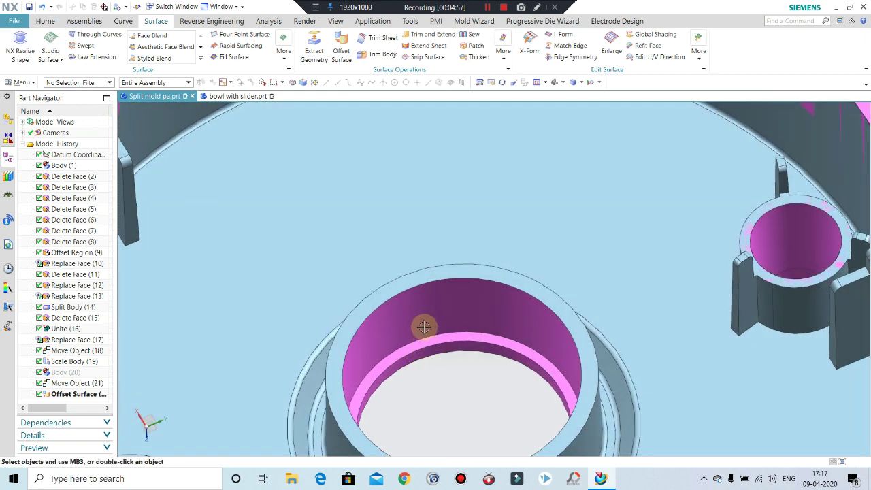
scroll(428, 334, up, 5)
scroll(435, 333, down, 4)
scroll(438, 280, down, 3)
scroll(438, 273, up, 2)
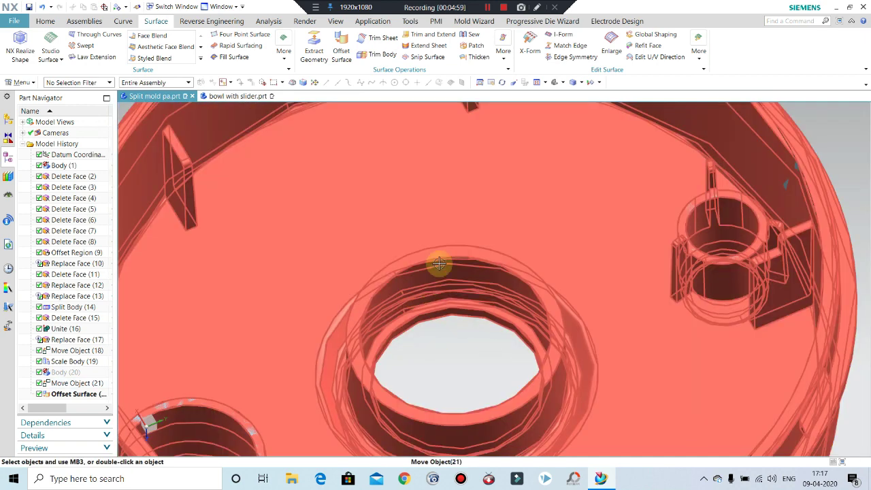
scroll(413, 349, down, 3)
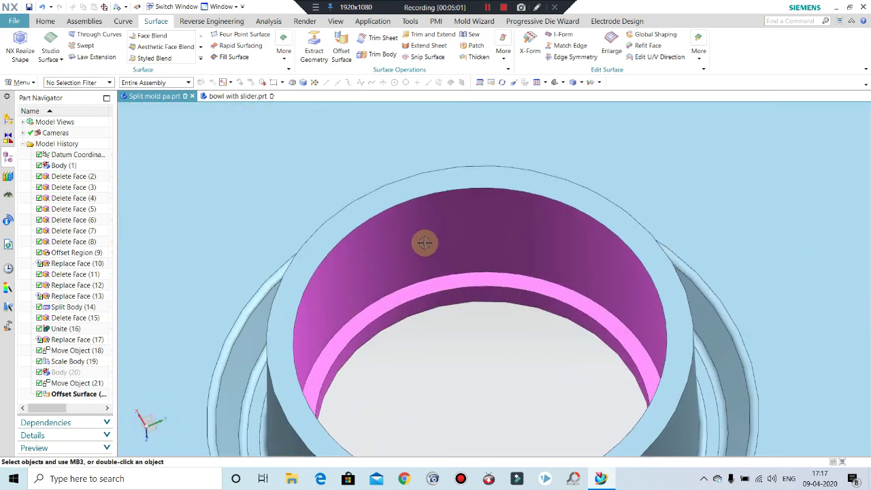
scroll(424, 242, up, 3)
scroll(408, 266, down, 2)
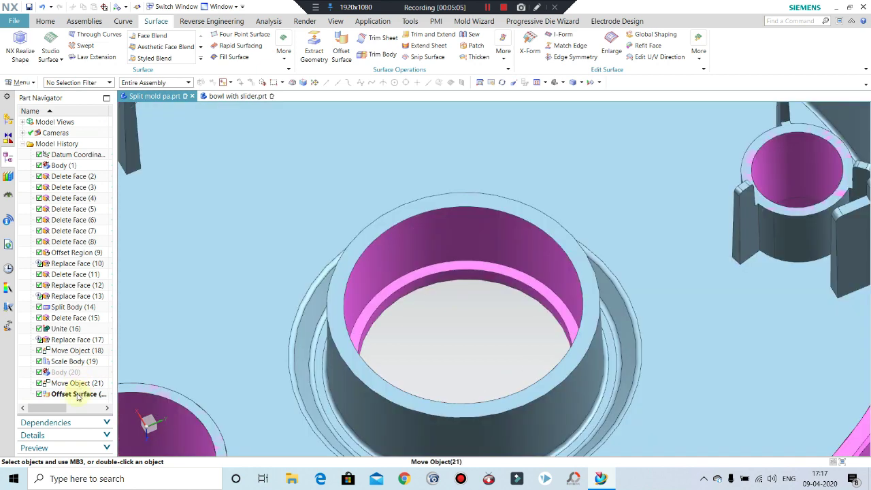
Update Offset Surface (22) to cover 80 faces at 0 mm offset
double_click(78, 395)
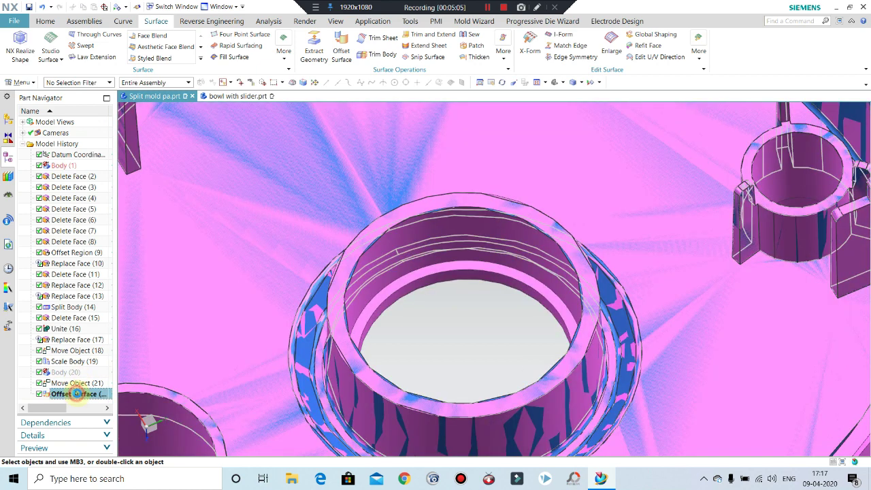
scroll(425, 234, down, 2)
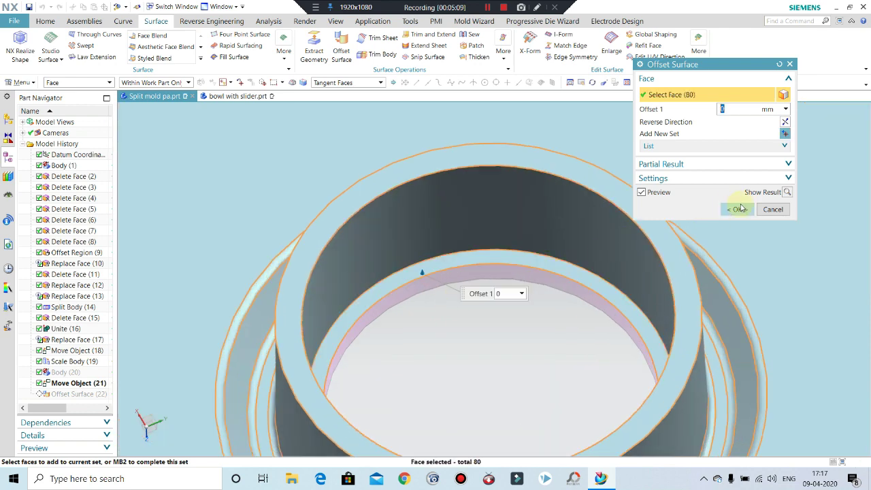
scroll(494, 217, up, 5)
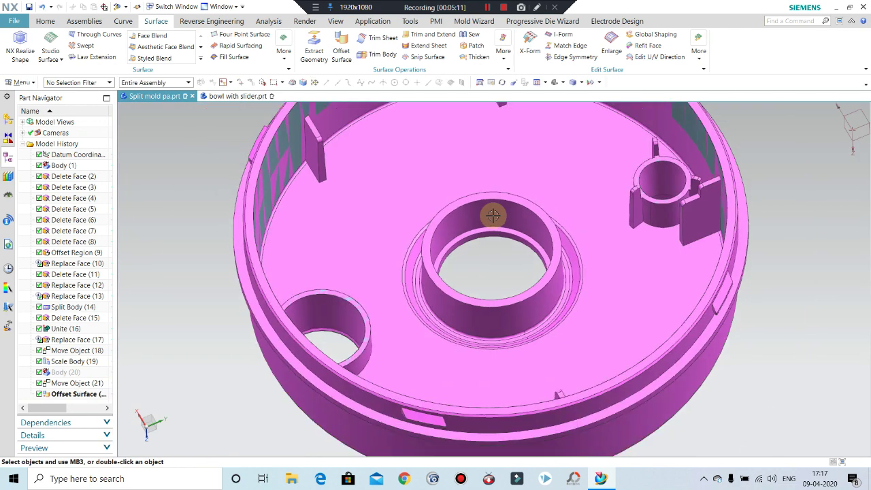
middle_drag(486, 165, 550, 277)
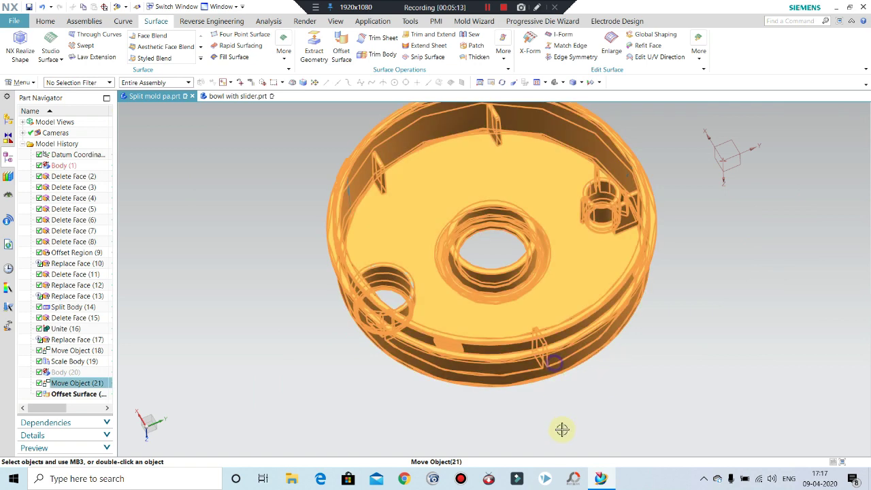
mouse_move(526, 341)
middle_down()
mouse_move(497, 136)
mouse_move(520, 178)
mouse_move(502, 128)
mouse_move(521, 274)
middle_up()
scroll(579, 229, down, 2)
scroll(587, 261, down, 3)
Inspect the bowl's top, slotted boss, inner wall and base from several angles
mouse_move(588, 261)
middle_down()
mouse_move(579, 301)
mouse_move(602, 385)
mouse_move(583, 361)
mouse_move(551, 202)
middle_up()
scroll(558, 161, down, 3)
mouse_move(558, 161)
middle_down()
mouse_move(535, 197)
mouse_move(519, 185)
mouse_move(533, 171)
mouse_move(579, 173)
mouse_move(572, 202)
mouse_move(579, 218)
mouse_move(565, 192)
middle_up()
scroll(565, 197, up, 2)
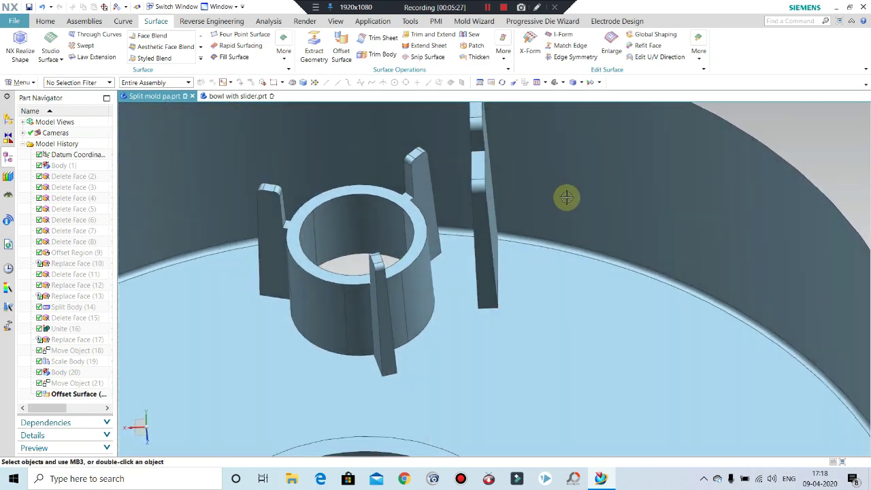
scroll(529, 225, up, 3)
scroll(578, 249, up, 2)
middle_drag(579, 249, 486, 268)
scroll(477, 204, down, 3)
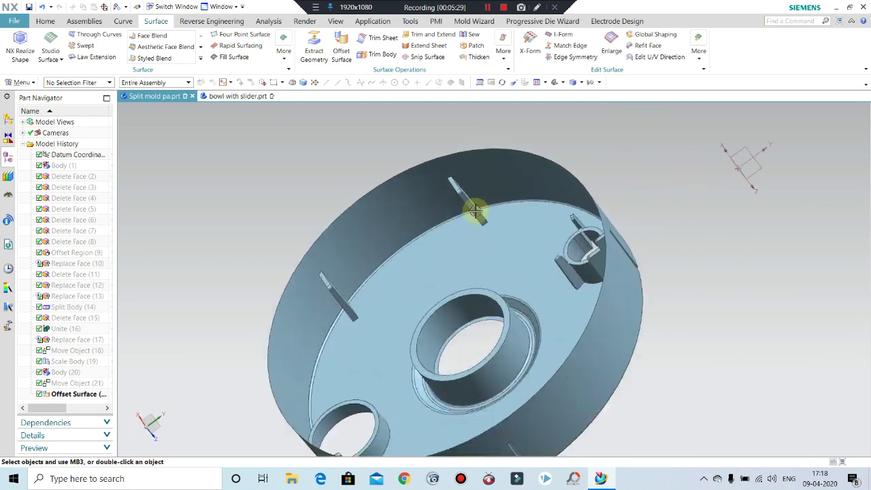
scroll(476, 213, down, 2)
mouse_move(477, 213)
middle_down()
mouse_move(502, 197)
mouse_move(468, 207)
mouse_move(451, 233)
mouse_move(509, 274)
mouse_move(517, 307)
mouse_move(500, 257)
middle_up()
scroll(470, 258, up, 3)
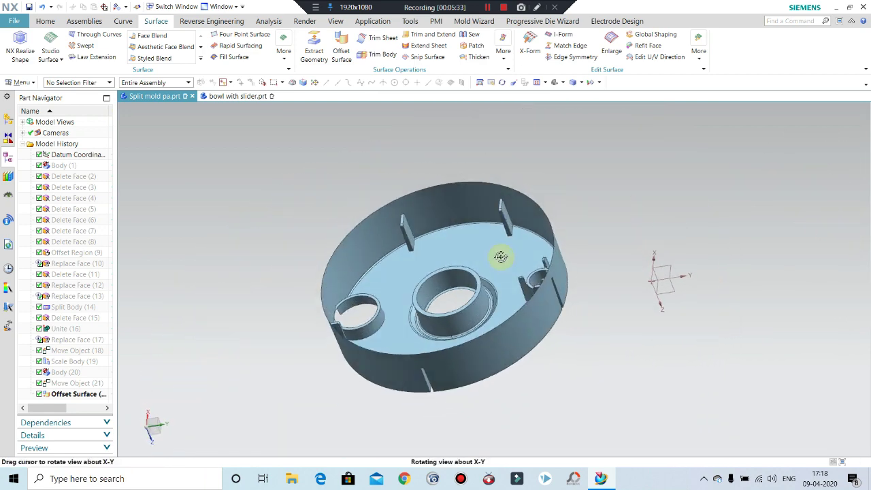
mouse_move(454, 304)
middle_down()
mouse_move(470, 289)
mouse_move(472, 306)
mouse_move(484, 179)
middle_up()
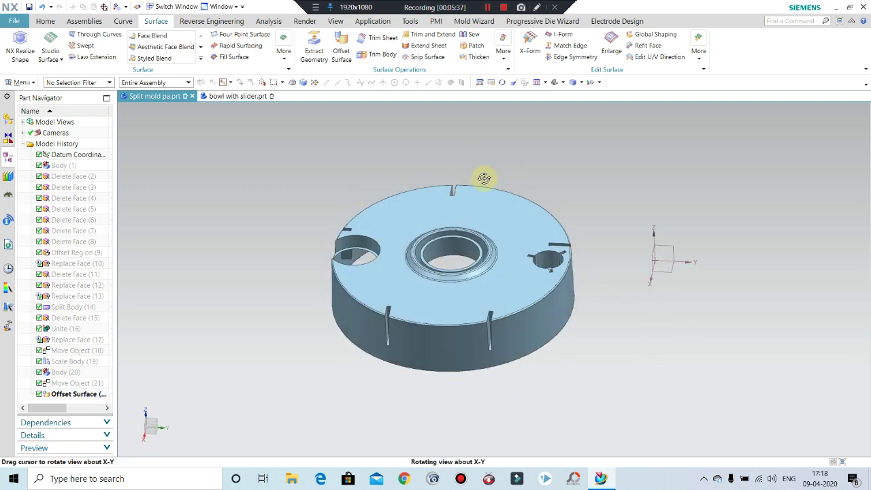
scroll(442, 247, down, 2)
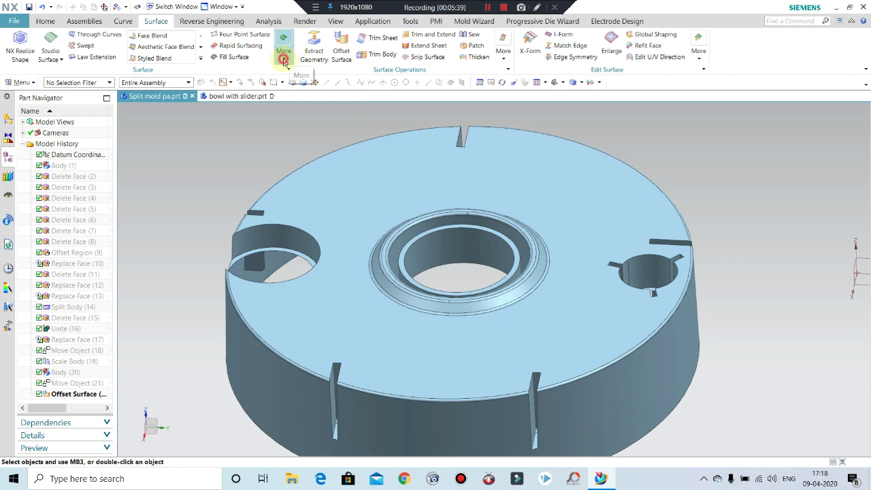
Cap the central opening with a Bounded Plane using the Connected Curves rule
click(283, 60)
click(307, 131)
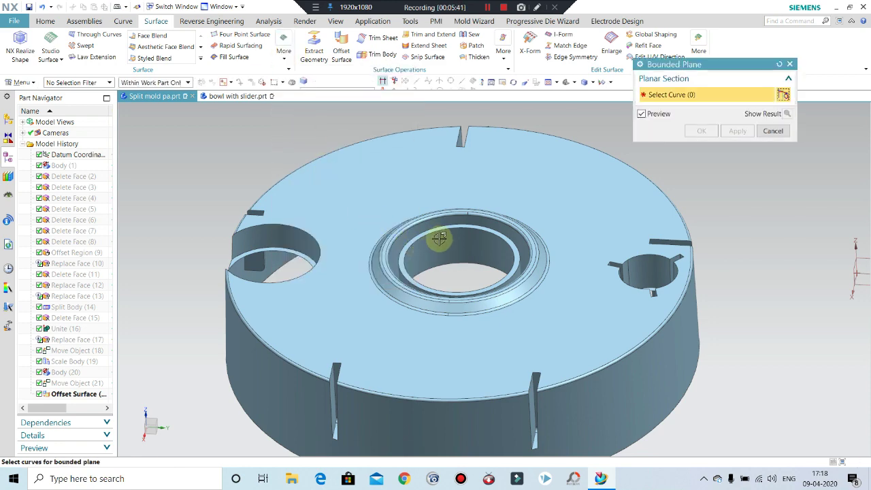
scroll(440, 231, down, 3)
click(496, 219)
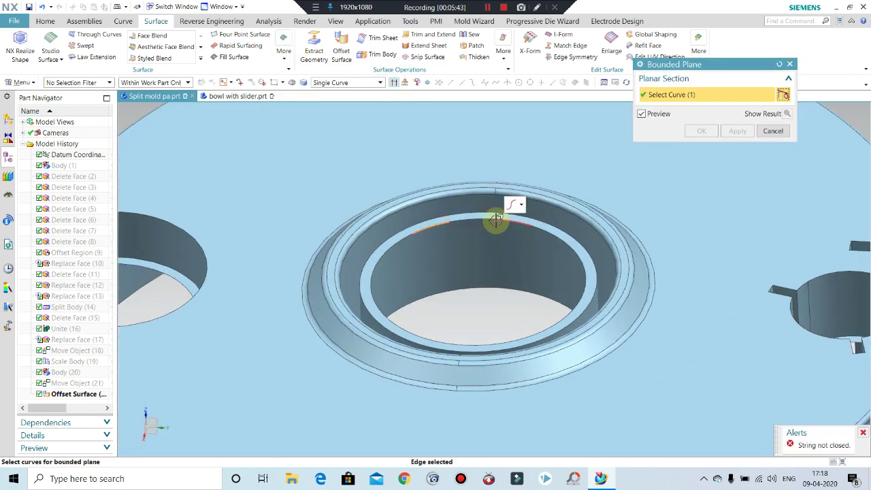
click(343, 82)
click(345, 107)
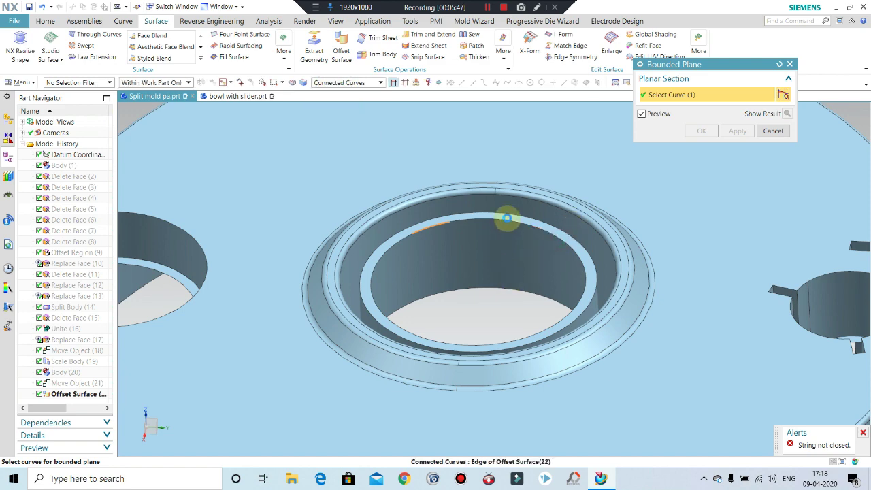
click(506, 217)
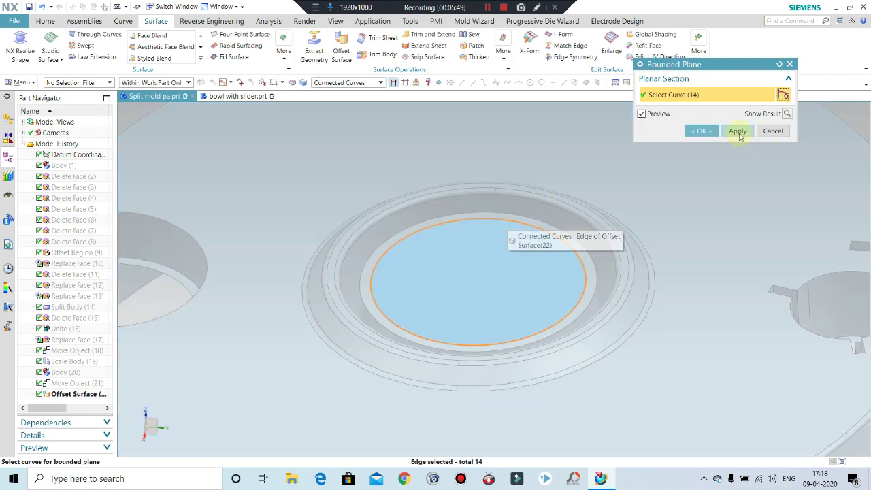
click(737, 131)
Cap the large side hole with a second bounded plane and view the disc from above
scroll(667, 217, up, 3)
scroll(435, 231, down, 5)
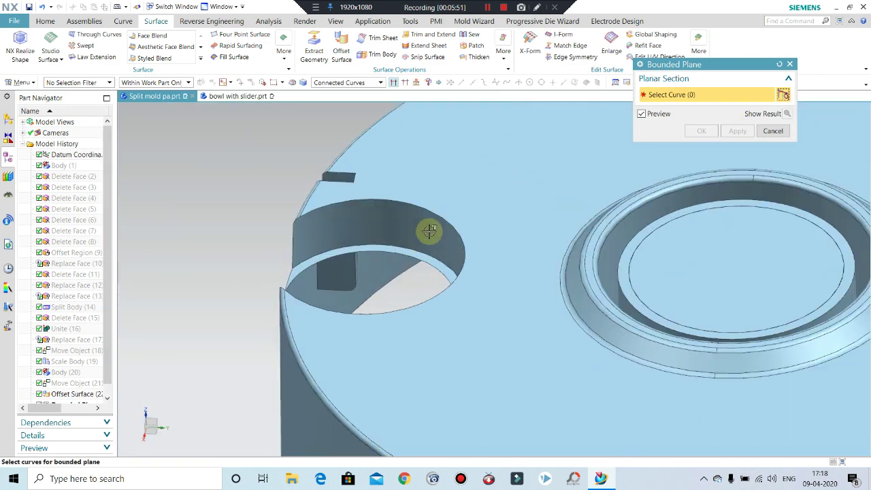
click(427, 257)
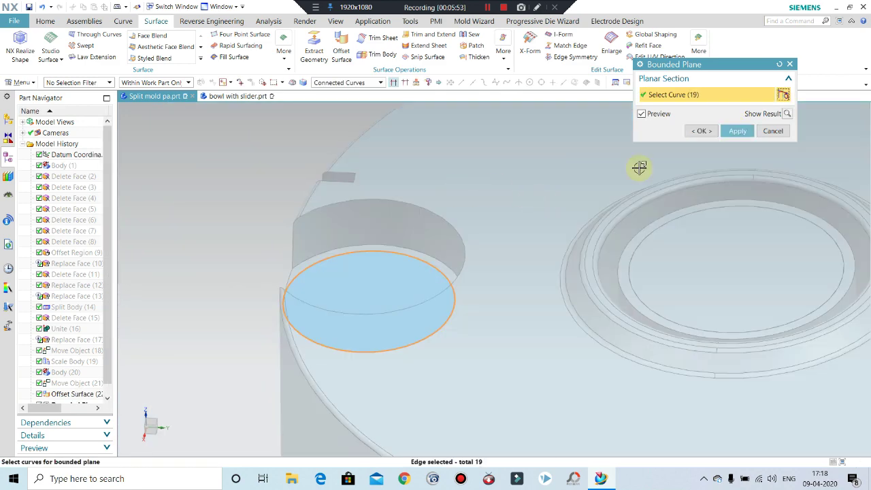
click(738, 131)
scroll(505, 210, up, 2)
scroll(399, 214, up, 2)
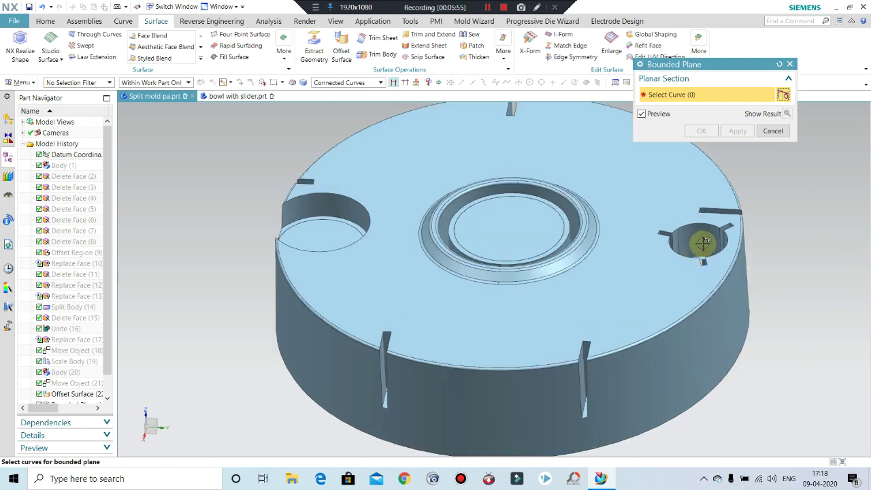
middle_drag(685, 270, 682, 292)
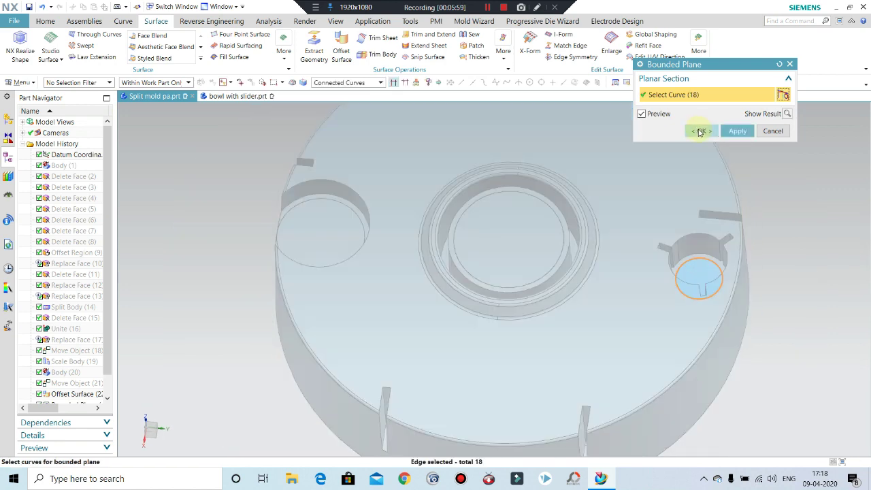
scroll(512, 255, up, 3)
mouse_move(525, 272)
middle_down()
mouse_move(532, 174)
mouse_move(521, 284)
mouse_move(546, 268)
mouse_move(535, 219)
middle_up()
key(ctrl+shift+k)
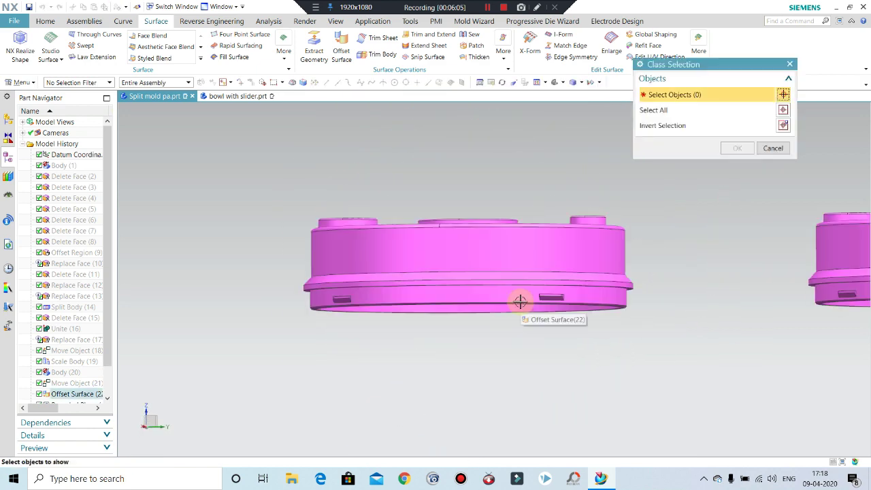
click(565, 258)
middle_click(611, 299)
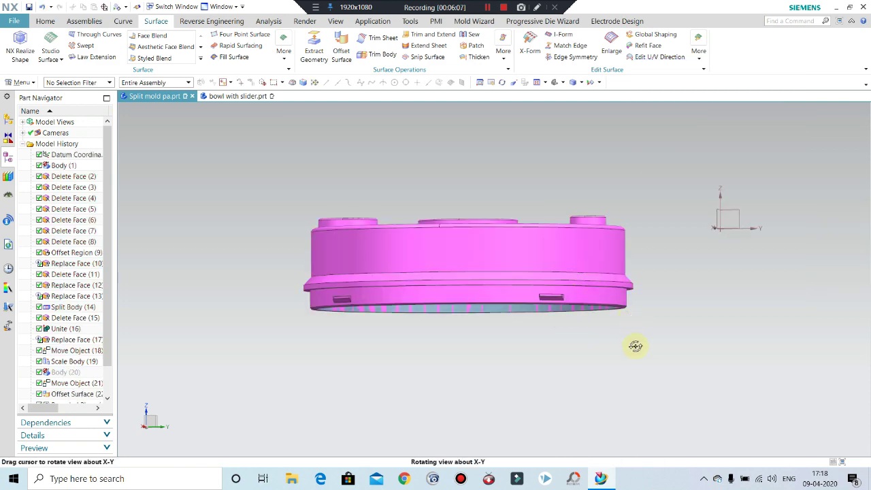
mouse_move(635, 346)
middle_down()
mouse_move(629, 292)
mouse_move(634, 328)
mouse_move(632, 317)
mouse_move(624, 351)
mouse_move(613, 292)
middle_up()
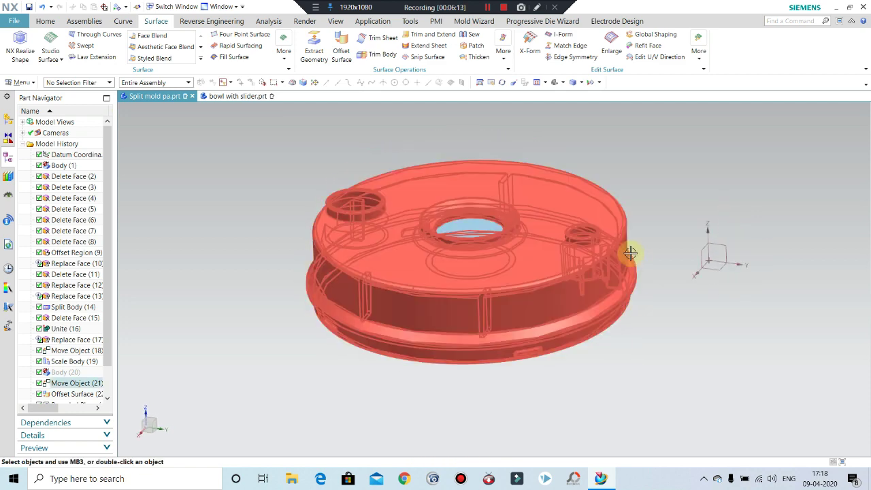
mouse_move(630, 252)
middle_down()
mouse_move(628, 211)
mouse_move(618, 270)
mouse_move(614, 233)
mouse_move(631, 232)
mouse_move(617, 230)
mouse_move(614, 240)
middle_up()
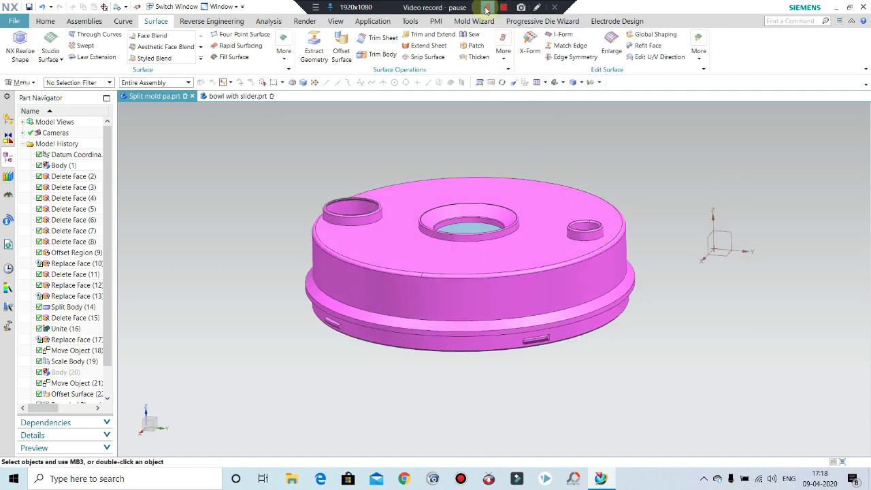
mouse_move(546, 271)
middle_down()
mouse_move(536, 258)
mouse_move(565, 311)
mouse_move(560, 229)
mouse_move(554, 307)
mouse_move(375, 326)
mouse_move(283, 124)
middle_up()
Measure the side wall's projected Z-axis height as 13.6489 mm, then close the measurement
key(ctrl+a)
click(305, 118)
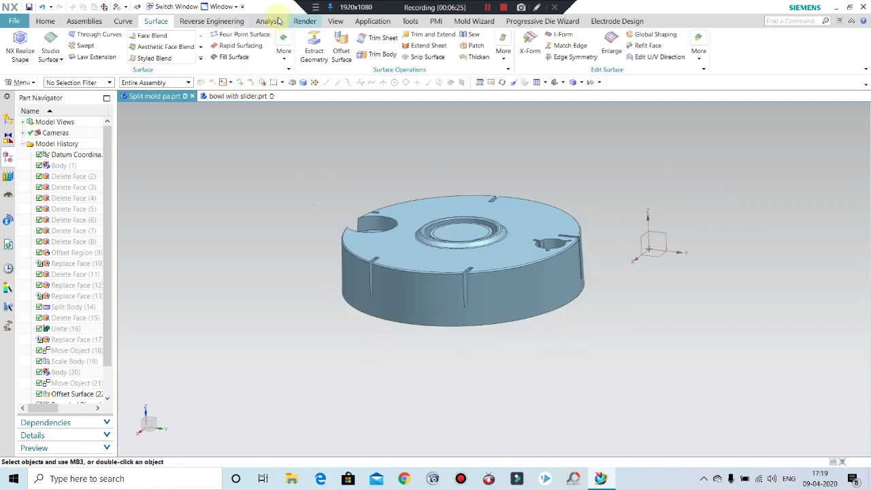
click(272, 21)
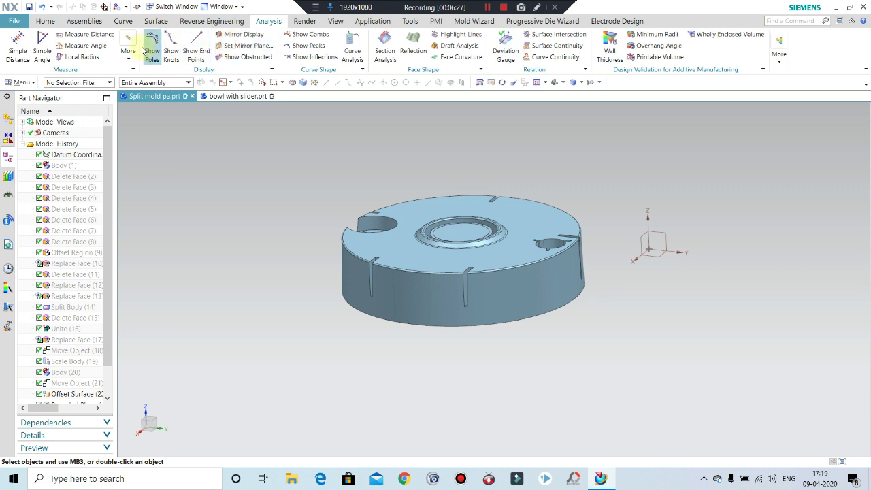
click(98, 32)
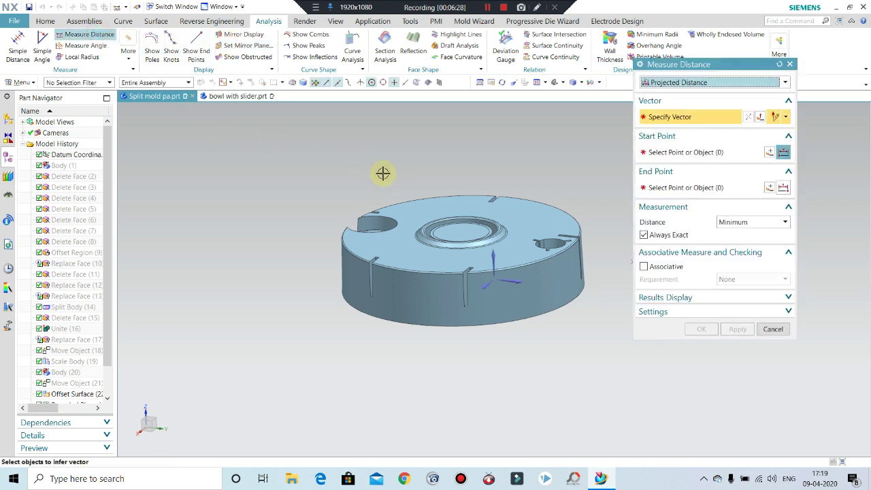
click(491, 254)
scroll(402, 334, up, 3)
click(394, 320)
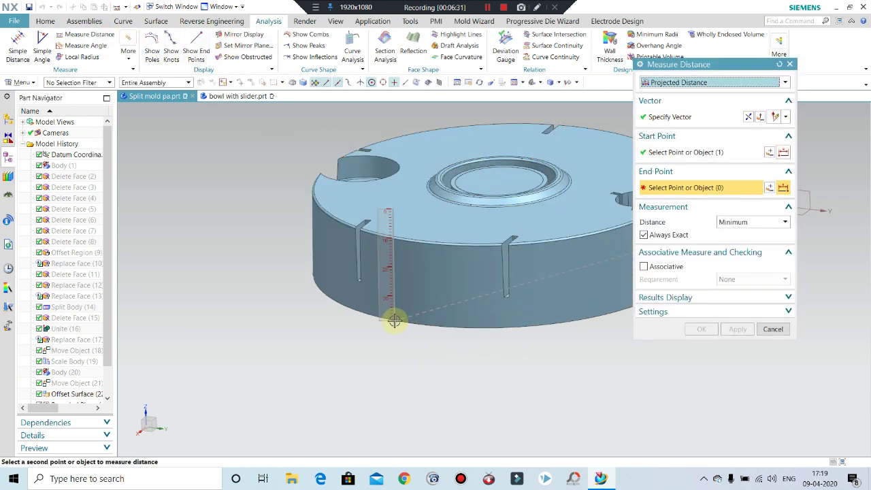
click(395, 319)
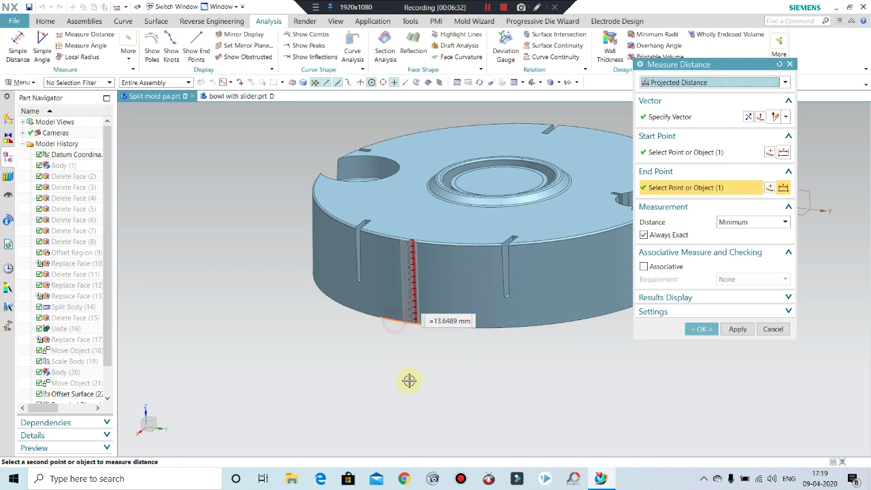
click(773, 330)
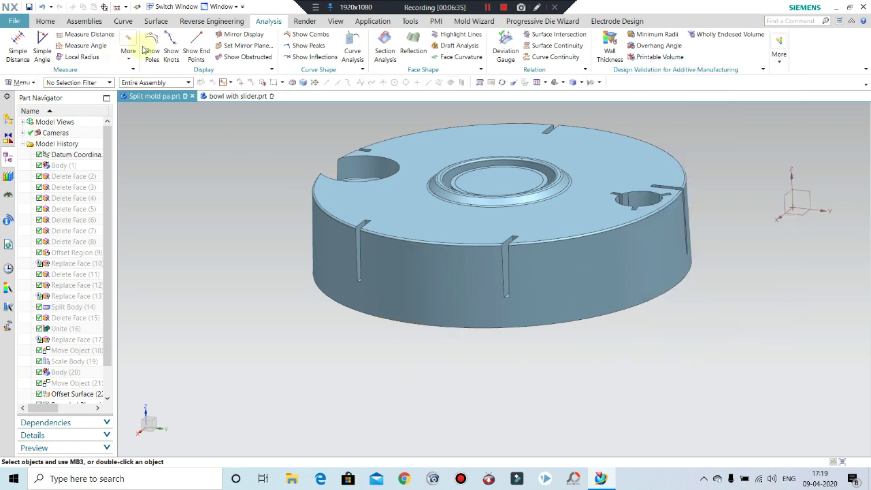
click(45, 21)
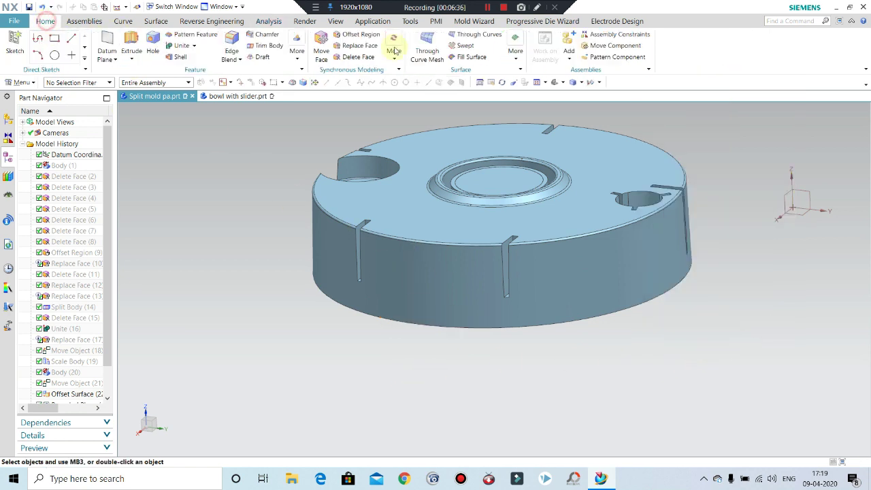
Extend the sheet's 38 connected bottom edges outward by a 15 mm offset
click(155, 21)
text(15)
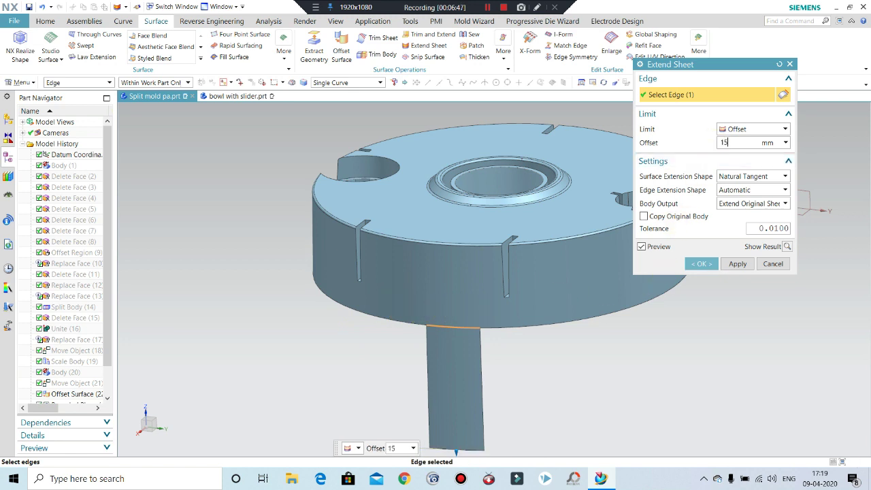
key(Return)
click(355, 83)
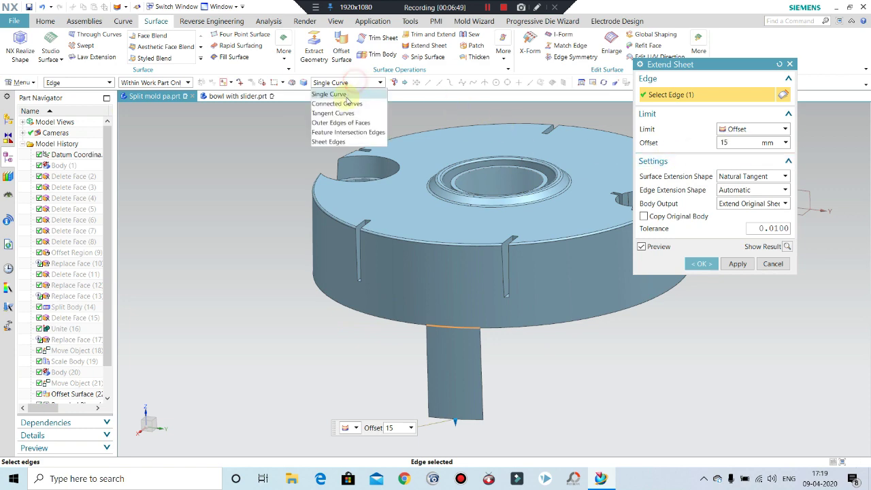
click(345, 102)
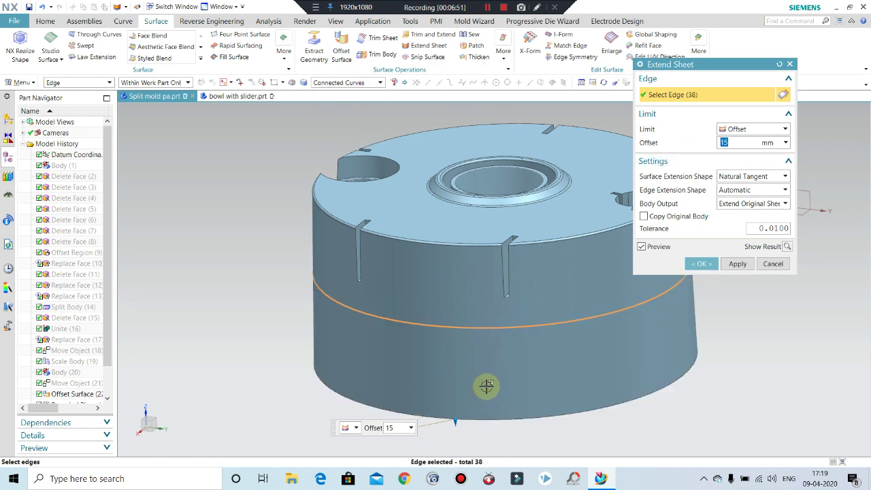
mouse_move(486, 385)
middle_down()
mouse_move(608, 351)
mouse_move(551, 395)
mouse_move(664, 344)
middle_up()
click(701, 264)
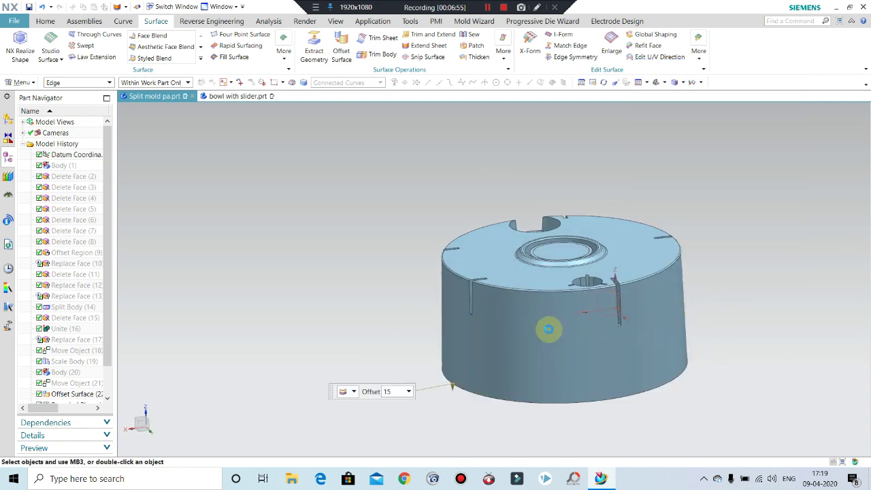
mouse_move(549, 326)
middle_down()
mouse_move(680, 336)
mouse_move(684, 211)
mouse_move(610, 331)
middle_up()
Cap the sheet's open circular edge with a Bounded Plane, then start Sew with the body as target
click(258, 96)
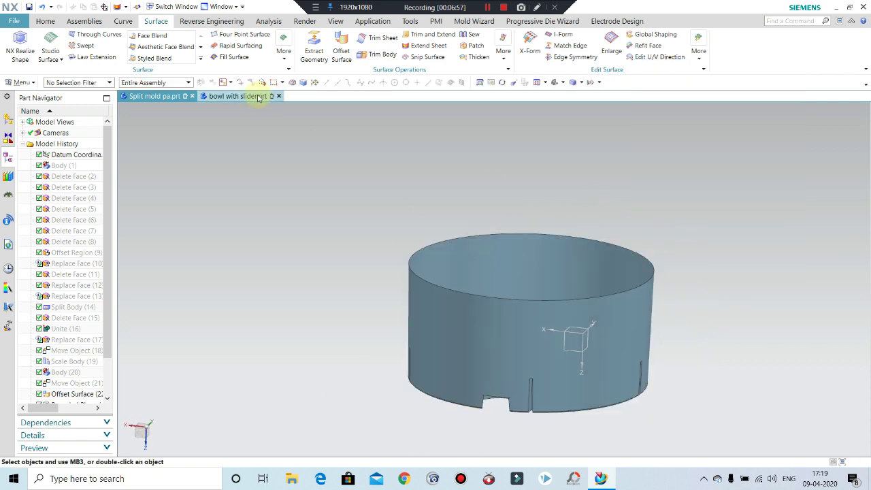
click(281, 53)
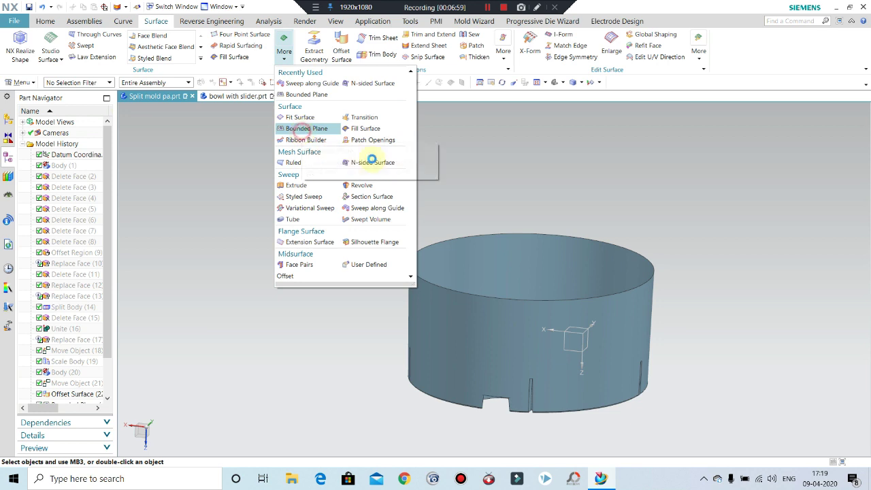
click(305, 129)
click(597, 228)
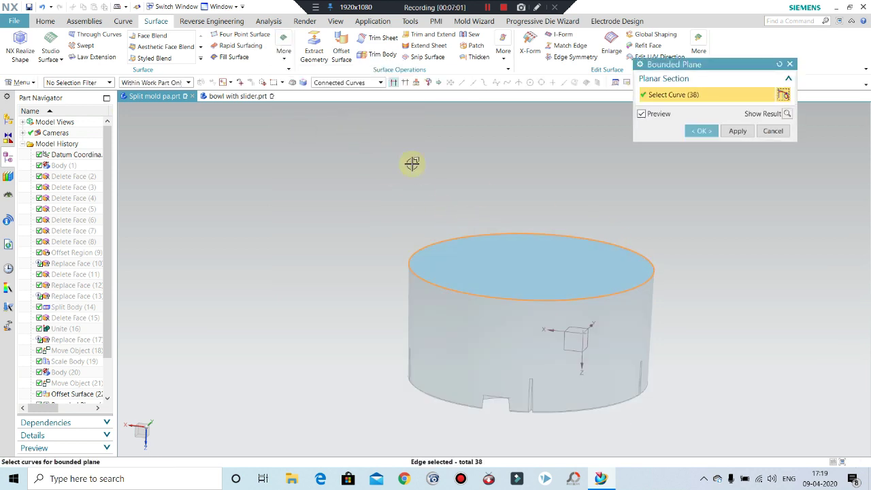
click(699, 131)
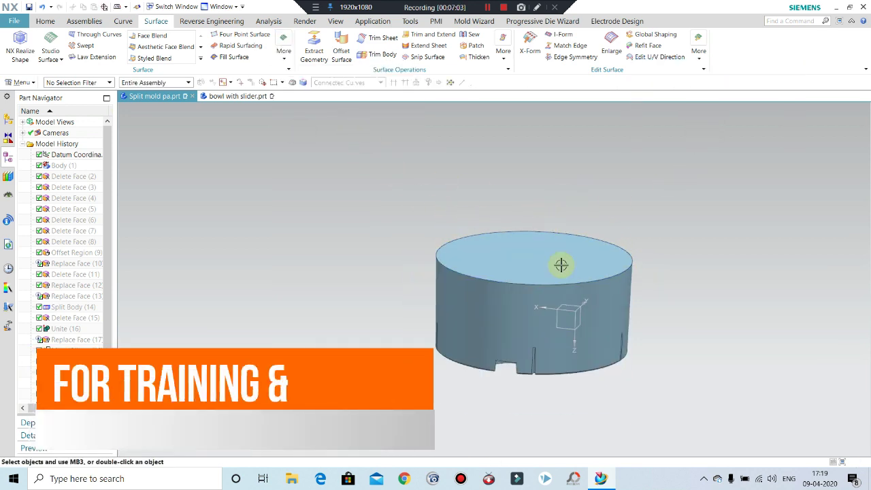
middle_drag(560, 265, 592, 166)
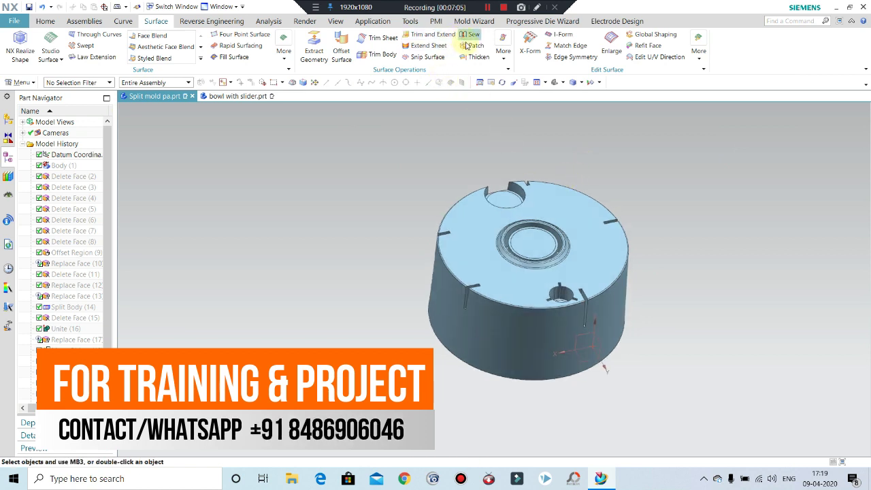
click(422, 233)
Sew the four tool sheets into a solid, check it with a section cut, then close Sew
scroll(348, 243, down, 2)
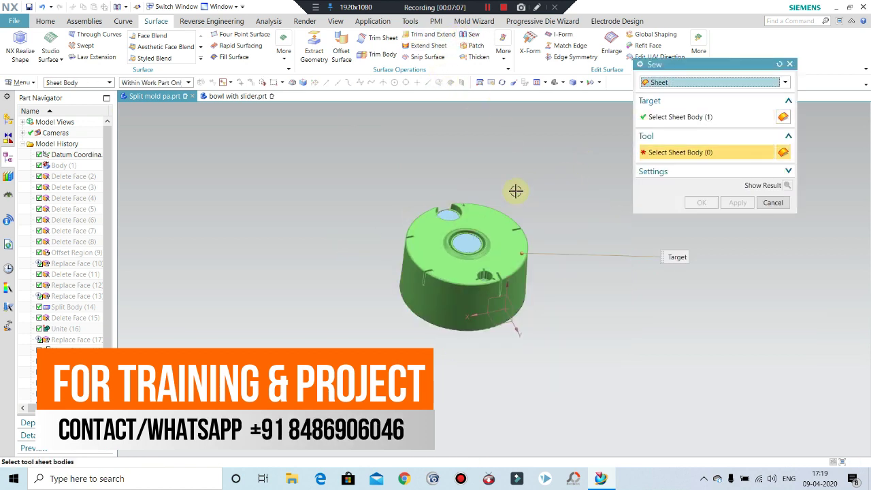
drag(452, 326, 304, 385)
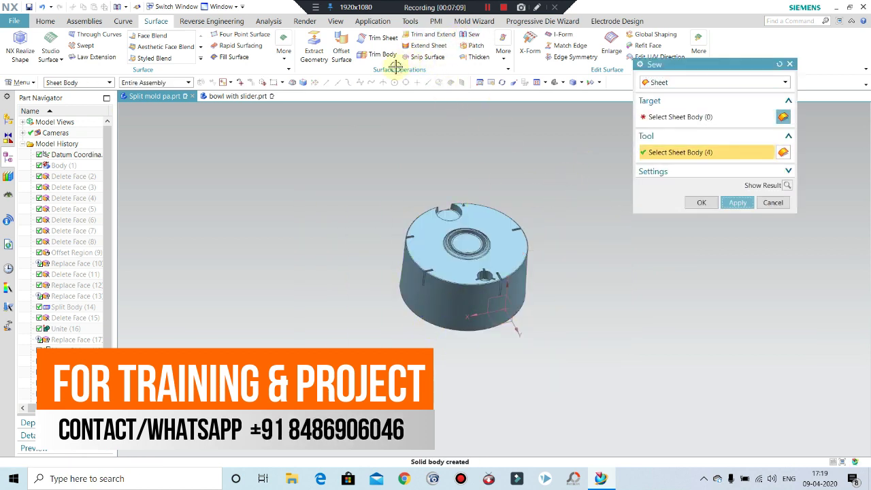
click(335, 21)
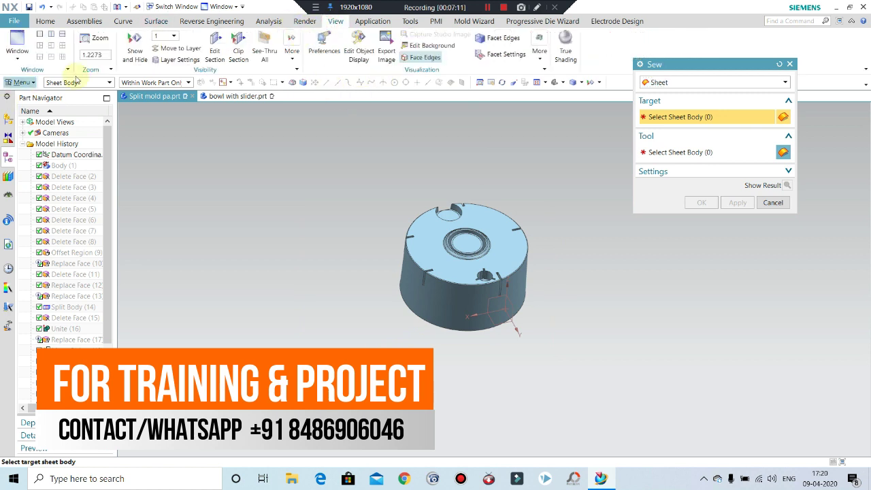
scroll(557, 224, up, 2)
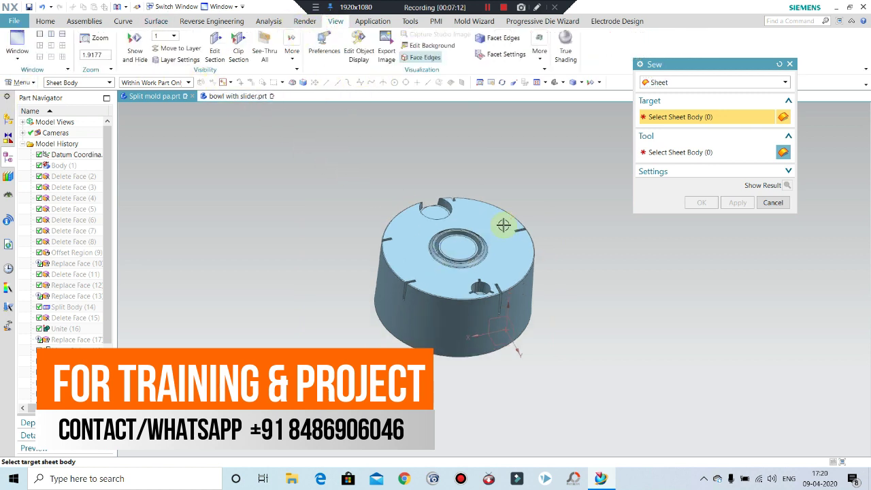
click(215, 46)
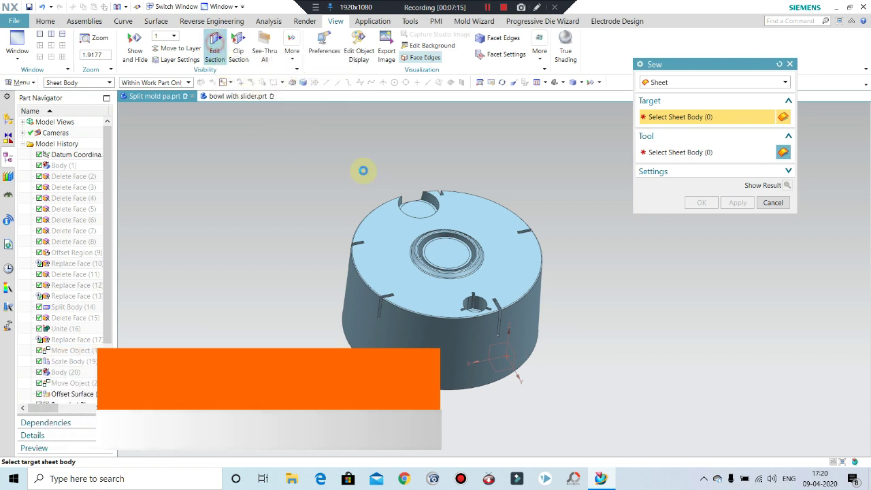
mouse_move(490, 305)
middle_down()
mouse_move(479, 262)
mouse_move(446, 279)
middle_up()
scroll(458, 321, up, 1)
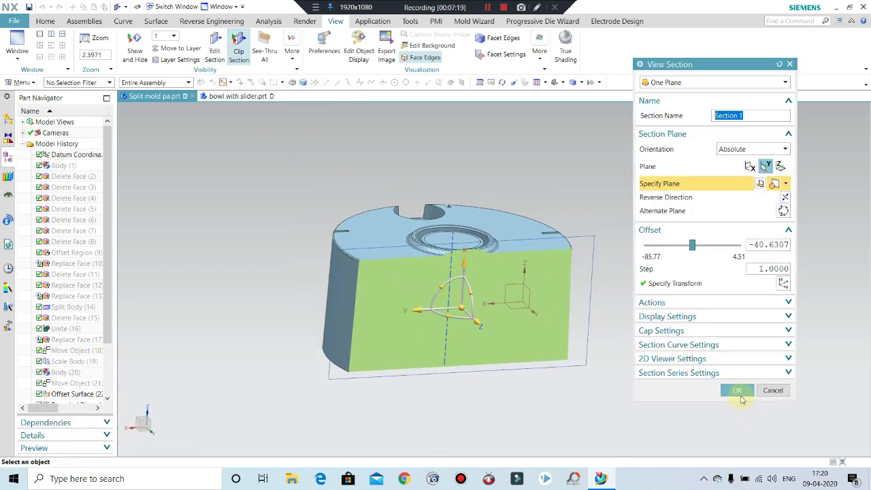
click(737, 391)
click(760, 203)
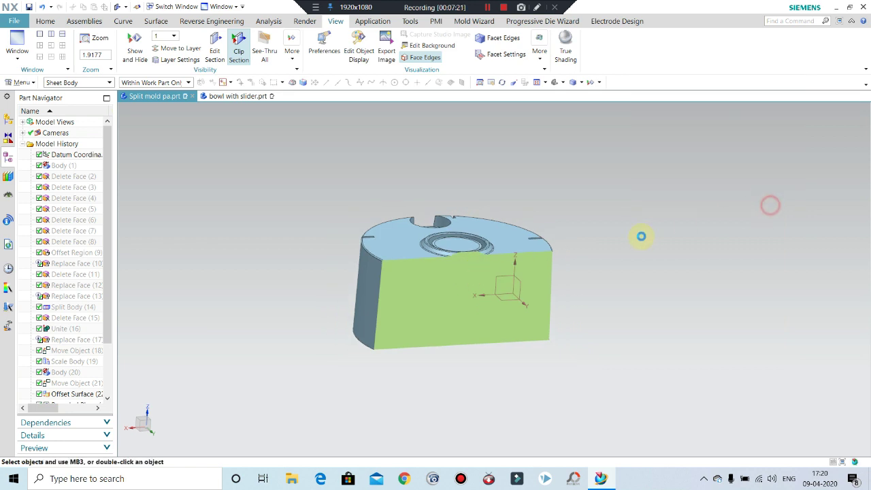
mouse_move(639, 235)
middle_down()
mouse_move(576, 252)
mouse_move(576, 305)
mouse_move(578, 241)
middle_up()
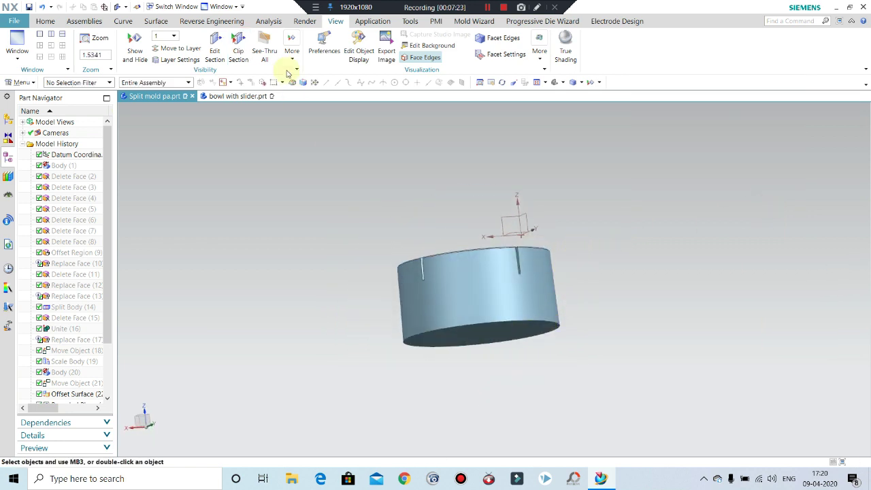
click(40, 22)
Start an Extrude sketch on the bottom face and draw a vertical reference line across the circle
click(134, 43)
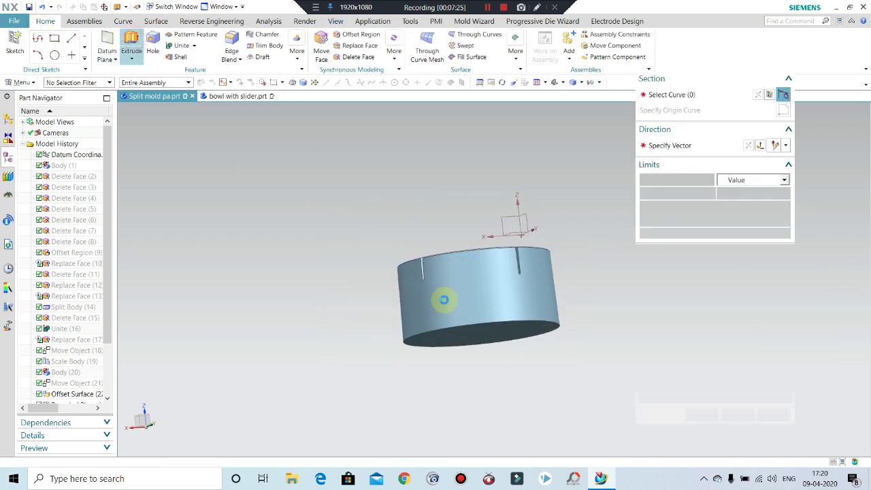
click(507, 333)
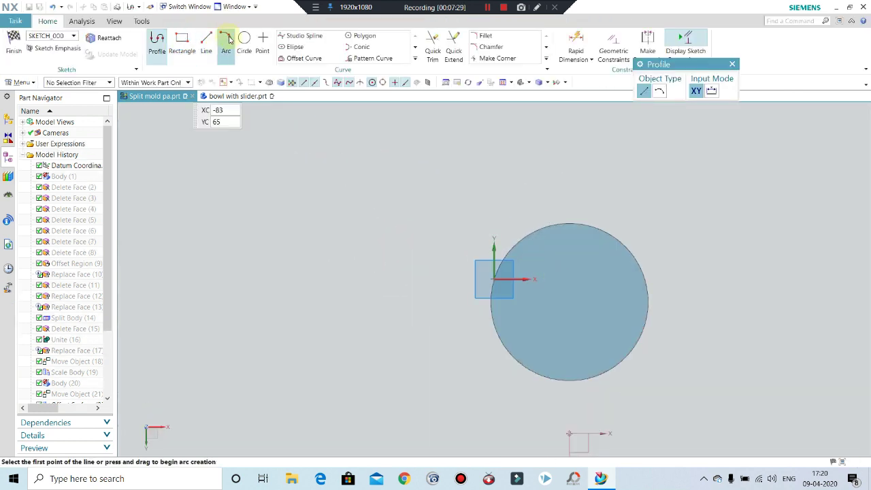
click(182, 42)
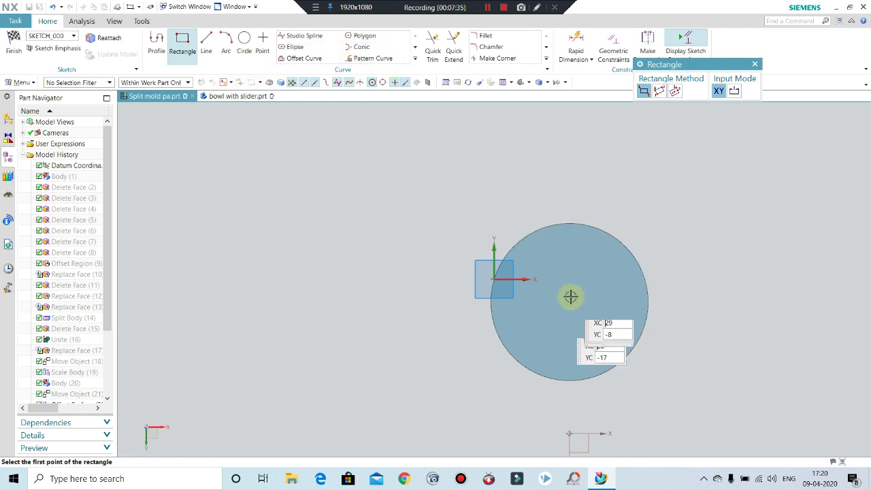
scroll(468, 268, up, 2)
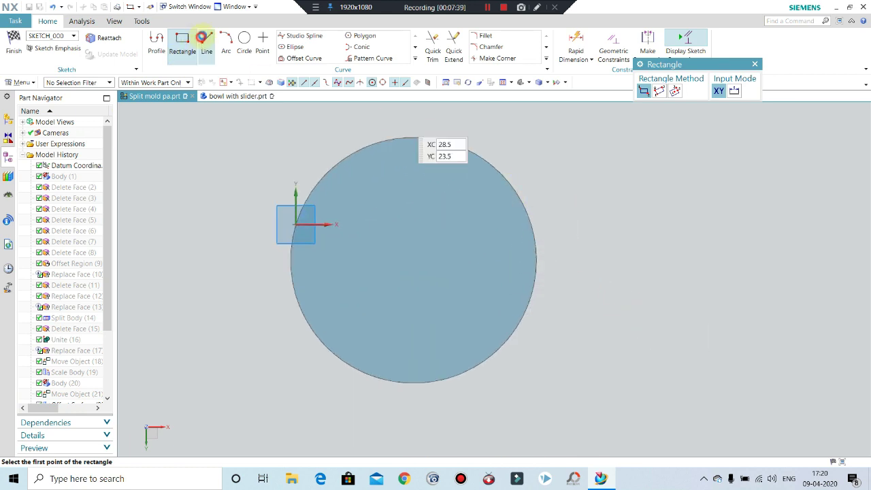
click(203, 38)
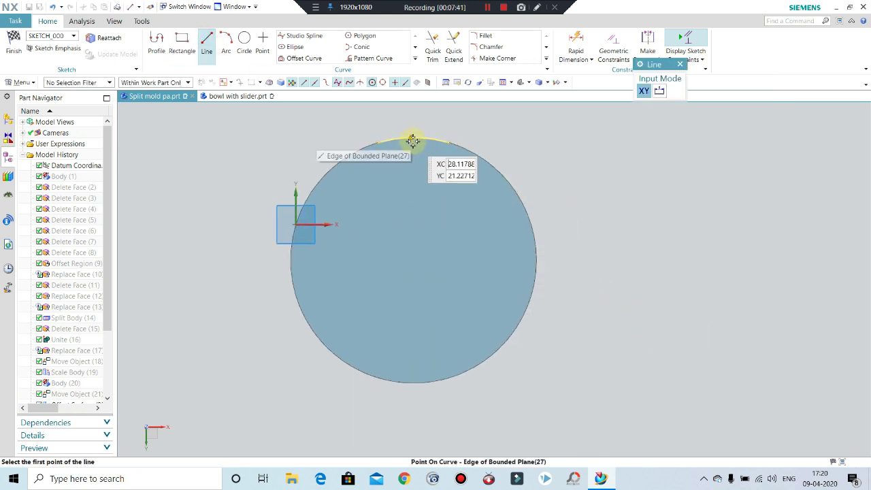
click(411, 139)
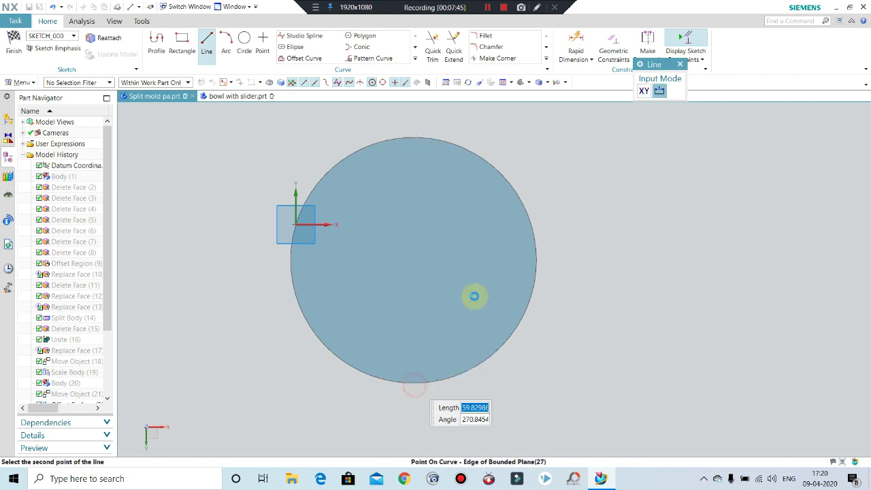
key(Escape)
right_click(412, 195)
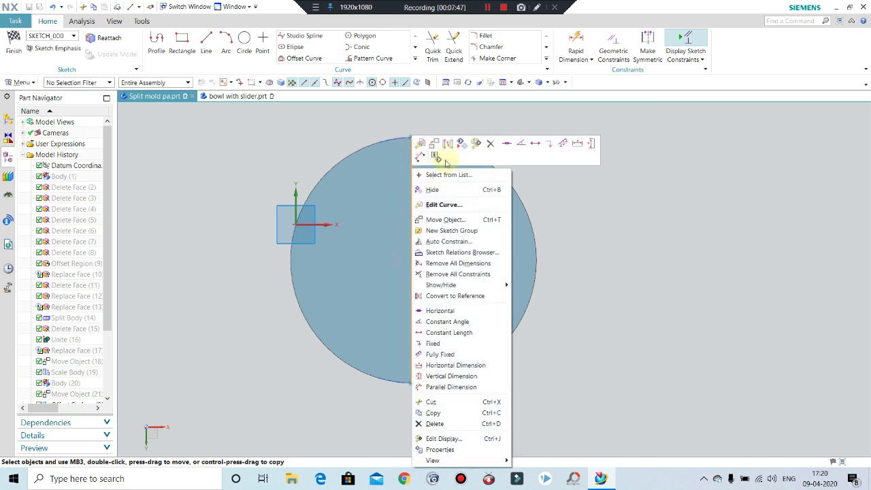
click(447, 145)
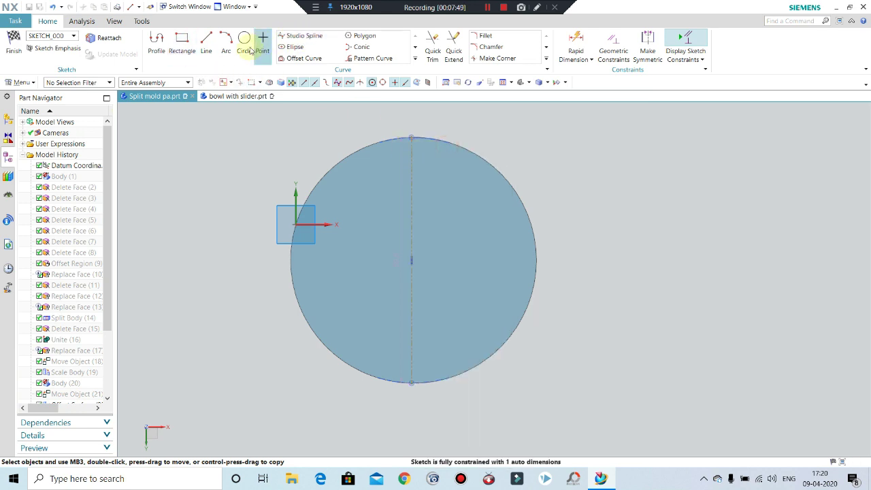
Draw an 80 × 80 centre rectangle anchored on the reference line's midpoint
click(172, 38)
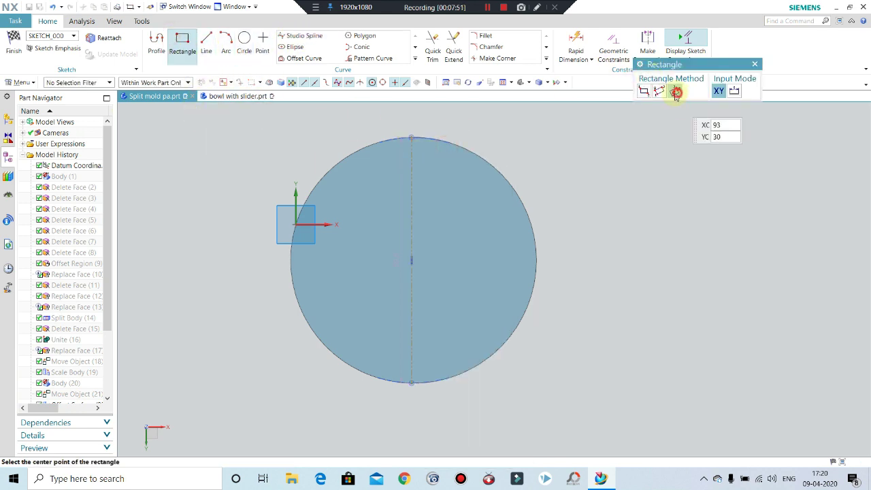
click(431, 260)
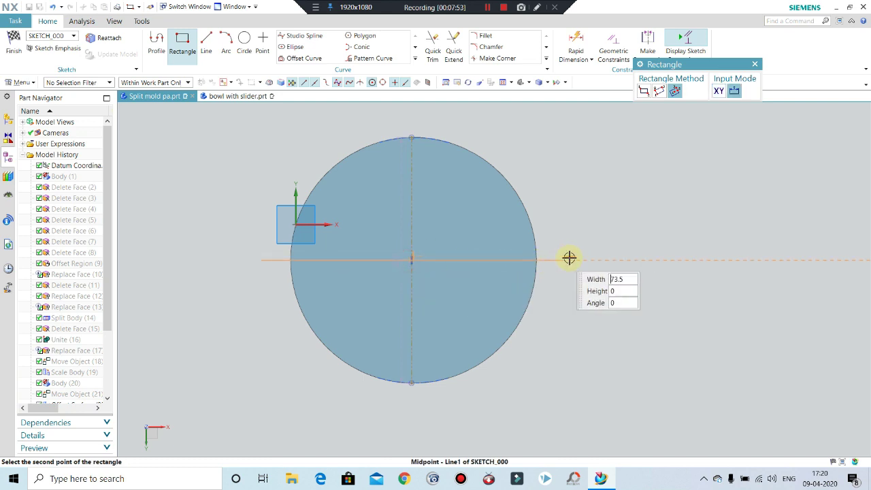
click(581, 259)
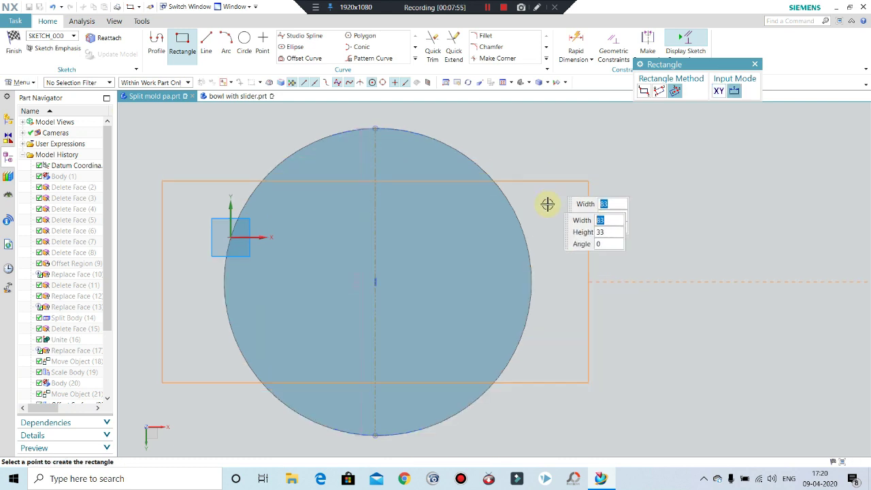
scroll(541, 204, down, 2)
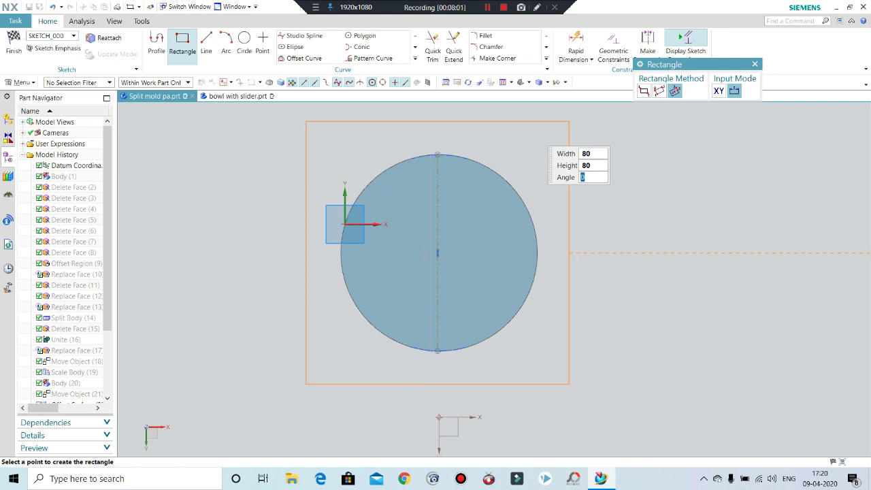
Place the 80 × 80 square around the circle and fillet its top-left corner at radius 15
click(532, 130)
key(Escape)
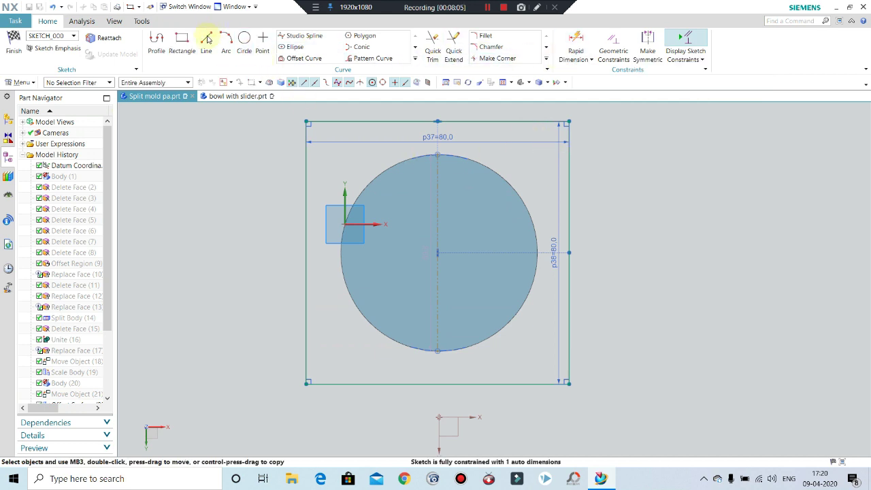
click(473, 39)
drag(339, 122, 305, 166)
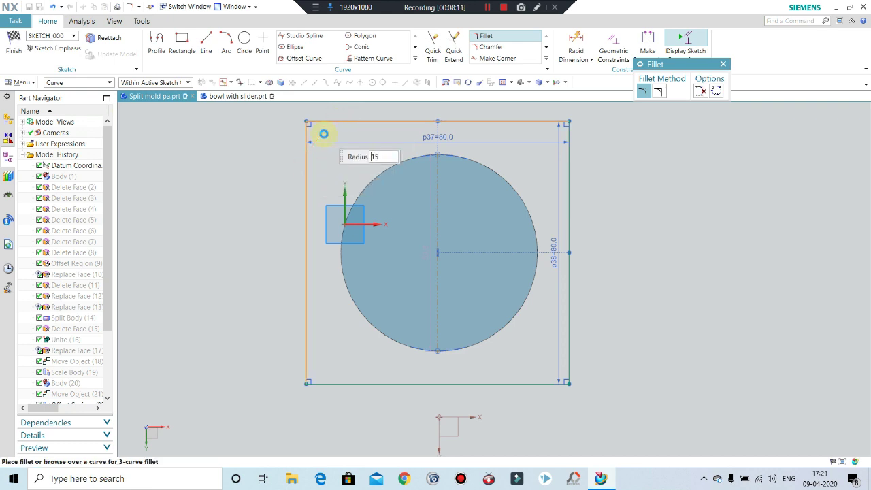
Round the top-right, bottom-right and bottom-left corners at radius 15 too
drag(504, 126, 568, 157)
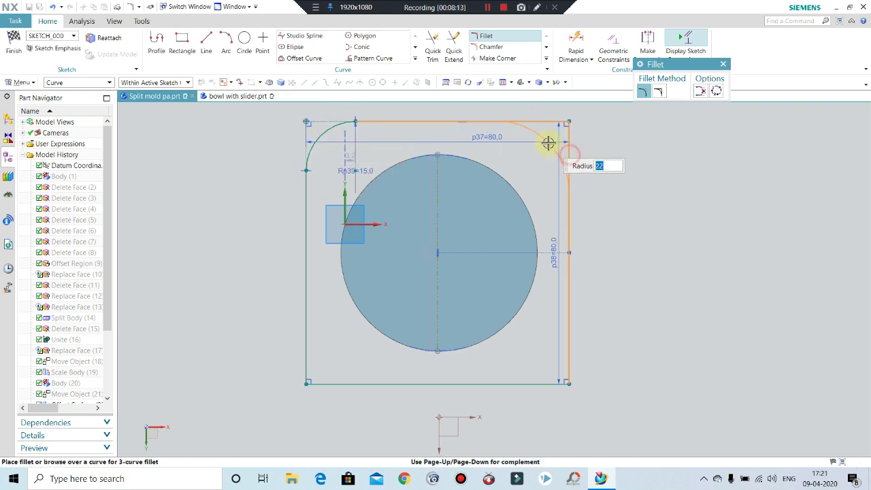
click(547, 143)
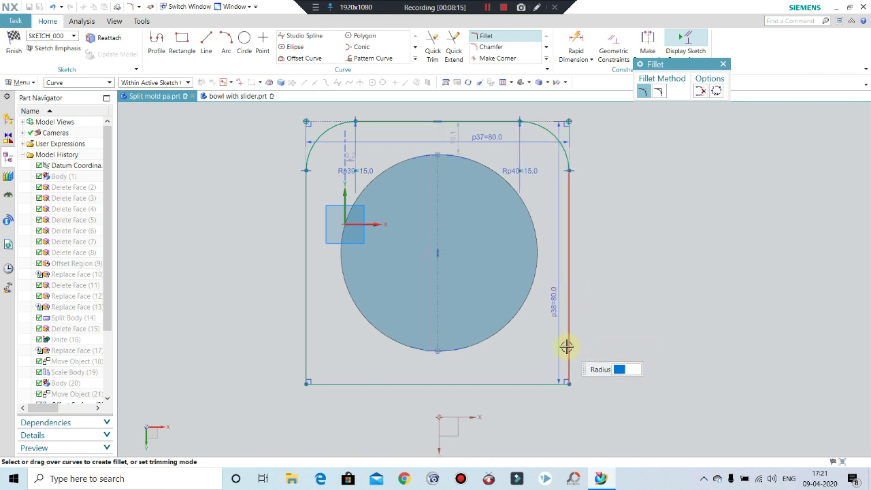
drag(566, 346, 544, 374)
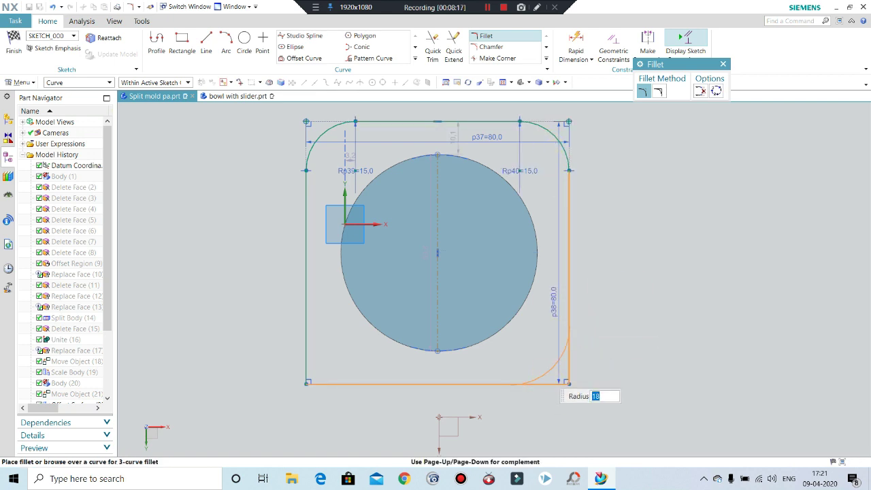
click(544, 373)
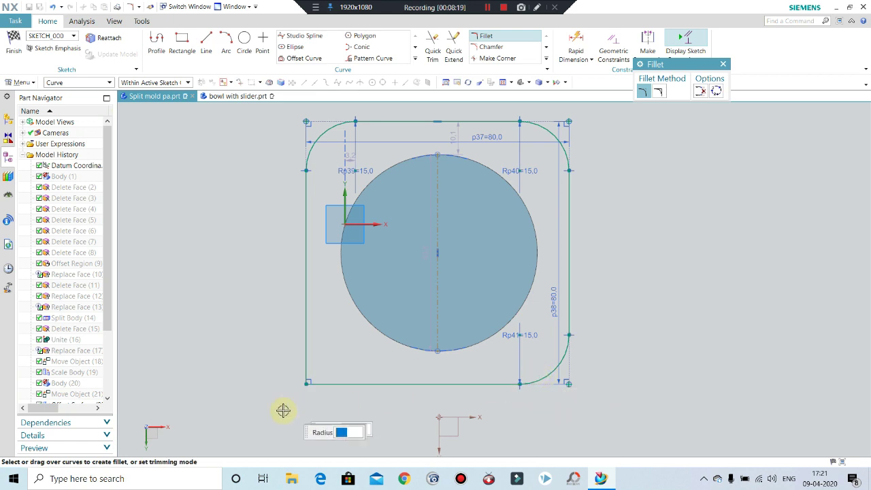
mouse_move(307, 327)
mouse_down()
mouse_move(330, 397)
mouse_move(342, 385)
mouse_move(320, 368)
mouse_up()
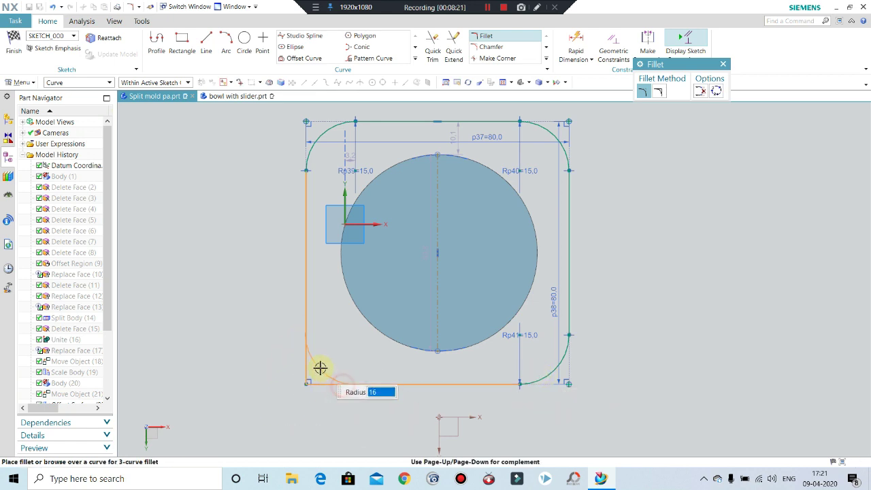
click(321, 368)
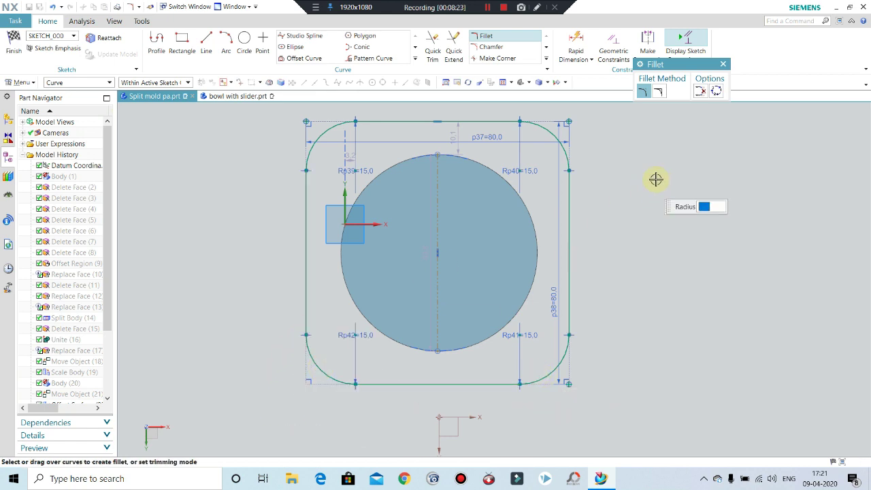
click(725, 66)
scroll(385, 229, down, 2)
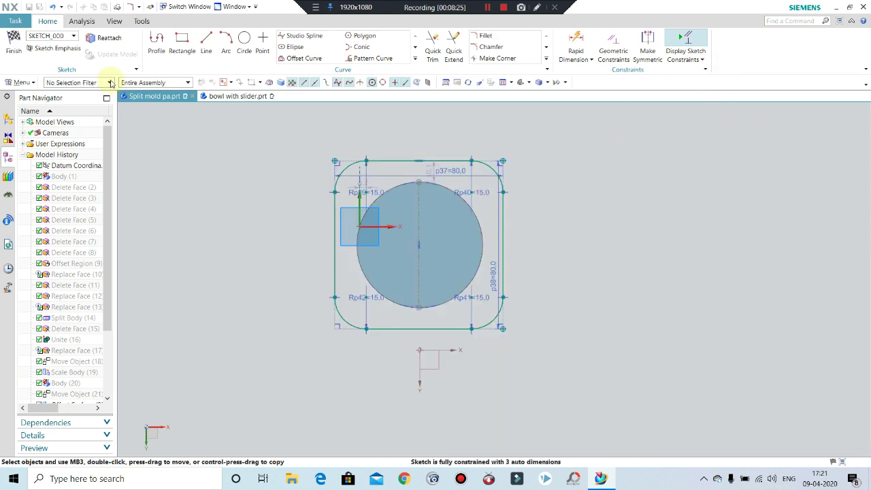
Finish the sketch and extrude the rounded square to an end distance of 15 mm
click(14, 42)
text(2)
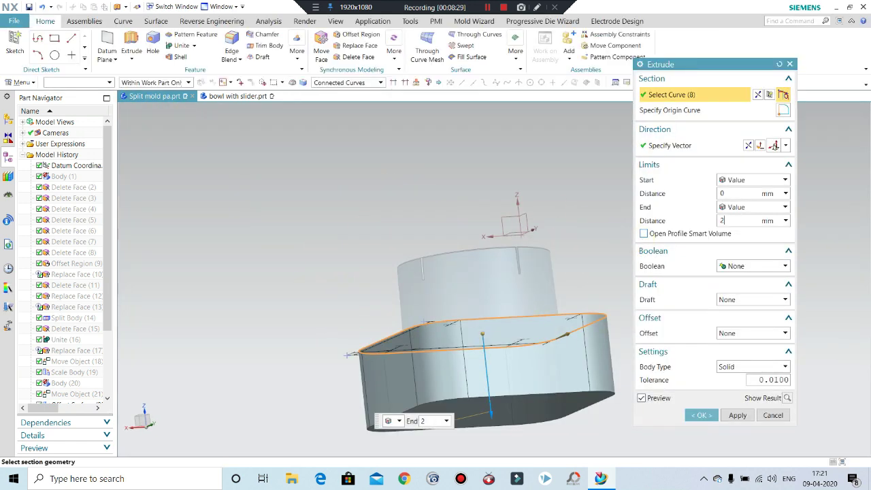
text(0)
key(Return)
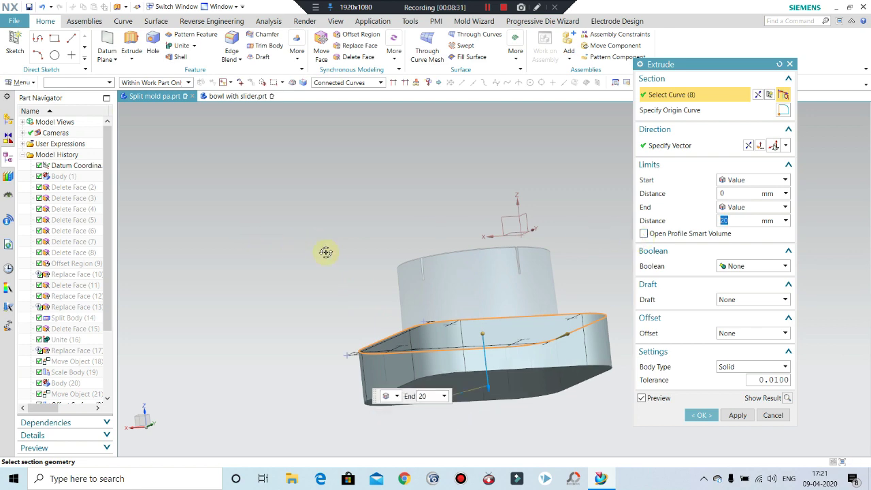
mouse_move(326, 252)
middle_down()
mouse_move(233, 257)
mouse_move(579, 291)
middle_up()
text(1)
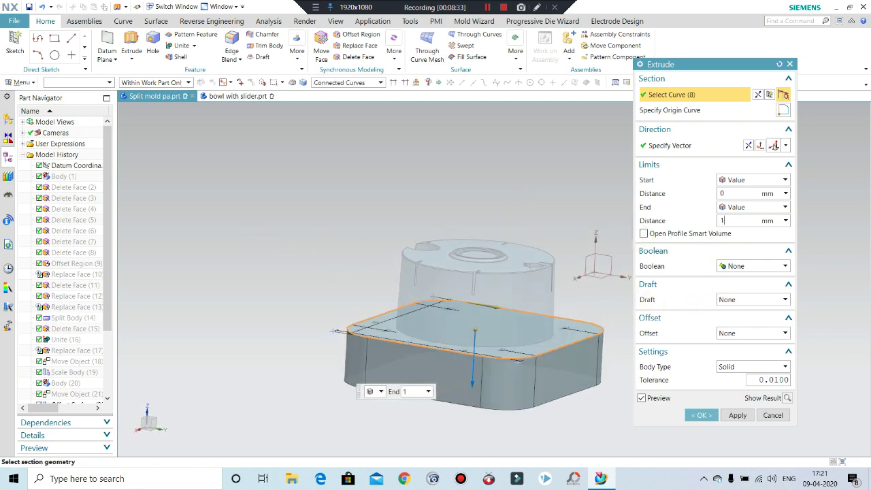
text(5)
key(Return)
text(5)
key(Return)
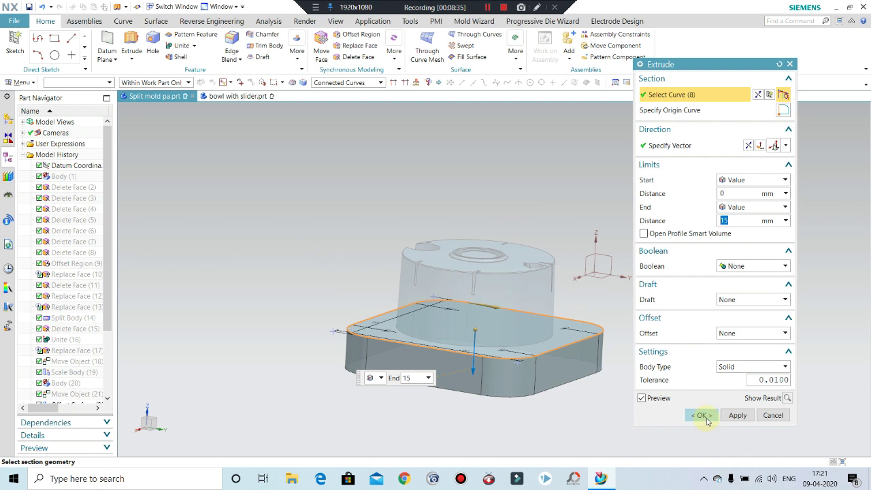
Unite the extrusion with the cylinder body and commit it
click(742, 267)
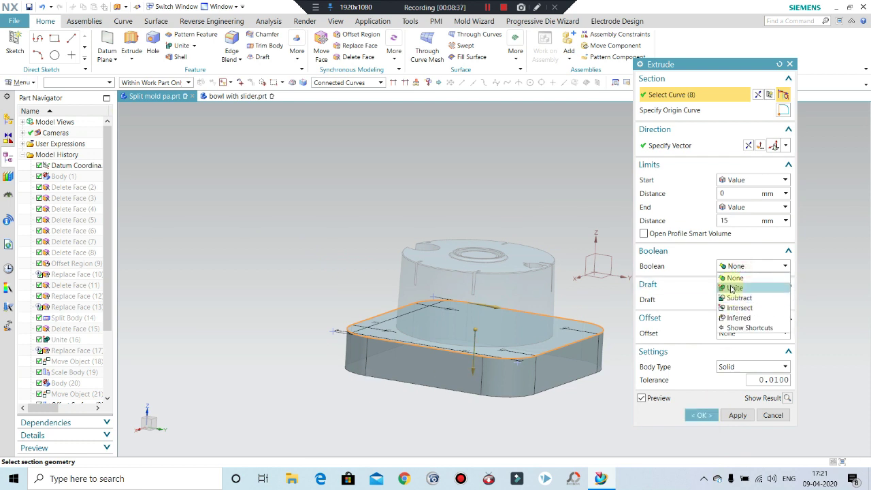
click(730, 278)
click(738, 265)
click(735, 287)
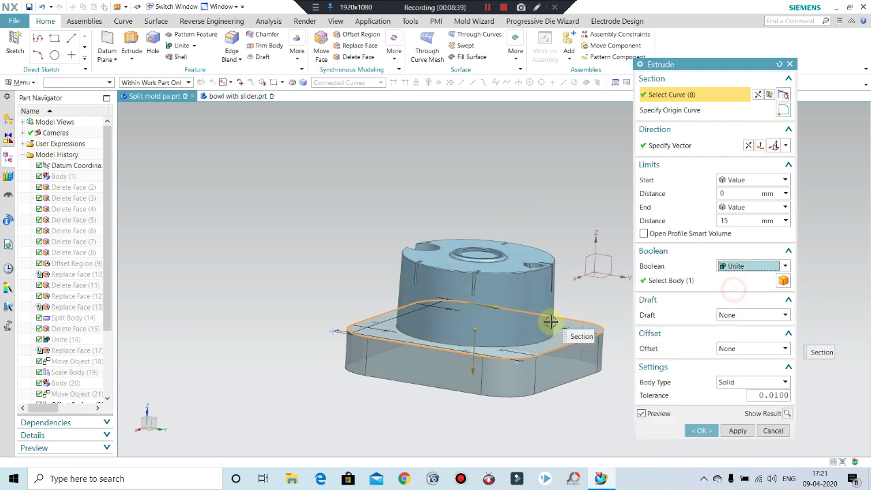
click(701, 430)
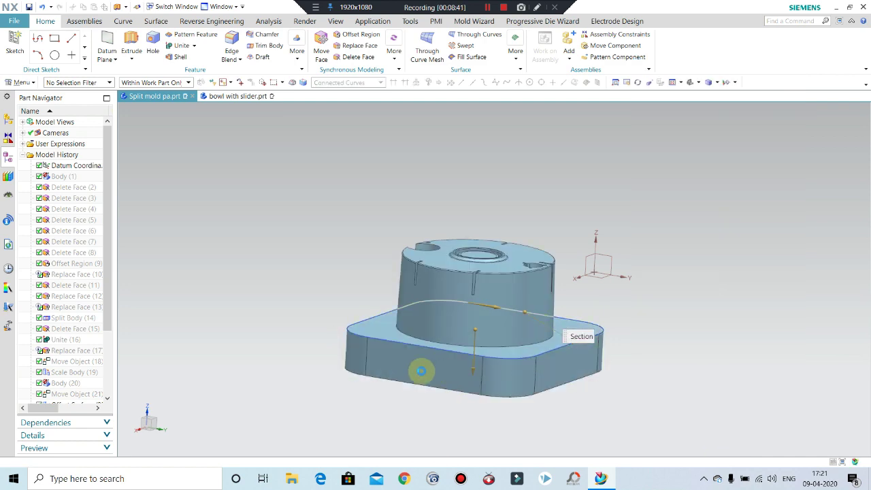
mouse_move(472, 367)
middle_down()
mouse_move(467, 361)
mouse_move(447, 373)
mouse_move(566, 328)
middle_up()
Recolour the united mold body golden yellow (colour ID 83) with Edit Object Display
scroll(566, 329, down, 2)
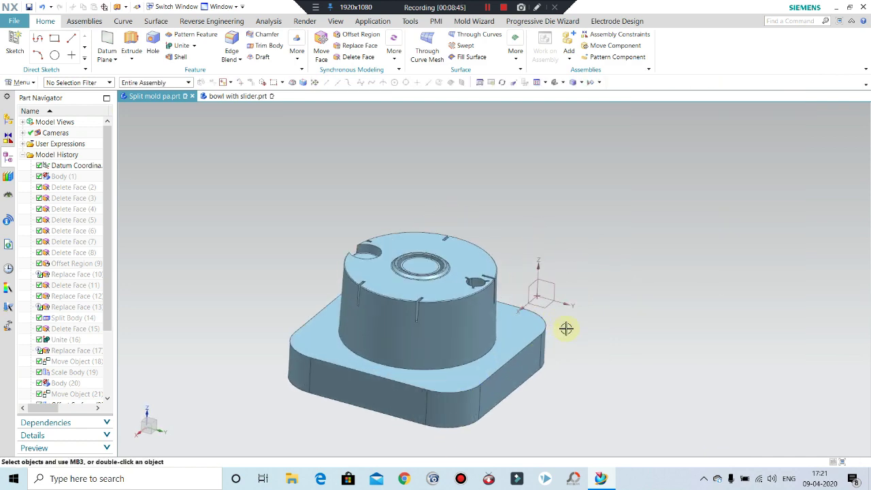
key(ctrl+j)
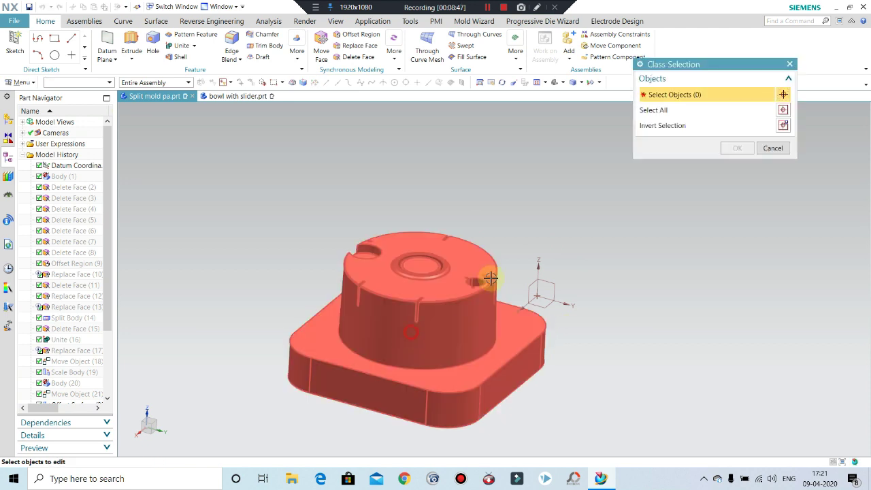
click(485, 279)
click(737, 147)
click(766, 126)
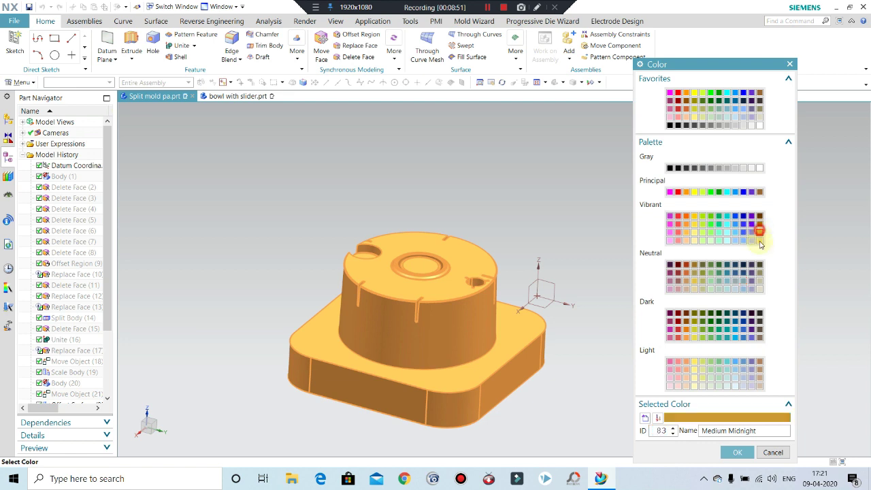
click(726, 454)
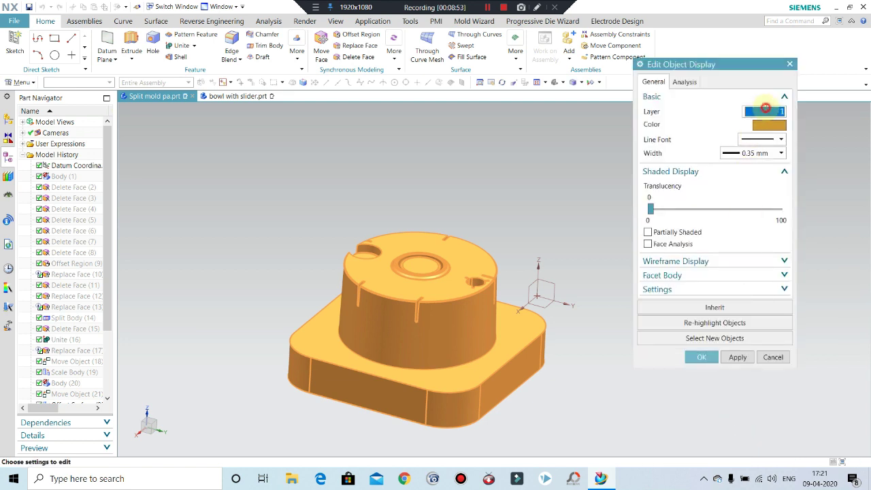
middle_click(766, 109)
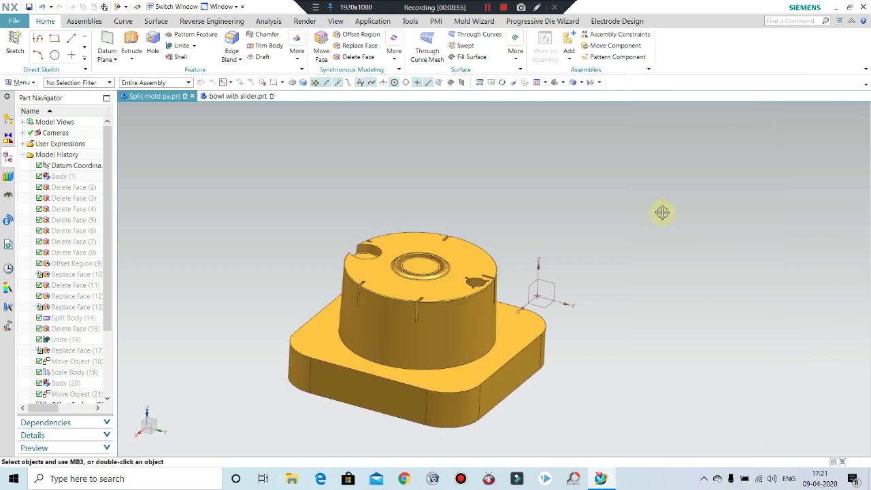
Show the hidden left pink insert again and orbit to an oblique top view of the mold
key(ctrl+shift+k)
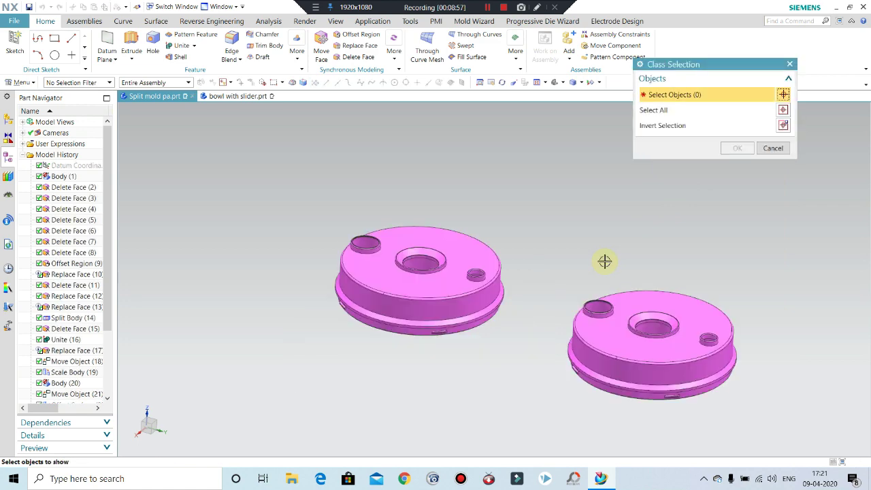
click(470, 279)
click(737, 149)
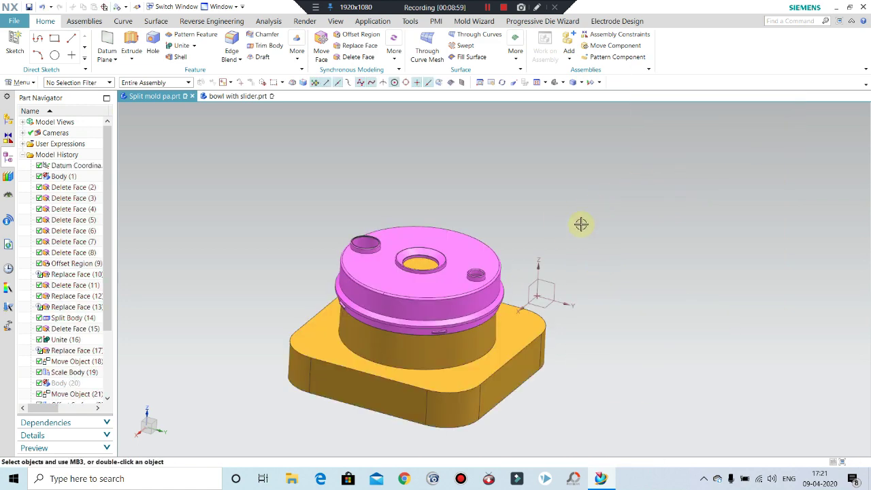
middle_drag(579, 224, 589, 254)
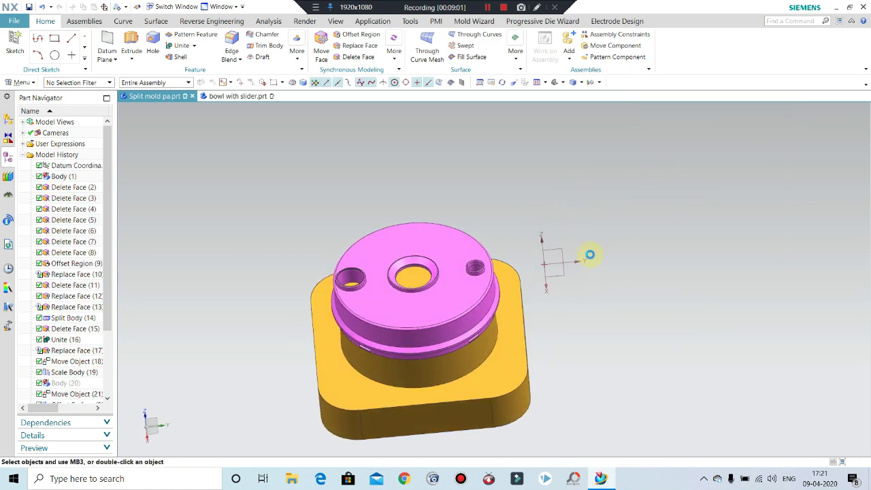
key(ctrl+shift+k)
key(Escape)
mouse_move(573, 263)
middle_down()
mouse_move(533, 286)
mouse_move(529, 270)
mouse_move(530, 304)
mouse_move(521, 276)
mouse_move(510, 315)
mouse_move(536, 290)
mouse_move(525, 281)
mouse_move(521, 301)
mouse_move(535, 311)
mouse_move(589, 299)
mouse_move(472, 254)
mouse_move(481, 235)
mouse_move(471, 257)
mouse_move(515, 247)
mouse_move(482, 202)
mouse_move(502, 247)
mouse_move(492, 219)
mouse_move(476, 223)
mouse_move(472, 255)
middle_up()
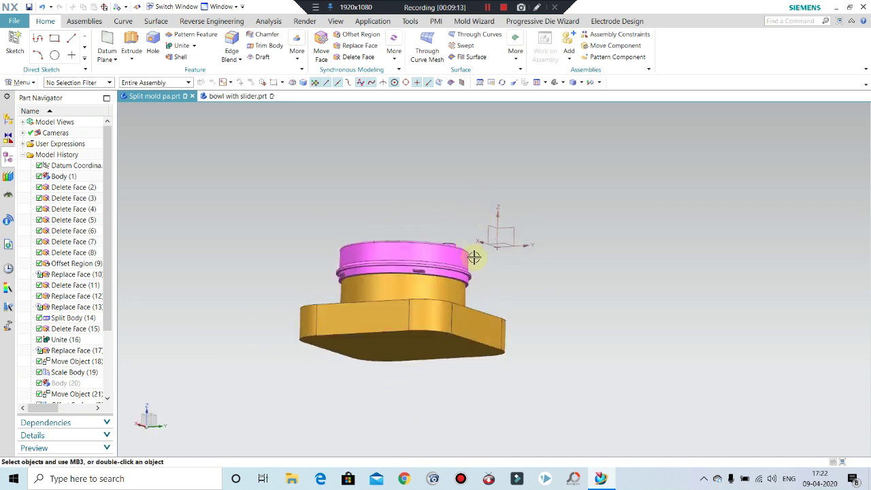
middle_drag(448, 297, 384, 350)
scroll(383, 350, up, 2)
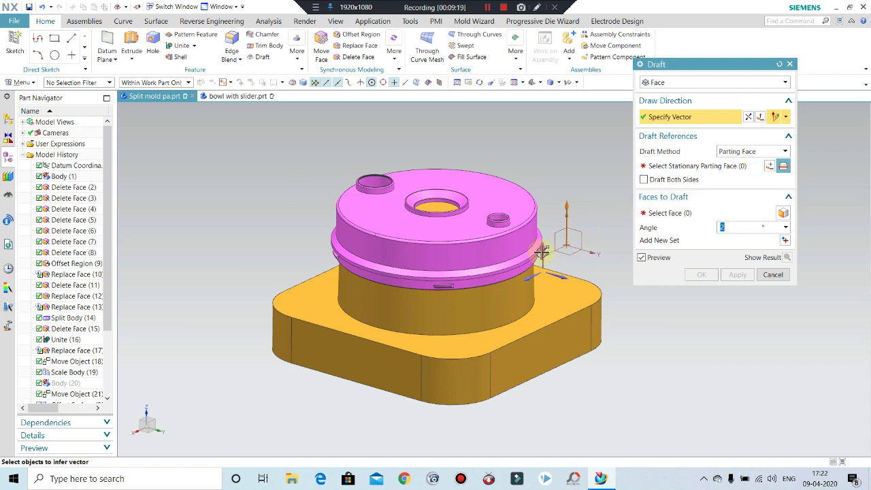
Draft the base's eight side faces by 3°, using its top face as the stationary parting face
click(696, 168)
click(329, 316)
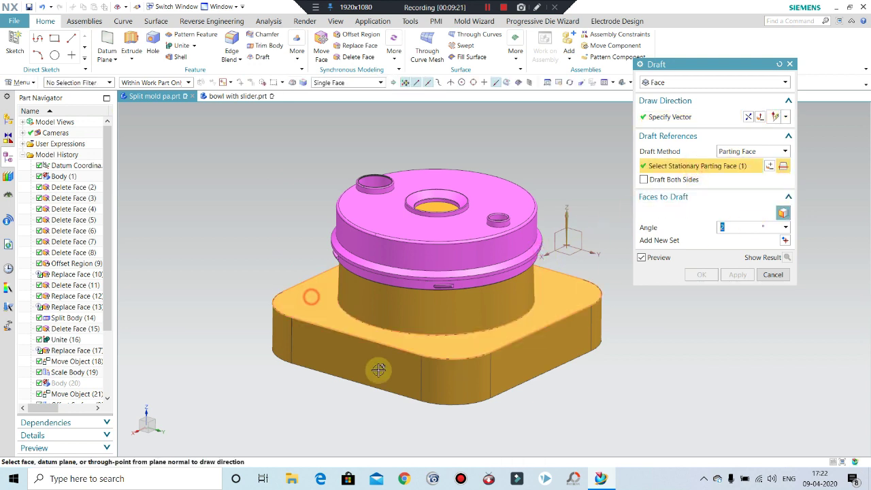
click(313, 335)
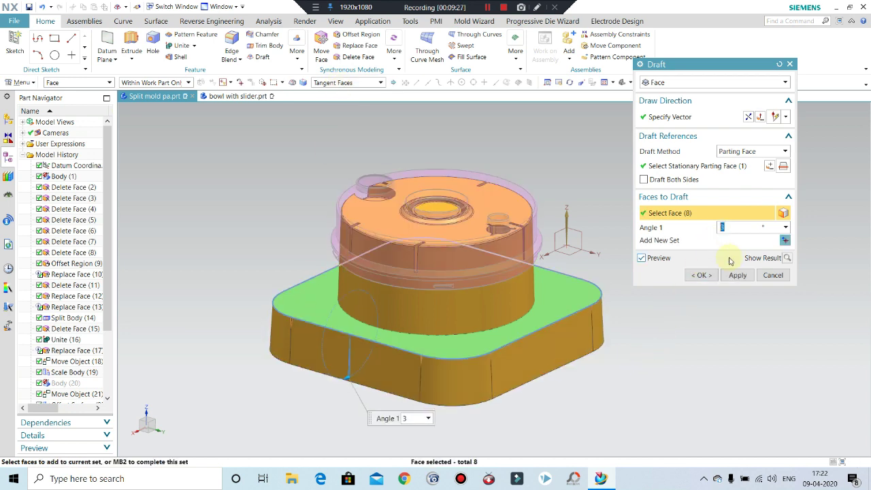
click(701, 275)
mouse_move(694, 268)
middle_down()
mouse_move(671, 285)
mouse_move(684, 299)
mouse_move(712, 266)
mouse_move(692, 281)
middle_up()
scroll(681, 307, up, 3)
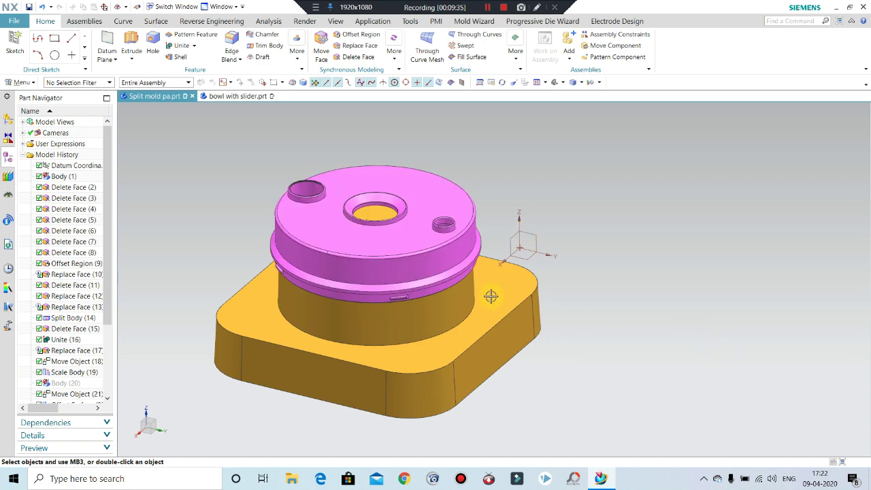
Orbit and zoom around the drafted mold to inspect it from other angles
mouse_move(511, 258)
middle_down()
mouse_move(507, 274)
mouse_move(490, 282)
mouse_move(495, 257)
mouse_move(451, 317)
middle_up()
scroll(467, 288, up, 2)
scroll(467, 288, down, 3)
scroll(519, 288, up, 2)
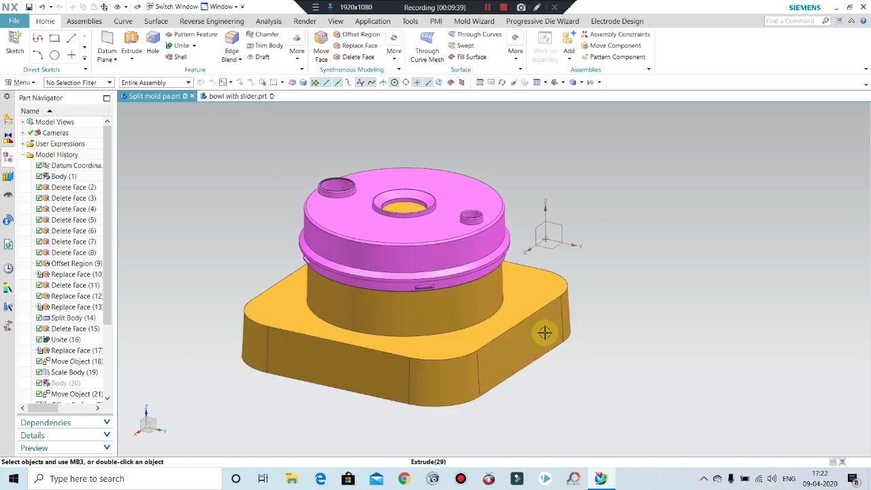
scroll(583, 311, down, 2)
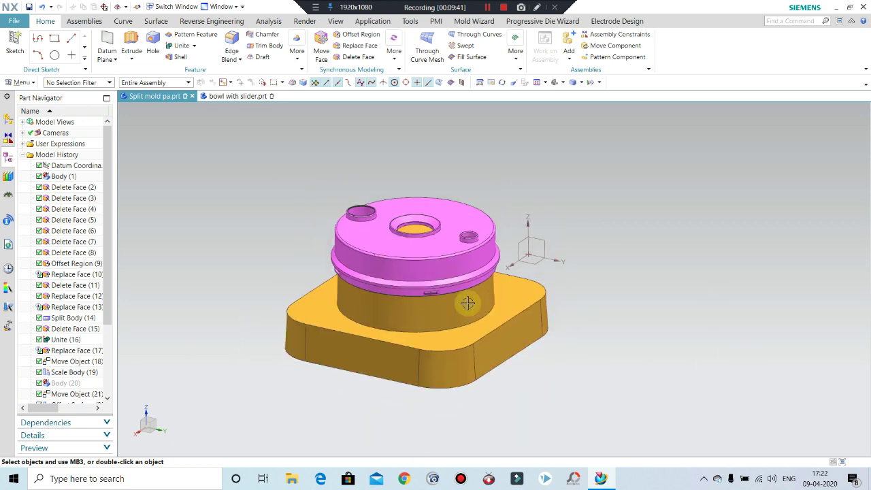
scroll(519, 265, up, 1)
scroll(519, 265, down, 1)
scroll(523, 289, up, 1)
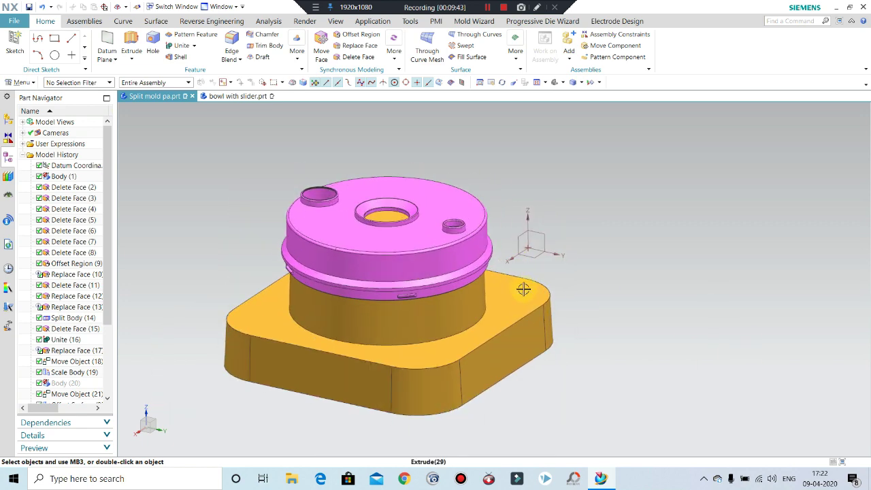
scroll(524, 289, up, 1)
scroll(525, 247, down, 1)
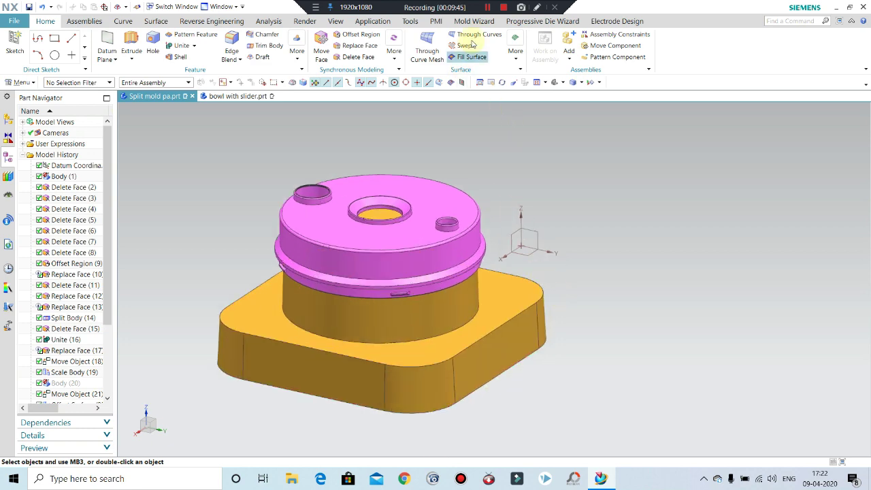
mouse_move(472, 261)
middle_down()
mouse_move(484, 284)
mouse_move(488, 235)
mouse_move(504, 262)
mouse_move(453, 224)
mouse_move(455, 291)
mouse_move(466, 292)
mouse_move(493, 233)
mouse_move(453, 204)
mouse_move(453, 233)
mouse_move(492, 231)
mouse_move(452, 302)
mouse_move(464, 255)
mouse_move(478, 249)
middle_up()
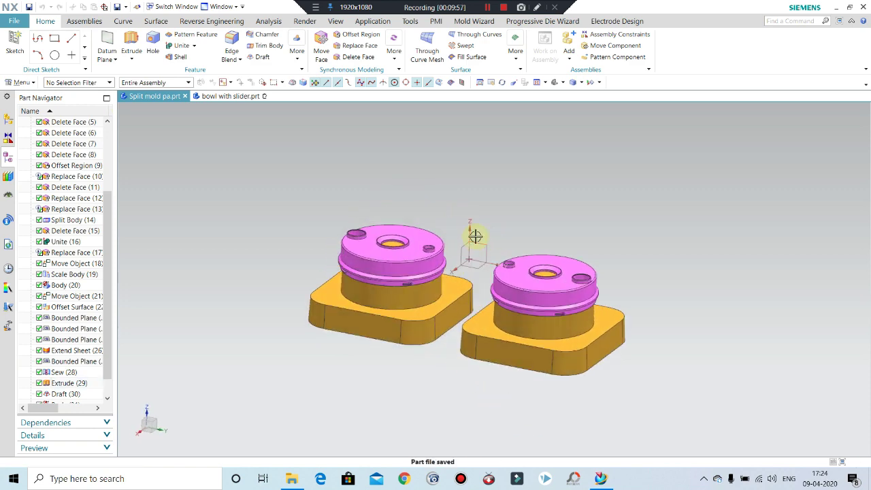
scroll(465, 234, up, 2)
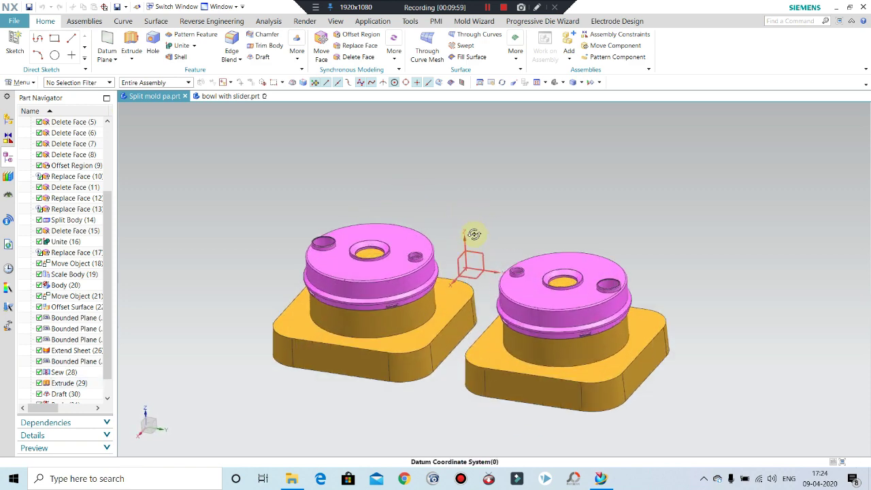
mouse_move(473, 234)
middle_down()
mouse_move(479, 210)
mouse_move(510, 229)
mouse_move(501, 216)
mouse_move(443, 227)
mouse_move(474, 231)
mouse_move(517, 208)
mouse_move(509, 230)
mouse_move(476, 229)
mouse_move(509, 240)
mouse_move(471, 254)
mouse_move(459, 247)
mouse_move(526, 249)
mouse_move(509, 238)
mouse_move(501, 263)
mouse_move(501, 252)
mouse_move(515, 259)
mouse_move(517, 249)
mouse_move(516, 269)
mouse_move(509, 244)
mouse_move(501, 272)
mouse_move(523, 263)
middle_up()
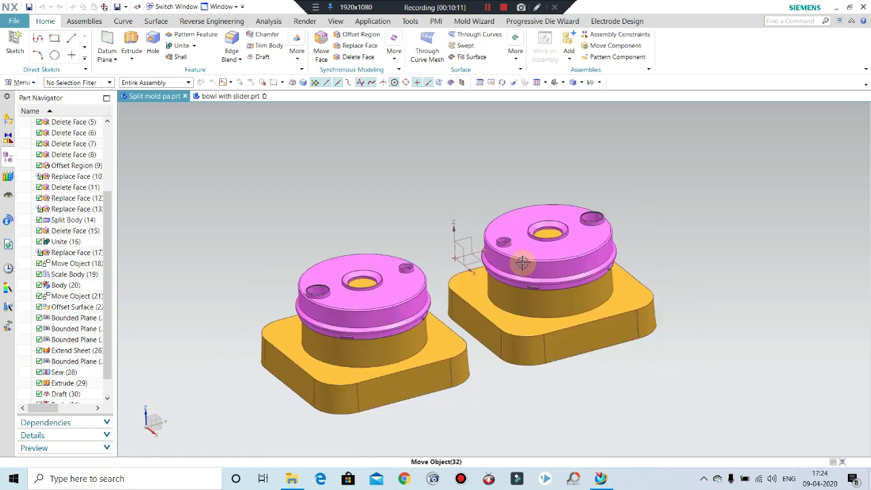
scroll(522, 263, up, 2)
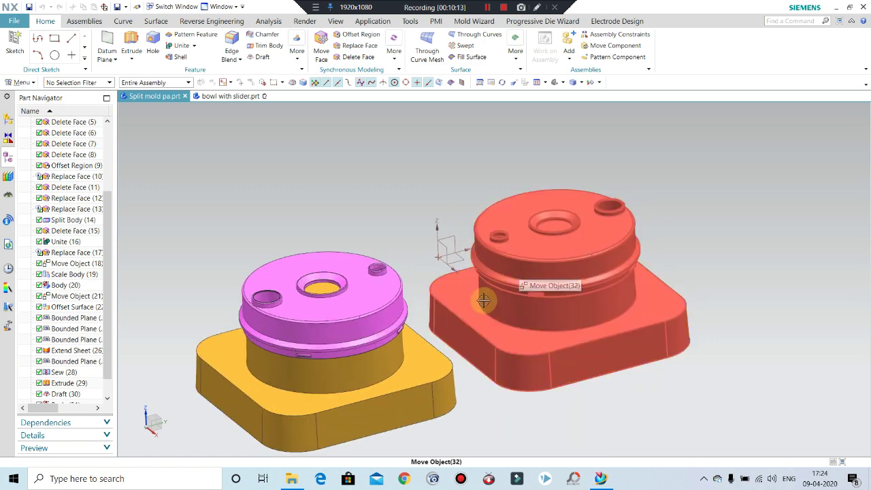
mouse_move(483, 300)
middle_down()
mouse_move(481, 272)
mouse_move(486, 298)
mouse_move(497, 295)
mouse_move(492, 331)
mouse_move(502, 311)
mouse_move(540, 320)
middle_up()
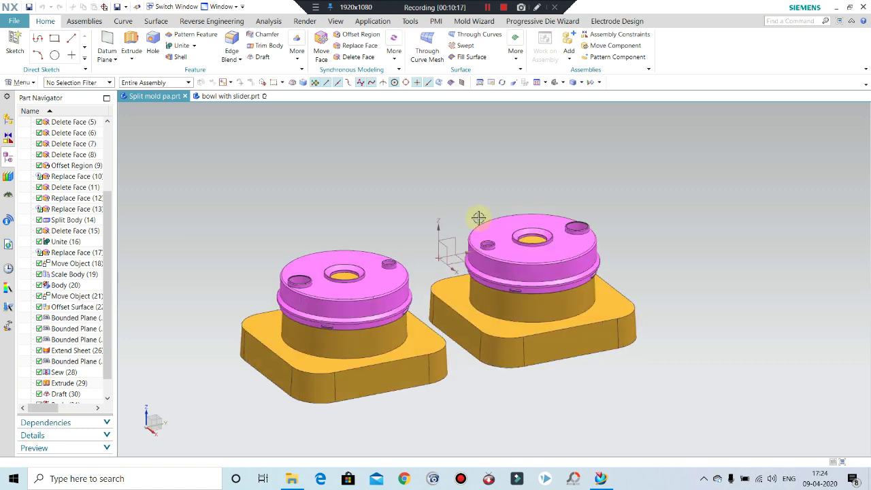
Return to the Home tools, then start and finish an empty sketch
click(44, 21)
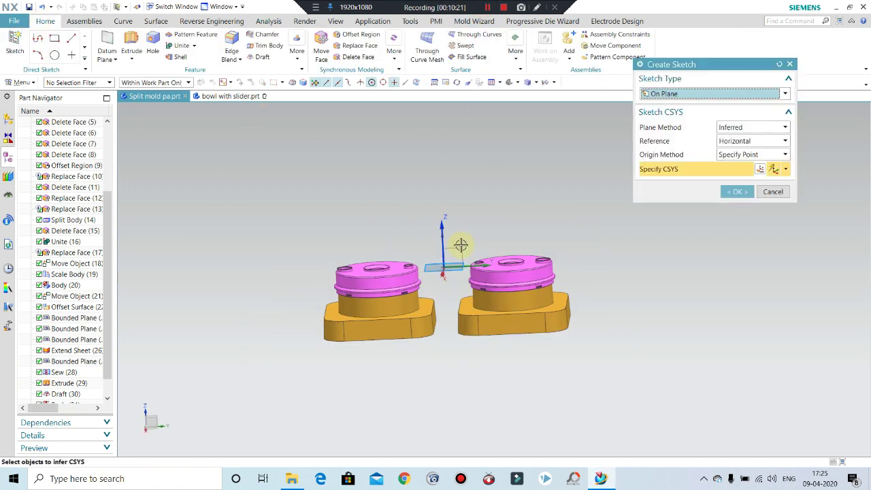
middle_click(710, 370)
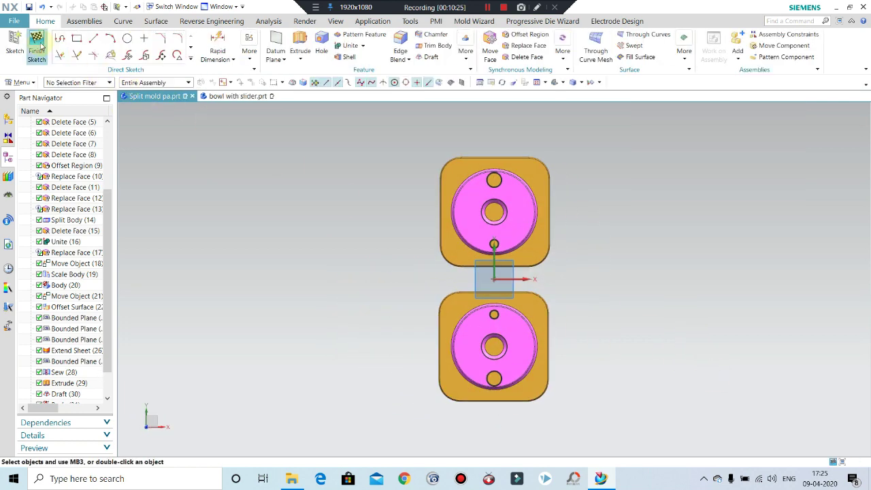
click(37, 48)
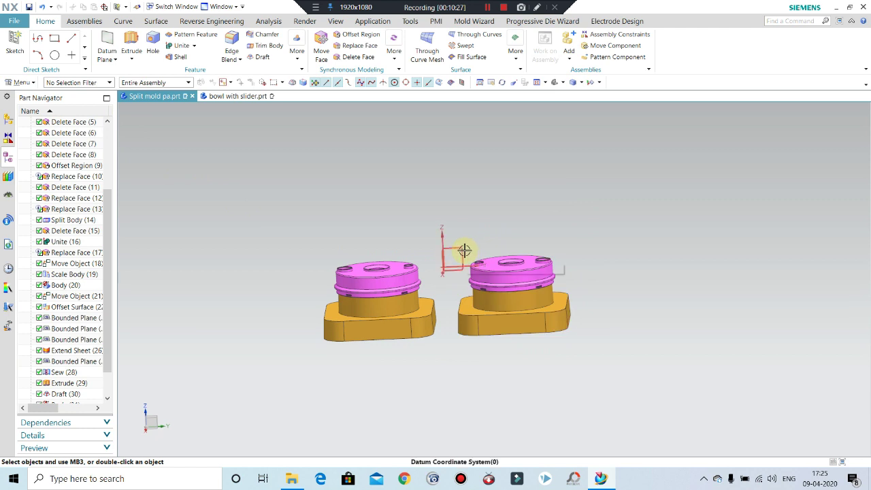
Start an extrusion and sketch its 250-wide rectangle section on the YZ plane
click(131, 44)
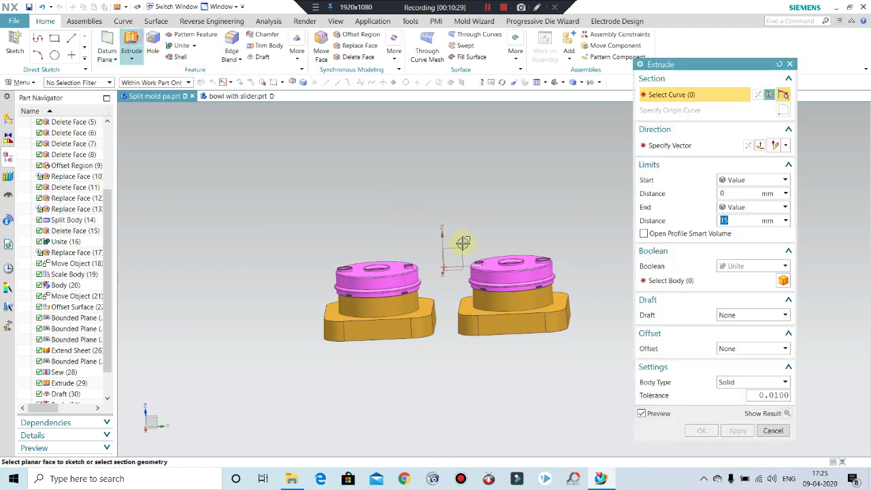
click(464, 251)
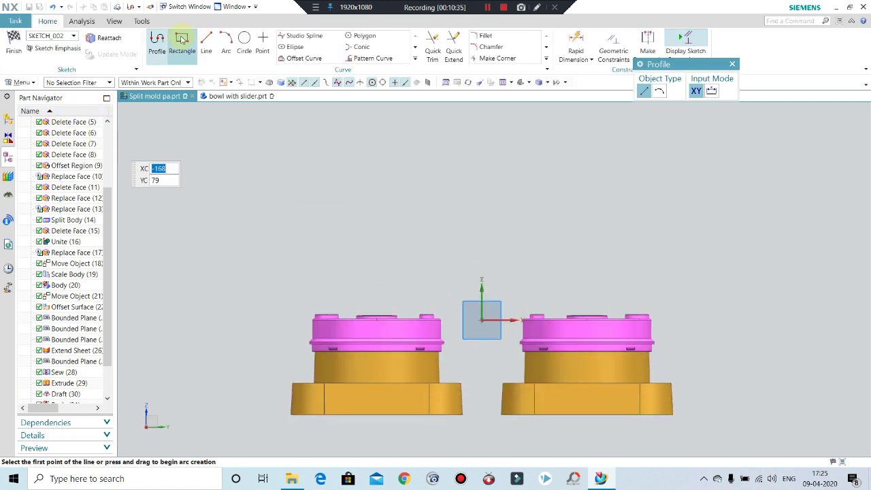
click(182, 40)
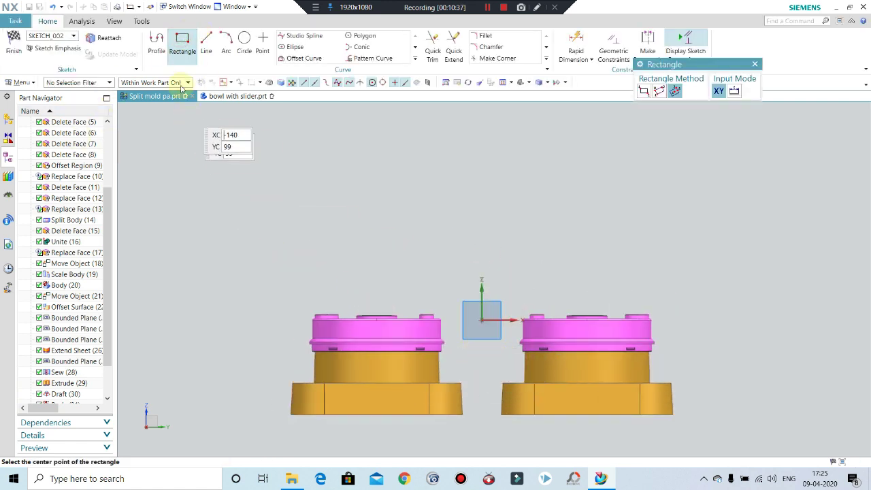
click(206, 41)
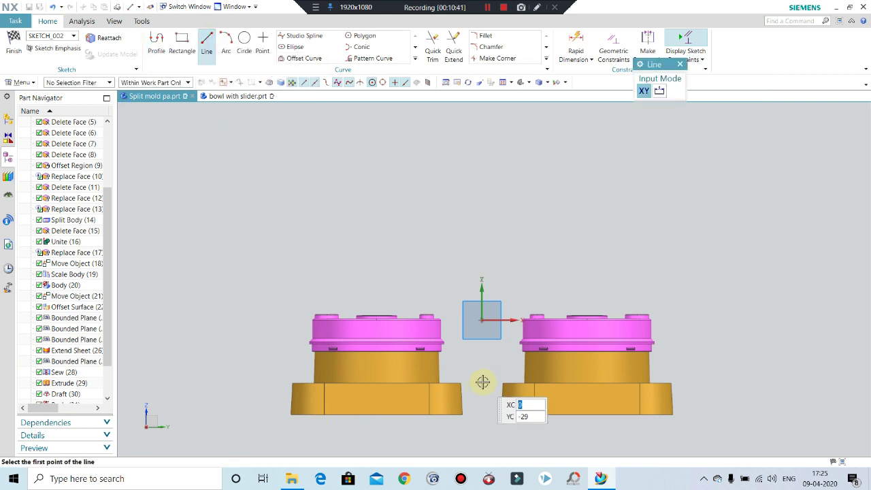
scroll(456, 250, down, 2)
scroll(479, 343, up, 2)
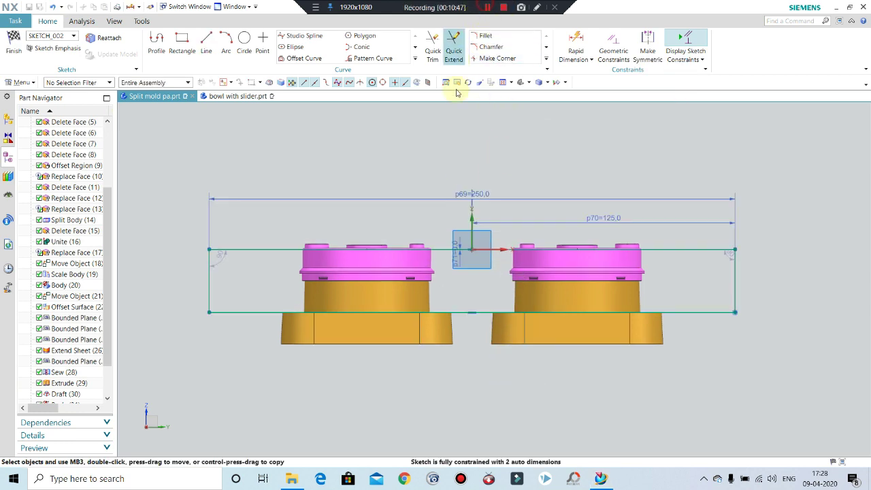
mouse_move(593, 156)
middle_down()
mouse_move(570, 175)
mouse_move(503, 173)
middle_up()
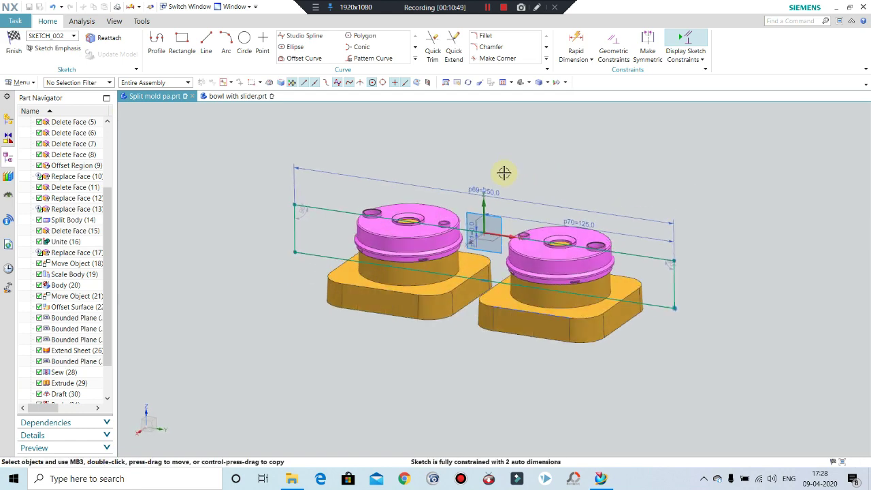
click(13, 43)
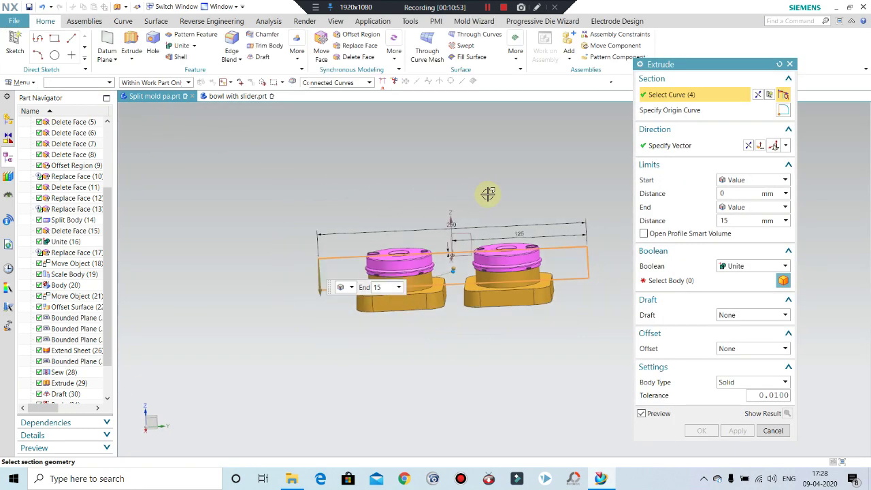
Set the extrusion's boolean to None so it becomes a separate body
mouse_move(479, 194)
middle_down()
mouse_move(455, 196)
mouse_move(449, 218)
middle_up()
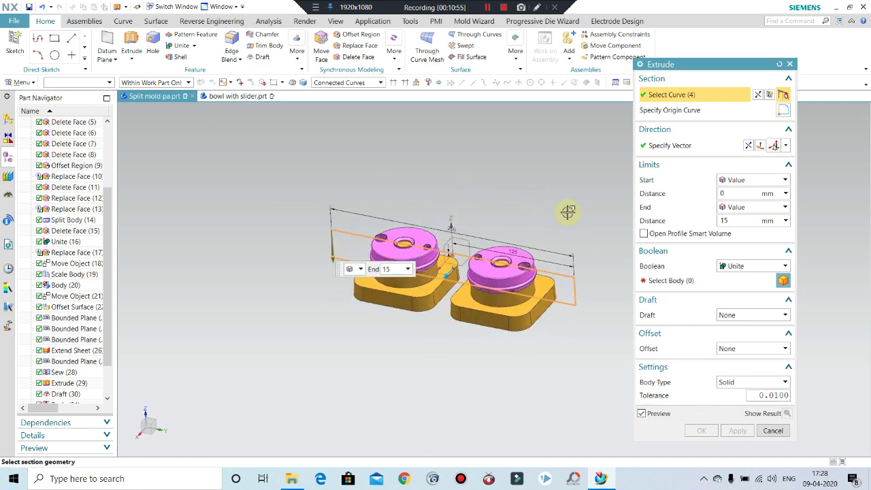
click(734, 267)
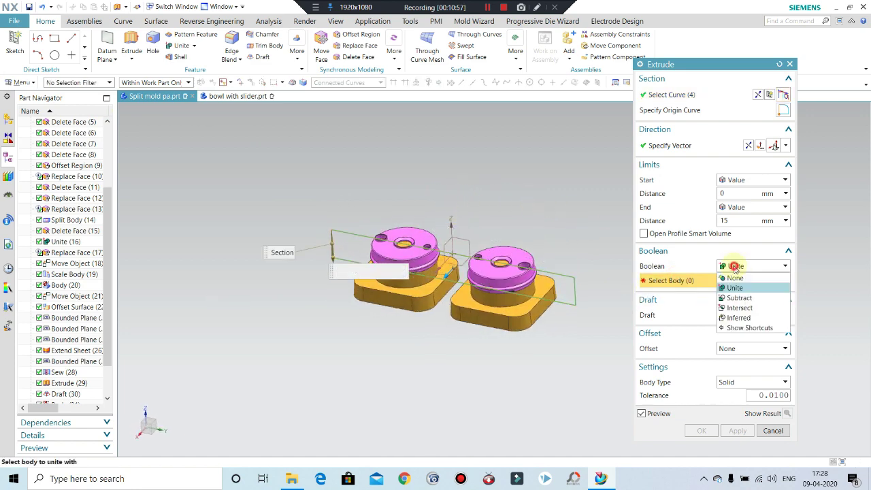
click(732, 278)
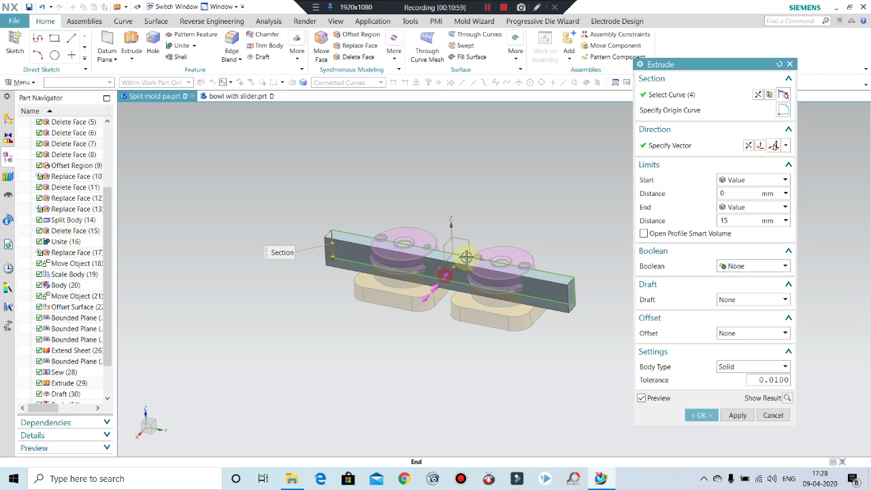
Extrude the rectangle 85 mm into a solid block and close the Extrude dialog
drag(466, 257, 518, 209)
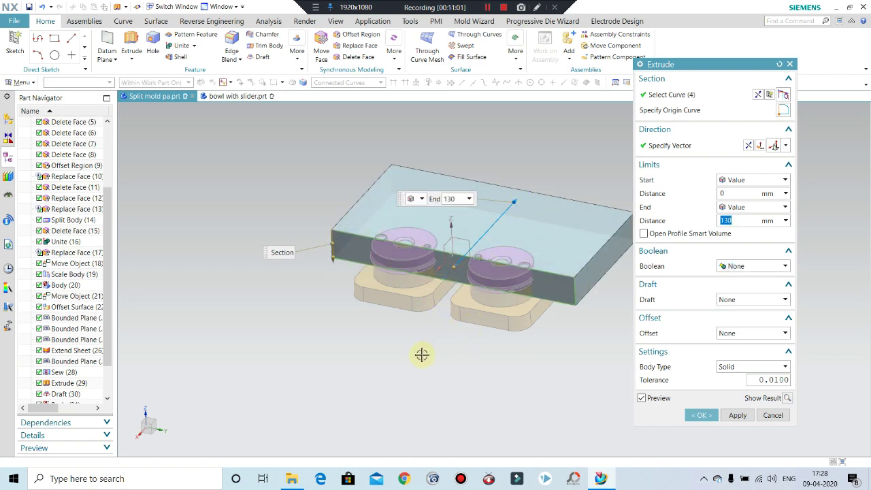
middle_drag(422, 354, 417, 377)
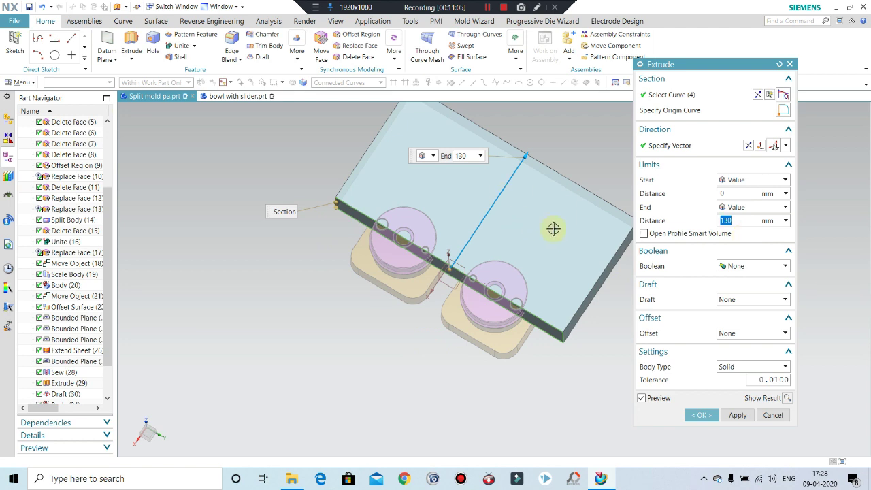
mouse_move(551, 210)
middle_down()
mouse_move(521, 175)
mouse_move(534, 233)
middle_up()
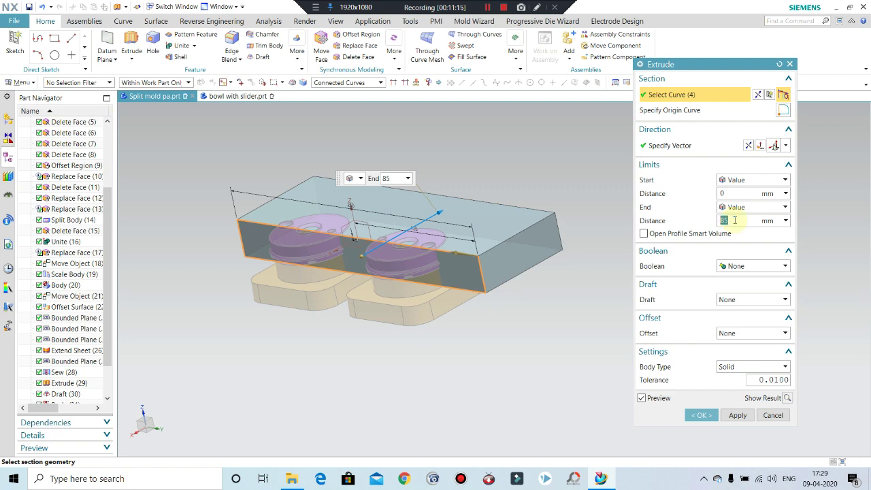
click(730, 415)
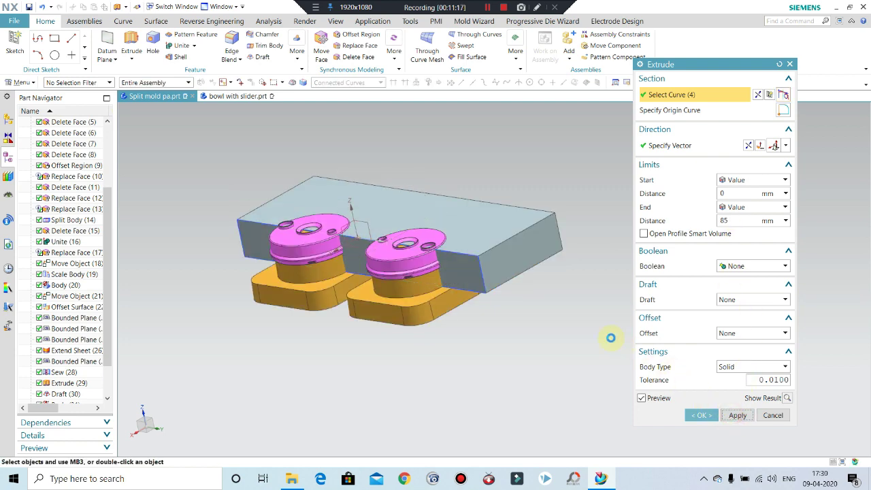
click(773, 415)
mouse_move(524, 315)
middle_down()
mouse_move(550, 292)
mouse_move(546, 311)
middle_up()
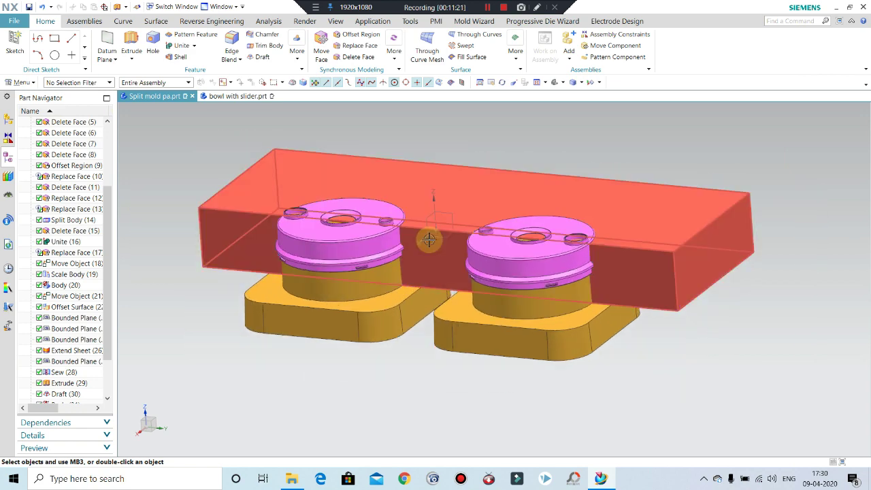
middle_drag(428, 239, 422, 211)
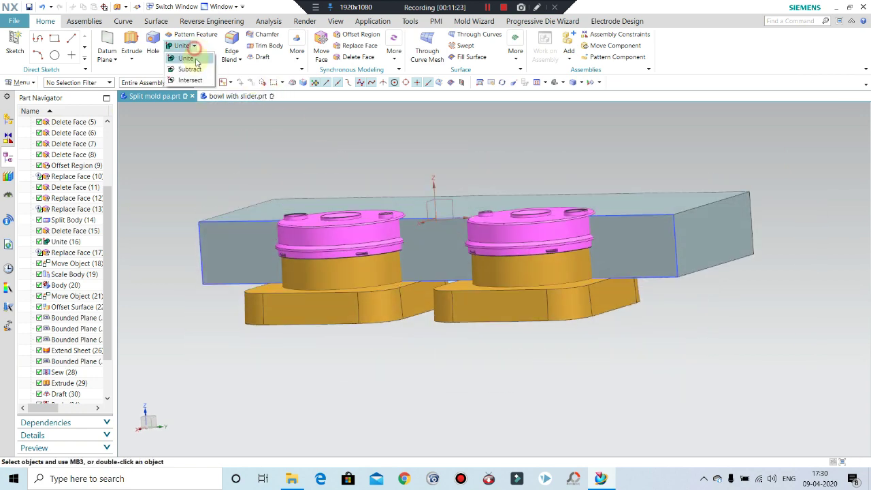
Subtract the left core base and left pink bowl from the grey block, keeping the tools
click(193, 71)
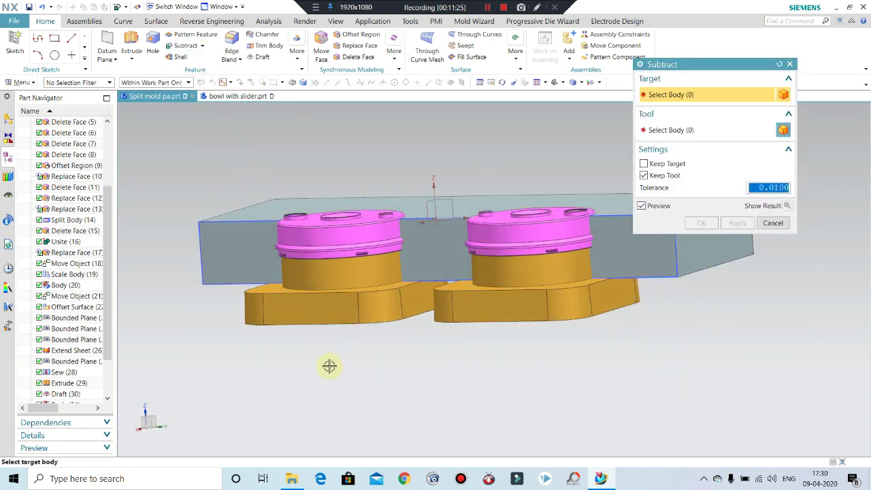
middle_drag(329, 366, 312, 375)
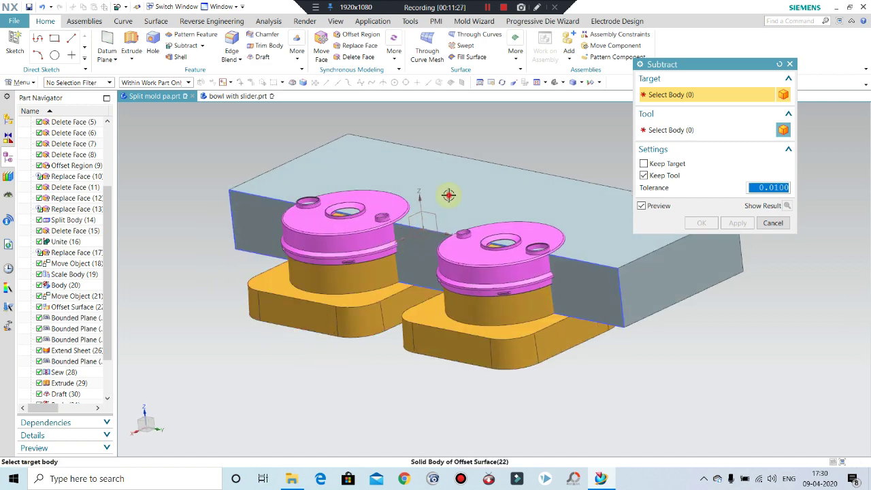
click(485, 200)
click(370, 299)
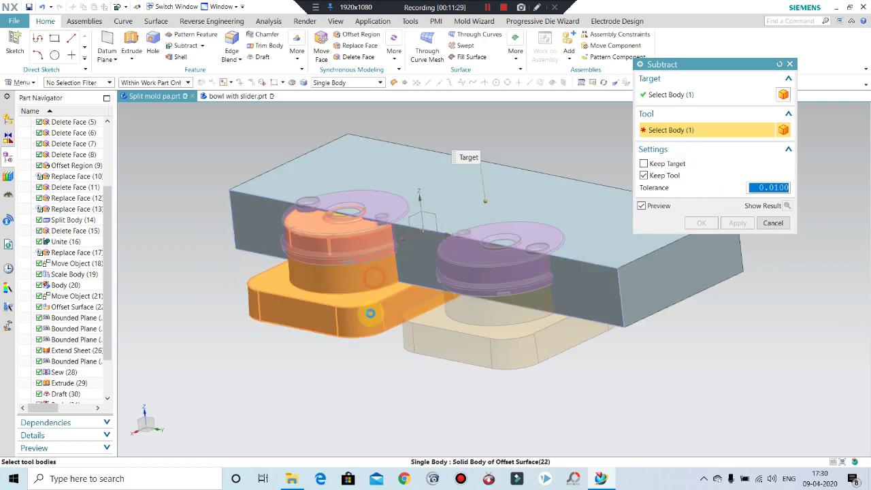
click(742, 224)
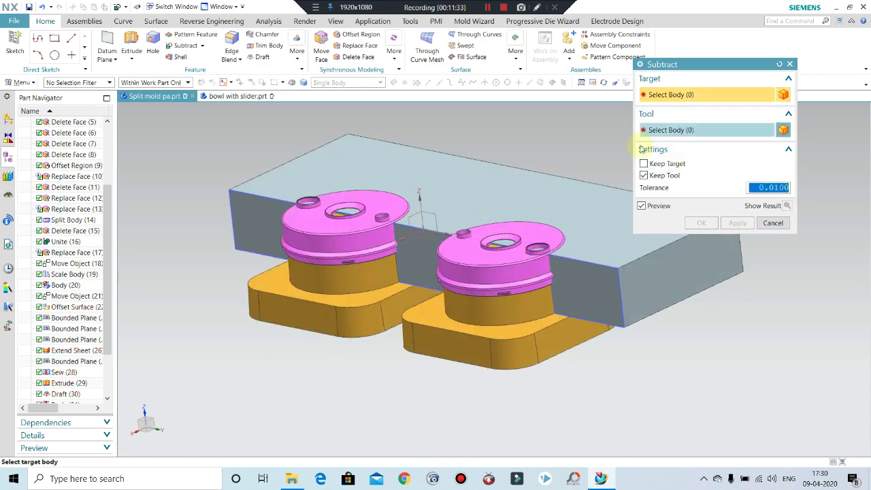
click(472, 170)
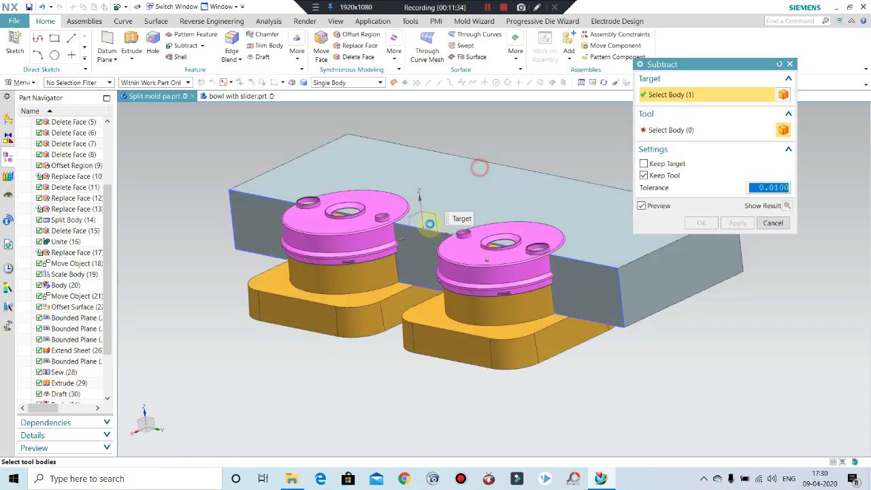
click(339, 249)
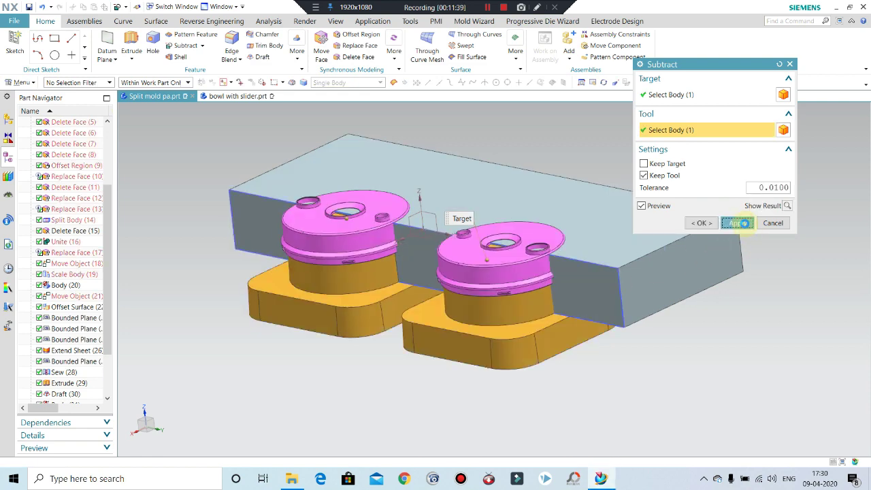
click(743, 223)
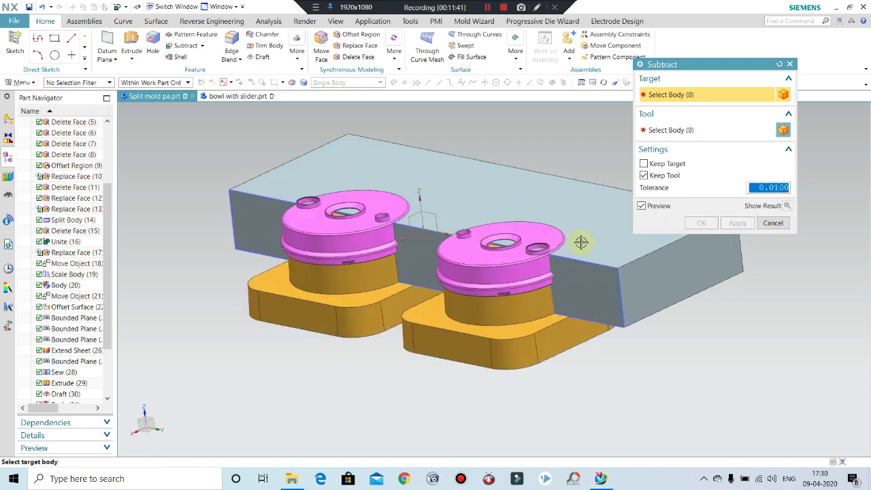
Subtract the right core base and right pink bowl from the block, then close Subtract
click(605, 202)
click(544, 336)
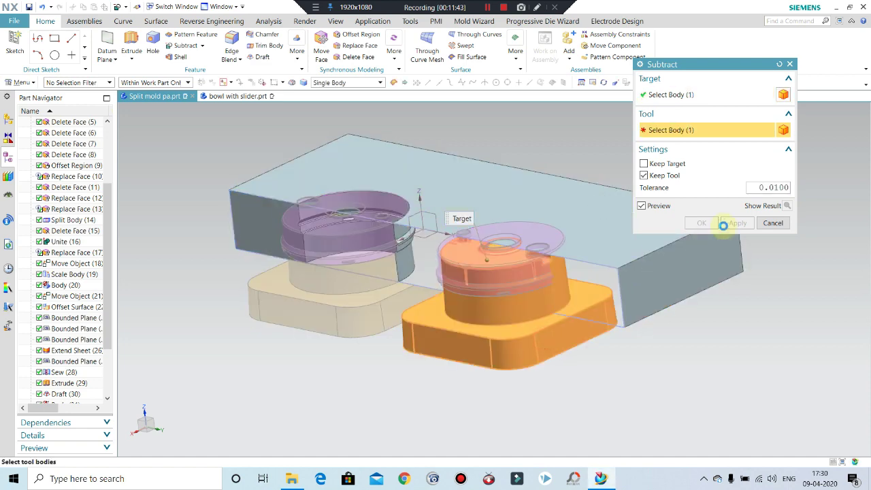
click(743, 223)
click(574, 198)
click(519, 277)
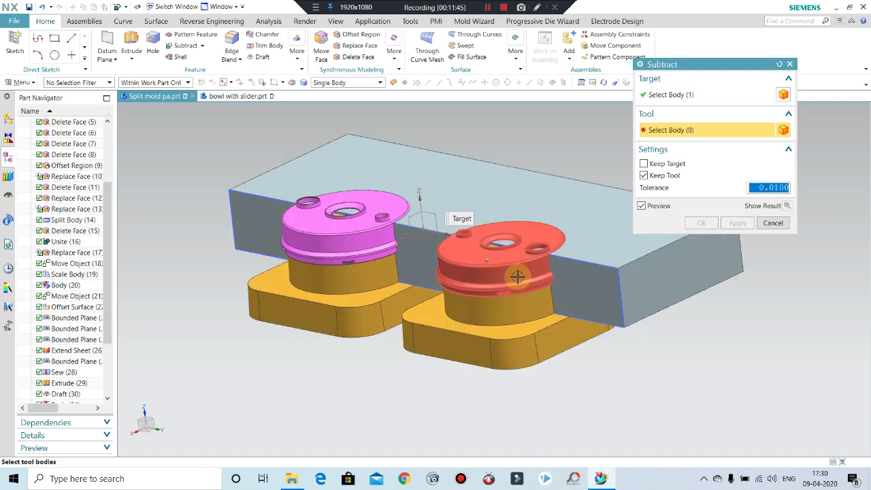
click(733, 222)
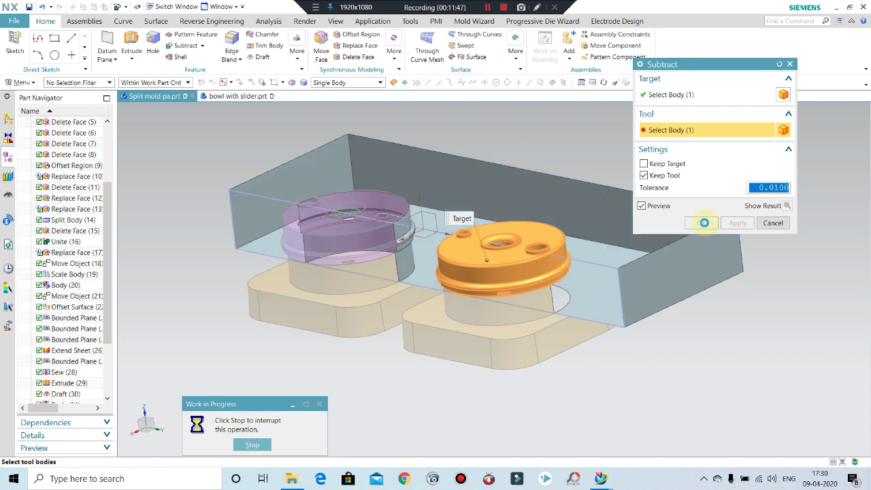
click(539, 297)
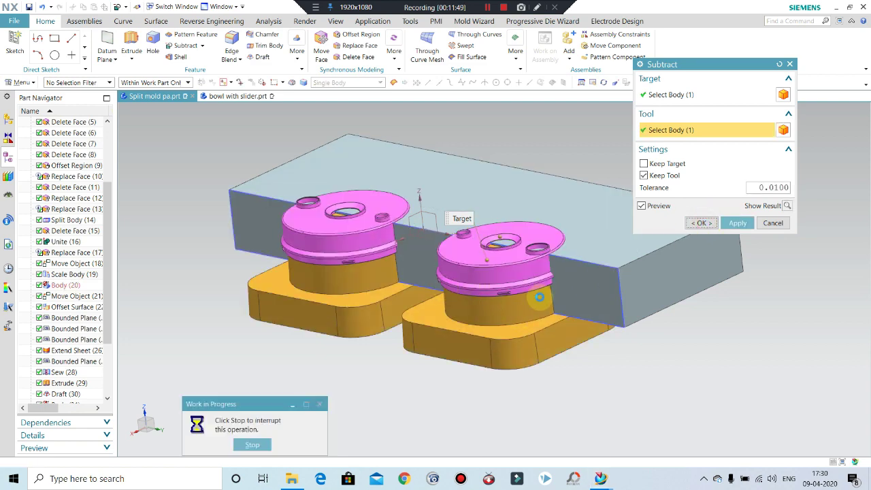
click(772, 222)
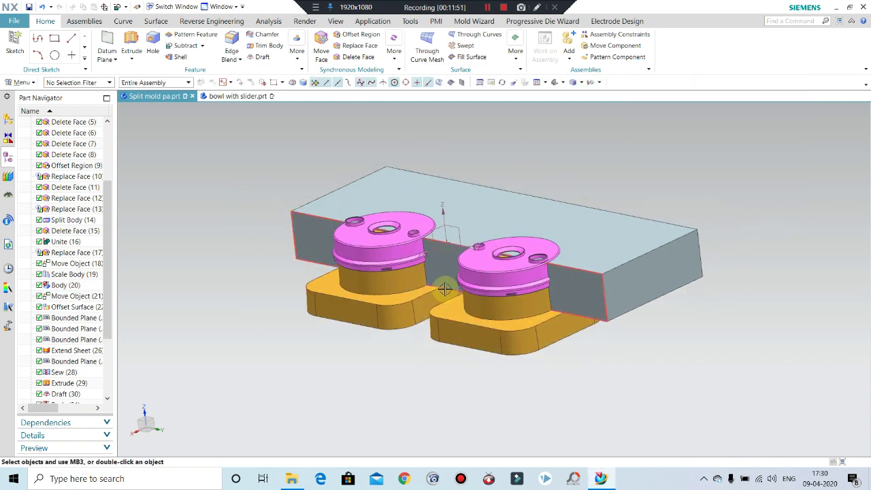
Hide both pink bowls and the remaining core body to expose the block's two cavities
scroll(476, 265, up, 2)
click(495, 370)
key(ctrl+b)
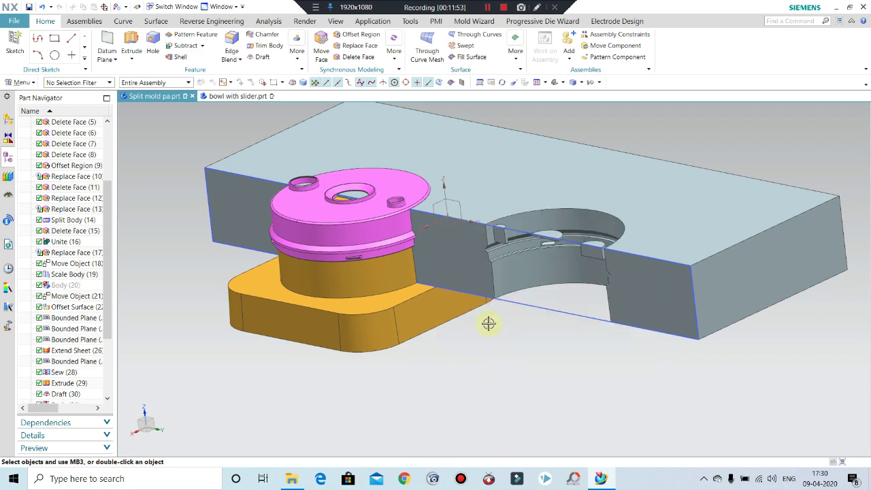
click(339, 229)
key(ctrl+b)
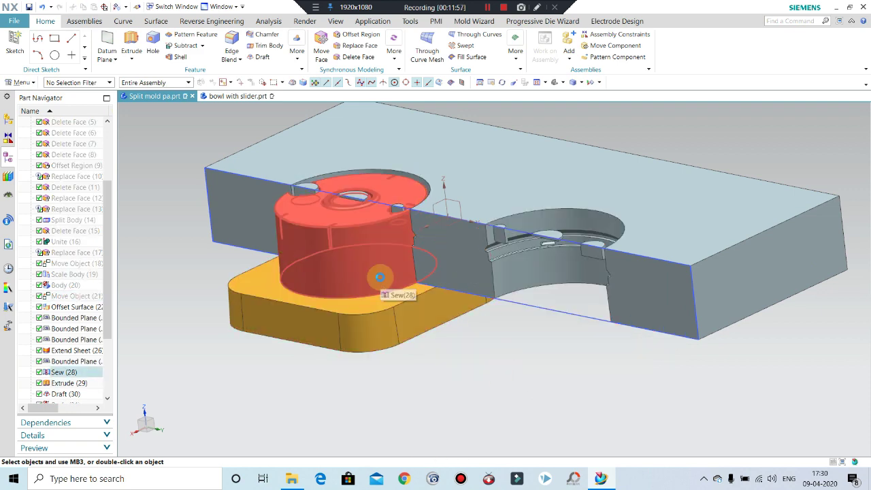
key(ctrl+shift+k)
click(774, 148)
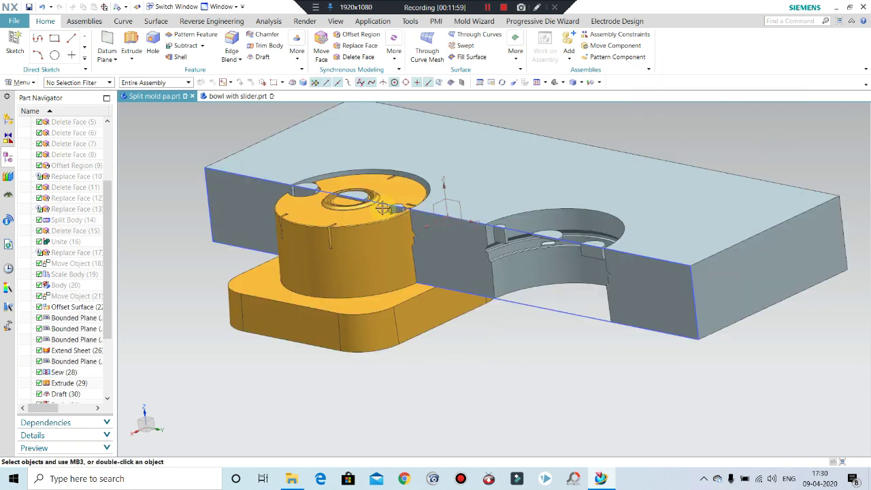
key(ctrl+b)
middle_drag(412, 291, 428, 313)
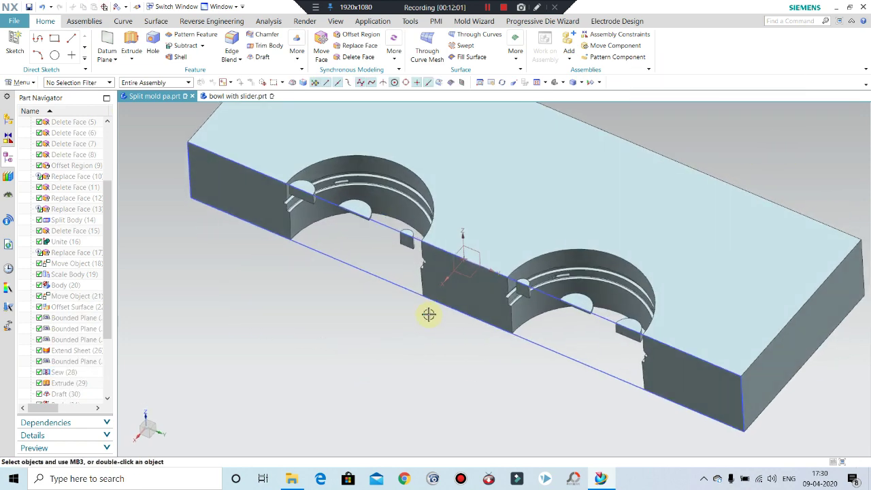
Move the three small slider bodies in the cavities onto layer 100
key(ctrl+shift+k)
scroll(326, 211, up, 3)
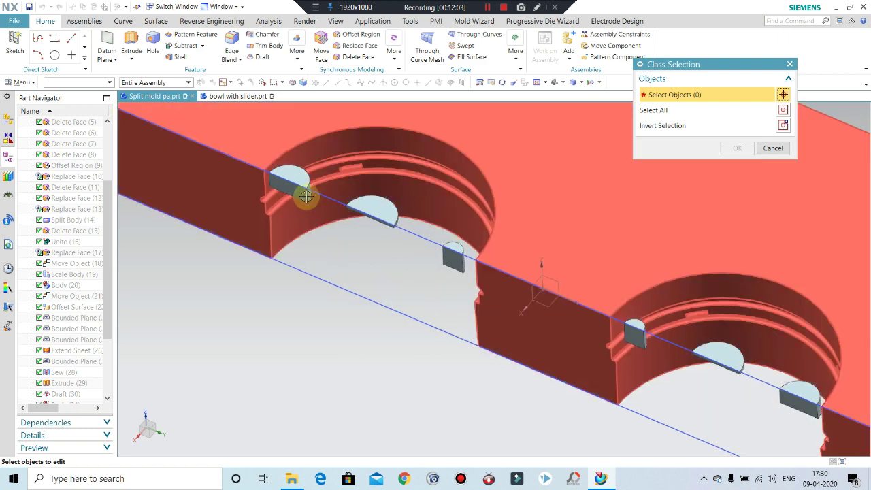
click(291, 174)
click(381, 203)
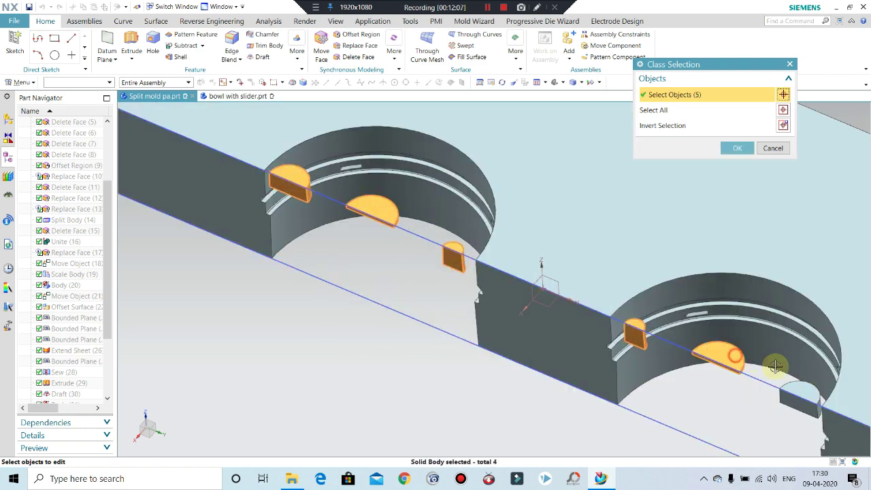
click(808, 394)
click(740, 148)
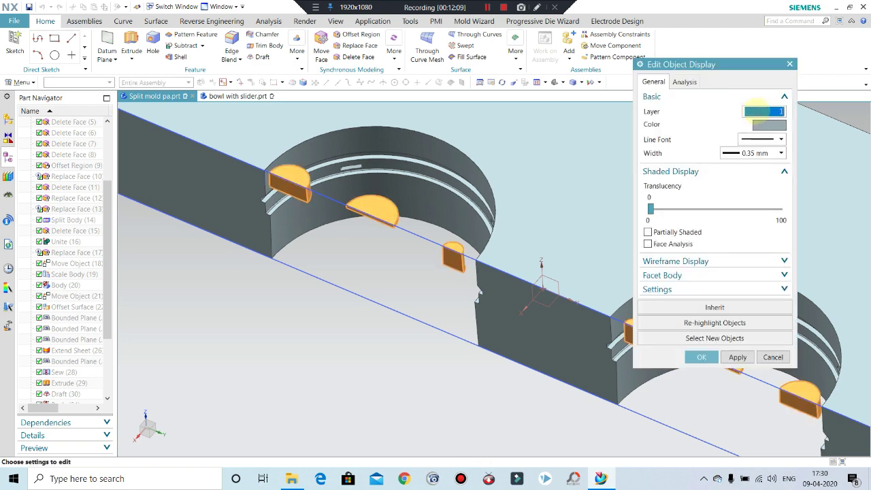
key(Return)
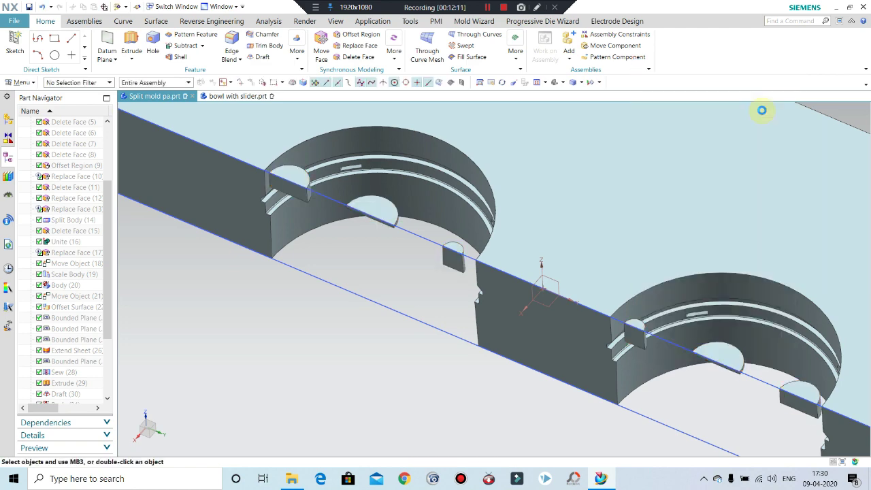
Turn off layer 100 so the slider bodies are hidden
key(ctrl+l)
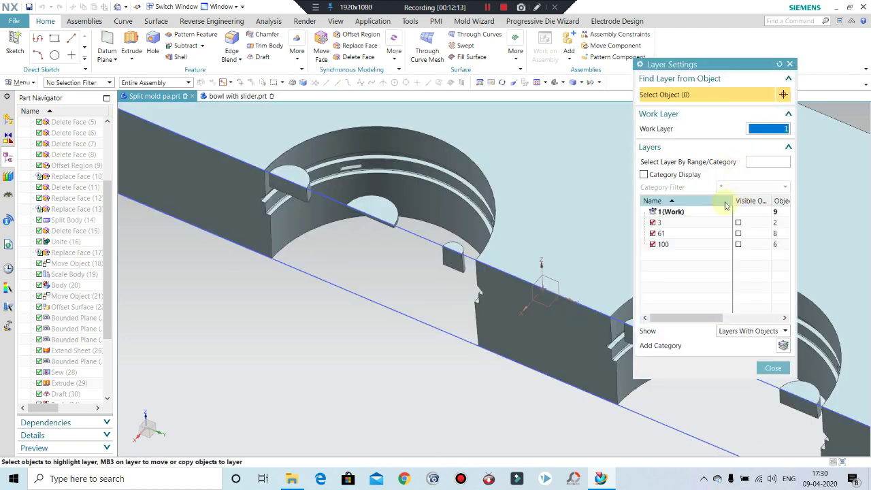
click(652, 243)
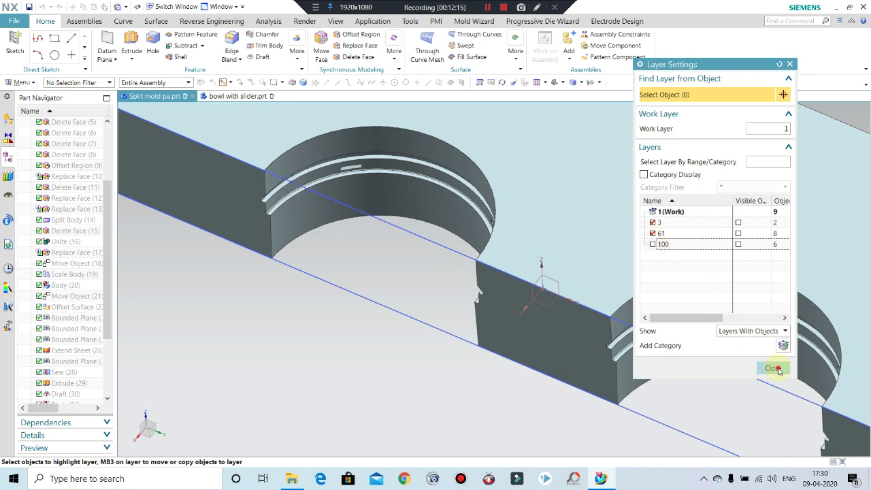
click(774, 368)
mouse_move(477, 224)
middle_down()
mouse_move(499, 202)
mouse_move(529, 197)
mouse_move(482, 218)
middle_up()
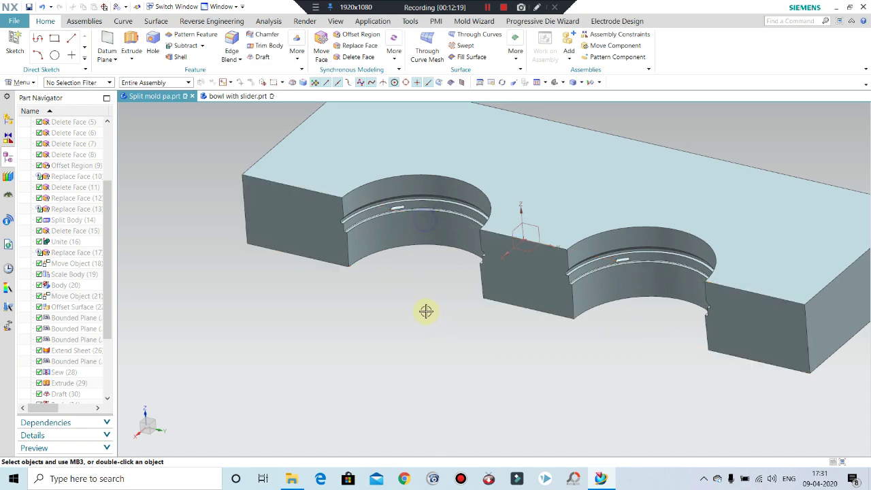
Unhide the bowl and core mold bodies beneath the block
scroll(426, 311, down, 3)
mouse_move(467, 277)
middle_down()
mouse_move(480, 276)
mouse_move(449, 270)
middle_up()
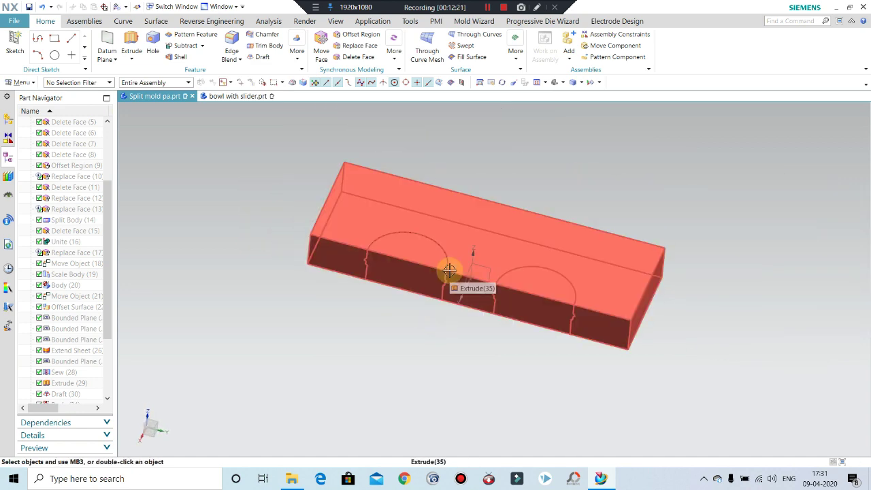
key(ctrl+shift+b)
key(ctrl+b)
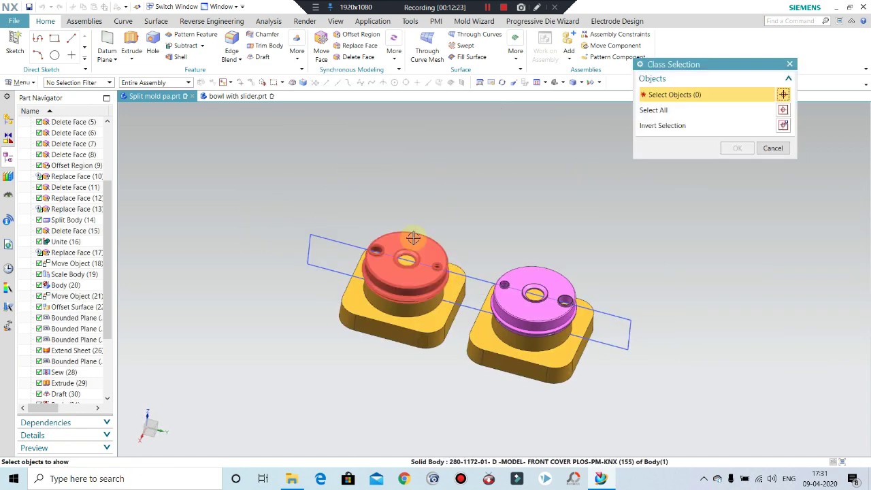
click(422, 276)
click(530, 320)
click(504, 362)
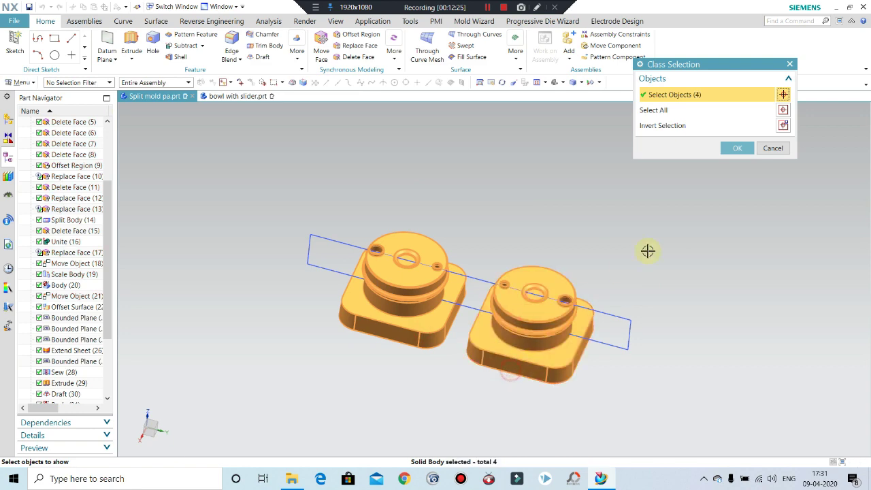
middle_click(646, 249)
mouse_move(608, 244)
middle_down()
mouse_move(601, 208)
mouse_move(558, 253)
middle_up()
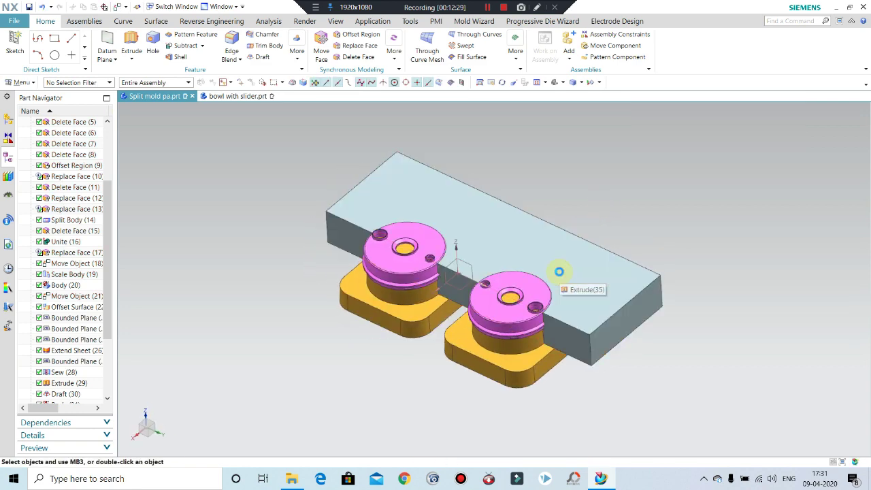
Mirror the mold block about its end face with Mirror Geometry
key(ctrl+t)
key(Escape)
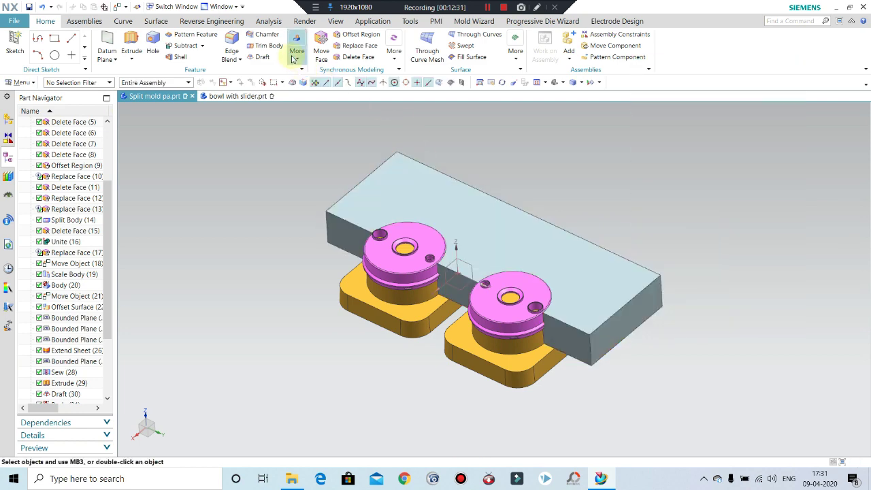
click(296, 51)
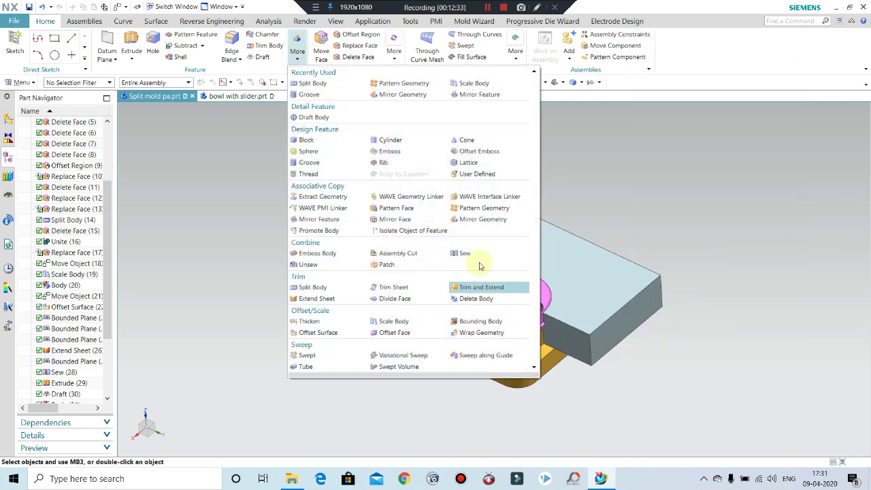
click(469, 221)
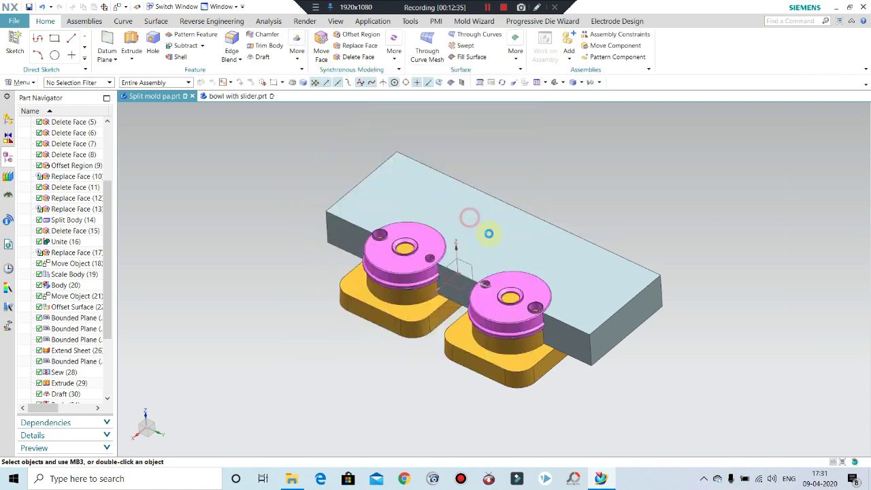
click(592, 191)
click(660, 132)
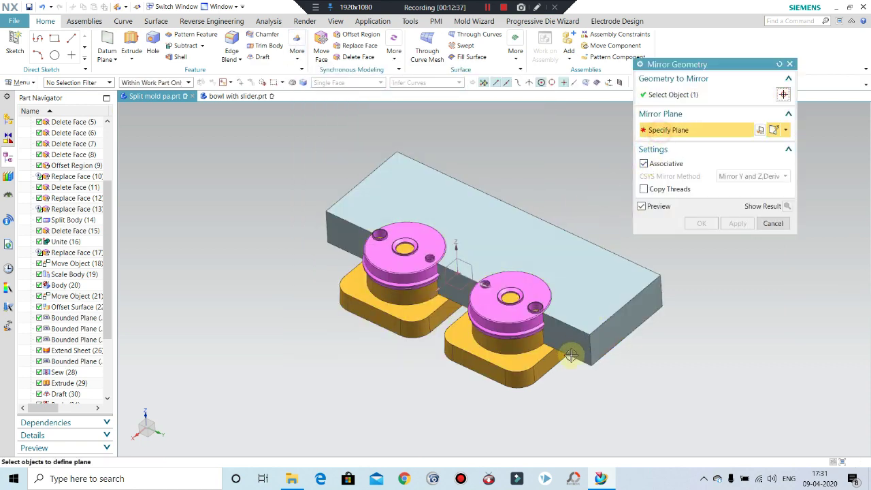
click(599, 344)
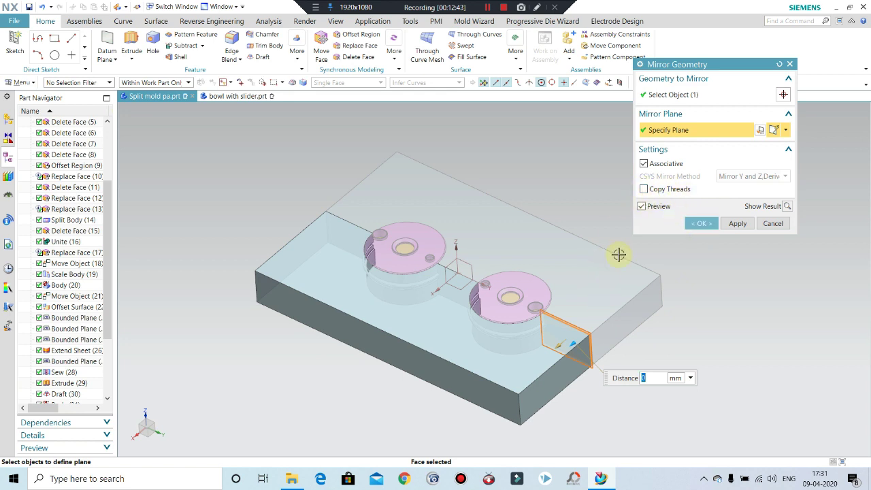
click(695, 224)
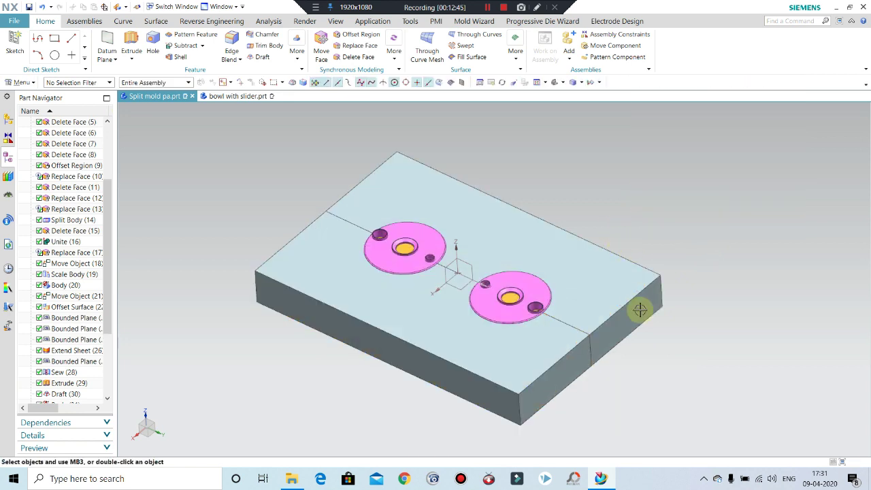
mouse_move(642, 307)
middle_down()
mouse_move(651, 376)
mouse_move(641, 334)
mouse_move(644, 362)
mouse_move(647, 317)
mouse_move(671, 344)
mouse_move(659, 358)
mouse_move(664, 366)
mouse_move(662, 321)
mouse_move(612, 356)
mouse_move(609, 408)
mouse_move(619, 288)
mouse_move(635, 371)
mouse_move(635, 334)
mouse_move(597, 384)
mouse_move(606, 367)
mouse_move(474, 375)
mouse_move(553, 336)
middle_up()
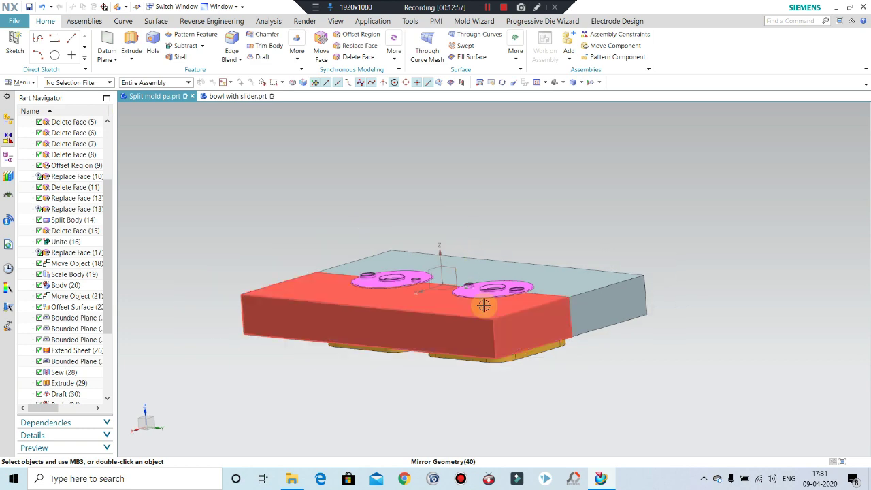
Orbit and pan to inspect the mirrored mold plate from above and below
middle_drag(482, 305, 487, 317)
mouse_move(447, 356)
middle_down()
mouse_move(443, 371)
mouse_move(445, 291)
mouse_move(435, 334)
mouse_move(440, 379)
mouse_move(521, 351)
mouse_move(476, 306)
mouse_move(472, 346)
mouse_move(496, 334)
mouse_move(473, 373)
mouse_move(472, 334)
middle_up()
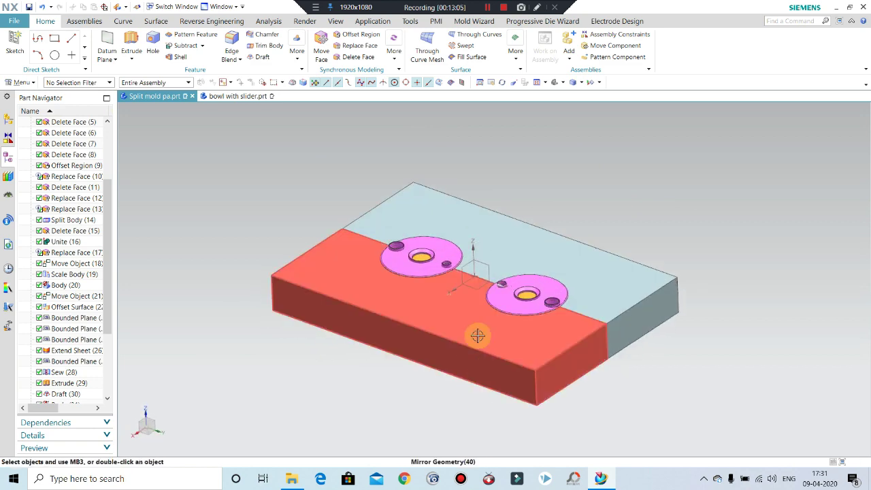
shift+middle_drag(436, 183, 458, 158)
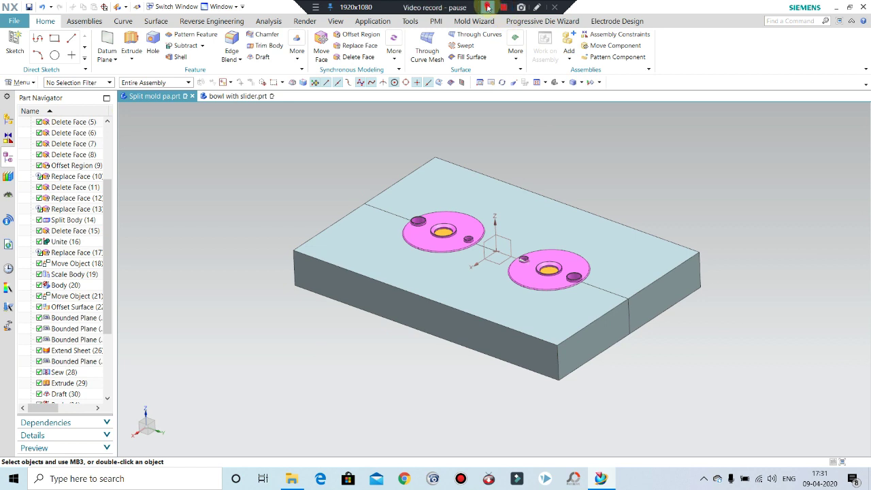
shift+middle_drag(576, 225, 628, 217)
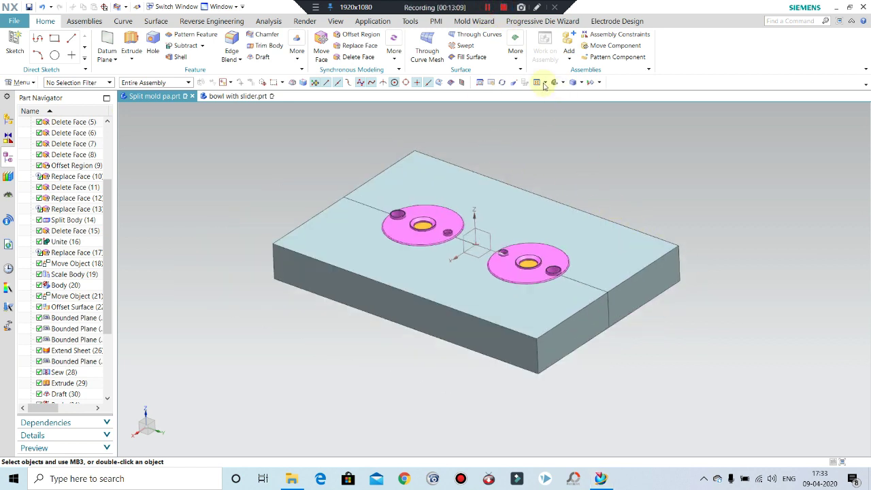
Chamfer the front and back long top edges with Offset and Angle, 25 mm at 45°
click(406, 291)
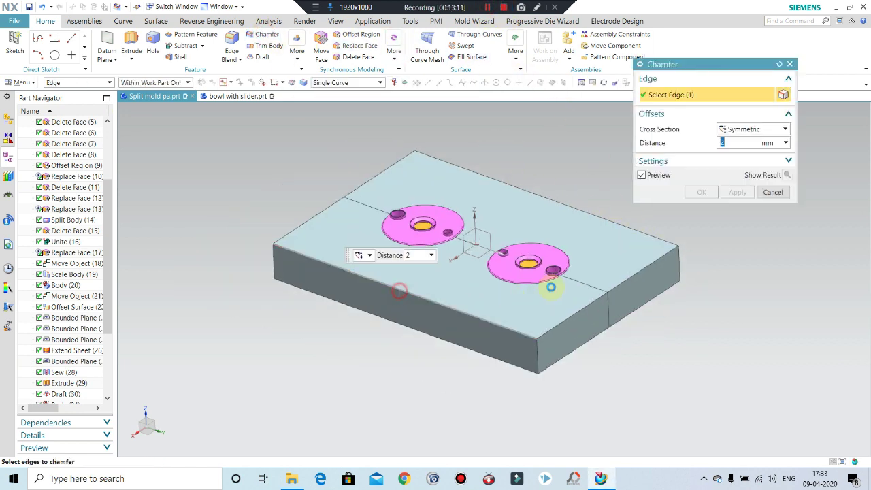
click(751, 130)
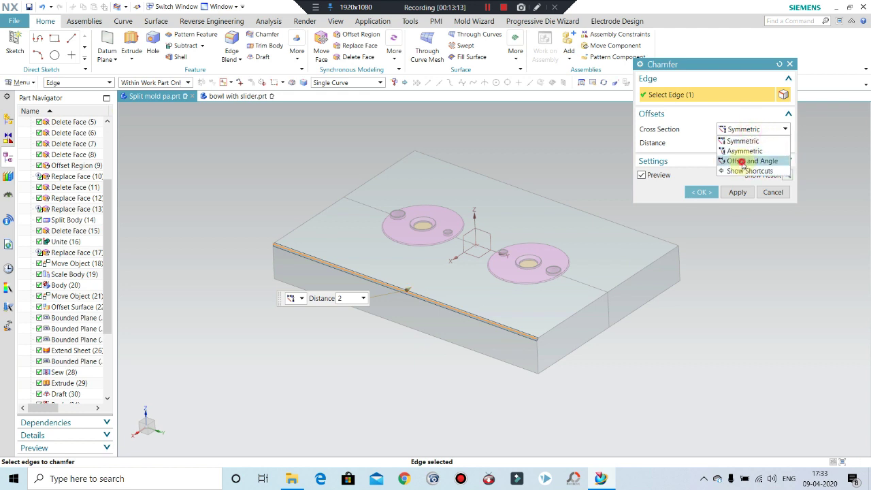
click(743, 161)
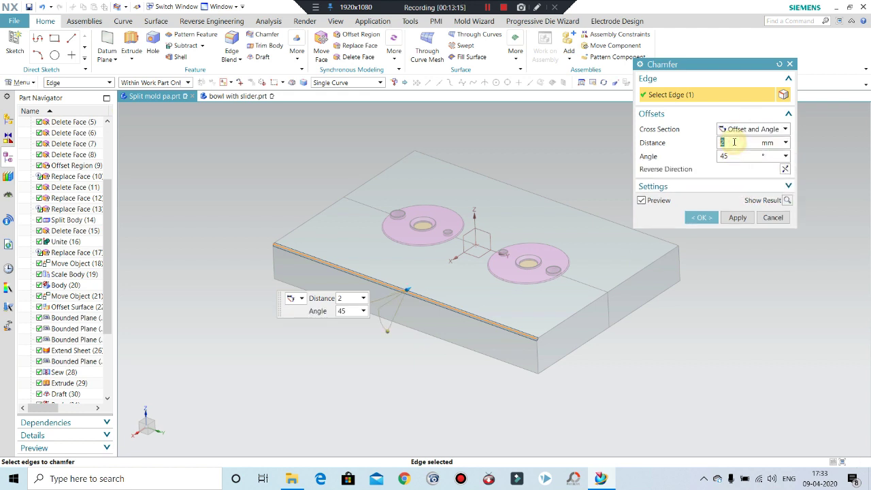
key(Return)
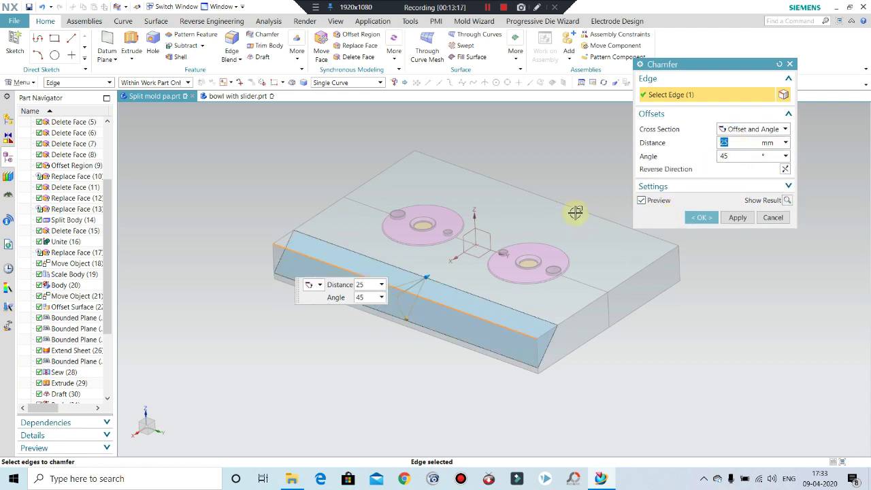
click(583, 219)
click(702, 215)
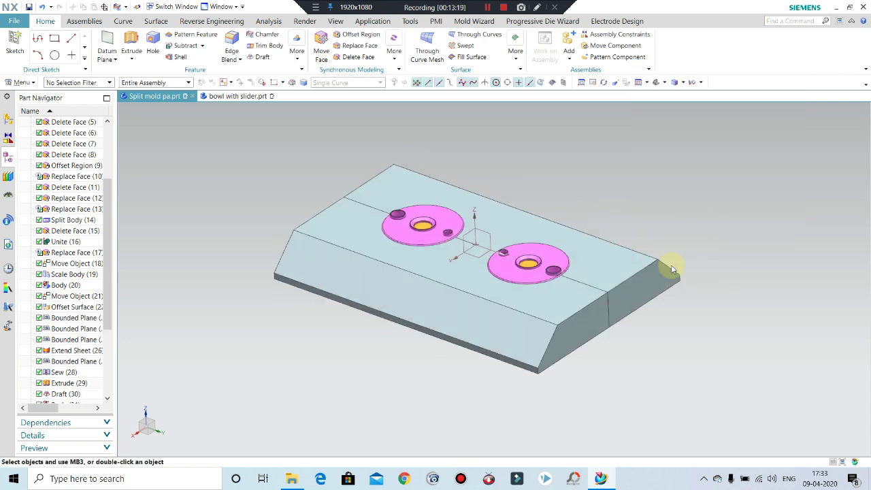
mouse_move(667, 278)
middle_down()
mouse_move(617, 268)
mouse_move(698, 243)
mouse_move(739, 206)
mouse_move(694, 212)
mouse_move(726, 233)
mouse_move(715, 235)
middle_up()
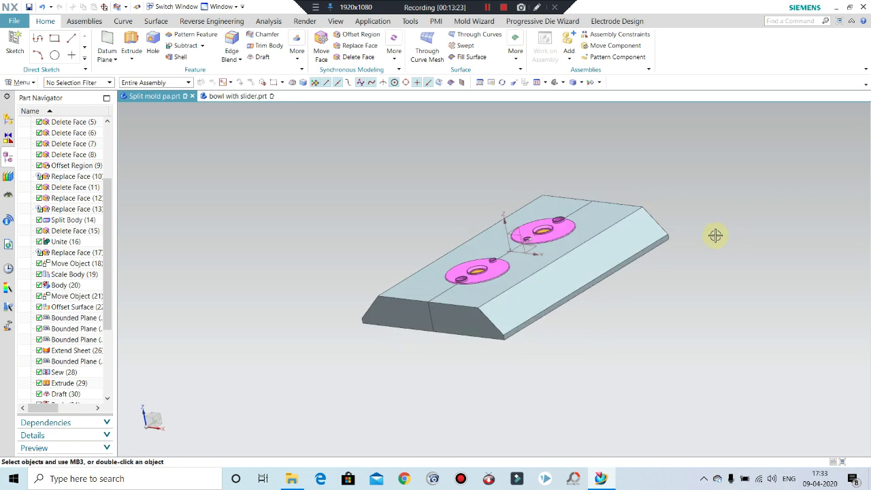
Save the part, then begin selecting the mold halves for display editing
key(ctrl+s)
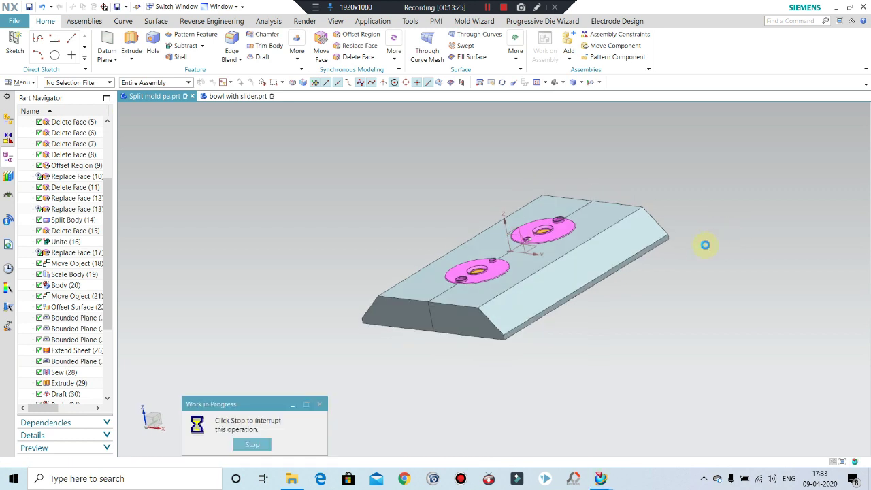
mouse_move(608, 320)
middle_down()
mouse_move(636, 296)
mouse_move(595, 336)
mouse_move(496, 299)
middle_up()
key(Home)
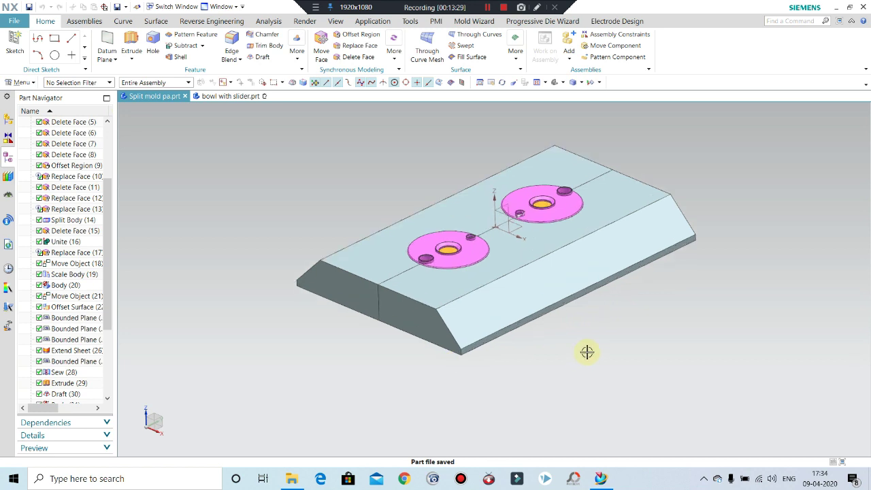
key(ctrl+j)
click(490, 305)
Colour both mold halves Medium Steel
click(373, 254)
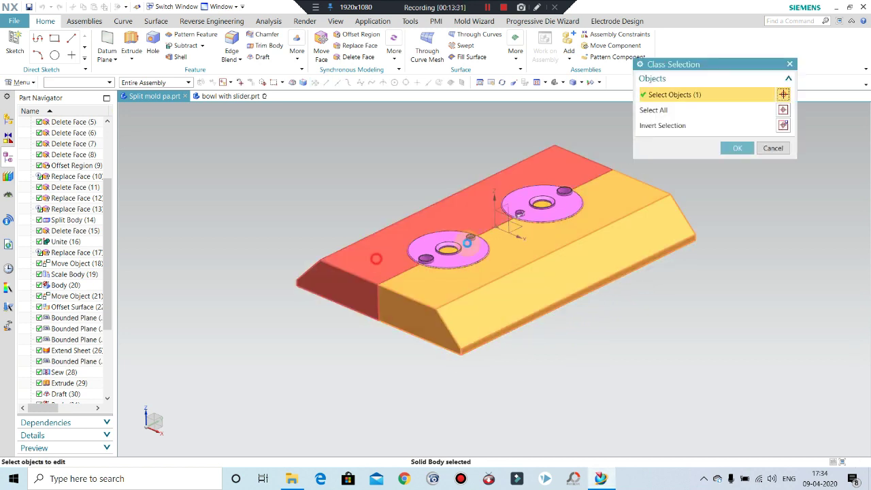
click(731, 147)
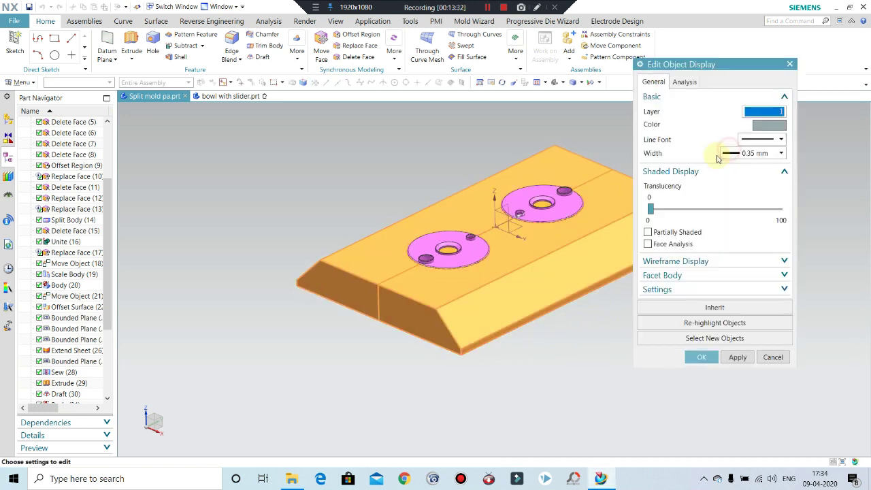
click(768, 125)
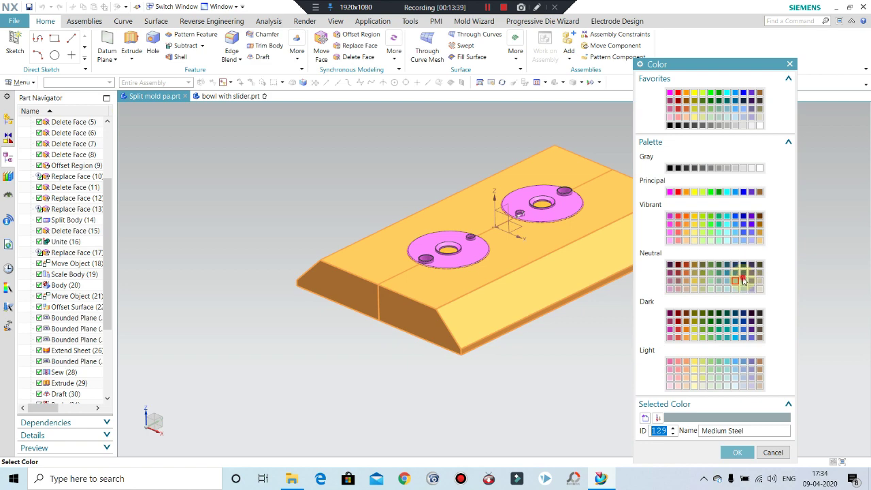
click(736, 452)
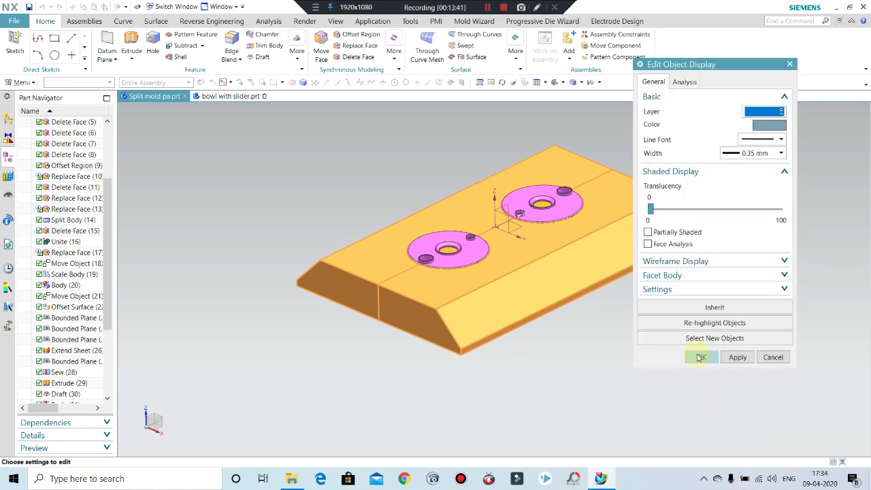
click(696, 355)
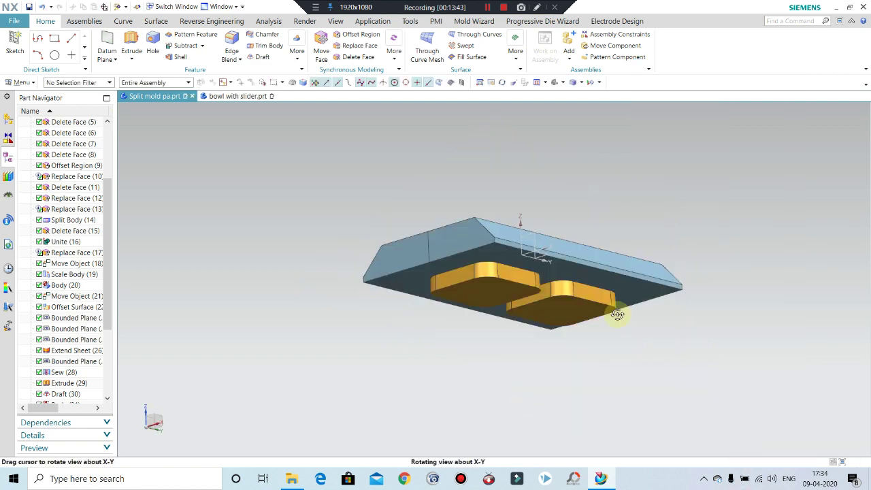
Look over the recoloured plate, then start a new Extrude from the Home tab
mouse_move(626, 349)
middle_down()
mouse_move(636, 340)
mouse_move(626, 305)
mouse_move(660, 315)
mouse_move(642, 305)
mouse_move(631, 268)
mouse_move(628, 286)
mouse_move(614, 292)
middle_up()
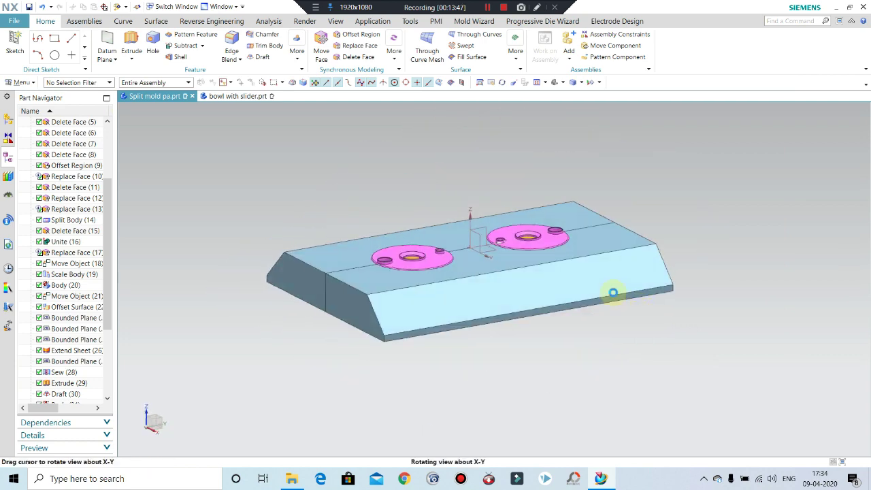
mouse_move(560, 278)
middle_down()
mouse_move(537, 326)
mouse_move(183, 168)
middle_up()
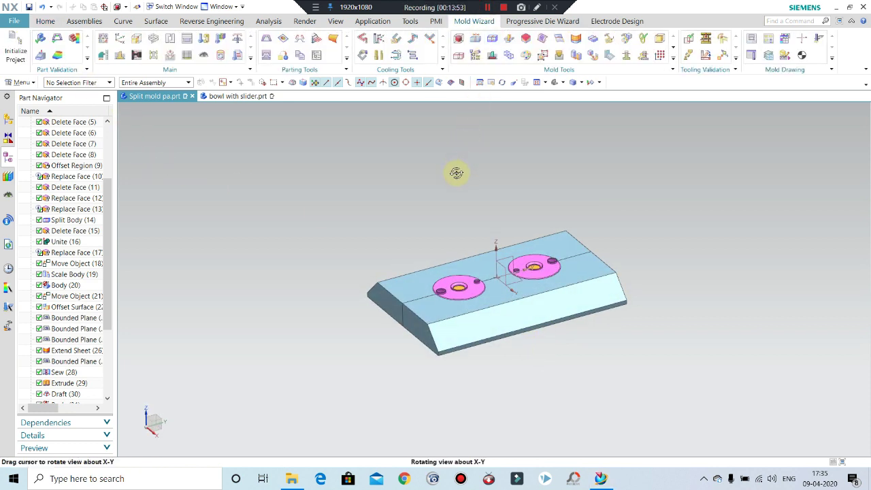
middle_drag(456, 172, 279, 96)
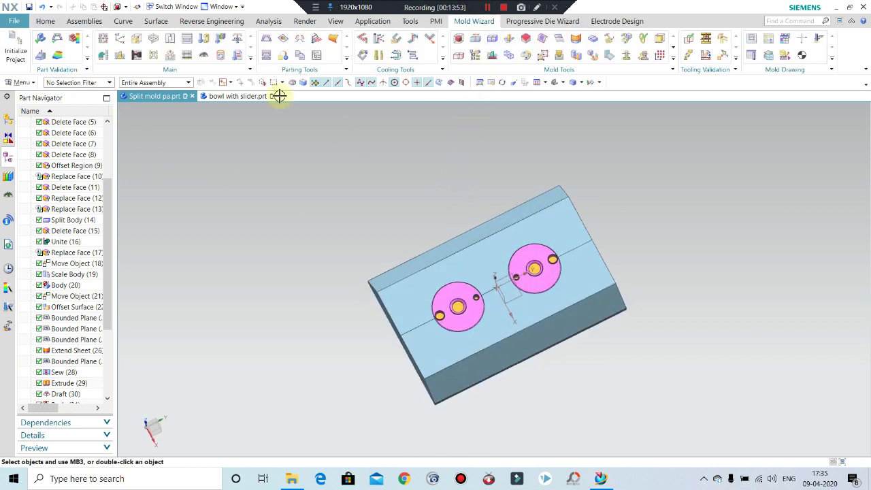
mouse_move(272, 177)
middle_down()
mouse_move(334, 152)
mouse_move(440, 256)
middle_up()
scroll(527, 278, up, 3)
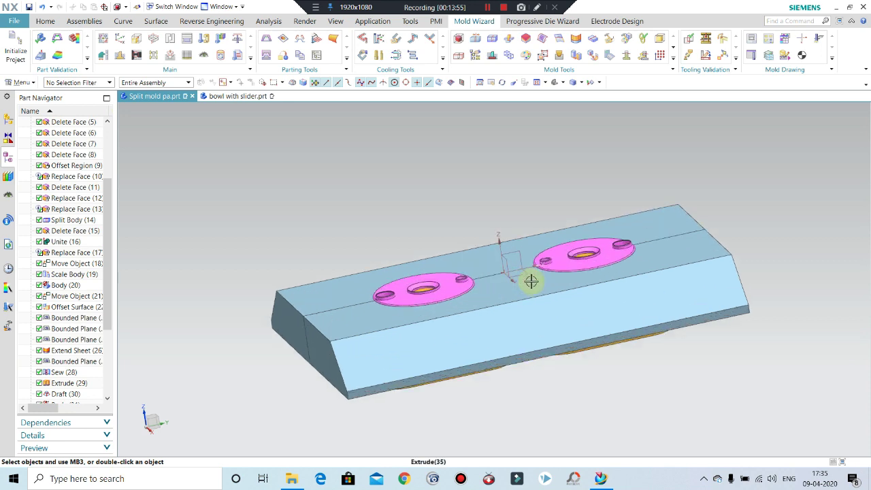
click(42, 21)
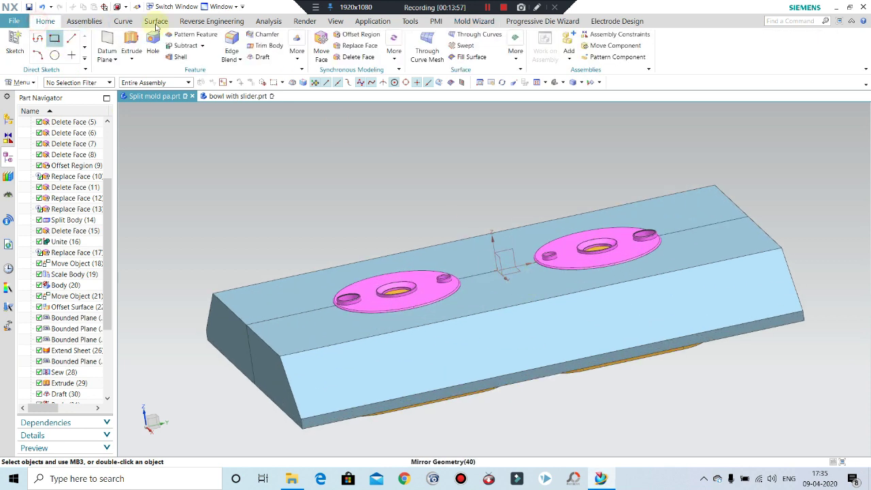
click(132, 49)
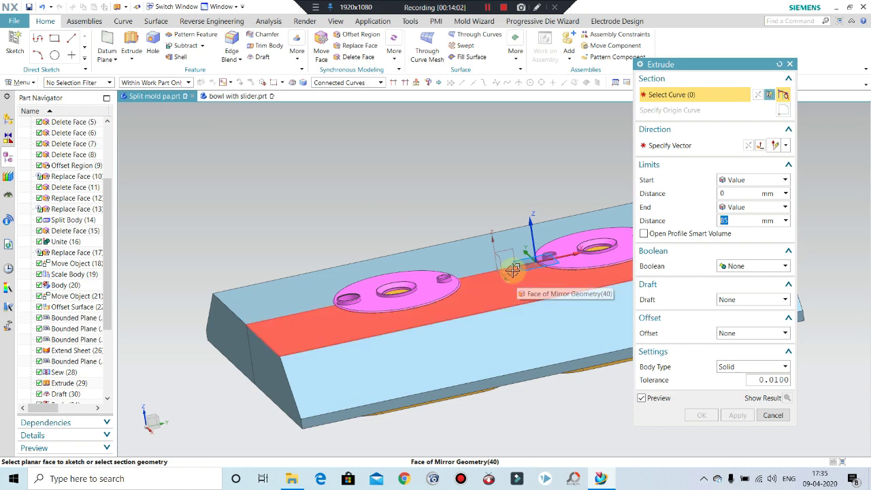
Cancel the extrude and start a Rectangle From Center at the top-face sketch origin
key(Escape)
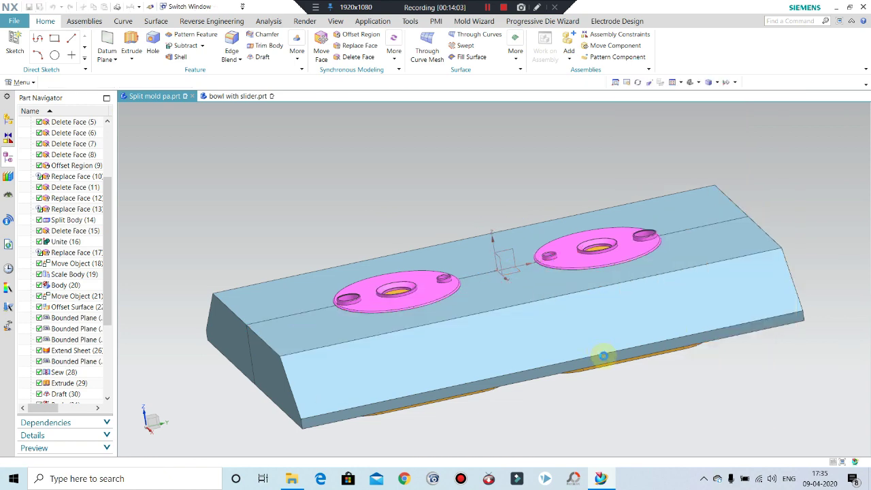
scroll(493, 273, down, 3)
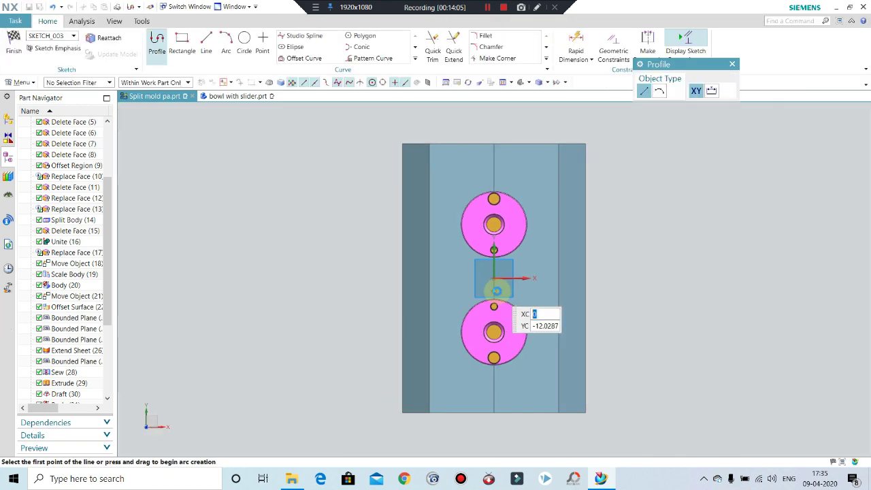
click(181, 44)
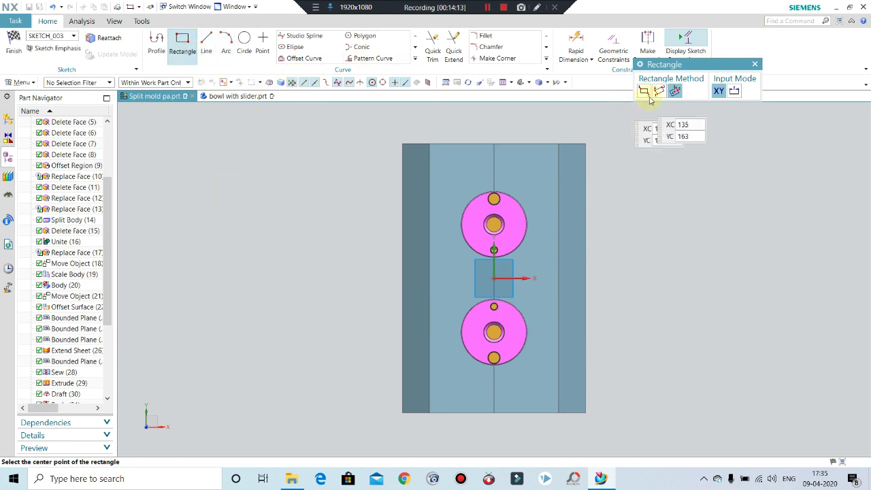
click(491, 279)
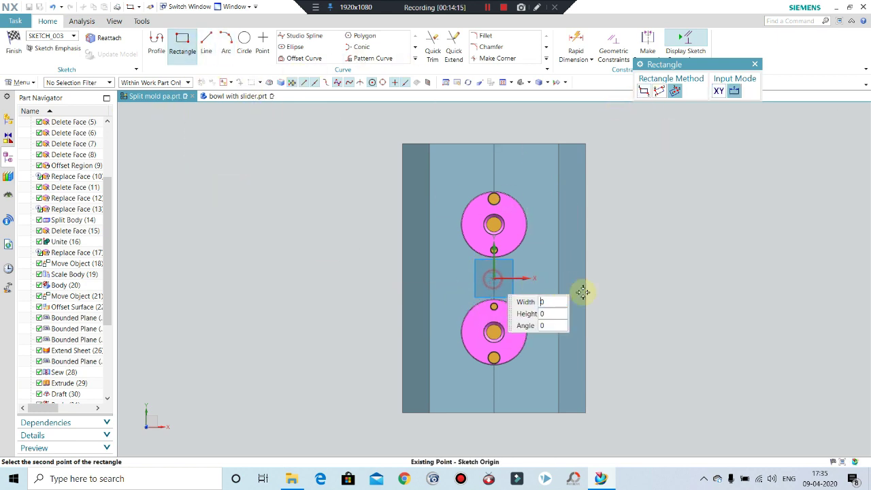
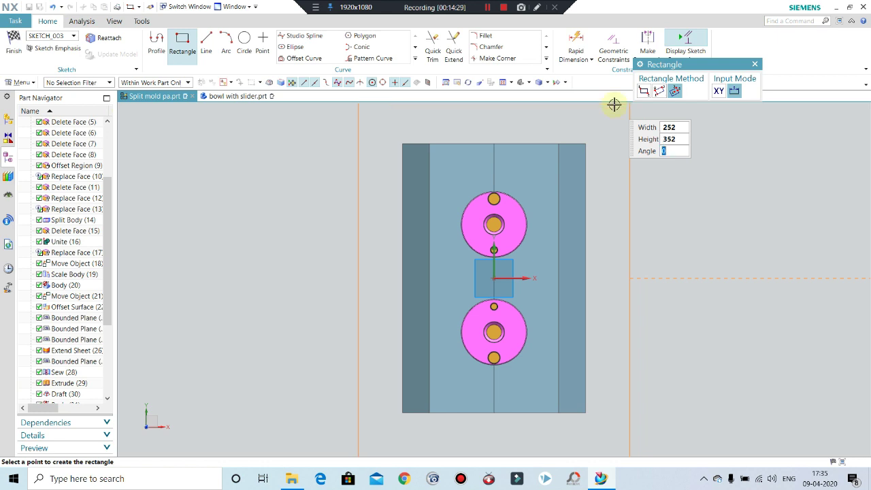
Finish the centred 252 × 352 rectangle around the block and exit the Rectangle tool
scroll(515, 195, down, 2)
scroll(583, 233, down, 2)
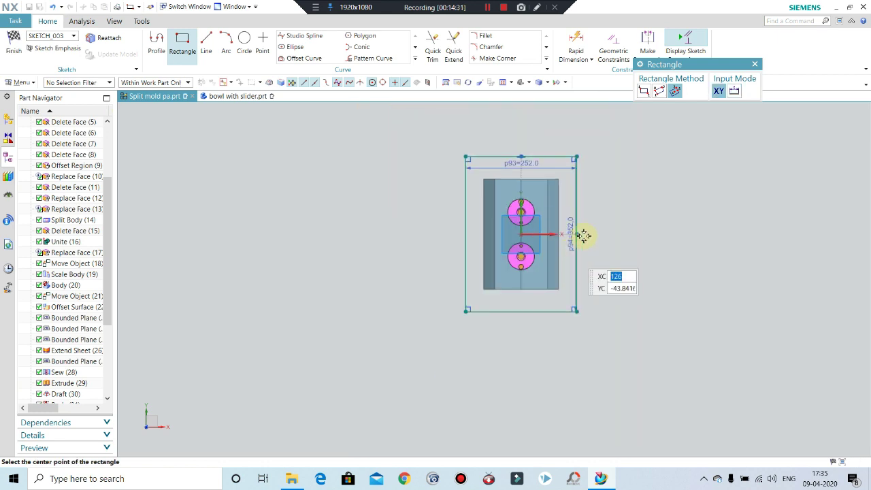
mouse_move(583, 233)
middle_down()
mouse_move(564, 159)
mouse_move(529, 204)
mouse_move(538, 177)
mouse_move(538, 208)
mouse_move(563, 175)
middle_up()
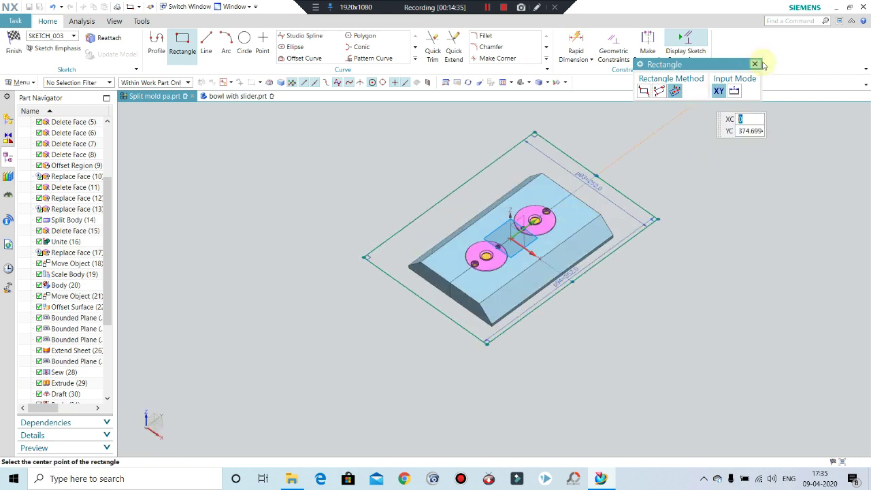
click(756, 63)
scroll(632, 179, up, 2)
scroll(632, 179, up, 1)
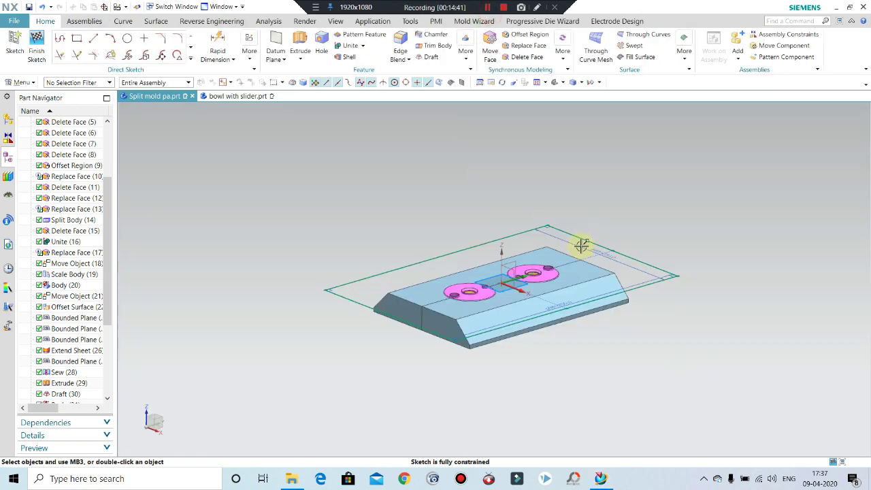
Change the rectangle's width dimension to 234
middle_drag(581, 245, 583, 274)
scroll(619, 241, up, 2)
scroll(601, 238, down, 1)
scroll(608, 195, up, 2)
scroll(607, 238, down, 2)
mouse_move(607, 238)
middle_down()
mouse_move(617, 210)
mouse_move(731, 258)
middle_up()
text(234)
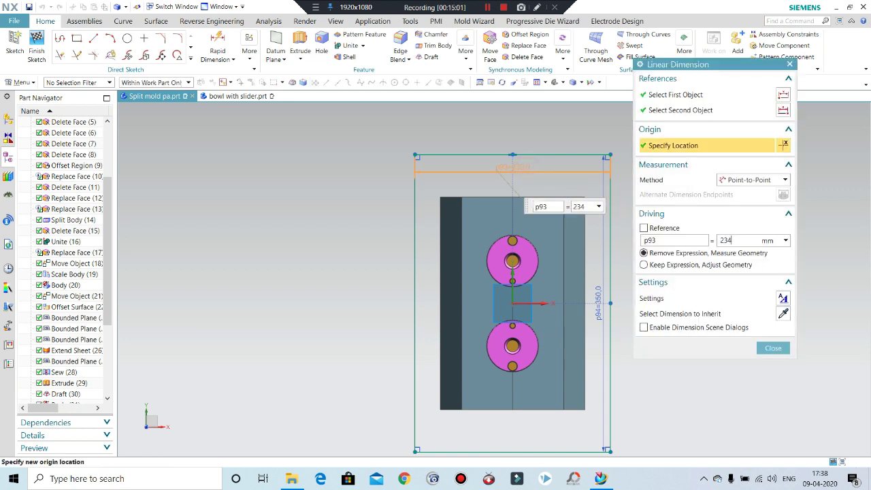
key(Return)
click(772, 350)
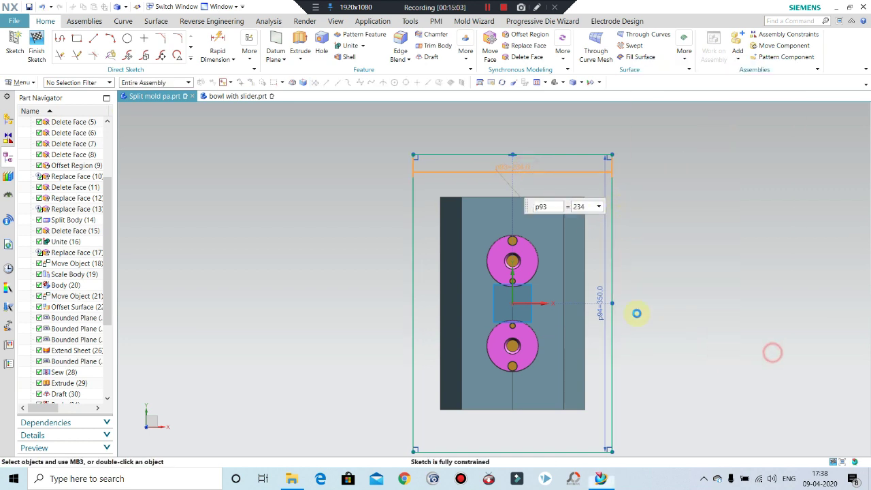
Set the vertical dimension p94 to 354 and finish the sketch
double_click(601, 313)
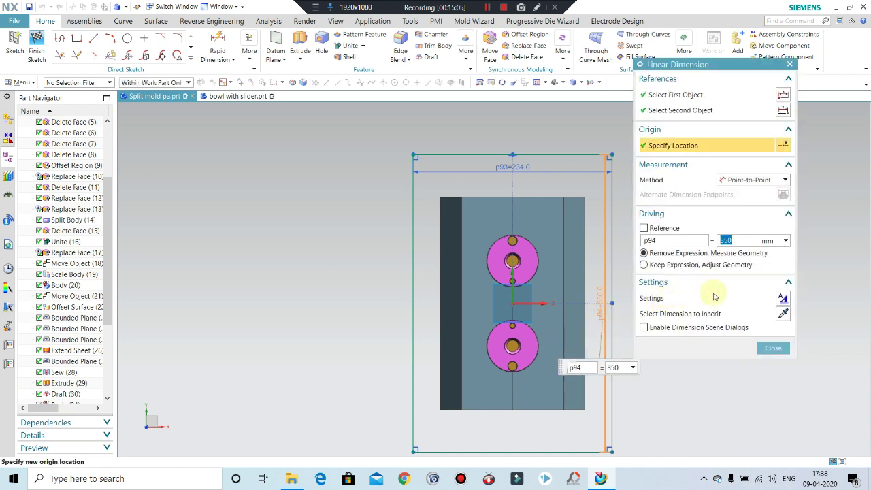
text(354)
key(Return)
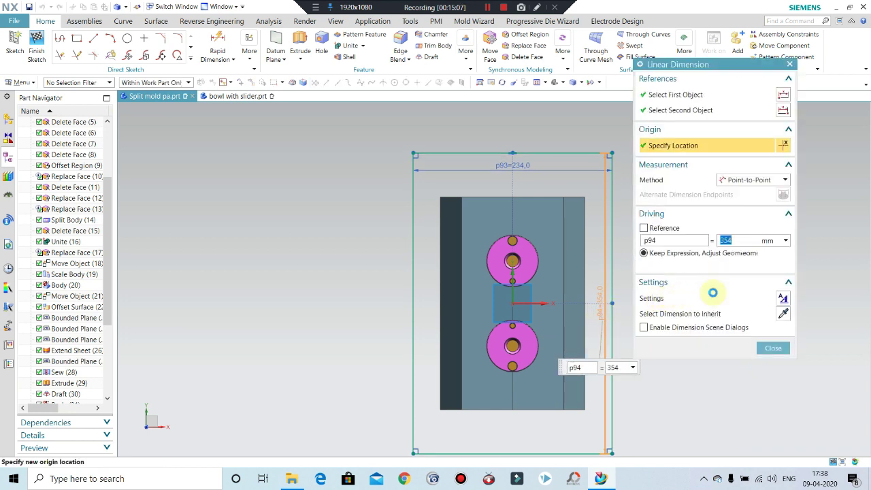
click(764, 347)
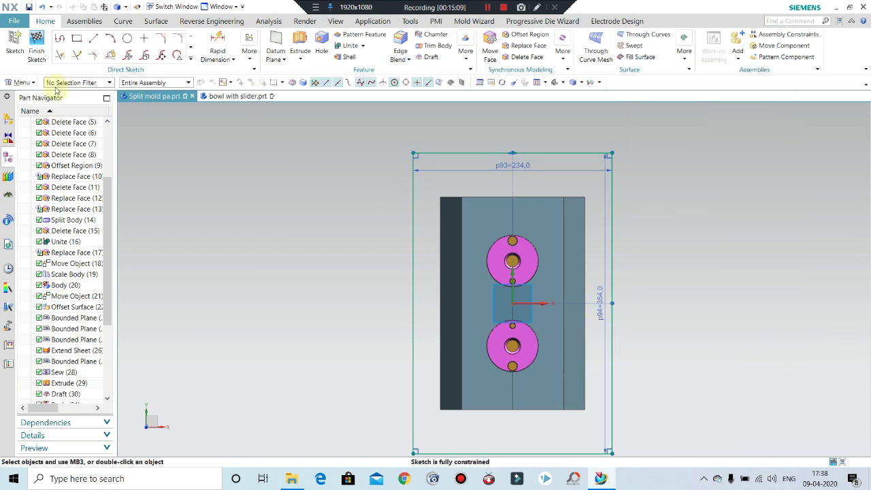
click(36, 52)
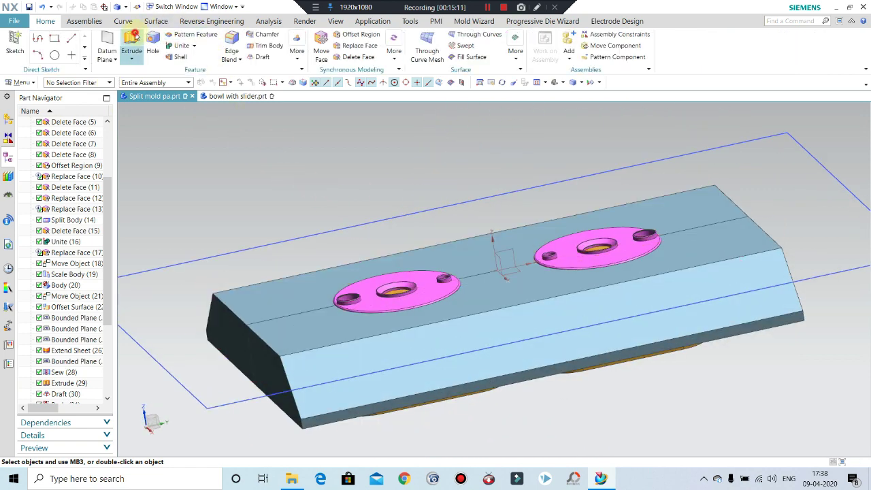
Extrude the rectangle sketch with a 35 mm end distance into a solid plate
click(132, 42)
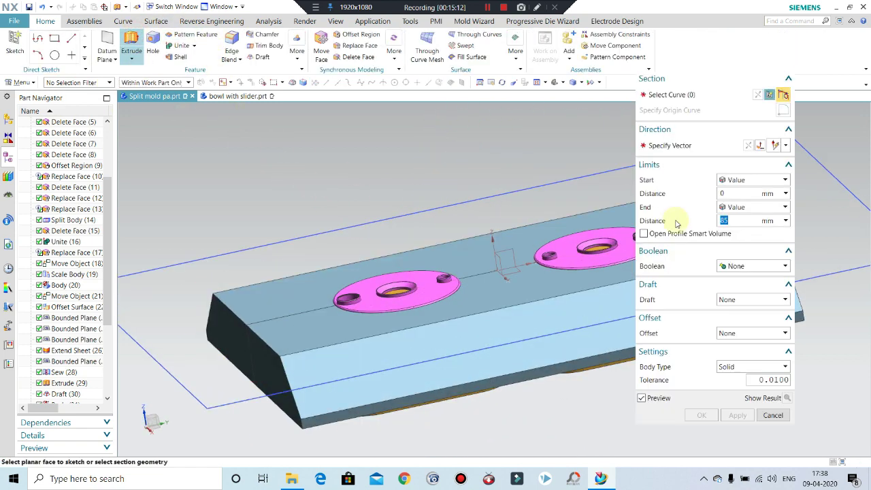
click(511, 194)
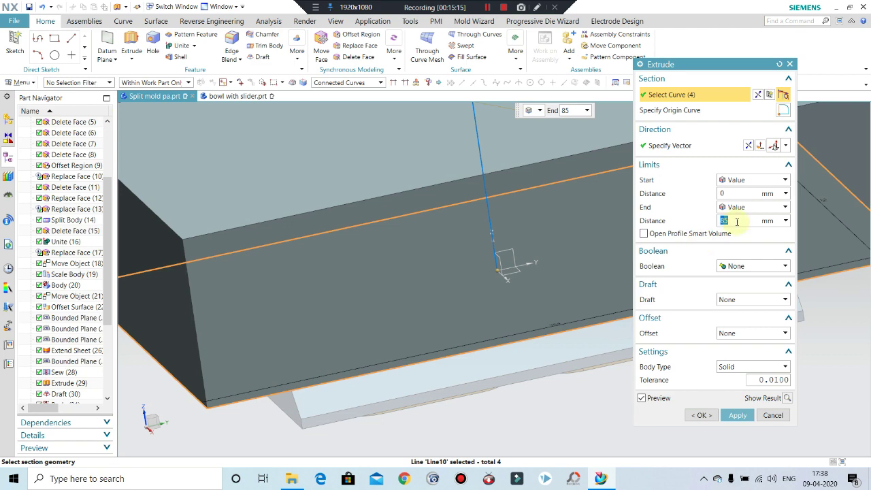
text(62)
key(Return)
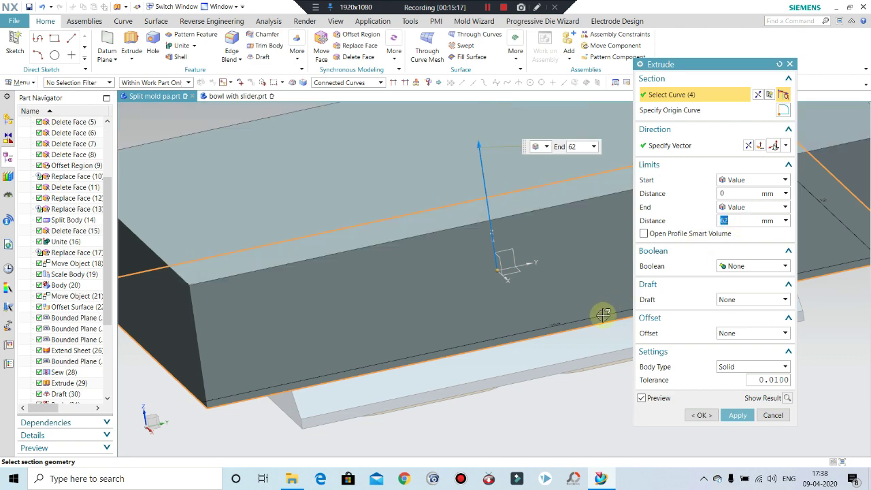
scroll(604, 314, down, 5)
mouse_move(443, 263)
middle_down()
mouse_move(453, 206)
mouse_move(458, 219)
mouse_move(519, 245)
middle_up()
text(35)
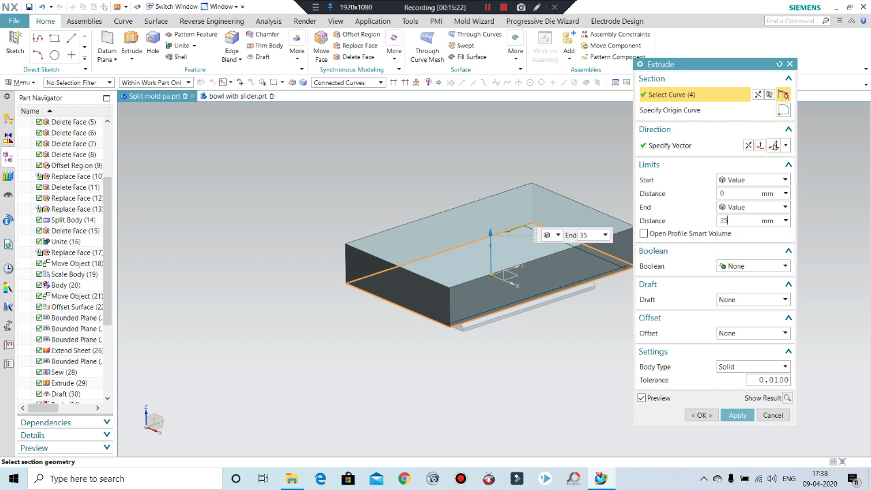
key(Return)
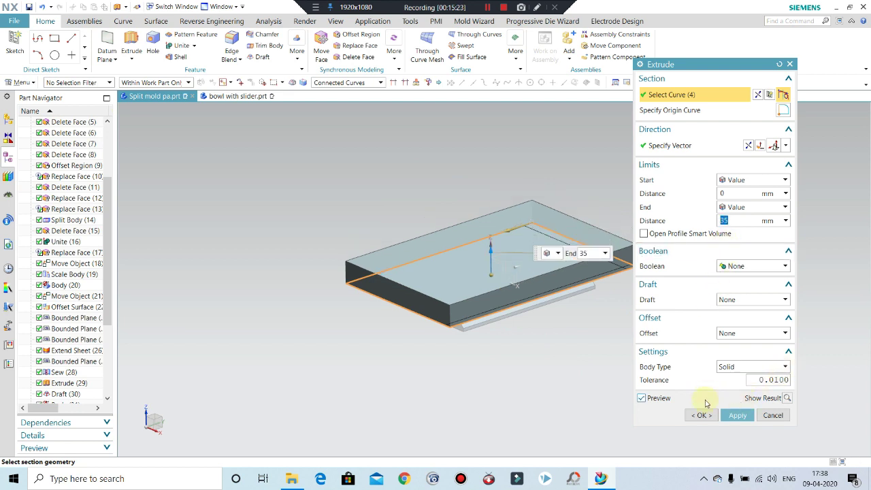
click(702, 416)
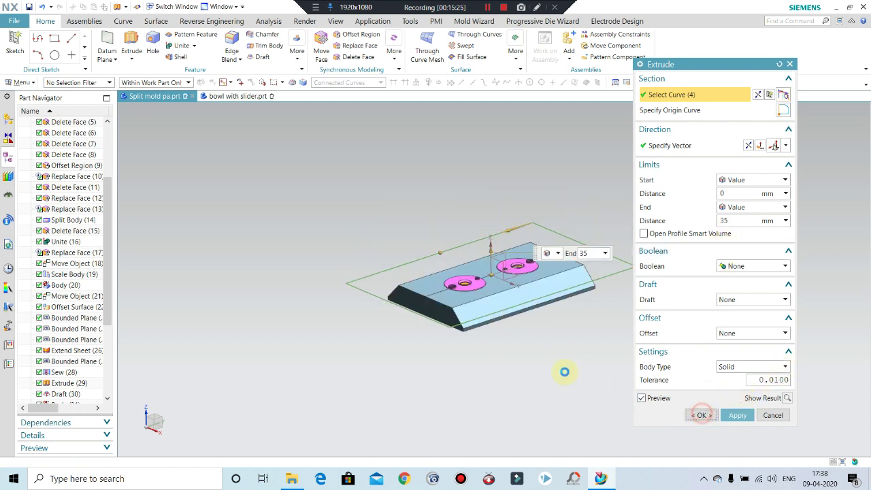
mouse_move(554, 363)
middle_down()
mouse_move(568, 243)
mouse_move(559, 353)
mouse_move(478, 234)
mouse_move(485, 203)
mouse_move(506, 252)
mouse_move(486, 292)
mouse_move(471, 270)
middle_up()
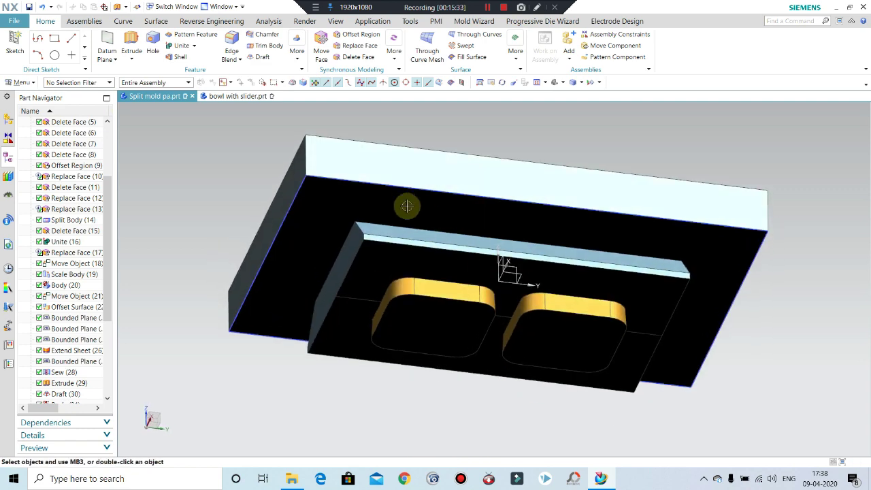
Edit Extrude (43) so its end distance becomes 40 mm
mouse_move(404, 204)
middle_down()
mouse_move(445, 256)
mouse_move(370, 165)
middle_up()
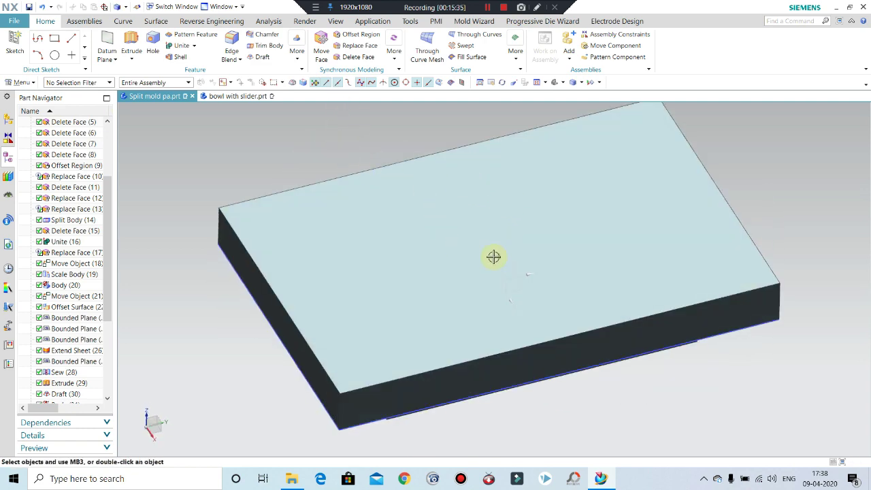
middle_drag(494, 257, 479, 163)
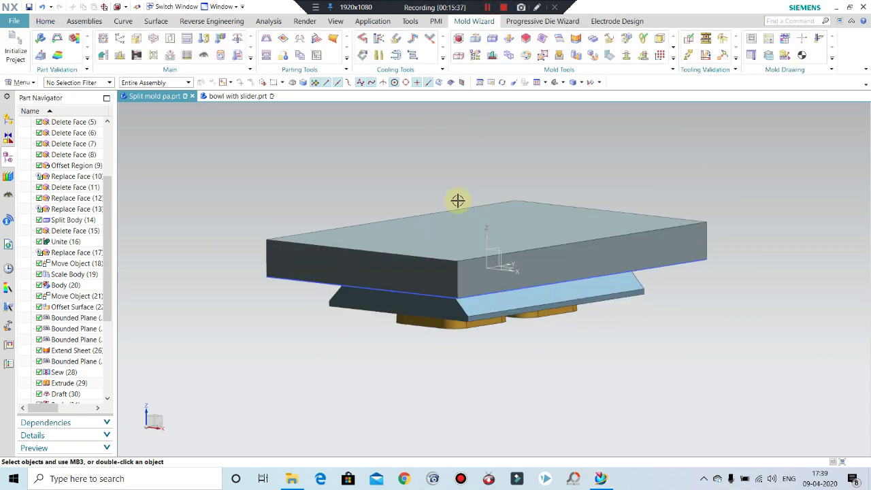
mouse_move(456, 197)
middle_down()
mouse_move(447, 145)
mouse_move(441, 200)
mouse_move(177, 417)
middle_up()
scroll(62, 381, down, 4)
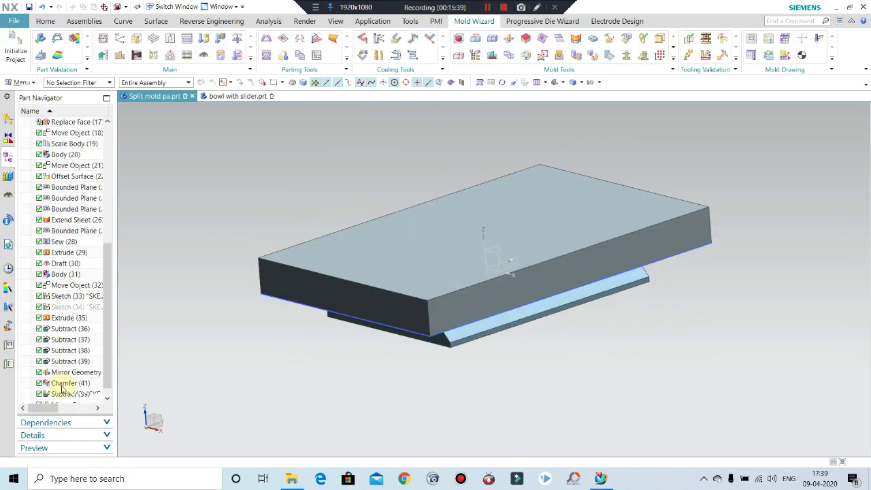
scroll(67, 399, down, 1)
double_click(66, 394)
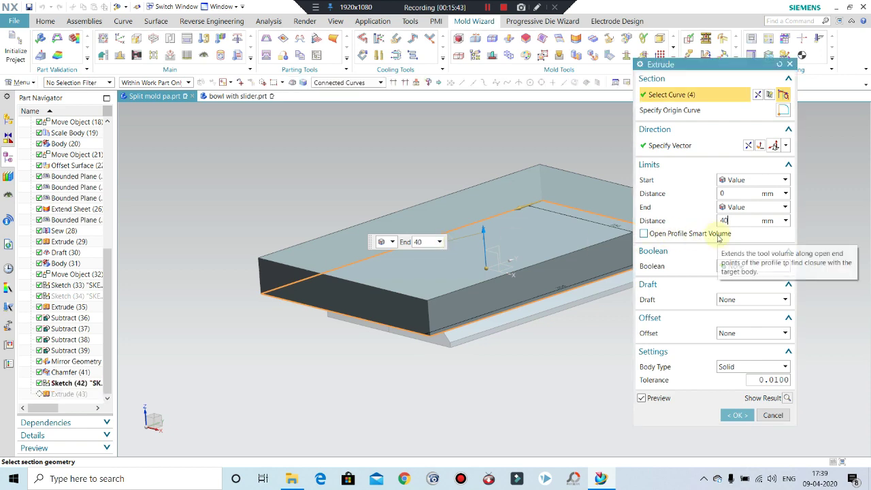
text(40)
key(Return)
click(744, 412)
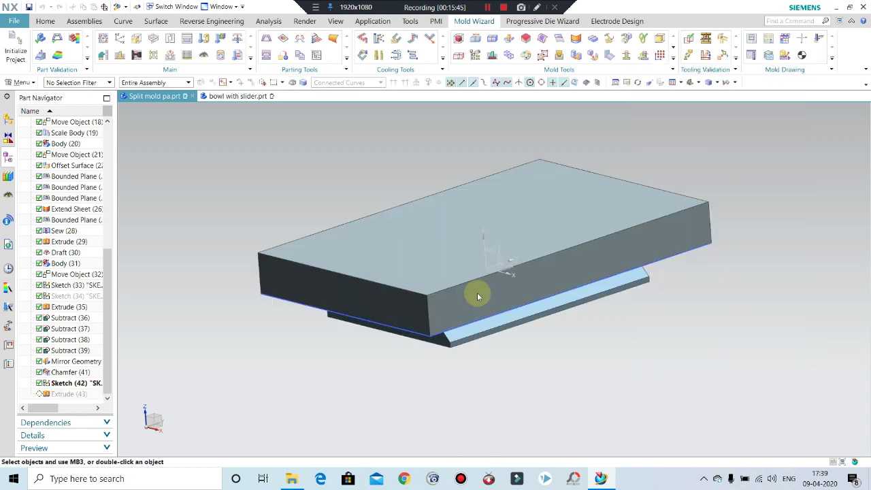
Orbit and zoom to inspect the part bosses beneath the thickened plate
middle_drag(476, 295, 451, 233)
scroll(451, 233, up, 2)
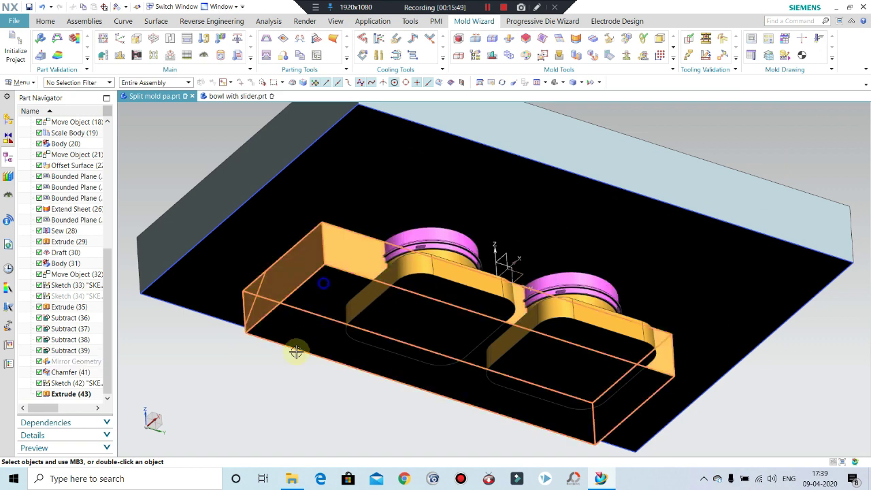
mouse_move(350, 274)
middle_down()
mouse_move(362, 284)
mouse_move(353, 277)
middle_up()
scroll(424, 272, up, 2)
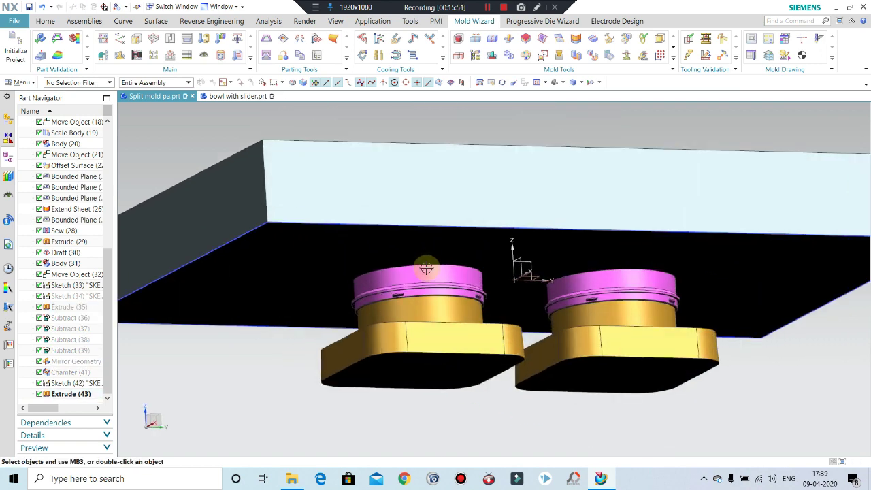
scroll(340, 134, up, 2)
scroll(120, 35, up, 10)
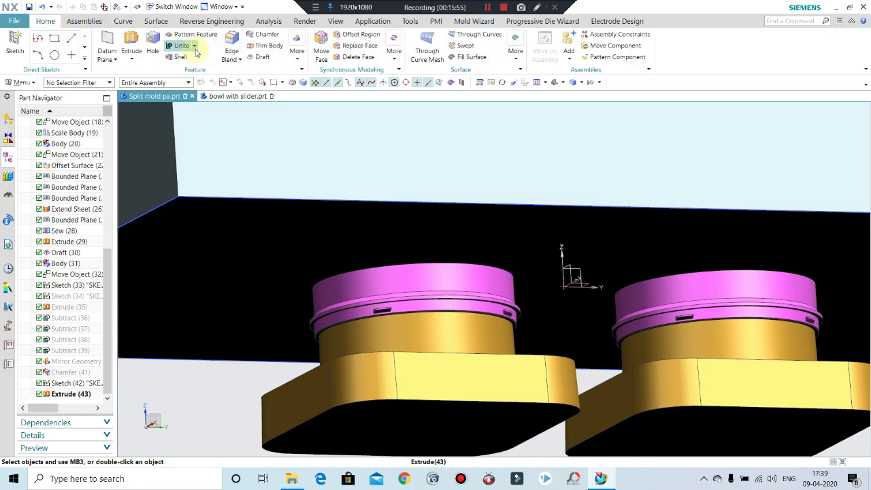
Subtract the left pink ring from the plate, keeping the ring body
click(189, 69)
click(402, 226)
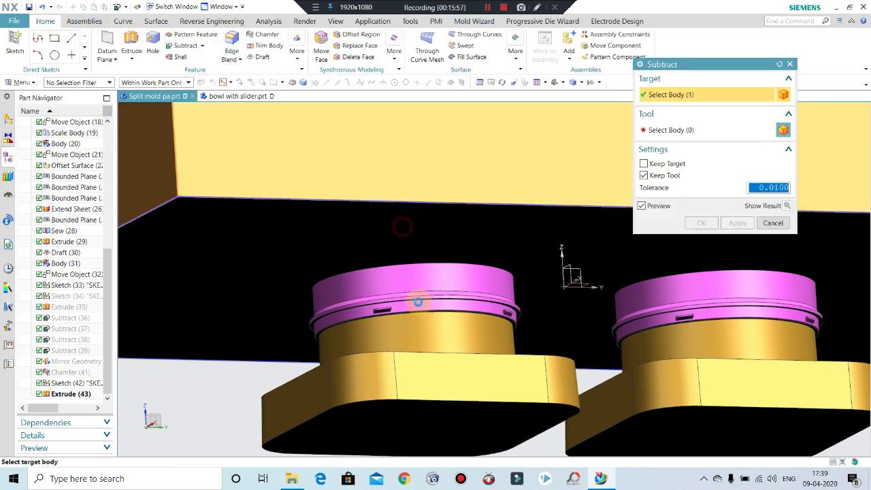
click(412, 284)
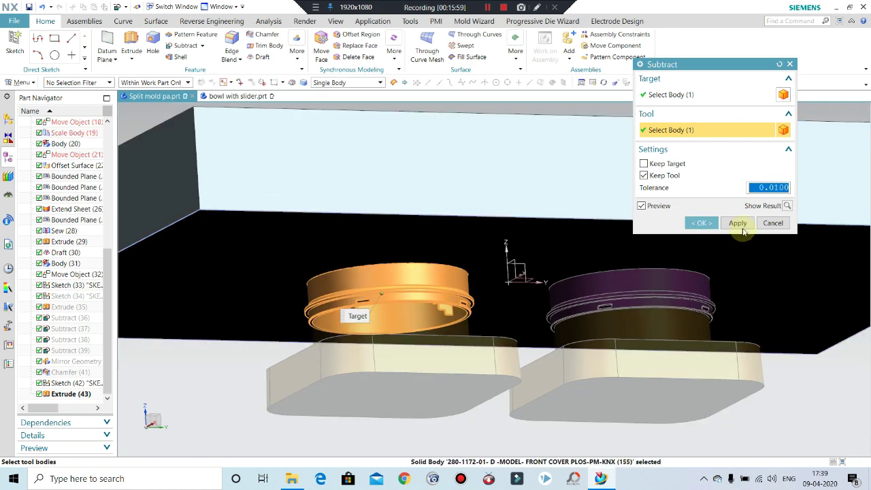
scroll(588, 253, up, 2)
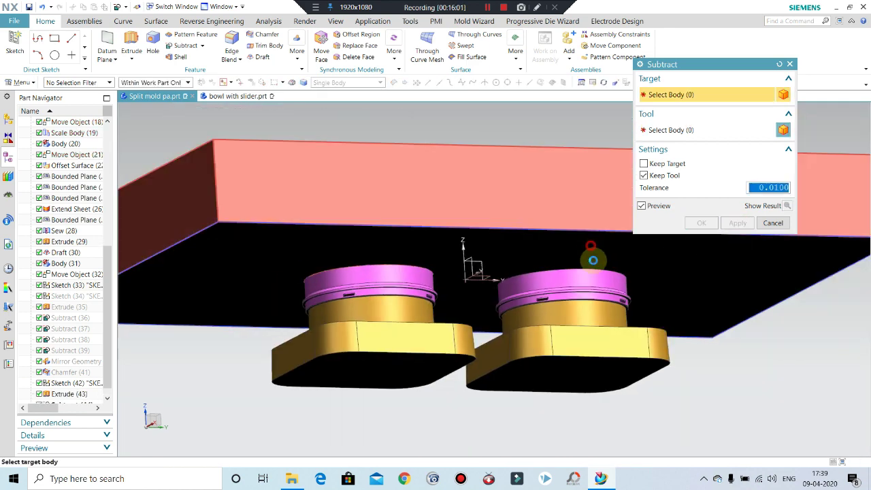
scroll(575, 283, up, 2)
scroll(599, 265, up, 2)
Subtract the right pink ring from the plate as well
click(728, 223)
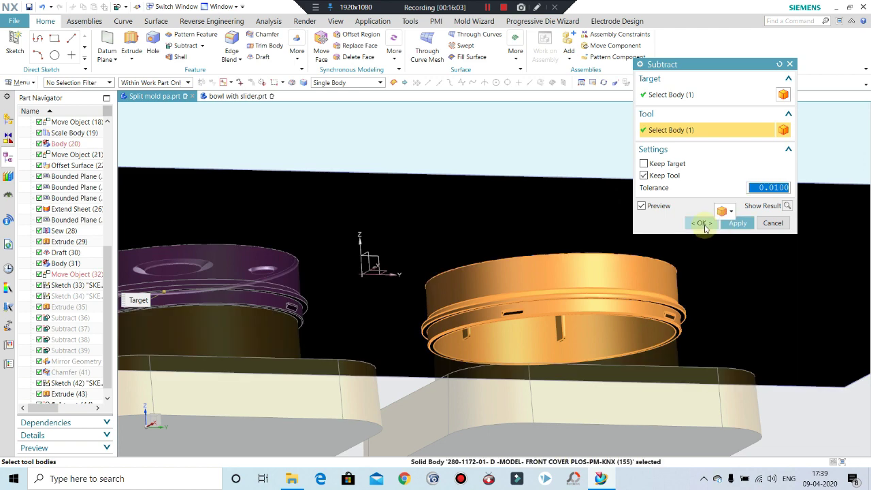
click(701, 223)
scroll(557, 220, down, 5)
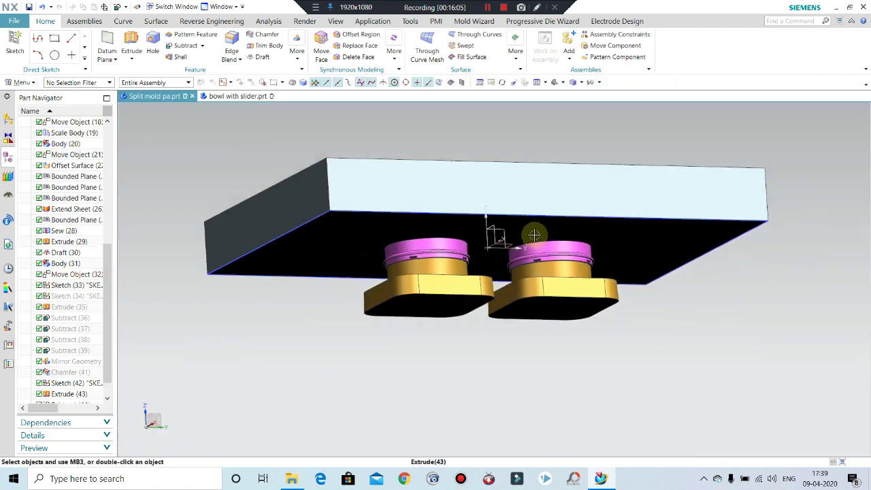
click(336, 21)
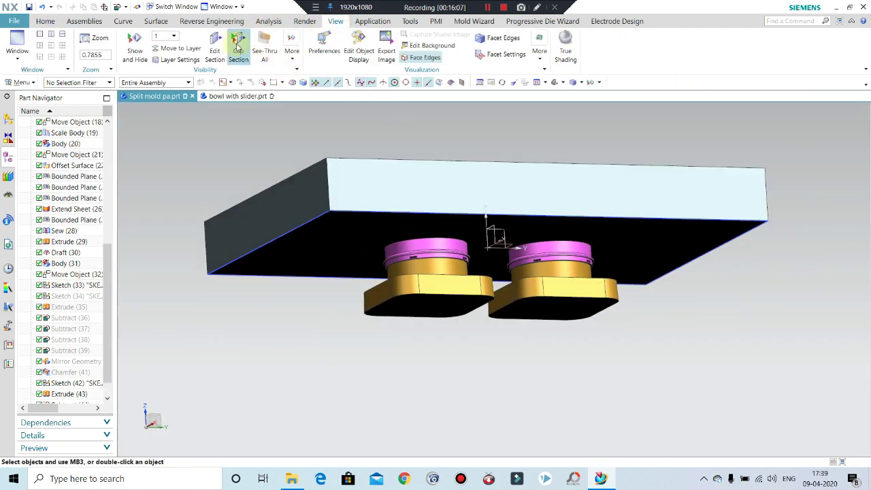
Create a section view cut along the X plane
click(214, 44)
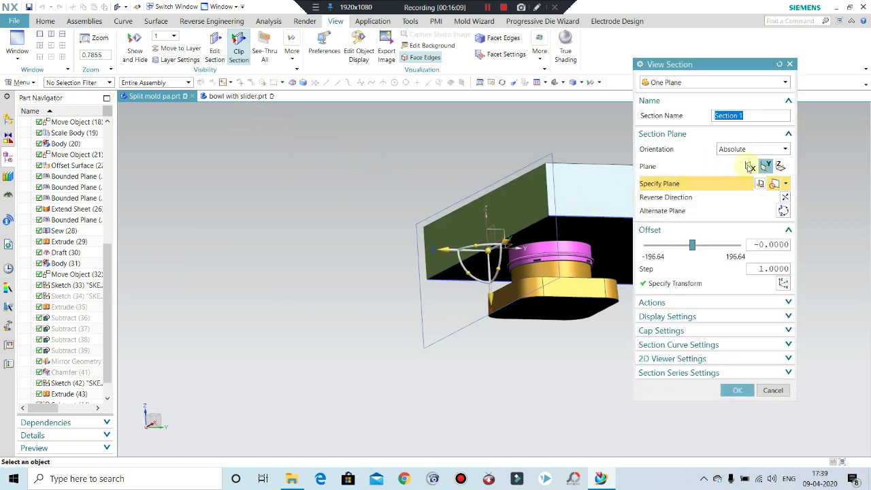
click(755, 167)
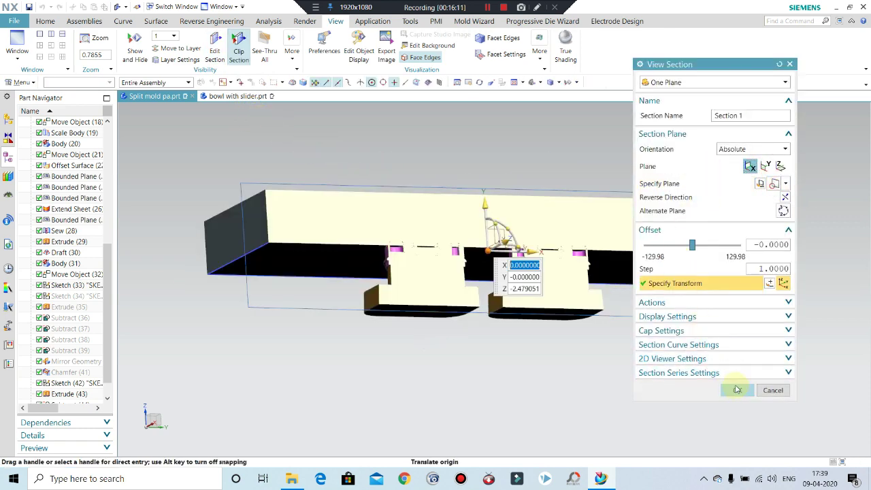
click(737, 390)
middle_drag(449, 284, 435, 306)
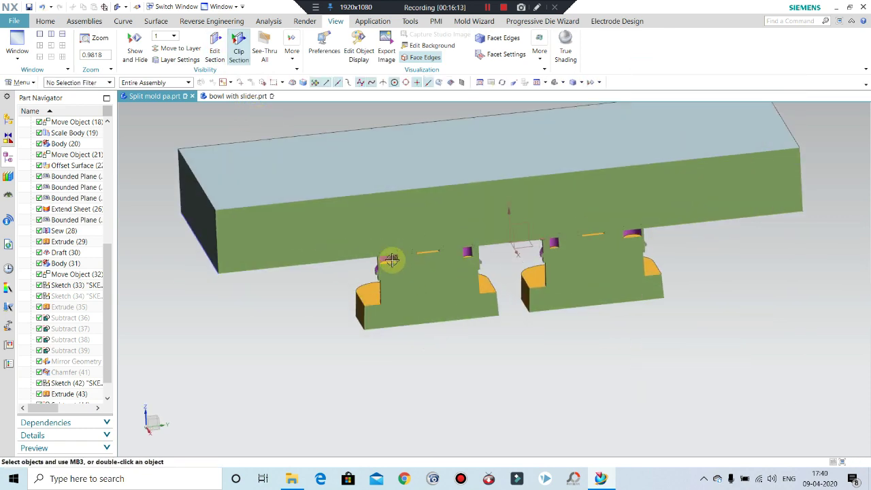
scroll(397, 253, up, 3)
Orbit and zoom to inspect the section through both mold bodies
middle_drag(396, 253, 431, 231)
scroll(437, 232, up, 4)
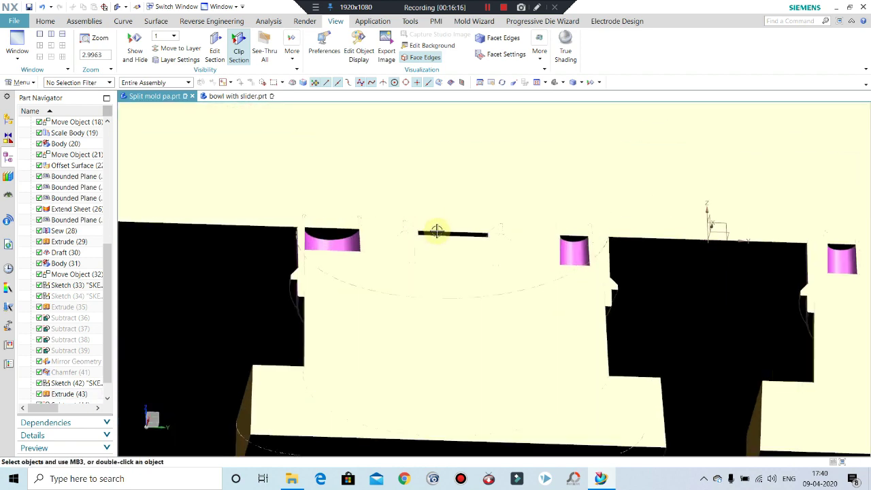
middle_drag(343, 120, 330, 157)
scroll(330, 157, down, 3)
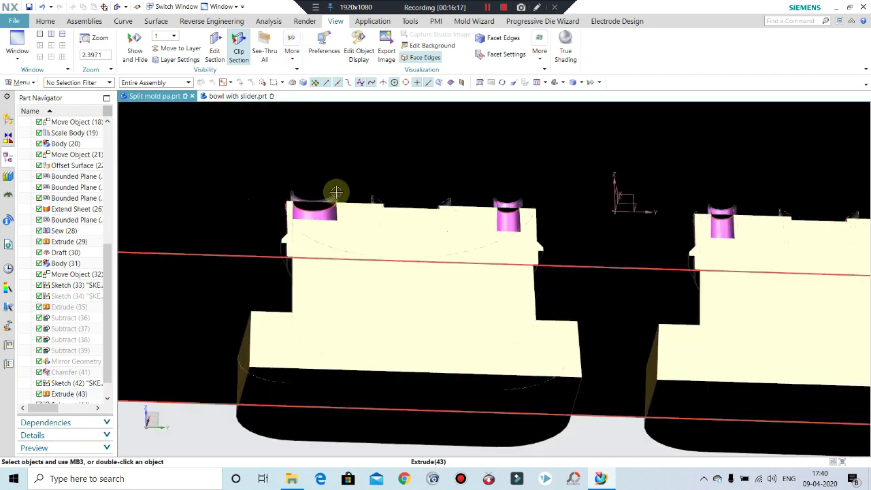
middle_drag(334, 189, 334, 202)
middle_drag(197, 247, 194, 255)
scroll(85, 350, down, 1)
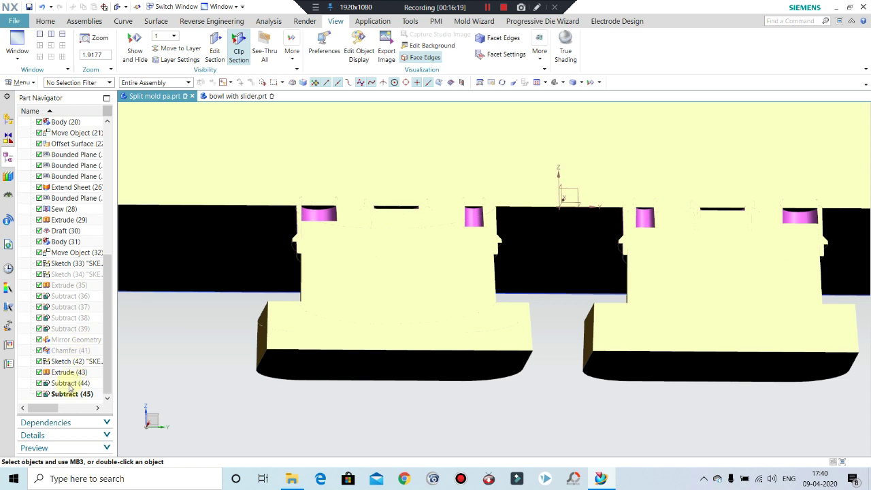
click(47, 21)
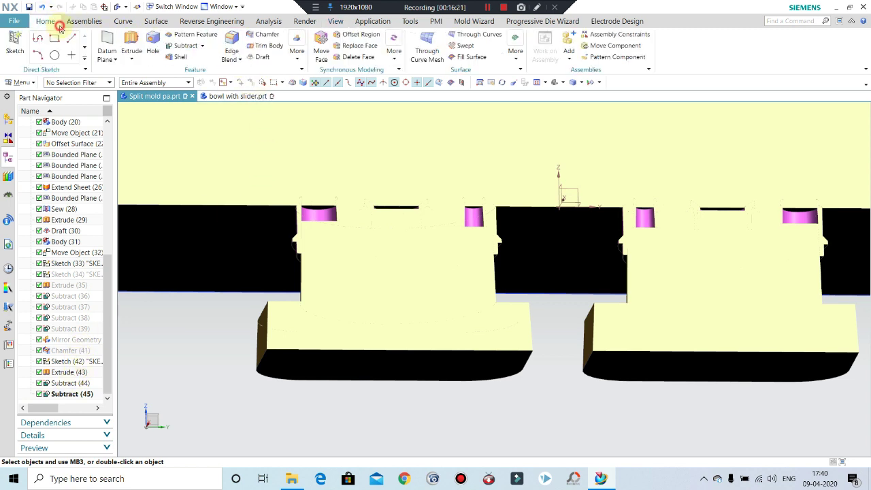
click(204, 49)
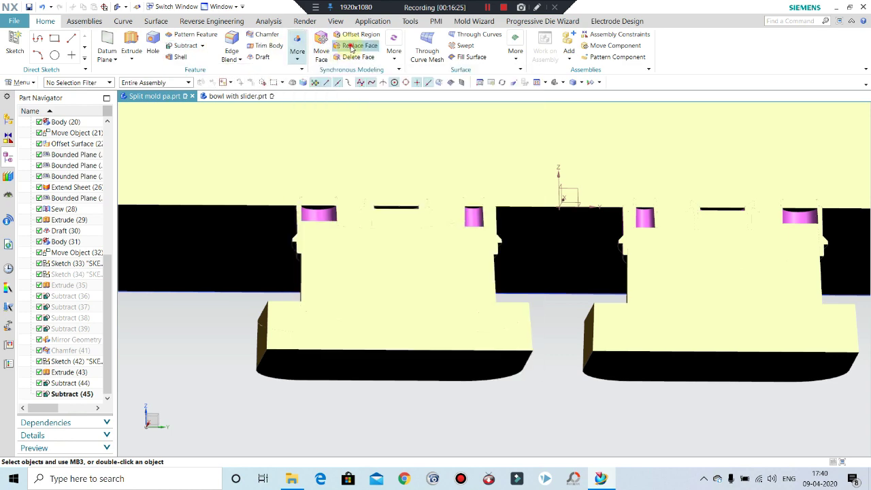
Replace the first pink slider-pocket face with its neighbouring face
click(359, 46)
scroll(314, 213, up, 2)
scroll(313, 213, up, 1)
scroll(312, 196, up, 1)
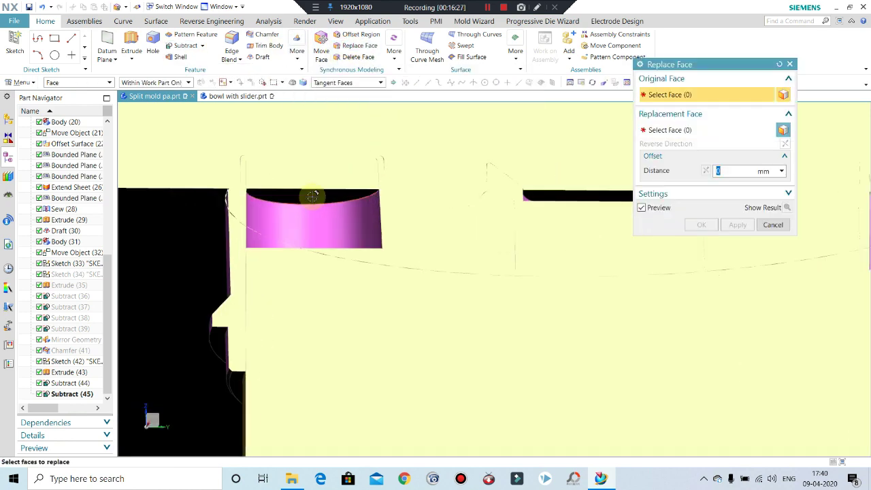
scroll(350, 132, down, 2)
middle_drag(353, 142, 347, 191)
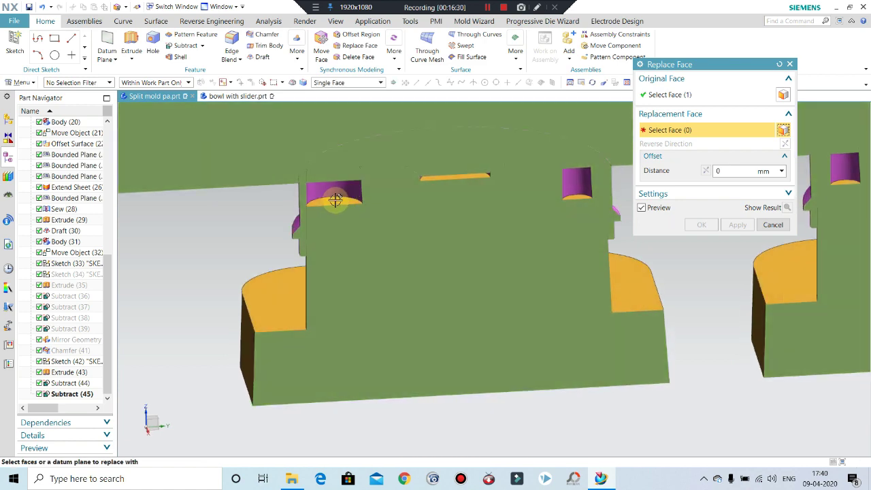
click(347, 192)
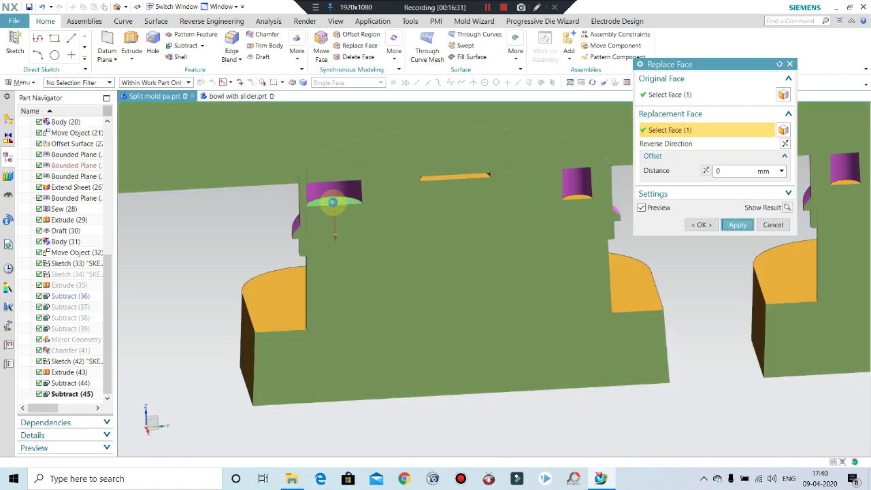
middle_click(361, 197)
Replace the second pink face with the adjacent slot face
scroll(433, 195, down, 2)
middle_drag(538, 203, 541, 160)
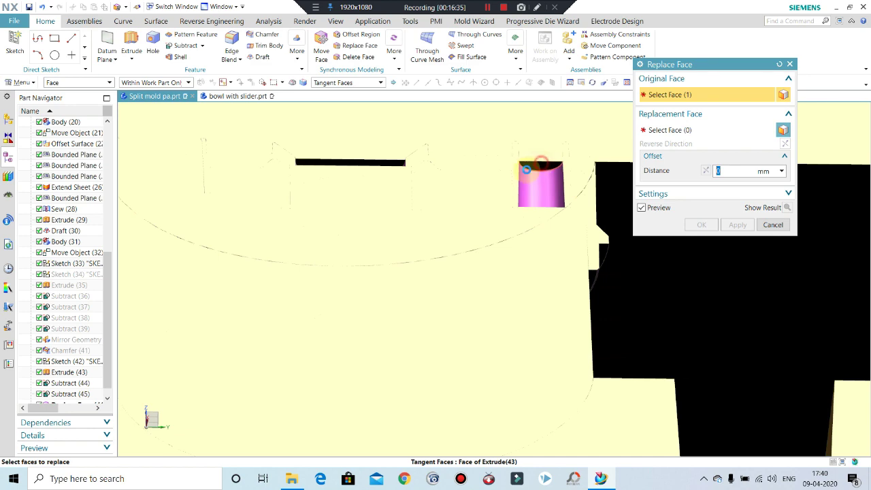
middle_click(541, 163)
mouse_move(541, 163)
middle_down()
mouse_move(539, 218)
mouse_move(540, 209)
mouse_move(496, 204)
mouse_move(424, 206)
mouse_move(420, 166)
mouse_move(406, 177)
mouse_move(415, 216)
middle_up()
scroll(406, 179, down, 3)
middle_click(412, 184)
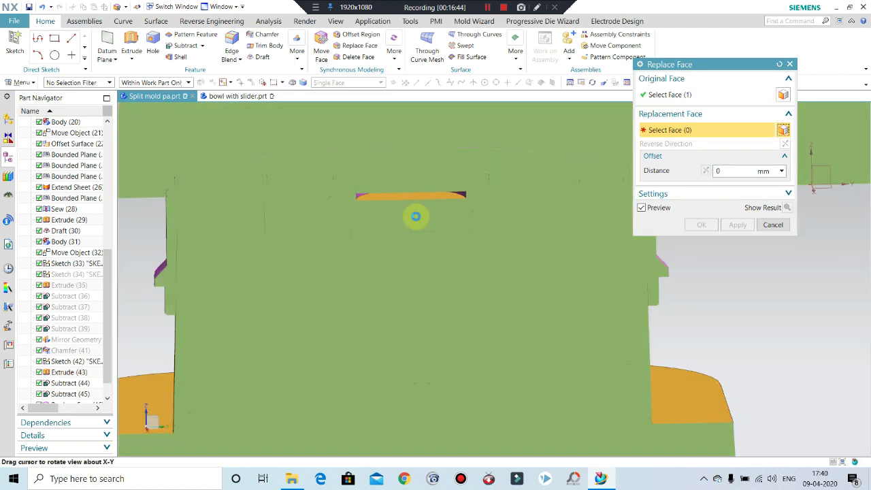
click(409, 197)
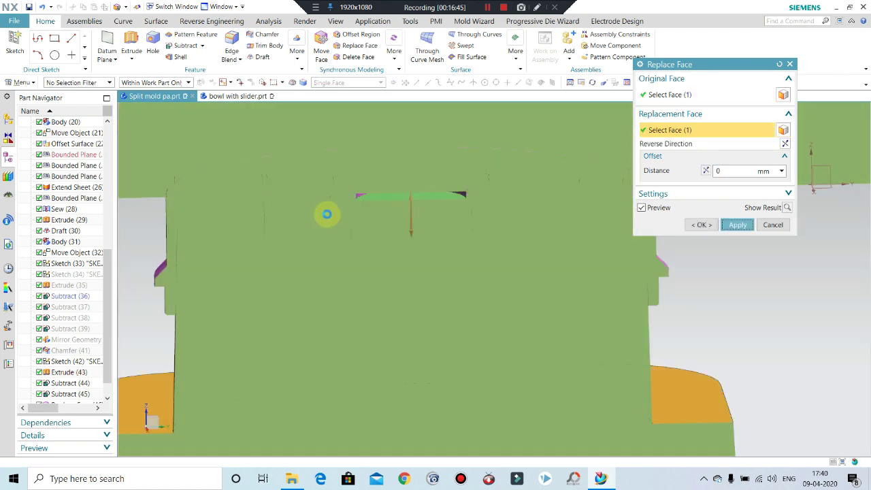
middle_click(270, 194)
Replace the third pink face with its adjacent face to close that gap
scroll(248, 185, up, 5)
scroll(248, 184, up, 2)
scroll(330, 196, down, 4)
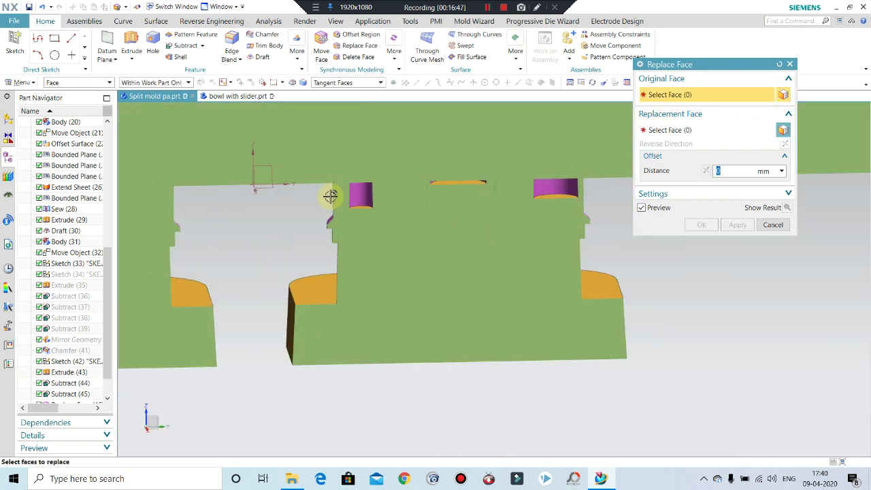
middle_drag(417, 244, 417, 221)
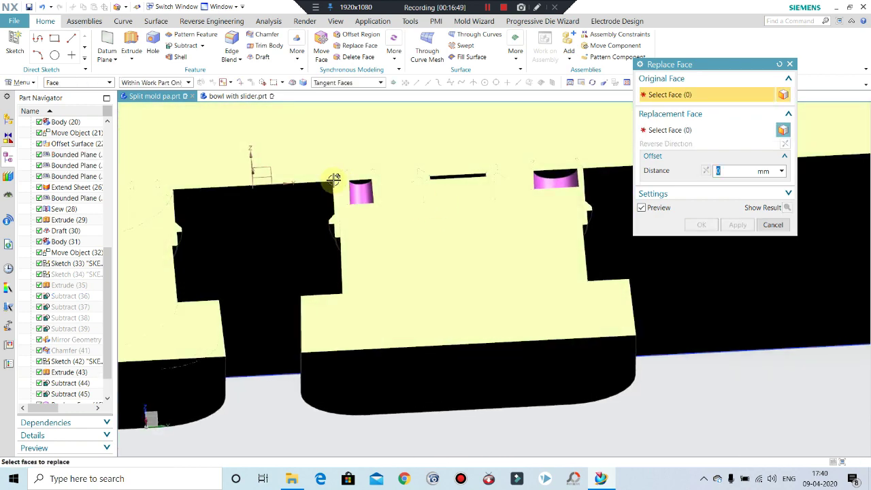
scroll(367, 189, down, 3)
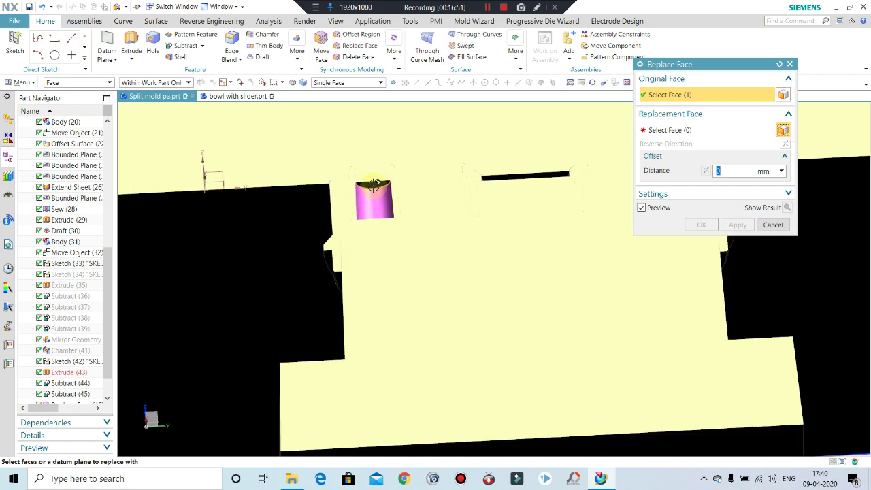
middle_click(373, 185)
scroll(373, 185, up, 2)
middle_drag(374, 187, 370, 205)
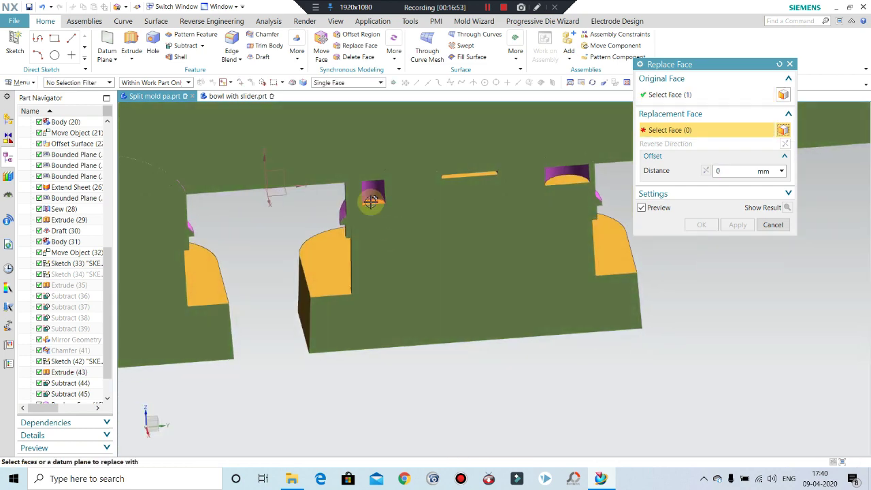
shift+click(395, 227)
Replace the remaining two pink faces with their neighbouring faces
scroll(401, 240, up, 1)
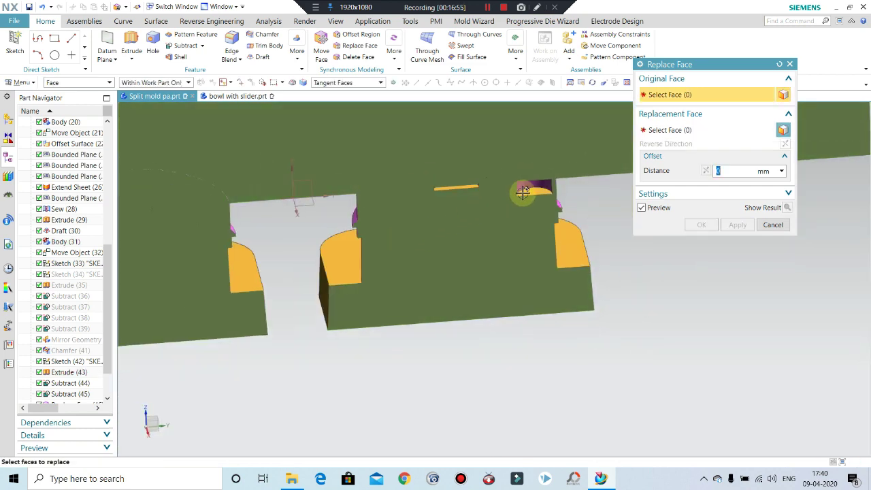
middle_drag(523, 192, 529, 169)
scroll(520, 208, down, 2)
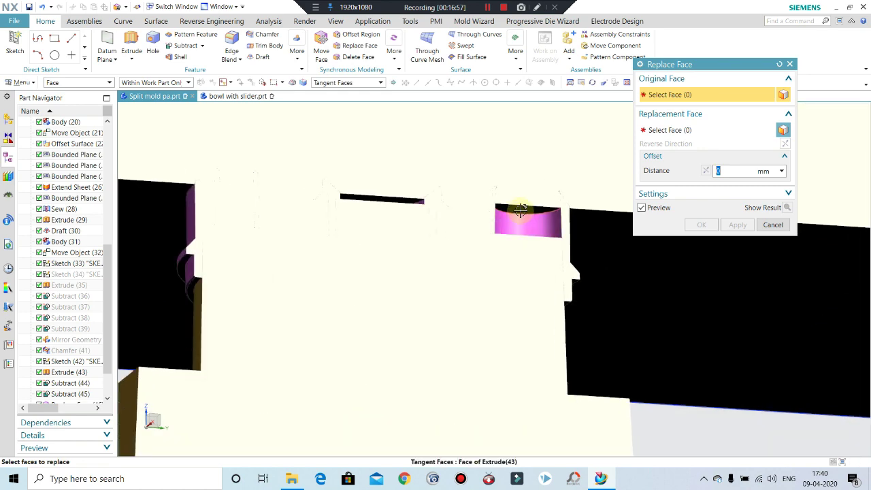
middle_click(513, 216)
middle_drag(506, 234, 529, 171)
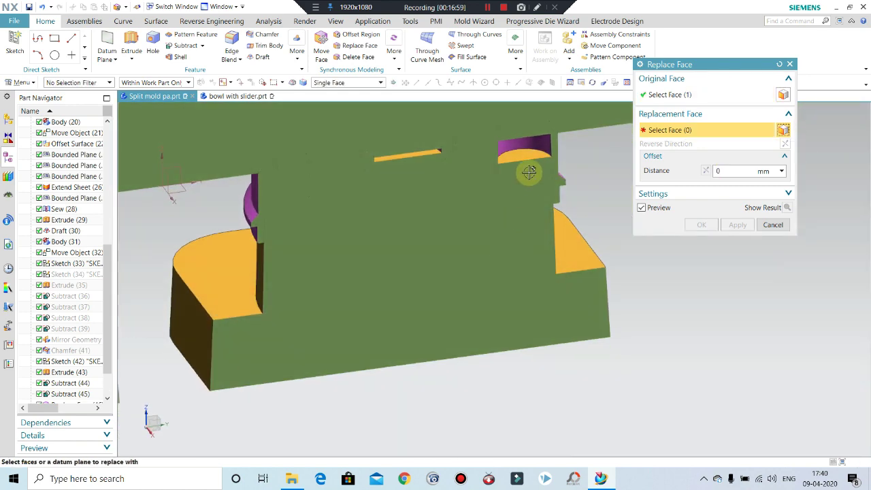
middle_click(506, 265)
mouse_move(443, 251)
middle_down()
mouse_move(427, 203)
mouse_move(424, 334)
mouse_move(445, 415)
mouse_move(447, 387)
middle_up()
scroll(428, 204, down, 2)
middle_click(432, 201)
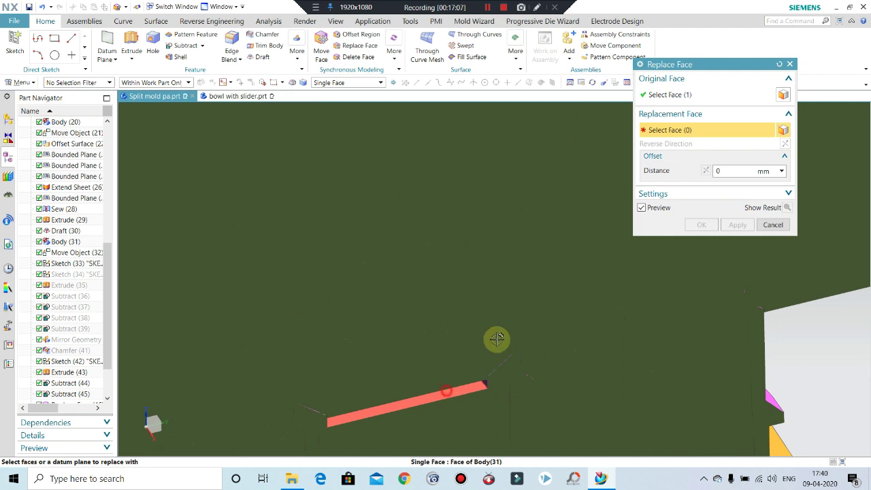
click(480, 387)
click(737, 224)
Close Replace Face and switch off the X-plane section clip to show the whole model
click(773, 224)
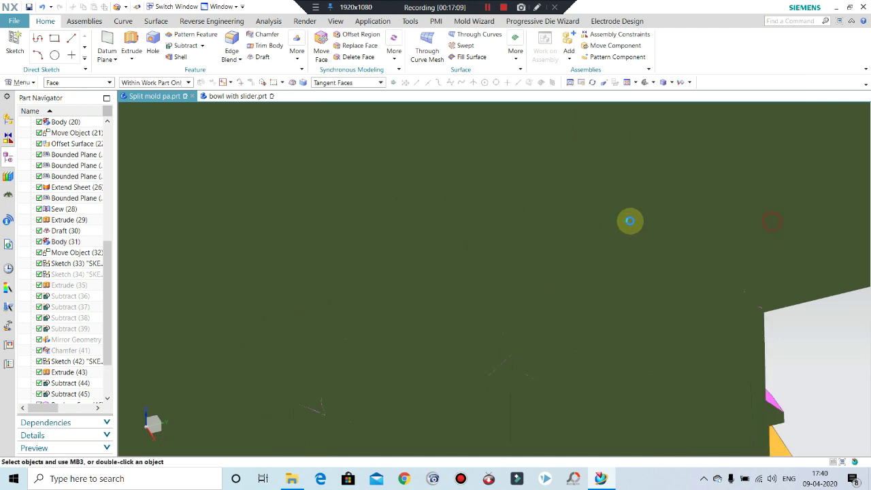
scroll(537, 177, down, 3)
scroll(519, 150, down, 2)
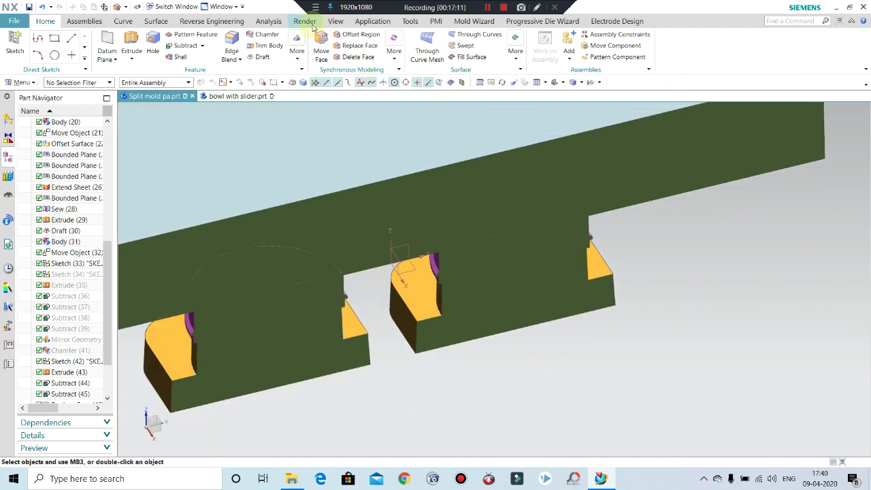
click(330, 23)
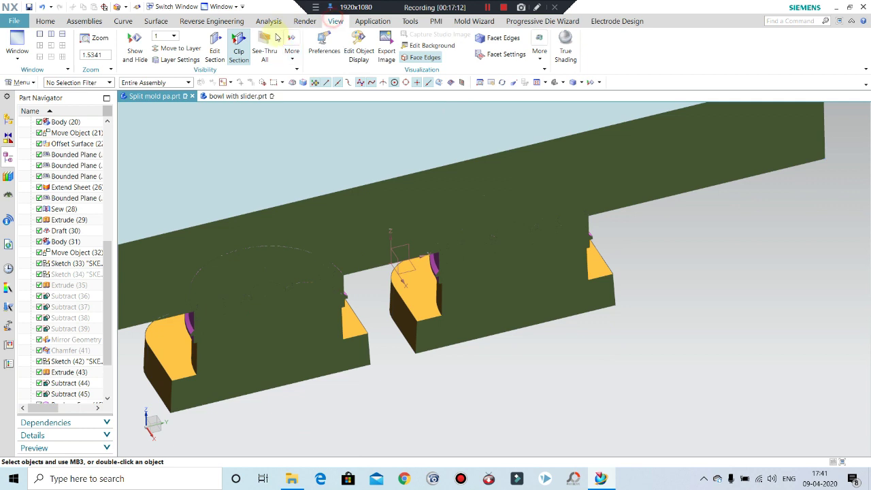
click(214, 48)
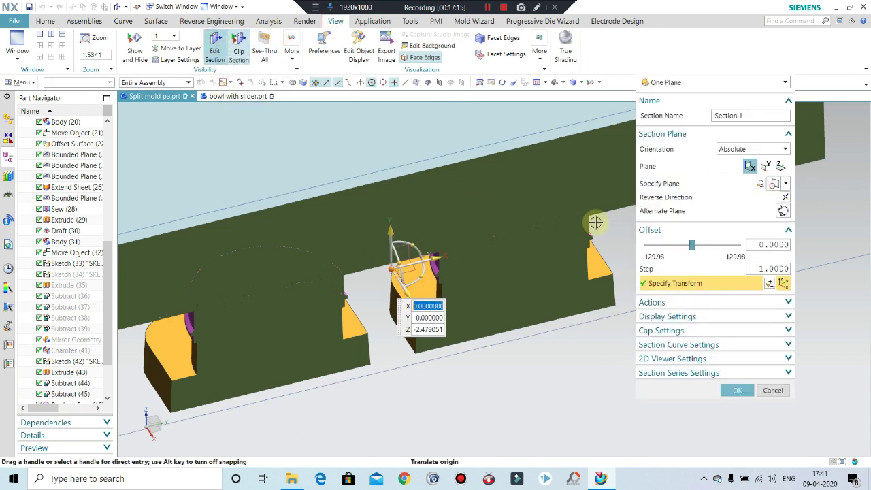
scroll(596, 223, down, 1)
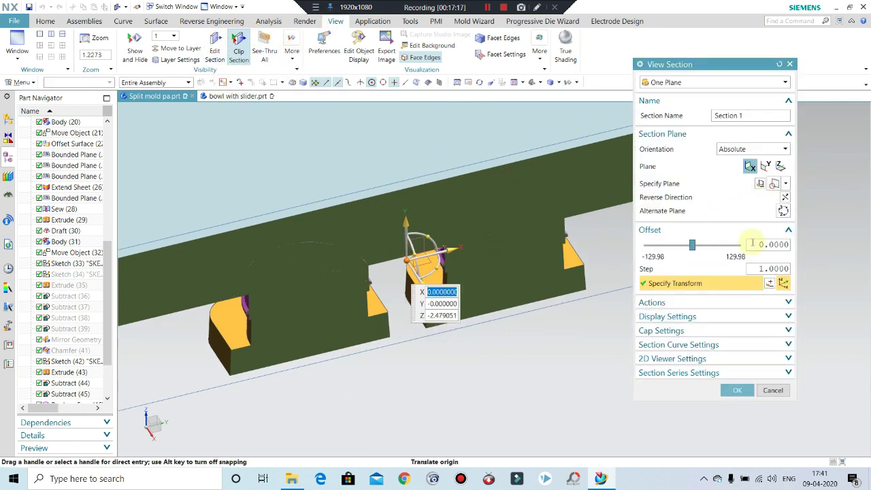
click(772, 390)
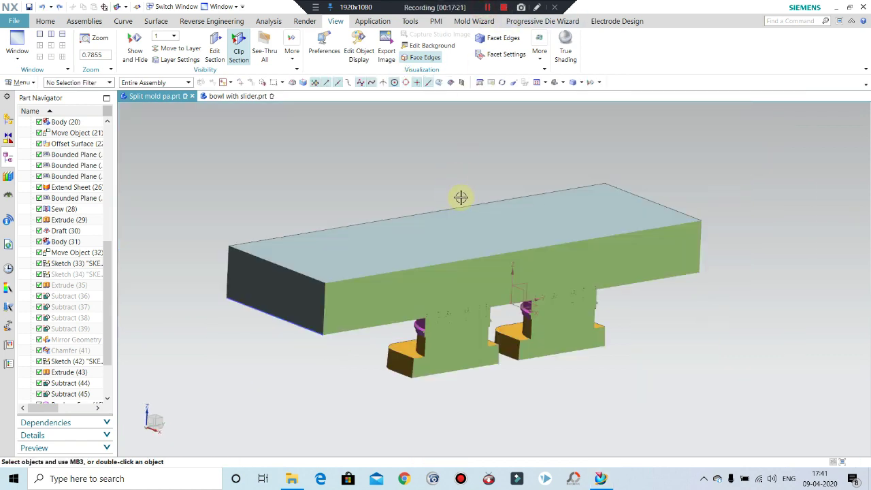
mouse_move(461, 196)
middle_down()
mouse_move(465, 212)
mouse_move(447, 238)
middle_up()
click(236, 42)
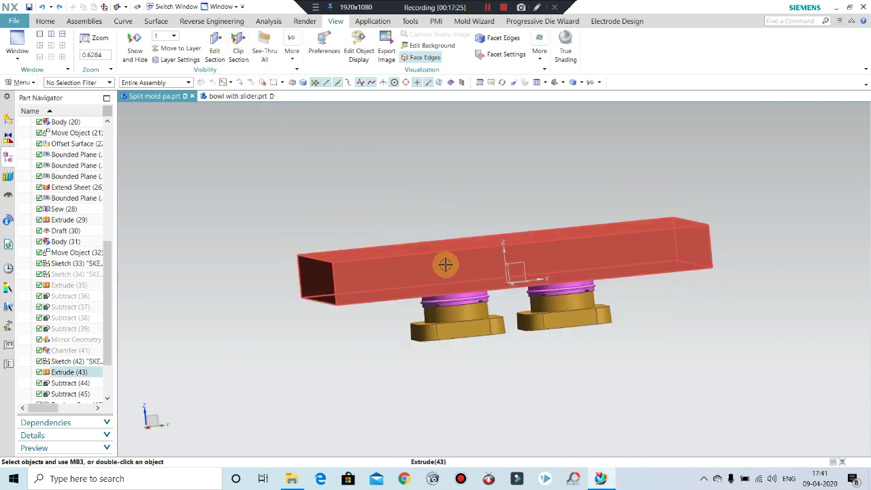
Hide the mold block, the right mold body and the left body's pink top
key(ctrl+b)
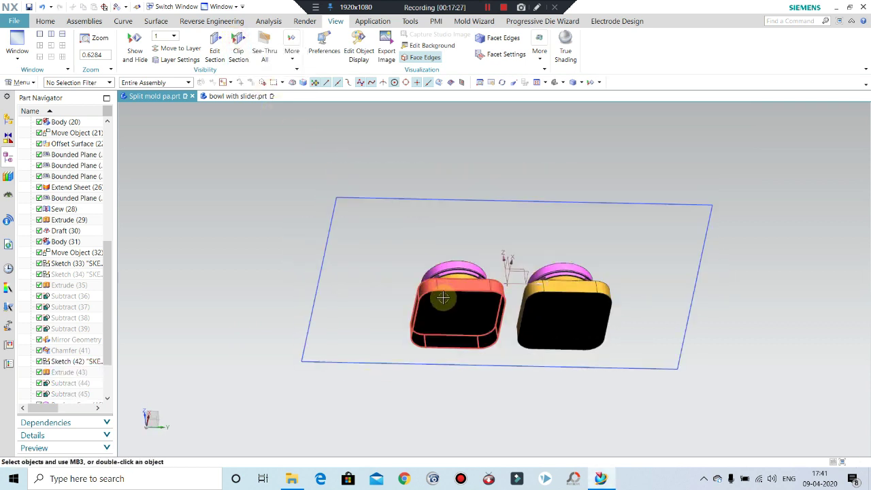
mouse_move(443, 298)
middle_down()
mouse_move(469, 351)
mouse_move(443, 258)
middle_up()
click(460, 295)
key(ctrl+b)
scroll(617, 247, up, 2)
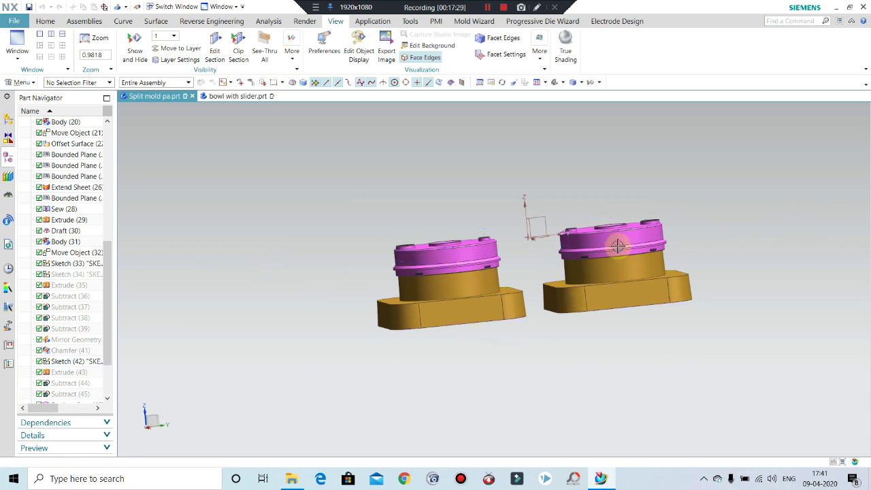
click(617, 246)
key(ctrl+b)
click(457, 262)
key(ctrl+b)
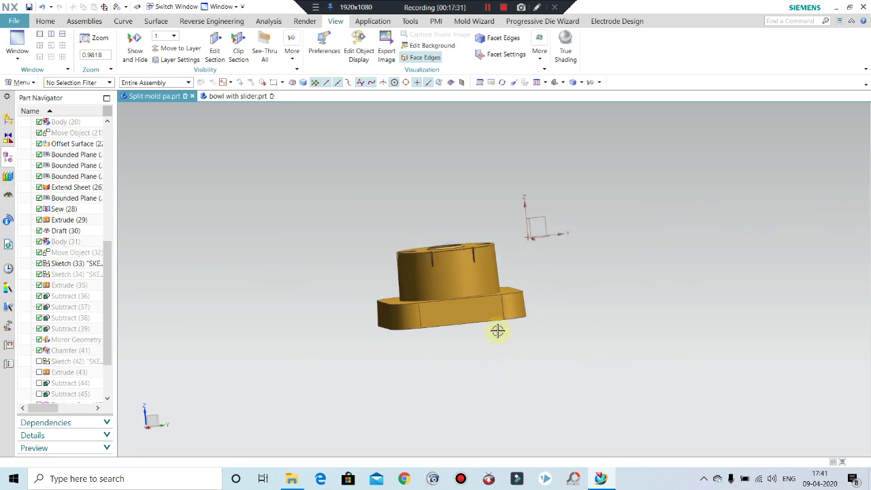
Show the mold block again, then unhide every body in the part
key(ctrl+shift+b)
key(ctrl+shift+k)
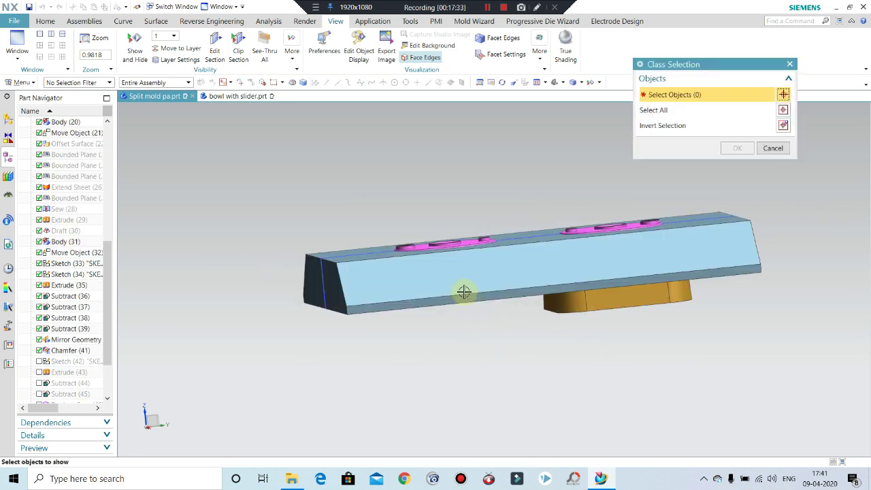
click(425, 268)
middle_click(742, 165)
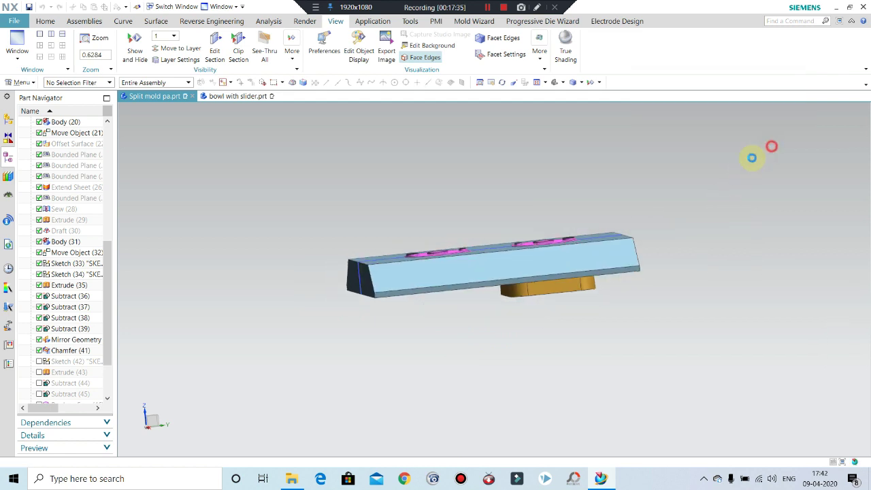
key(ctrl+shift+k)
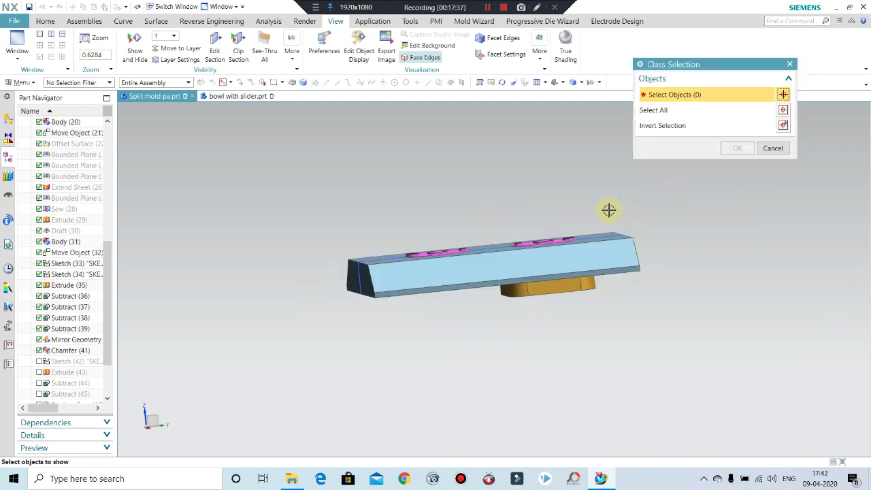
key(Escape)
key(ctrl+shift+b)
key(ctrl+shift+u)
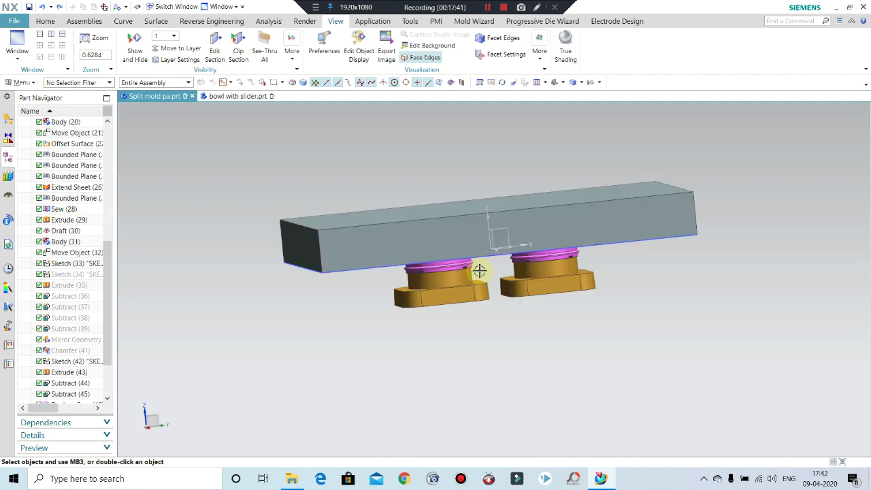
Hide the left and right orange slider bodies and view the pink bowl cavity top-down
middle_drag(453, 175, 445, 213)
scroll(423, 262, up, 1)
click(436, 286)
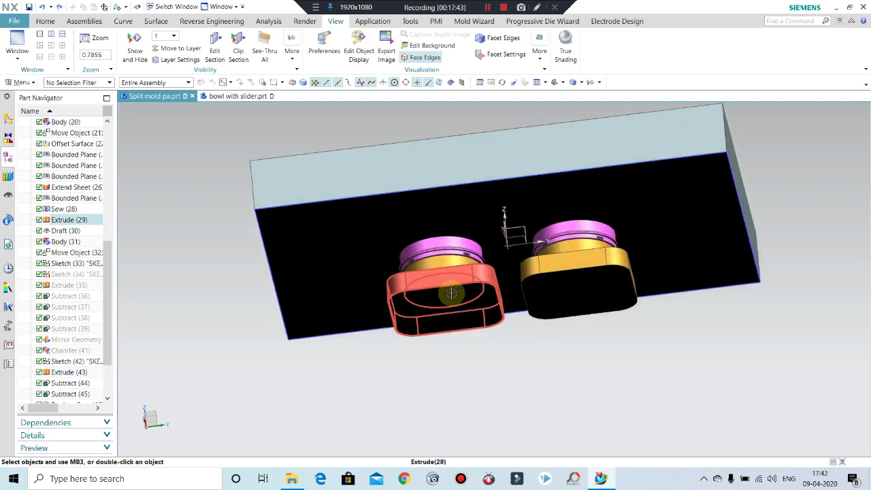
key(ctrl+b)
click(548, 297)
key(ctrl+b)
middle_drag(569, 252, 574, 220)
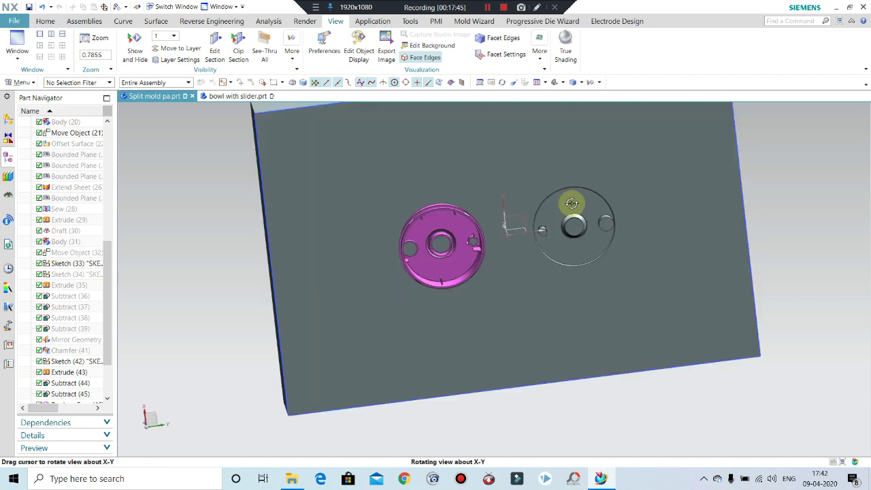
scroll(544, 211, up, 2)
middle_drag(497, 202, 503, 199)
scroll(402, 224, up, 3)
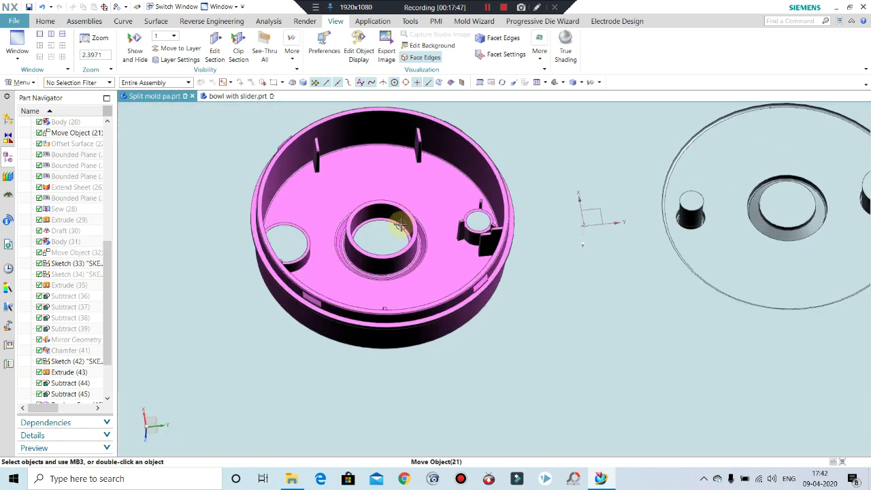
middle_drag(388, 234, 388, 258)
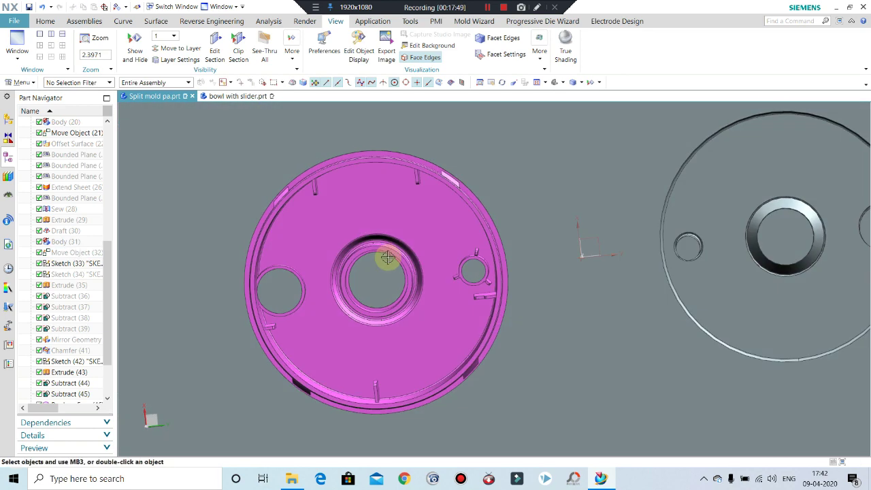
Check the hidden orange bodies, then hide the moved orange body too
key(ctrl+shift+k)
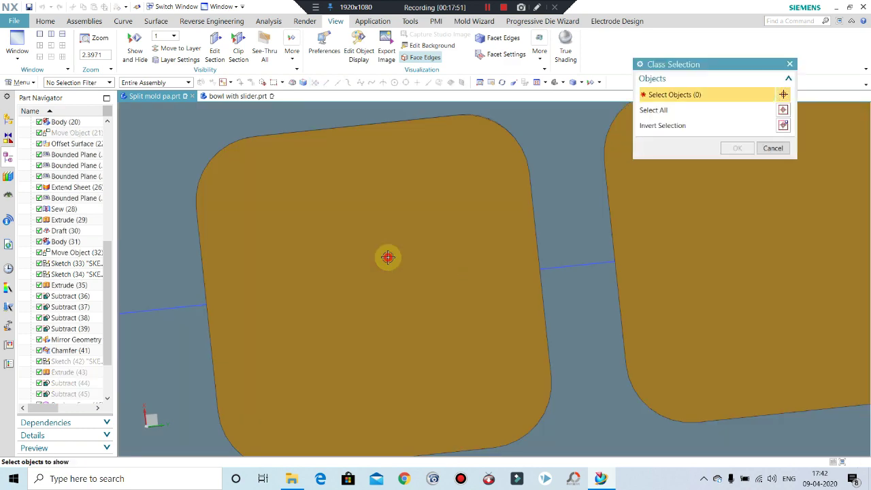
key(Escape)
mouse_move(416, 252)
middle_down()
mouse_move(433, 292)
mouse_move(424, 324)
mouse_move(391, 239)
middle_up()
middle_drag(396, 292, 394, 305)
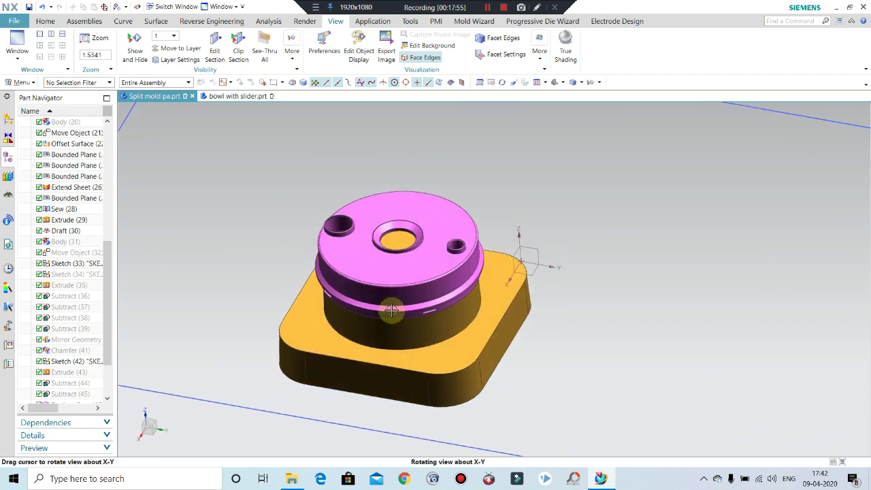
scroll(399, 235, up, 4)
key(ctrl+b)
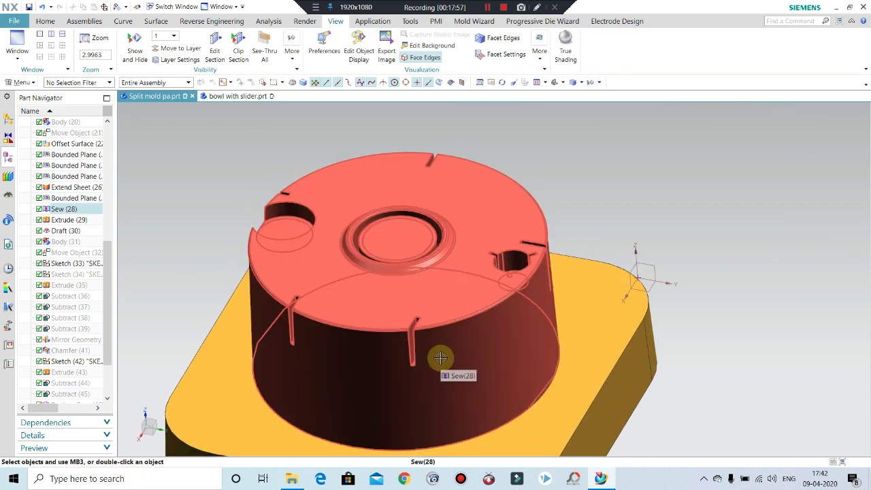
middle_drag(385, 317, 413, 304)
scroll(467, 286, down, 4)
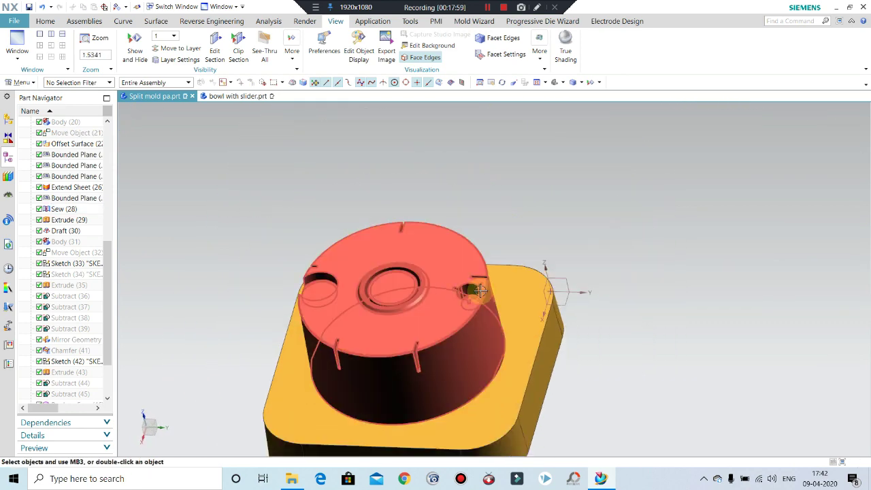
scroll(510, 283, down, 4)
middle_drag(510, 283, 521, 278)
Show the hidden base plate block again with Ctrl+Shift+K
key(ctrl+shift+k)
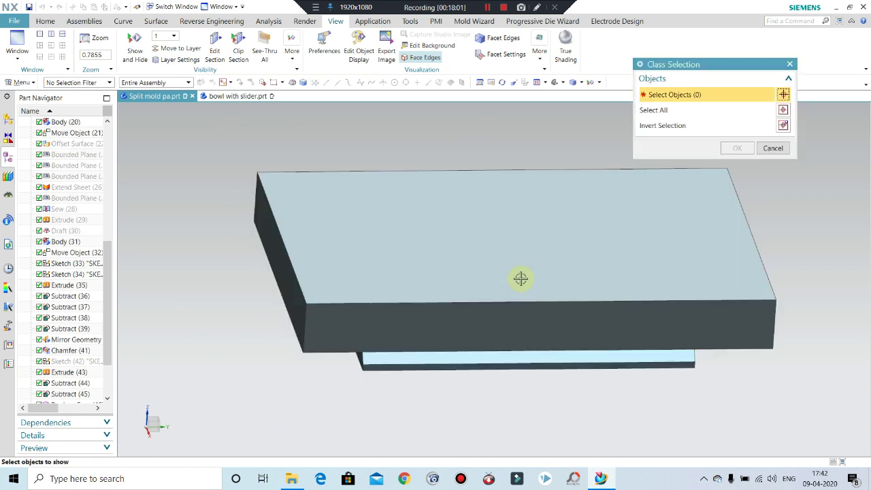
scroll(491, 294, down, 5)
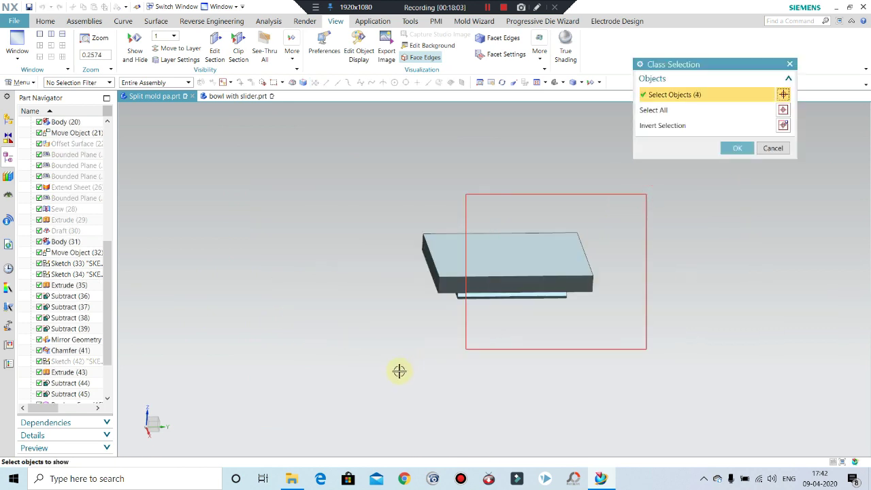
drag(381, 351, 392, 343)
middle_click(509, 286)
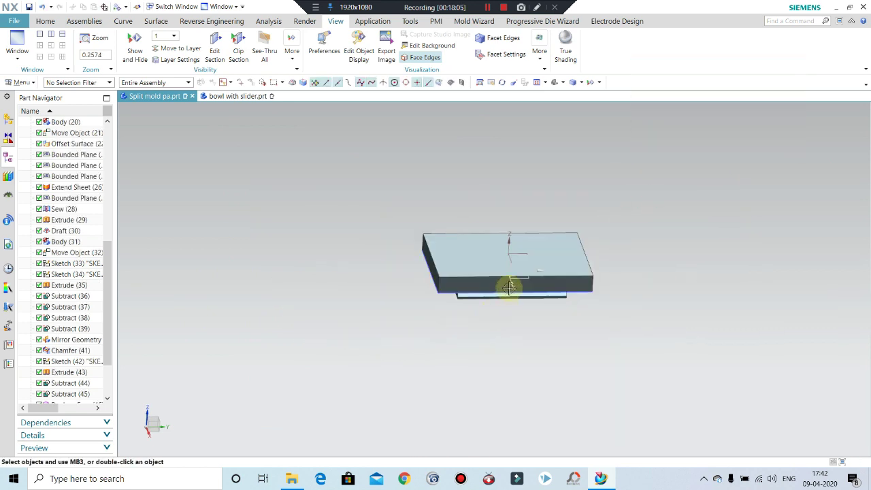
mouse_move(509, 285)
middle_down()
mouse_move(529, 287)
mouse_move(548, 250)
middle_up()
Colour the base plate block khaki through Edit Object Display
key(ctrl+j)
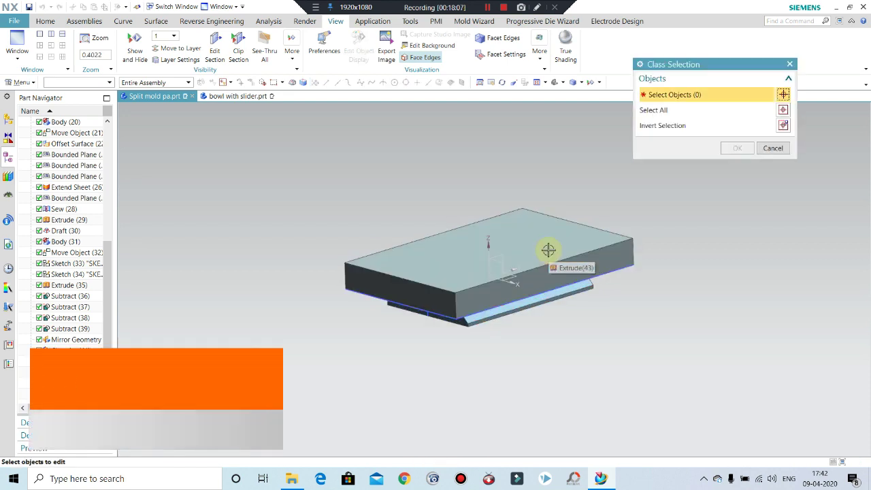
click(549, 250)
click(741, 144)
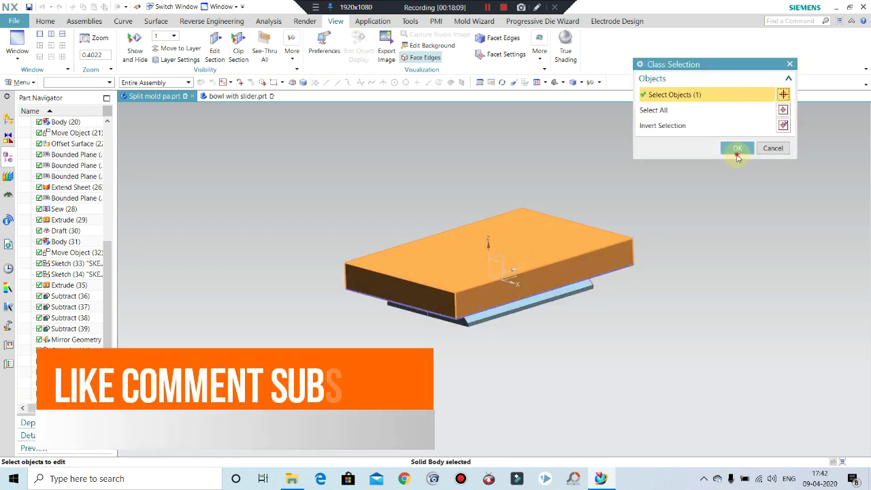
click(764, 132)
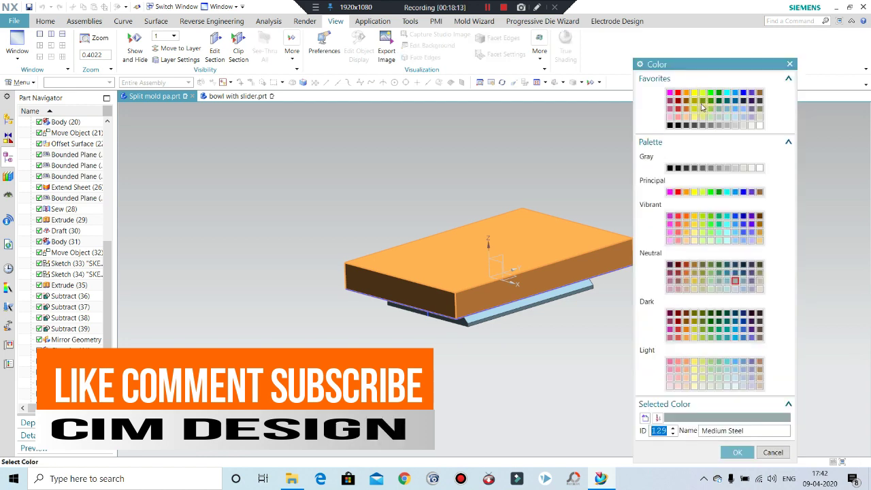
click(730, 453)
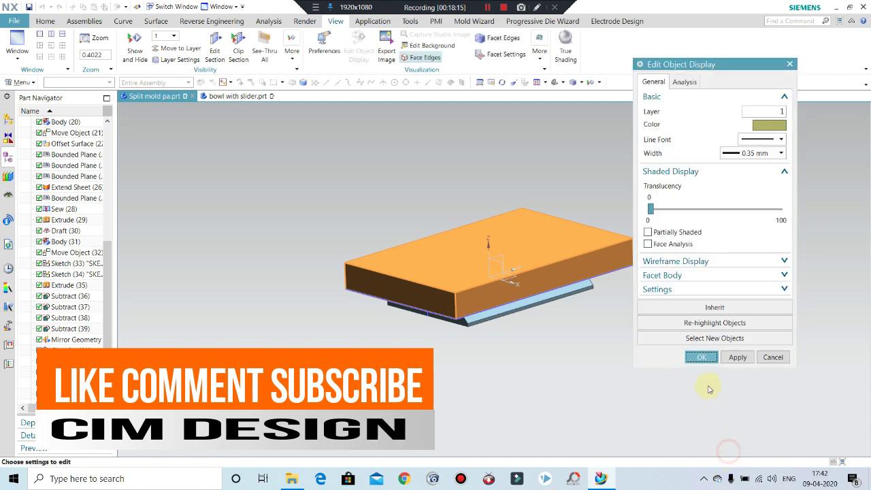
click(702, 358)
mouse_move(680, 350)
middle_down()
mouse_move(666, 255)
mouse_move(667, 272)
mouse_move(682, 189)
middle_up()
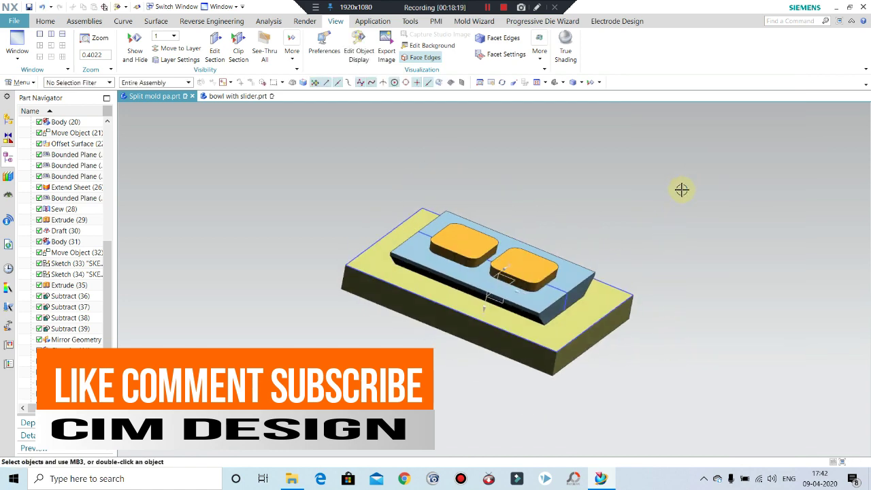
Move all the mold's curves to layer 100 using a curve-only selection filter
key(ctrl+j)
scroll(410, 208, down, 3)
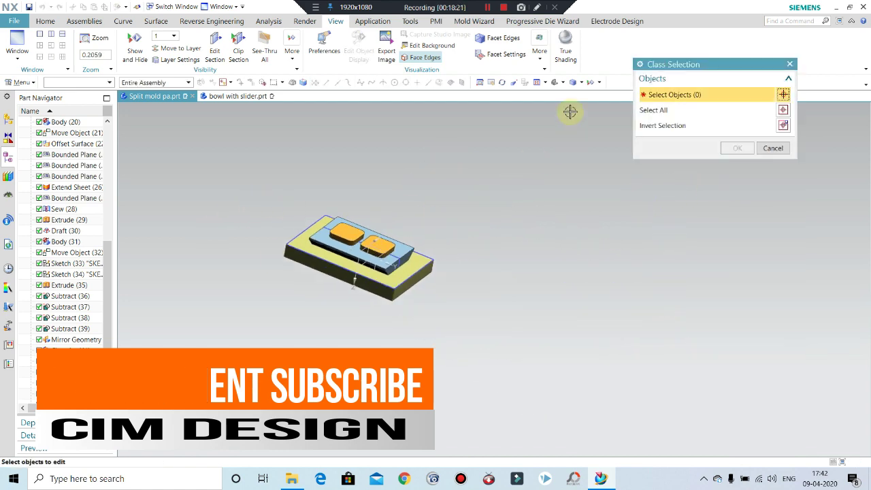
click(79, 83)
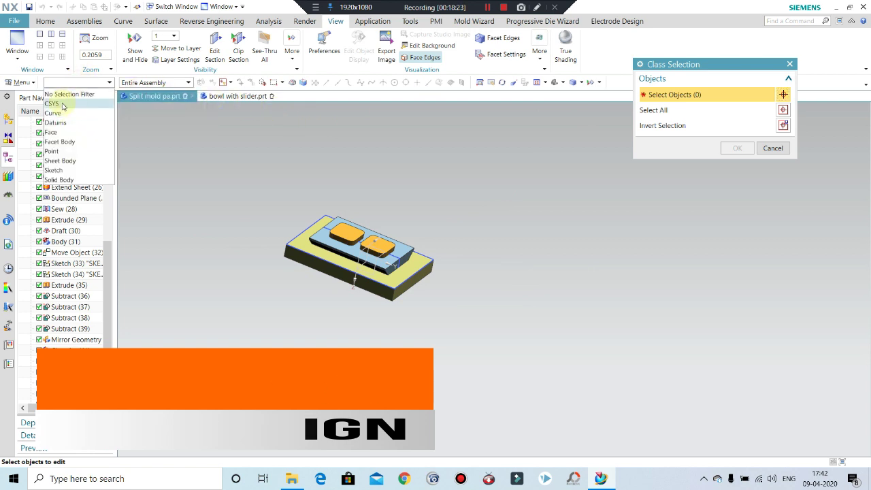
click(63, 113)
drag(517, 163, 251, 362)
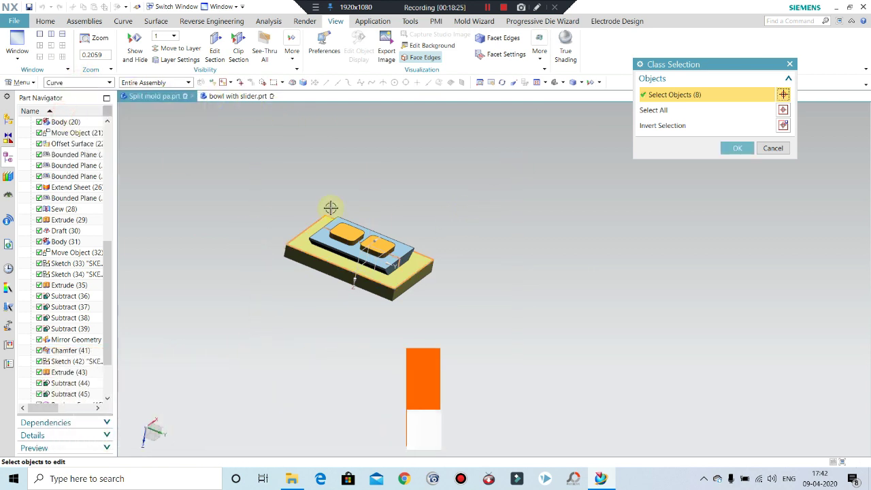
click(737, 148)
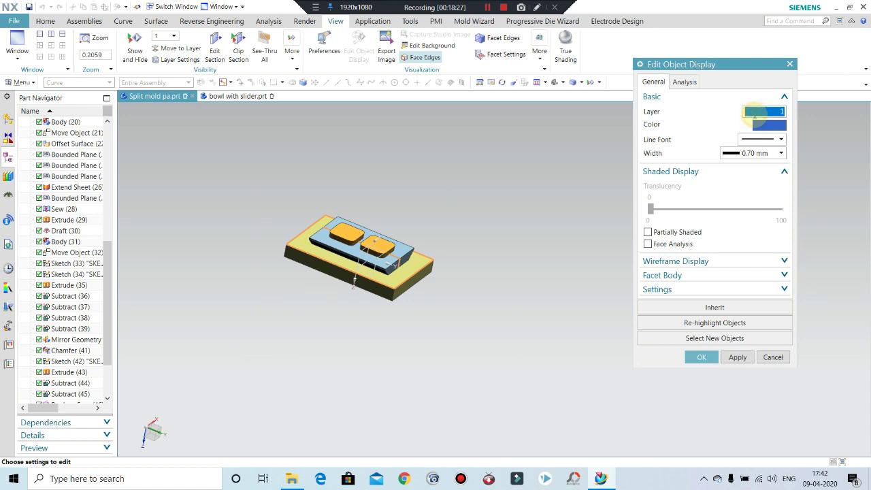
key(Return)
Orbit the mold to inspect it from top, side and underside views
mouse_move(408, 268)
middle_down()
mouse_move(521, 281)
mouse_move(317, 292)
mouse_move(336, 258)
mouse_move(351, 168)
mouse_move(404, 151)
mouse_move(375, 154)
mouse_move(360, 138)
mouse_move(403, 257)
mouse_move(414, 340)
mouse_move(422, 288)
mouse_move(420, 295)
mouse_move(472, 292)
mouse_move(426, 287)
middle_up()
scroll(404, 220, up, 3)
scroll(410, 219, up, 3)
middle_drag(410, 219, 404, 171)
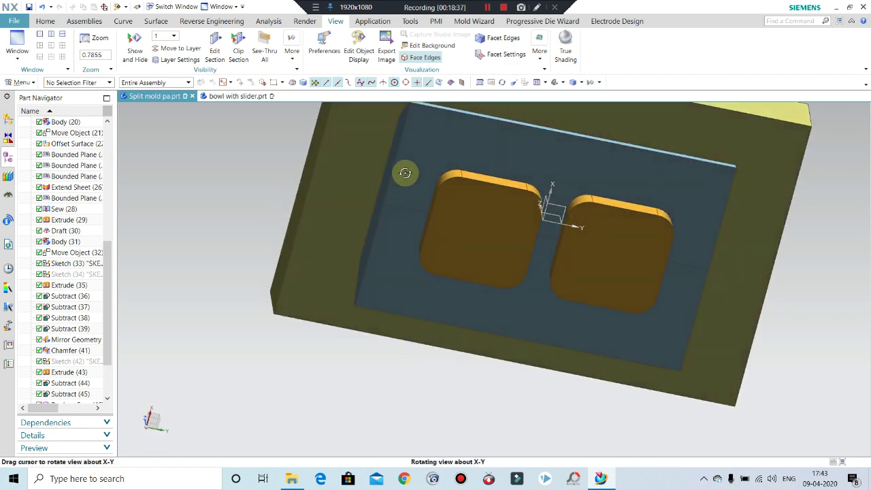
scroll(397, 215, down, 2)
mouse_move(396, 216)
middle_down()
mouse_move(395, 264)
mouse_move(422, 237)
middle_up()
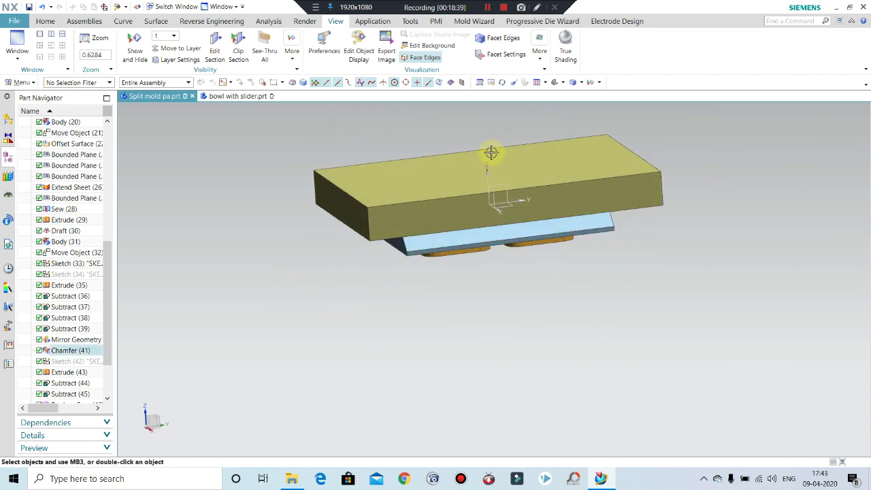
mouse_move(489, 152)
middle_down()
mouse_move(476, 130)
mouse_move(508, 243)
mouse_move(558, 183)
mouse_move(430, 238)
mouse_move(443, 251)
mouse_move(463, 210)
mouse_move(460, 159)
mouse_move(483, 230)
middle_up()
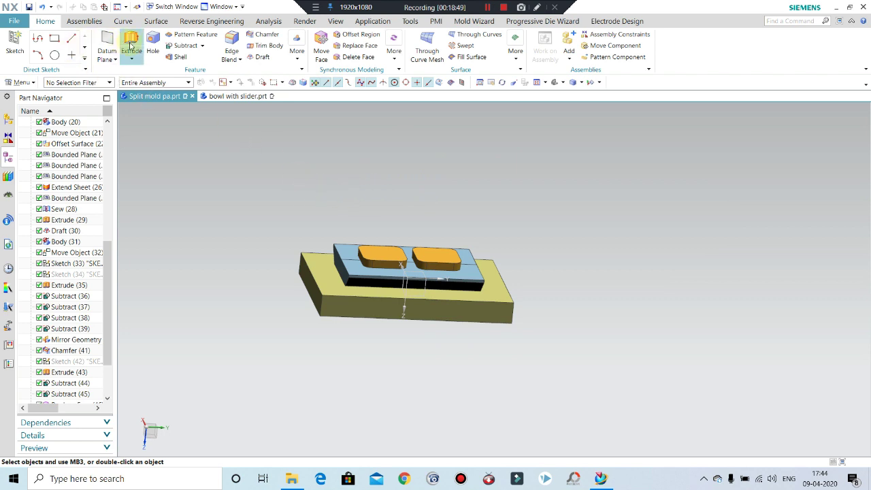
mouse_move(461, 366)
middle_down()
mouse_move(453, 412)
mouse_move(464, 476)
mouse_move(515, 373)
middle_up()
Start a sketch on the base plate's top face
key(F8)
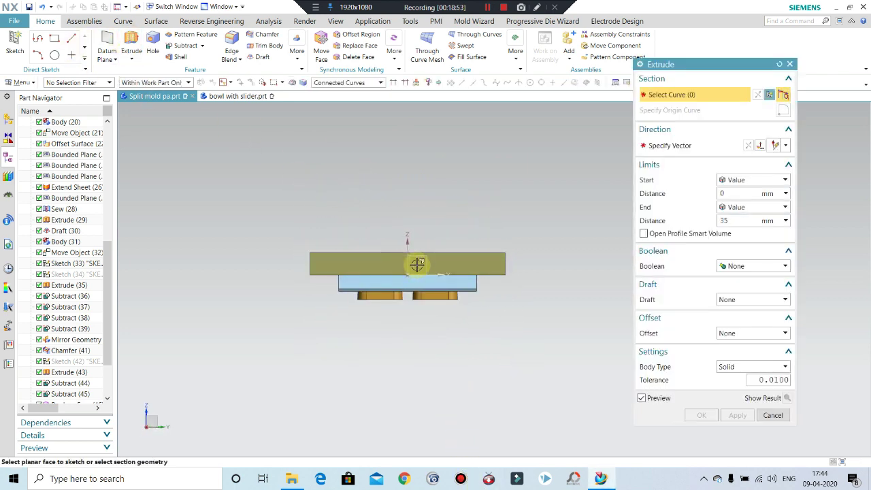
scroll(412, 264, up, 4)
mouse_move(406, 318)
middle_down()
mouse_move(414, 351)
mouse_move(402, 306)
middle_up()
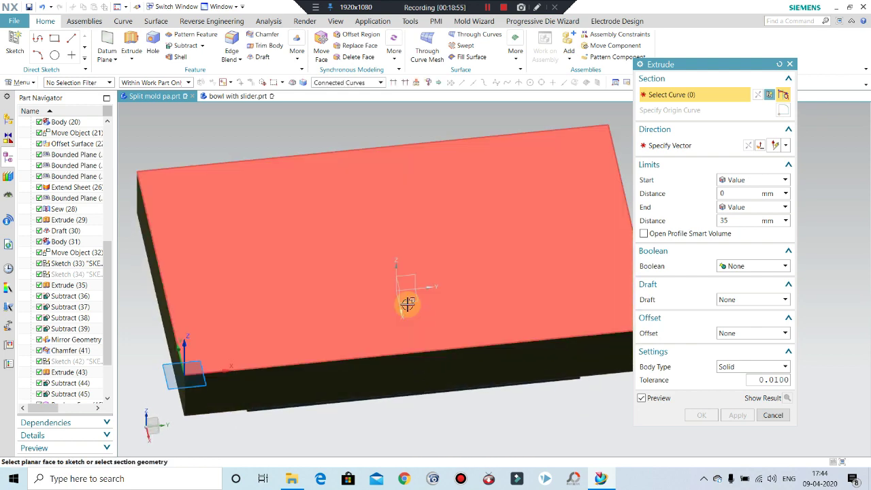
click(412, 302)
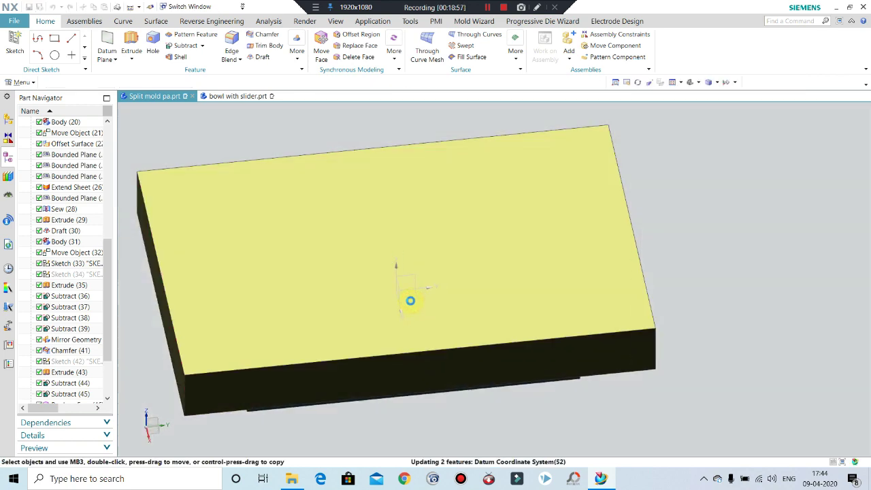
key(Escape)
scroll(457, 272, down, 3)
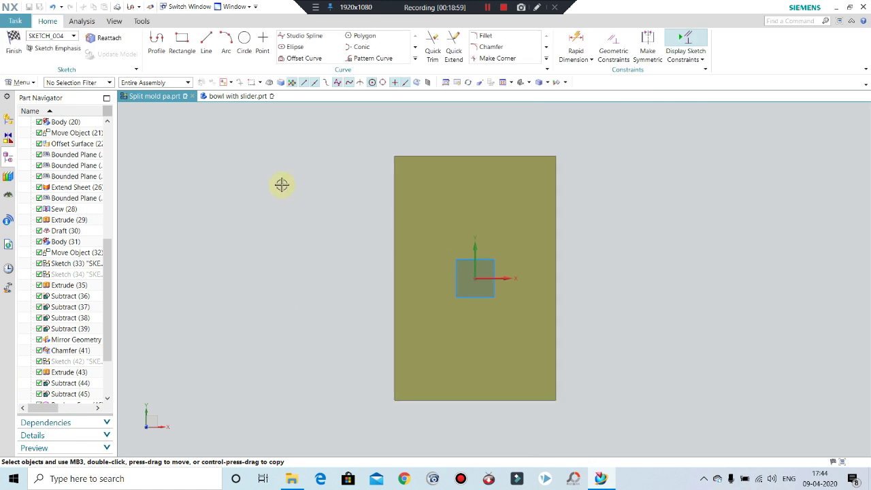
Project the plate's four face edges into the sketch and finish it
click(413, 60)
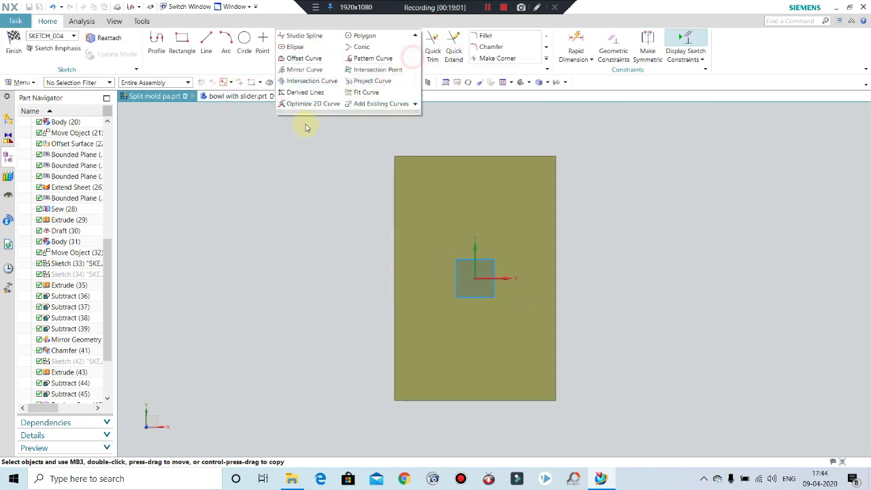
click(367, 81)
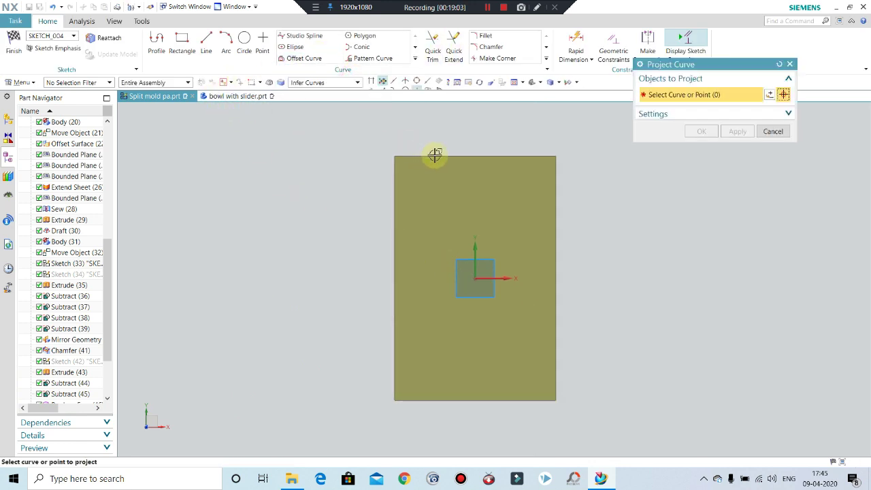
click(392, 227)
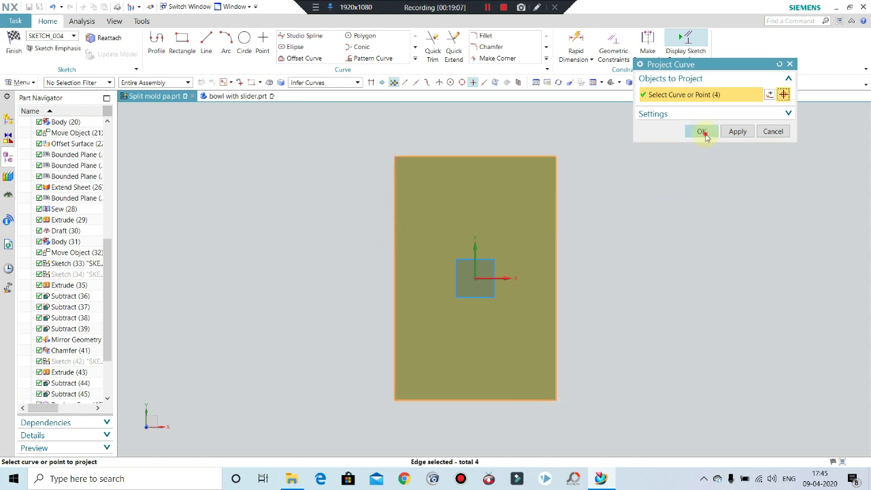
click(703, 132)
mouse_move(606, 170)
middle_down()
mouse_move(573, 236)
mouse_move(579, 224)
middle_up()
key(ctrl+q)
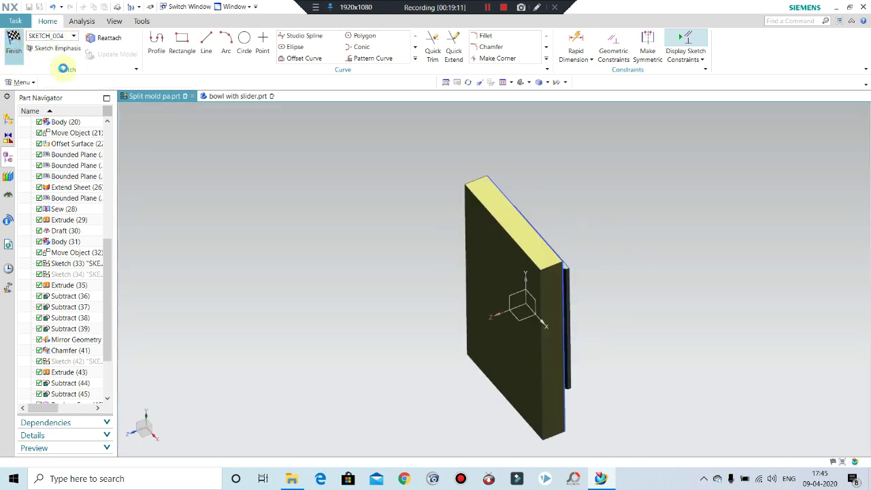
Extrude the projected outline 80 mm upward with reversed direction
key(x)
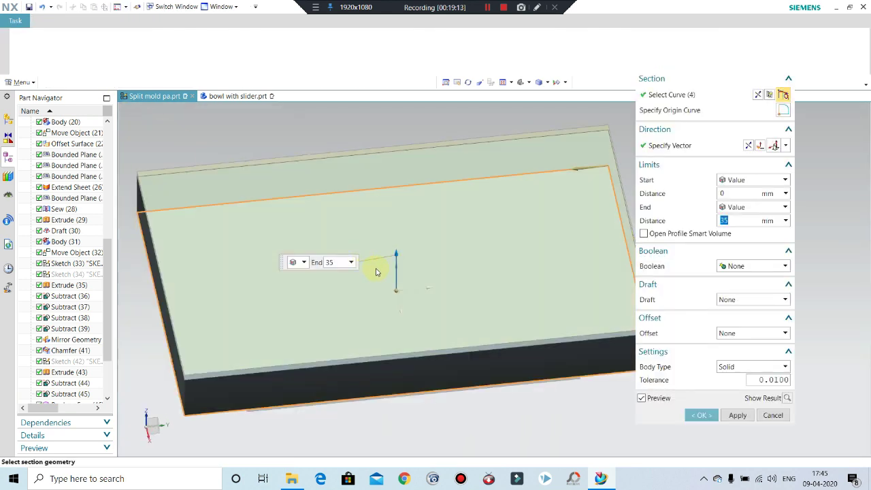
scroll(376, 272, down, 3)
click(748, 145)
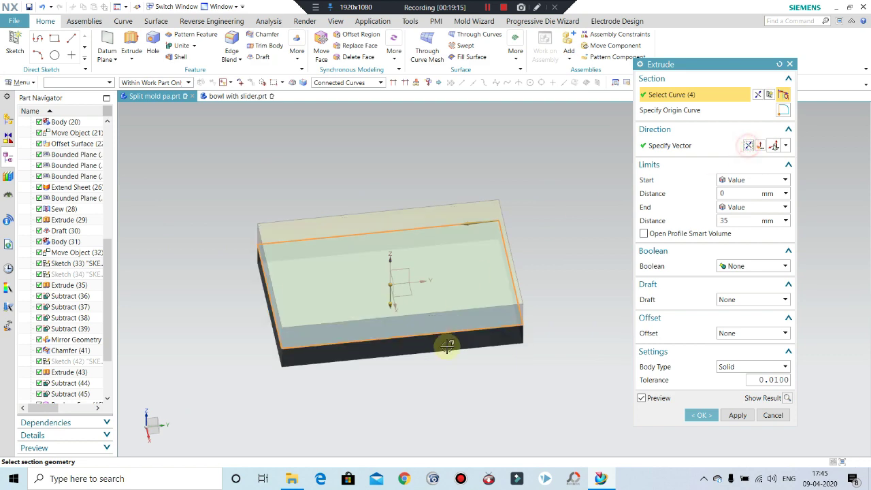
mouse_move(464, 328)
middle_down()
mouse_move(542, 224)
mouse_move(510, 208)
middle_up()
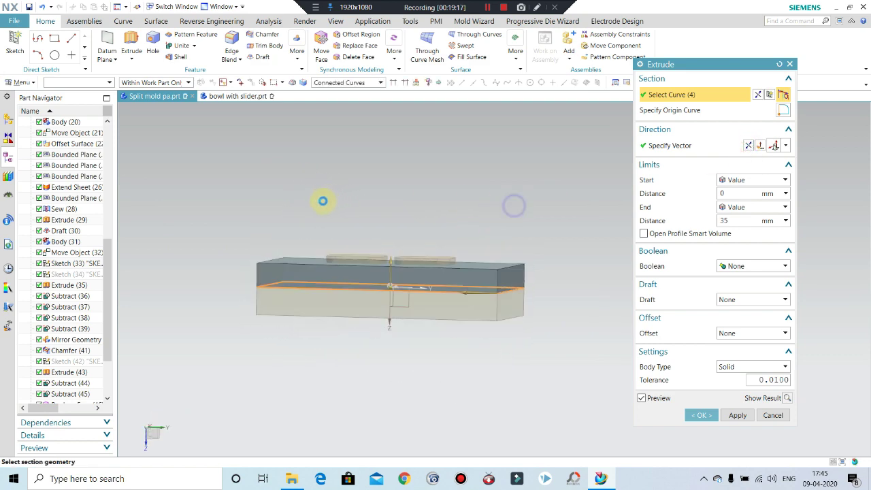
scroll(376, 241, up, 2)
drag(390, 261, 395, 218)
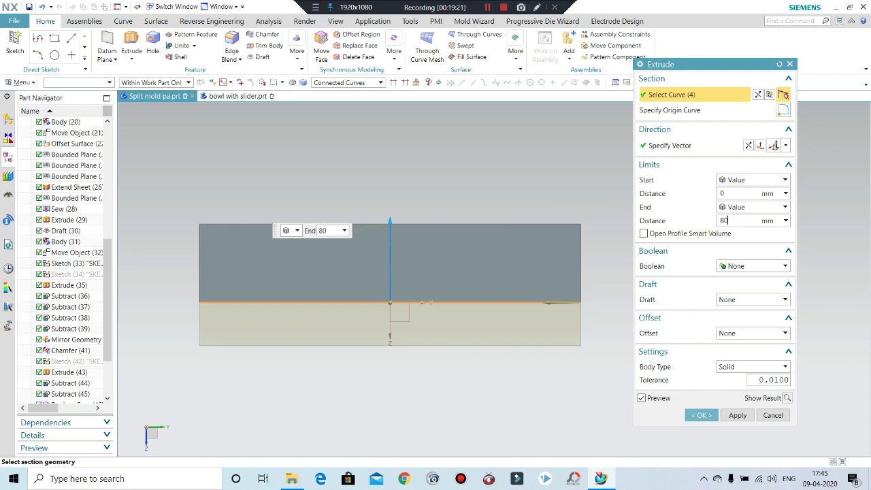
click(699, 416)
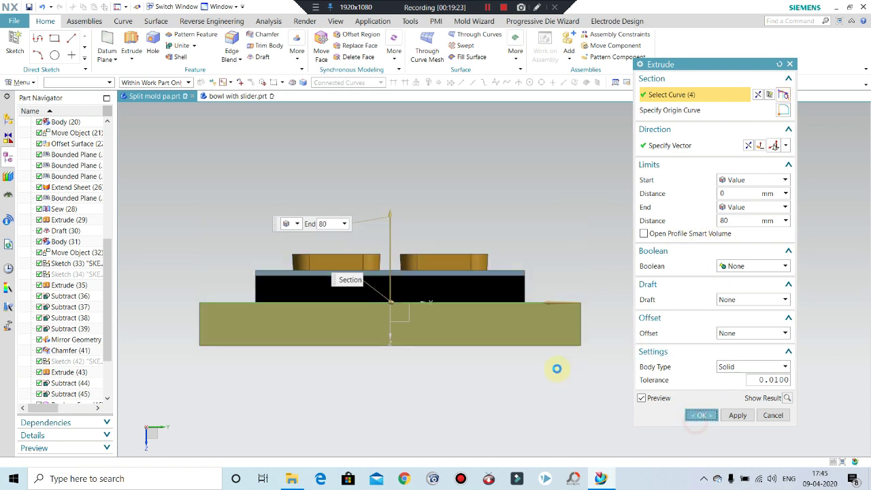
mouse_move(517, 402)
middle_down()
mouse_move(538, 297)
mouse_move(492, 251)
middle_up()
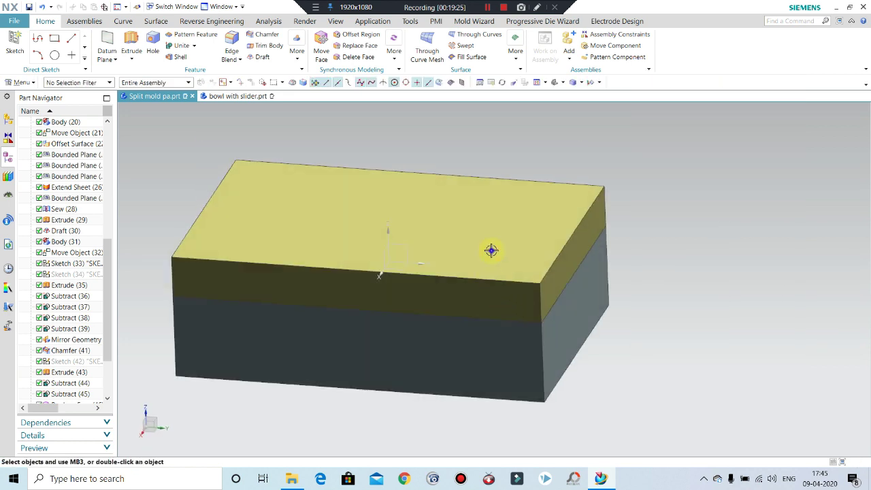
Hide the yellow top block
click(491, 250)
key(ctrl+b)
mouse_move(472, 363)
middle_down()
mouse_move(472, 266)
mouse_move(428, 288)
middle_up()
scroll(287, 259, up, 3)
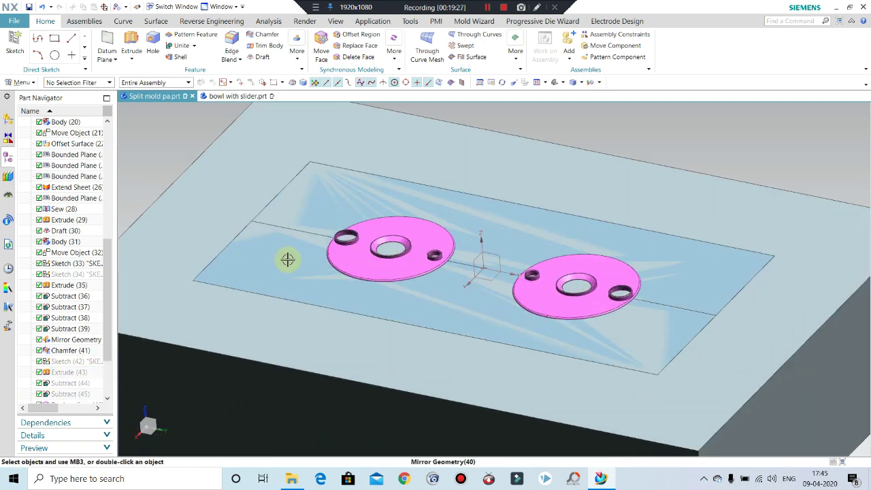
mouse_move(287, 259)
middle_down()
mouse_move(366, 269)
mouse_move(402, 245)
mouse_move(363, 268)
middle_up()
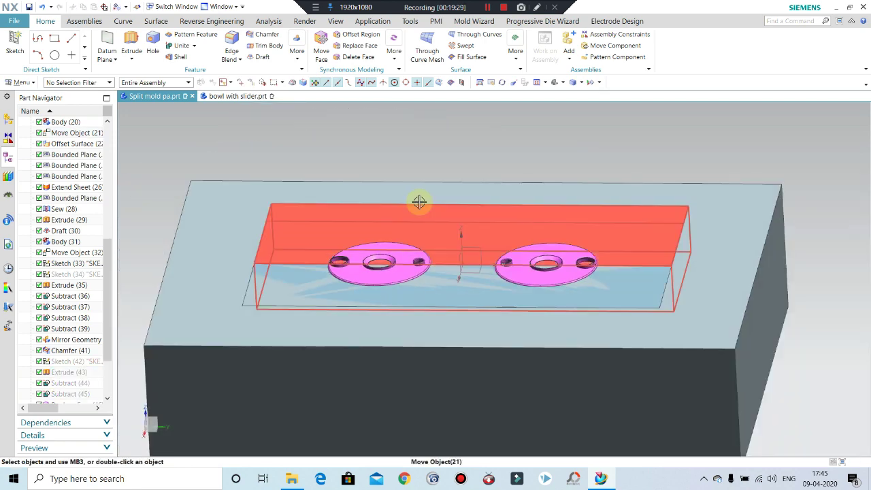
middle_drag(418, 201, 369, 138)
From the front view, hide the red block and the right pink insert
key(ctrl+alt+f)
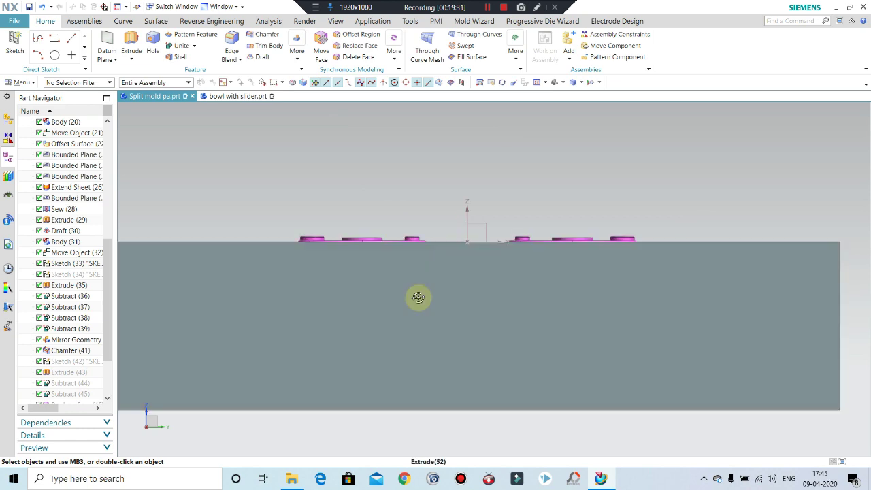
middle_drag(426, 276, 389, 246)
key(ctrl+b)
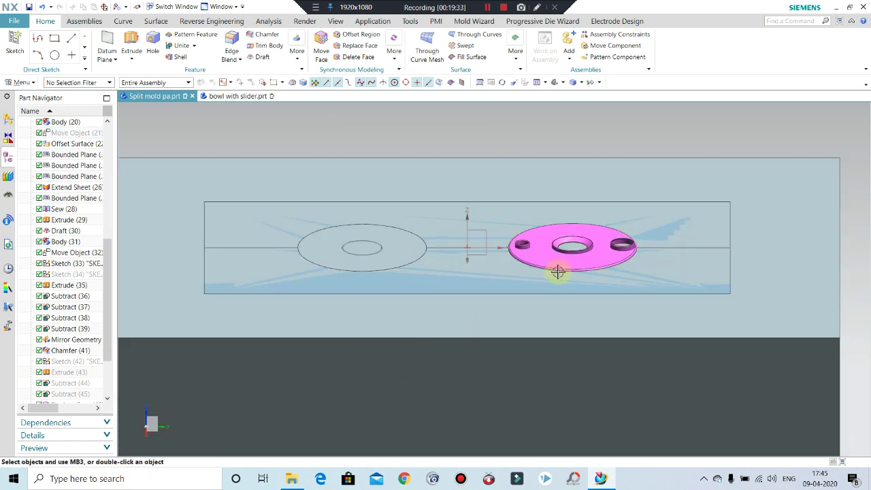
click(593, 236)
key(ctrl+b)
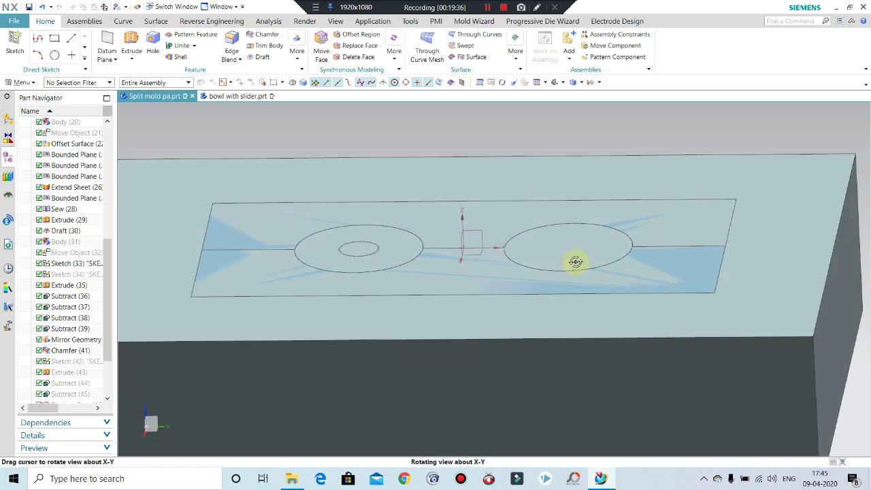
Switch the rendering style to Static Wireframe
middle_drag(580, 281, 571, 210)
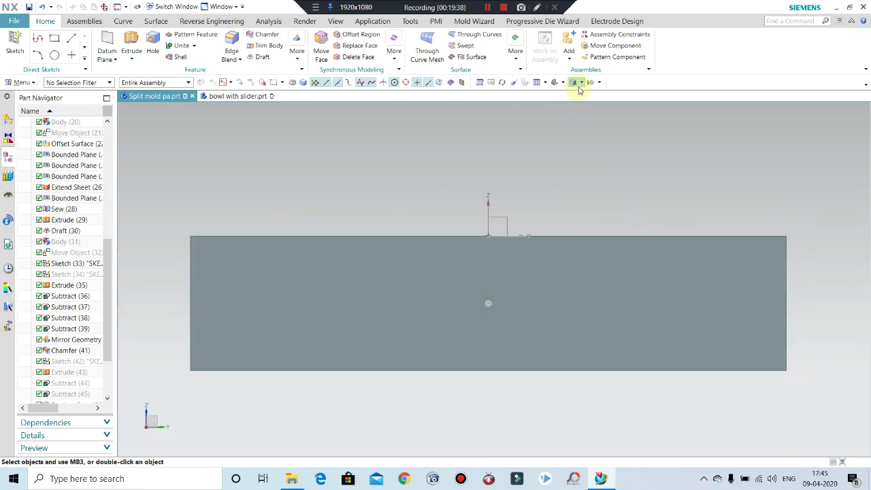
click(580, 82)
click(584, 138)
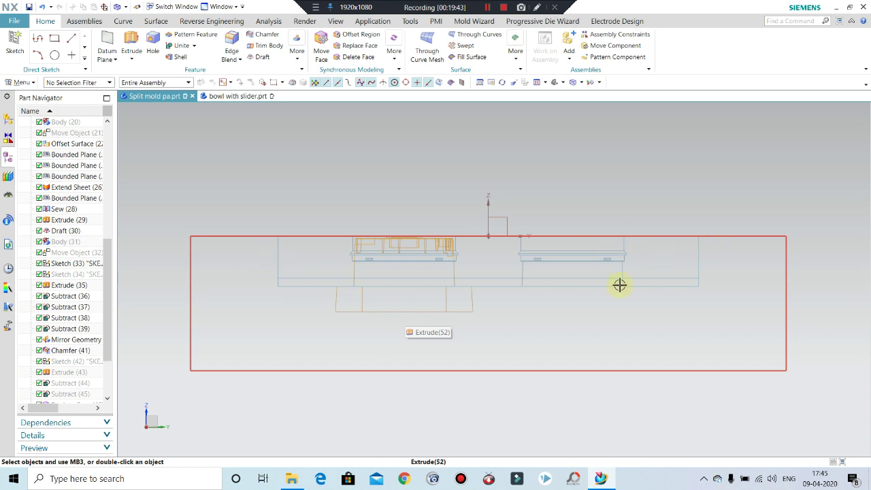
Try Split Body on the large block, dismiss the unite error and cancel
click(296, 53)
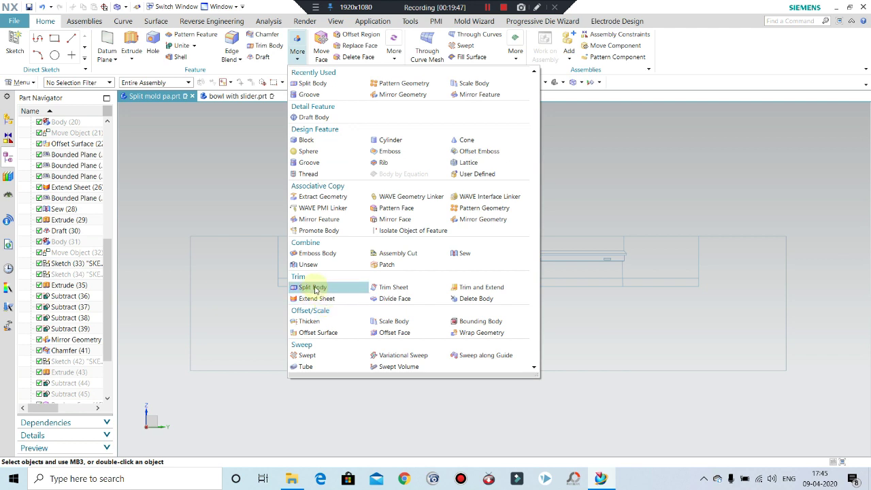
click(315, 289)
click(251, 291)
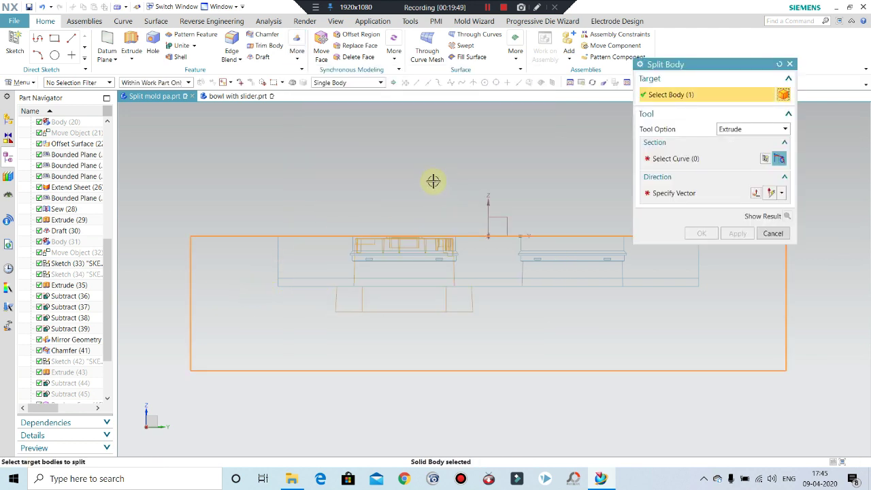
click(676, 162)
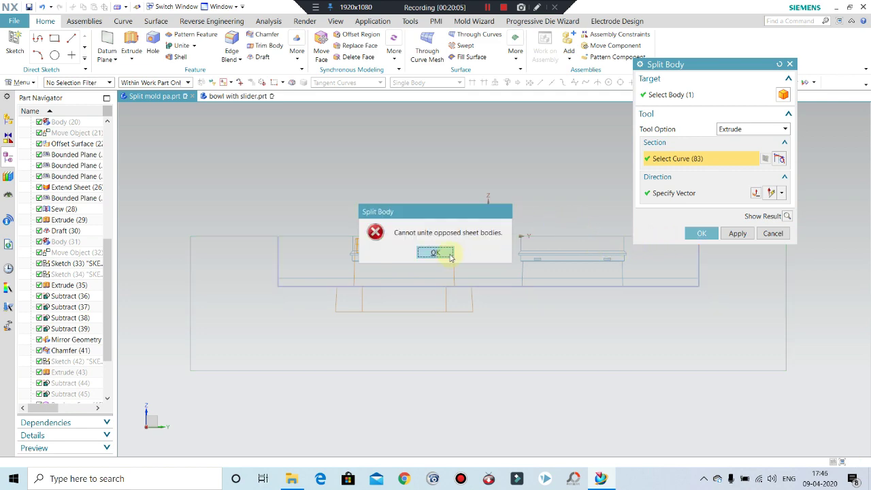
click(451, 257)
middle_drag(432, 229, 436, 235)
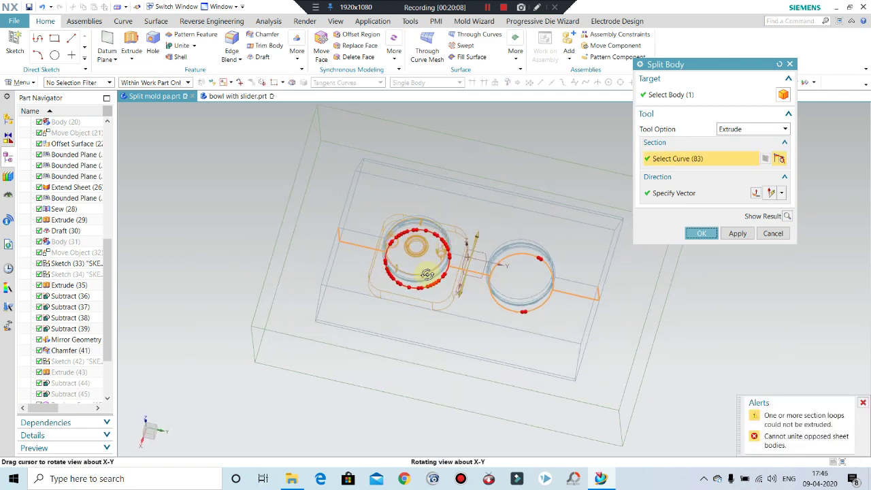
click(771, 235)
Switch the model back to Shaded and snap to the front view
middle_drag(515, 252, 498, 197)
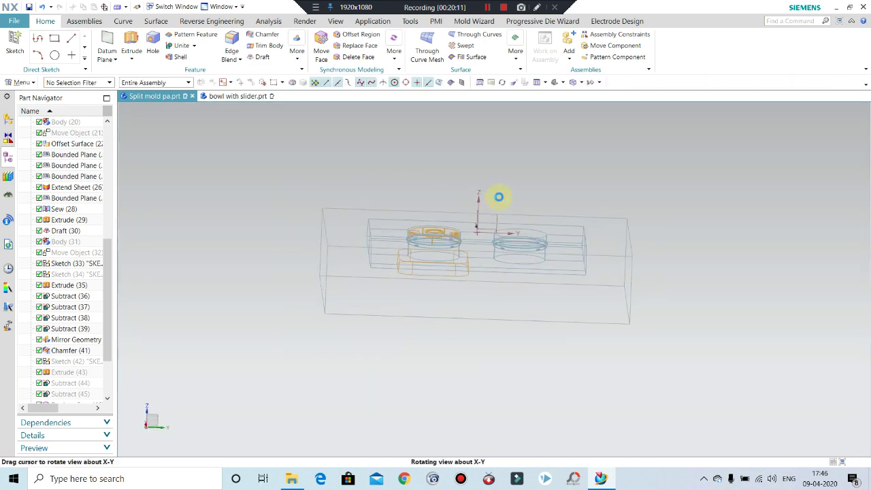
right_click(601, 173)
click(502, 180)
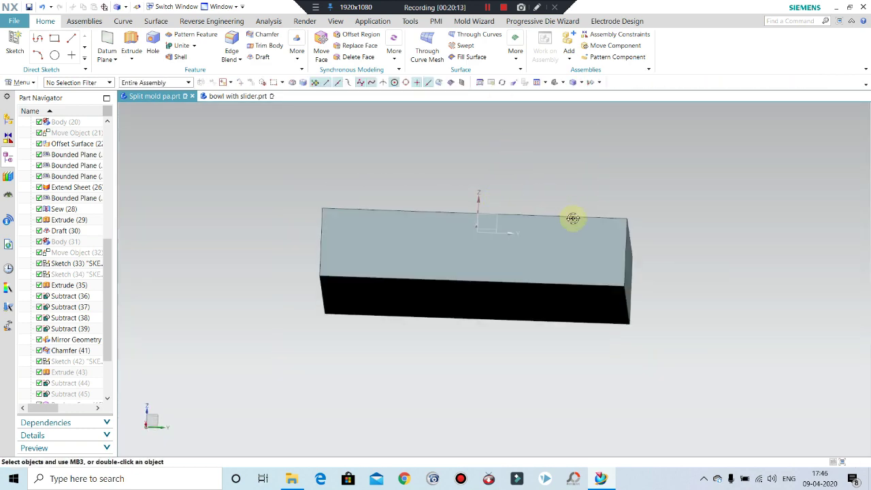
key(ctrl+alt+t)
key(ctrl+alt+f)
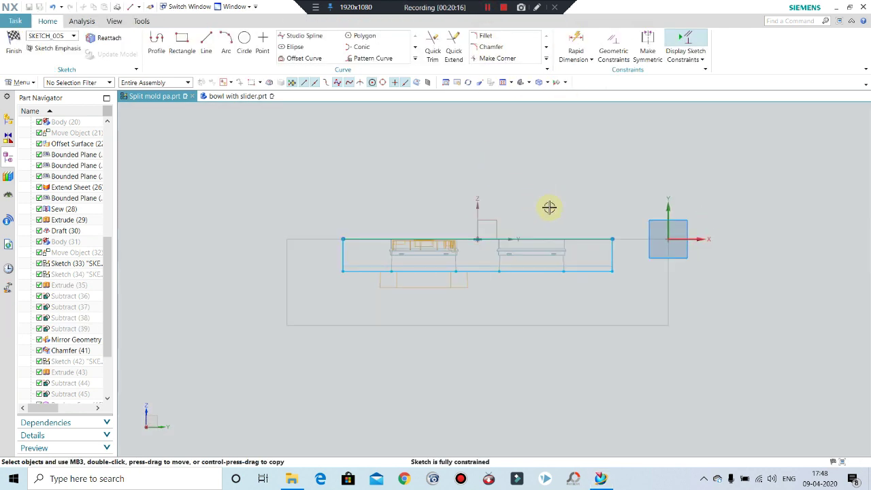
Finish the rectangle sketch and confirm the split of the block
middle_drag(546, 192, 536, 224)
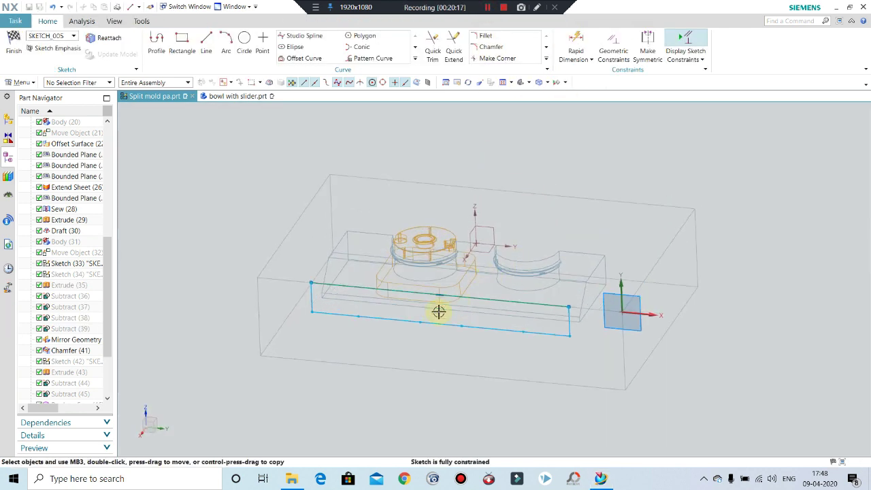
scroll(438, 311, down, 1)
click(15, 46)
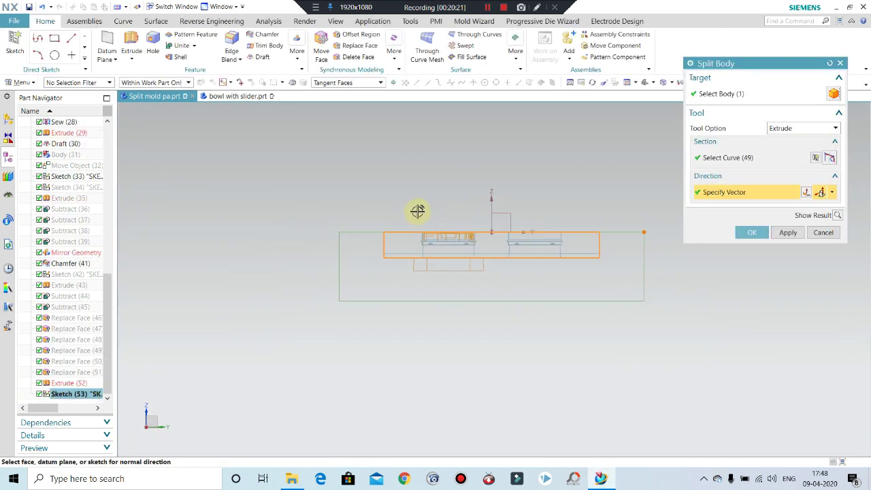
middle_drag(414, 210, 572, 141)
middle_click(575, 170)
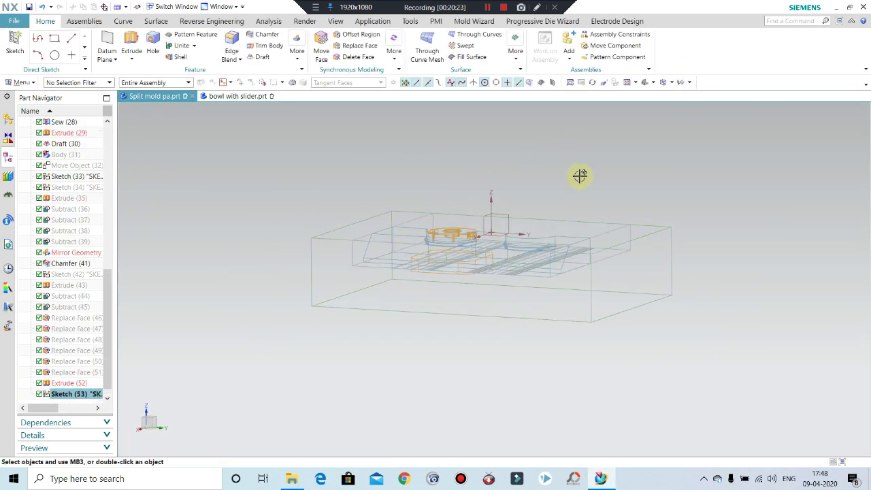
Display the split mold as Shaded with Edges and inspect it
mouse_move(606, 177)
middle_down()
mouse_move(603, 194)
mouse_move(606, 175)
mouse_move(506, 243)
middle_up()
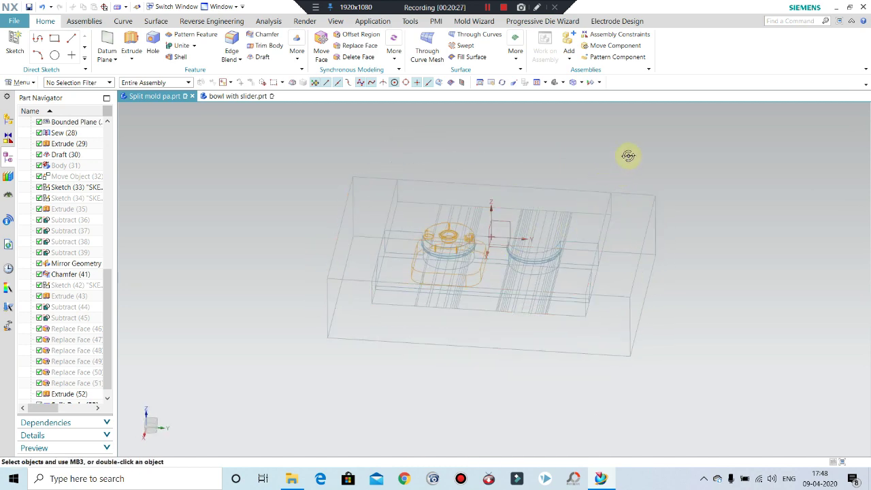
middle_drag(626, 156, 580, 102)
click(583, 84)
click(598, 93)
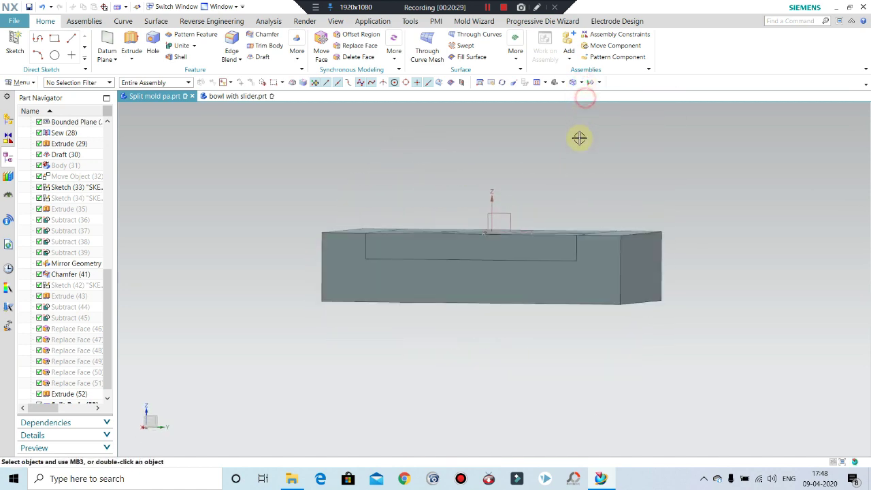
middle_drag(579, 136, 568, 231)
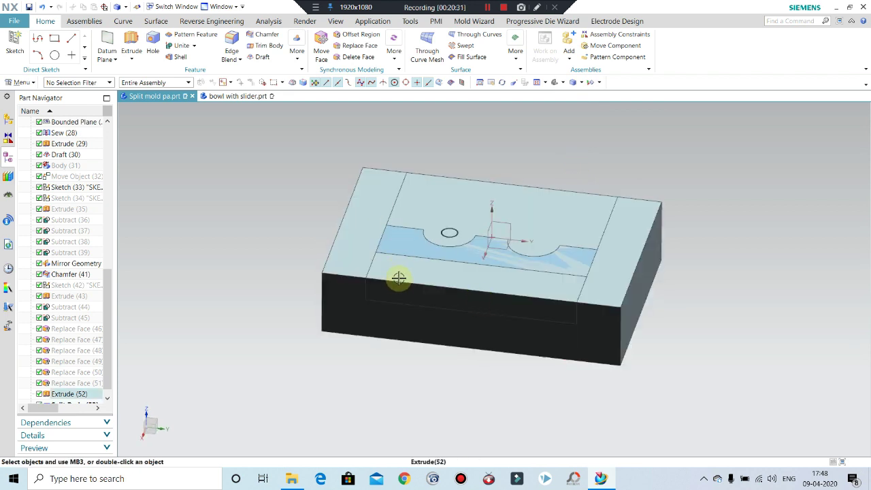
middle_drag(399, 278, 398, 266)
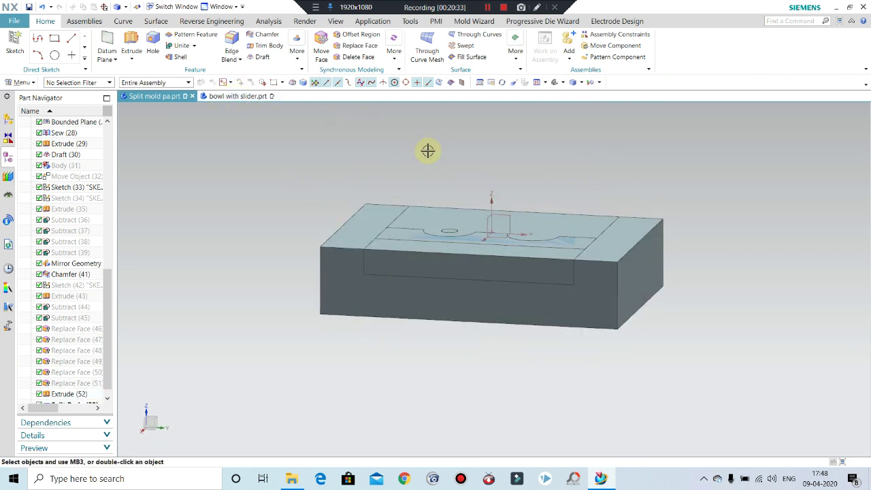
Hide the split slider body through Edit Object Display
key(ctrl+j)
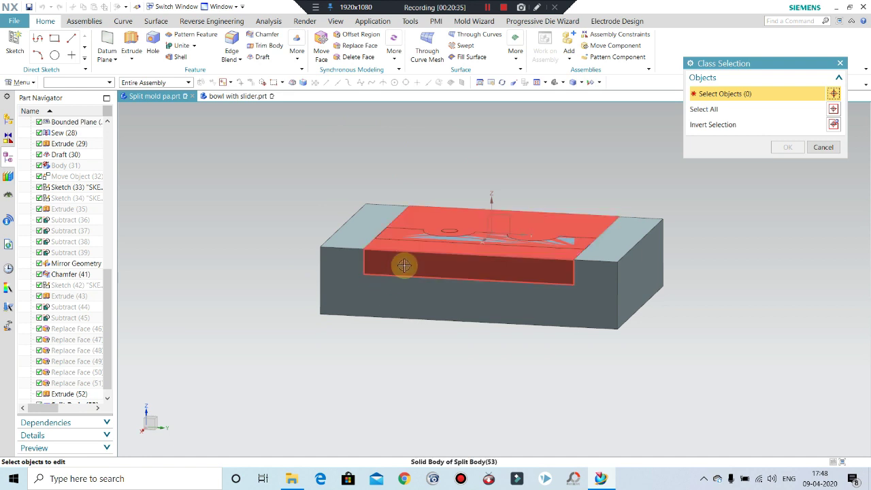
click(404, 265)
click(787, 148)
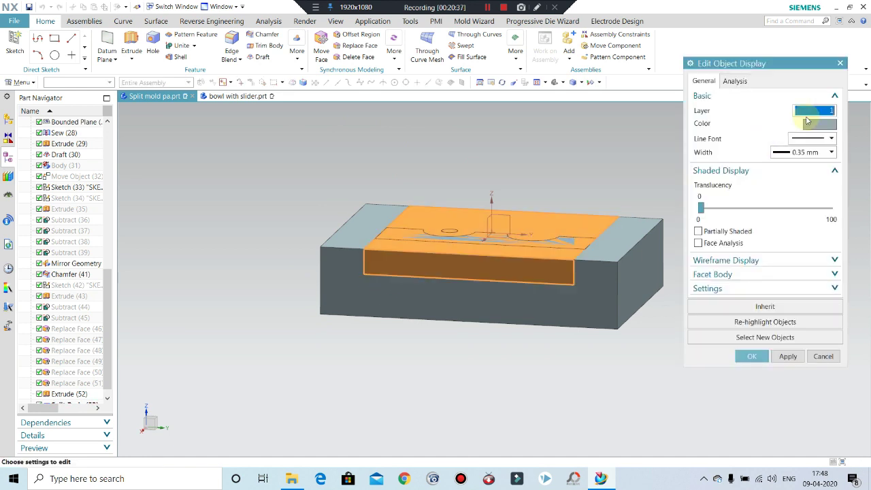
key(Return)
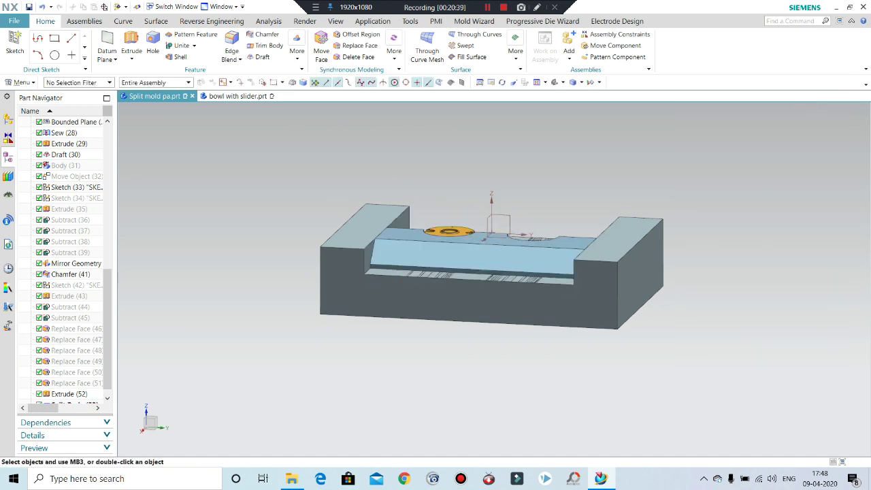
Bring the first hidden body back into display with Ctrl+Shift+K
key(ctrl+shift+k)
middle_drag(622, 265, 614, 241)
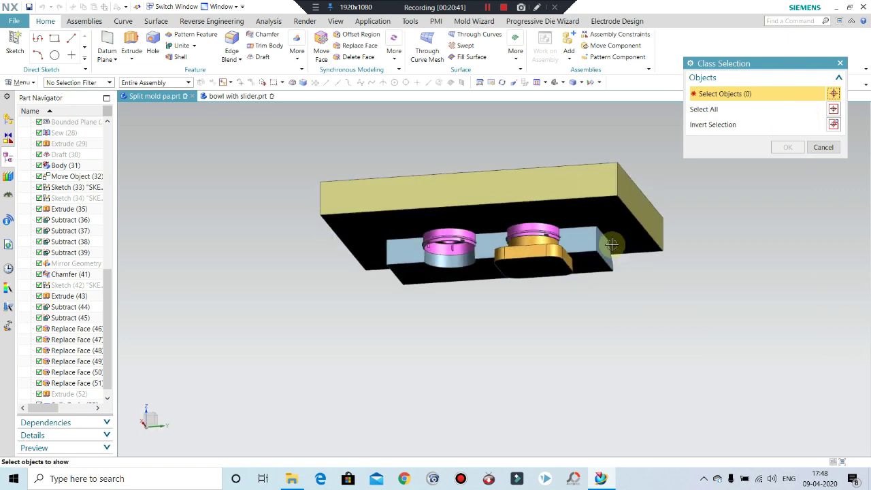
click(647, 243)
middle_click(666, 276)
middle_drag(667, 276, 579, 327)
scroll(456, 289, up, 3)
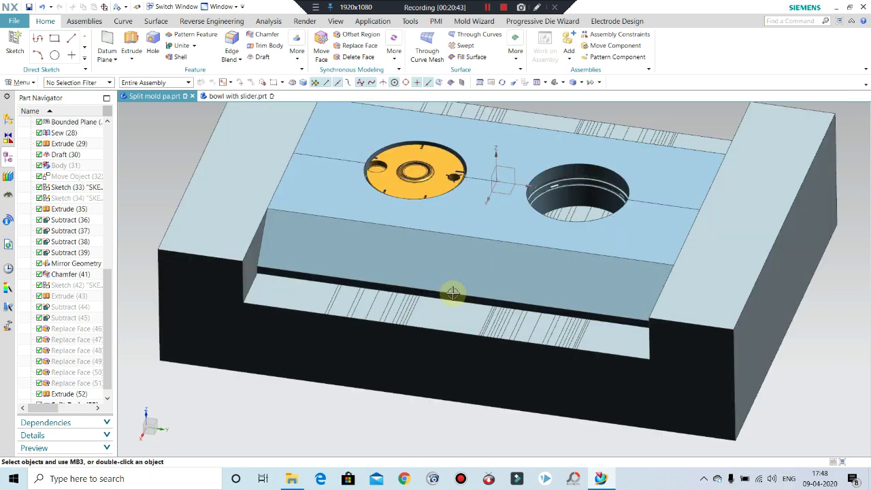
mouse_move(451, 292)
middle_down()
mouse_move(462, 317)
mouse_move(460, 347)
mouse_move(461, 324)
mouse_move(521, 327)
mouse_move(519, 279)
middle_up()
Show the second round orange insert and view the mold from an angled front
key(ctrl+shift+k)
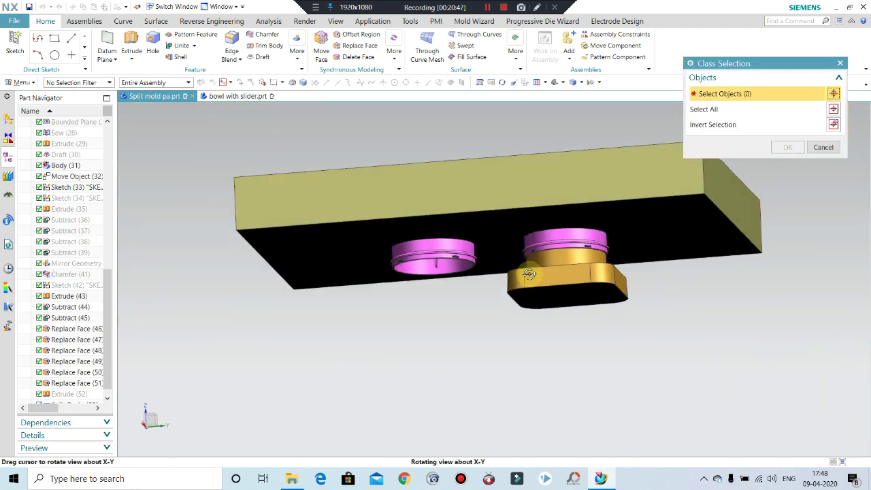
click(575, 279)
middle_click(575, 280)
mouse_move(579, 288)
middle_down()
mouse_move(578, 339)
mouse_move(585, 339)
mouse_move(564, 346)
middle_up()
scroll(414, 363, up, 3)
scroll(408, 274, down, 3)
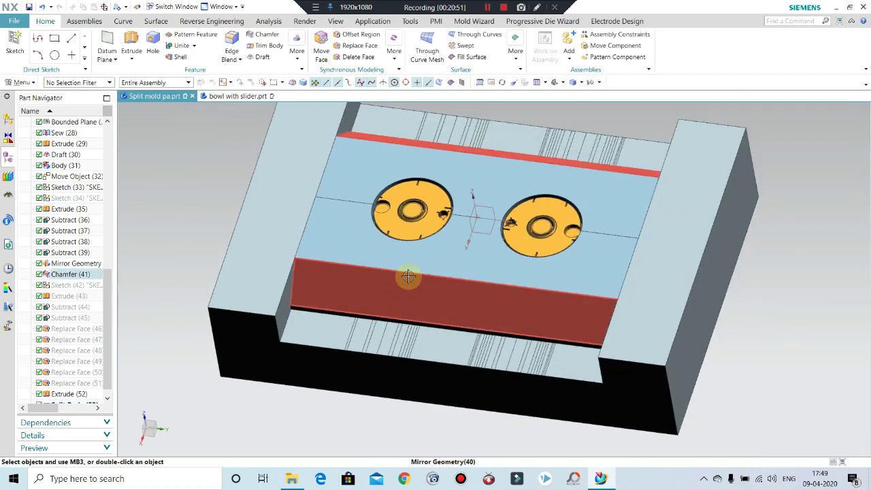
mouse_move(408, 274)
middle_down()
mouse_move(418, 256)
mouse_move(352, 327)
middle_up()
scroll(361, 346, up, 2)
scroll(443, 268, down, 3)
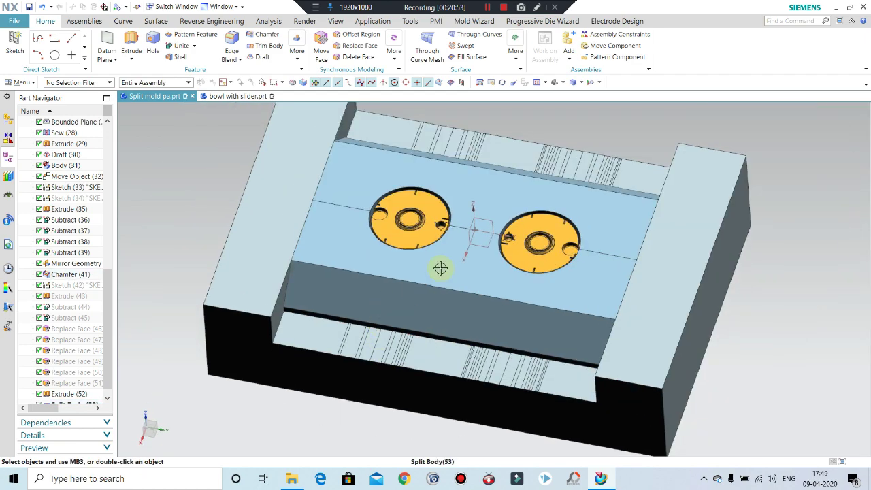
middle_drag(395, 301, 395, 286)
scroll(389, 307, up, 2)
scroll(394, 311, up, 2)
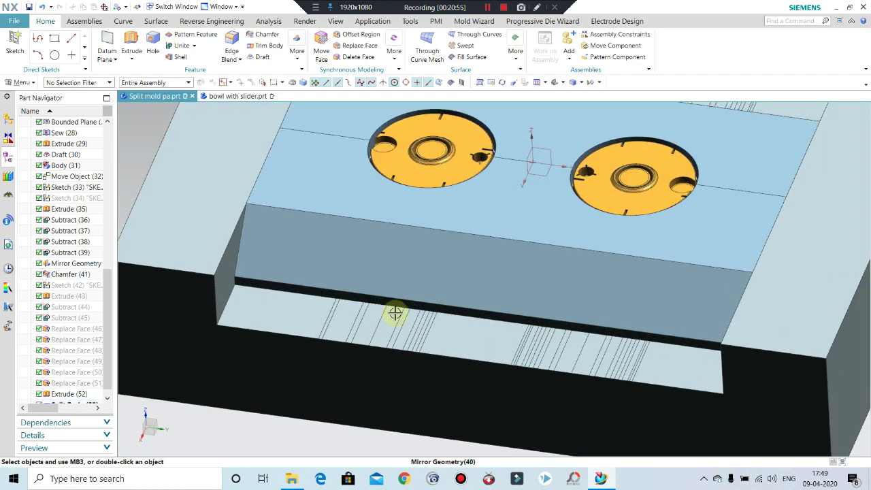
scroll(474, 253, down, 3)
mouse_move(474, 253)
middle_down()
mouse_move(470, 198)
mouse_move(429, 238)
middle_up()
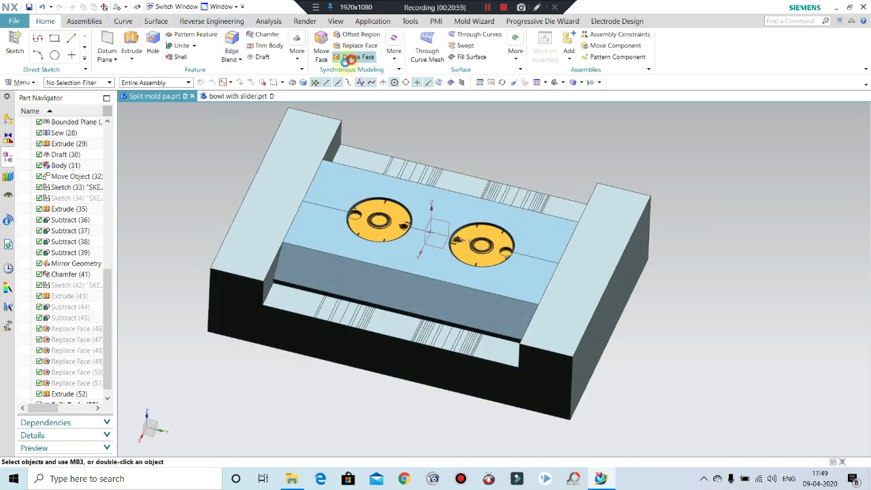
Select the 34 tangent strip faces on the ledge and carry them into Replace Face as faces to replace
click(348, 59)
scroll(313, 307, up, 3)
scroll(323, 311, up, 2)
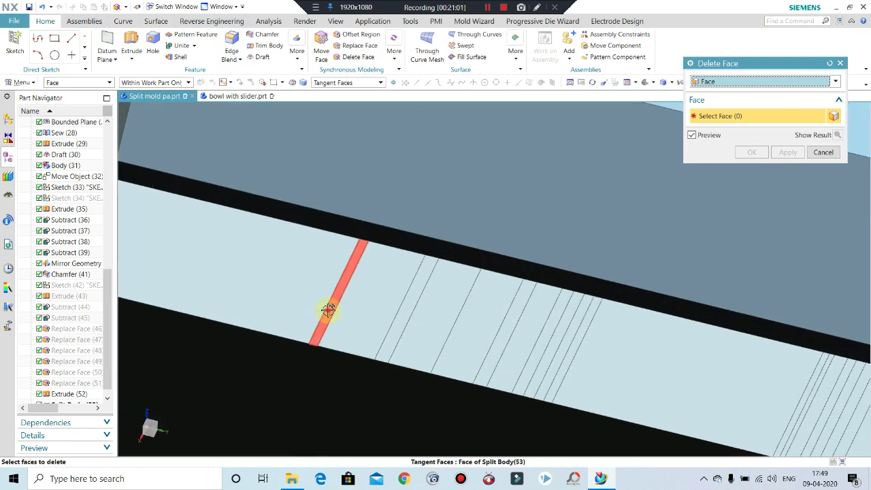
click(329, 310)
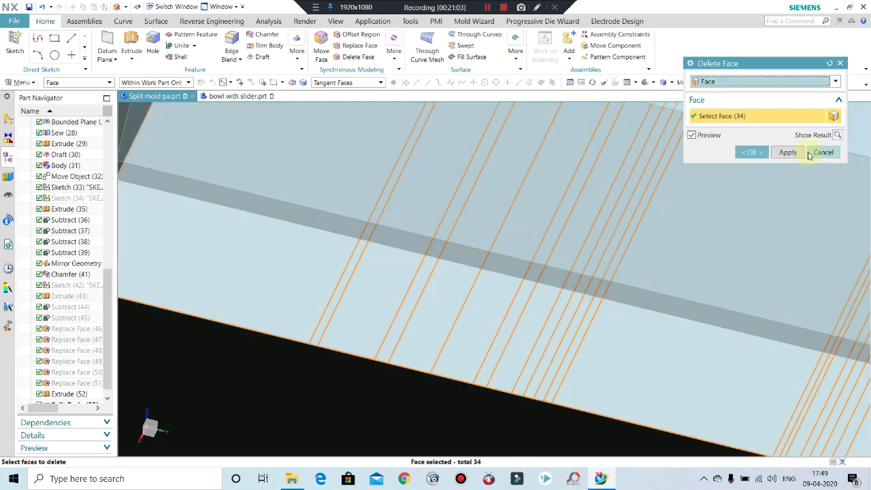
click(820, 153)
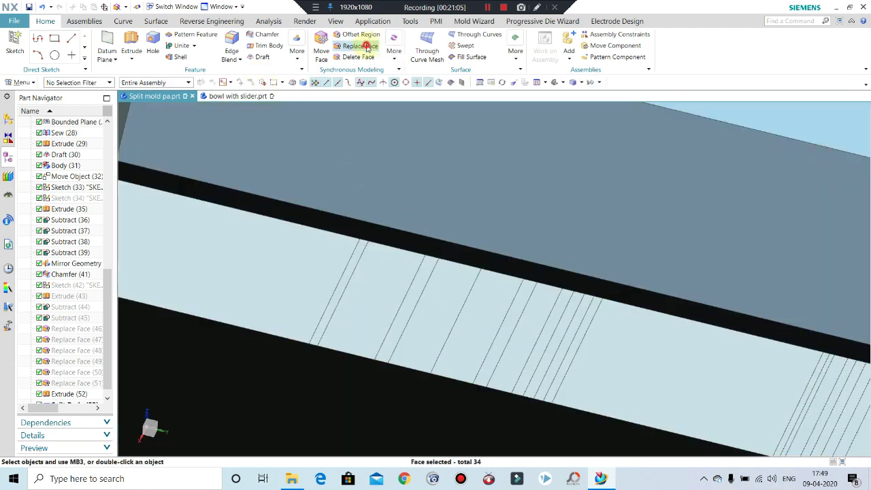
click(366, 46)
click(331, 272)
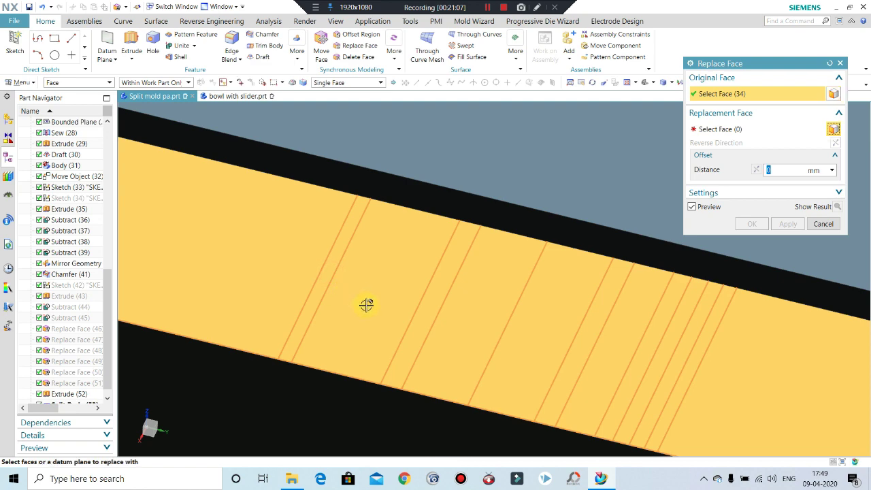
Close Replace Face and try a 0 mm Offset Region on one strip face, which fails
middle_click(366, 304)
click(822, 225)
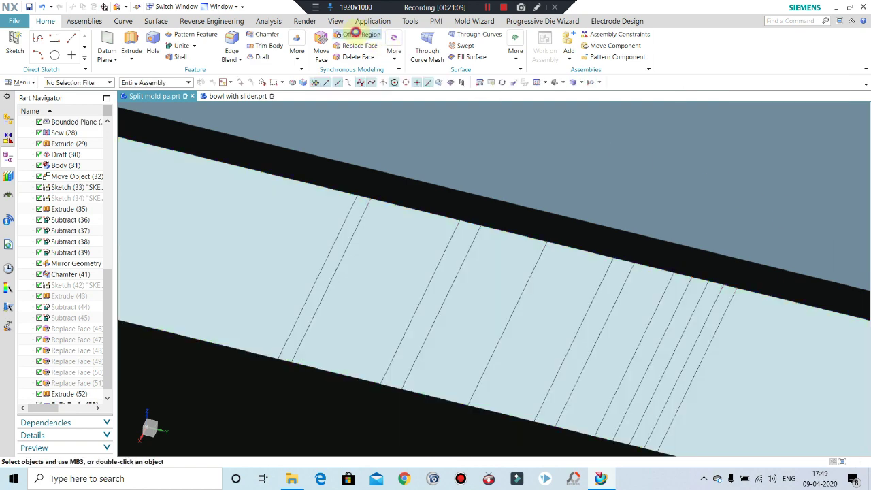
click(359, 34)
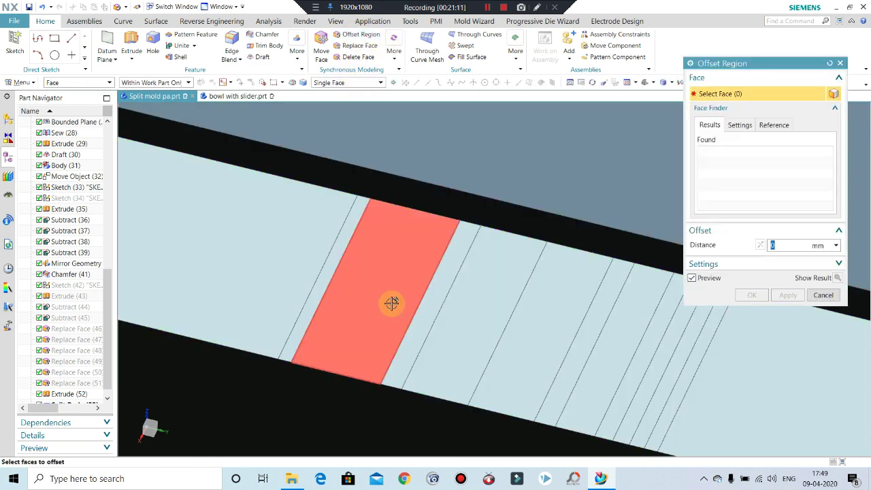
click(432, 312)
middle_click(403, 287)
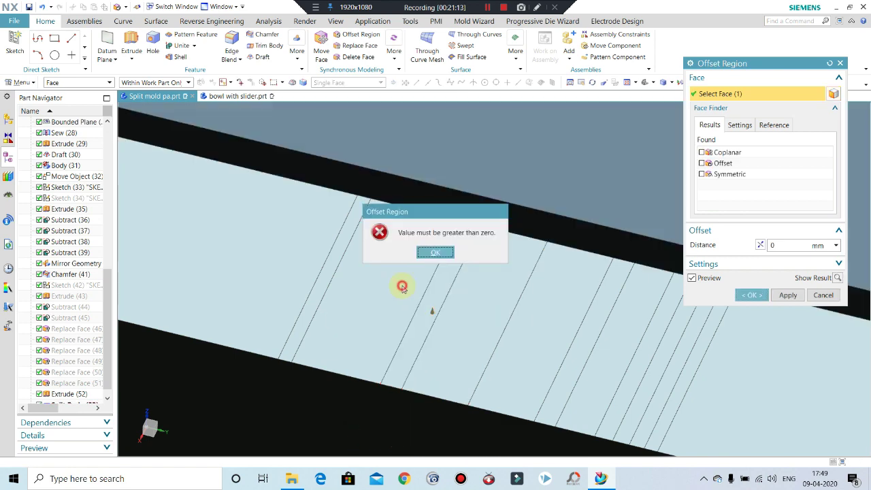
click(436, 252)
click(822, 294)
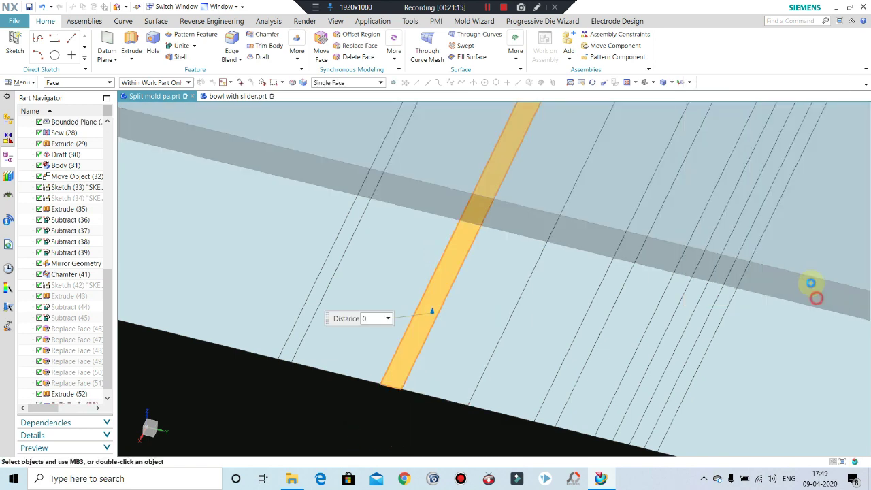
Replace the narrow strip face with the wide neighbouring face using Single Face selection
click(357, 57)
click(352, 46)
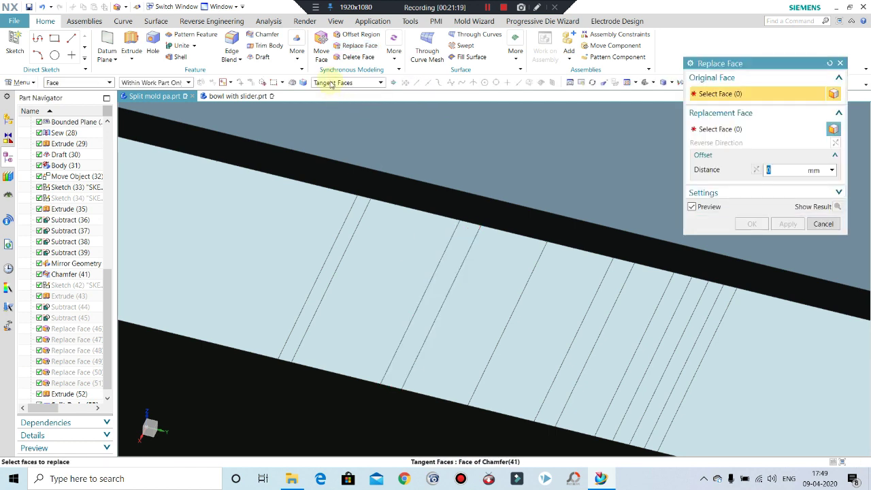
click(335, 82)
click(333, 91)
click(440, 305)
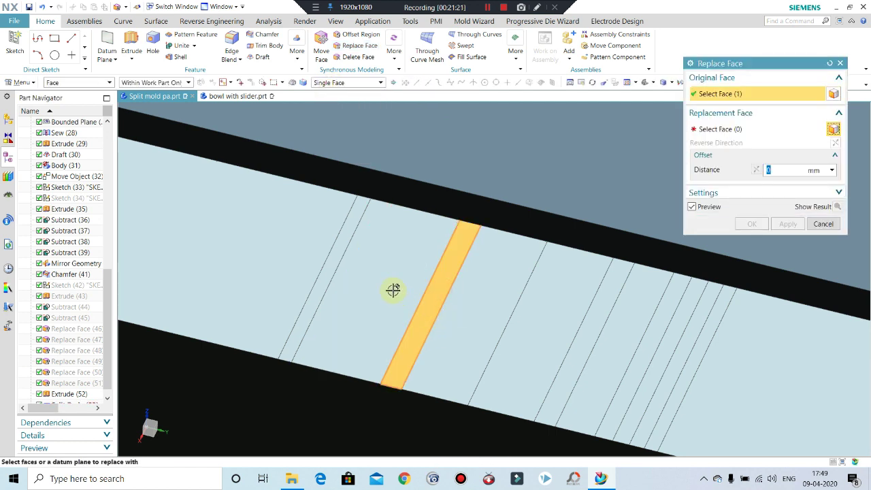
click(389, 286)
middle_click(395, 331)
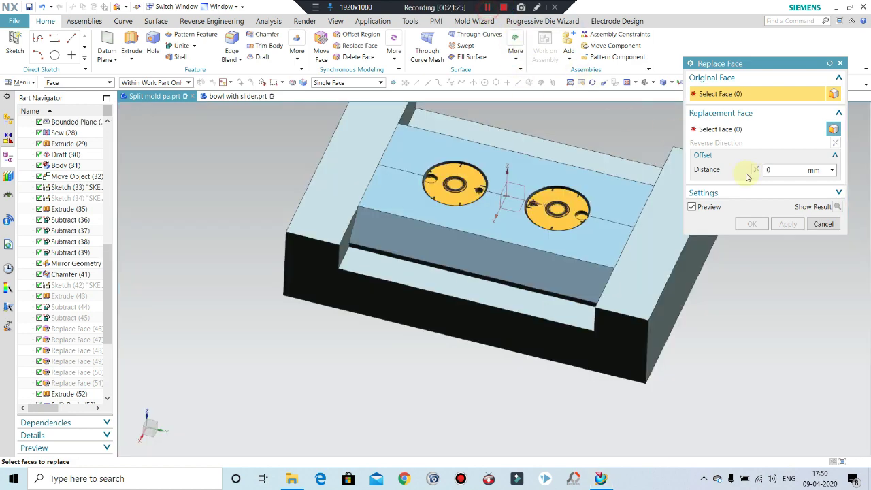
click(823, 226)
scroll(521, 311, down, 2)
mouse_move(521, 311)
middle_down()
mouse_move(491, 272)
mouse_move(491, 233)
mouse_move(490, 247)
middle_up()
scroll(490, 272, up, 2)
mouse_move(418, 243)
middle_down()
mouse_move(443, 214)
mouse_move(429, 225)
mouse_move(435, 217)
middle_up()
key(F8)
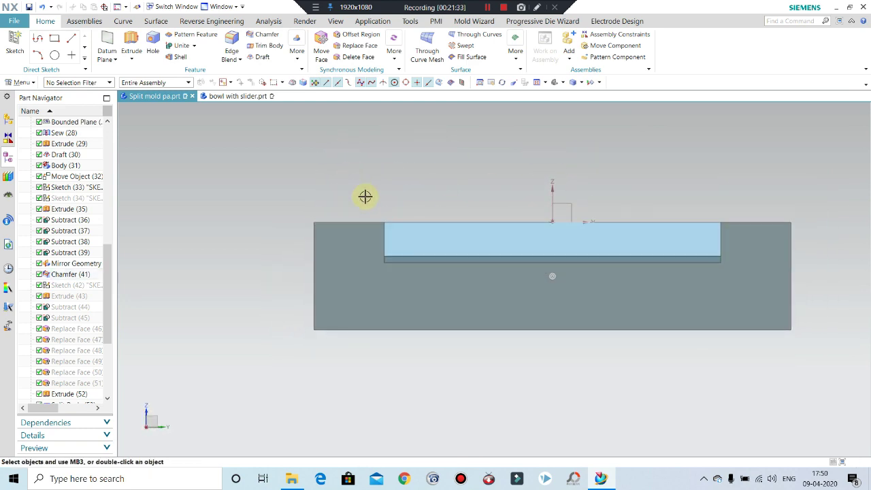
Set the mold base plate body's display colour to Medium Plum (ID 188)
key(ctrl+j)
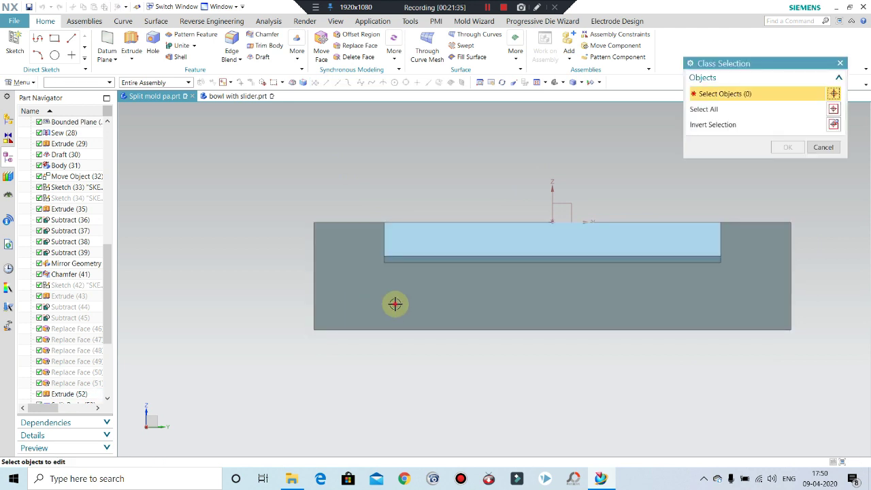
click(395, 304)
click(783, 147)
click(818, 121)
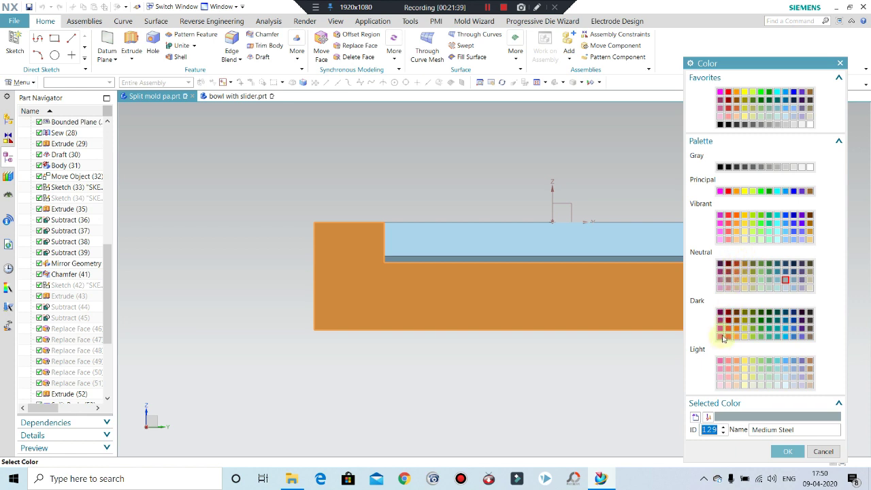
click(719, 328)
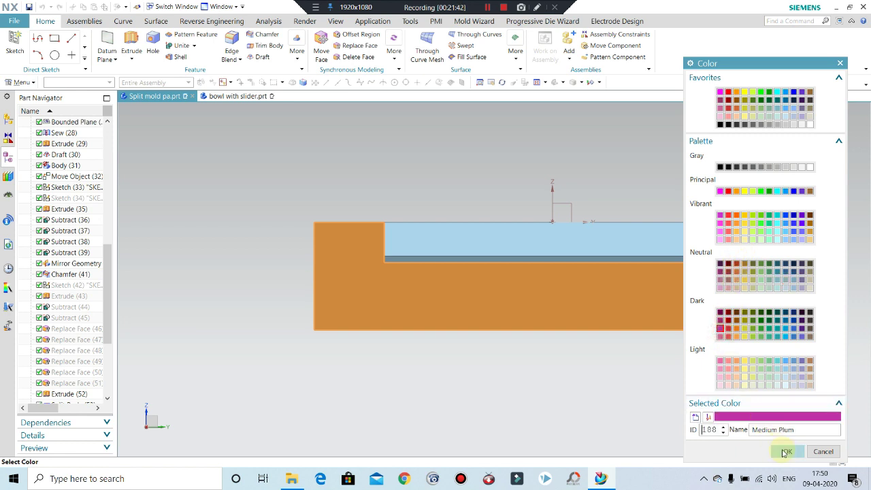
click(784, 452)
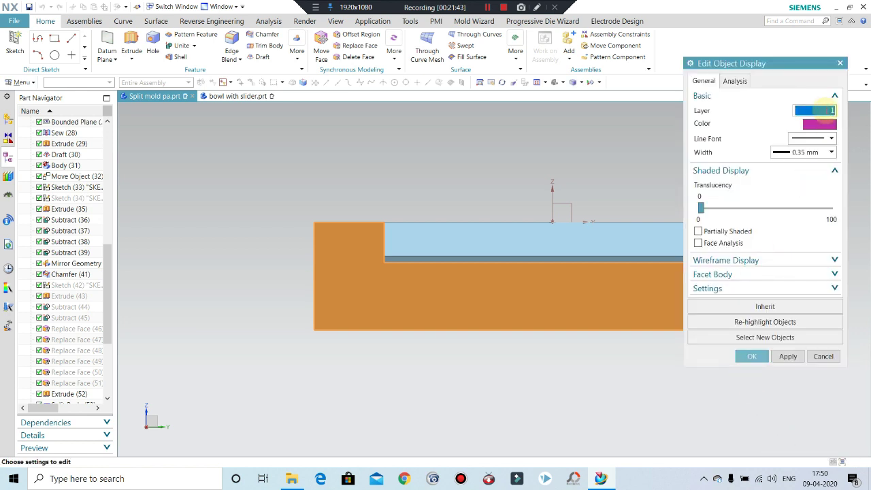
click(752, 356)
mouse_move(626, 274)
middle_down()
mouse_move(573, 282)
mouse_move(655, 214)
mouse_move(661, 243)
middle_up()
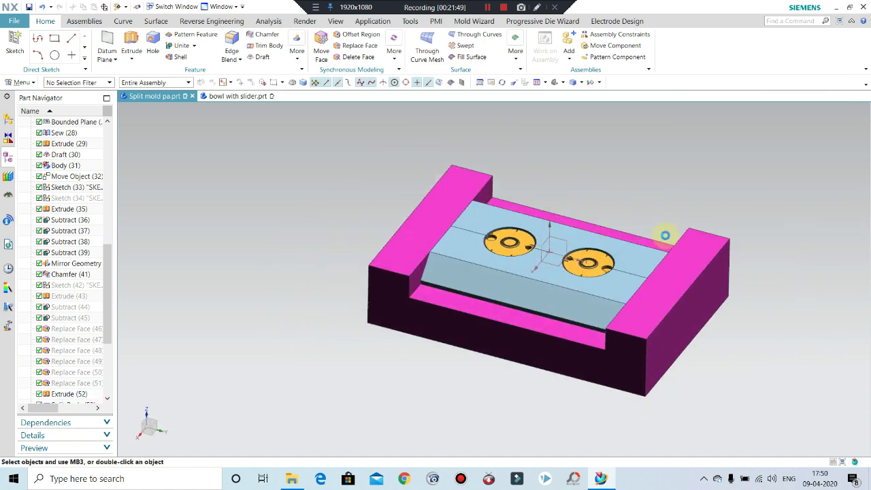
Show the hidden yellow top plate and orbit around the assembled mold
key(ctrl+shift+k)
drag(736, 170, 364, 374)
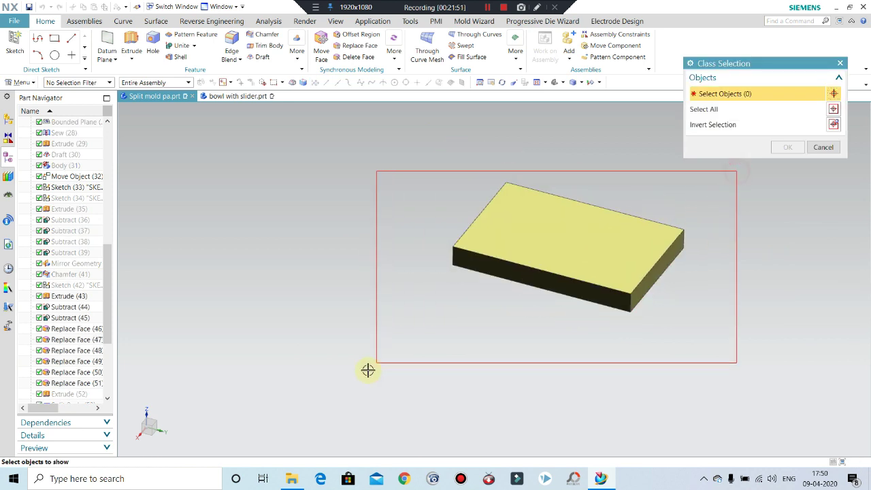
middle_click(431, 315)
mouse_move(432, 315)
middle_down()
mouse_move(454, 274)
mouse_move(467, 291)
mouse_move(443, 292)
mouse_move(451, 300)
middle_up()
scroll(527, 300, up, 3)
scroll(496, 294, up, 1)
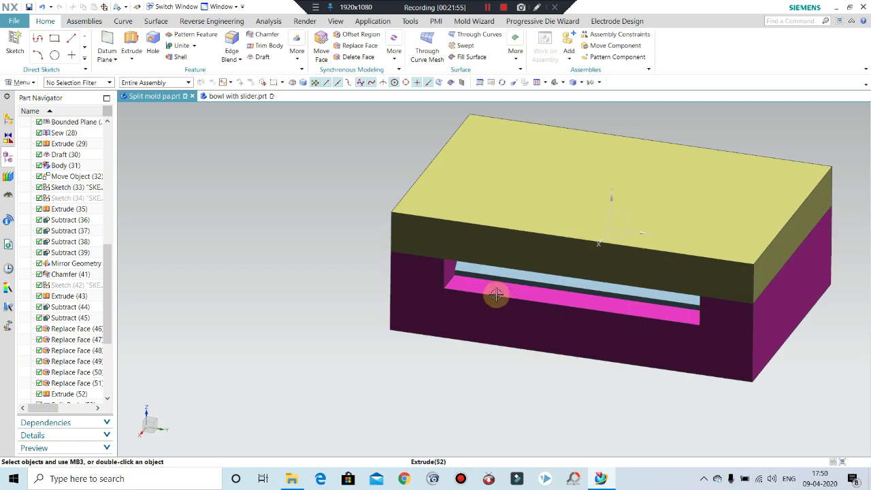
mouse_move(489, 254)
middle_down()
mouse_move(531, 251)
mouse_move(514, 237)
mouse_move(522, 223)
middle_up()
mouse_move(476, 265)
middle_down()
mouse_move(487, 293)
mouse_move(476, 293)
mouse_move(635, 231)
middle_up()
mouse_move(459, 217)
middle_down()
mouse_move(476, 197)
mouse_move(469, 227)
mouse_move(592, 214)
mouse_move(680, 138)
middle_up()
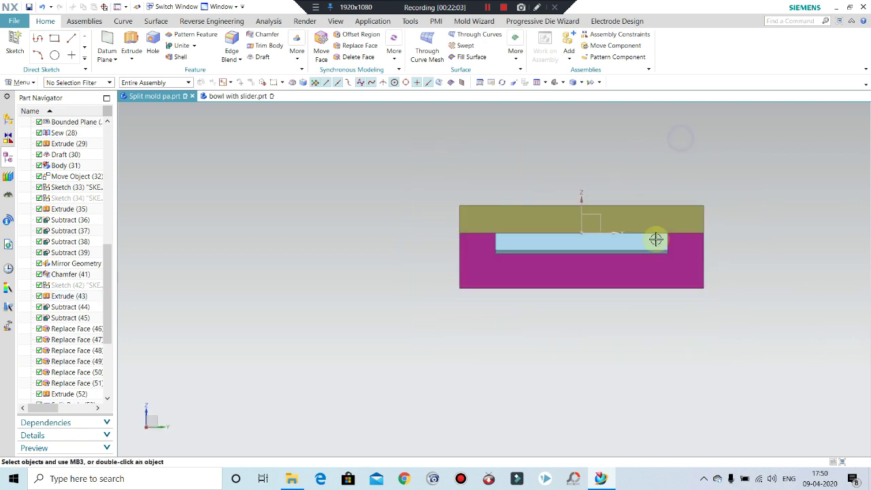
mouse_move(657, 237)
middle_down()
mouse_move(573, 276)
mouse_move(593, 266)
mouse_move(622, 307)
mouse_move(614, 235)
middle_up()
Hide the top plate with Ctrl+B and orbit to inspect the exposed cavity and slider
click(615, 236)
key(ctrl+b)
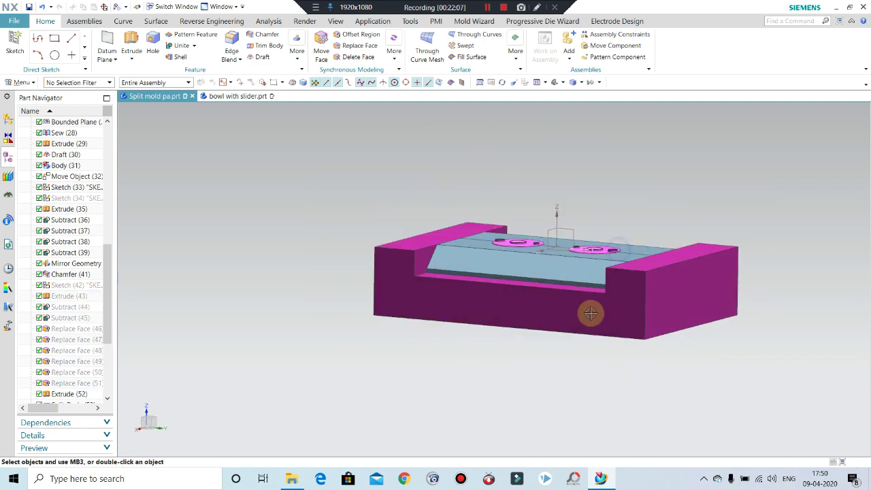
mouse_move(591, 313)
middle_down()
mouse_move(606, 360)
mouse_move(608, 325)
mouse_move(701, 267)
middle_up()
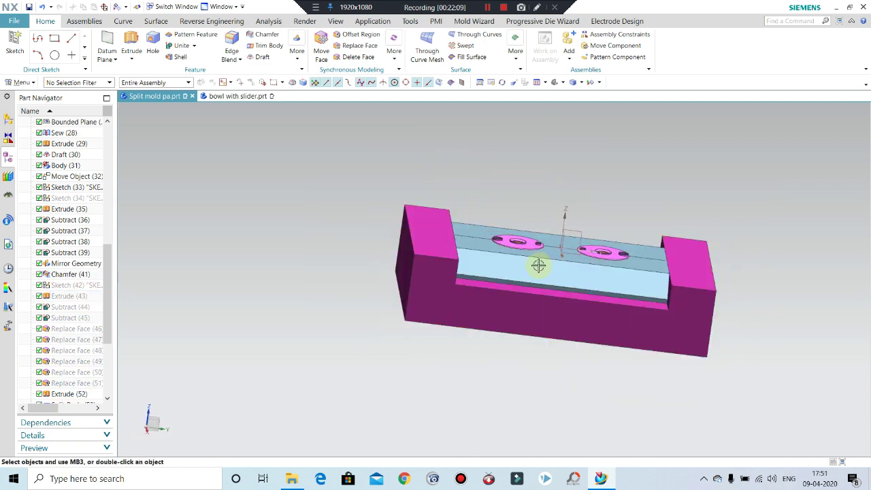
mouse_move(538, 265)
middle_down()
mouse_move(501, 292)
mouse_move(508, 271)
middle_up()
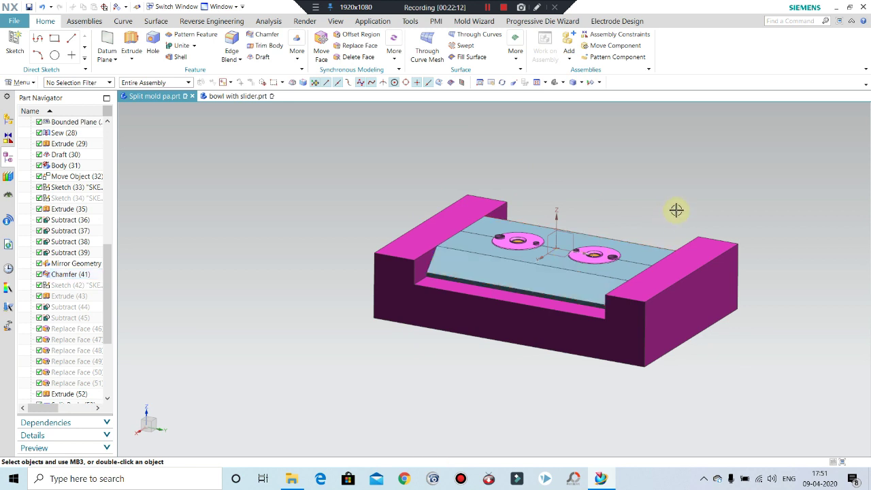
key(F8)
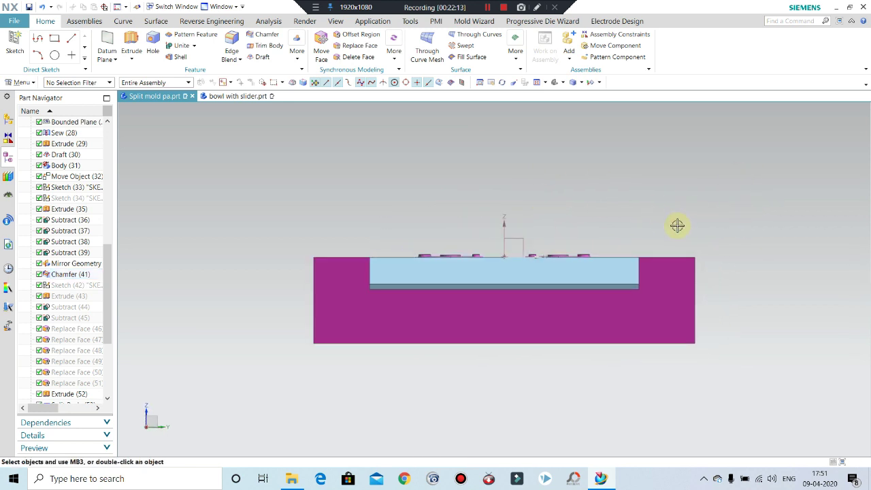
middle_drag(677, 226, 655, 250)
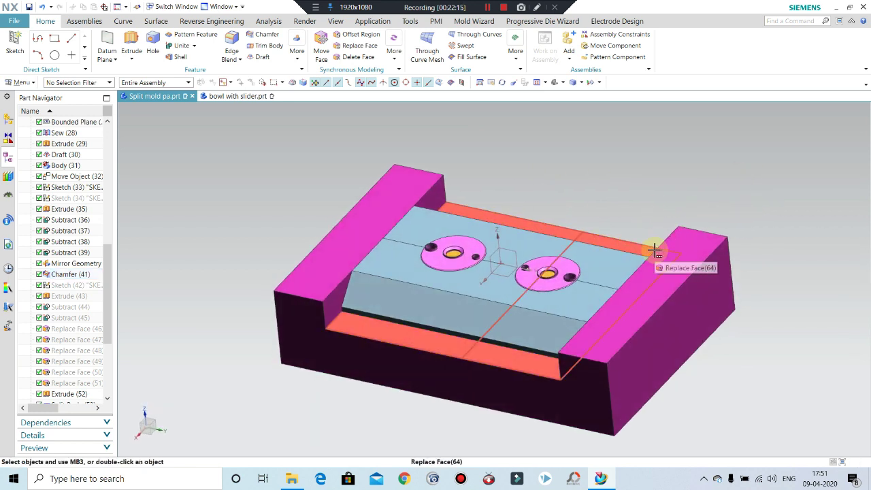
mouse_move(482, 319)
middle_down()
mouse_move(434, 278)
mouse_move(452, 253)
middle_up()
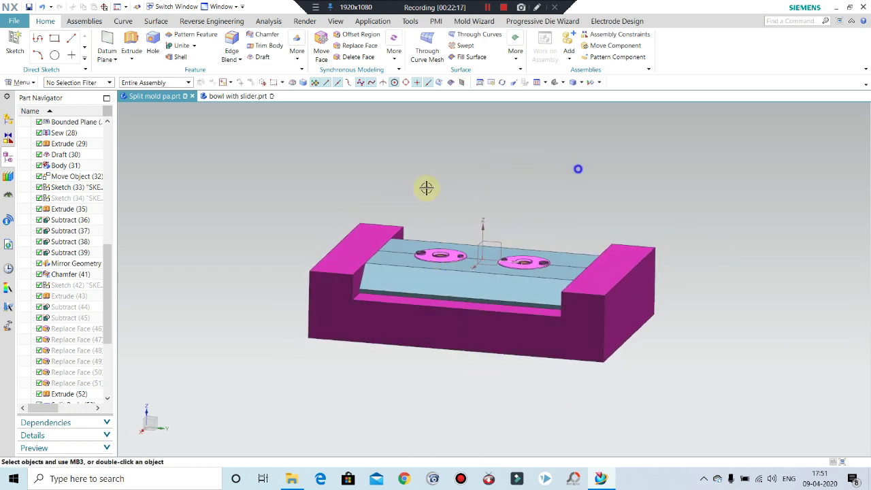
middle_drag(425, 187, 392, 218)
middle_drag(537, 253, 507, 221)
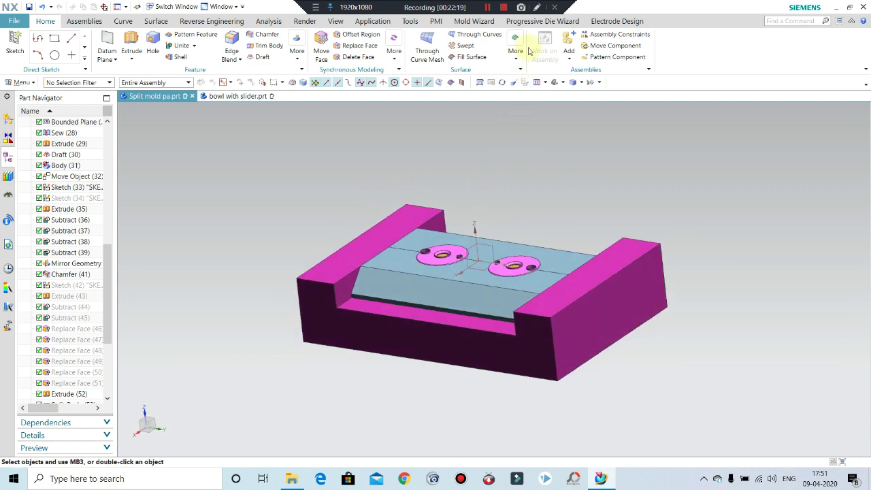
mouse_move(616, 184)
middle_down()
mouse_move(657, 191)
mouse_move(578, 258)
middle_up()
mouse_move(524, 234)
middle_down()
mouse_move(530, 196)
mouse_move(535, 229)
mouse_move(418, 224)
middle_up()
scroll(418, 224, up, 3)
Hide the top plate with Ctrl+B to reveal the guide pillars
middle_drag(478, 241, 542, 268)
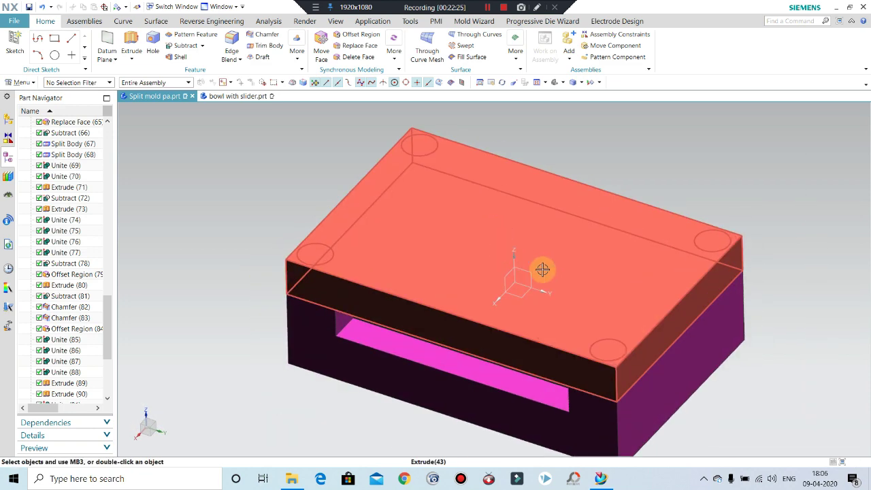
scroll(748, 333, up, 1)
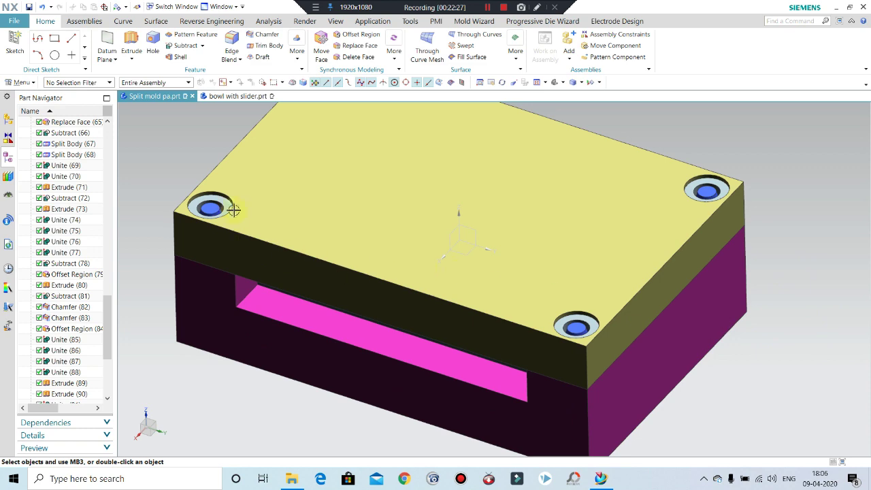
scroll(450, 247, down, 2)
click(466, 229)
key(ctrl+b)
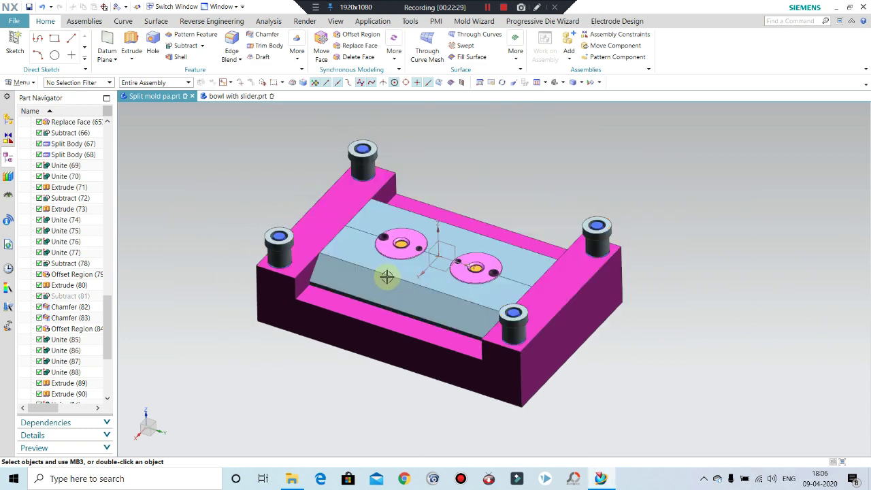
mouse_move(309, 250)
middle_down()
mouse_move(305, 224)
mouse_move(551, 190)
mouse_move(342, 239)
mouse_move(288, 286)
mouse_move(305, 266)
middle_up()
scroll(288, 286, up, 5)
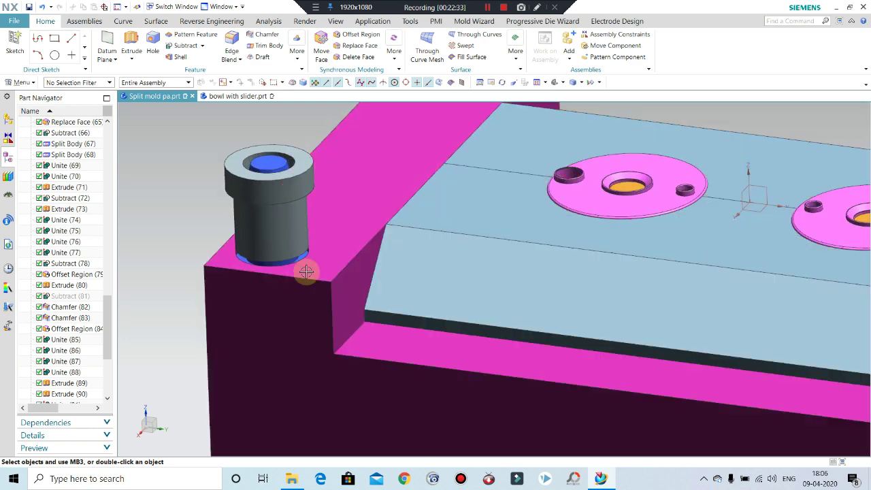
scroll(306, 266, down, 5)
mouse_move(400, 274)
middle_down()
mouse_move(404, 301)
mouse_move(394, 282)
mouse_move(404, 268)
mouse_move(484, 321)
middle_up()
Show the top plate again and orbit around the reassembled mold
key(ctrl+shift+k)
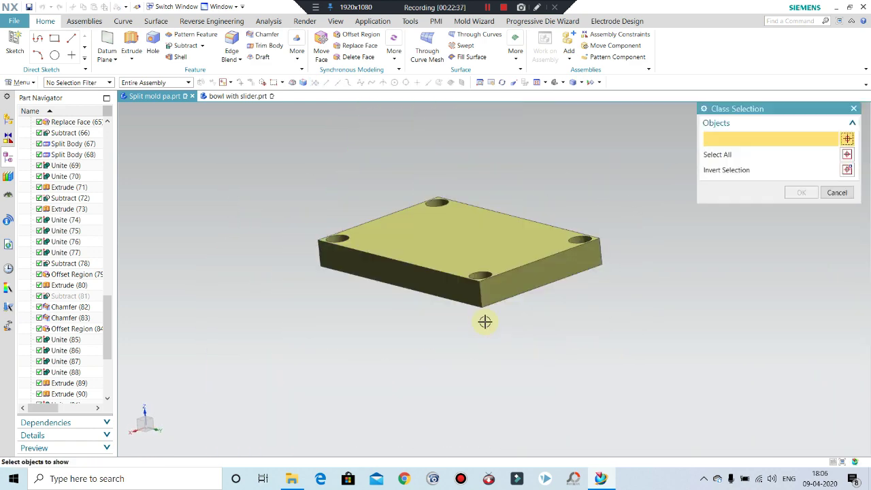
drag(267, 342, 271, 343)
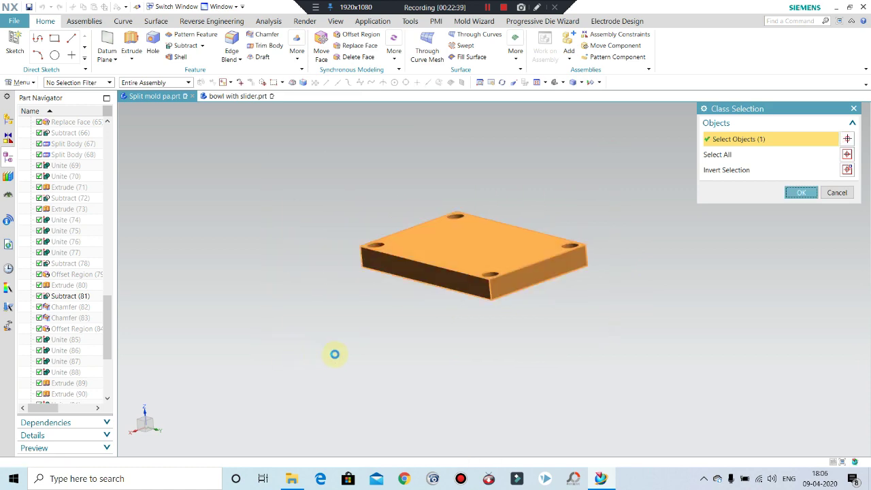
middle_click(334, 354)
mouse_move(334, 354)
middle_down()
mouse_move(408, 307)
mouse_move(414, 249)
mouse_move(417, 314)
middle_up()
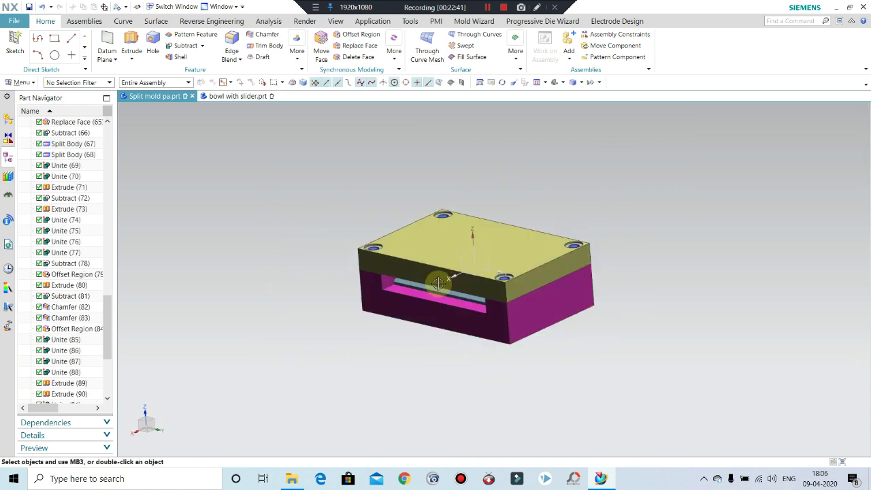
mouse_move(438, 283)
middle_down()
mouse_move(451, 233)
mouse_move(431, 286)
middle_up()
scroll(489, 225, up, 3)
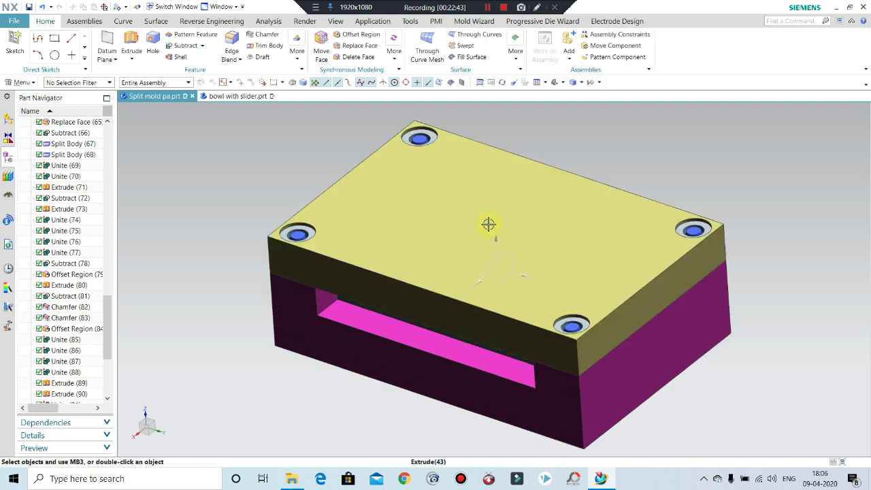
scroll(489, 225, down, 2)
mouse_move(490, 220)
middle_down()
mouse_move(495, 202)
mouse_move(490, 240)
mouse_move(480, 223)
mouse_move(487, 241)
mouse_move(482, 272)
middle_up()
Hide the top plate once more and zoom into a straight front view of the cavity
click(473, 181)
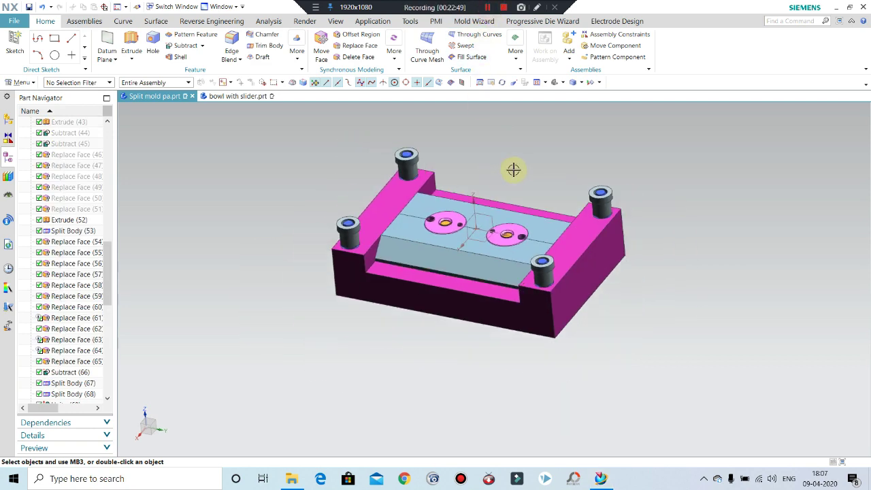
mouse_move(513, 171)
middle_down()
mouse_move(528, 147)
mouse_move(484, 200)
mouse_move(443, 220)
mouse_move(414, 278)
mouse_move(351, 237)
mouse_move(381, 281)
mouse_move(519, 206)
mouse_move(522, 161)
mouse_move(388, 265)
middle_up()
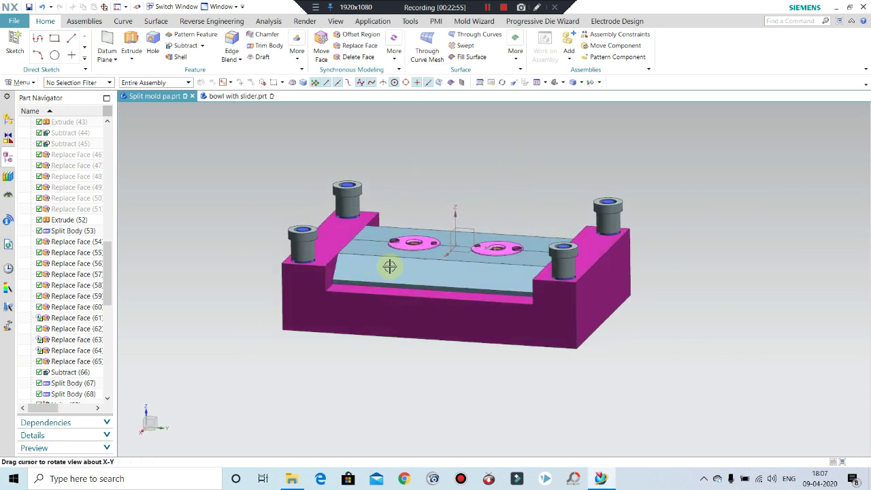
scroll(385, 255, up, 2)
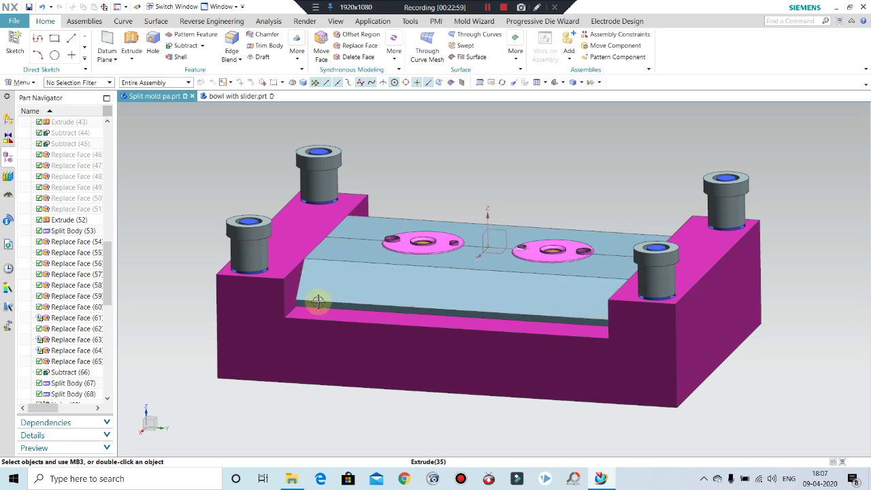
scroll(367, 253, down, 3)
middle_drag(413, 244, 435, 234)
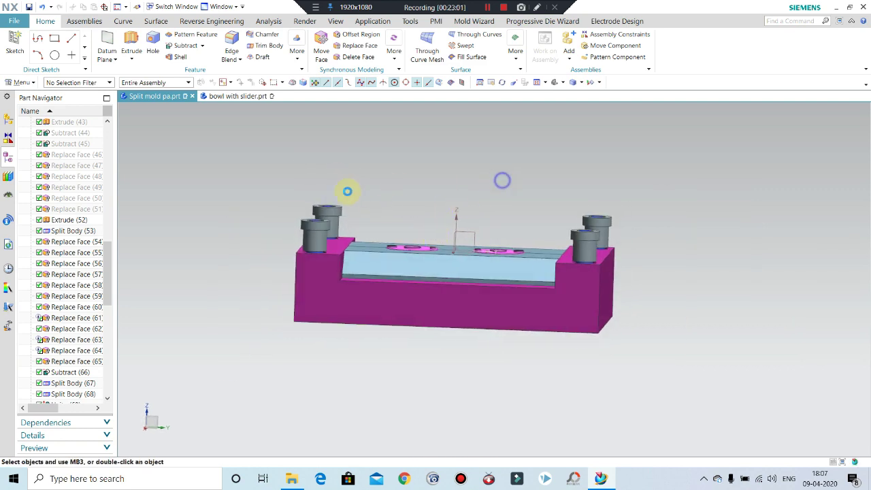
mouse_move(347, 191)
middle_down()
mouse_move(381, 264)
mouse_move(349, 284)
mouse_move(342, 275)
middle_up()
scroll(378, 258, up, 1)
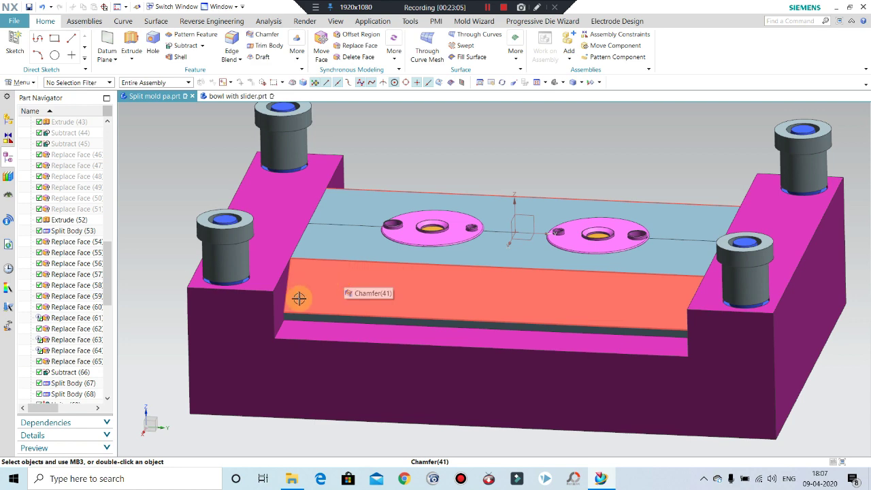
middle_drag(298, 298, 300, 286)
middle_drag(331, 140, 320, 217)
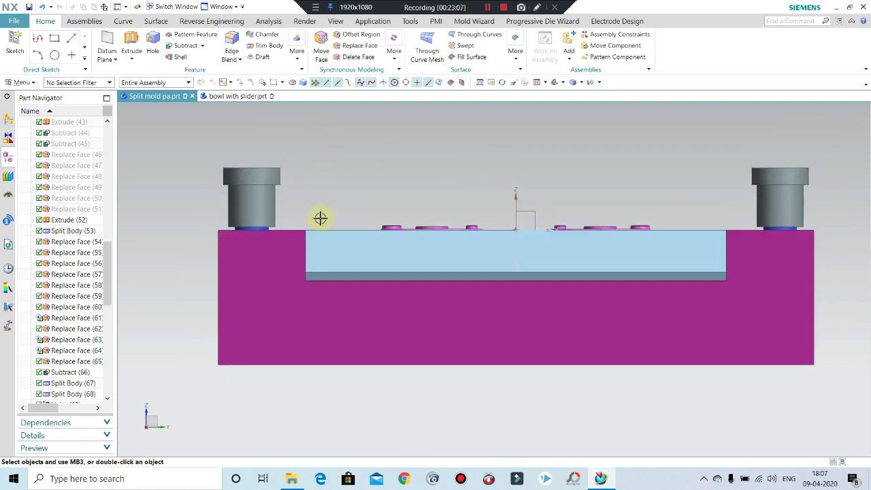
scroll(321, 217, up, 2)
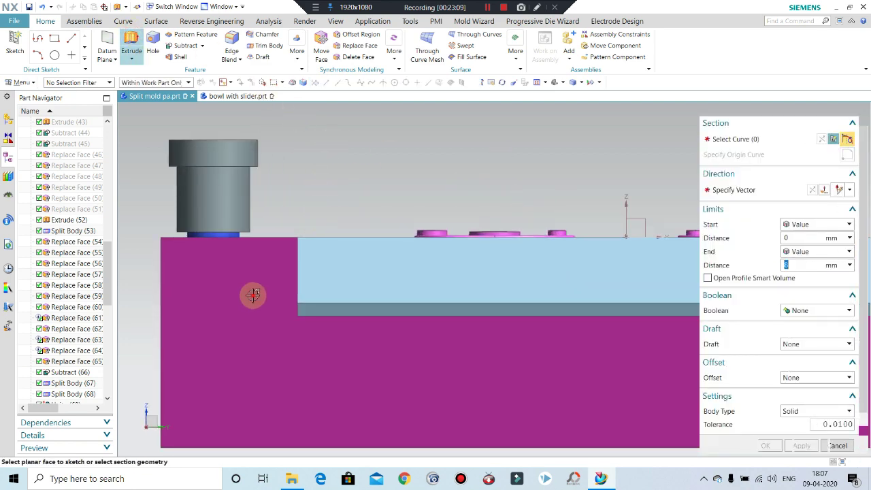
Sketch on the base's front face and draw a two-corner rectangle at the cavity corner
key(Escape)
click(379, 261)
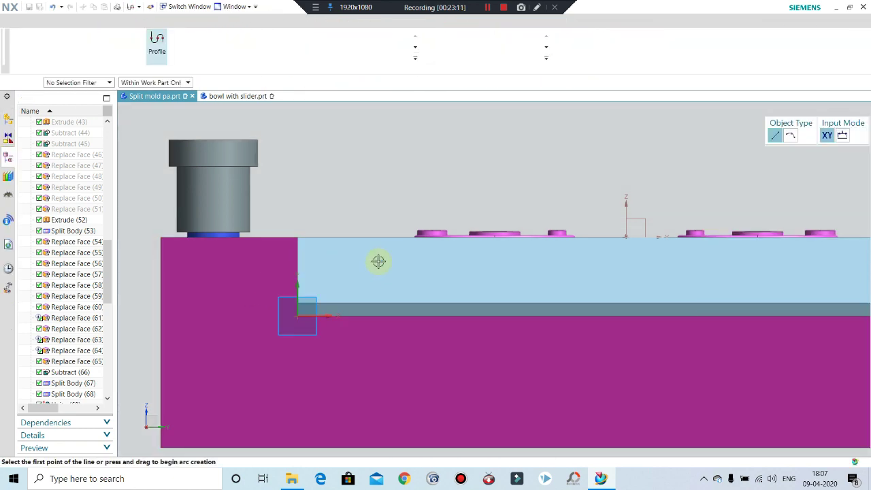
click(183, 42)
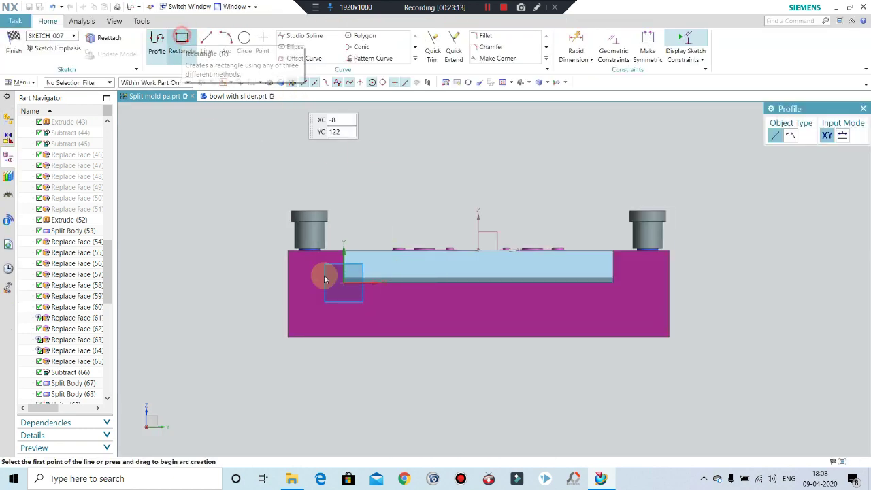
scroll(347, 242, up, 4)
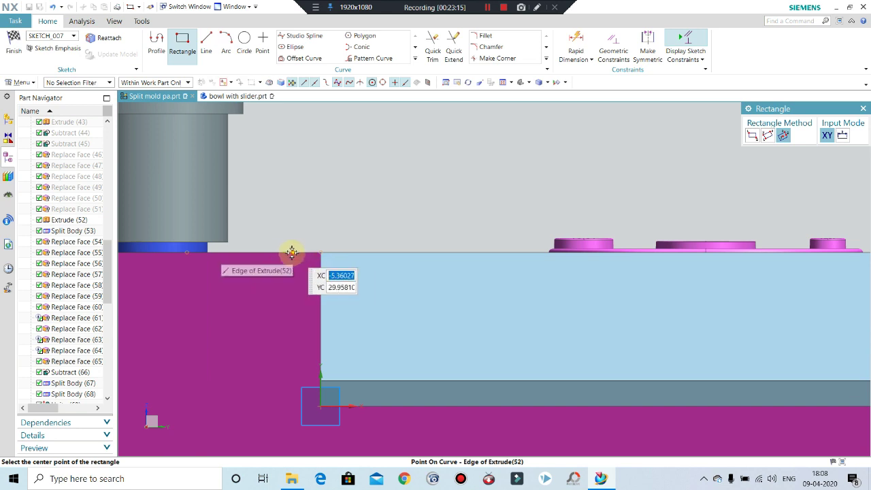
click(293, 255)
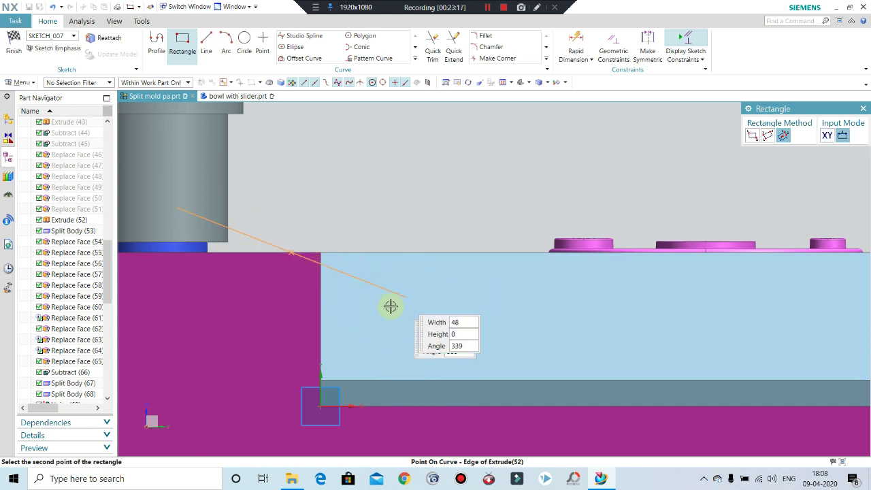
click(754, 136)
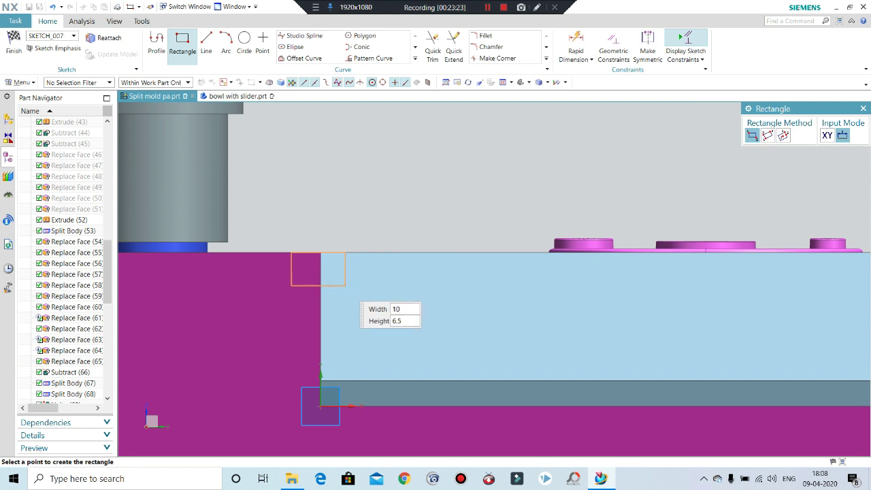
click(344, 286)
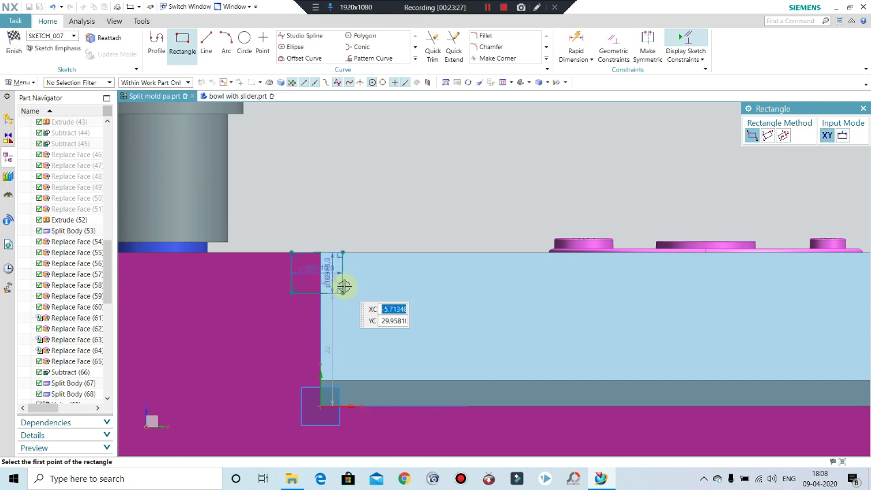
middle_drag(342, 286, 628, 170)
key(Escape)
Change the rectangle's height dimension from 8 to 10
mouse_move(396, 268)
shift+middle_down()
mouse_move(358, 210)
mouse_move(304, 215)
shift+middle_up()
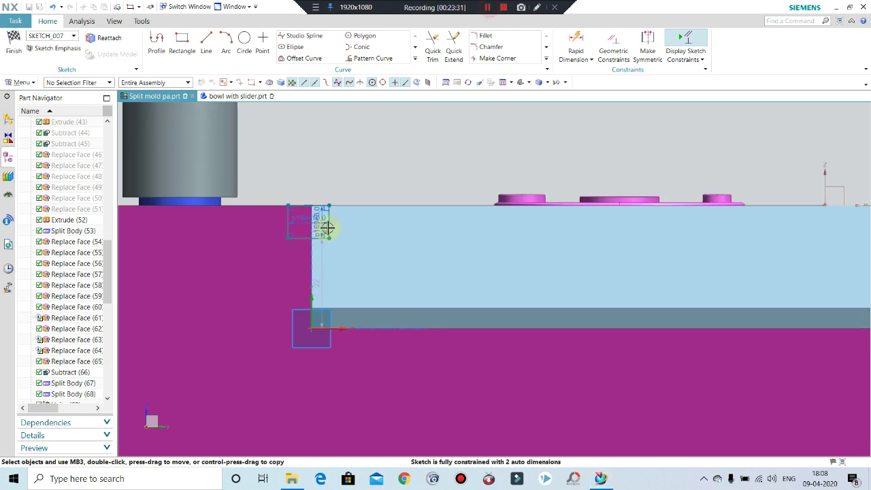
scroll(320, 230, up, 3)
scroll(322, 209, up, 3)
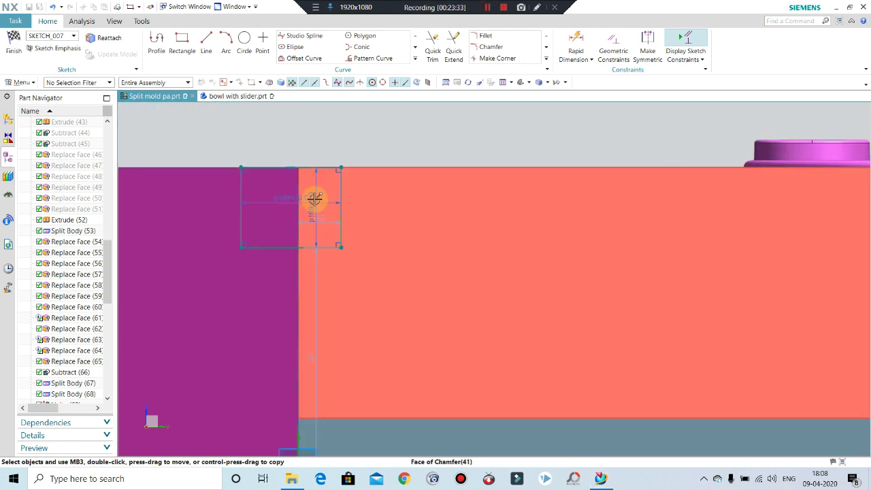
click(314, 198)
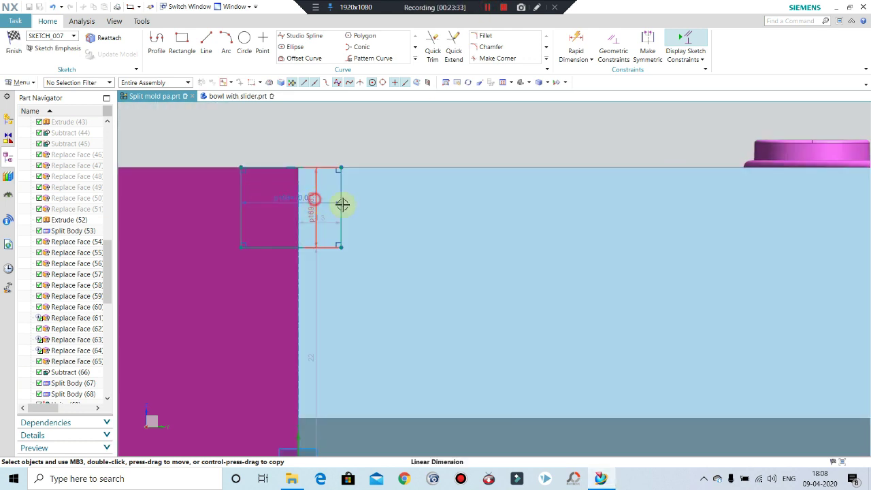
click(411, 242)
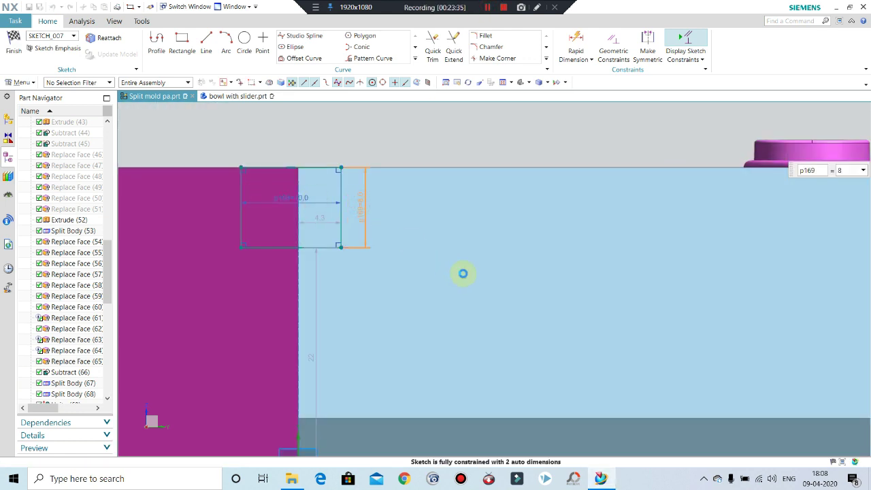
text(10)
key(Return)
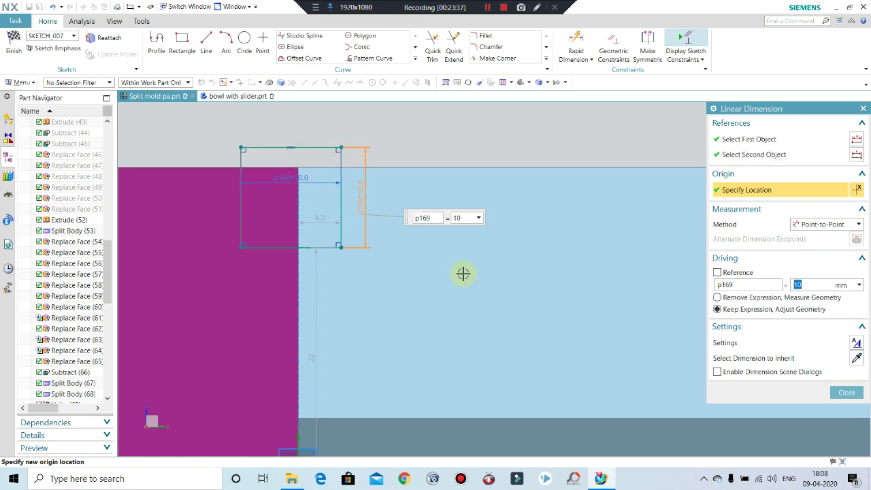
middle_click(444, 155)
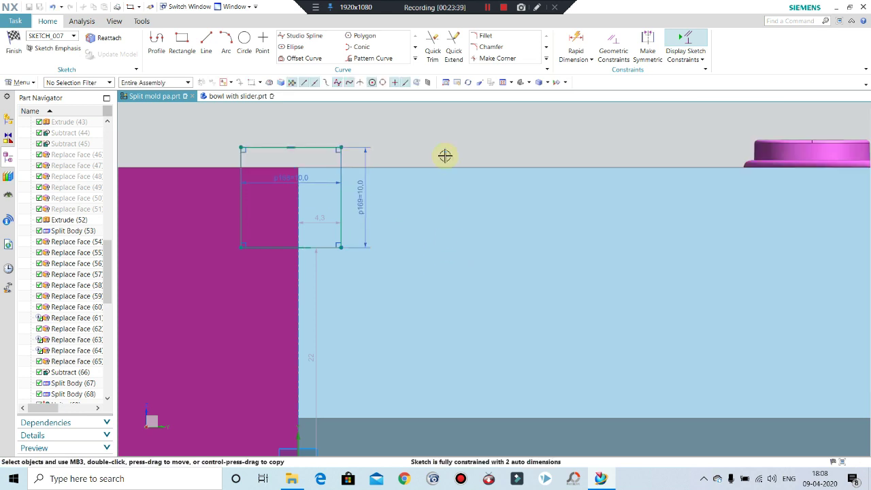
Constrain the rectangle's top corner onto the slider's top edge with Point on Curve
key(c)
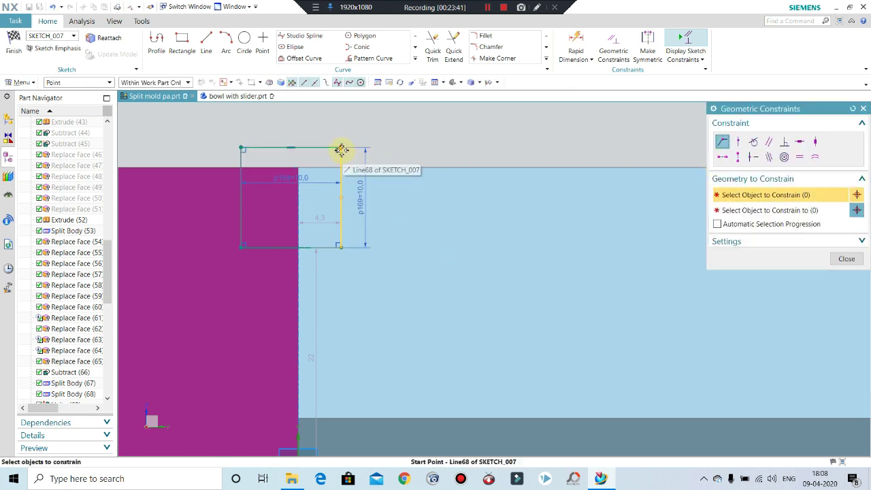
middle_click(633, 135)
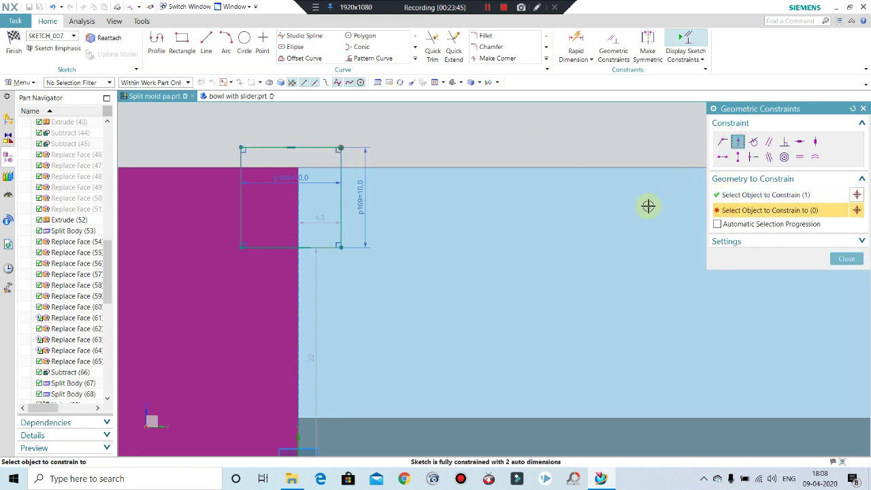
click(469, 170)
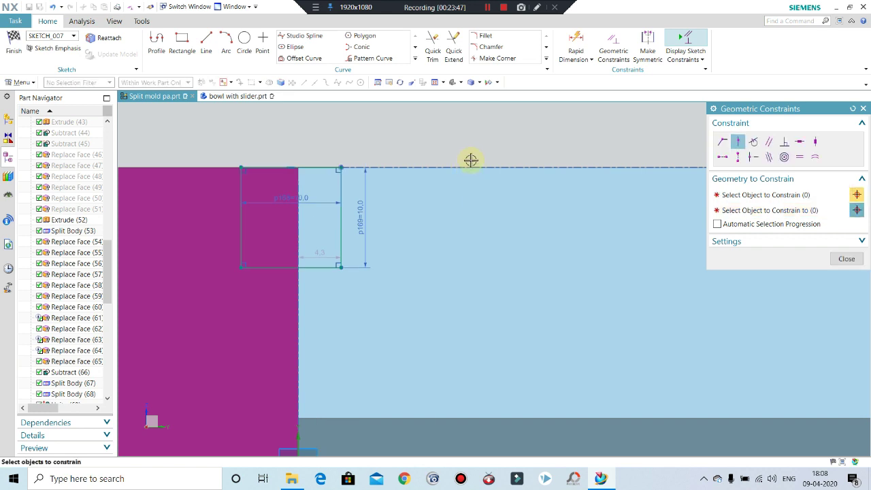
scroll(435, 163, up, 3)
scroll(361, 235, up, 1)
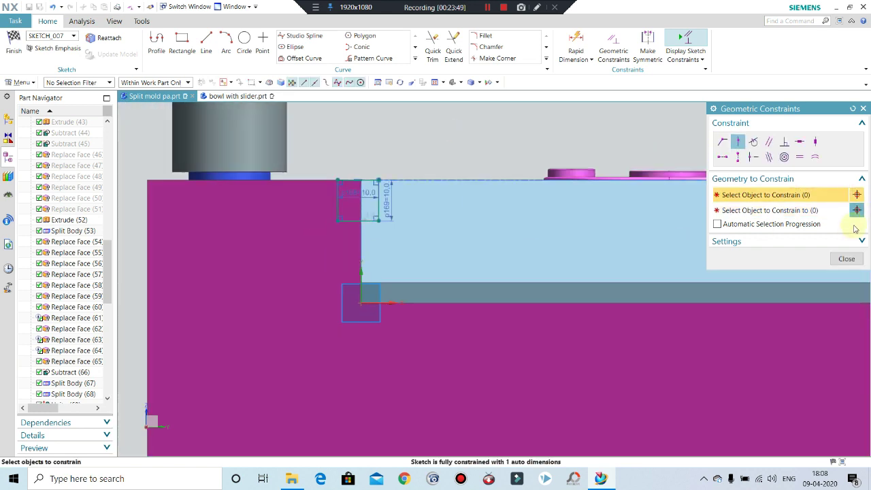
click(843, 257)
scroll(433, 185, up, 2)
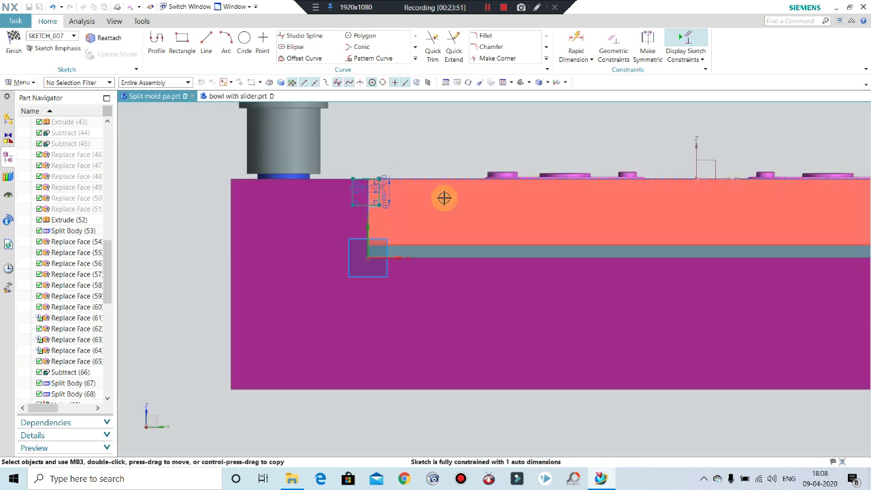
Mirror the whole 10 × 10 rectangle about the Z axis using Connected Curves selection
click(415, 59)
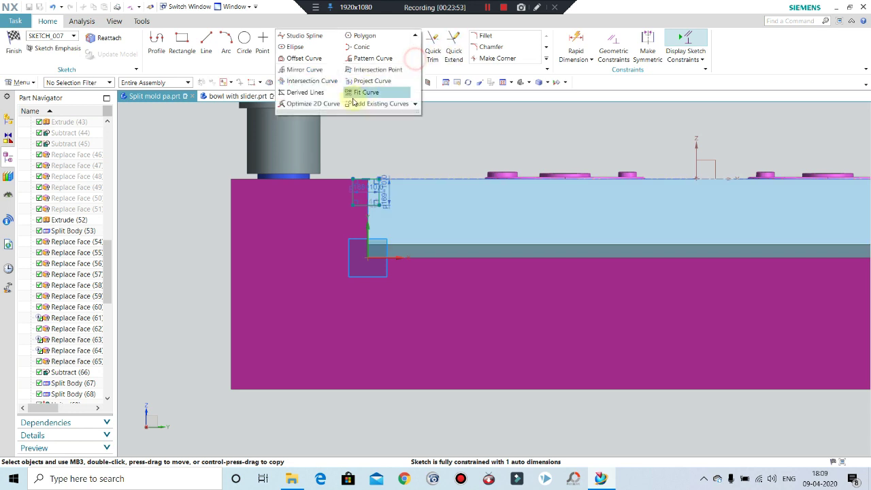
click(317, 70)
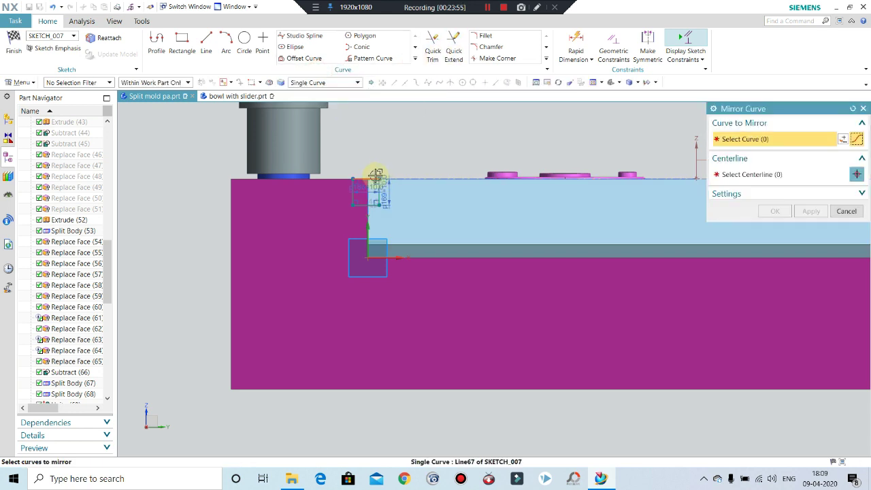
scroll(341, 130, up, 2)
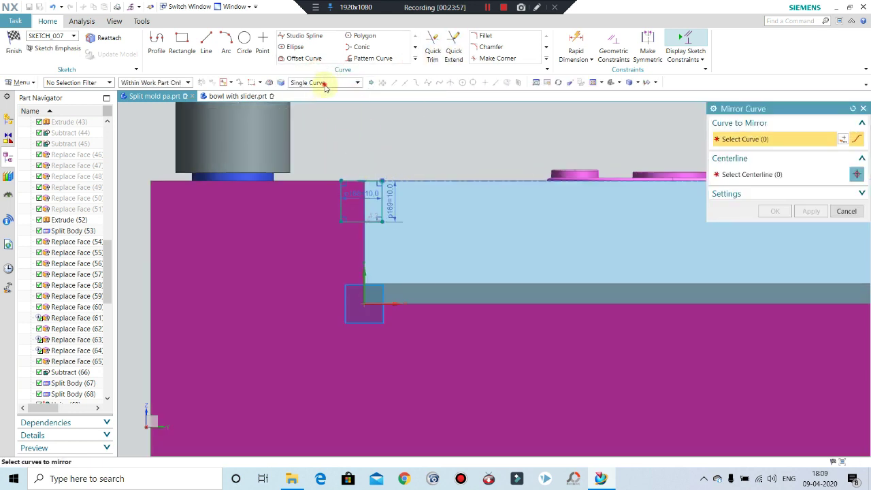
click(325, 83)
click(317, 102)
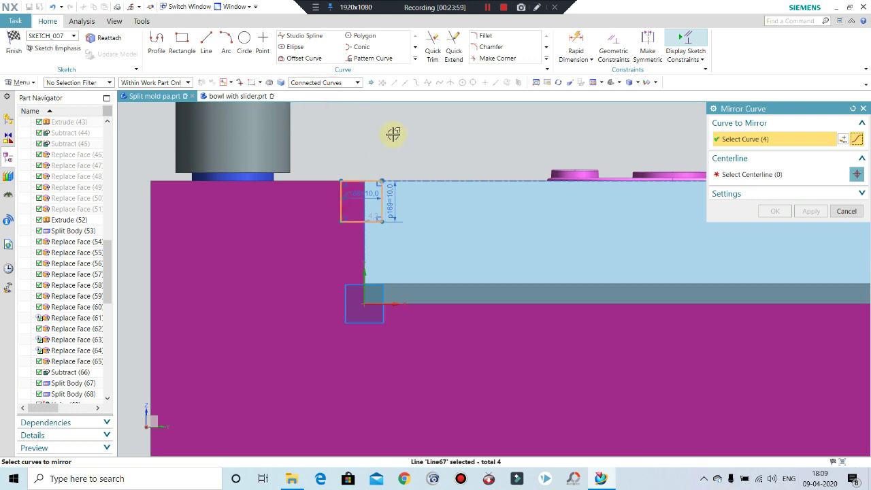
middle_click(317, 190)
scroll(317, 190, down, 2)
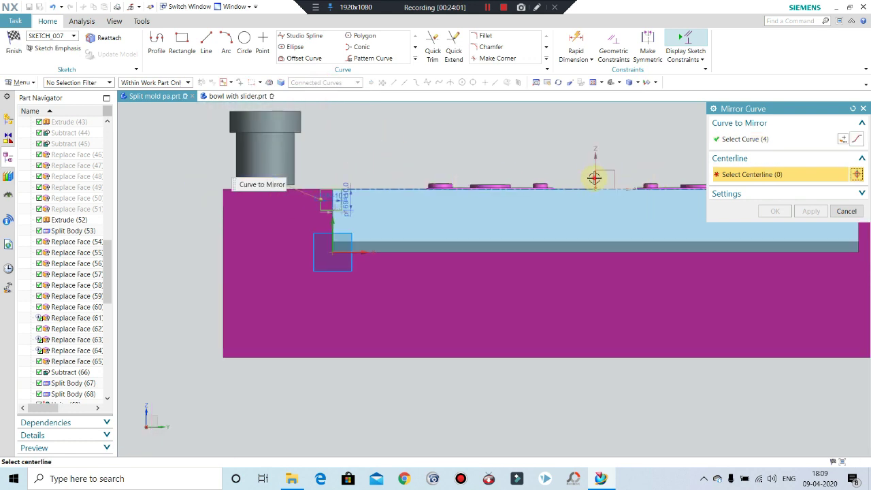
click(595, 178)
middle_click(435, 178)
scroll(415, 182, down, 2)
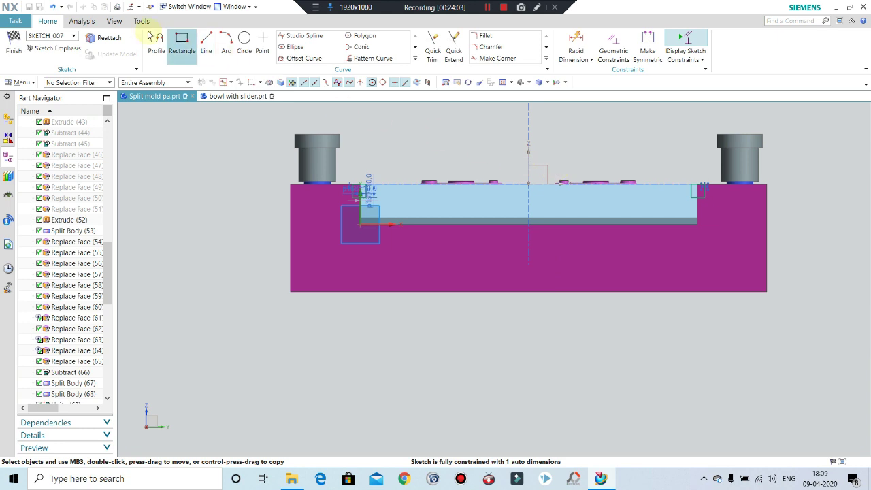
Finish the sketch and extrude both square profiles 234 mm into two guide rails
click(15, 42)
scroll(424, 215, up, 3)
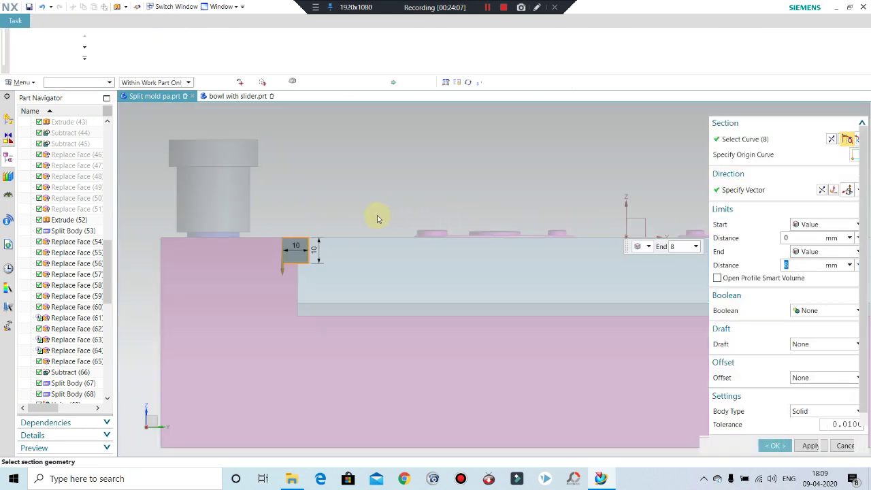
scroll(374, 218, down, 2)
scroll(351, 220, down, 2)
mouse_move(408, 306)
middle_down()
mouse_move(387, 325)
mouse_move(353, 245)
middle_up()
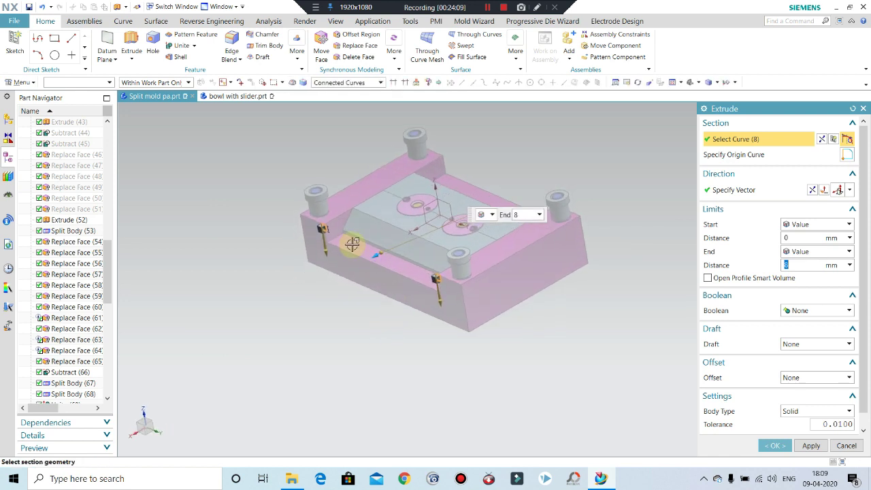
mouse_move(404, 238)
mouse_down()
mouse_move(476, 143)
mouse_move(499, 185)
mouse_up()
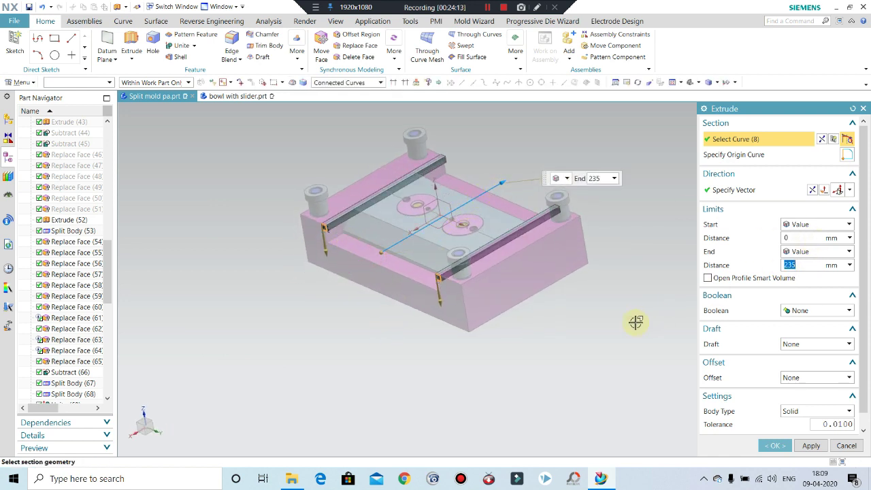
mouse_move(636, 323)
middle_down()
mouse_move(609, 325)
mouse_move(615, 321)
middle_up()
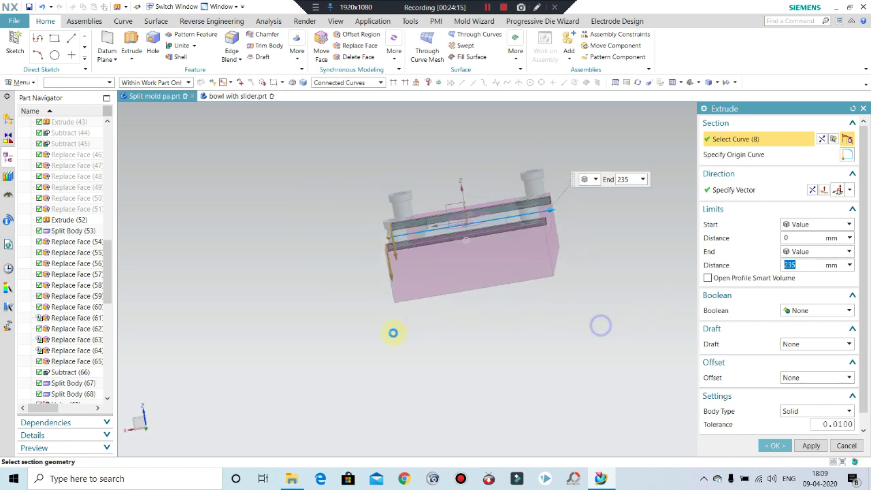
middle_drag(392, 333, 559, 241)
scroll(551, 218, up, 3)
text(234)
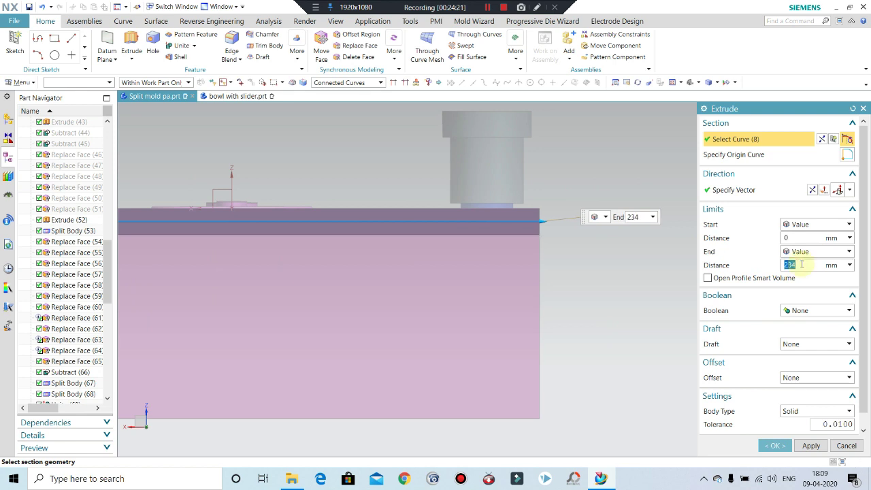
click(769, 447)
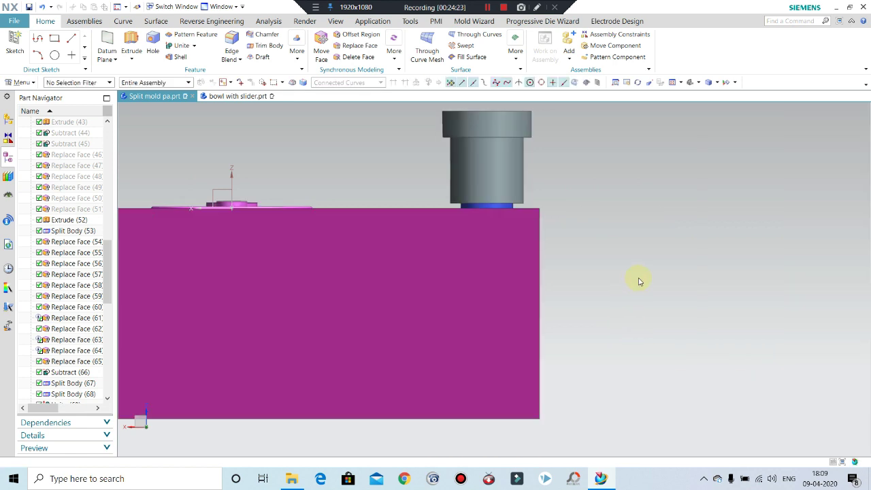
Hide the magenta base block with Ctrl+B to view the rails on their own
scroll(626, 286, down, 3)
mouse_move(615, 290)
middle_down()
mouse_move(657, 327)
mouse_move(651, 311)
middle_up()
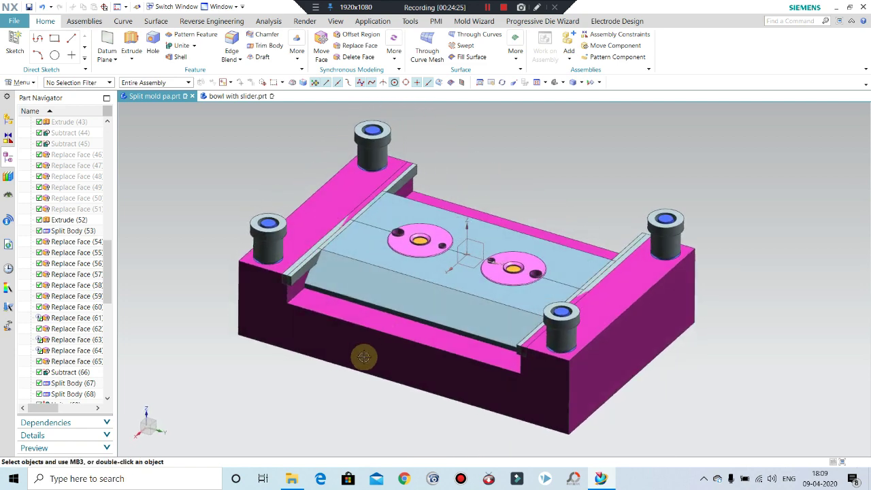
scroll(275, 289, up, 3)
scroll(275, 289, up, 2)
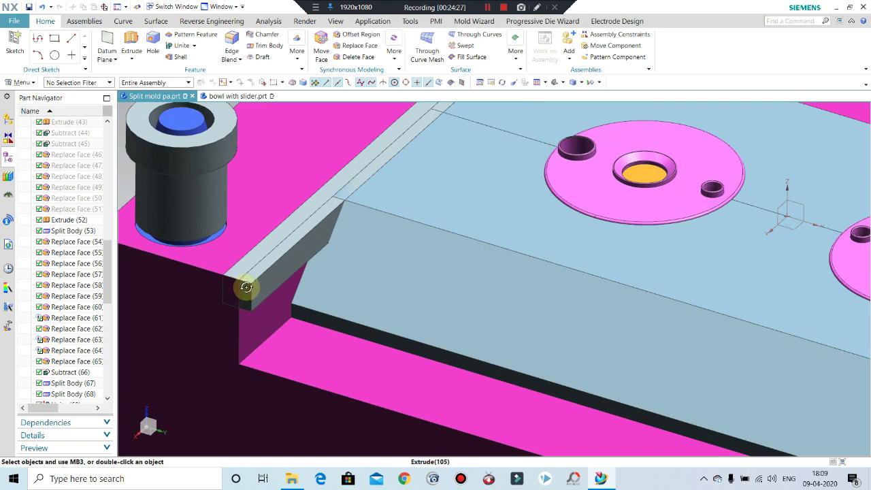
middle_drag(243, 288, 300, 253)
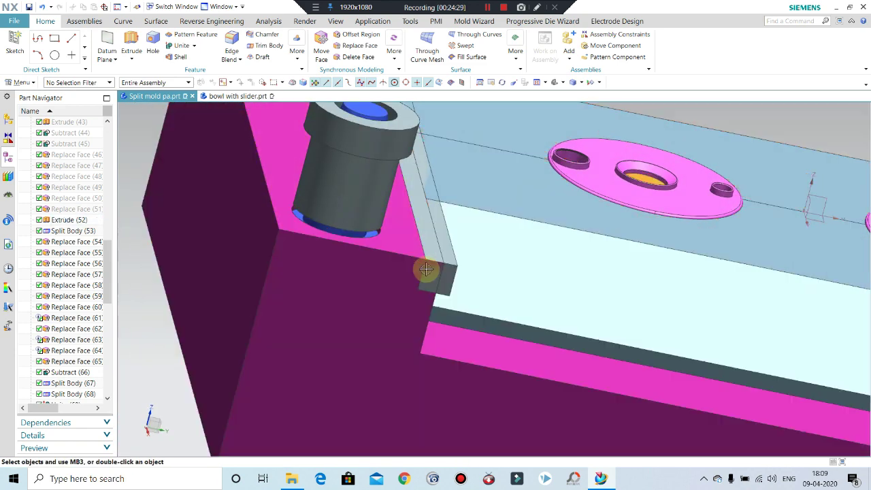
middle_drag(418, 272, 416, 268)
scroll(379, 259, down, 2)
scroll(378, 266, down, 2)
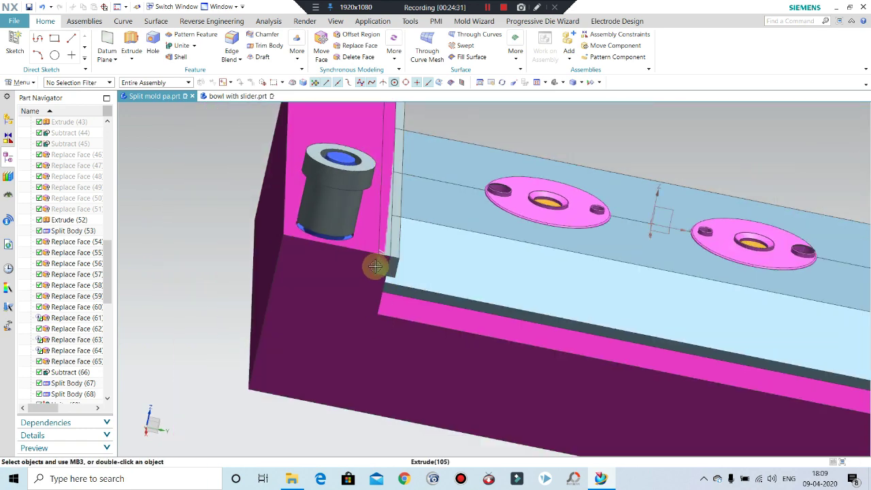
key(ctrl+b)
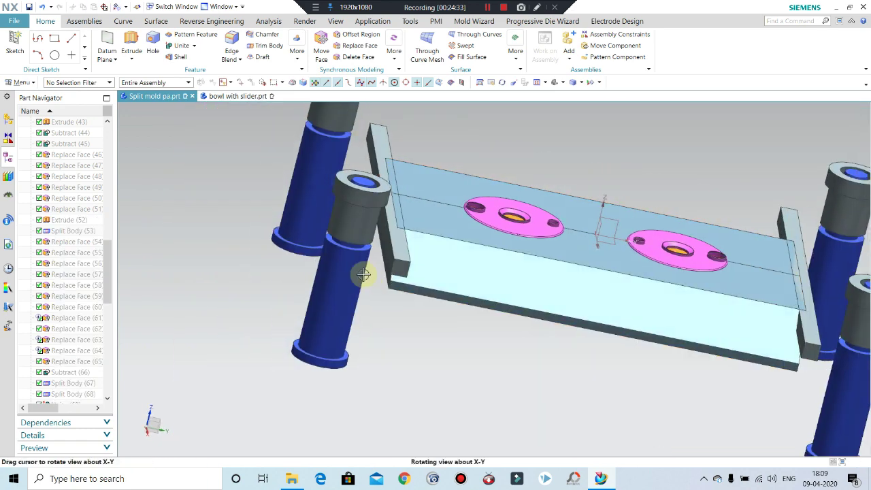
middle_drag(358, 272, 361, 275)
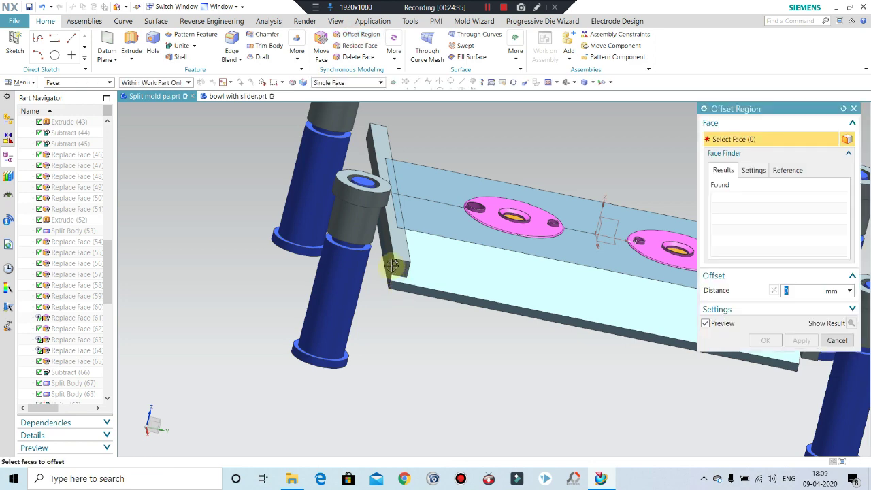
Offset the long side faces of both rails by 5 mm
click(618, 251)
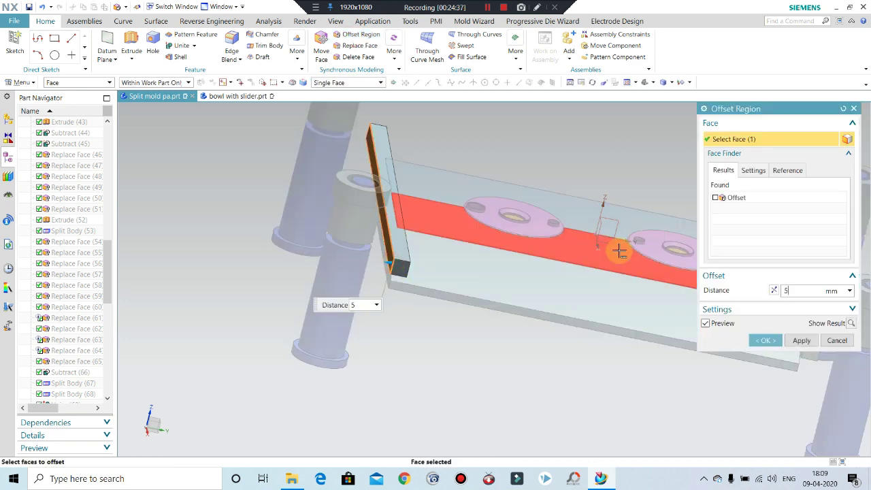
text(5)
key(Return)
mouse_move(526, 356)
middle_down()
mouse_move(472, 361)
mouse_move(547, 341)
middle_up()
click(547, 340)
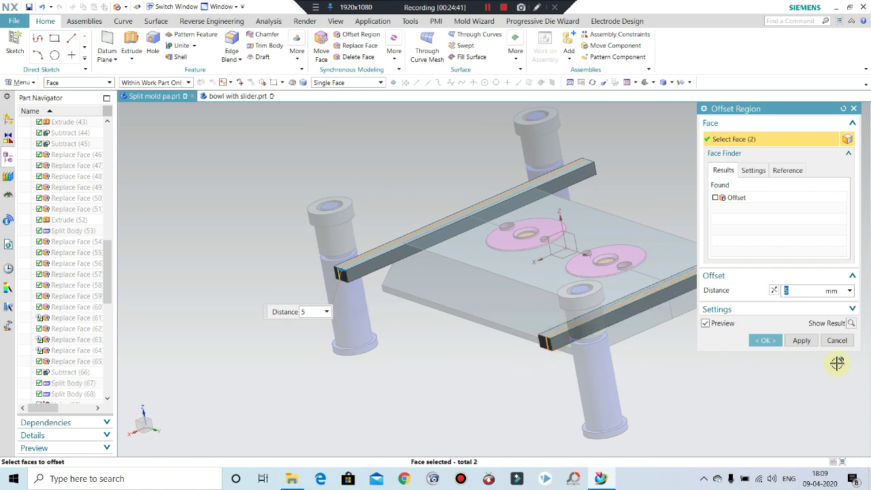
click(770, 344)
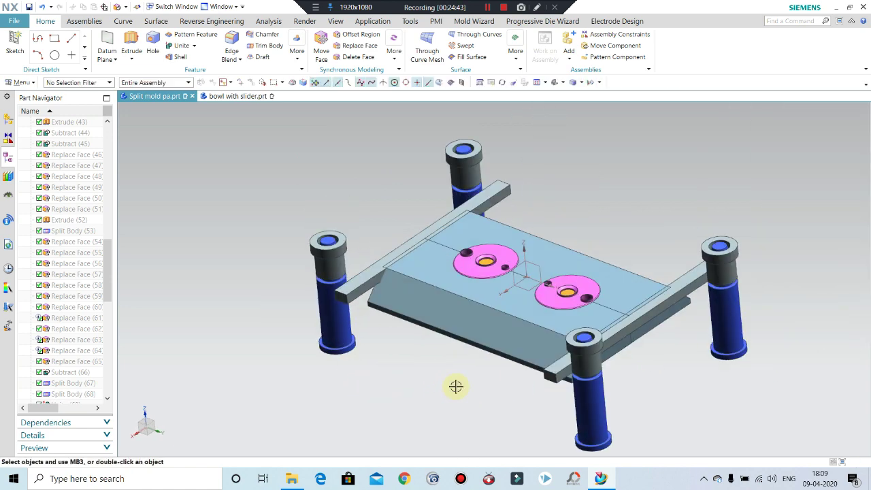
Show the magenta base again and inspect the restored mold from several angles
key(ctrl+shift+k)
click(456, 386)
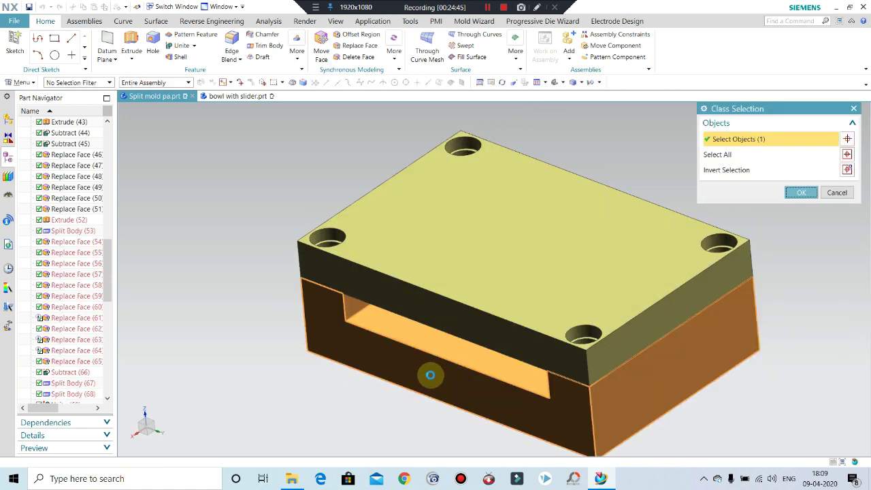
middle_click(422, 350)
mouse_move(418, 340)
middle_down()
mouse_move(438, 379)
mouse_move(513, 218)
middle_up()
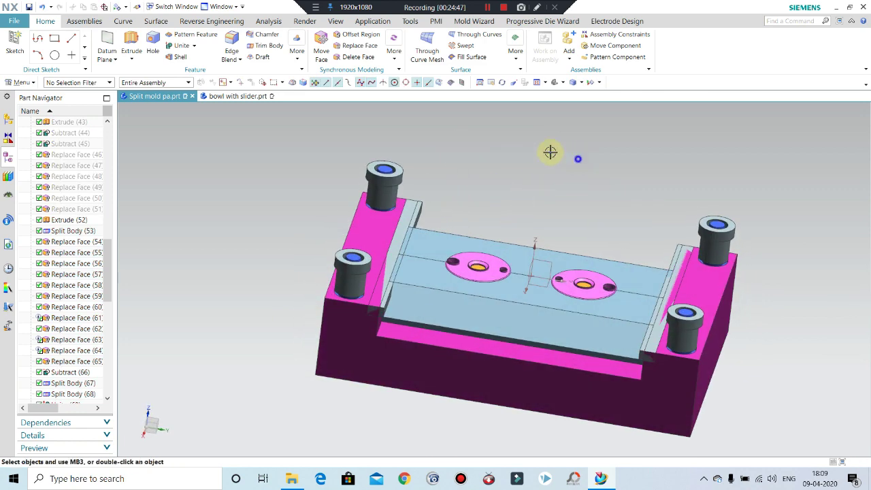
middle_drag(550, 152, 466, 202)
scroll(404, 259, up, 2)
middle_drag(404, 258, 373, 337)
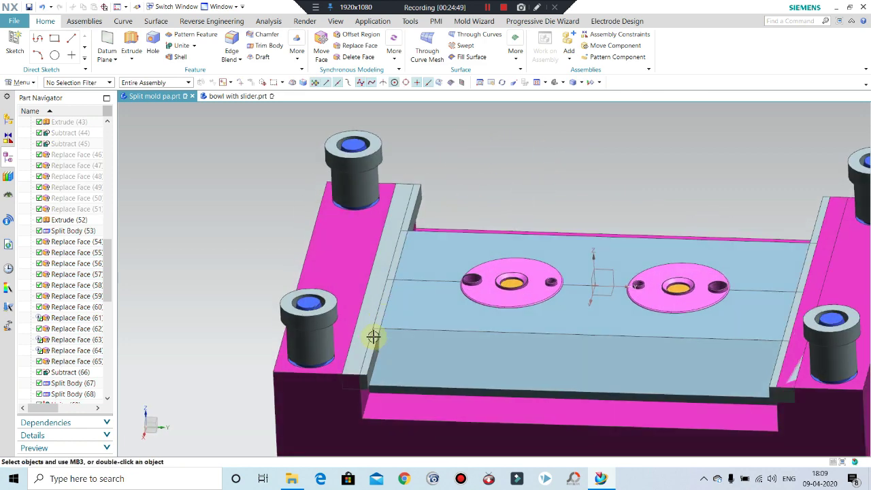
scroll(385, 369, down, 2)
middle_drag(385, 369, 381, 360)
scroll(322, 322, up, 2)
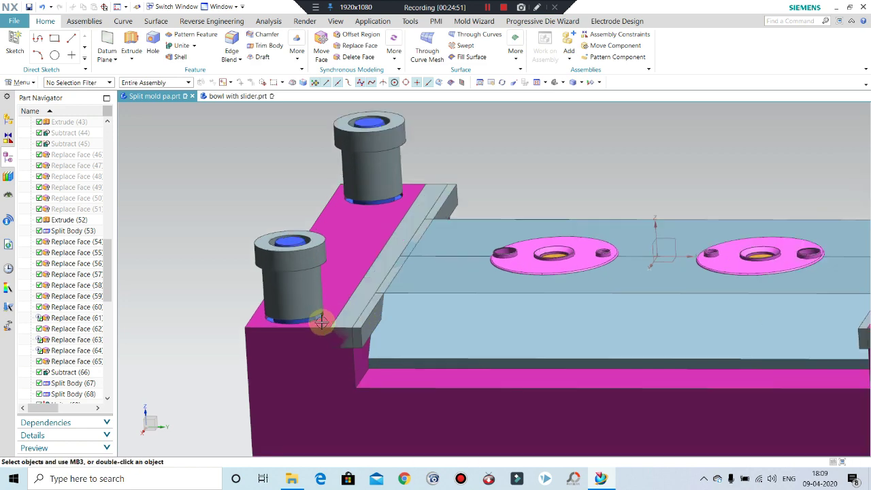
scroll(322, 322, up, 2)
scroll(330, 331, down, 1)
scroll(62, 387, down, 6)
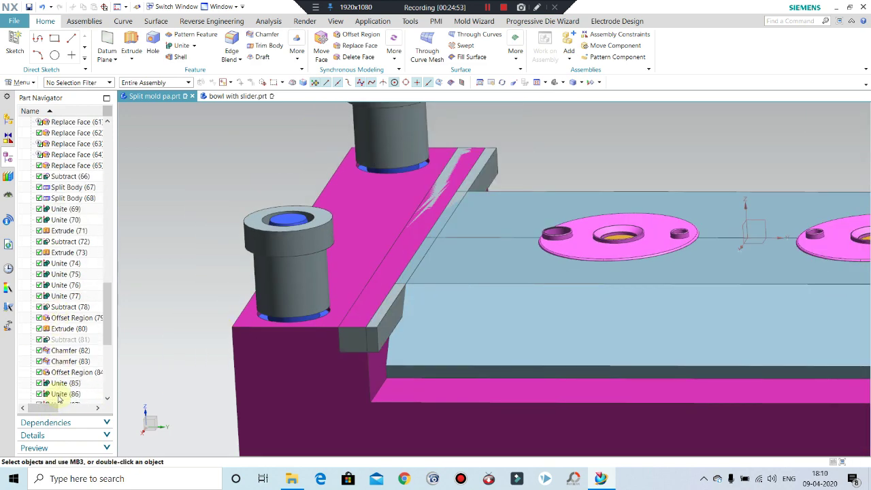
scroll(60, 399, down, 7)
Edit the rail offset region so its distance becomes 7 mm
double_click(59, 394)
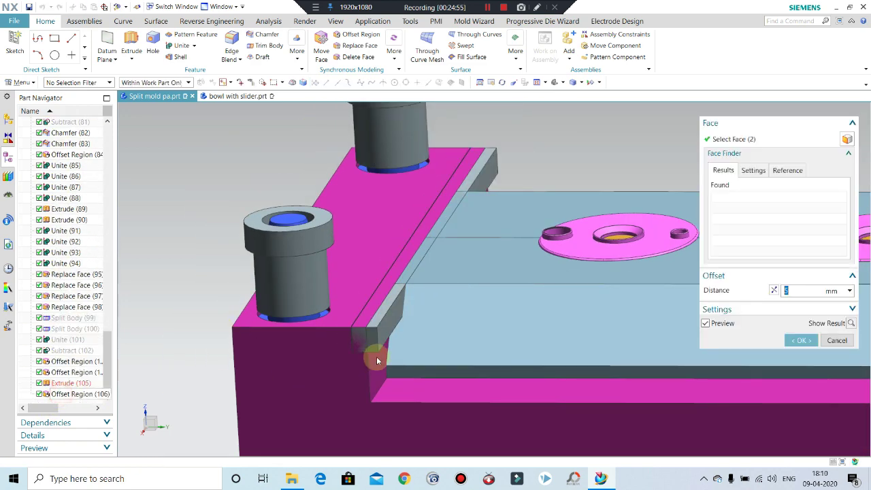
text(8)
key(Return)
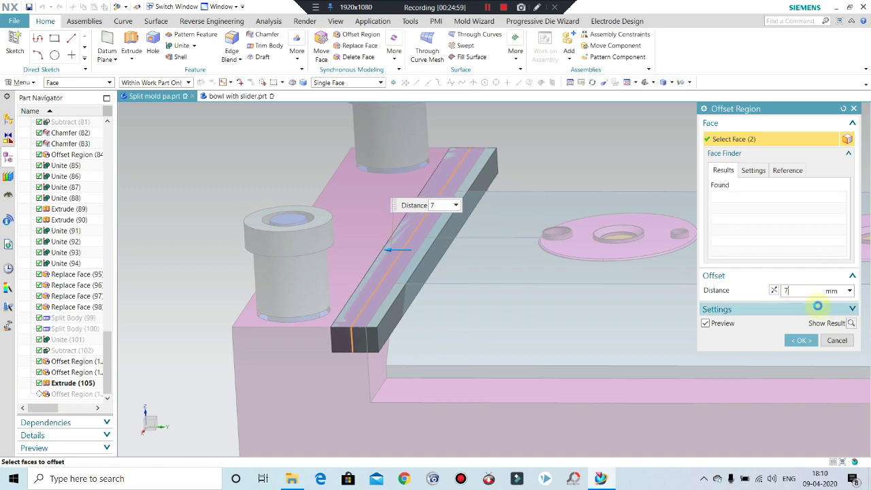
key(Return)
click(811, 342)
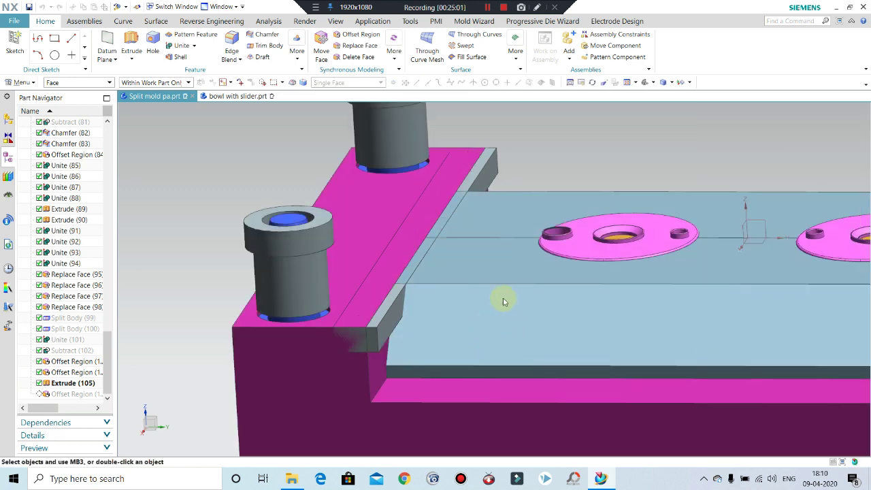
mouse_move(501, 297)
middle_down()
mouse_move(462, 283)
mouse_move(469, 293)
mouse_move(428, 306)
middle_up()
scroll(461, 282, down, 3)
click(425, 306)
key(Escape)
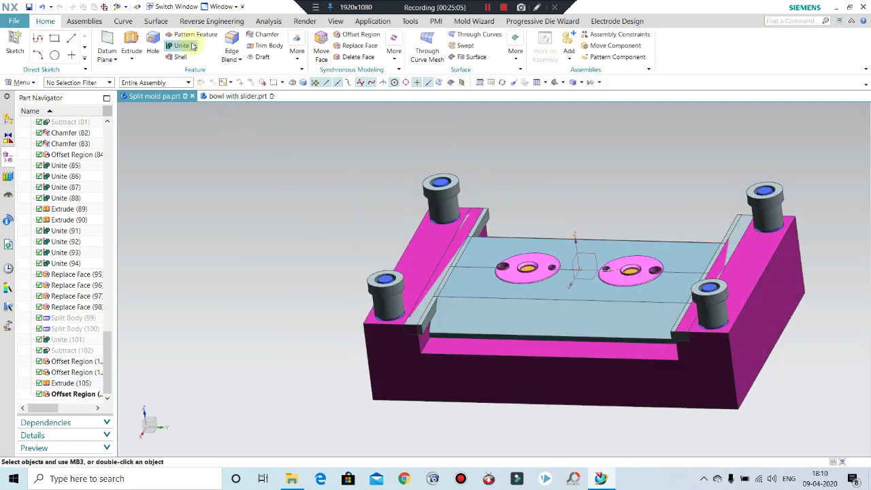
Subtract the left rail from the base plate with Keep Tool on
click(200, 70)
scroll(390, 362, up, 5)
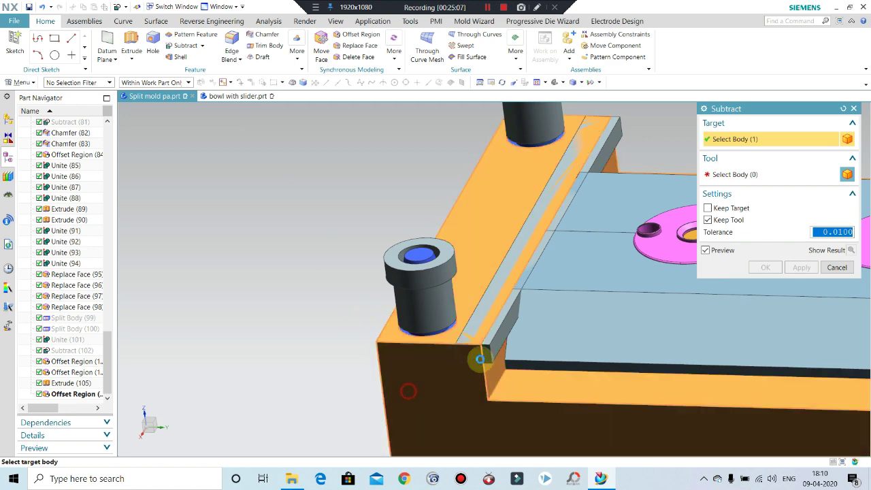
click(487, 350)
click(491, 349)
click(801, 267)
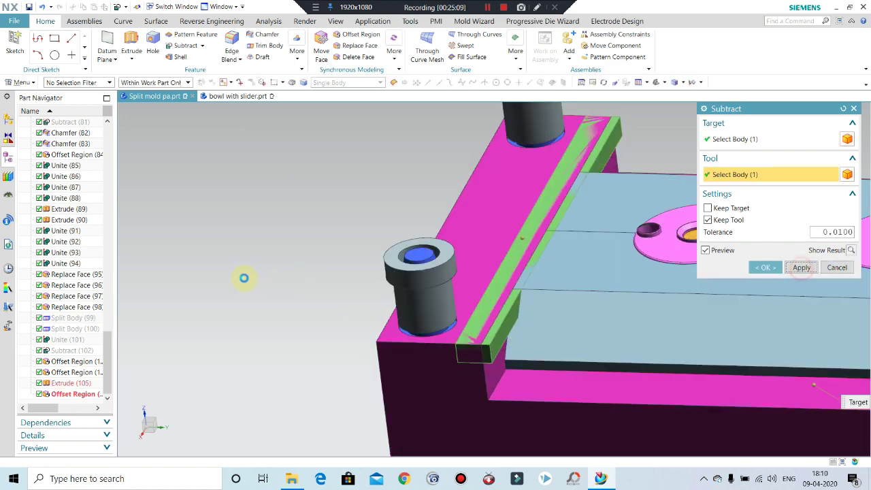
Cut the right rail into the slider block and into the next target body
scroll(205, 286, down, 5)
click(544, 349)
scroll(516, 321, up, 3)
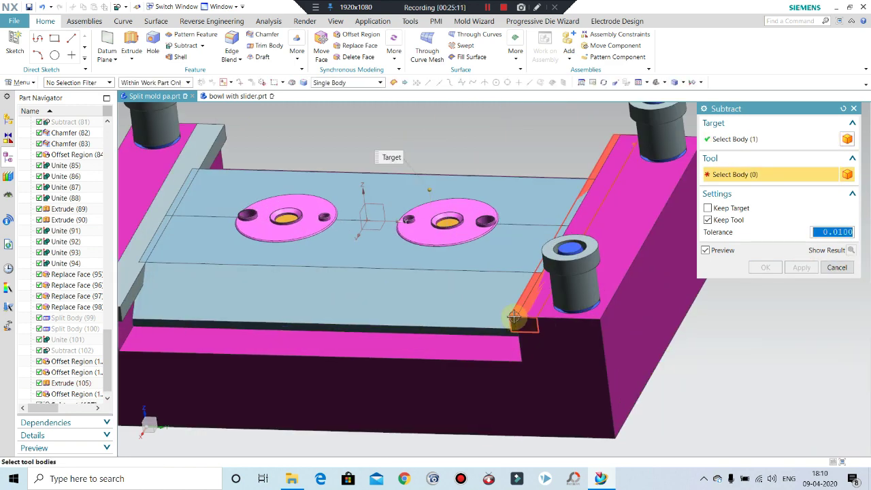
shift+click(393, 281)
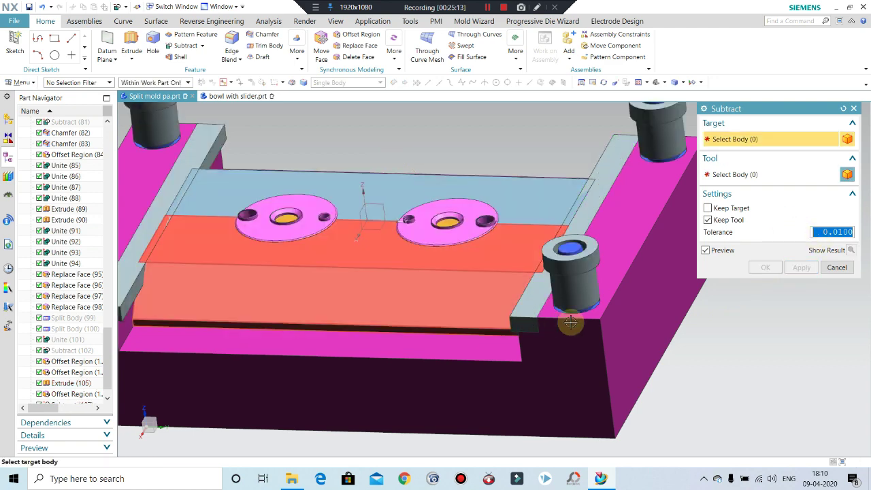
click(524, 358)
click(560, 313)
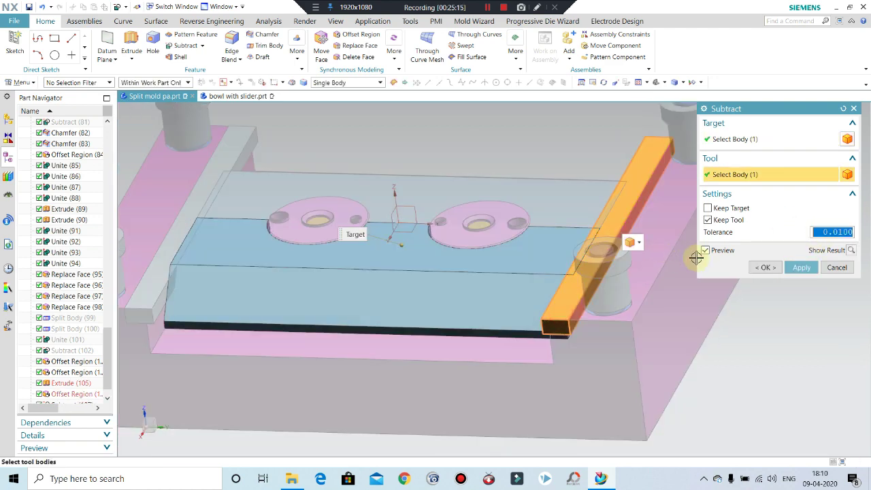
click(806, 270)
click(592, 208)
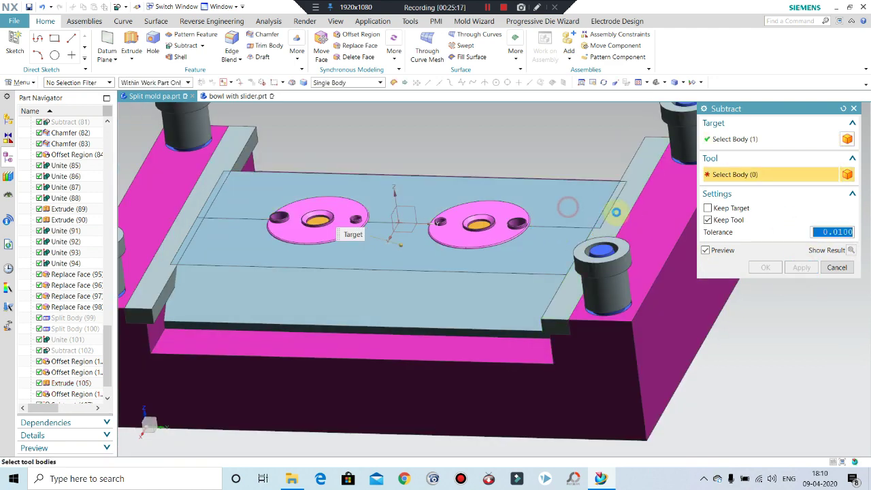
click(636, 178)
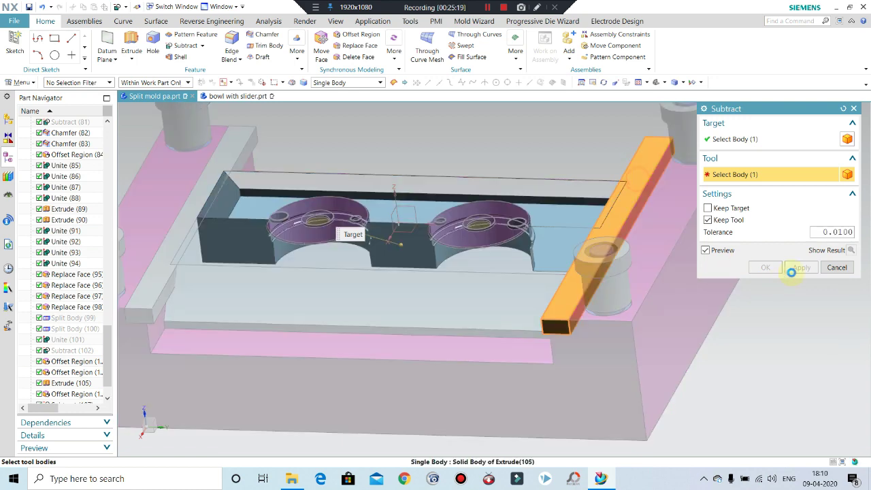
click(801, 267)
Cut the left rail into the remaining target body, then close Subtract
scroll(263, 226, up, 3)
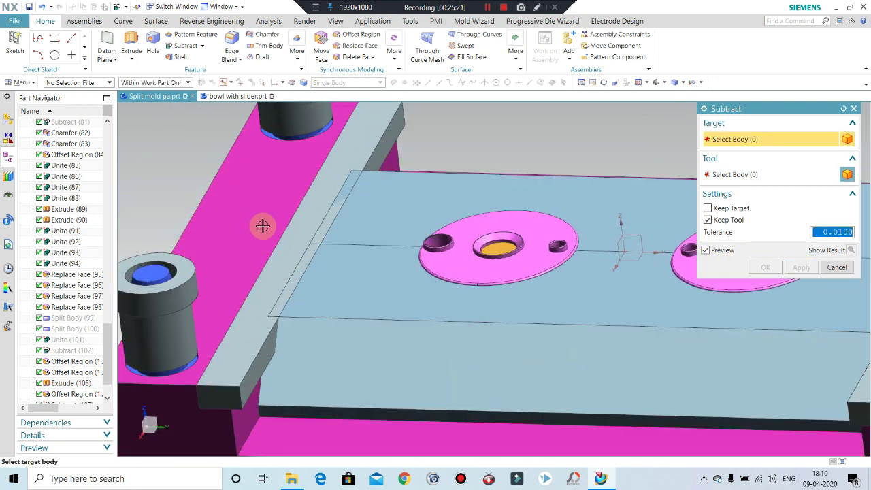
click(325, 308)
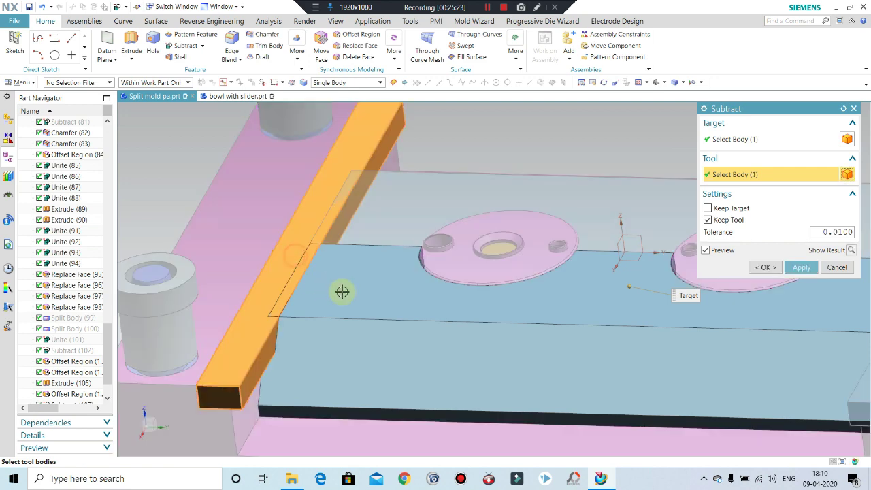
click(367, 216)
click(342, 190)
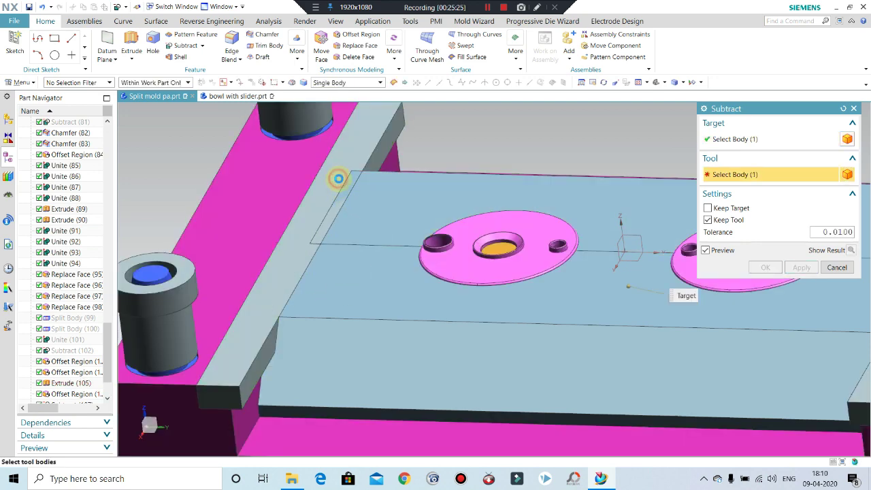
scroll(338, 178, down, 2)
click(801, 267)
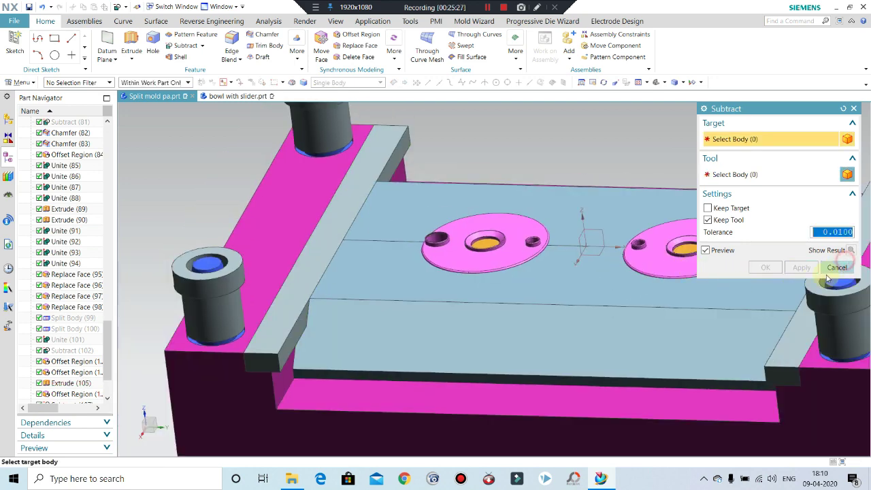
click(836, 268)
scroll(455, 233, down, 3)
Change the display colour of the left and right guide rails to white with Ctrl+J
mouse_move(501, 214)
middle_down()
mouse_move(490, 196)
mouse_move(403, 237)
middle_up()
key(ctrl+j)
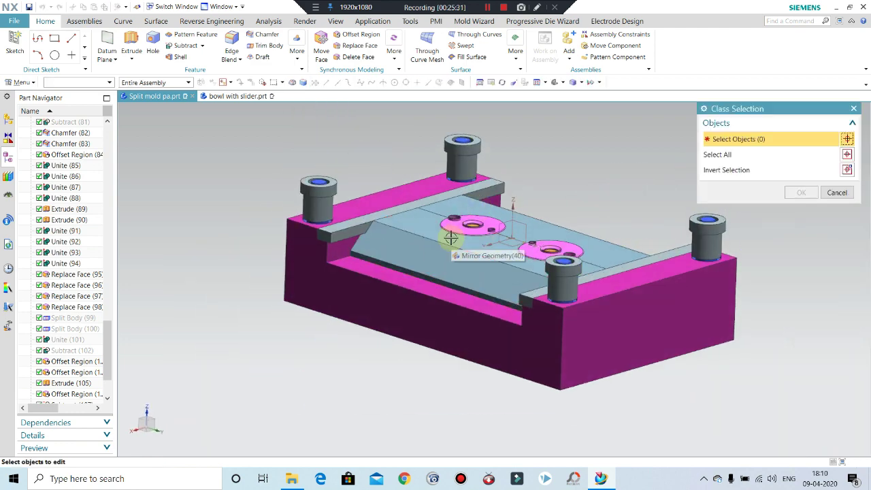
scroll(350, 232, up, 2)
click(346, 233)
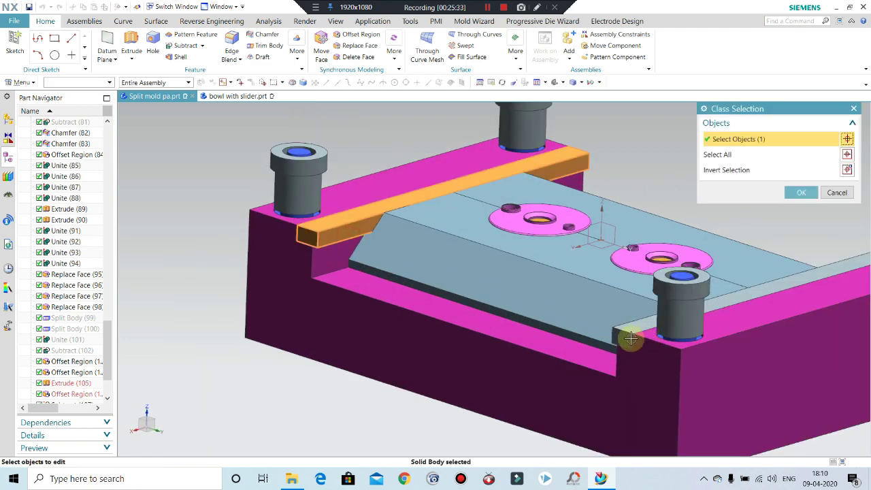
click(630, 338)
click(803, 193)
click(823, 172)
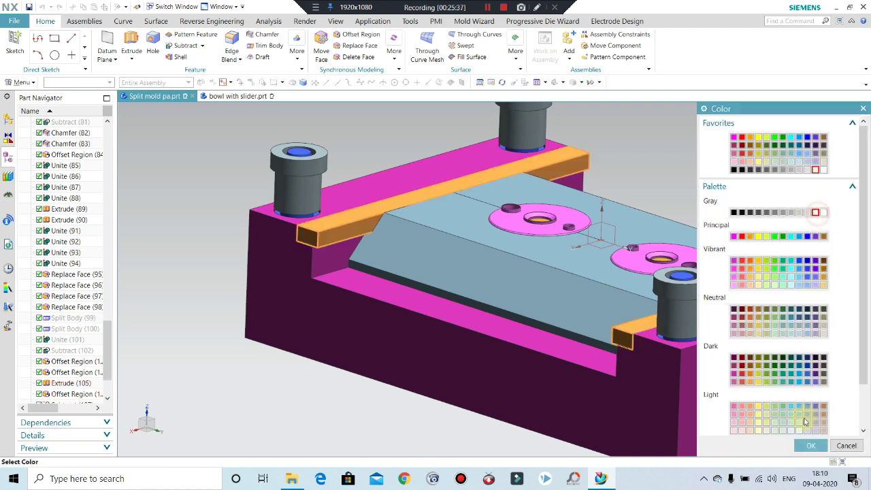
click(810, 444)
click(769, 405)
mouse_move(458, 309)
middle_down()
mouse_move(451, 296)
mouse_move(473, 286)
mouse_move(447, 305)
middle_up()
scroll(484, 229, up, 3)
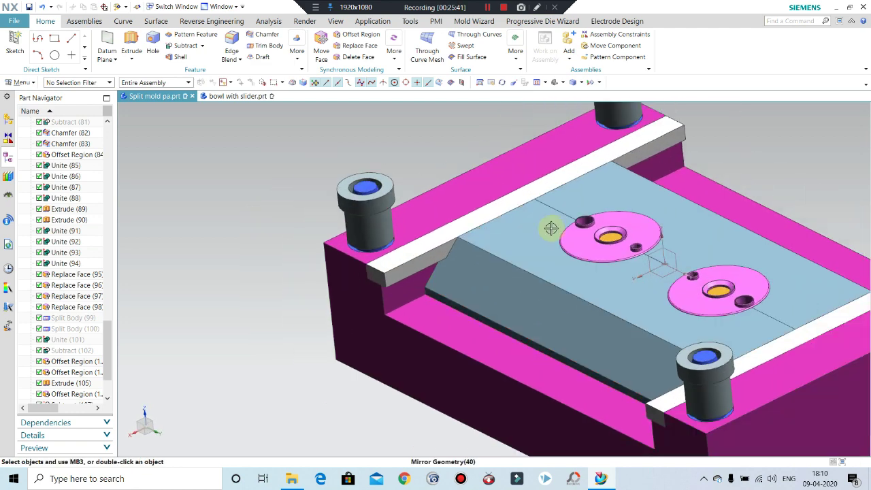
Orbit the mold to check the white rails and slider chamfer, then bring up Analysis
mouse_move(551, 227)
middle_down()
mouse_move(561, 212)
mouse_move(564, 235)
middle_up()
middle_drag(414, 243, 413, 239)
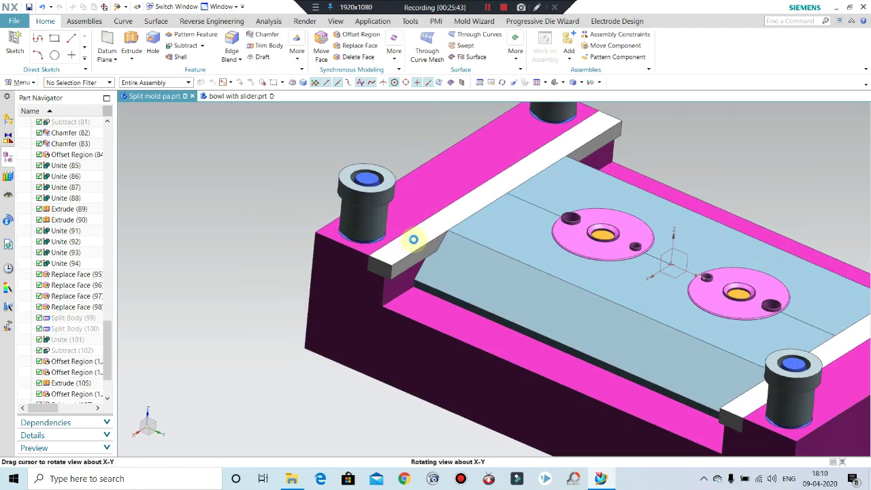
middle_drag(477, 249, 462, 227)
scroll(286, 255, down, 2)
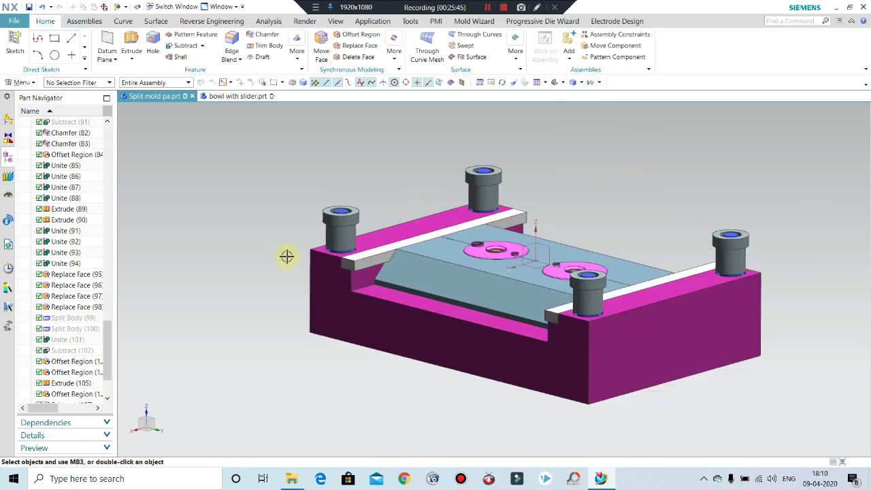
scroll(431, 248, up, 1)
scroll(422, 245, up, 2)
mouse_move(390, 270)
middle_down()
mouse_move(492, 307)
mouse_move(485, 319)
mouse_move(491, 274)
mouse_move(492, 286)
mouse_move(408, 295)
middle_up()
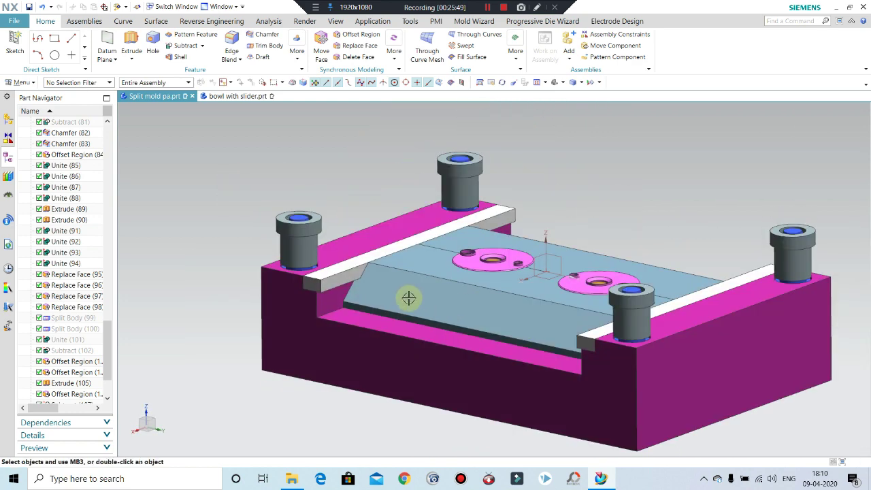
scroll(401, 279, up, 2)
click(388, 262)
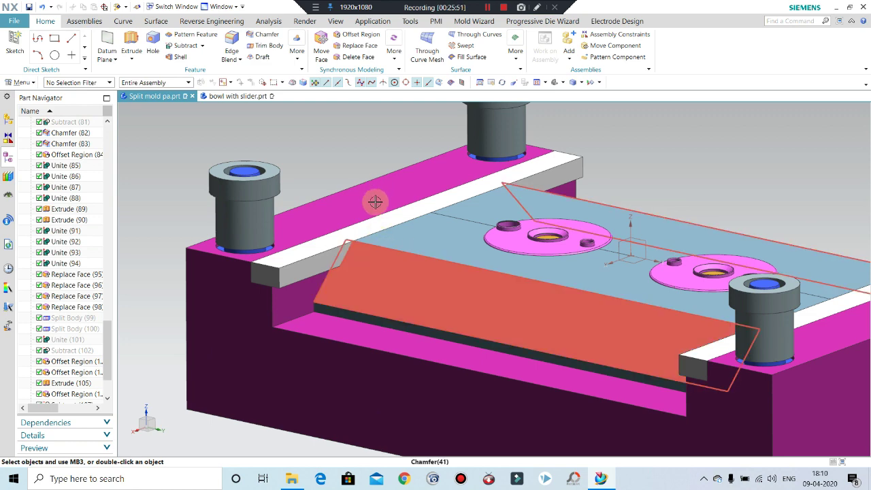
scroll(410, 281, down, 1)
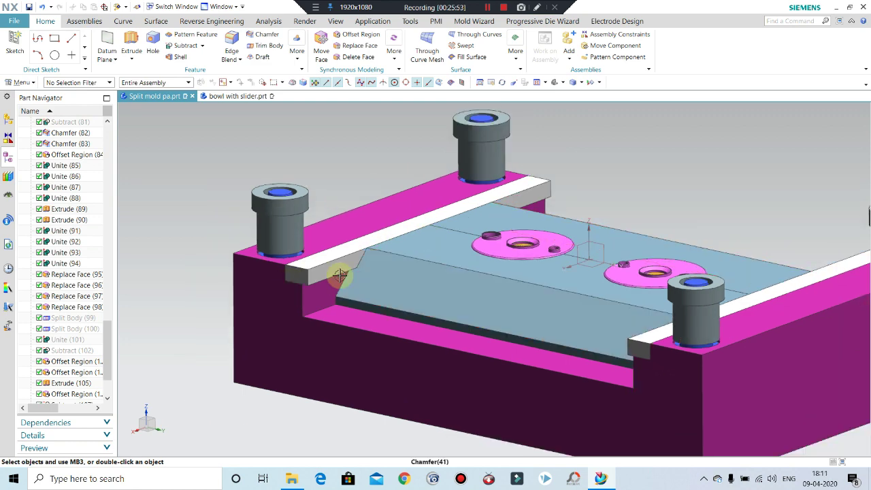
middle_drag(466, 272, 520, 291)
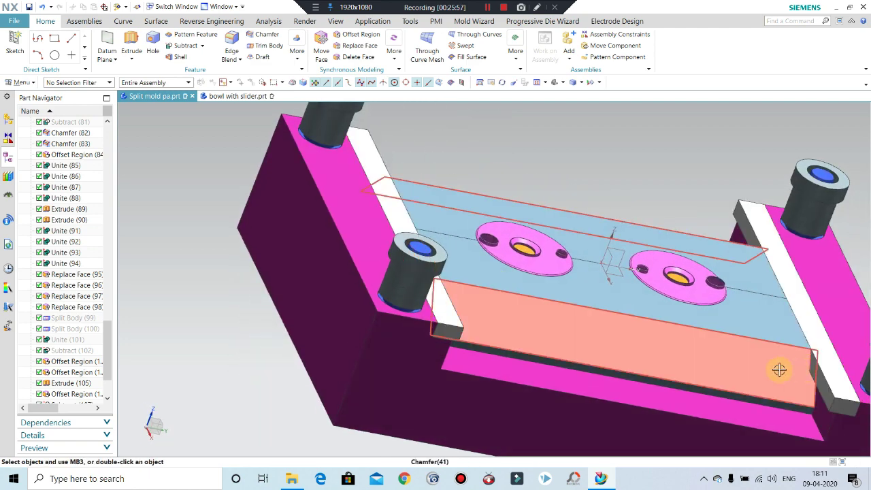
mouse_move(715, 331)
middle_down()
mouse_move(688, 305)
mouse_move(677, 235)
middle_up()
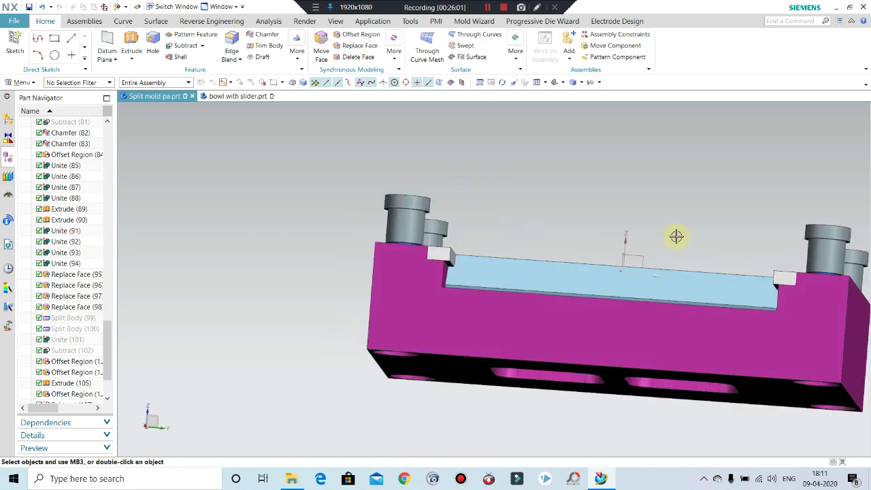
scroll(495, 183, down, 2)
scroll(485, 278, down, 1)
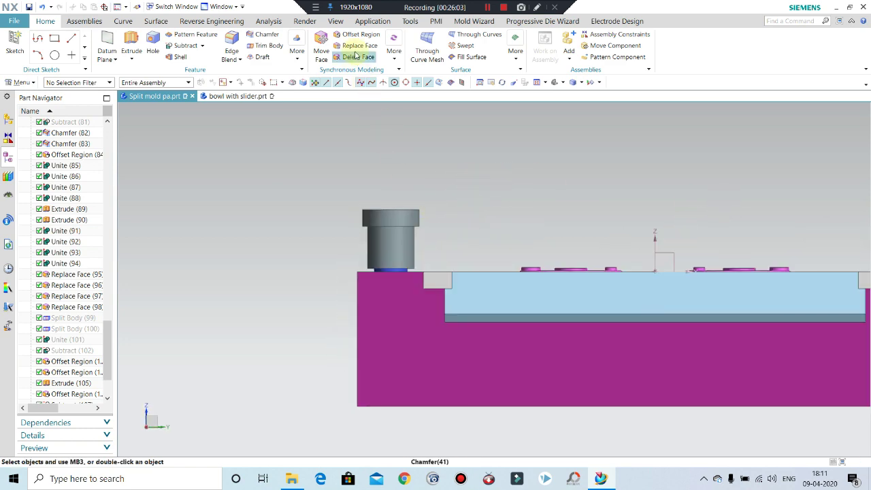
click(269, 21)
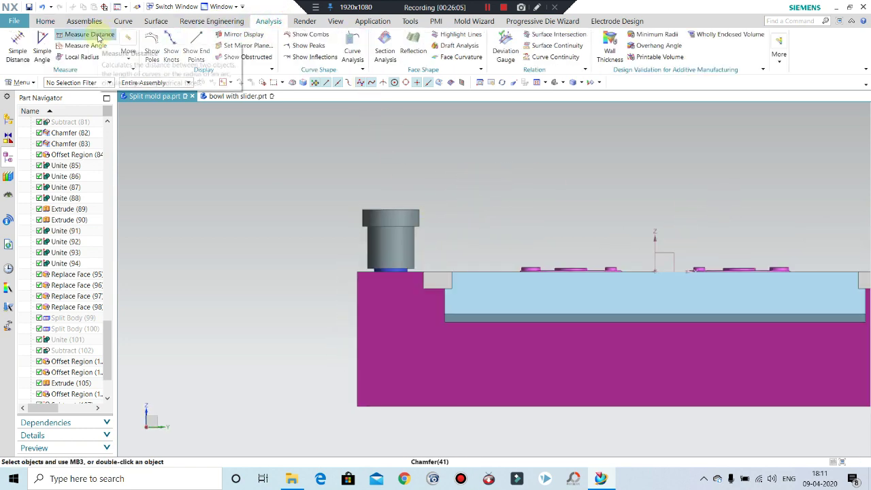
Measure the projected distance from the slider face to the rail edge: 4.2865 mm
click(87, 34)
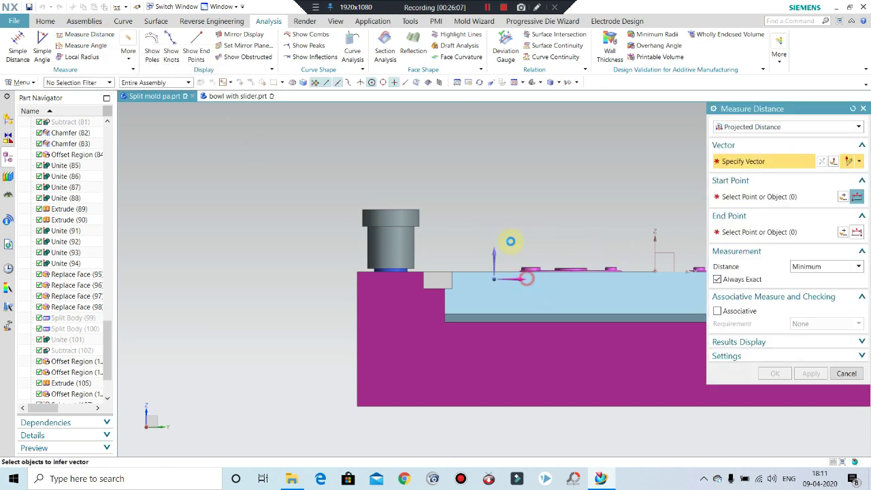
click(494, 235)
middle_drag(492, 232, 378, 306)
scroll(377, 306, up, 1)
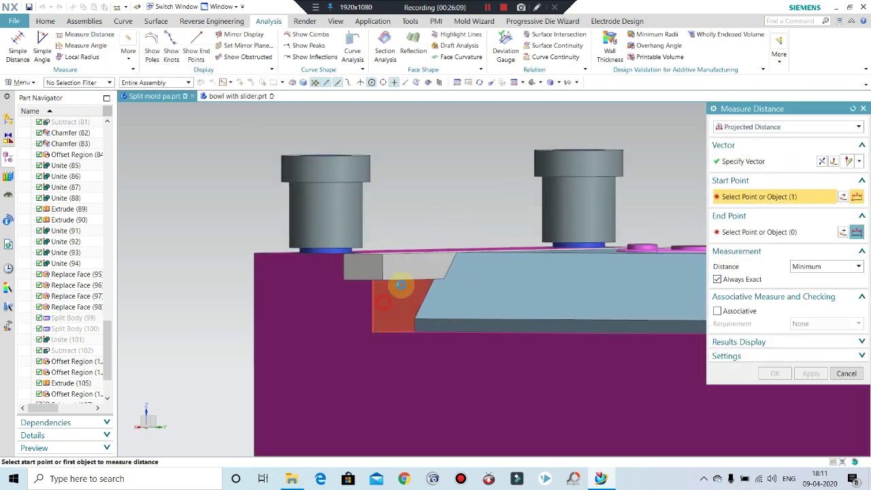
click(398, 281)
click(373, 334)
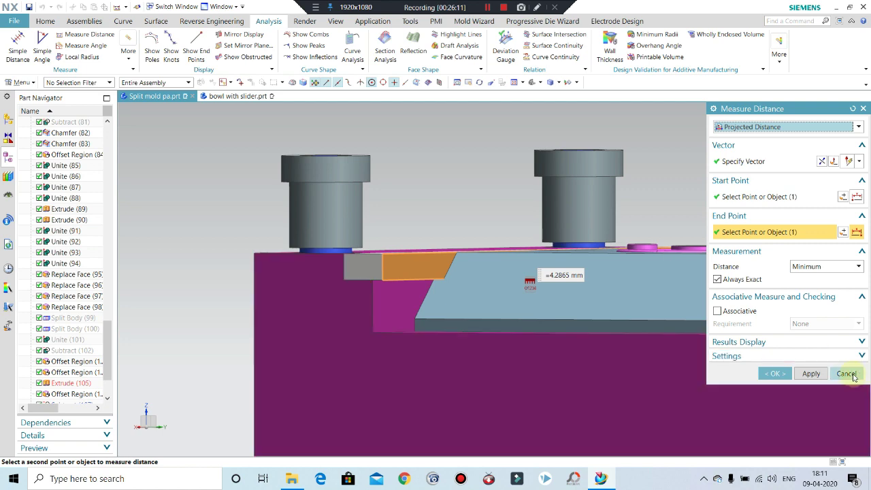
click(846, 372)
middle_drag(252, 292, 216, 291)
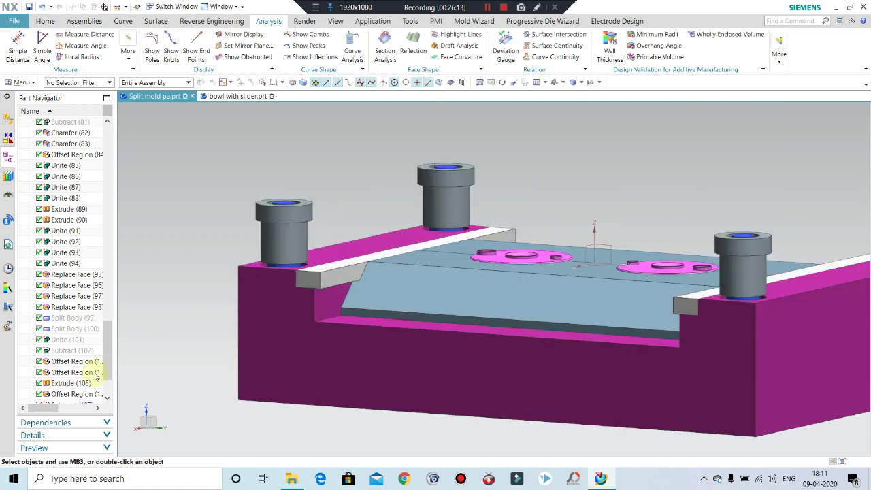
Offset the matching faces of both white rails outward by 4 mm
click(44, 21)
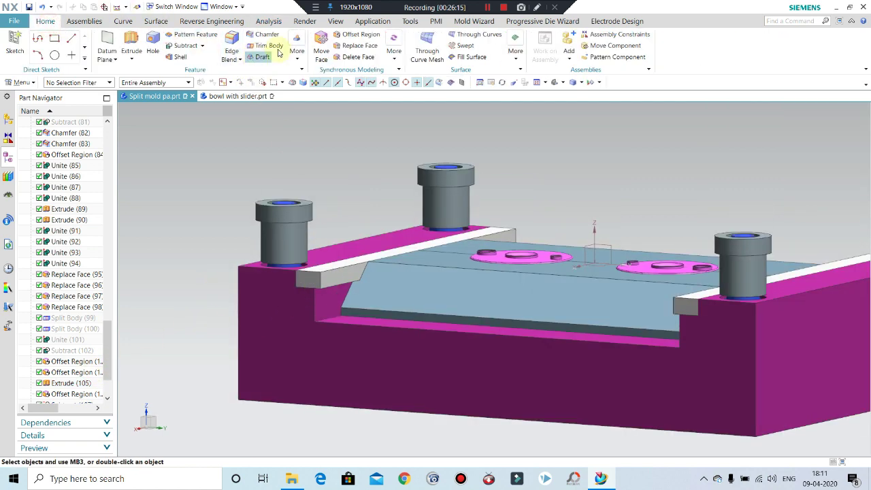
scroll(356, 292, up, 3)
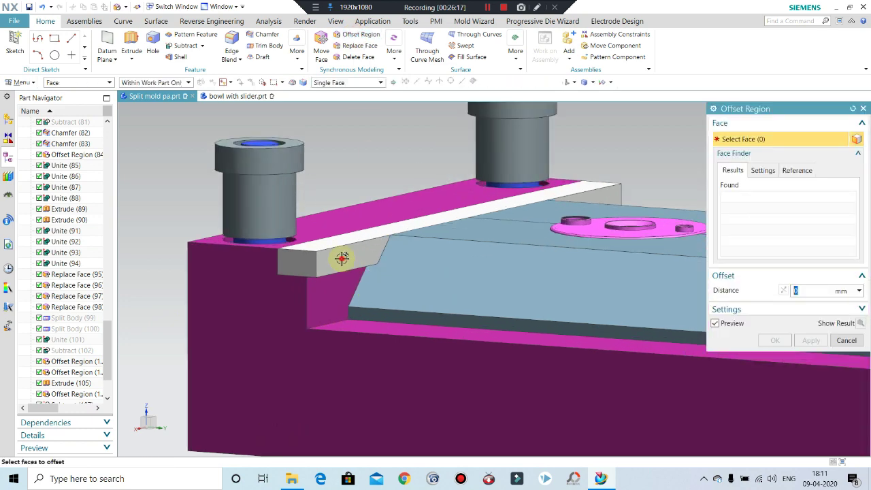
click(350, 260)
scroll(347, 319, down, 3)
scroll(386, 315, down, 1)
middle_drag(409, 334, 618, 334)
click(619, 335)
text(4)
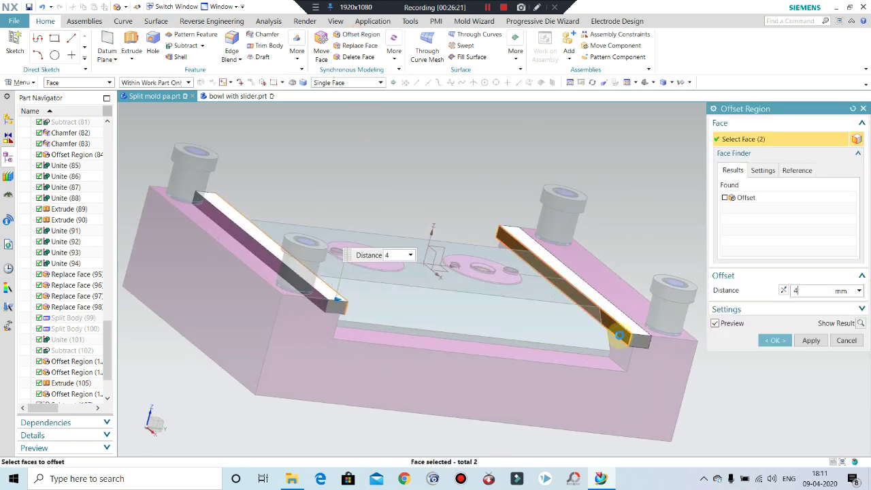
click(776, 339)
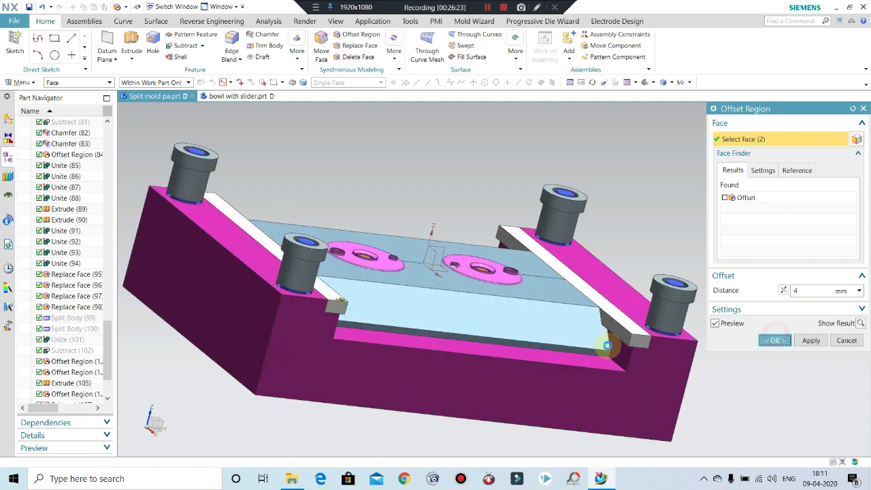
scroll(602, 346, down, 2)
middle_drag(606, 342, 583, 347)
Reorder the Offset Region feature above Subtract (110) in the Part Navigator
scroll(54, 398, down, 2)
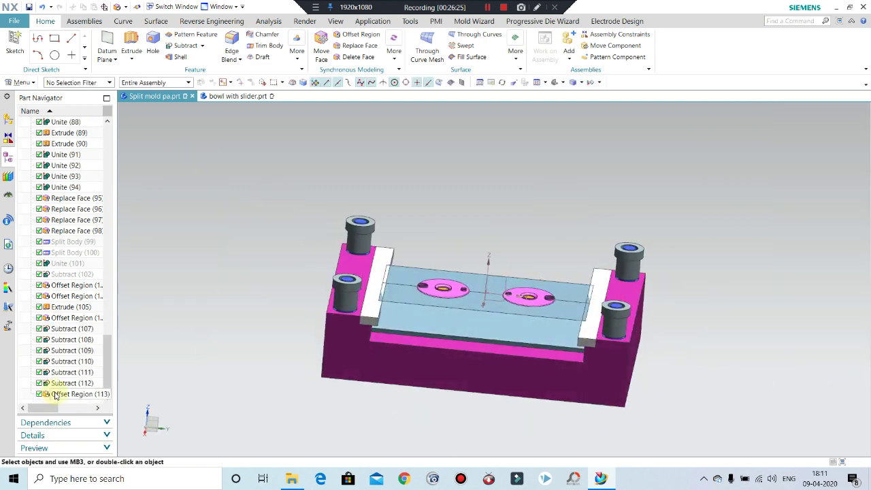
drag(55, 381, 54, 373)
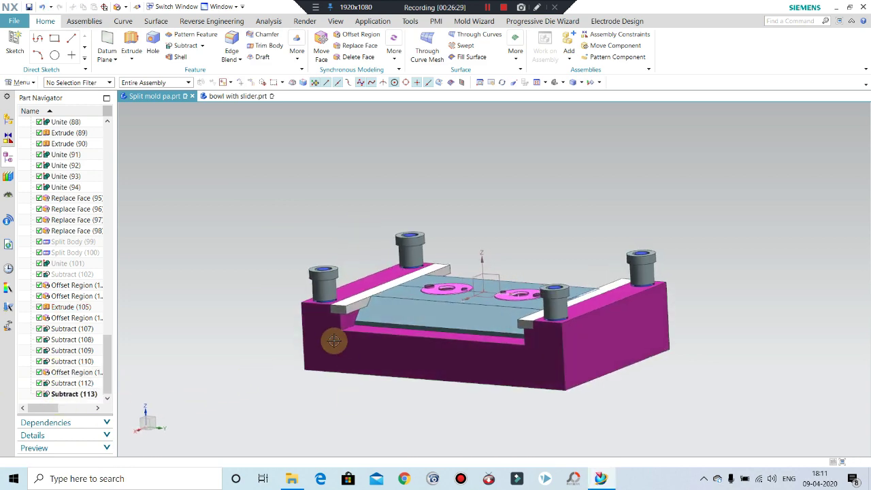
middle_drag(361, 393, 385, 338)
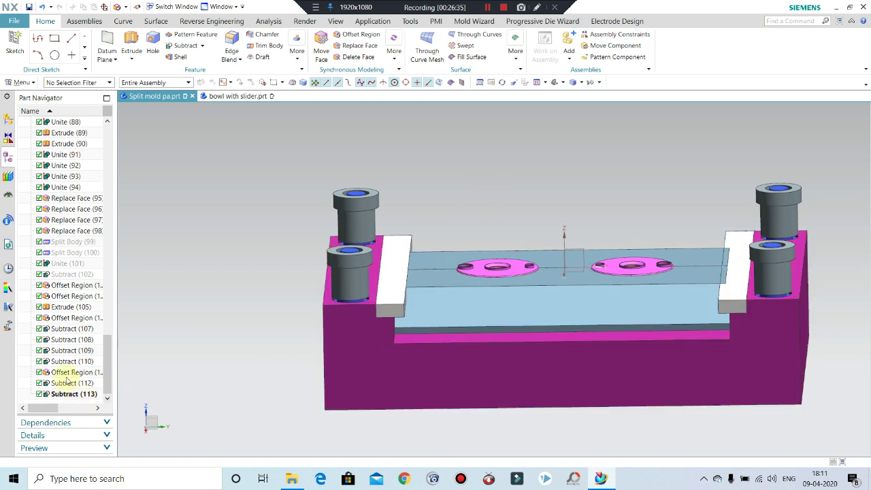
drag(67, 365, 64, 350)
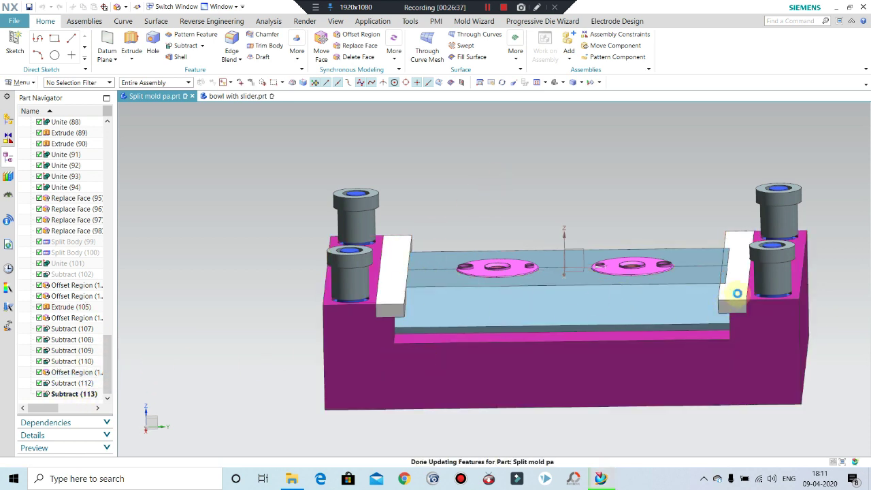
key(F8)
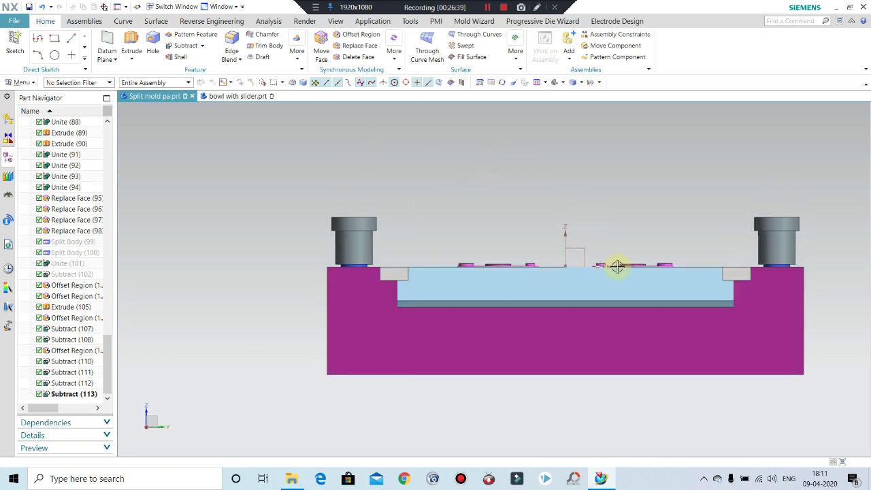
middle_drag(359, 210, 345, 220)
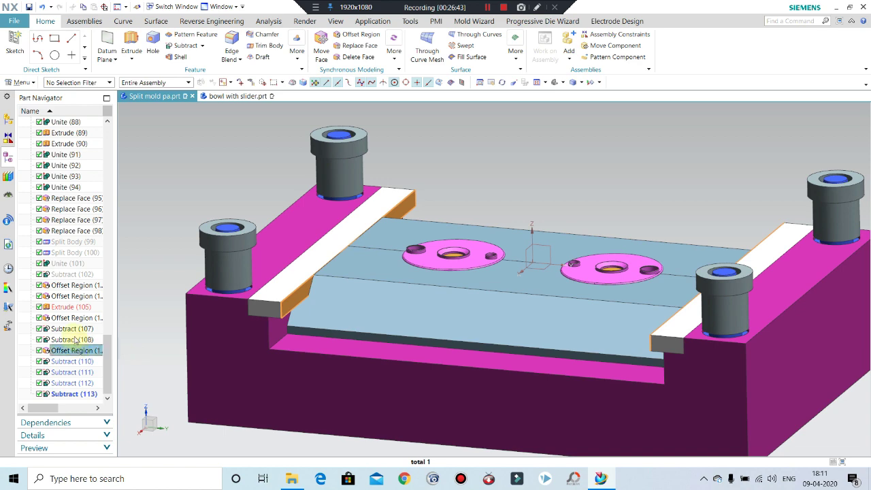
Review Offset Region (106) and (104) geometry, then save the part with Ctrl+S
click(70, 317)
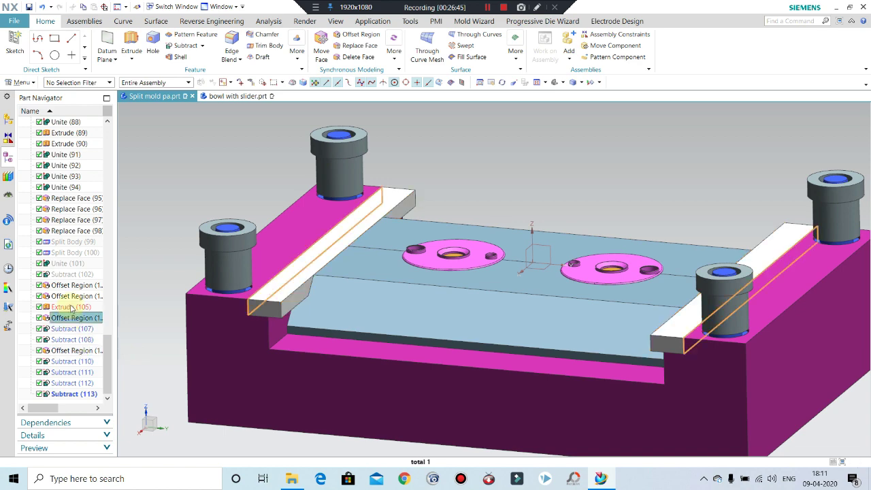
click(68, 296)
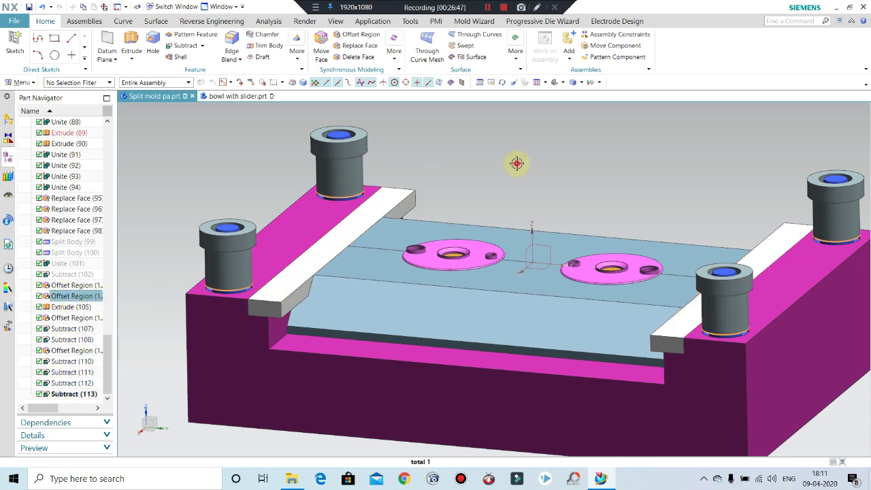
scroll(524, 177, down, 2)
middle_drag(535, 202, 550, 246)
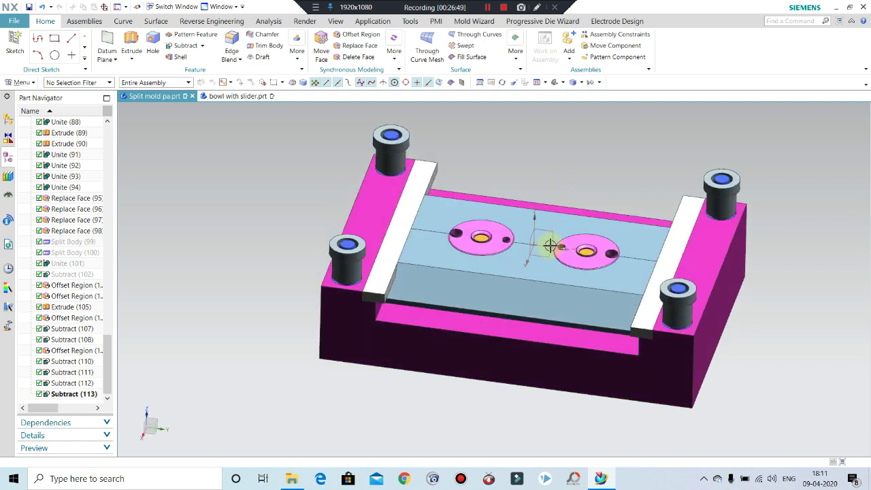
key(ctrl+s)
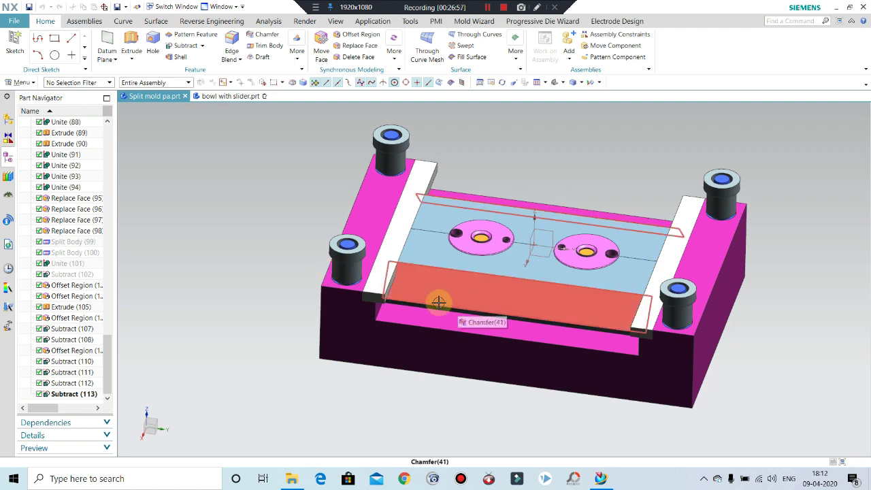
mouse_move(413, 270)
middle_down()
mouse_move(396, 234)
mouse_move(409, 237)
middle_up()
Unhide the two hidden core bodies with Show (Ctrl+Shift+K)
key(ctrl+shift+k)
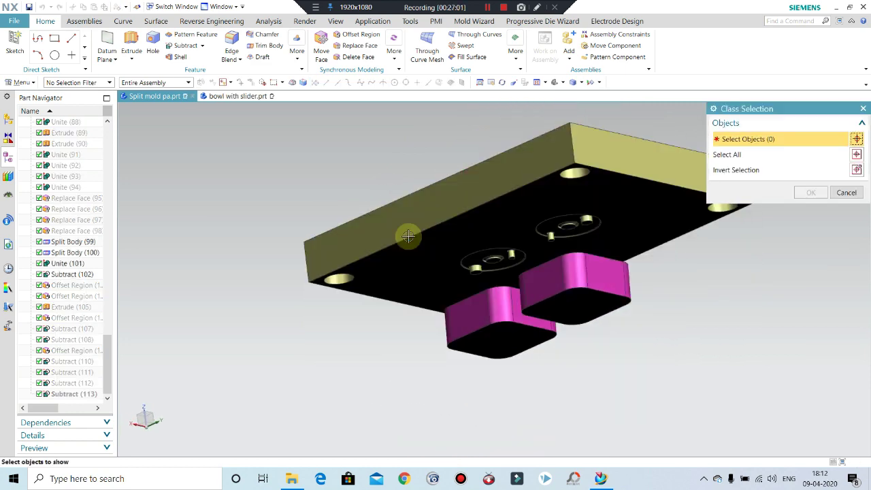
click(603, 305)
click(501, 346)
middle_click(693, 326)
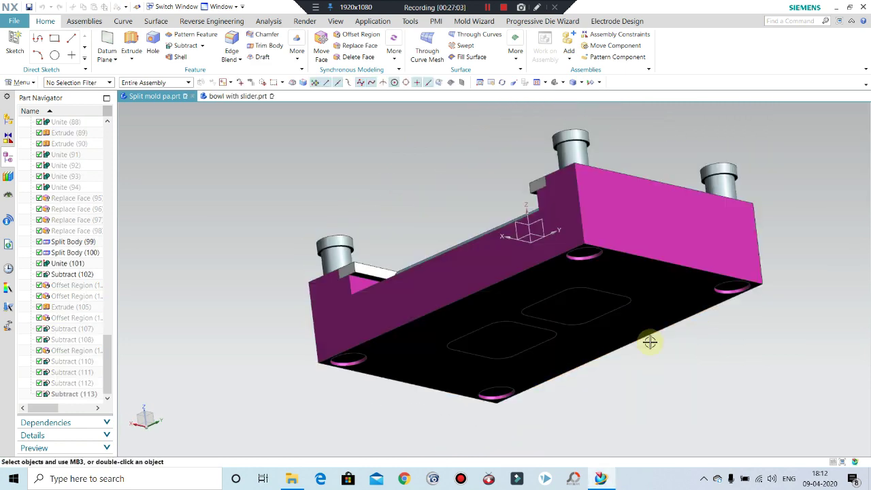
Orbit and zoom to inspect the white rails set into the magenta base beside the slider
mouse_move(649, 342)
middle_down()
mouse_move(629, 301)
mouse_move(537, 330)
mouse_move(649, 287)
mouse_move(651, 353)
mouse_move(671, 287)
mouse_move(708, 286)
mouse_move(696, 346)
mouse_move(741, 357)
mouse_move(770, 342)
mouse_move(612, 367)
mouse_move(754, 306)
mouse_move(740, 293)
mouse_move(689, 346)
middle_up()
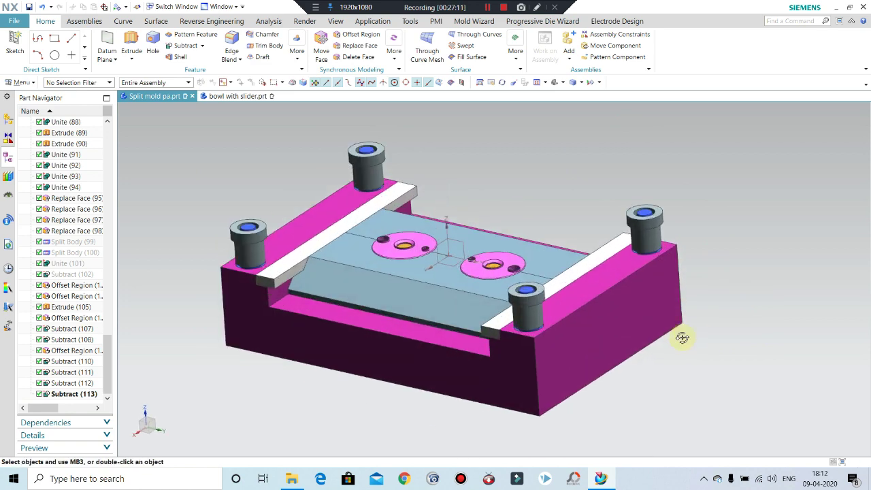
scroll(682, 338, down, 2)
scroll(686, 325, down, 1)
scroll(674, 334, down, 1)
scroll(663, 344, down, 1)
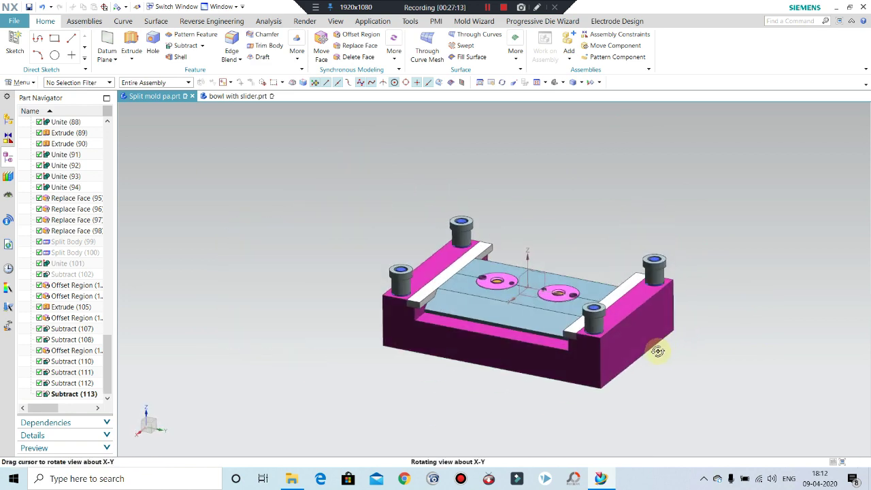
middle_drag(657, 351, 652, 356)
scroll(652, 357, up, 3)
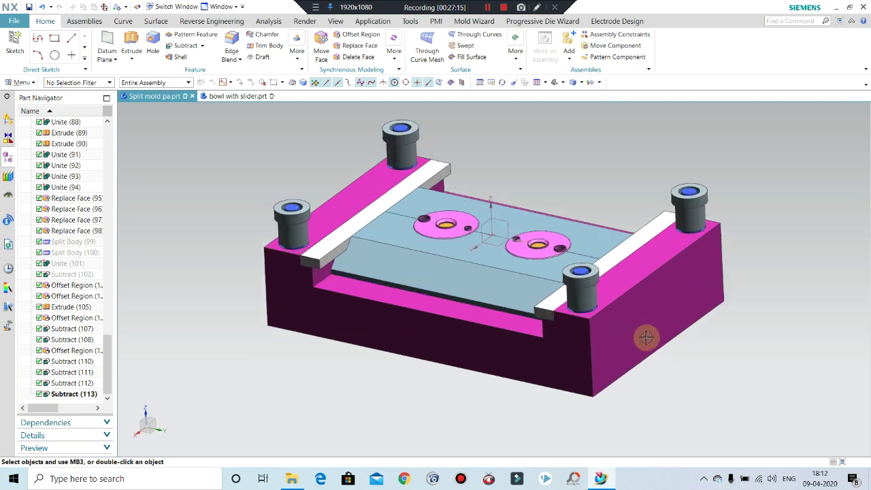
scroll(719, 255, down, 1)
scroll(633, 315, down, 1)
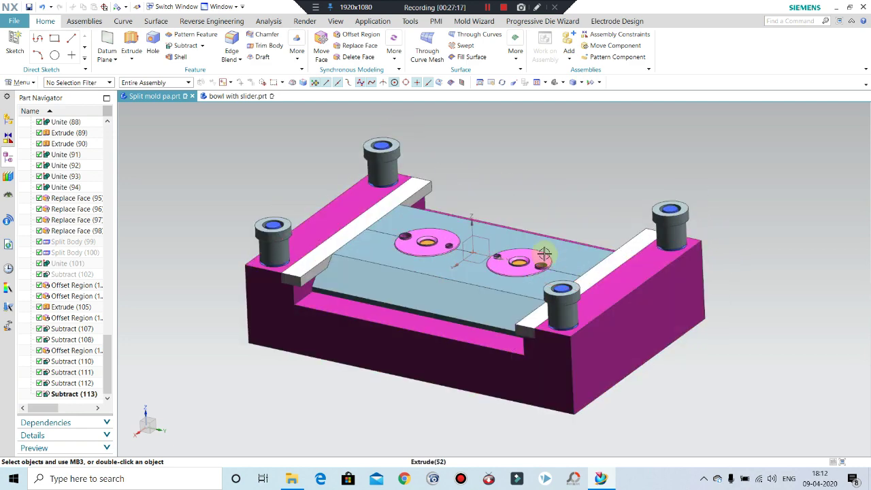
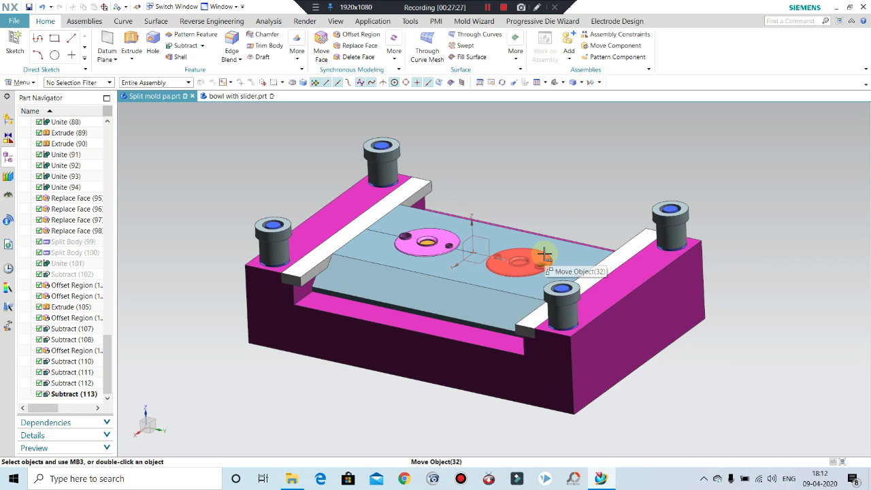
Inspect the mold from several angles and undo to restore the slider rails on both sides
scroll(435, 265, up, 2)
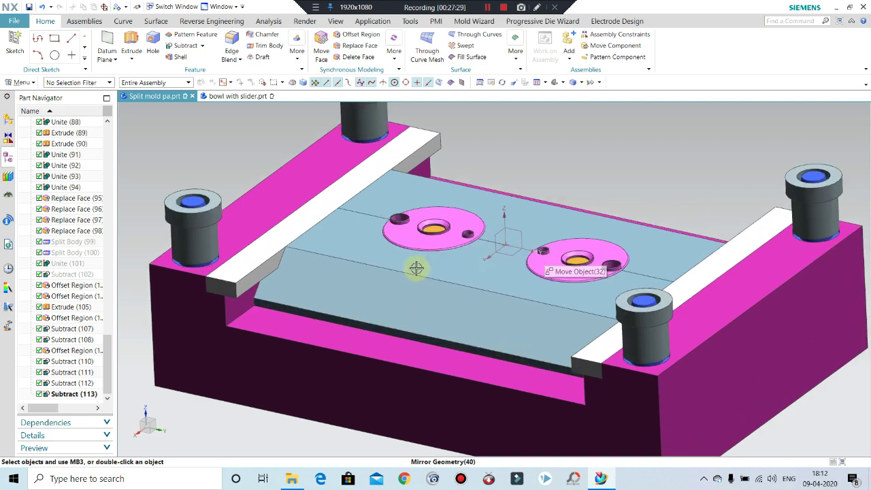
scroll(415, 288, down, 2)
click(456, 307)
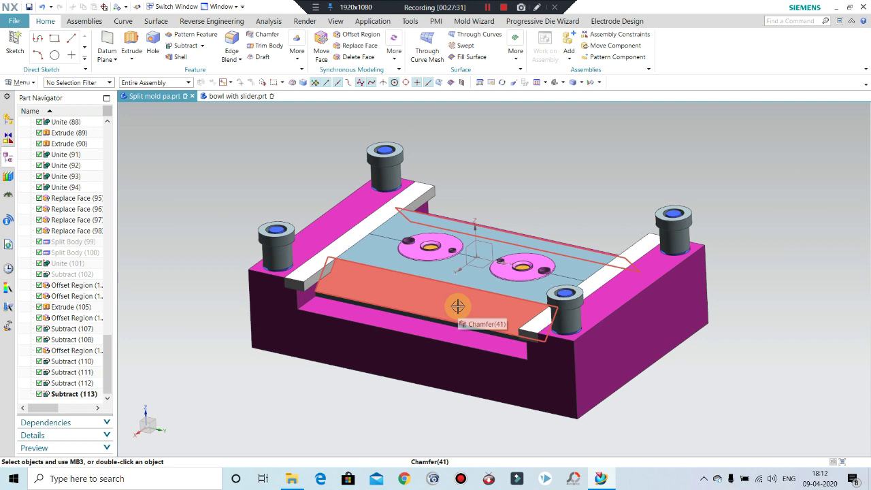
key(Escape)
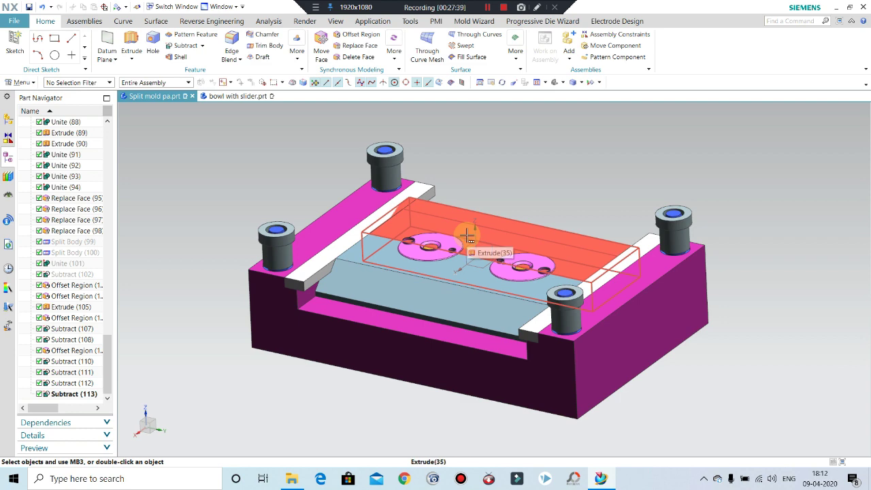
middle_drag(449, 362, 467, 272)
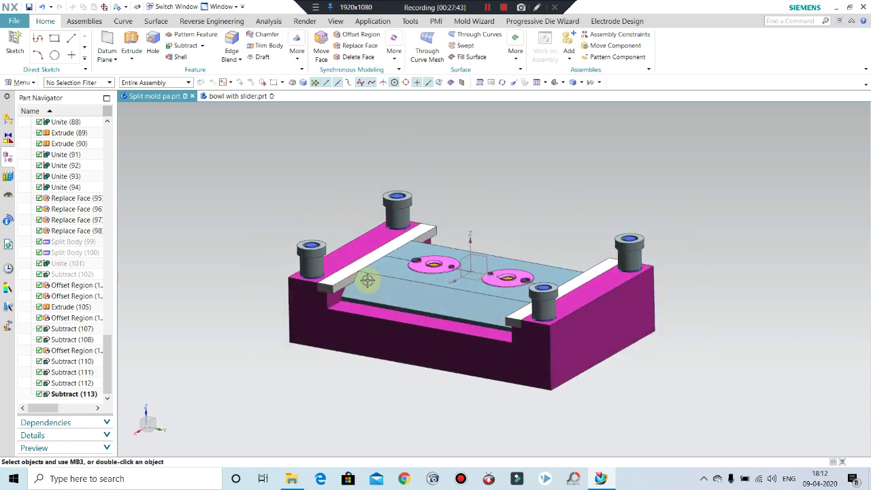
scroll(350, 263, up, 3)
scroll(407, 310, up, 2)
middle_drag(407, 310, 440, 312)
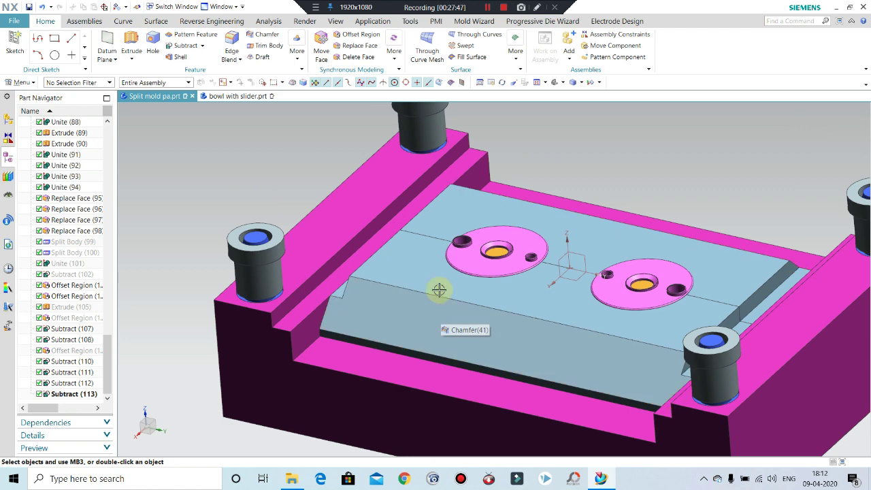
key(ctrl+z)
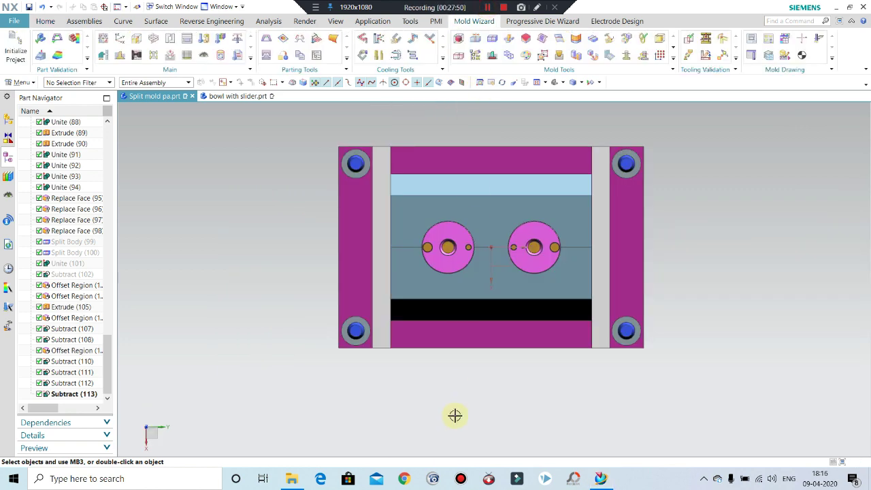
middle_drag(455, 414, 469, 392)
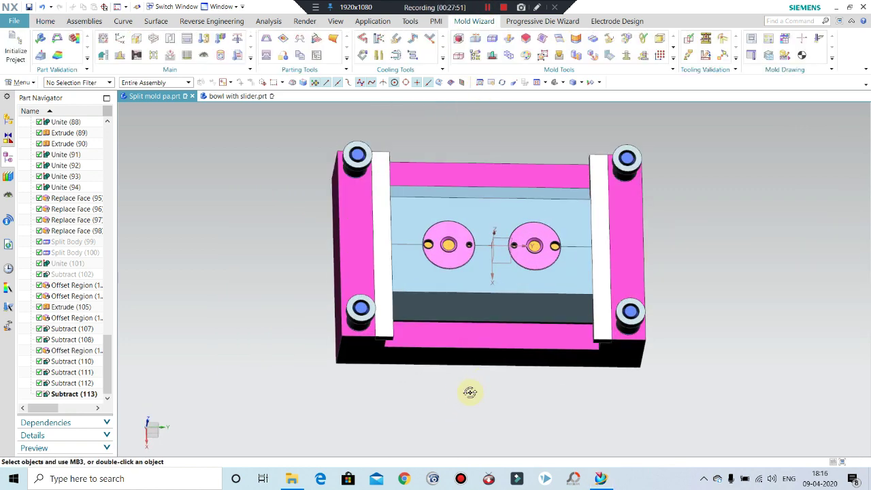
Start an extrusion sketched on the plate's top face between the two circular inserts
key(F8)
scroll(463, 388, up, 2)
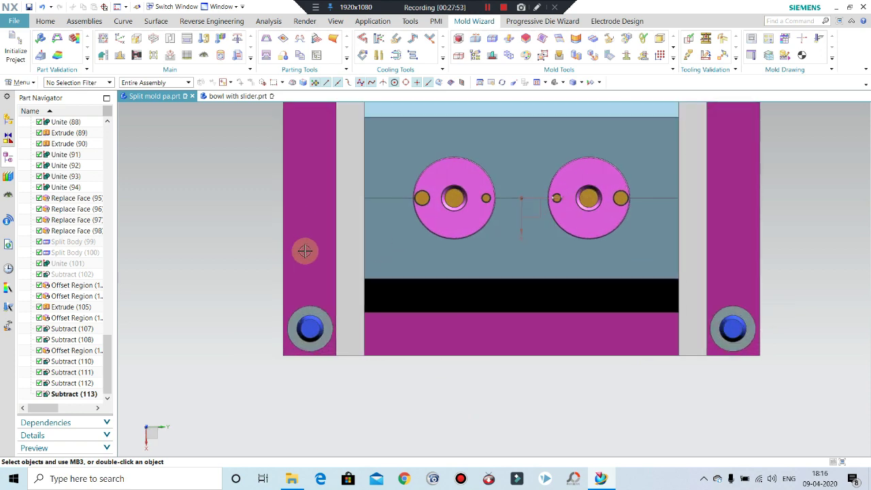
click(45, 21)
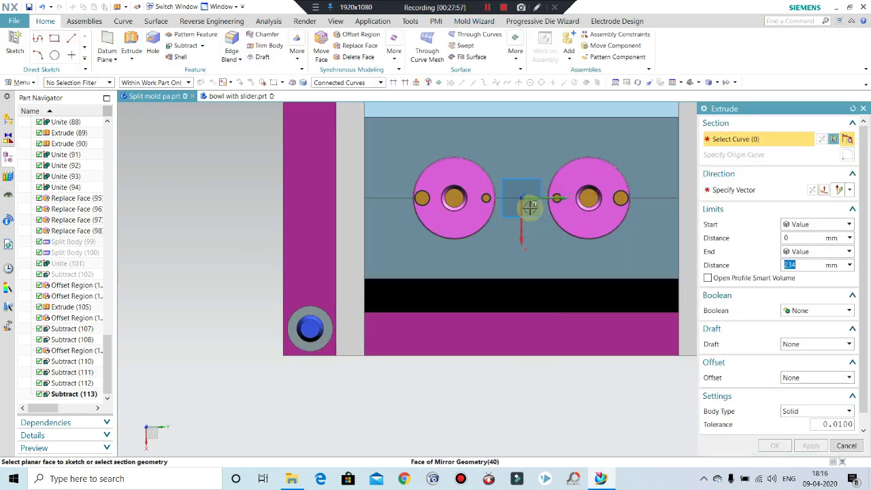
click(530, 208)
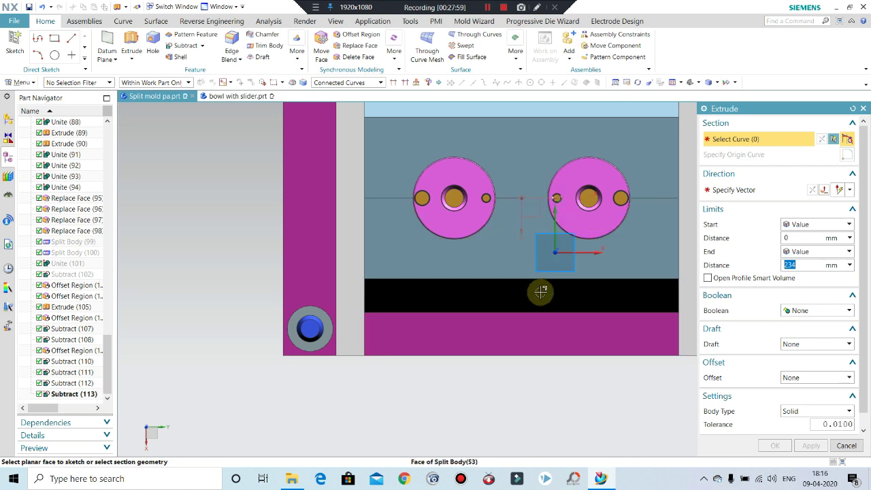
mouse_move(540, 291)
middle_down()
mouse_move(539, 245)
mouse_move(534, 259)
middle_up()
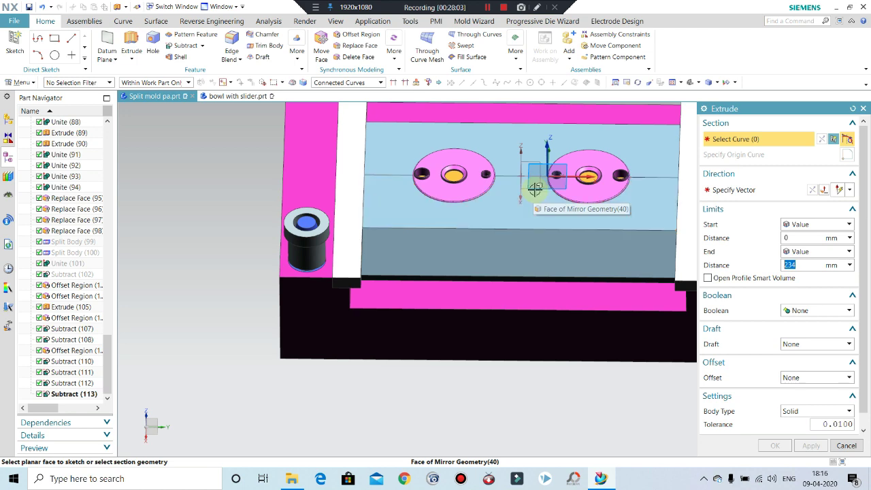
middle_click(541, 217)
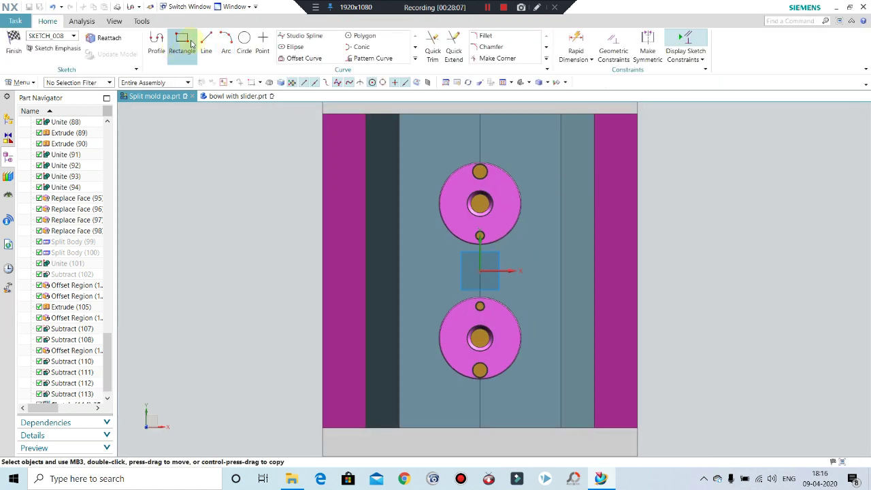
Draw a 150 by 50 rectangle at 90° anchored on the chamfer edge
click(183, 42)
click(739, 135)
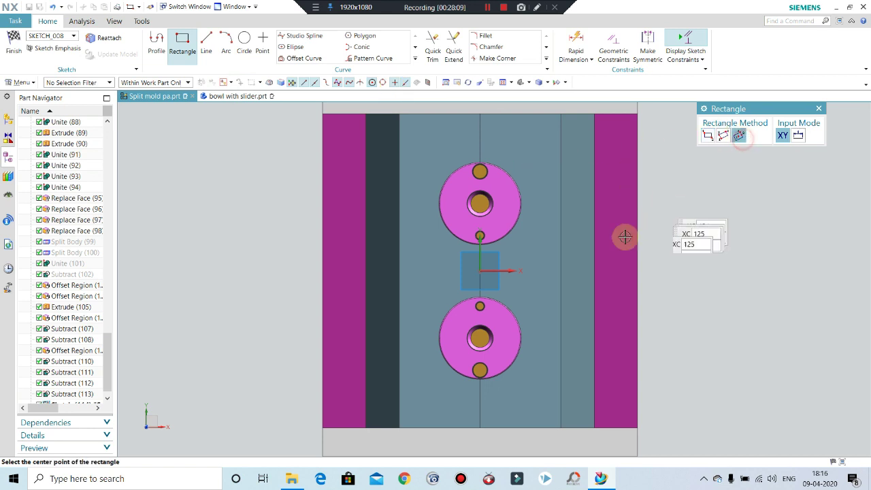
click(594, 271)
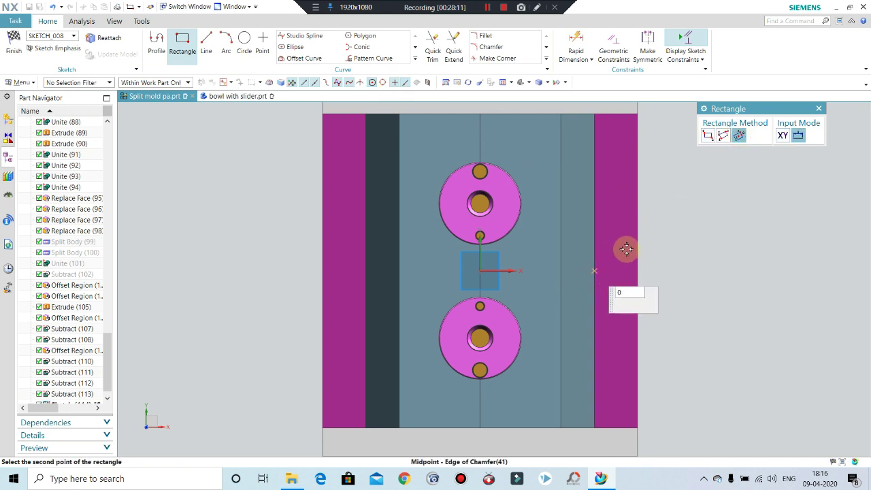
click(590, 170)
text(150)
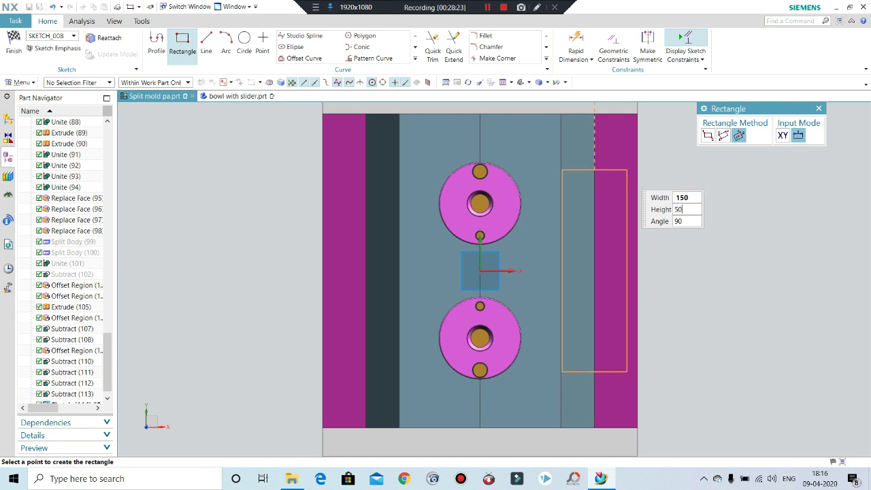
click(627, 175)
key(Escape)
scroll(623, 167, up, 2)
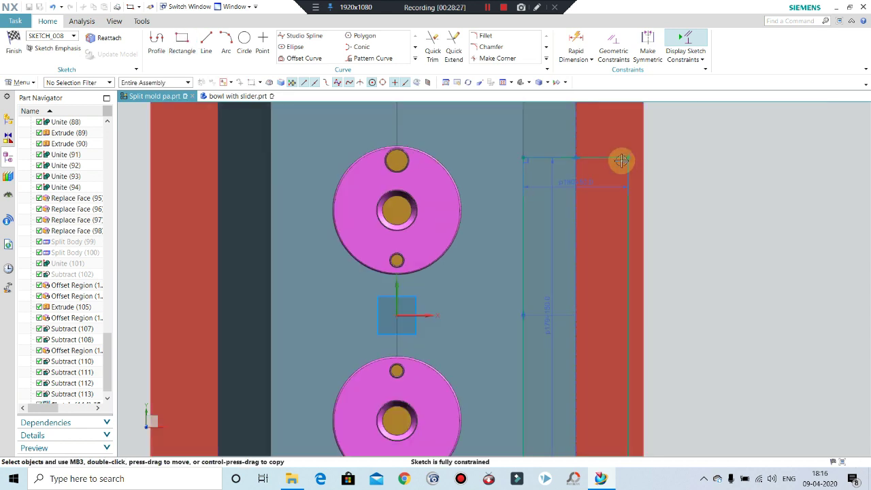
right_click(621, 160)
click(629, 166)
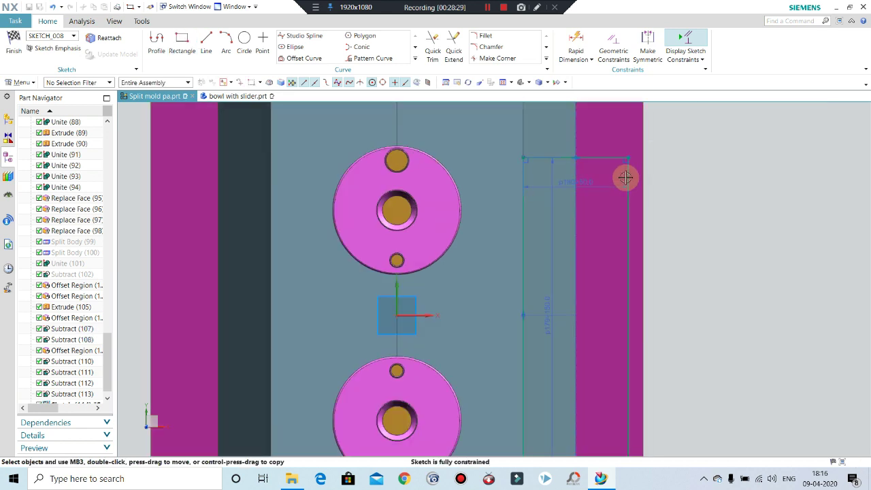
scroll(627, 162, down, 3)
middle_drag(642, 224, 625, 191)
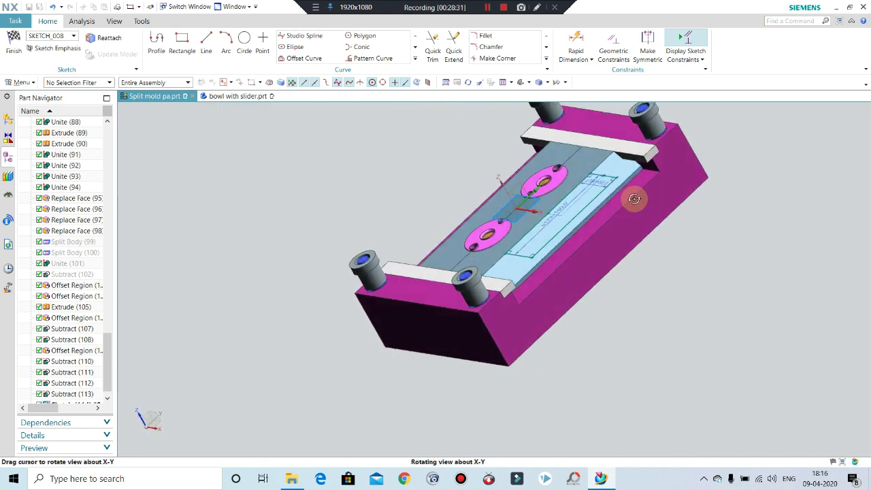
scroll(626, 189, up, 1)
scroll(614, 194, up, 1)
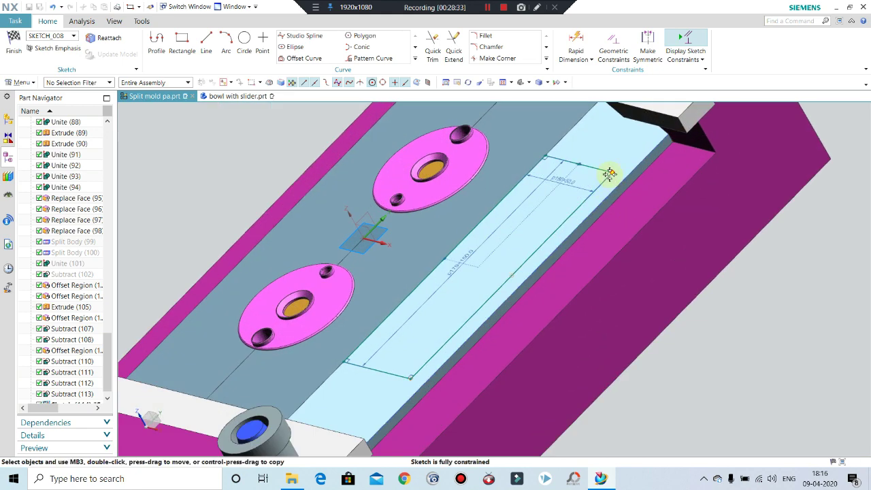
right_click(612, 167)
click(618, 167)
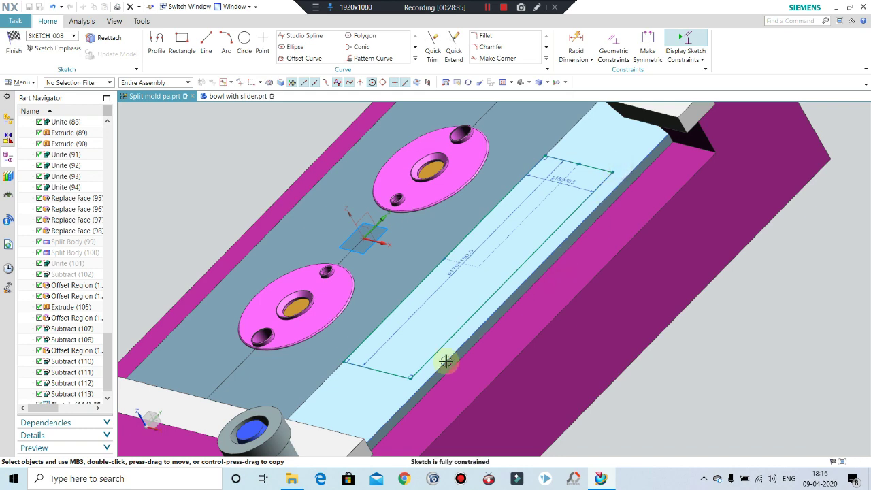
right_click(415, 367)
click(414, 365)
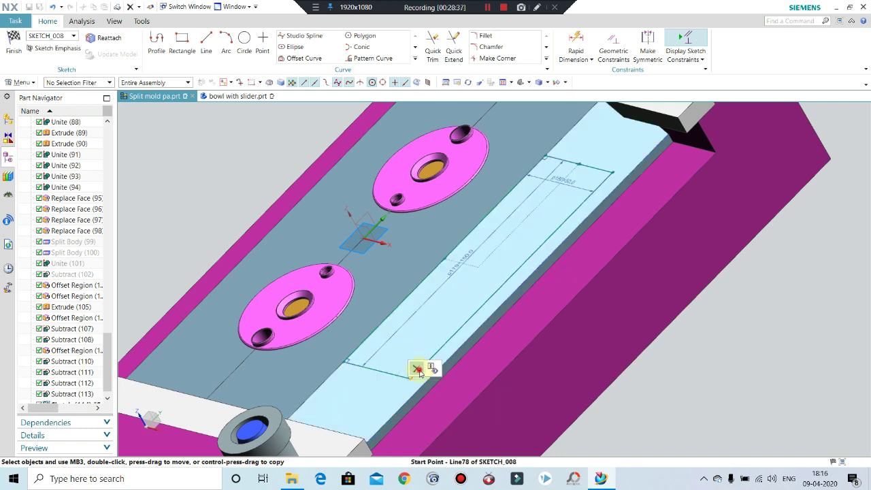
scroll(422, 327, down, 3)
middle_drag(443, 272, 504, 295)
key(shift+F8)
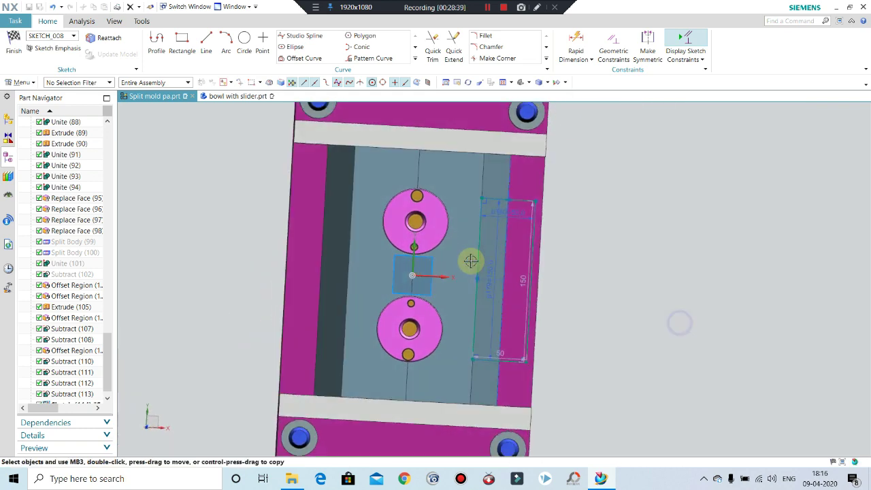
scroll(319, 140, up, 2)
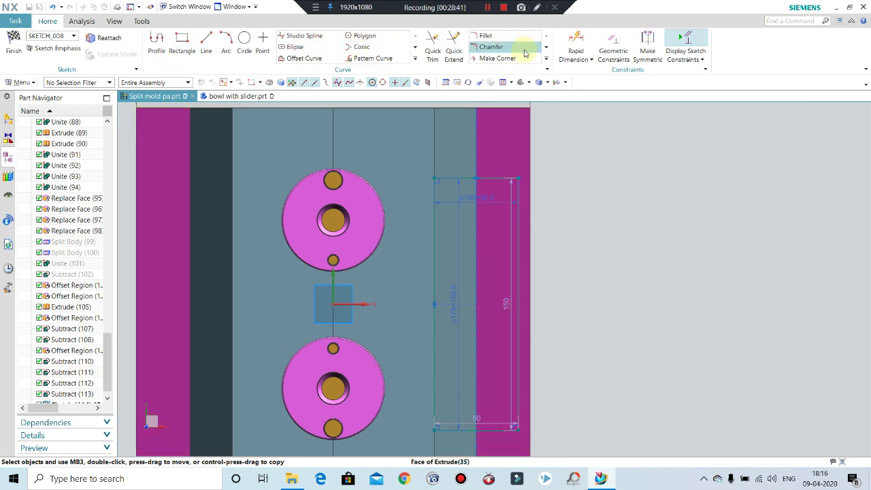
Constrain the rectangle's corner to the adjacent geometry
key(c)
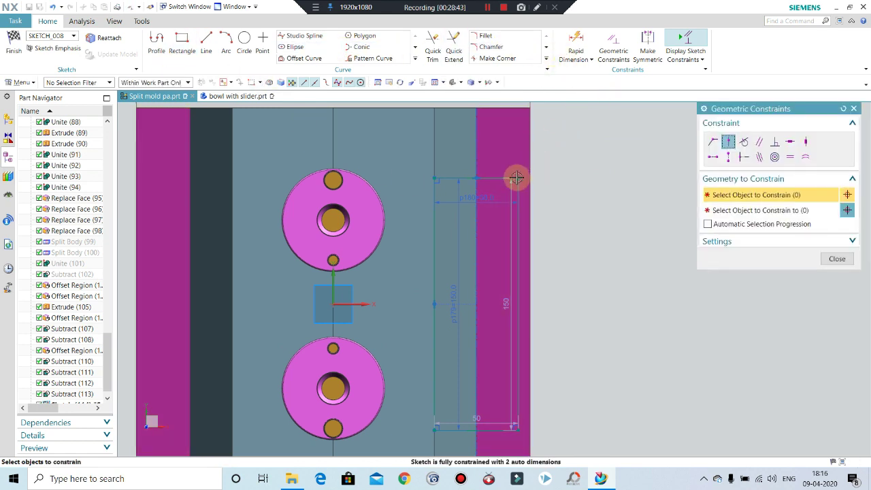
middle_click(602, 198)
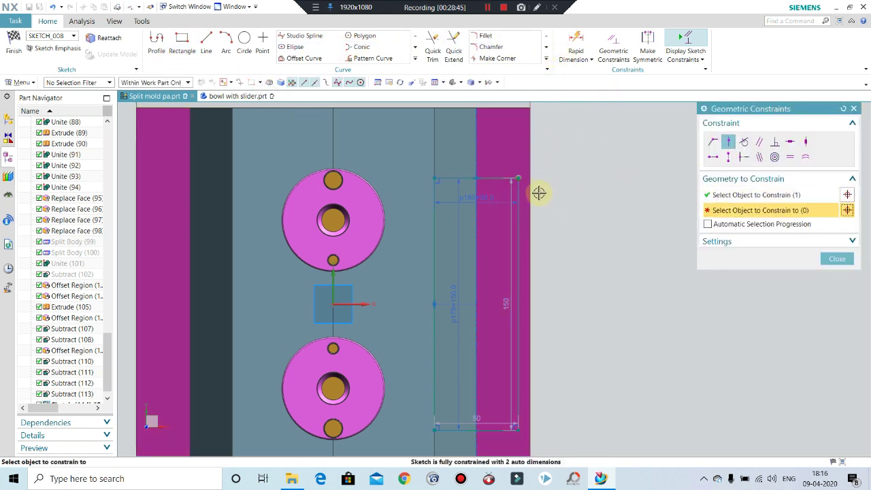
click(532, 193)
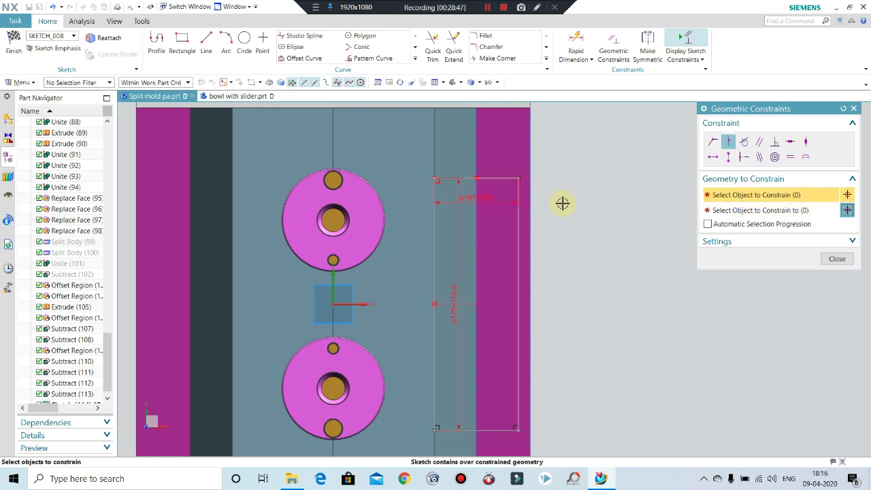
middle_click(678, 224)
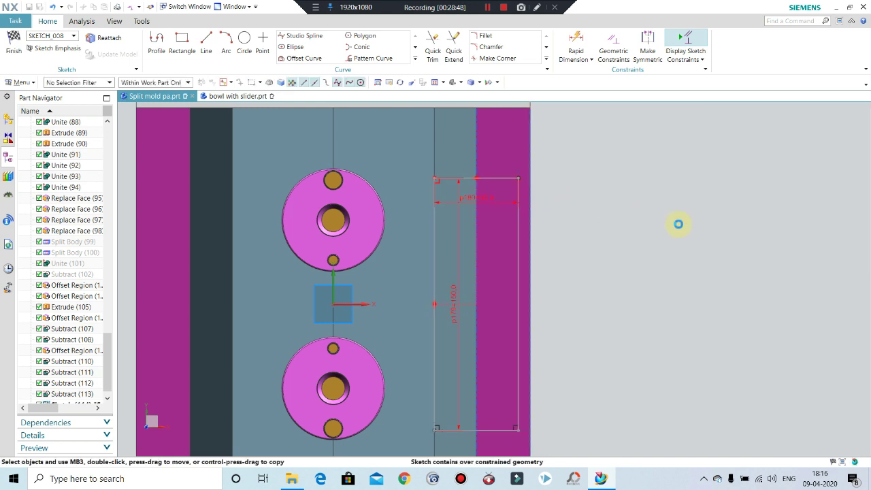
Delete the conflicting dimension from the rectangle sketch
right_click(433, 178)
click(467, 213)
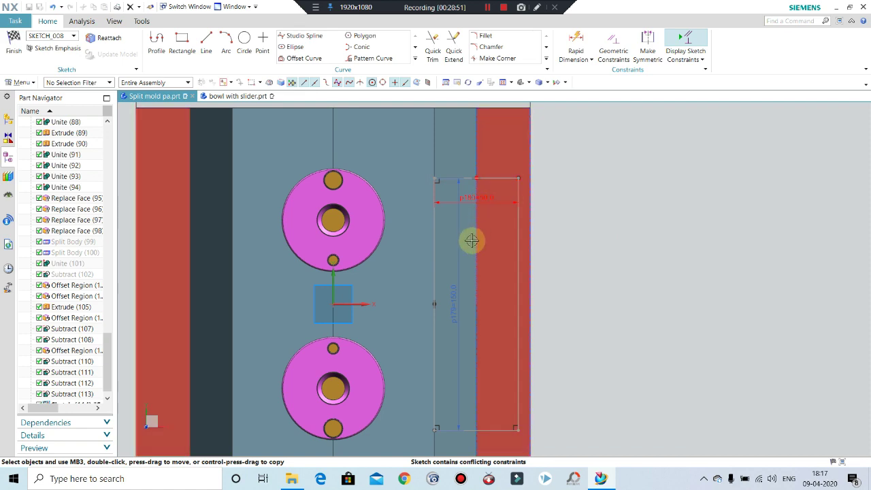
right_click(513, 218)
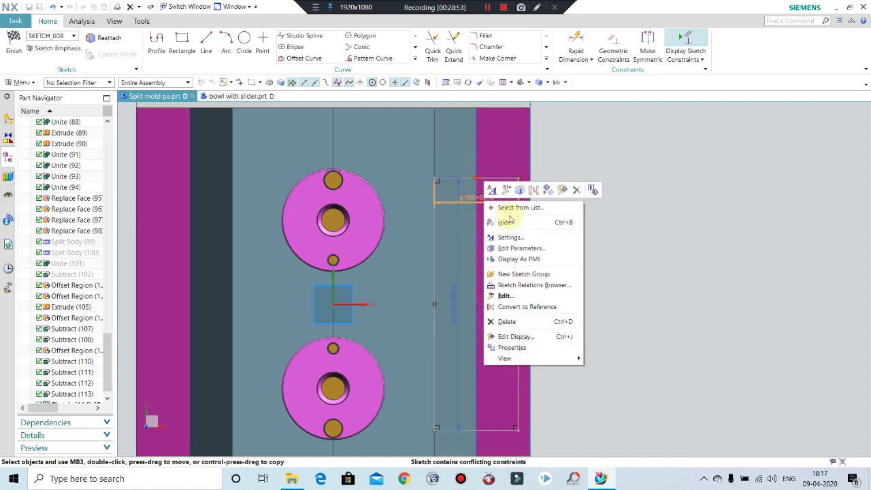
click(507, 321)
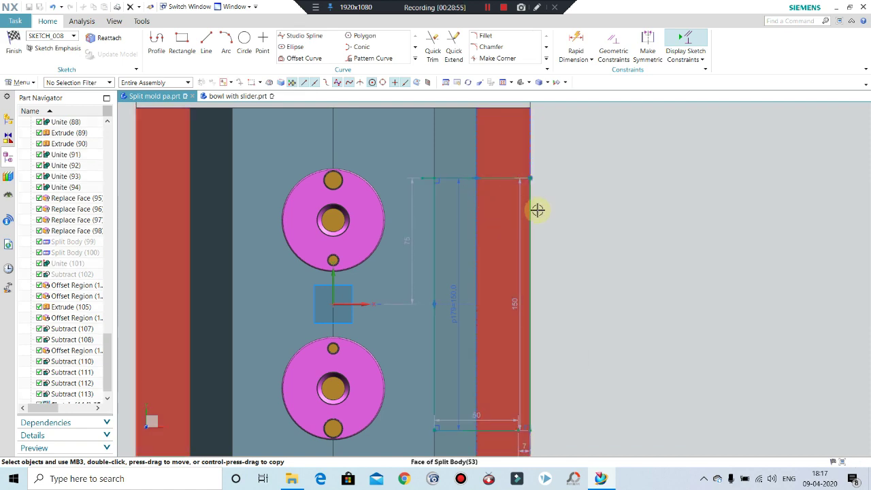
Exit Quick Trim unchanged and finish the sketch, previewing the rectangle extruded 0 to 234 mm
scroll(538, 210, down, 2)
mouse_move(571, 300)
middle_down()
mouse_move(562, 243)
mouse_move(535, 291)
mouse_move(526, 281)
middle_up()
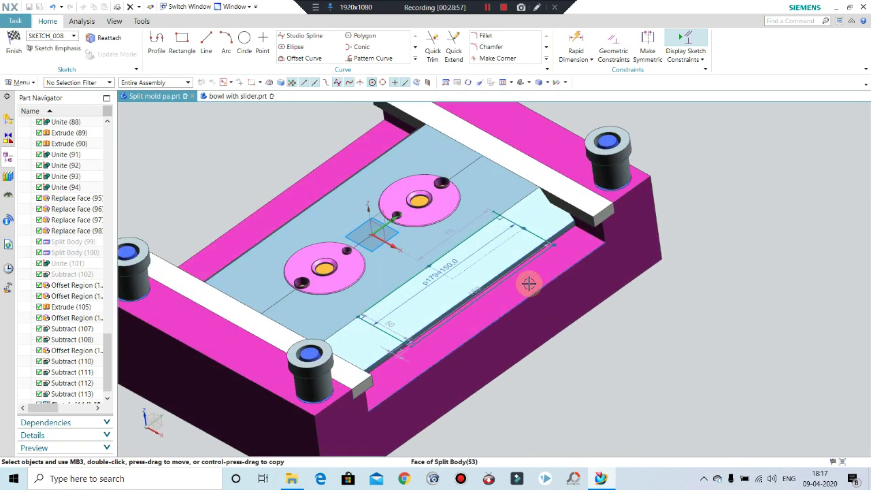
scroll(472, 238, up, 2)
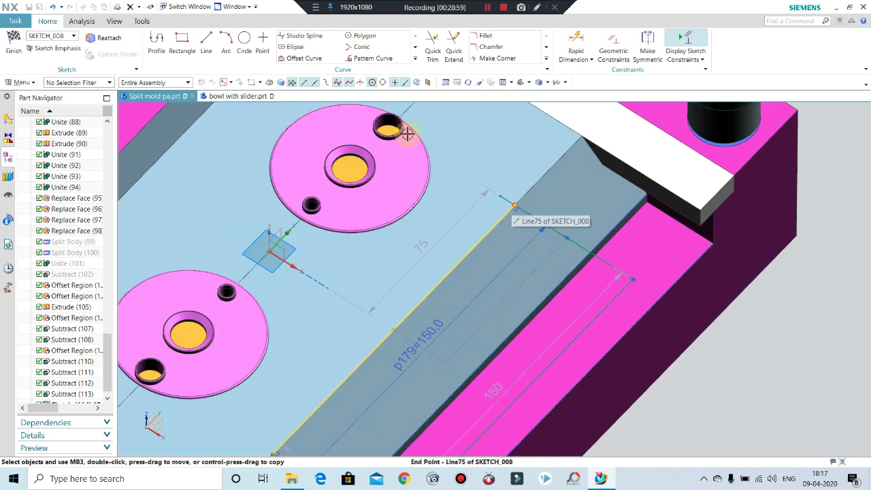
click(433, 39)
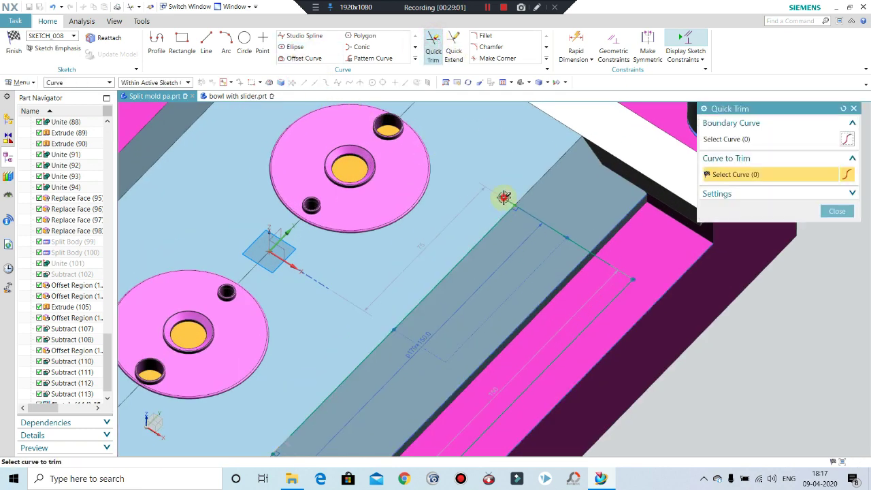
click(836, 211)
scroll(480, 200, down, 4)
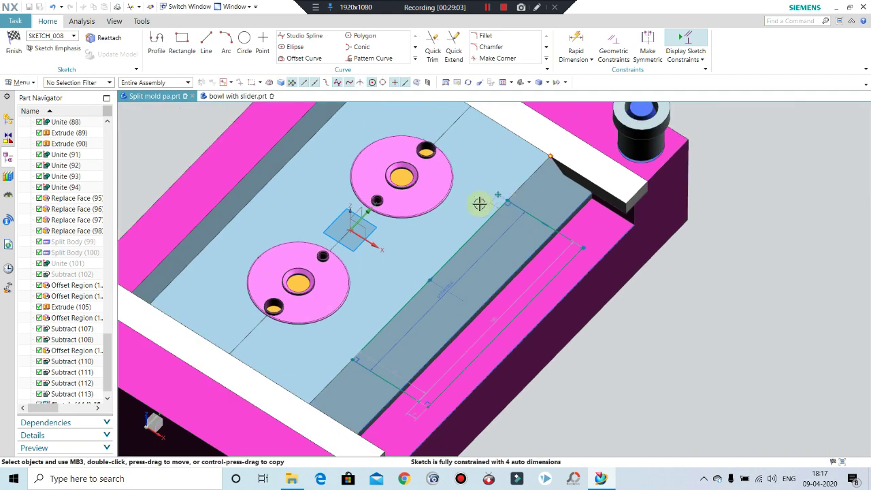
middle_drag(479, 200, 364, 174)
click(13, 45)
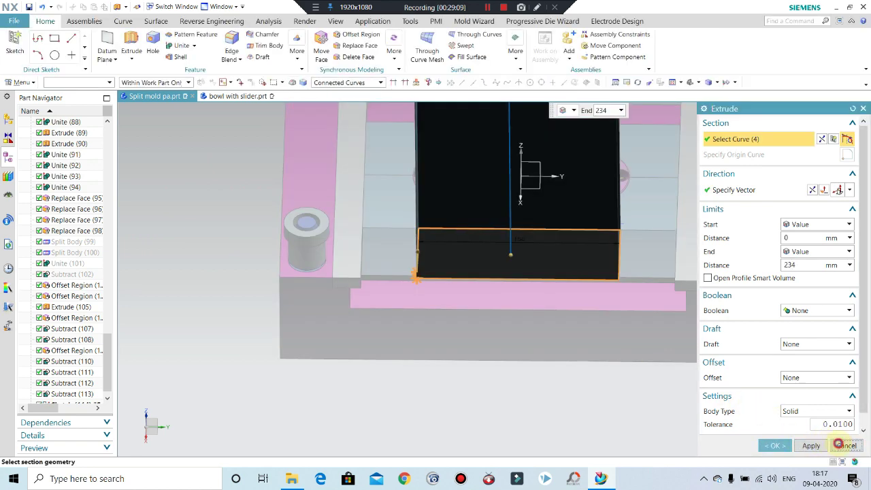
Cancel the extrusion while keeping the rectangle sketch
click(838, 444)
click(348, 250)
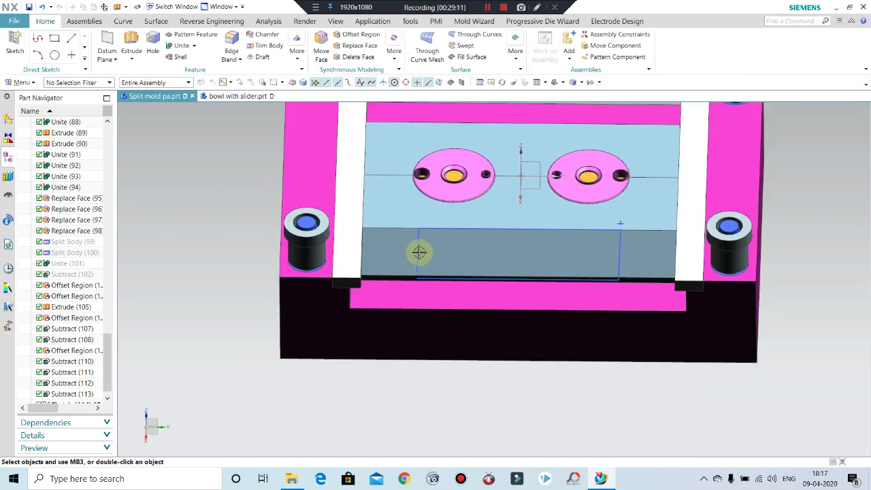
scroll(516, 386, up, 5)
Reopen the rectangle sketch, then finish it to begin a fresh extrusion preset to 234 mm
double_click(516, 386)
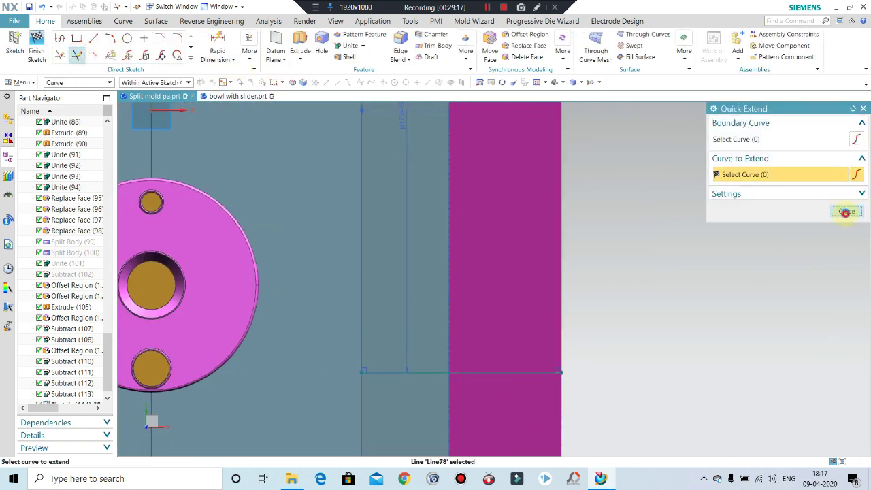
click(846, 211)
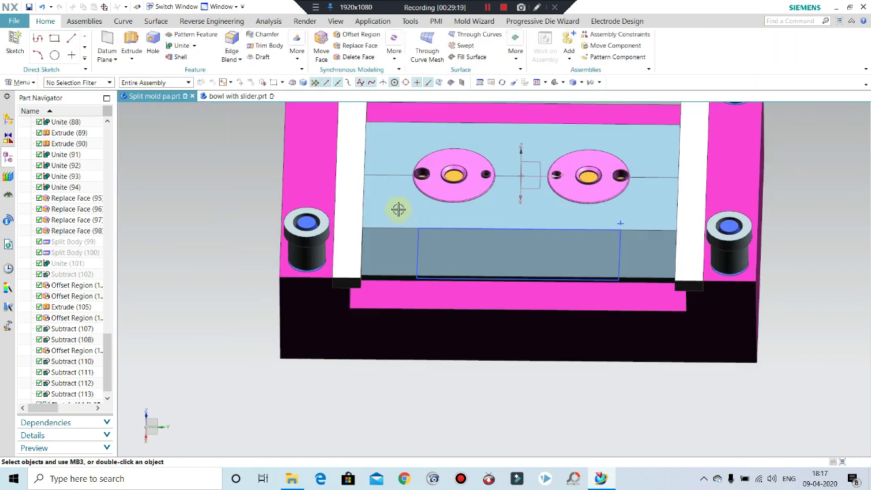
click(136, 37)
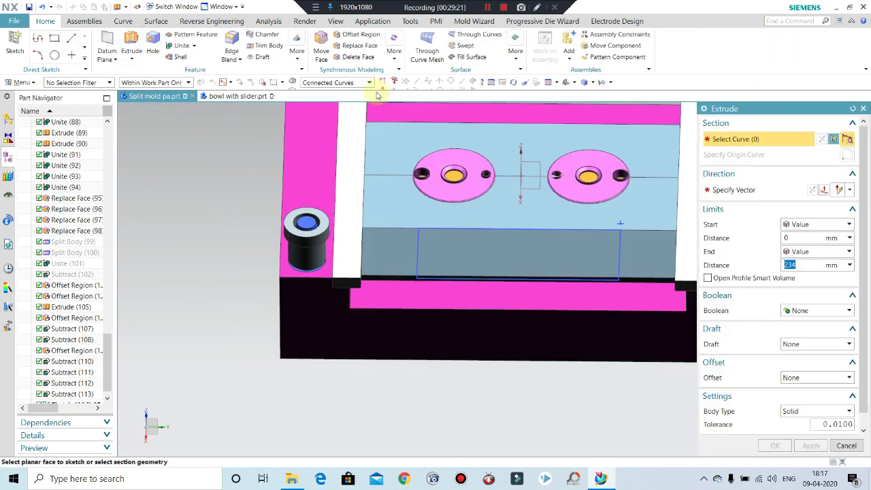
Extrude the rectangle region downward, measuring a 29.9581 mm depth to the lower ledge
click(339, 82)
click(334, 153)
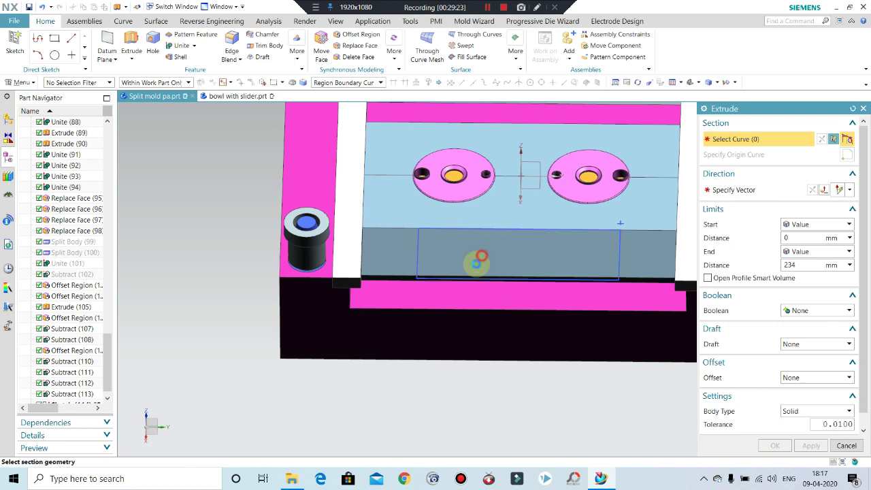
click(477, 263)
click(811, 190)
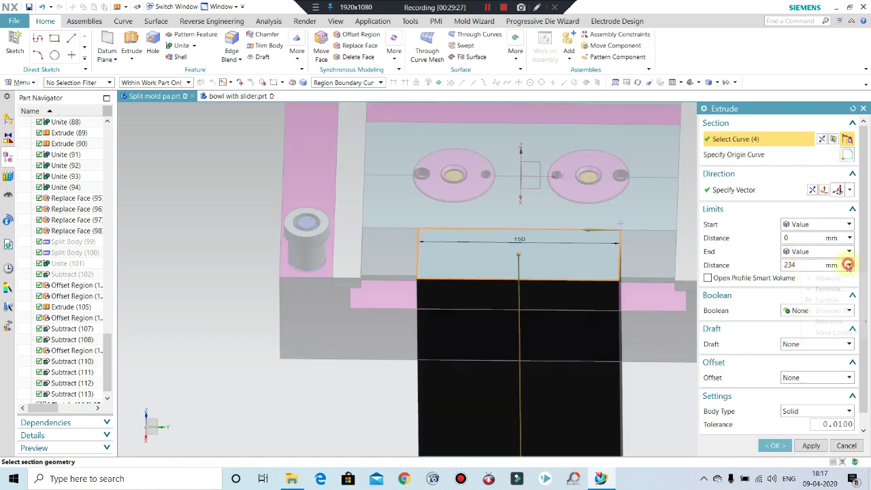
click(829, 279)
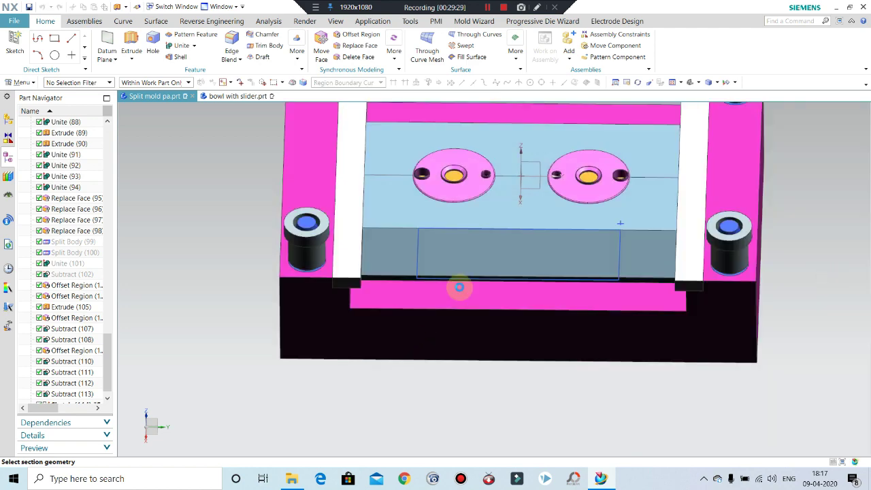
middle_drag(523, 366, 500, 311)
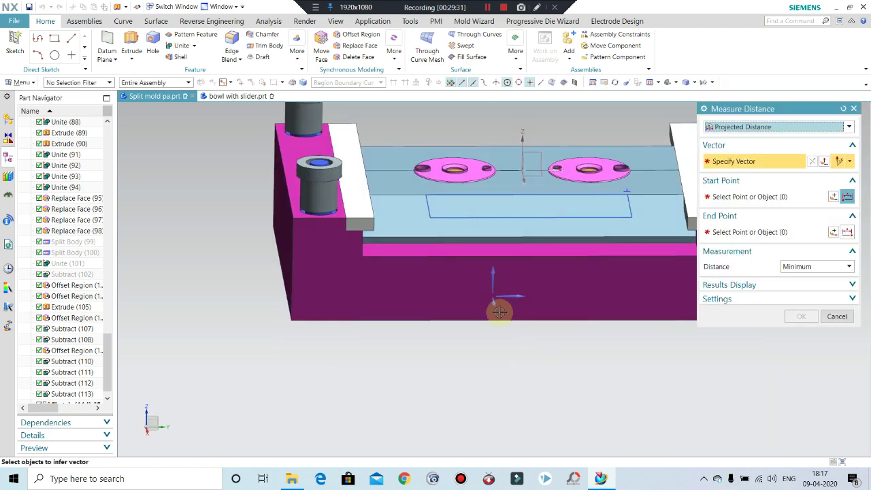
click(494, 277)
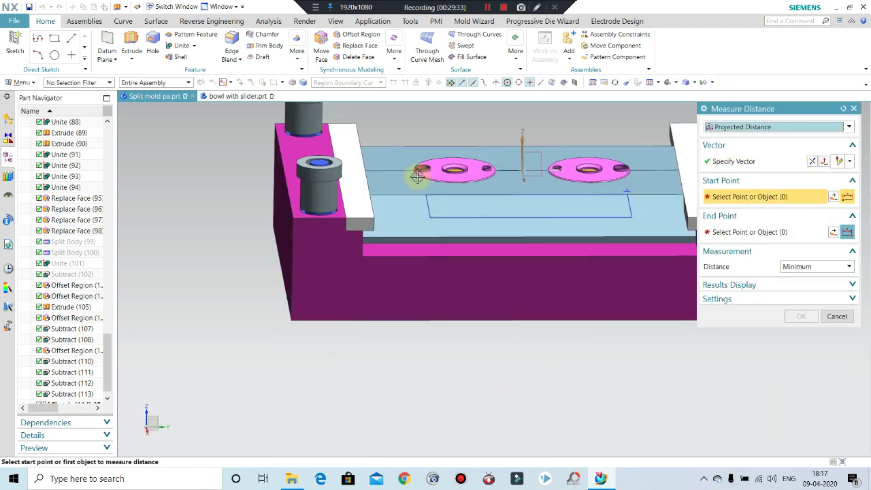
click(399, 237)
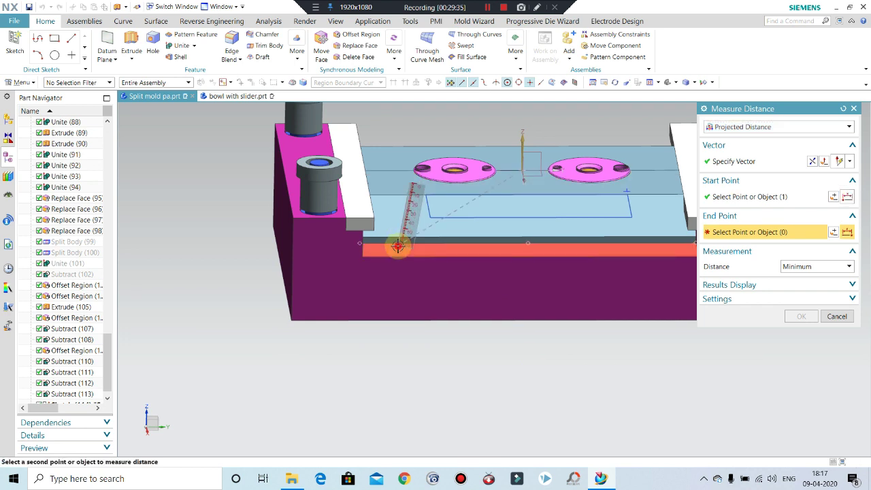
click(399, 247)
middle_click(485, 365)
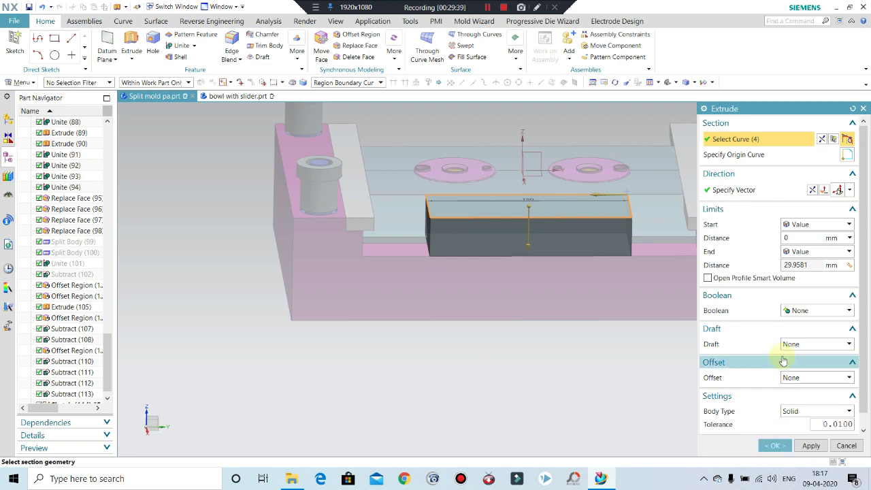
Set the boolean to Subtract against the plate and apply the pocket cut
click(799, 310)
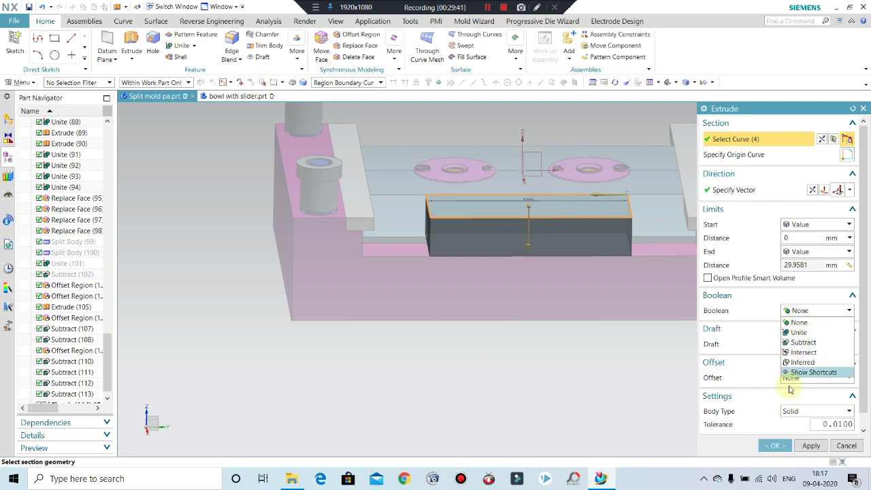
click(798, 343)
click(623, 248)
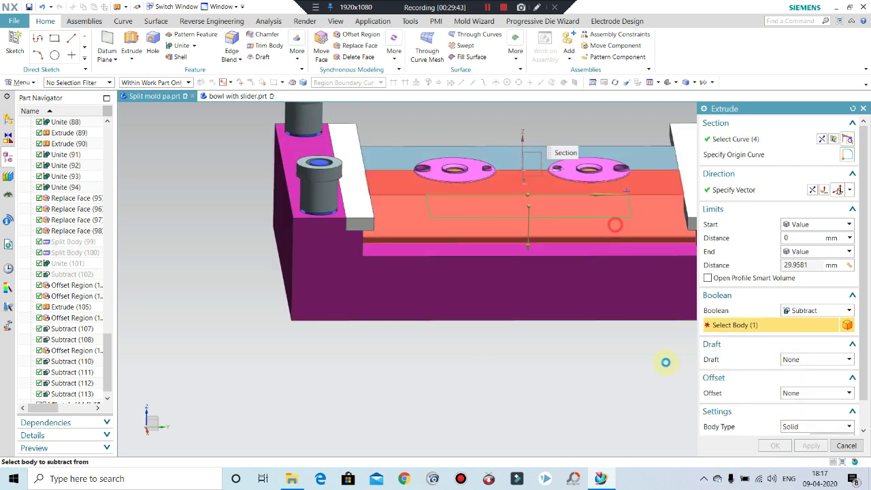
middle_click(593, 394)
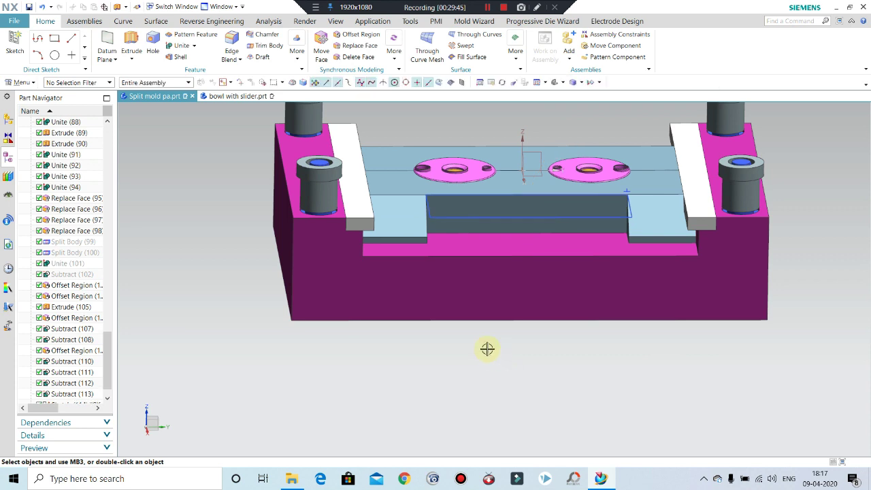
scroll(36, 400, down, 1)
double_click(55, 392)
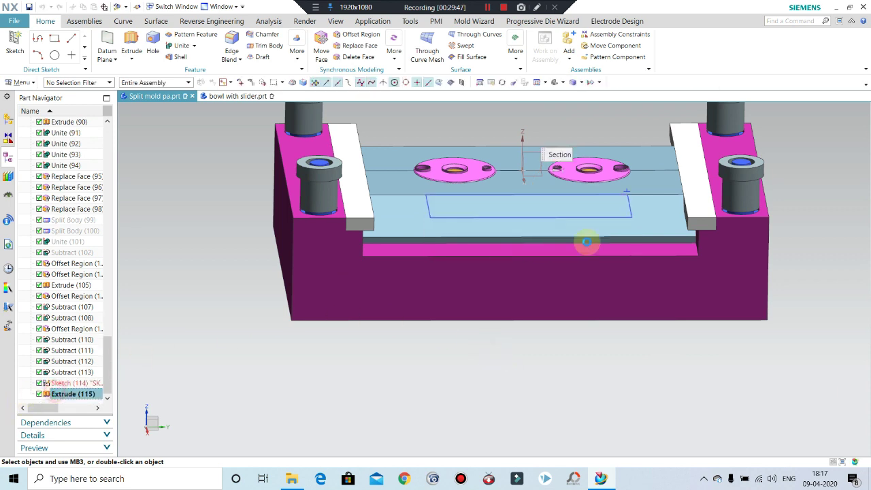
Change Extrude (115) to boolean None so the block stays a separate solid
click(791, 311)
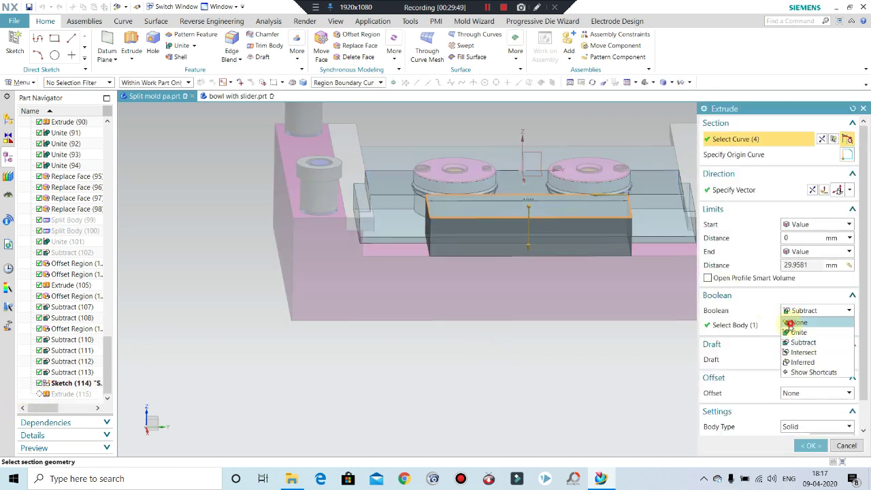
click(794, 322)
middle_click(600, 355)
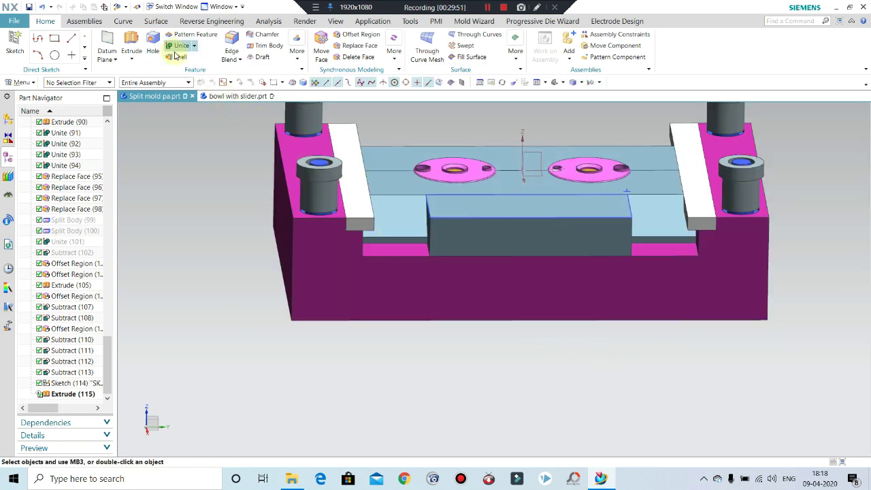
Subtract the block from the plate with Keep Tool, so the block remains
click(189, 69)
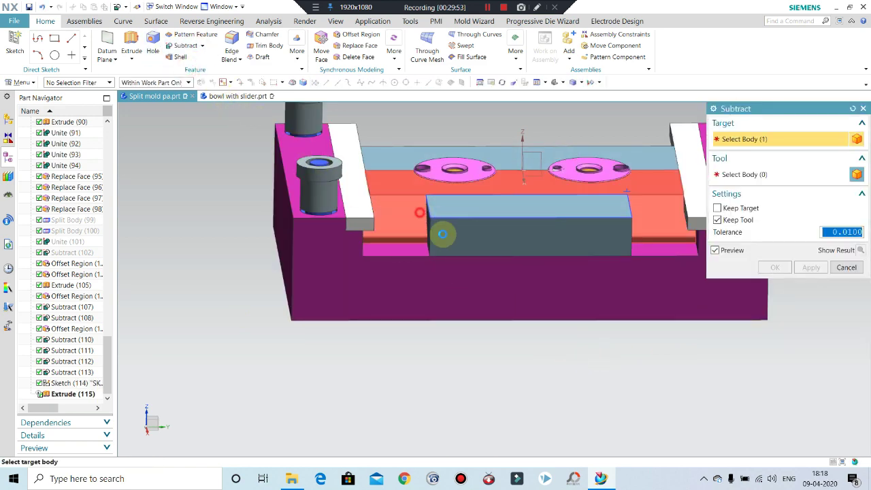
click(443, 233)
click(583, 252)
middle_click(581, 285)
middle_drag(554, 346, 786, 270)
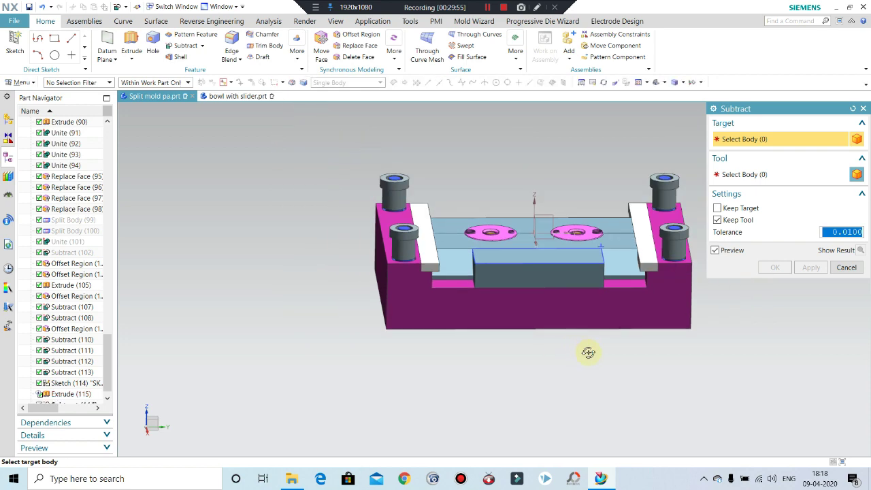
click(846, 268)
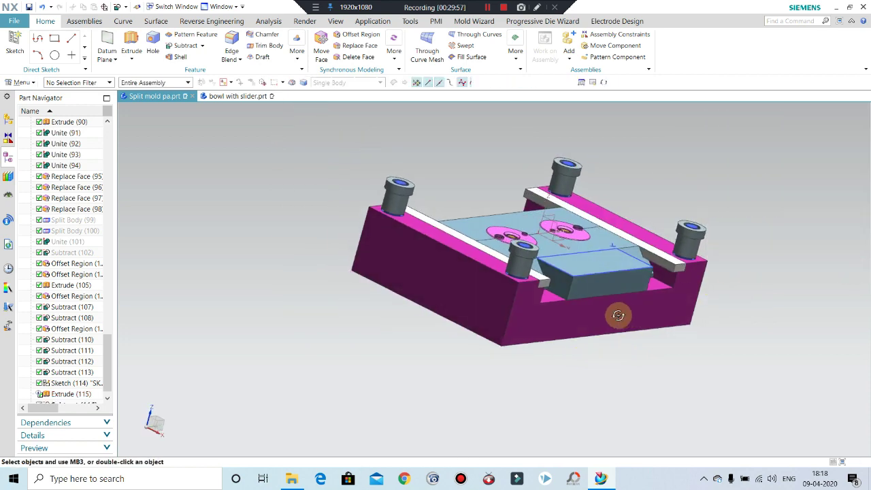
middle_drag(618, 315, 542, 276)
scroll(565, 265, up, 2)
Hide the rectangle sketch
click(548, 250)
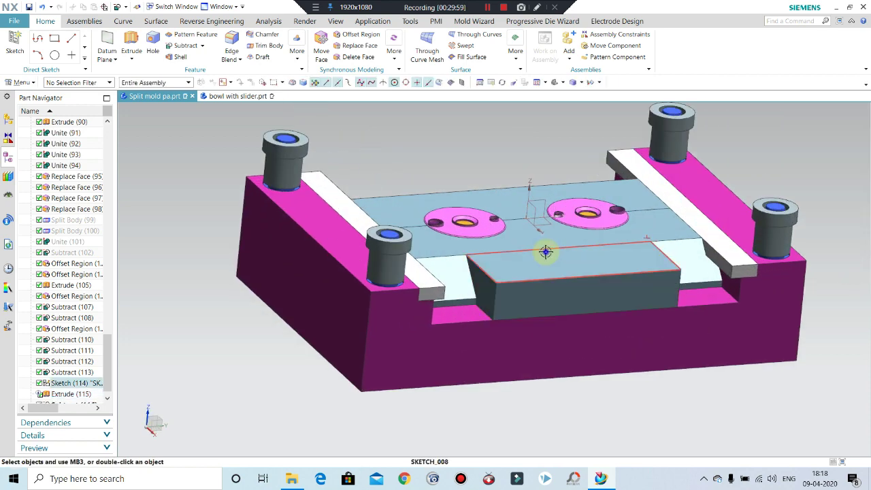
key(ctrl+b)
key(ctrl+j)
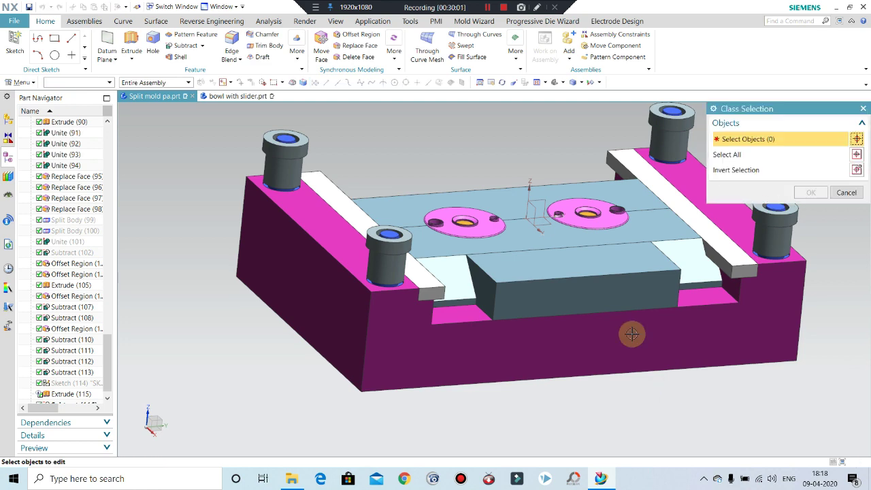
Colour the slider block green
click(602, 289)
click(806, 196)
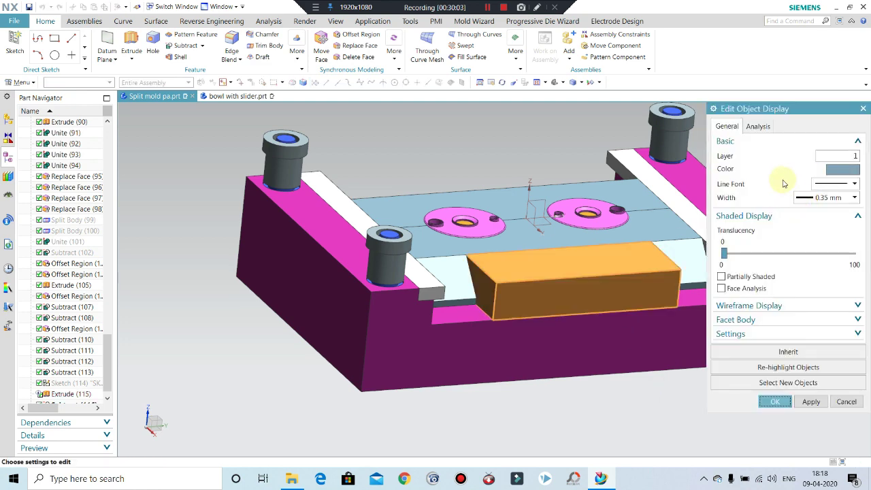
click(840, 170)
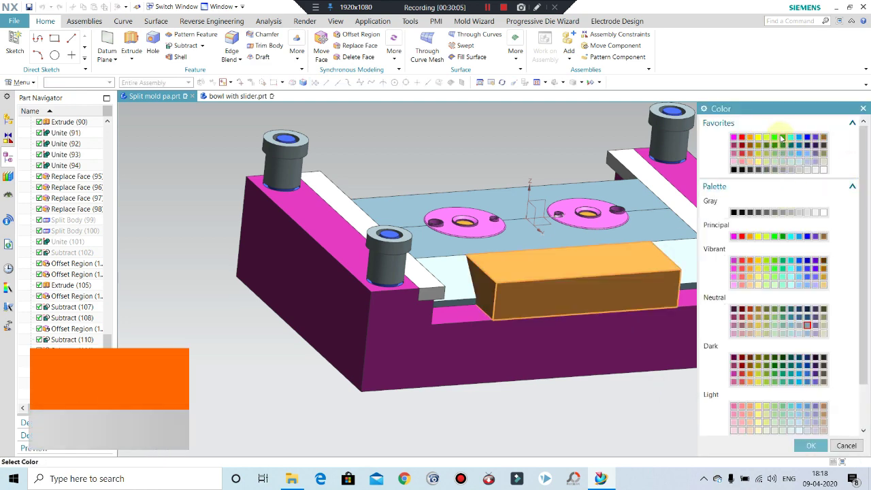
click(782, 137)
click(810, 445)
click(766, 402)
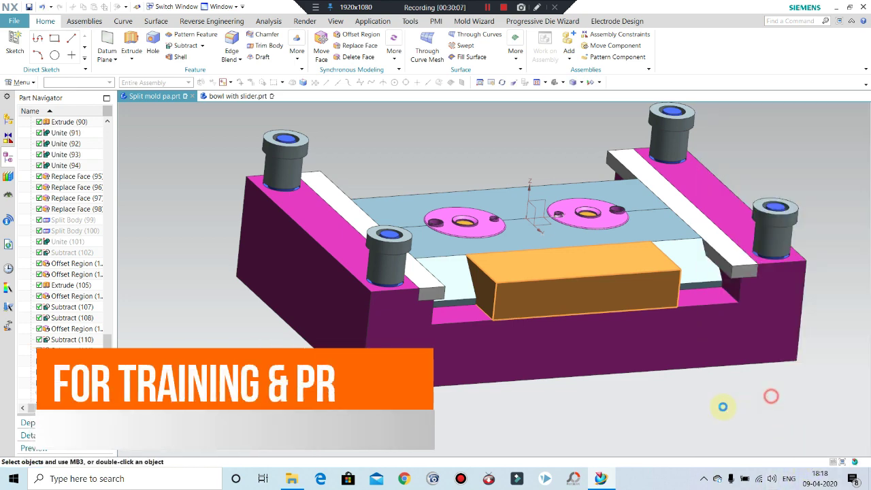
mouse_move(647, 363)
middle_down()
mouse_move(542, 349)
mouse_move(674, 311)
mouse_move(657, 363)
mouse_move(606, 383)
middle_up()
Change the slider block's colour to a darker green
key(ctrl+j)
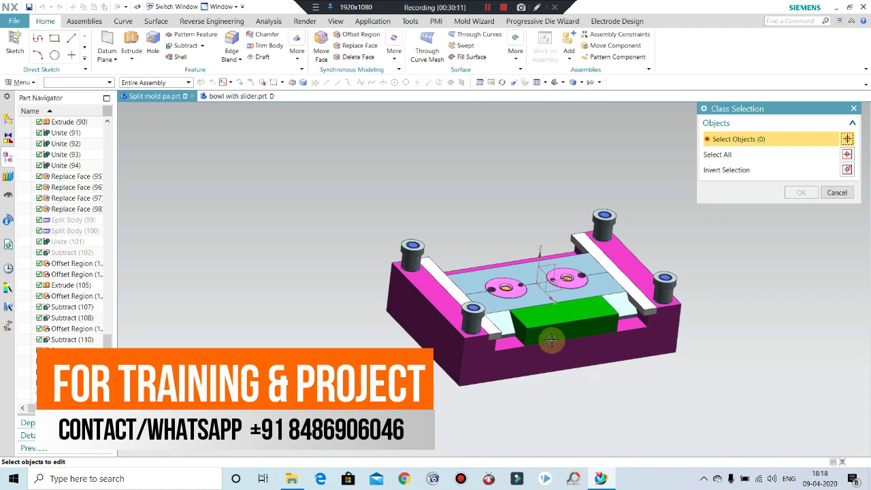
click(555, 328)
click(793, 194)
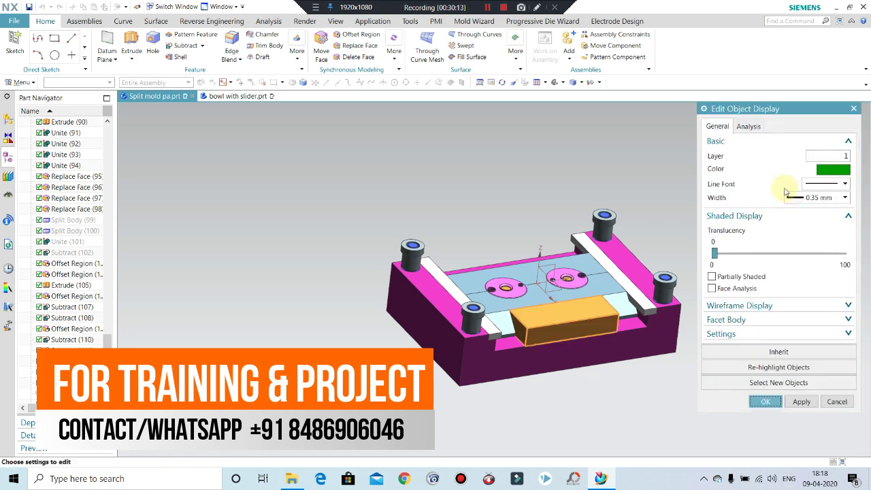
click(817, 171)
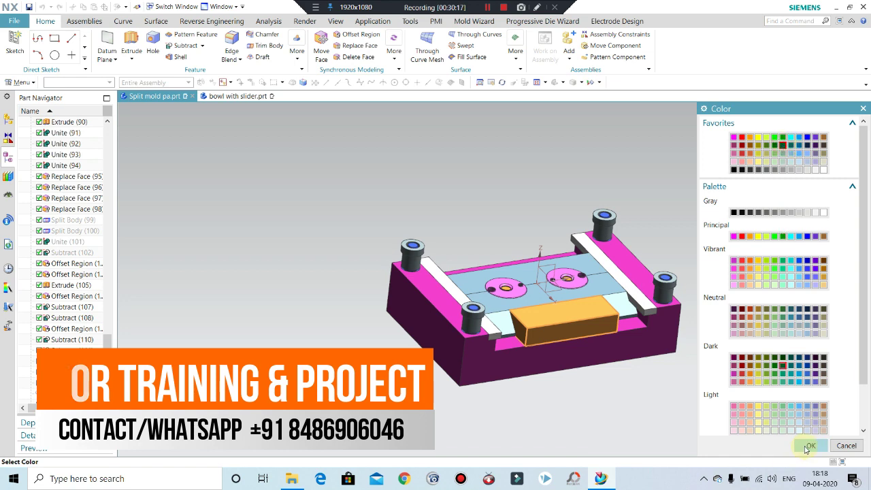
click(808, 446)
click(746, 401)
mouse_move(710, 399)
middle_down()
mouse_move(670, 388)
mouse_move(683, 391)
middle_up()
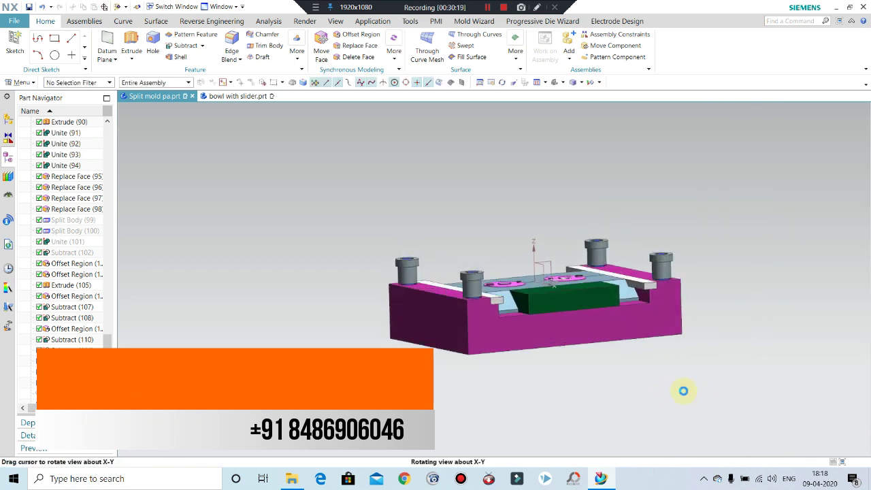
mouse_move(597, 354)
middle_down()
mouse_move(597, 361)
mouse_move(573, 350)
mouse_move(573, 370)
mouse_move(556, 342)
mouse_move(546, 344)
mouse_move(544, 324)
mouse_move(576, 296)
mouse_move(519, 326)
mouse_move(554, 287)
middle_up()
Hide the top plate to inspect the green block beneath, then show it again
scroll(526, 306, down, 2)
scroll(533, 311, down, 2)
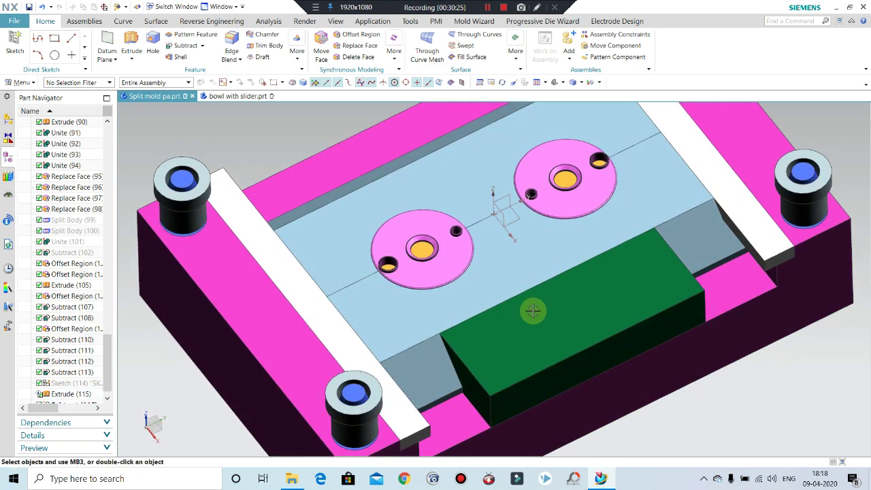
scroll(503, 295, up, 2)
click(526, 334)
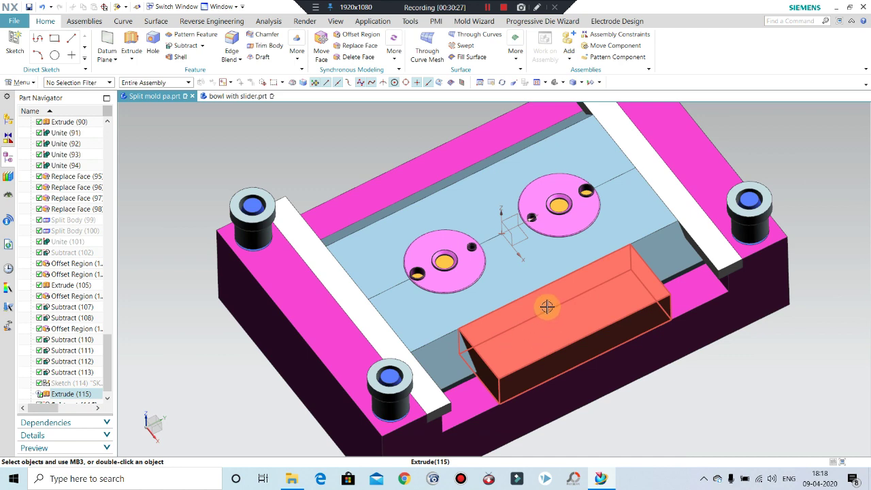
middle_drag(546, 307, 562, 306)
scroll(521, 291, down, 2)
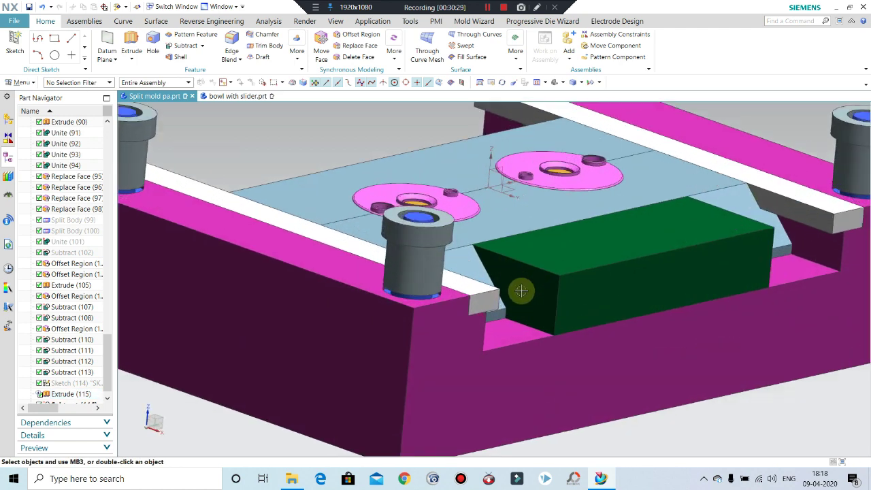
click(460, 253)
key(ctrl+b)
middle_drag(528, 370, 519, 373)
key(ctrl+z)
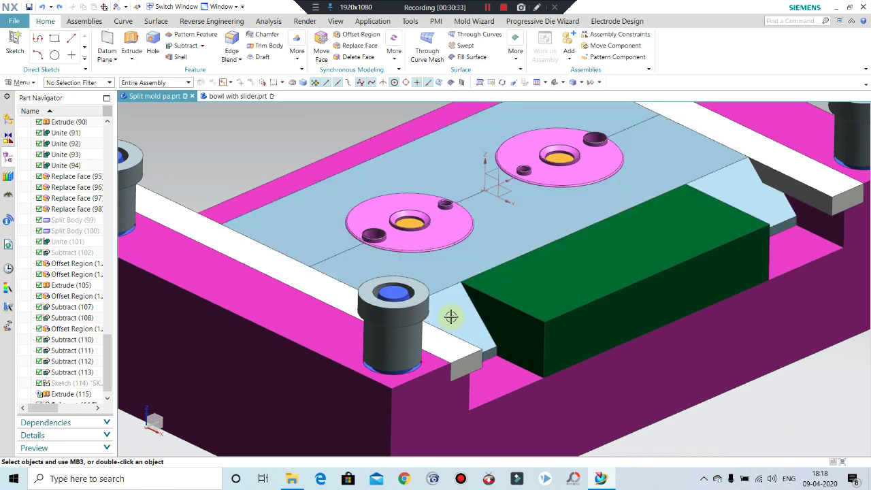
Set the selection filter to Solid Body and briefly hide and restore the top plate
scroll(80, 368, down, 1)
click(73, 393)
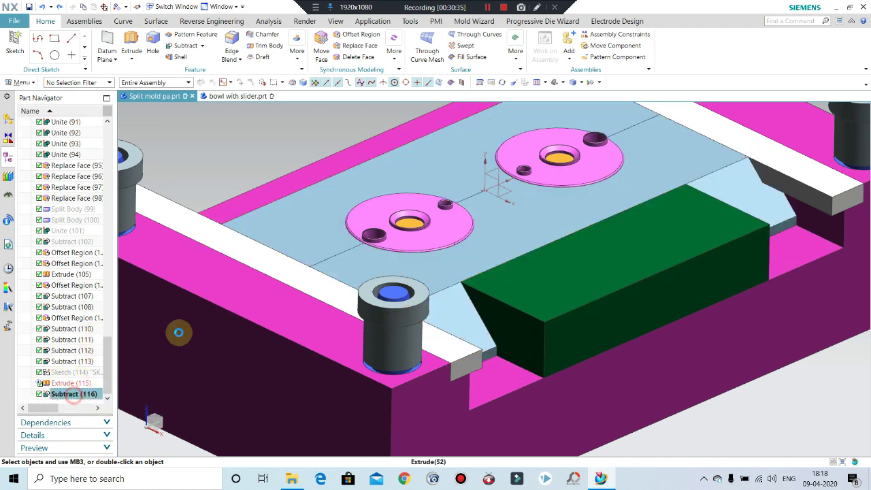
key(Escape)
click(85, 83)
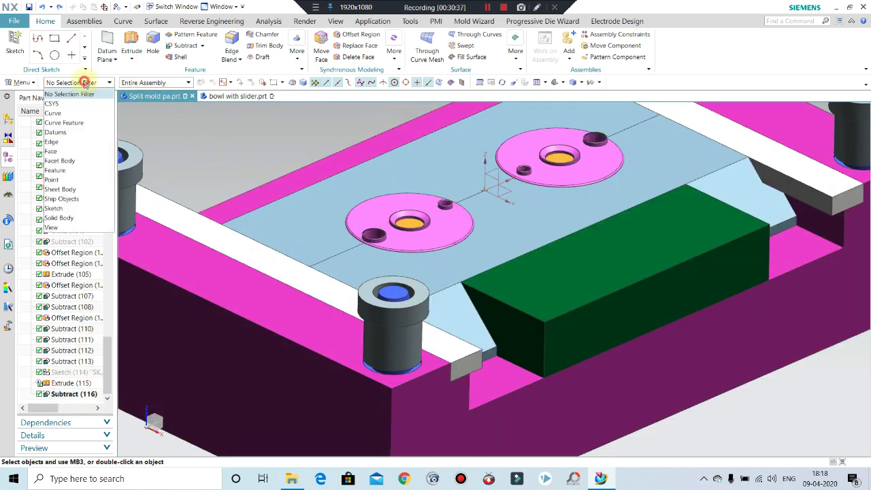
click(61, 219)
click(451, 303)
key(ctrl+b)
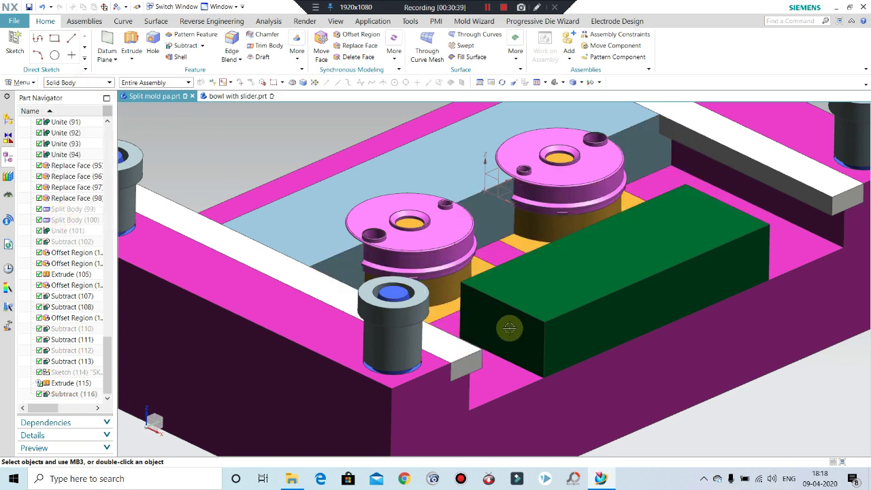
key(ctrl+z)
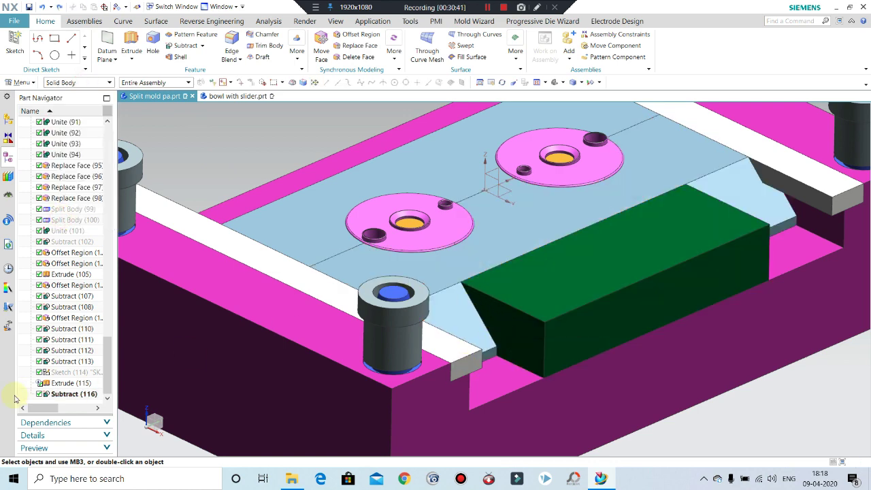
Review Subtract (116) without changes, then delete it from the Part Navigator
click(62, 396)
double_click(61, 396)
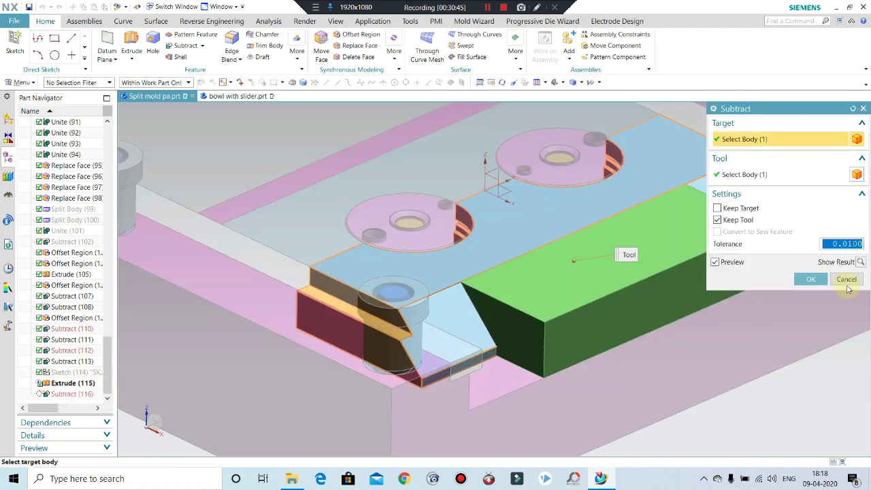
click(847, 284)
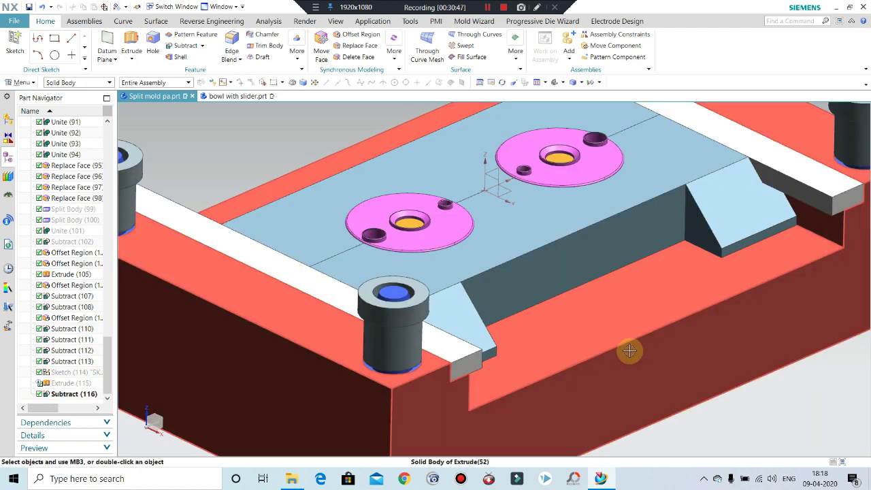
key(ctrl+z)
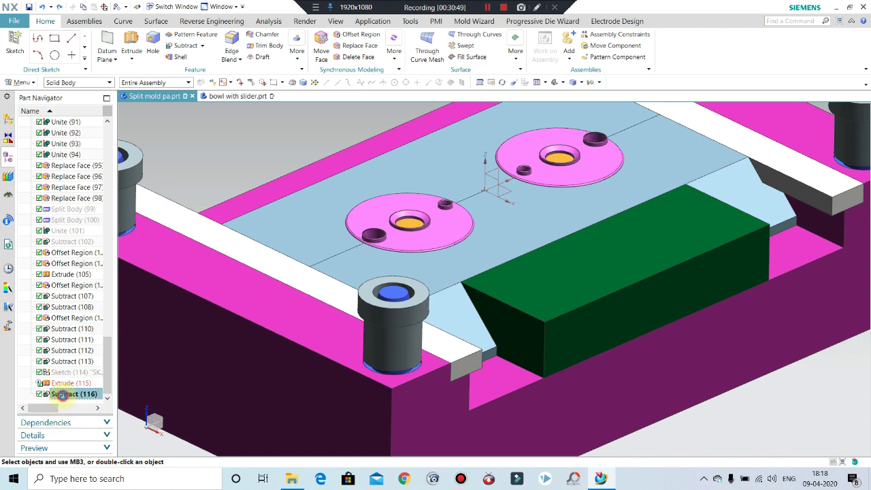
right_click(62, 396)
click(81, 342)
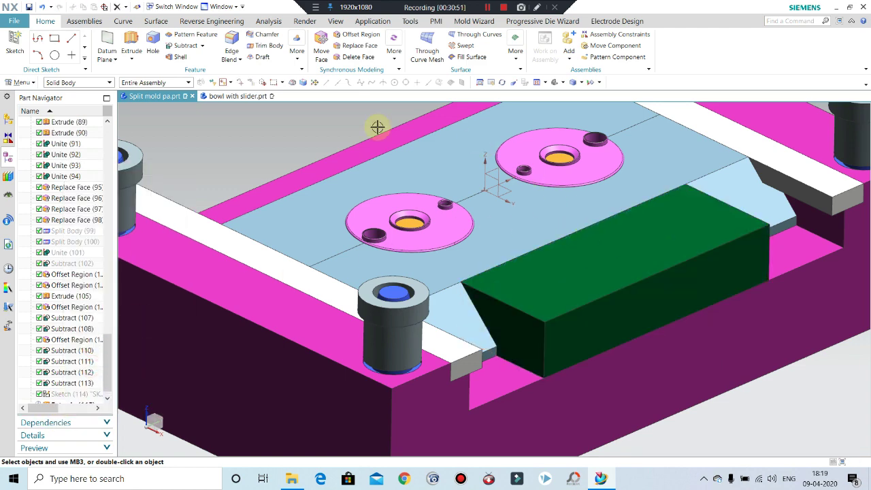
Subtract the plate from the green slider block, keeping the plate as the tool
click(359, 46)
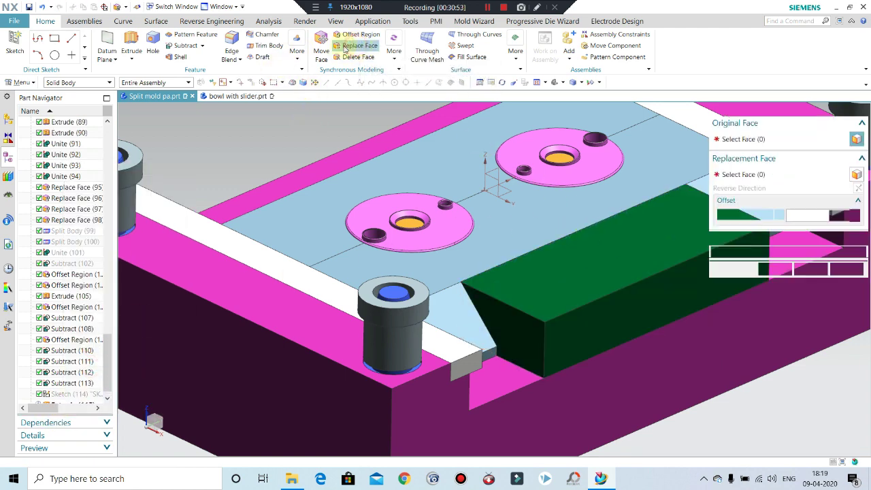
click(185, 46)
click(494, 308)
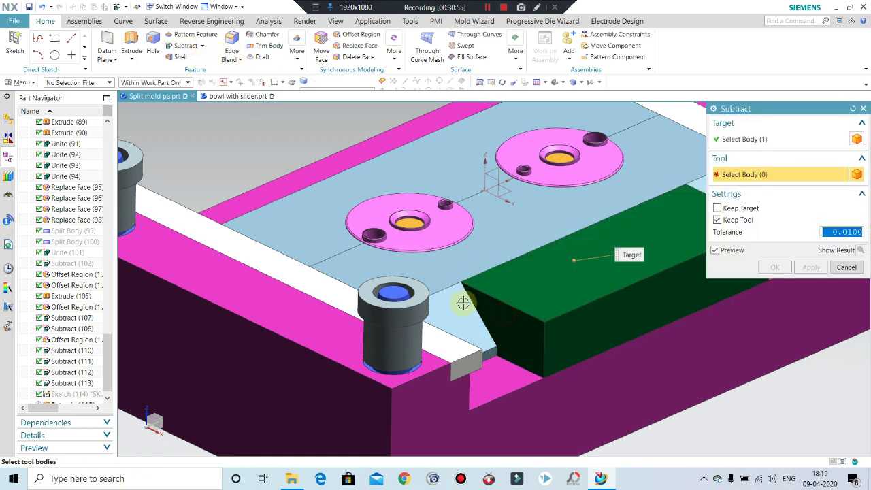
click(461, 303)
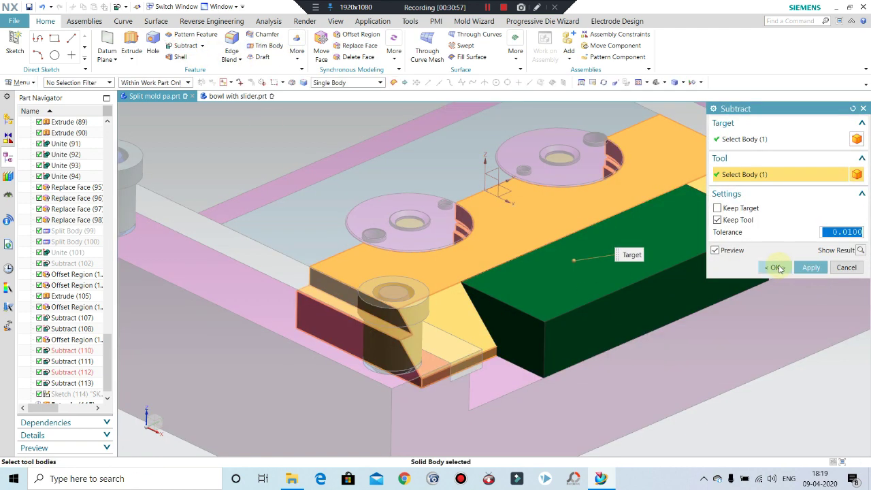
click(776, 268)
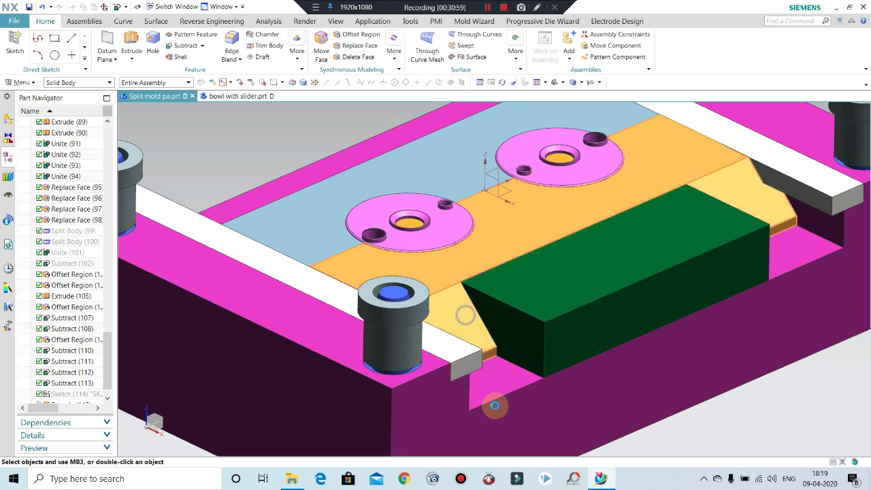
mouse_move(494, 406)
middle_down()
mouse_move(530, 377)
mouse_move(511, 388)
mouse_move(553, 297)
mouse_move(471, 305)
middle_up()
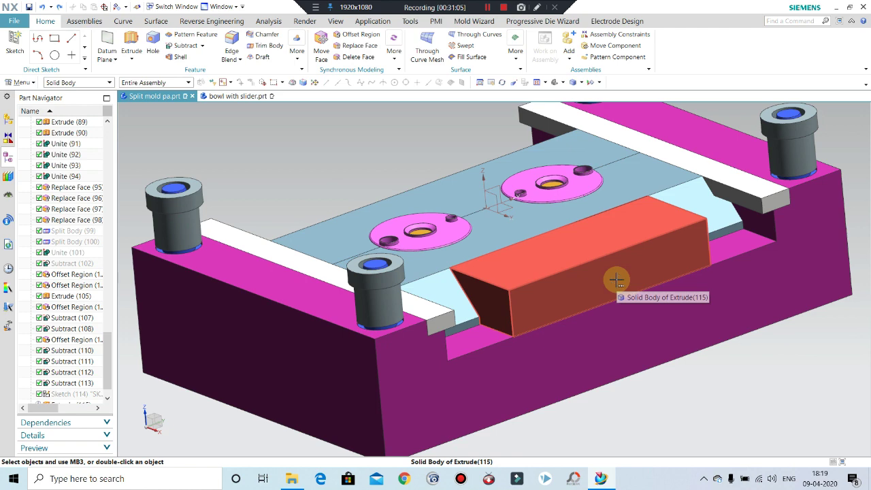
mouse_move(469, 297)
middle_down()
mouse_move(485, 283)
mouse_move(491, 309)
mouse_move(507, 287)
middle_up()
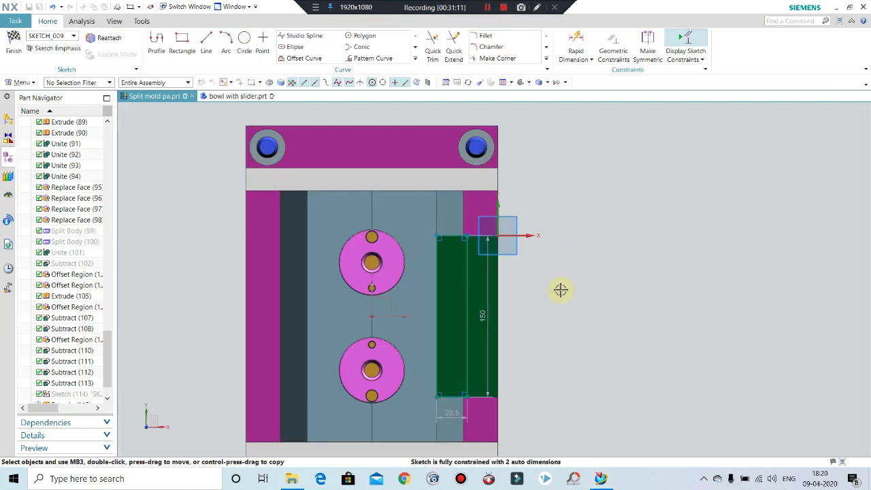
Extrude the sketch 20 mm with boolean None, creating the separate block Extrude (117)
middle_drag(549, 332, 479, 290)
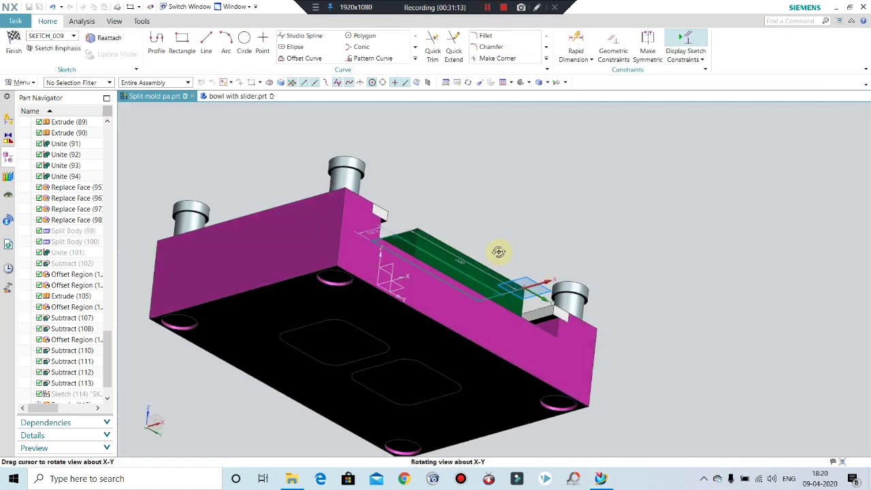
scroll(379, 317, up, 2)
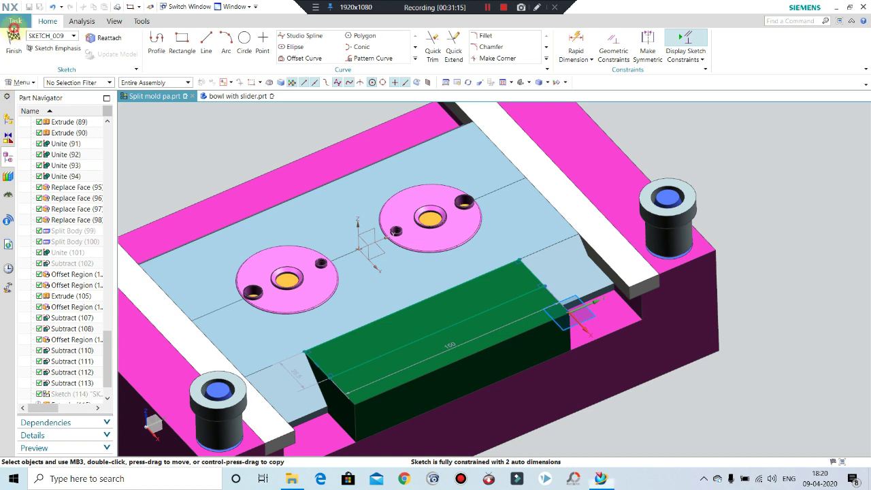
click(13, 37)
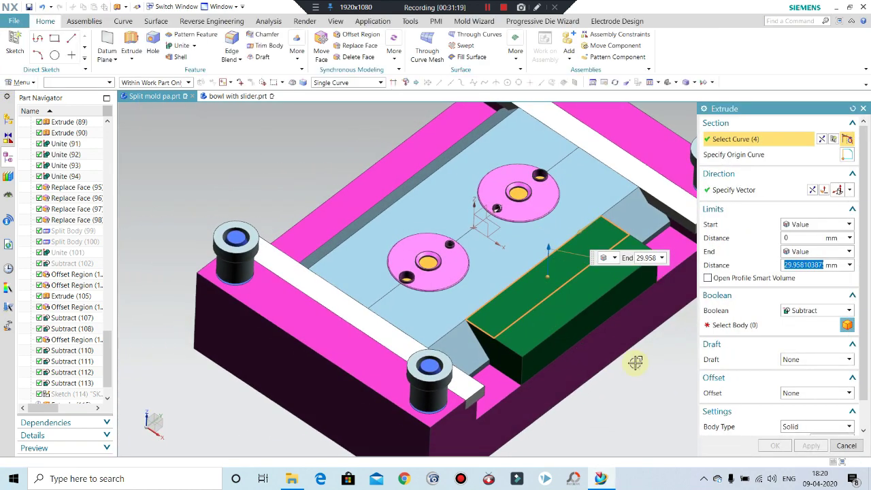
click(809, 311)
click(801, 323)
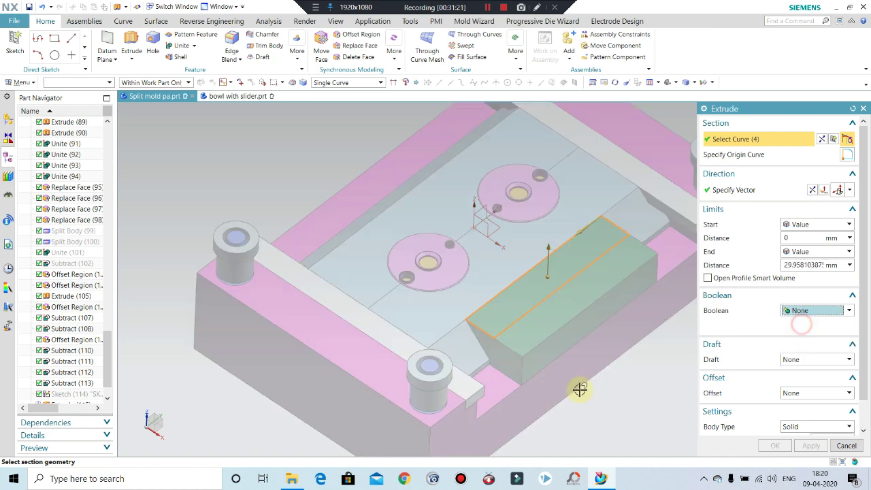
middle_drag(568, 386, 555, 371)
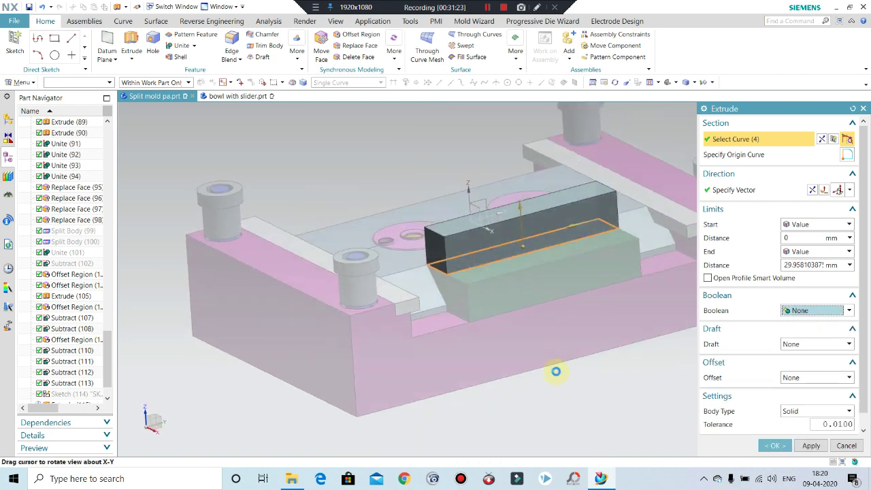
click(808, 265)
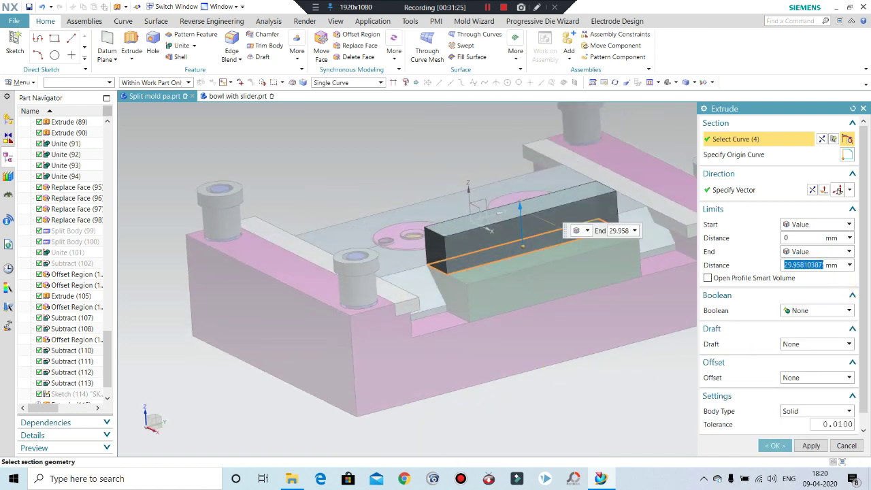
text(25)
text(20)
key(Return)
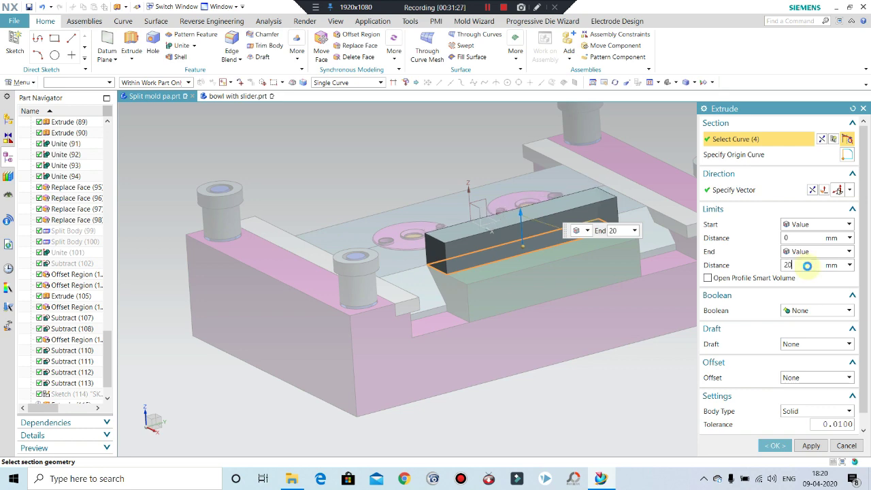
key(Return)
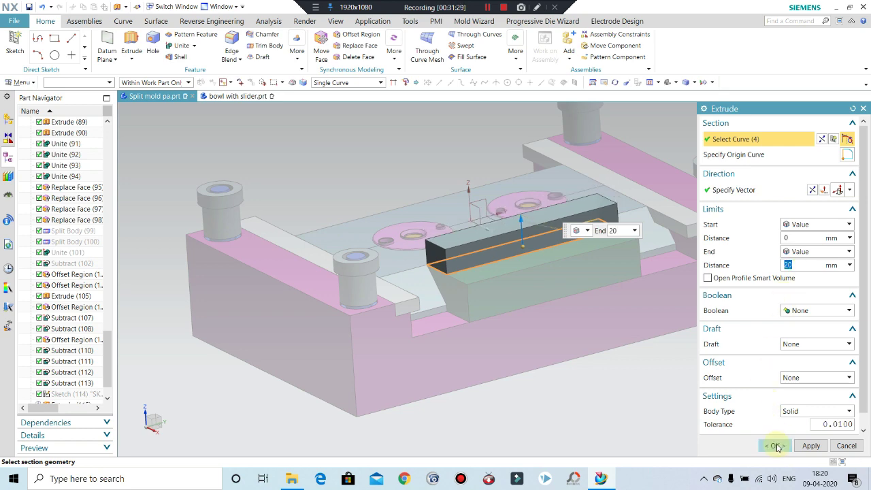
click(776, 447)
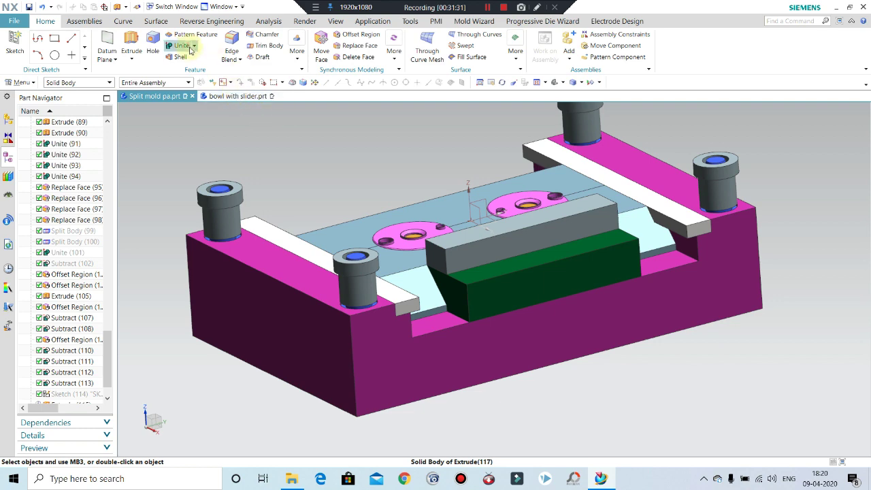
Unite the grey block (tool) with the green slider (target) into one body
click(182, 45)
click(510, 270)
click(501, 237)
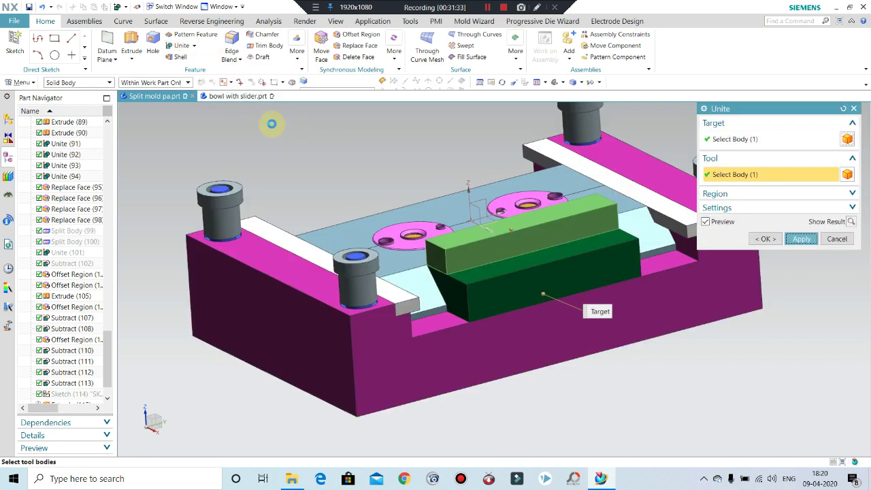
middle_click(271, 123)
middle_click(461, 263)
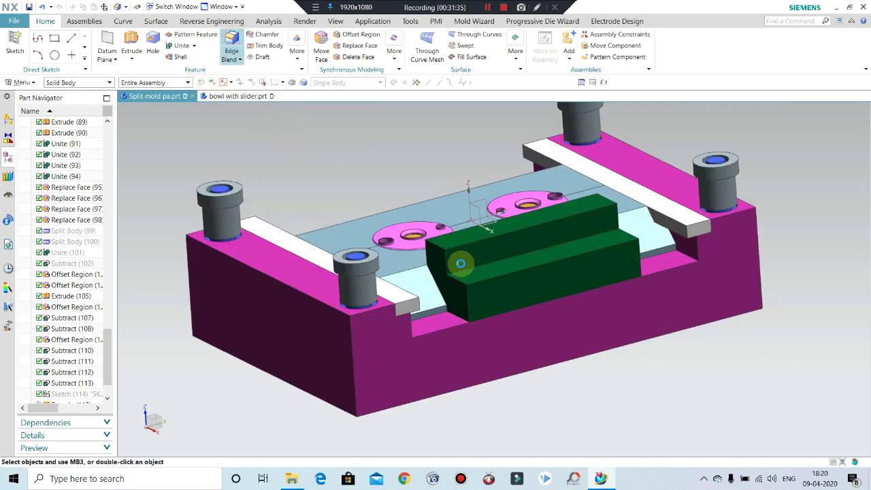
Round the slider's two vertical end edges with 10 mm edge blends
click(446, 259)
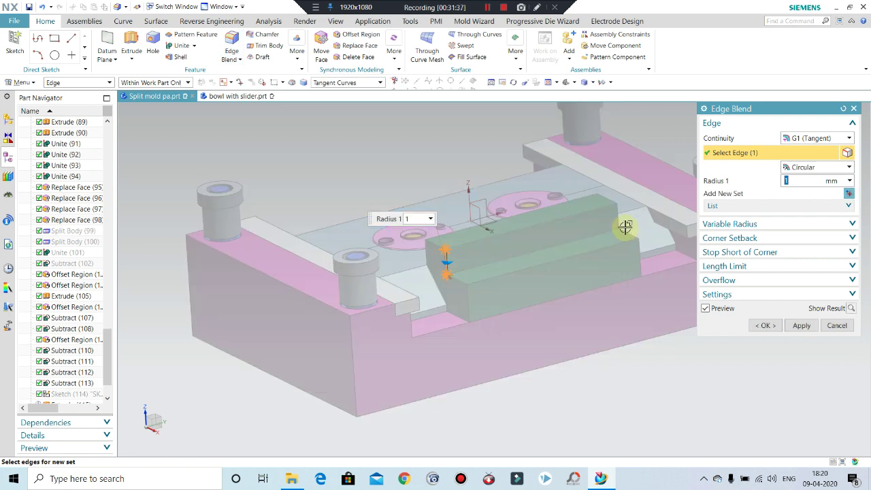
click(615, 217)
text(0)
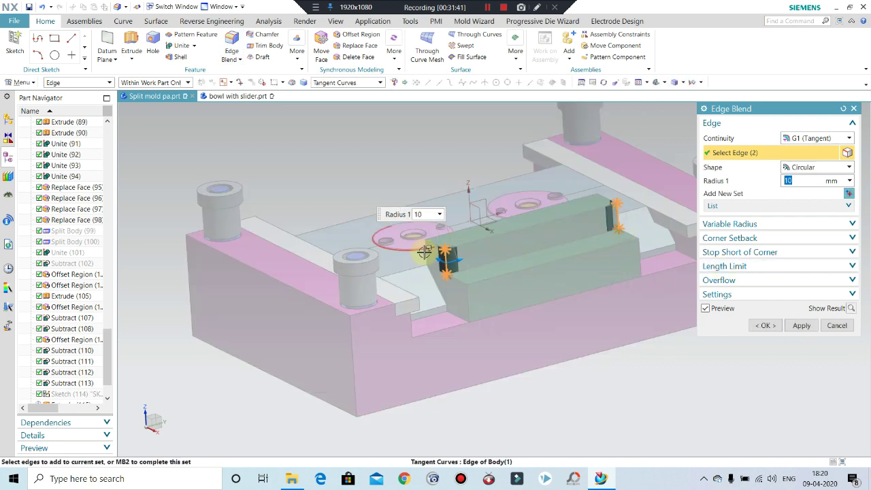
click(544, 271)
mouse_move(543, 270)
middle_down()
mouse_move(503, 274)
mouse_move(478, 296)
mouse_move(451, 283)
middle_up()
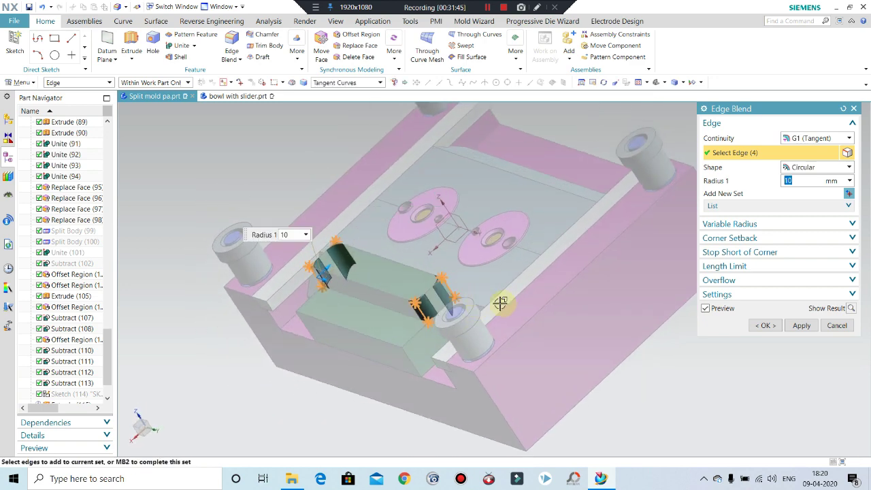
mouse_move(553, 298)
middle_down()
mouse_move(575, 305)
mouse_move(531, 303)
mouse_move(615, 293)
mouse_move(567, 295)
middle_up()
scroll(472, 278, down, 2)
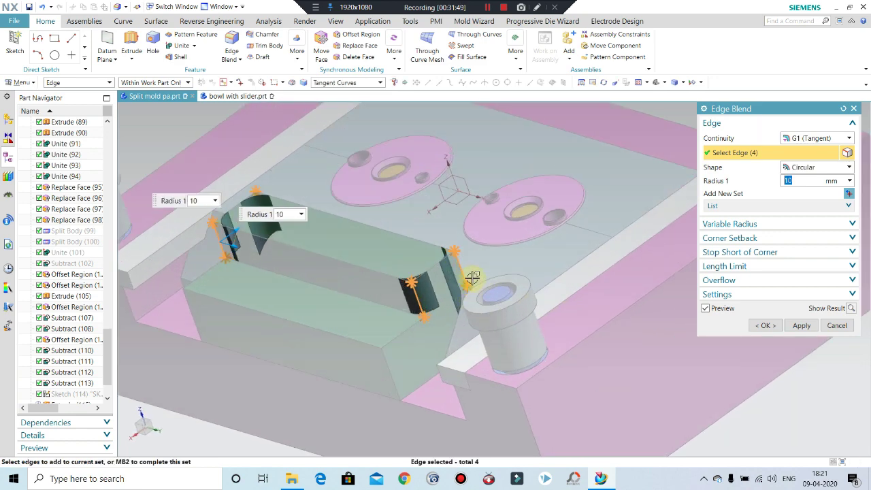
shift+click(463, 273)
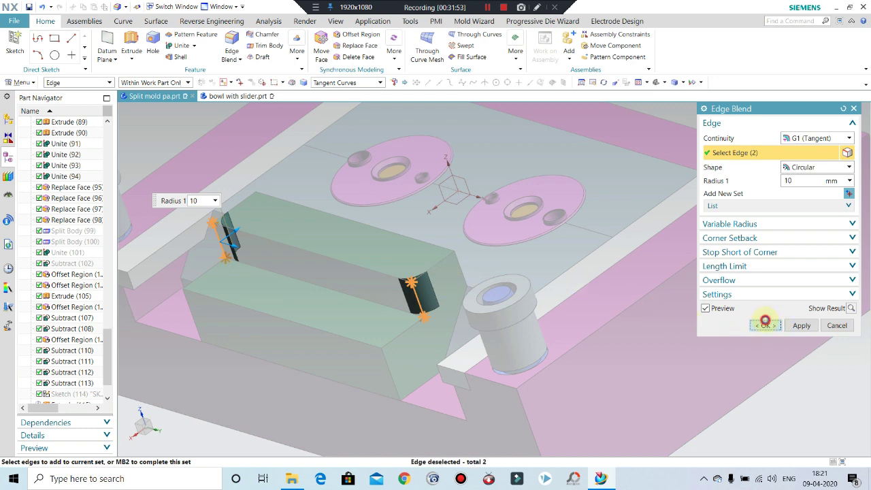
click(765, 324)
scroll(476, 284, up, 3)
Inspect the rounded slider from several angles, then return to the standard view
mouse_move(394, 306)
middle_down()
mouse_move(519, 290)
mouse_move(513, 294)
mouse_move(544, 326)
mouse_move(524, 327)
mouse_move(504, 344)
middle_up()
scroll(504, 344, up, 2)
scroll(491, 306, down, 1)
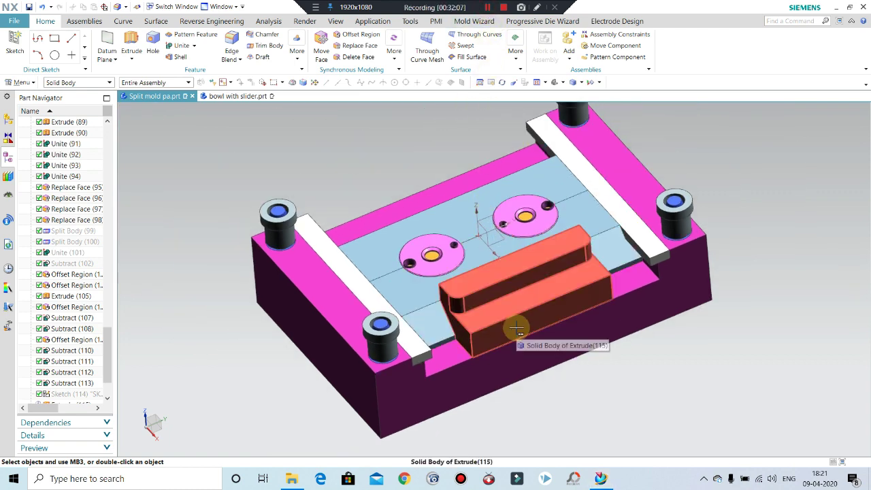
scroll(578, 275, down, 2)
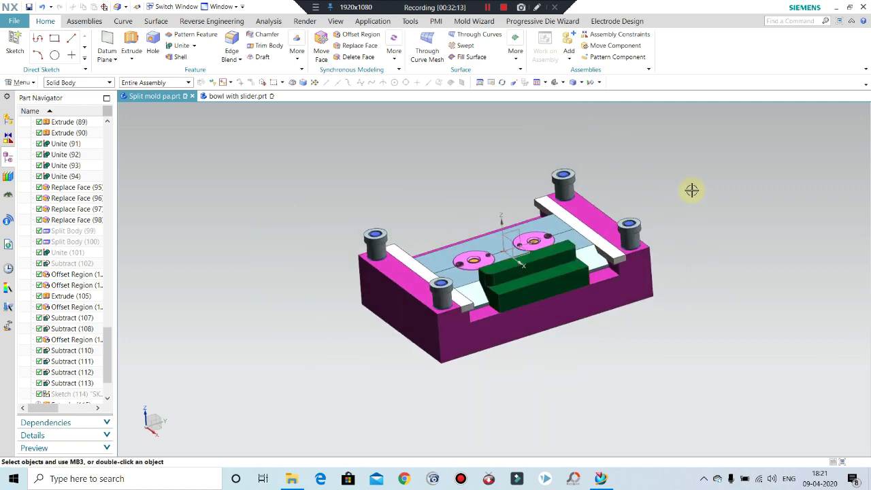
key(Home)
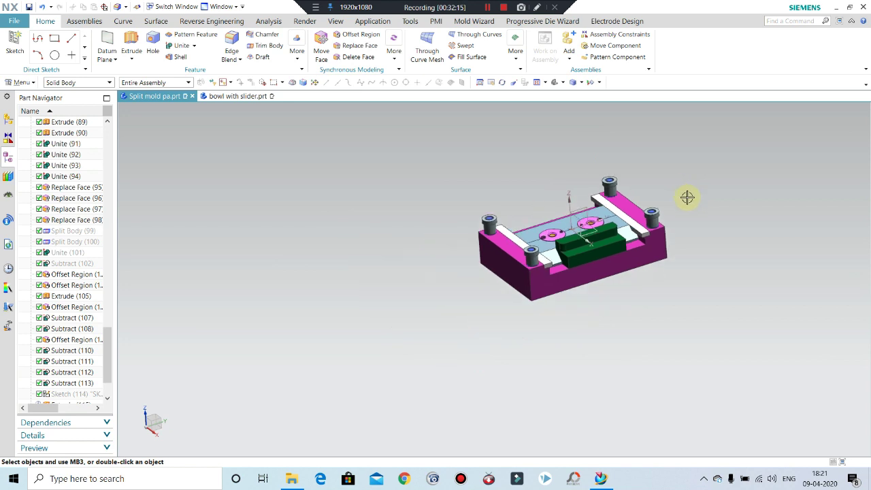
Show the hidden yellow top plate again using Show (Ctrl+Shift+K)
right_click(724, 165)
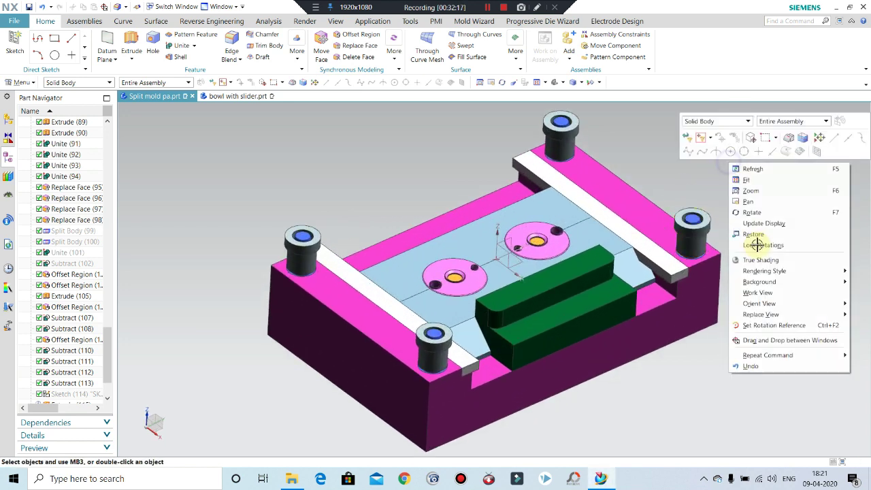
click(759, 232)
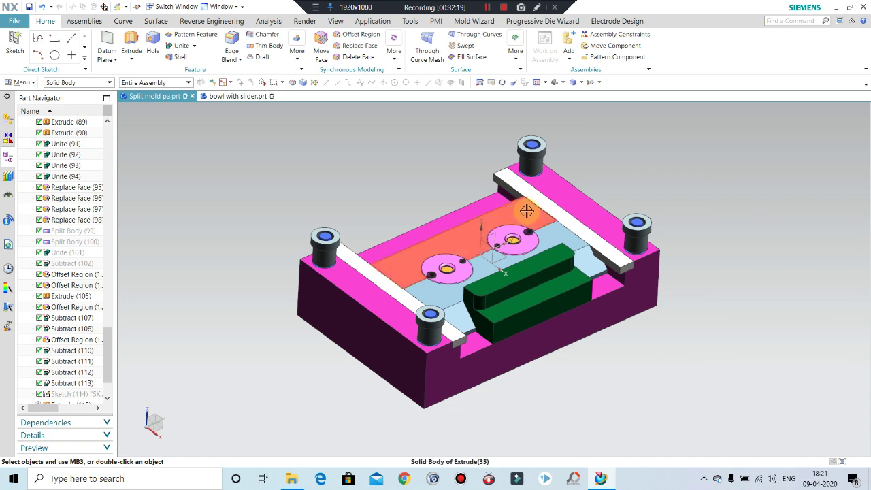
key(ctrl+shift+k)
click(527, 210)
mouse_move(573, 340)
middle_down()
mouse_move(574, 287)
mouse_move(626, 313)
mouse_move(630, 351)
middle_up()
middle_click(627, 313)
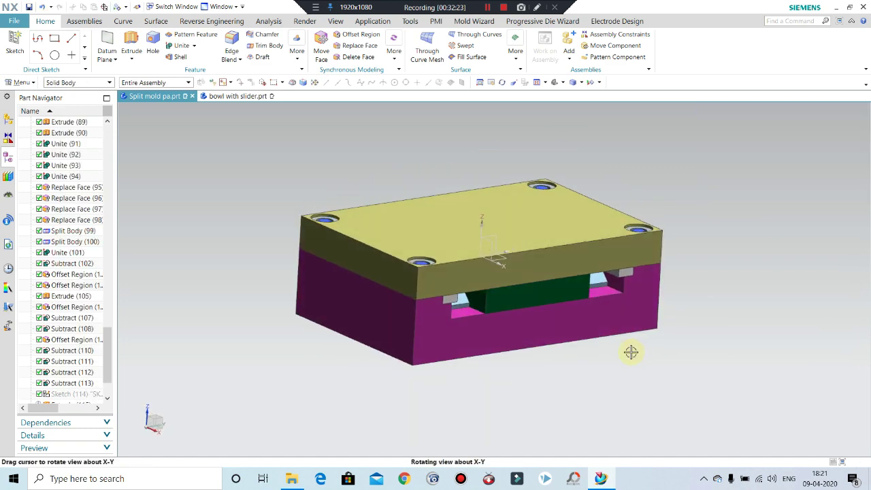
Subtract the green slider from the yellow top plate with Keep Tool on
click(194, 45)
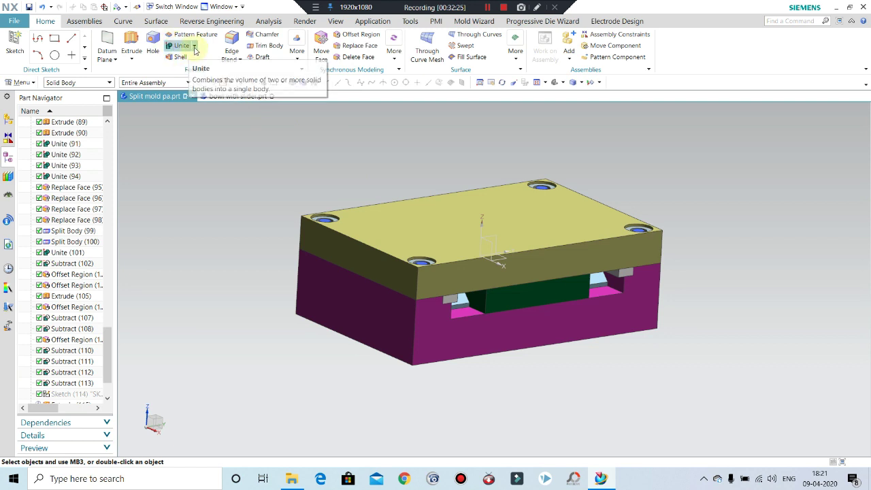
click(185, 68)
click(540, 293)
scroll(541, 293, up, 1)
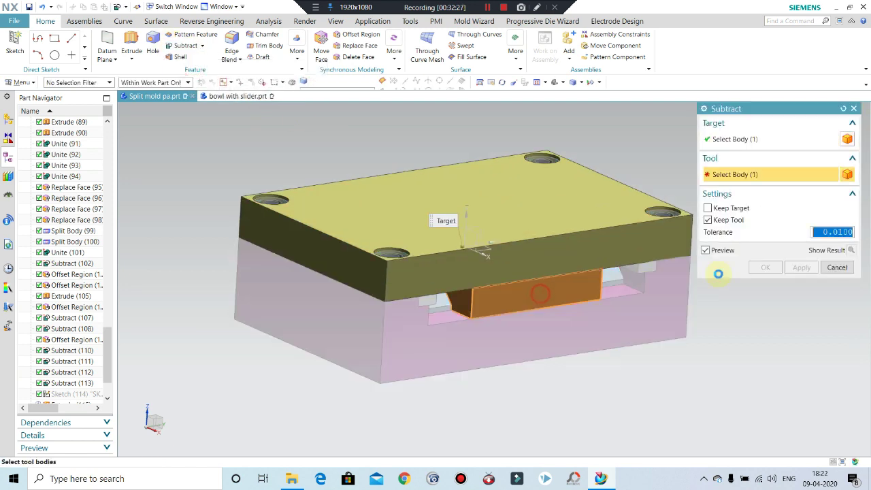
middle_click(539, 306)
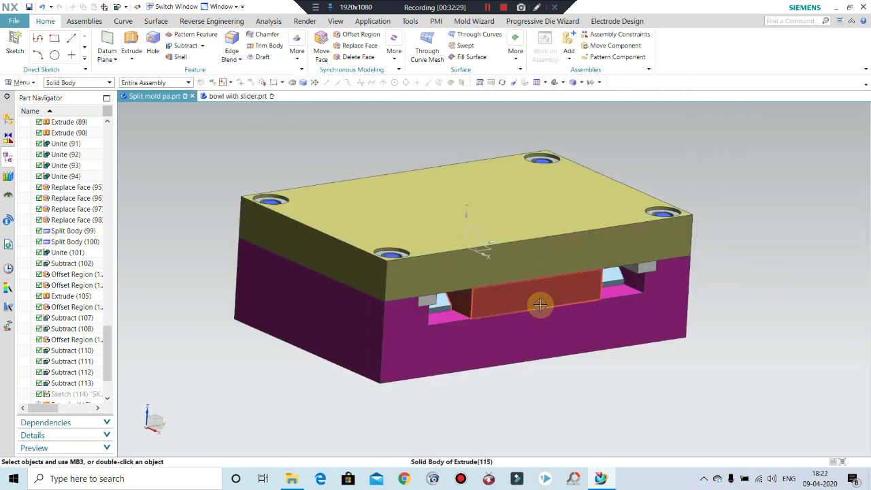
Hide the lower magenta mold plate and view the assembly from below
click(551, 317)
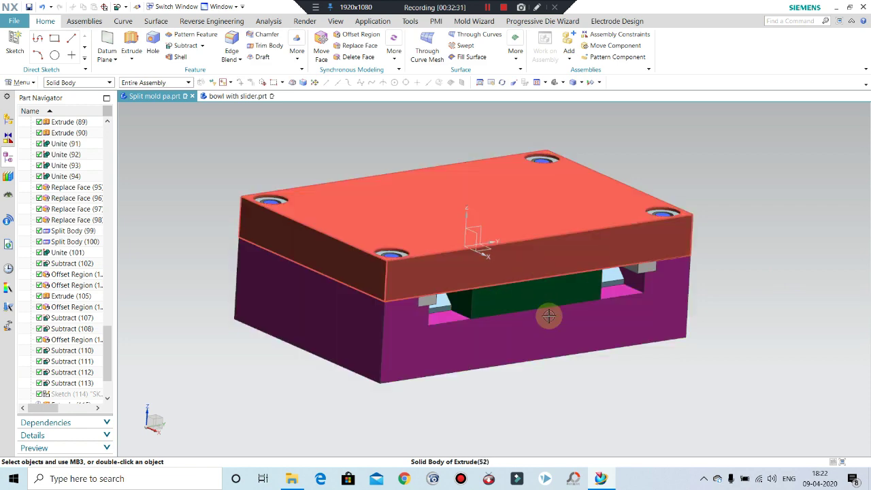
key(ctrl+b)
mouse_move(520, 303)
middle_down()
mouse_move(519, 279)
mouse_move(538, 279)
mouse_move(513, 325)
middle_up()
middle_drag(498, 264, 495, 235)
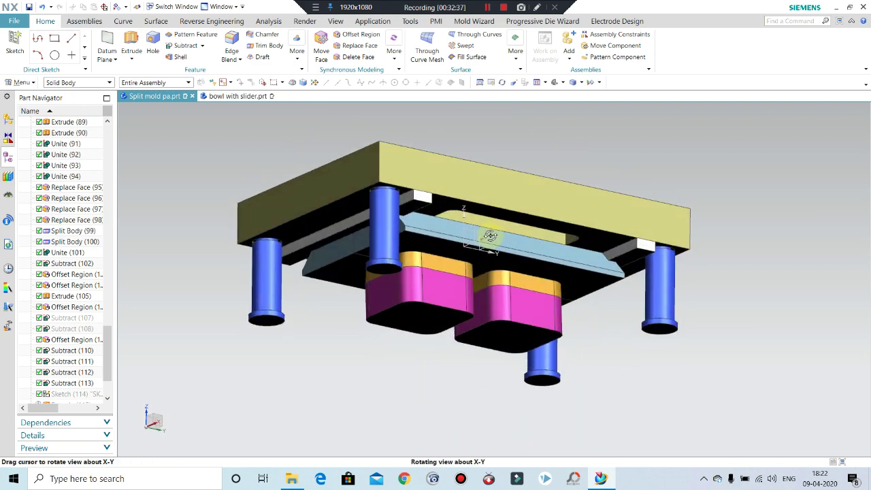
scroll(495, 235, down, 2)
scroll(495, 235, up, 1)
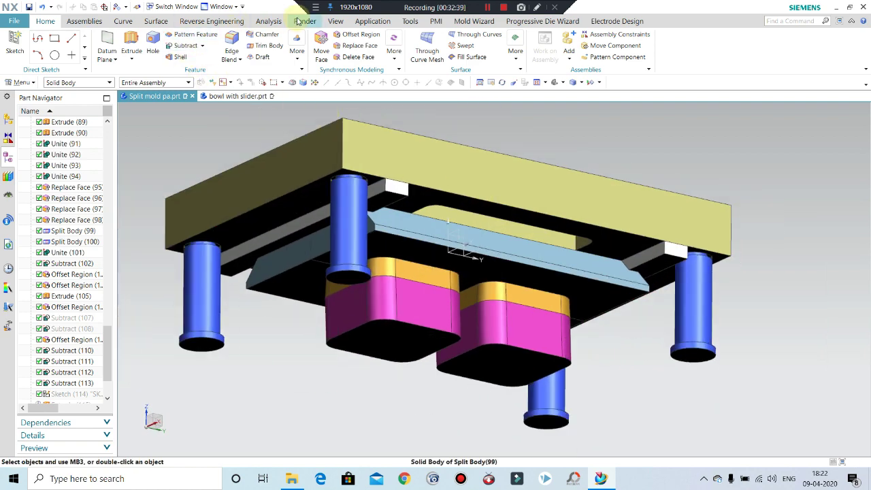
View a clip section offset 79 mm through the plate, then turn it off and return to top view
click(333, 22)
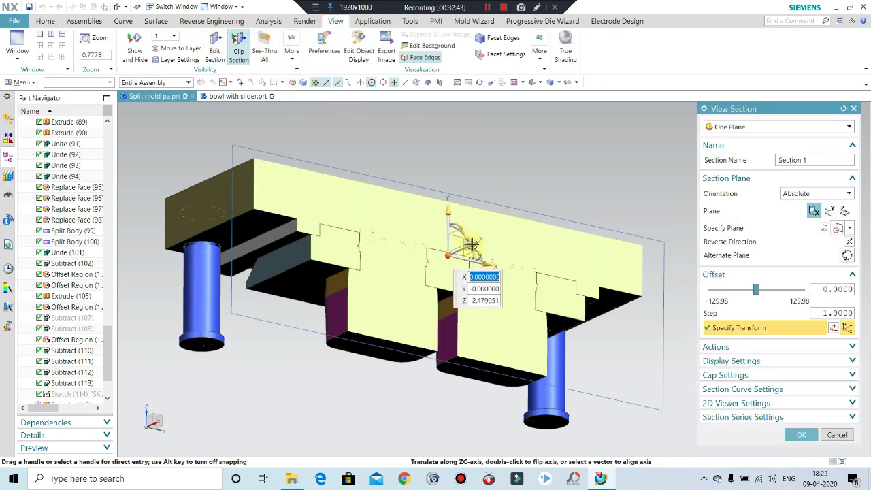
mouse_move(499, 242)
mouse_down()
mouse_move(578, 239)
mouse_move(545, 245)
mouse_up()
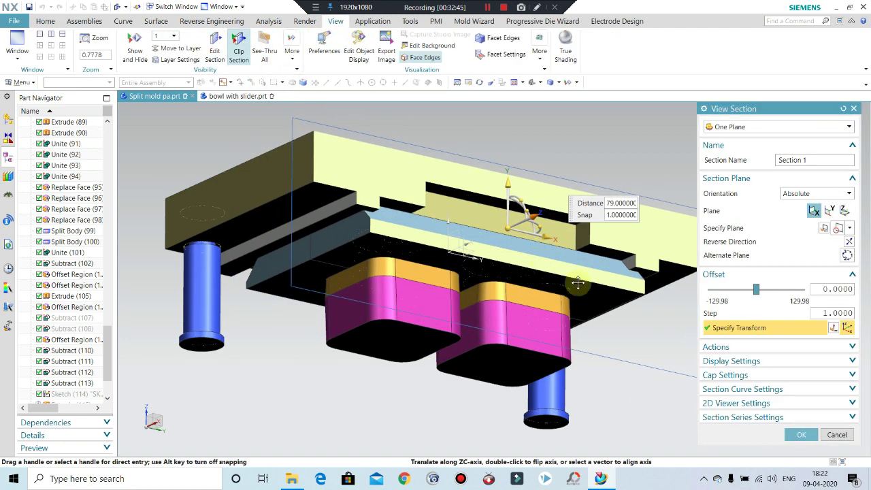
click(837, 434)
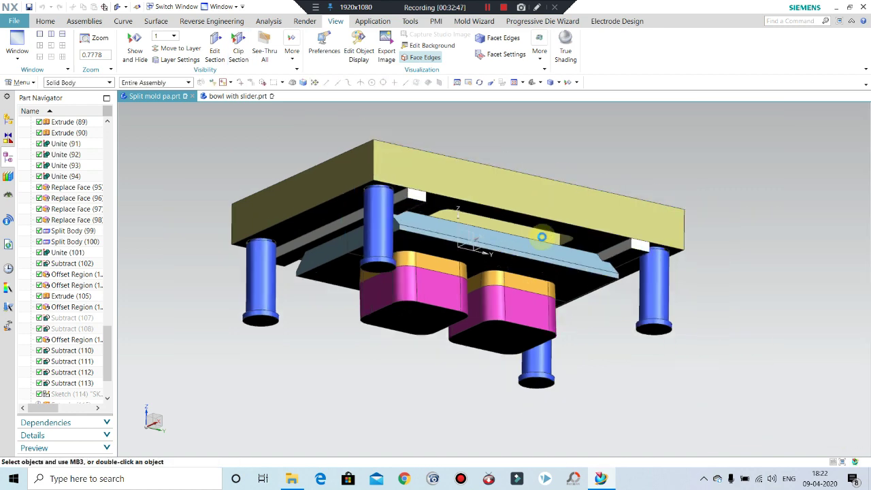
mouse_move(542, 237)
middle_down()
mouse_move(533, 255)
mouse_move(507, 223)
mouse_move(602, 278)
mouse_move(578, 298)
middle_up()
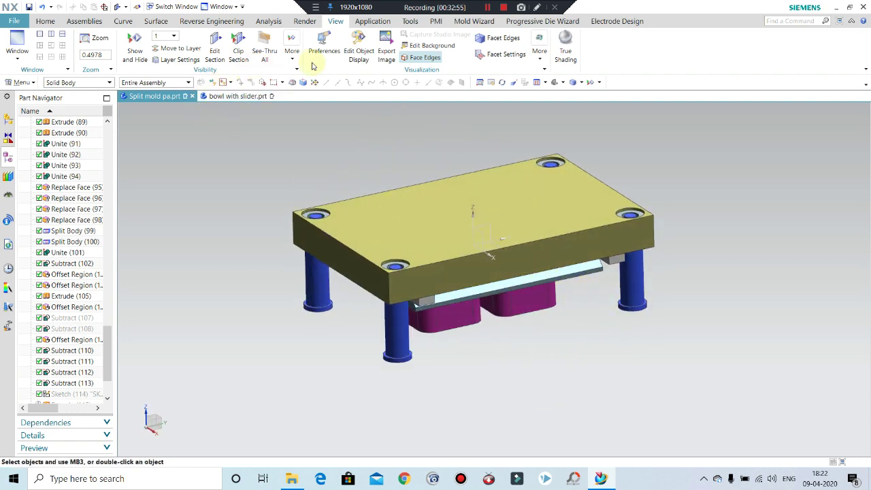
Show the hidden parts, then hide the top plate and the pink base plate
click(48, 20)
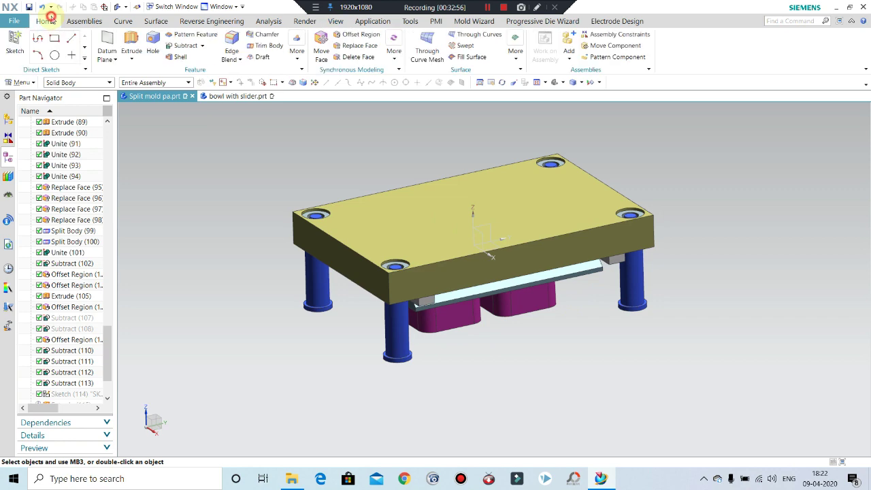
key(ctrl+shift+b)
key(ctrl+shift+k)
click(509, 256)
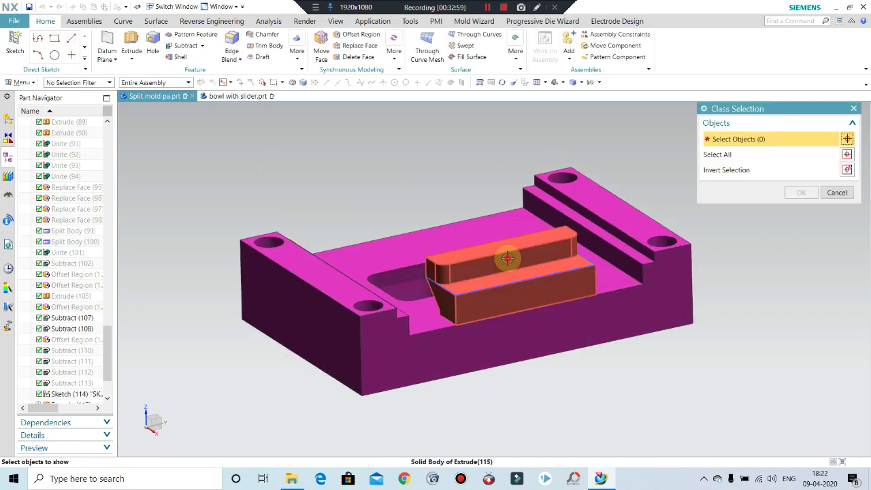
middle_click(509, 229)
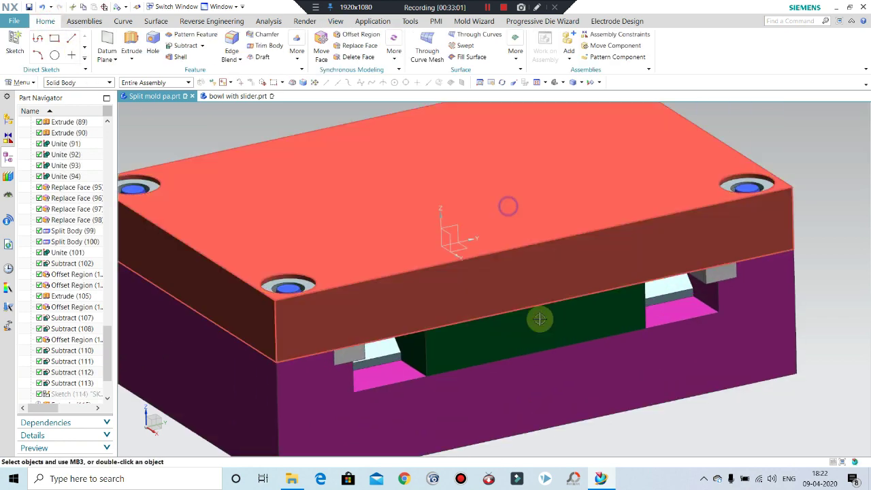
click(508, 204)
key(ctrl+b)
mouse_move(564, 375)
middle_down()
mouse_move(554, 350)
mouse_move(492, 315)
mouse_move(606, 274)
middle_up()
click(517, 395)
key(ctrl+b)
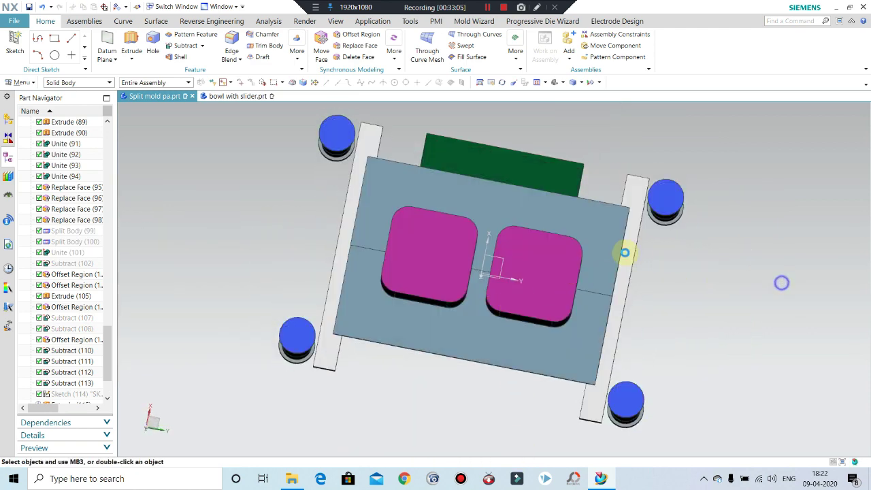
Orbit around the exposed slider and inserts, then snap back to Top view (F8)
key(F8)
scroll(510, 181, up, 2)
scroll(522, 204, down, 2)
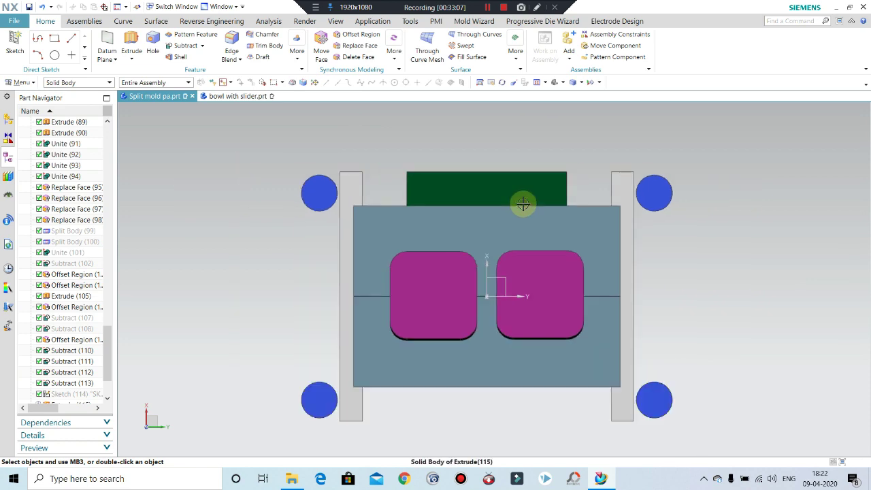
mouse_move(522, 204)
middle_down()
mouse_move(531, 260)
mouse_move(532, 208)
mouse_move(525, 237)
mouse_move(502, 256)
mouse_move(515, 288)
mouse_move(544, 310)
mouse_move(521, 346)
mouse_move(477, 346)
middle_up()
scroll(521, 345, up, 2)
scroll(467, 346, up, 2)
scroll(469, 345, up, 2)
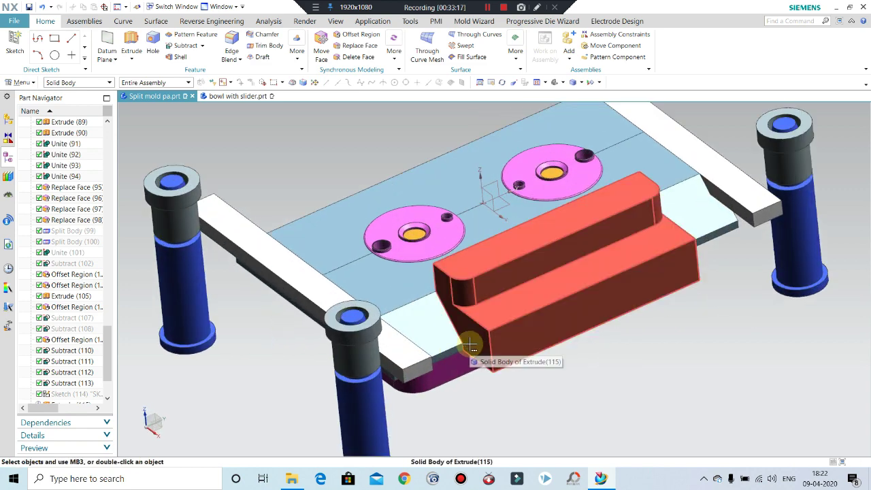
mouse_move(469, 346)
middle_down()
mouse_move(560, 333)
mouse_move(554, 297)
mouse_move(504, 215)
middle_up()
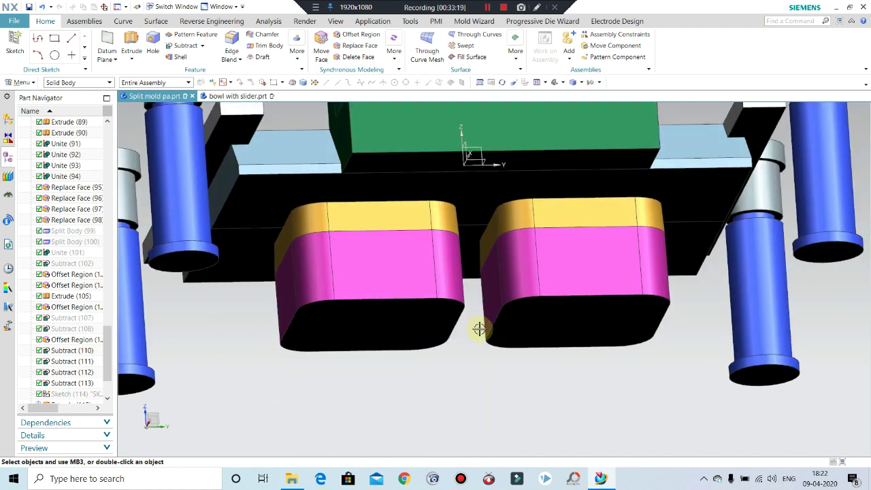
scroll(479, 329, down, 2)
scroll(476, 289, down, 2)
middle_drag(470, 307, 468, 268)
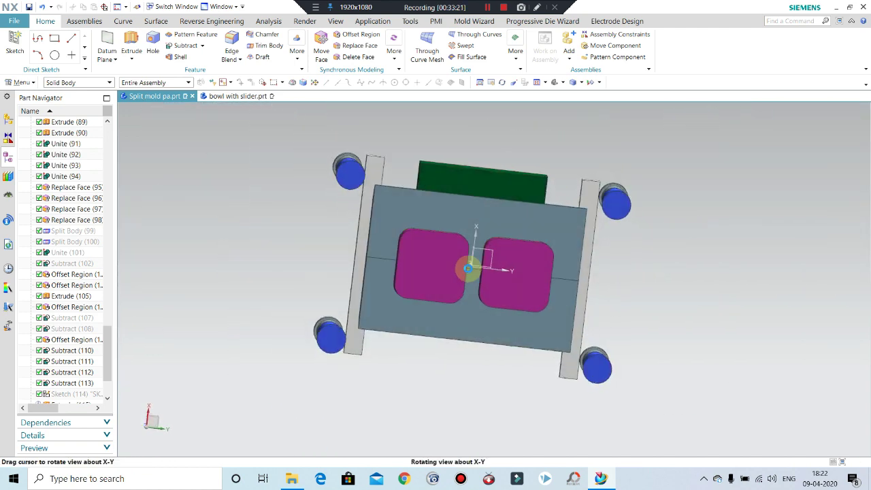
key(F8)
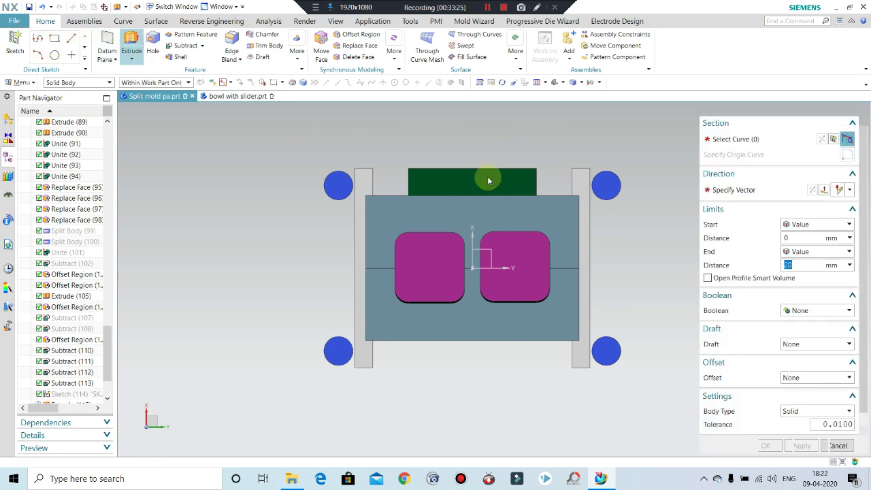
Cancel the empty extrusion and review the sketch of two 40 × 12 rectangles
key(Escape)
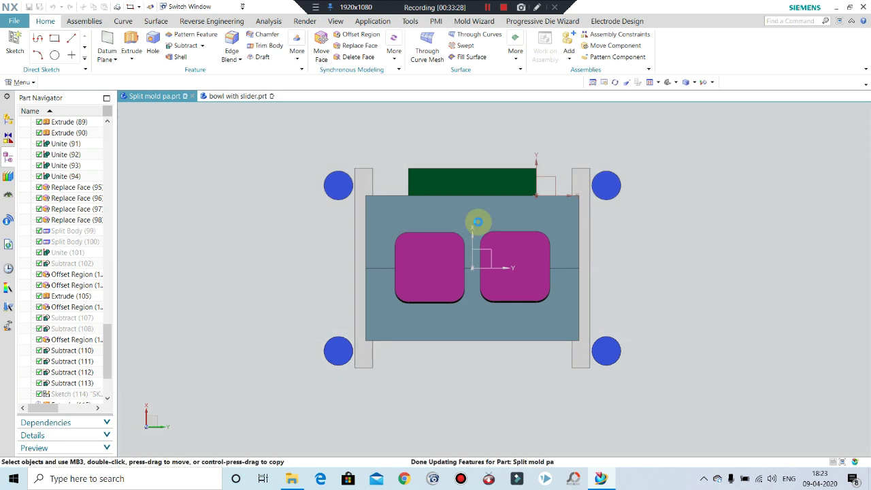
shift+middle_drag(476, 169, 438, 247)
double_click(389, 353)
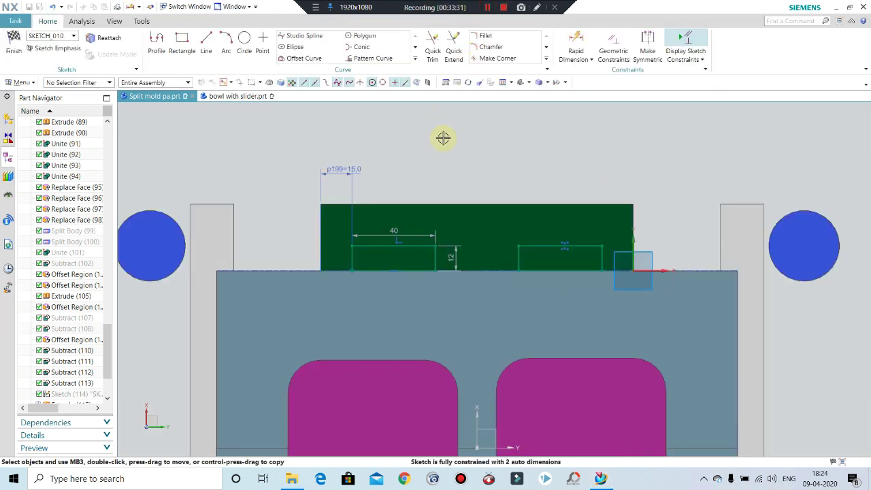
scroll(521, 243, up, 2)
scroll(422, 198, down, 2)
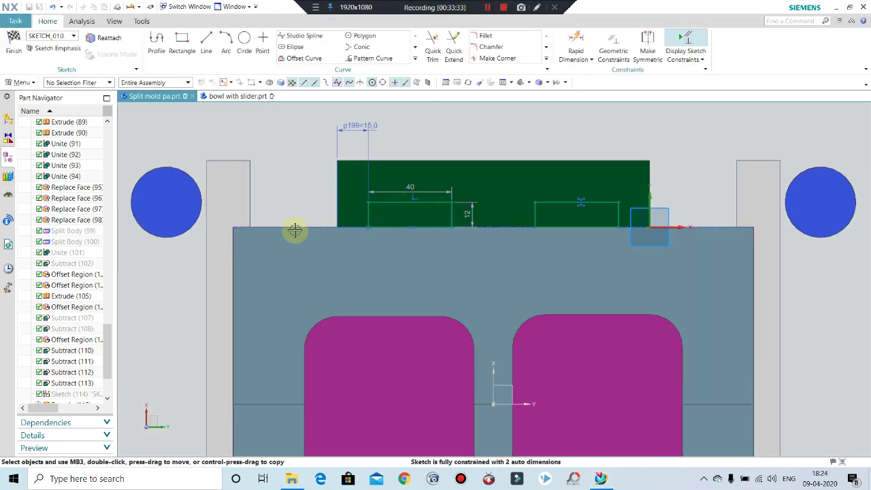
click(14, 45)
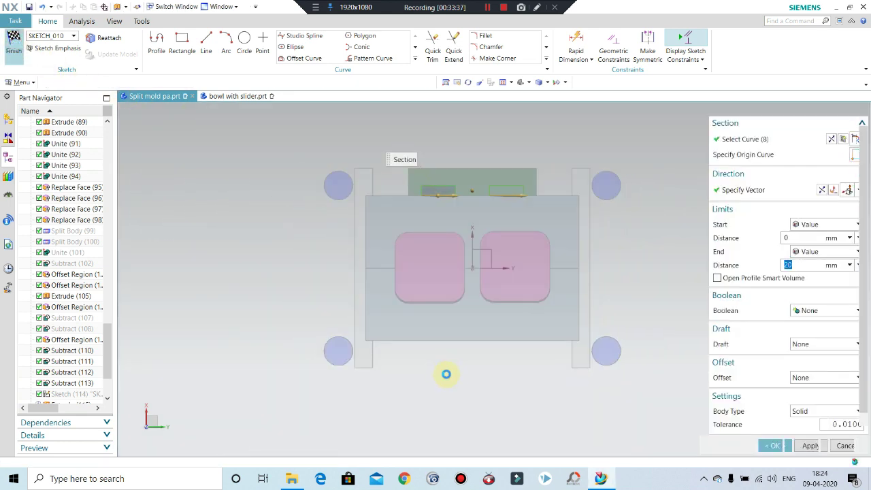
Extrude the two rectangles 15 mm to form the key blocks
middle_drag(550, 278, 535, 313)
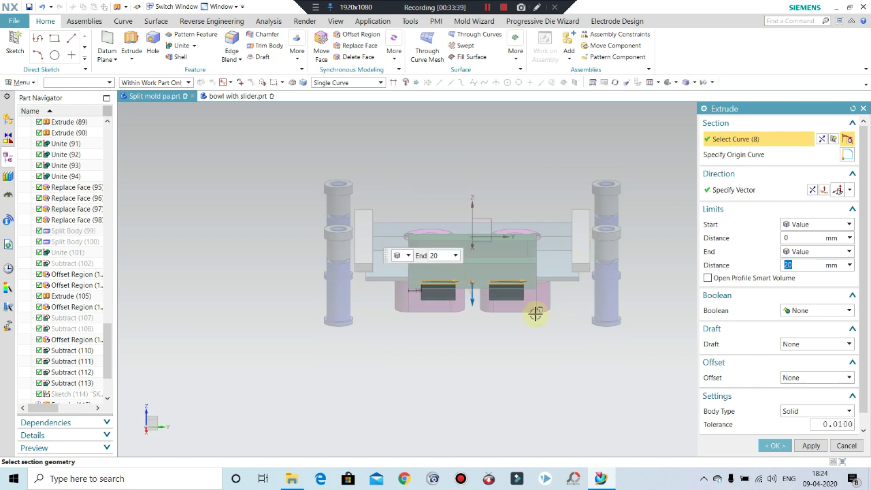
scroll(686, 300, up, 2)
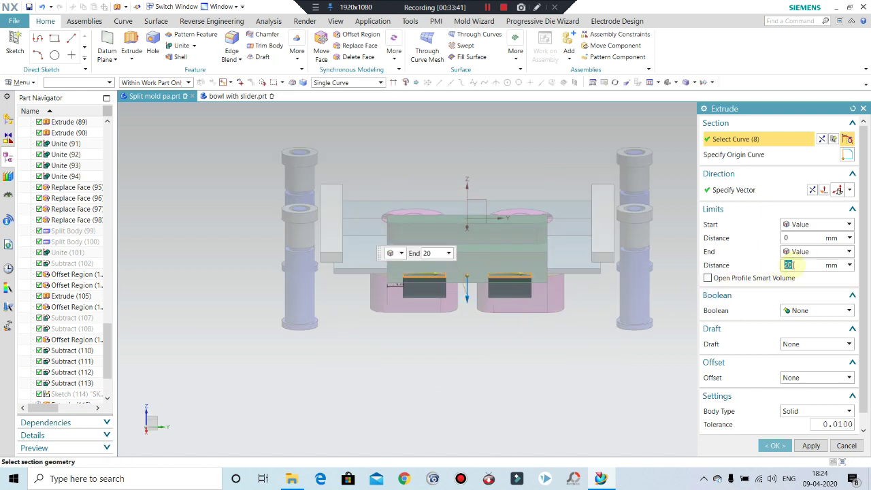
text(15)
double_click(791, 265)
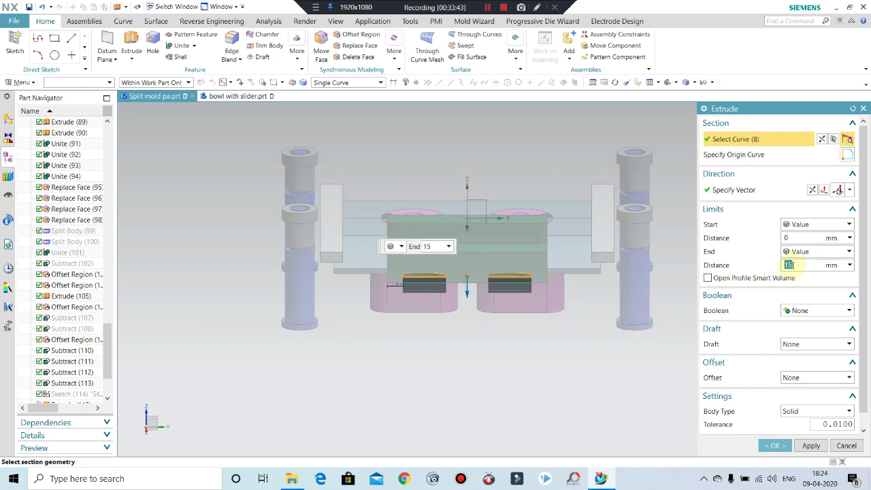
click(783, 447)
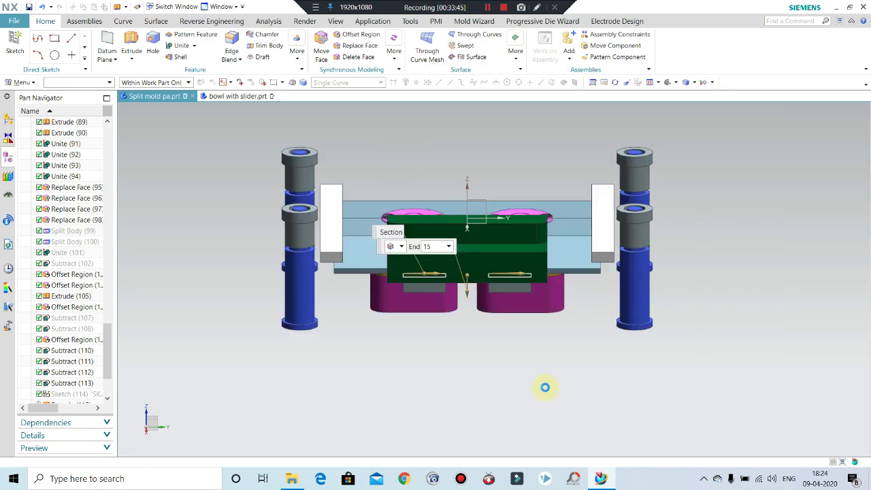
Blend the eight vertical corner edges of both key blocks with a 3 mm radius
mouse_move(544, 385)
middle_down()
mouse_move(539, 271)
mouse_move(476, 154)
middle_up()
scroll(504, 161, up, 2)
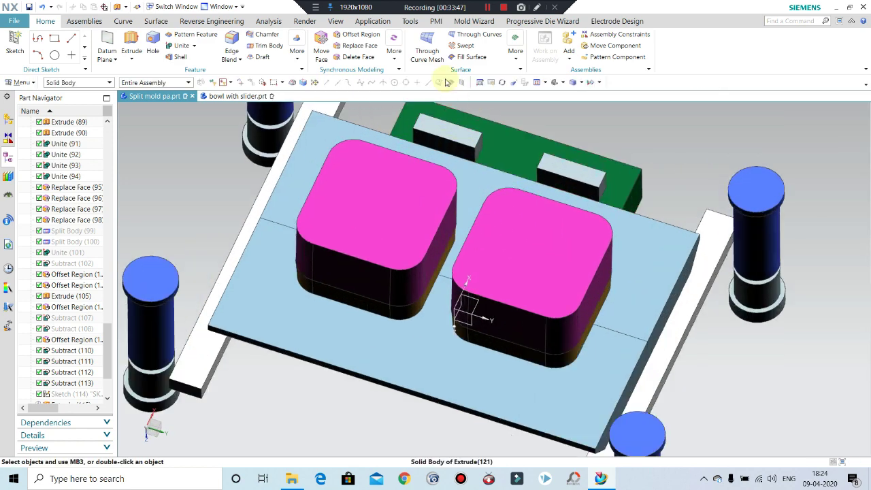
scroll(446, 117, up, 2)
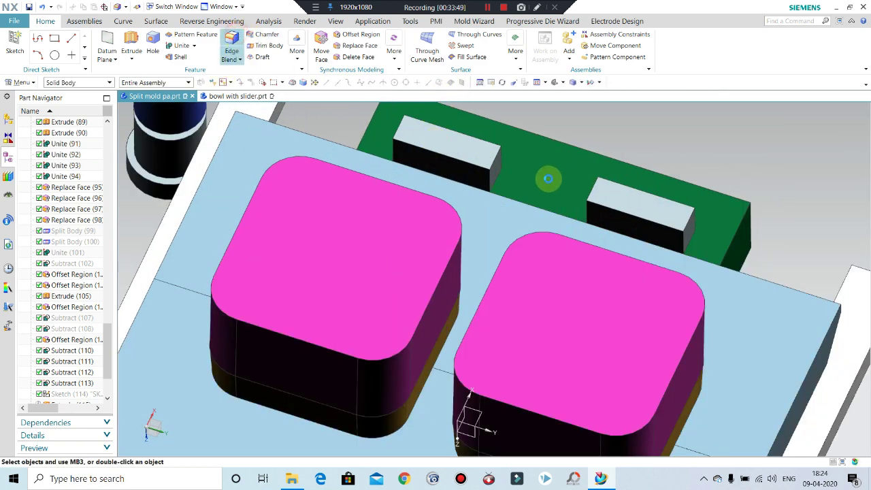
click(487, 181)
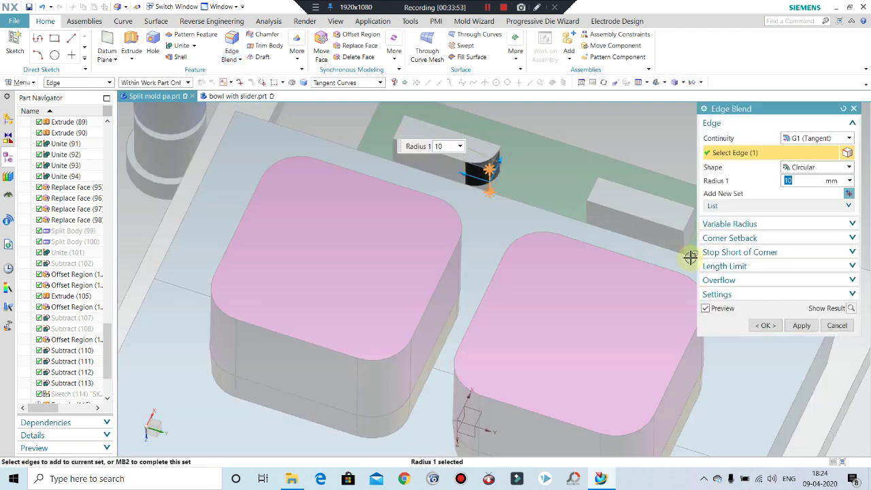
click(695, 224)
text(3)
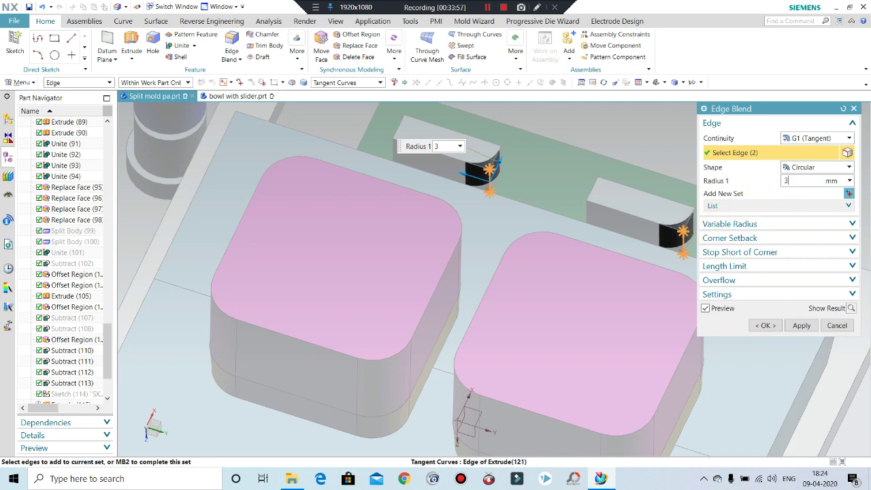
key(Return)
scroll(598, 237, up, 2)
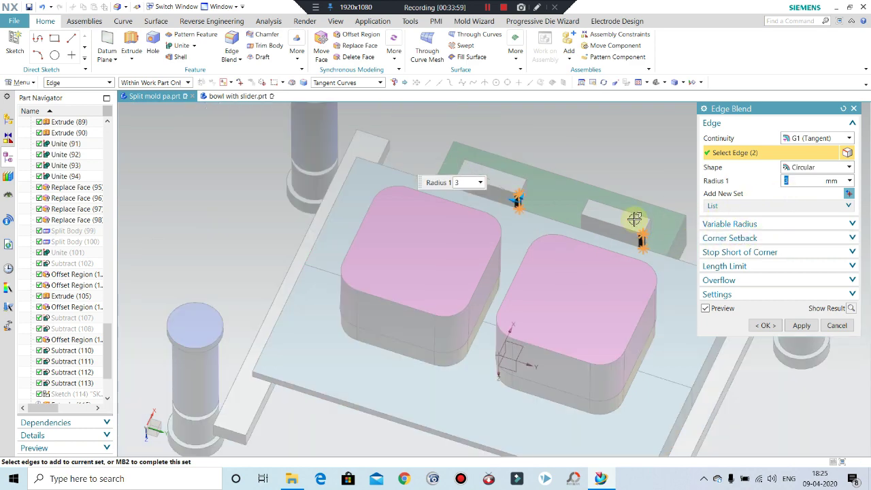
click(580, 224)
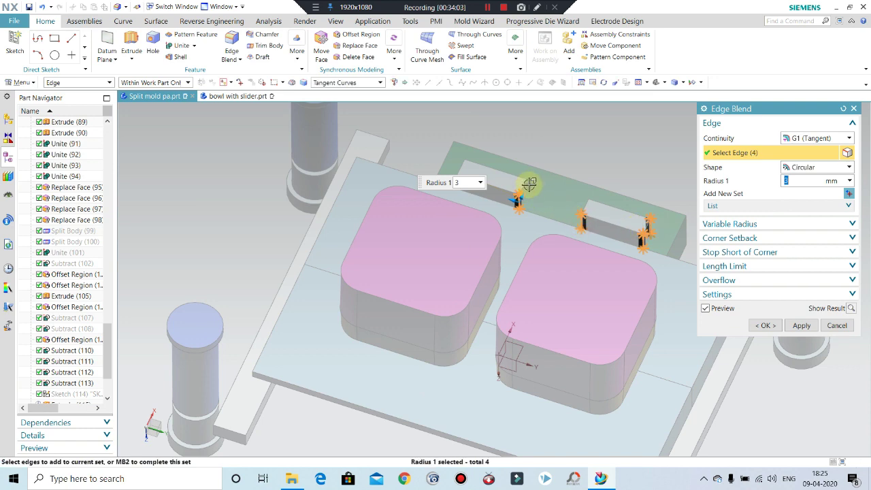
middle_drag(579, 157, 521, 181)
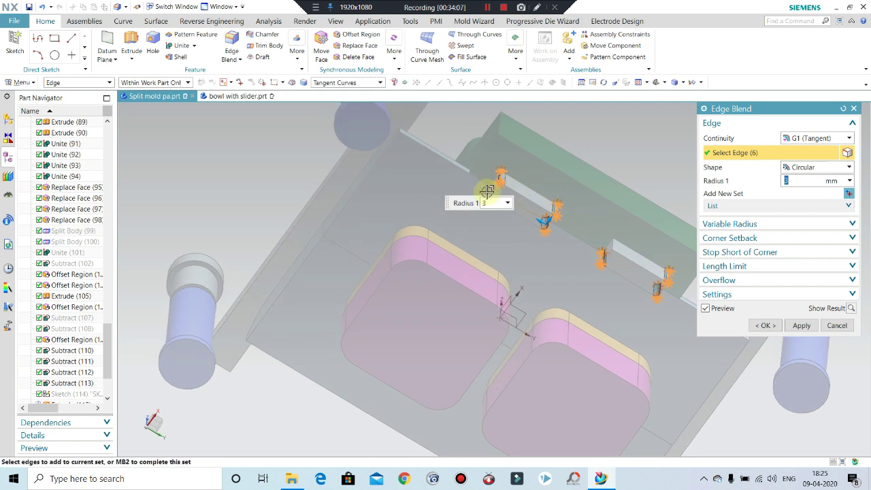
click(587, 237)
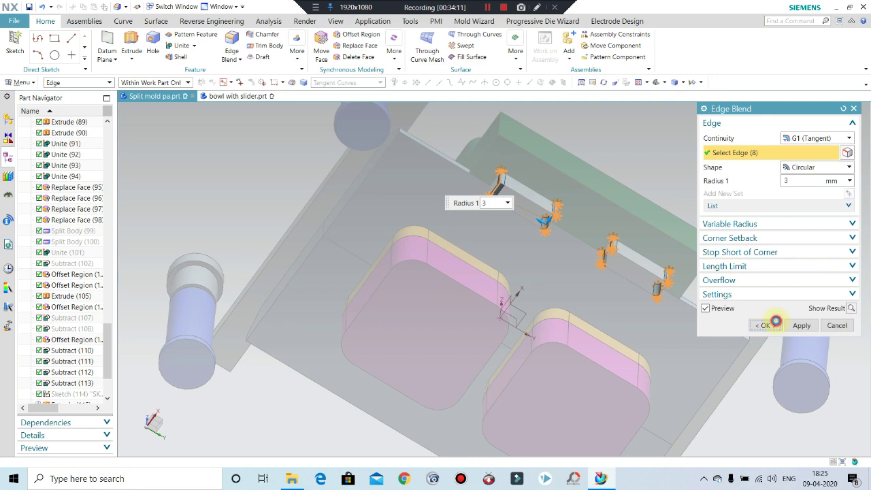
click(774, 323)
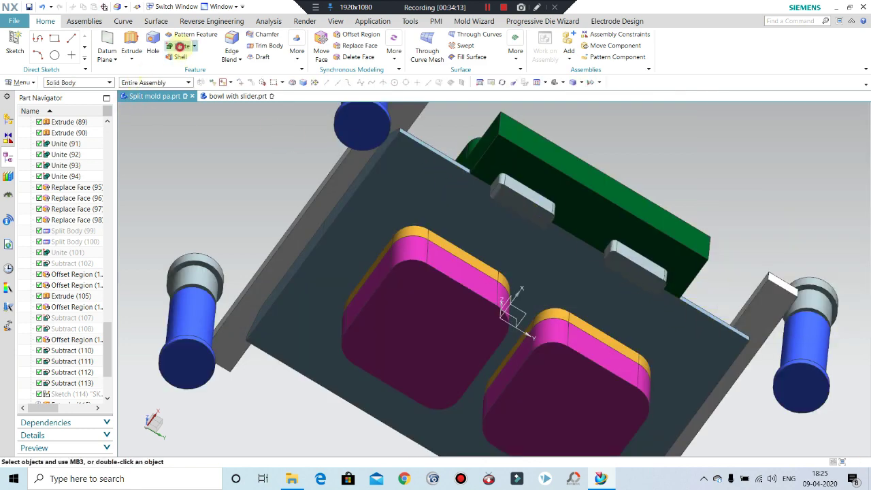
Begin uniting a key block with the green slider, then abandon the merge
click(180, 45)
click(540, 208)
click(602, 248)
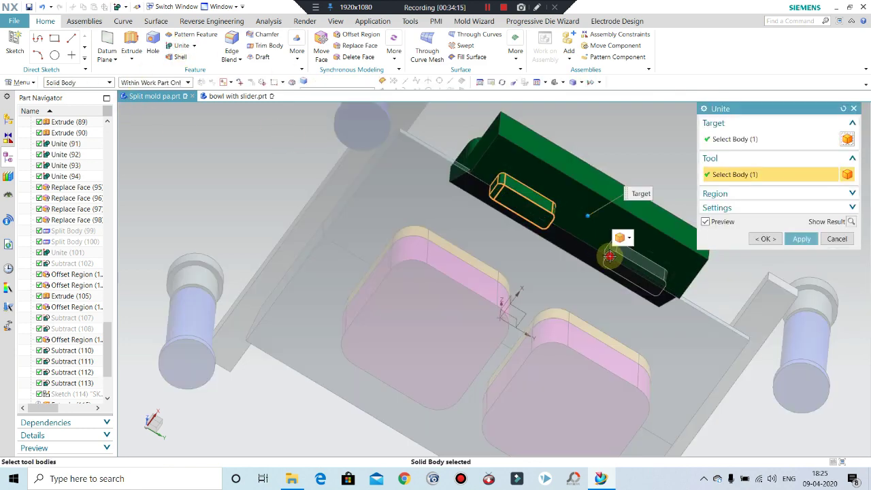
middle_drag(685, 275, 606, 277)
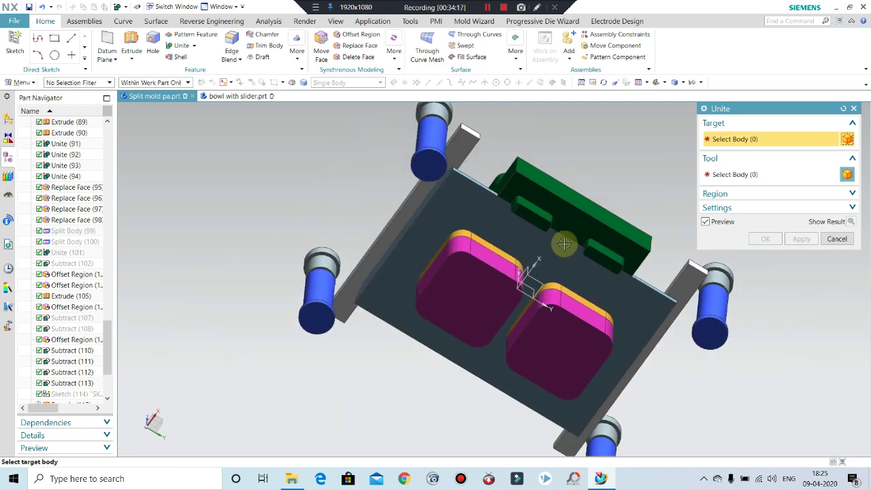
mouse_move(564, 243)
middle_down()
mouse_move(564, 287)
mouse_move(606, 219)
mouse_move(549, 272)
mouse_move(560, 189)
mouse_move(570, 212)
mouse_move(569, 279)
mouse_move(585, 272)
mouse_move(576, 297)
mouse_move(596, 273)
middle_up()
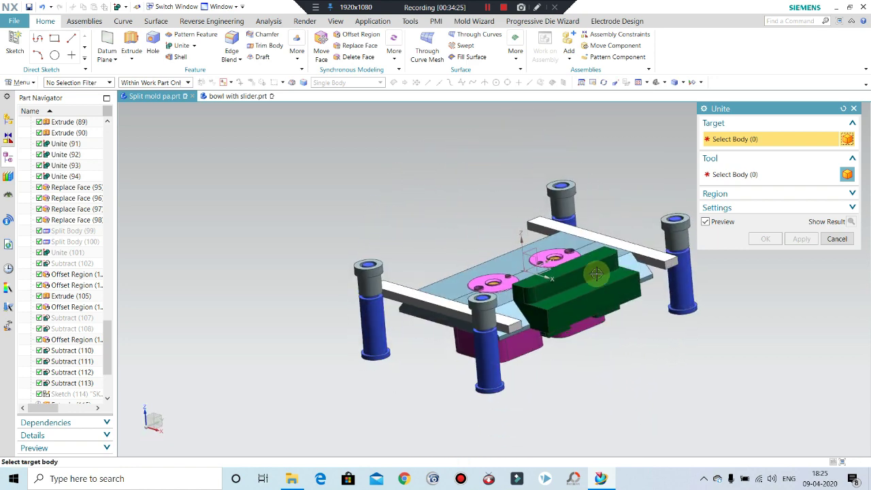
key(Escape)
Fit the model in view and swap shown and hidden bodies (Ctrl+Shift+B)
middle_drag(503, 286, 482, 361)
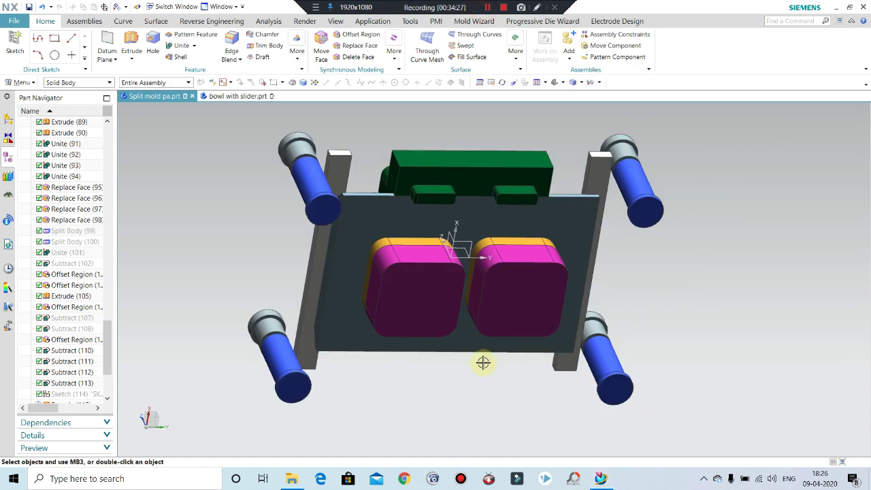
scroll(502, 266, up, 3)
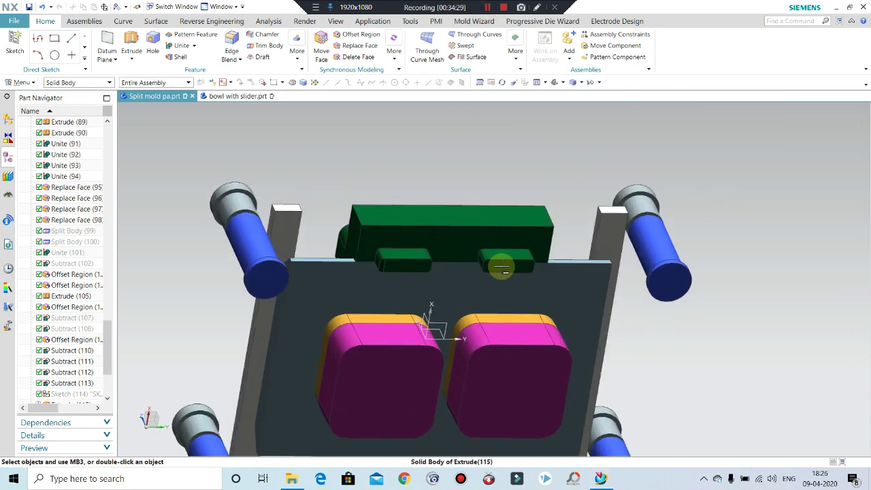
key(ctrl+f)
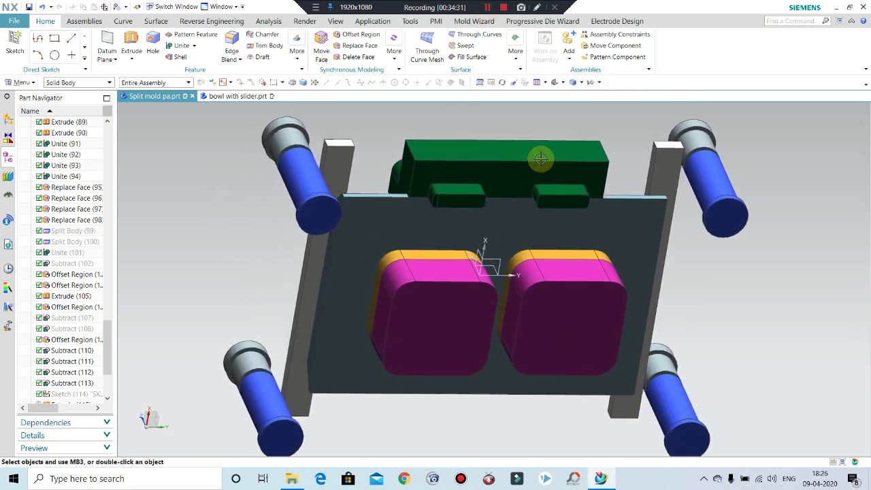
key(ctrl+shift+b)
Show the pink cavity plate and subtract the slider from it with Keep Tool on
key(ctrl+b)
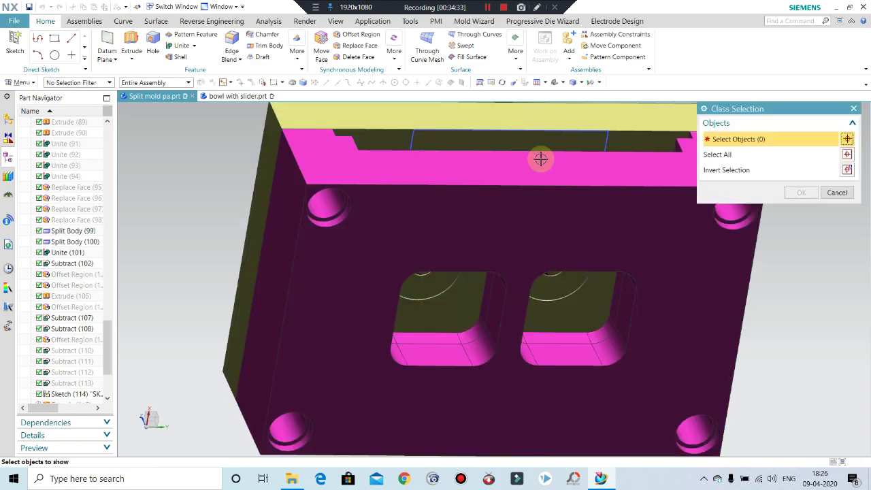
click(517, 214)
middle_click(517, 214)
middle_drag(528, 237, 472, 174)
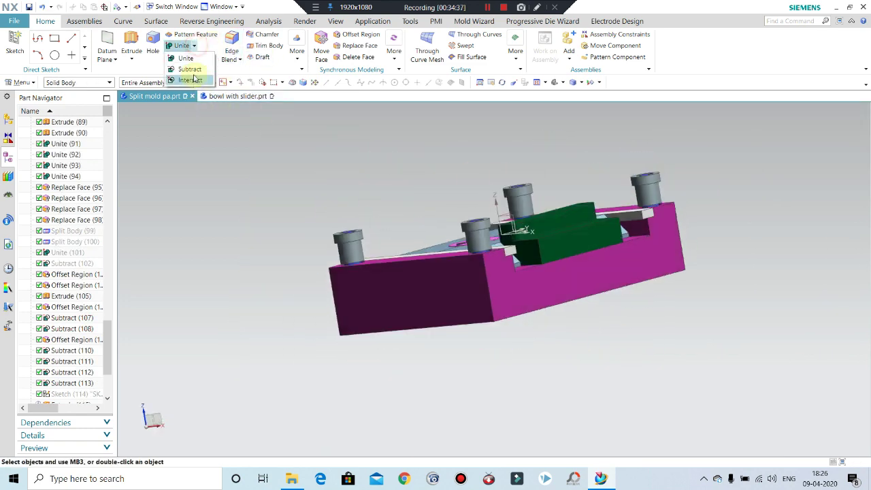
click(190, 69)
scroll(575, 276, up, 3)
click(564, 294)
click(564, 250)
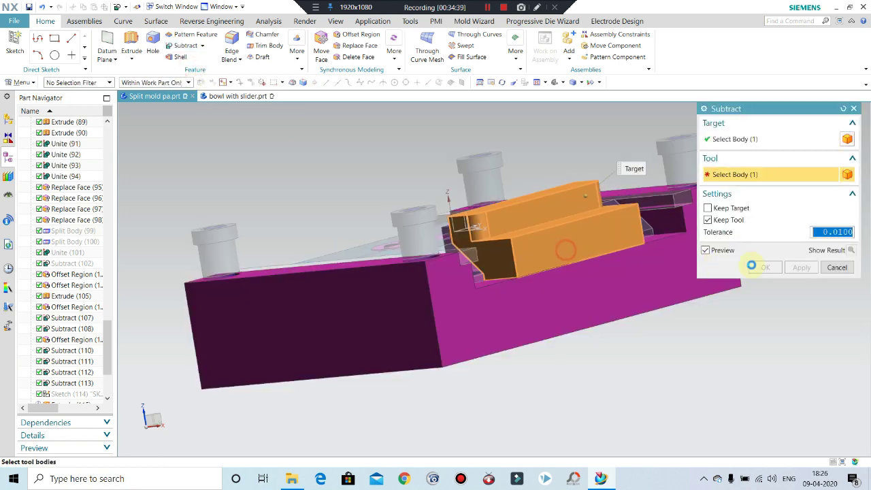
click(751, 266)
scroll(542, 245, down, 3)
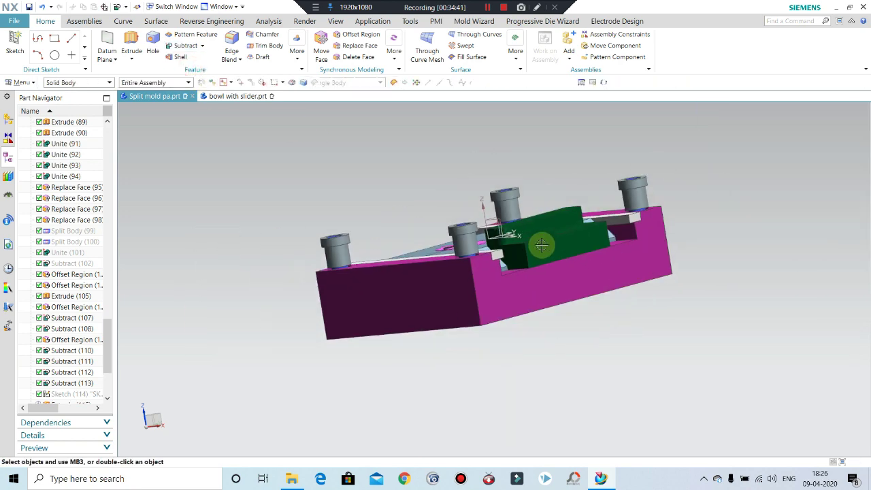
Zoom in on the plate's two new key slots and start Offset Region
middle_drag(552, 333, 560, 288)
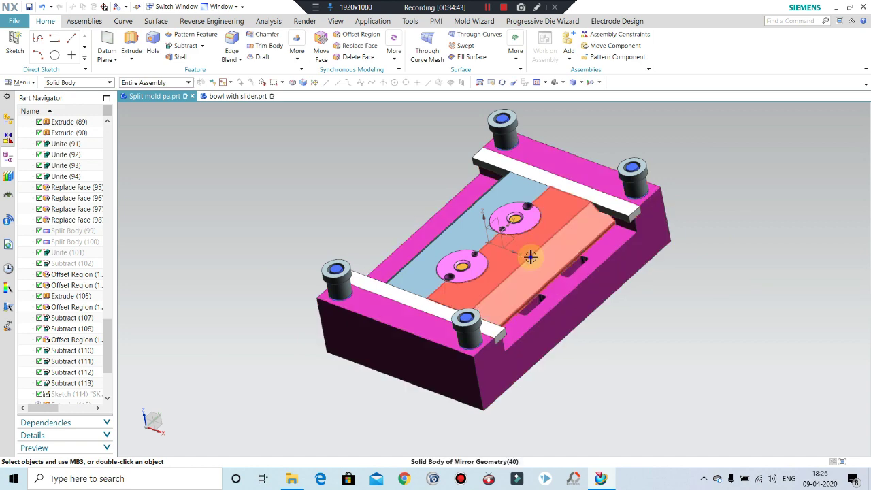
middle_drag(568, 317, 554, 314)
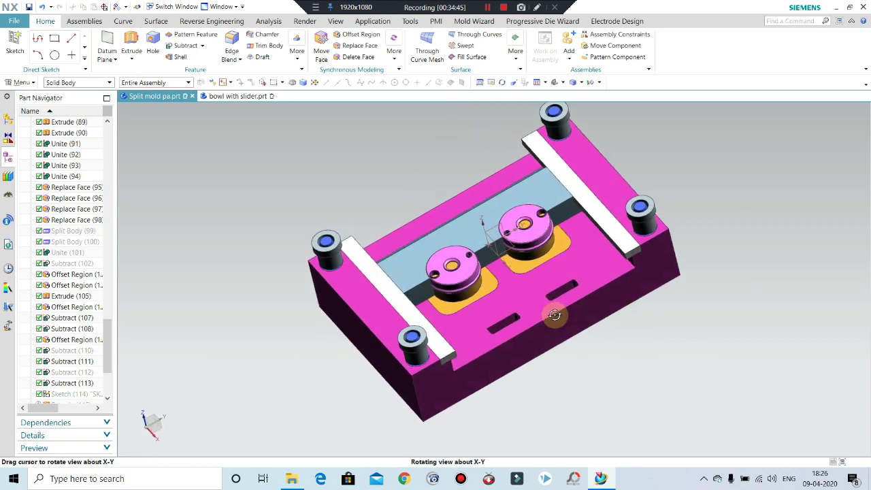
scroll(554, 315, up, 2)
scroll(466, 224, up, 2)
scroll(467, 224, up, 1)
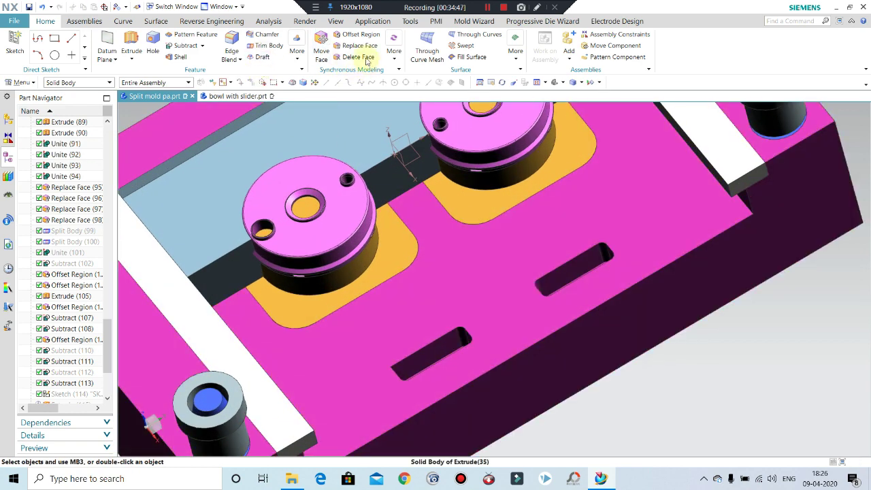
click(353, 37)
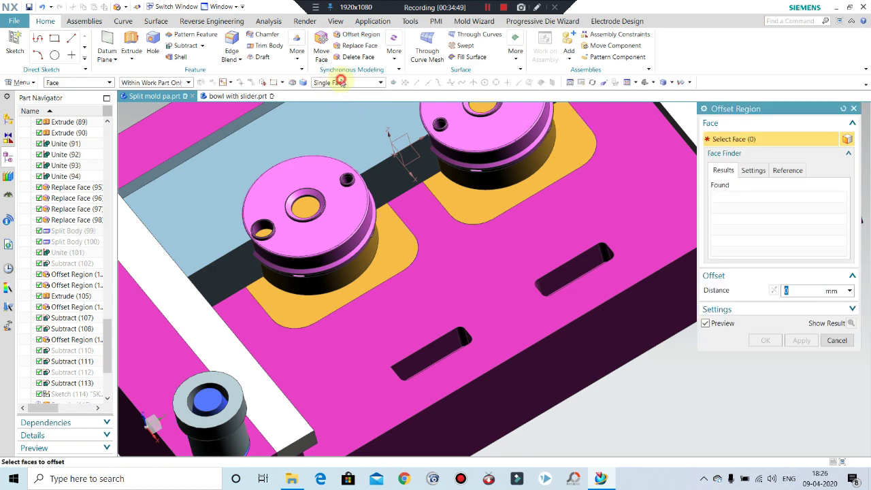
Select both slot faces using the Tangent Faces rule, then cancel Offset Region unapplied
click(341, 80)
click(330, 99)
scroll(462, 334, up, 1)
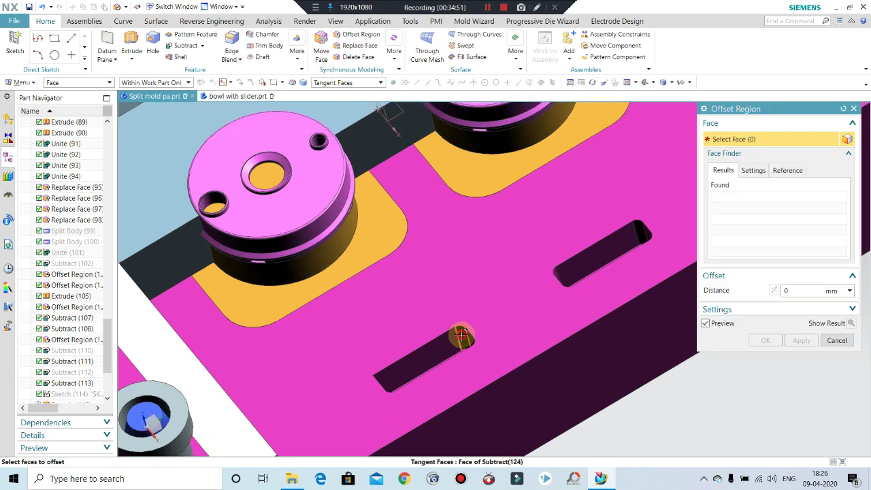
click(461, 335)
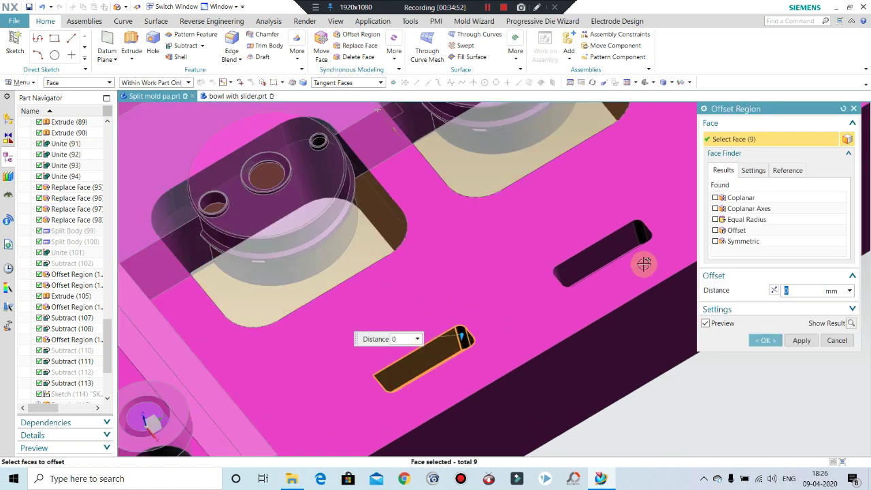
click(607, 265)
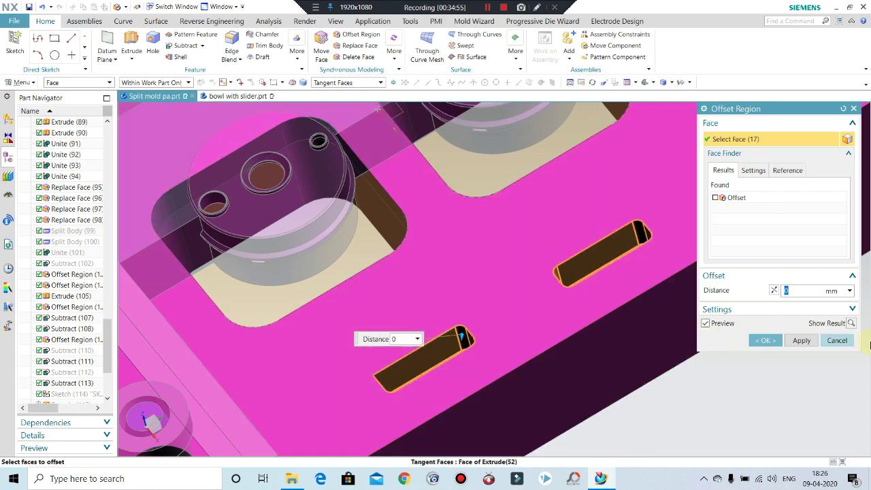
click(836, 341)
middle_drag(492, 326, 412, 321)
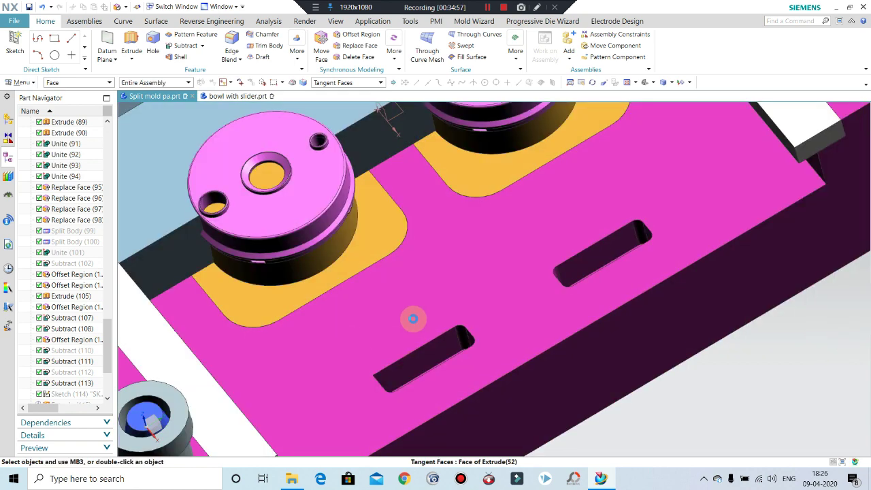
scroll(87, 313, down, 3)
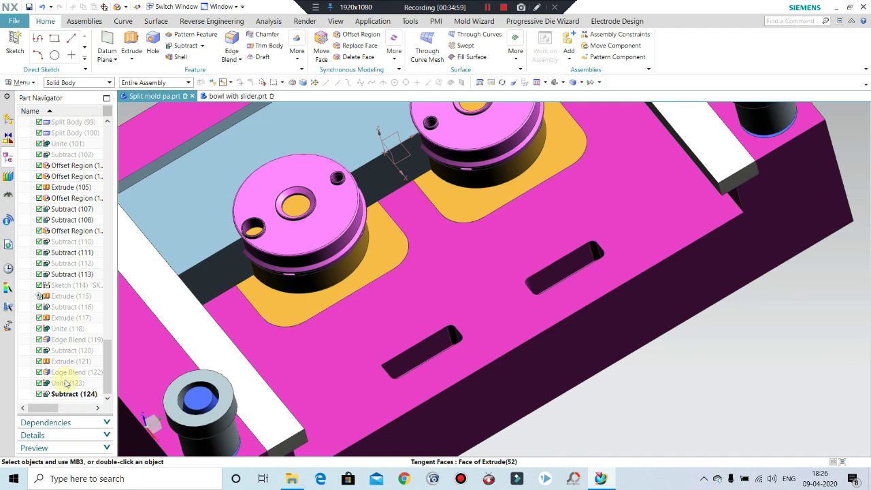
Edit Edge Blend (122) to drop one lower slot edge from the 3 mm blend, checking edges in wireframe
double_click(59, 374)
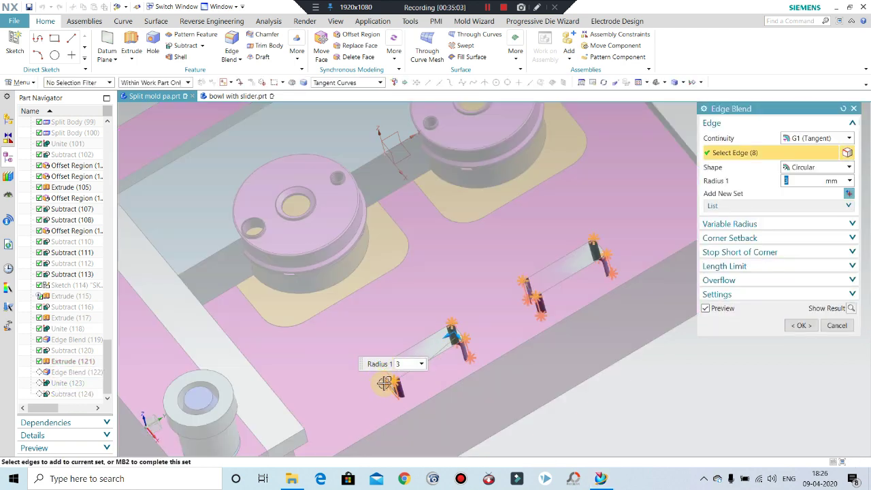
middle_drag(384, 383, 415, 395)
scroll(439, 402, up, 3)
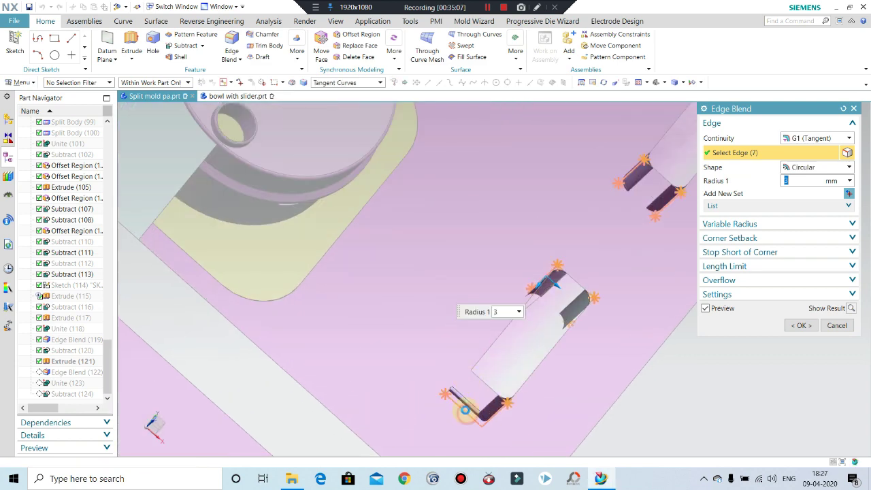
shift+click(465, 407)
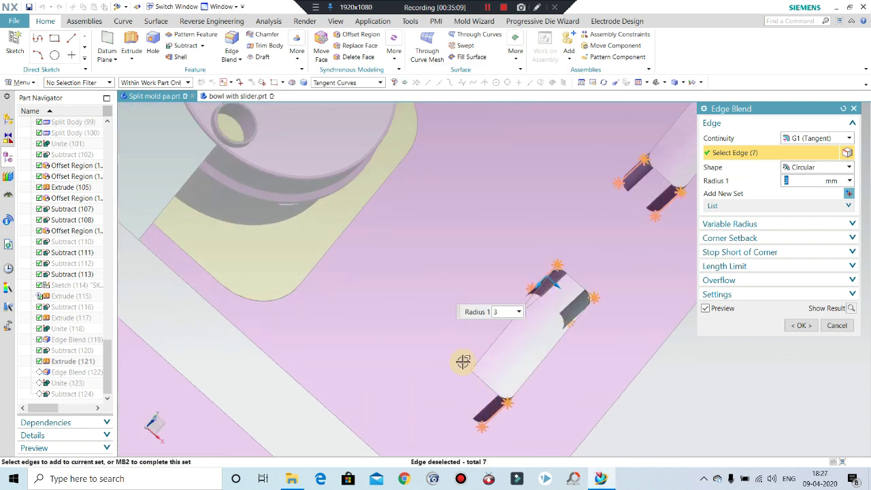
click(682, 83)
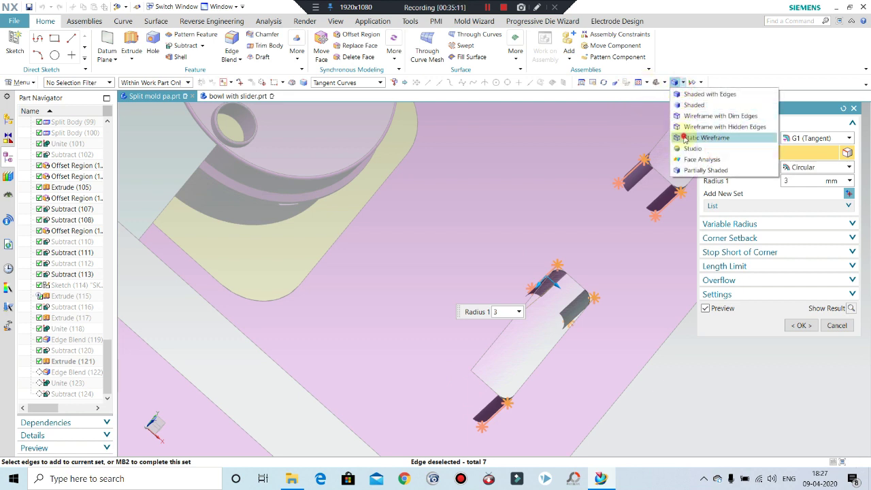
click(708, 139)
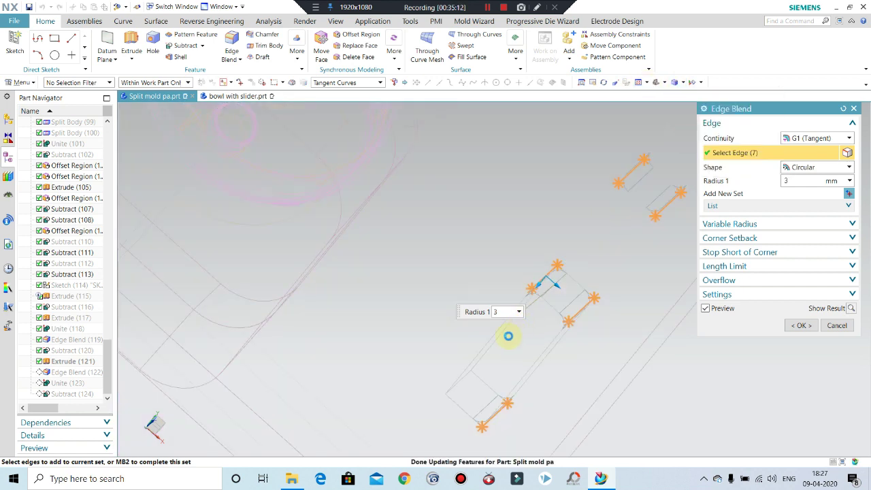
middle_click(602, 353)
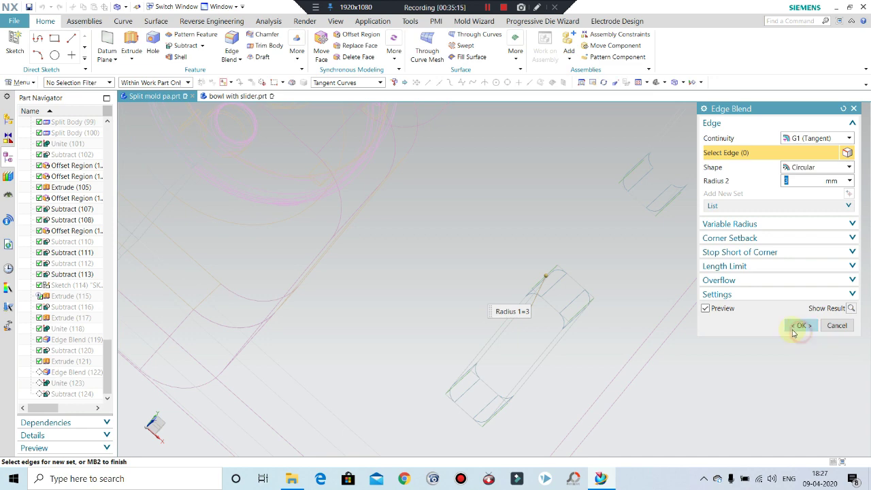
click(792, 325)
scroll(505, 288, down, 3)
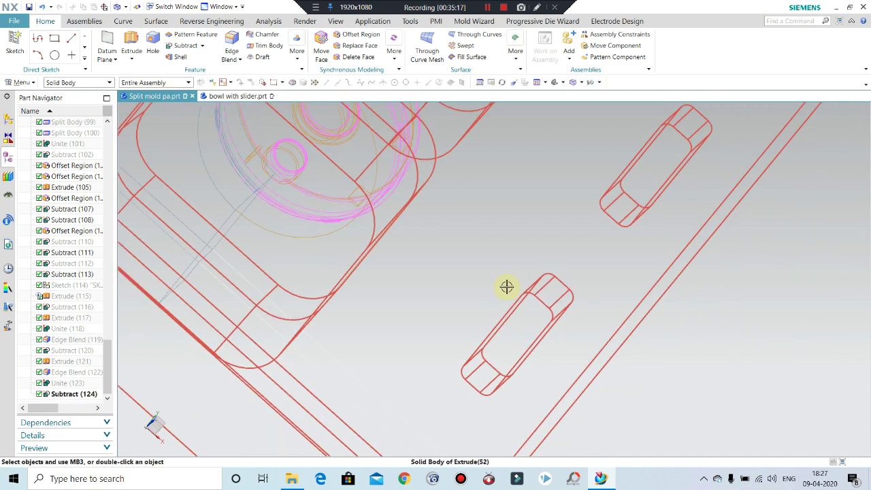
middle_drag(698, 326, 616, 279)
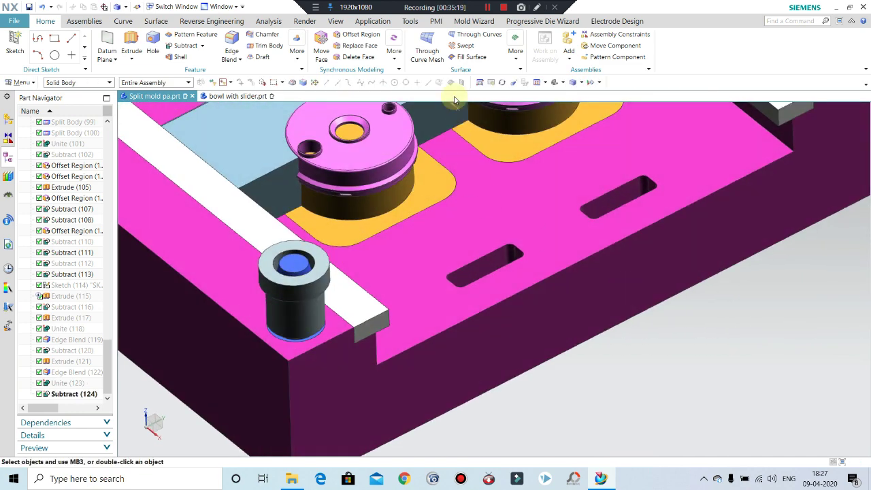
click(351, 39)
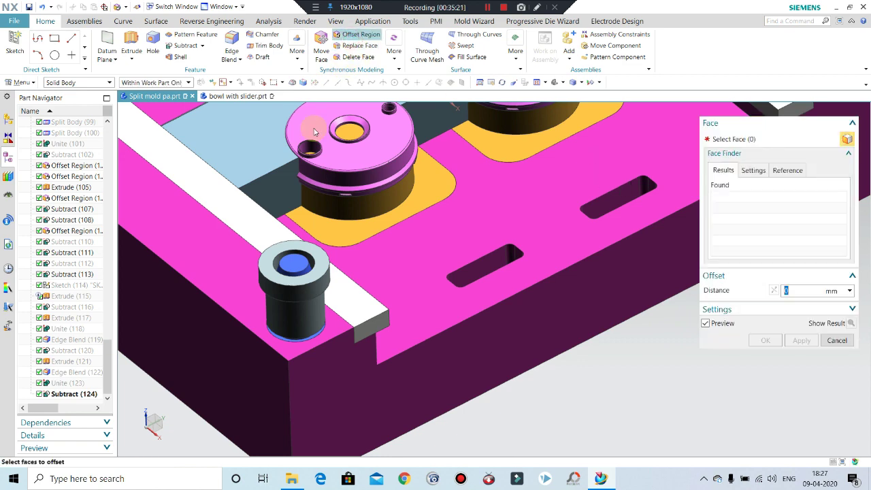
click(341, 83)
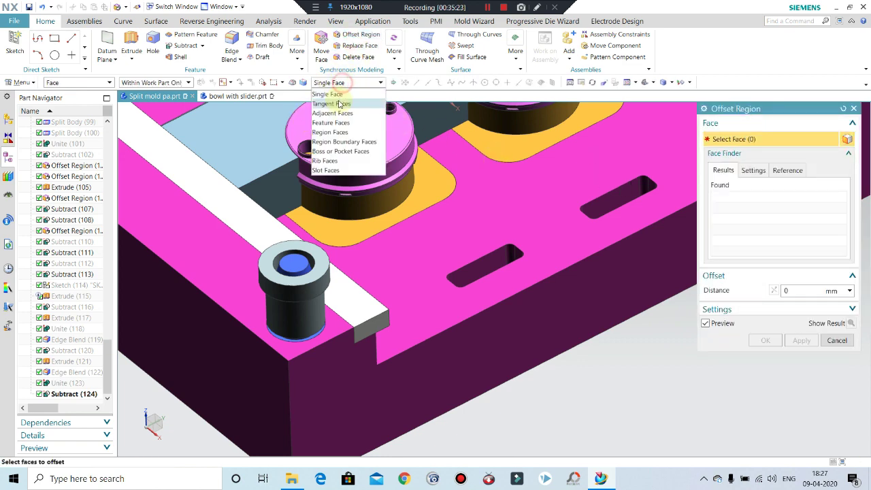
click(338, 104)
click(615, 198)
click(483, 270)
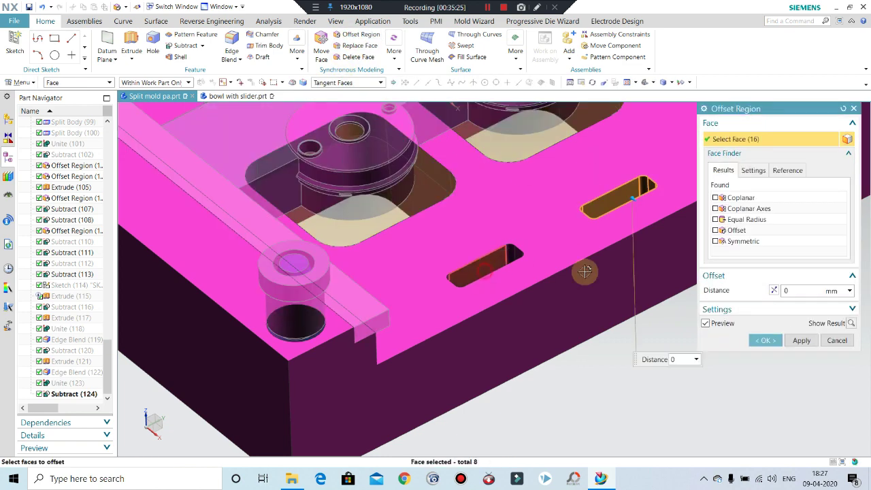
click(812, 291)
text(2)
text(5)
key(Return)
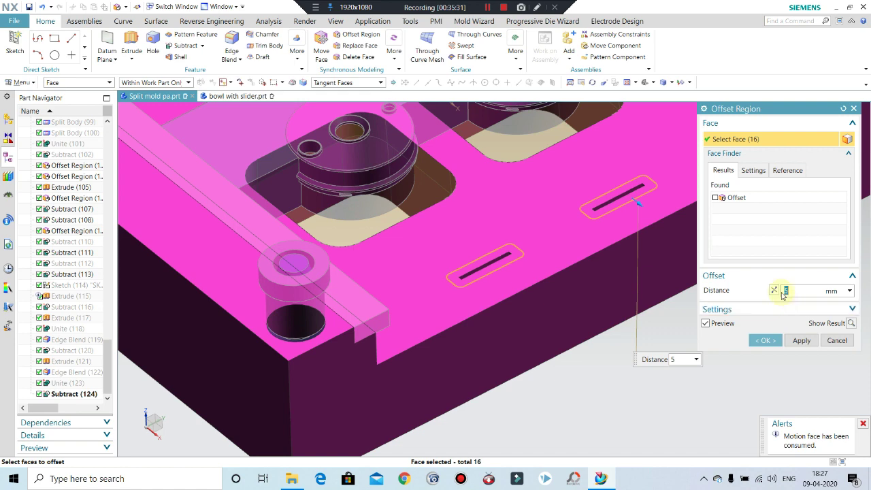
click(777, 289)
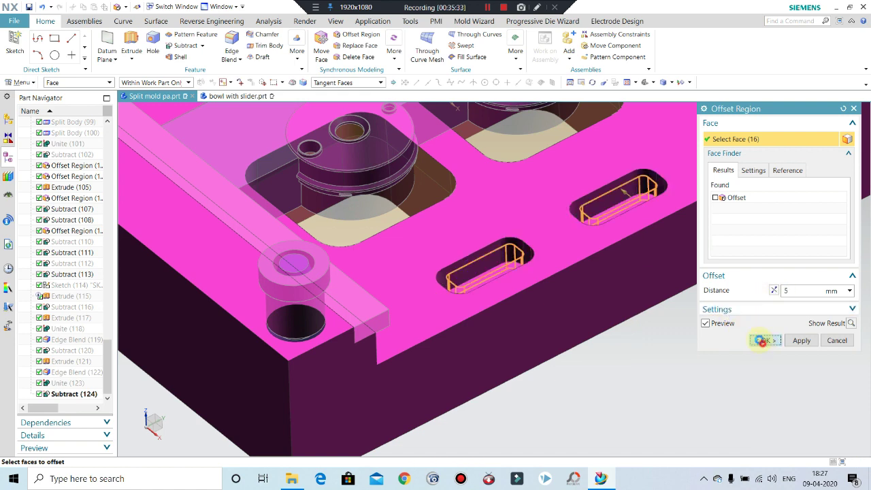
click(761, 340)
mouse_move(510, 252)
middle_down()
mouse_move(539, 286)
mouse_move(453, 272)
middle_up()
scroll(453, 273, up, 2)
scroll(440, 272, up, 2)
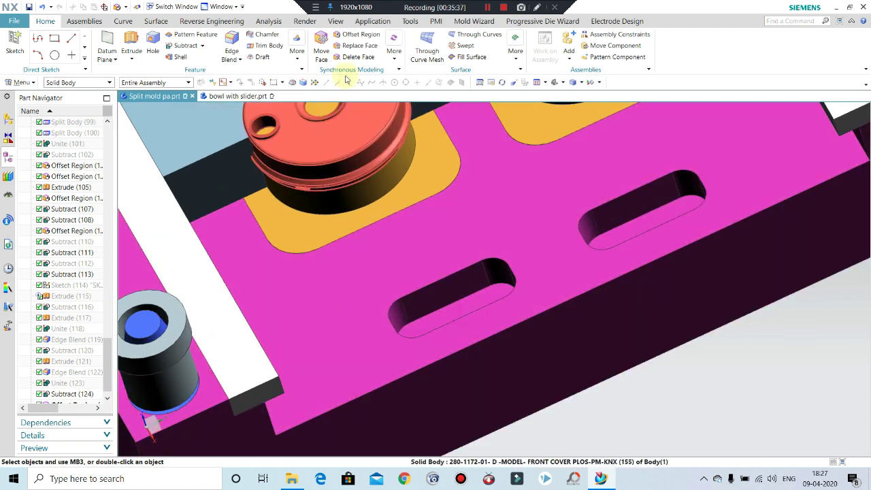
click(357, 34)
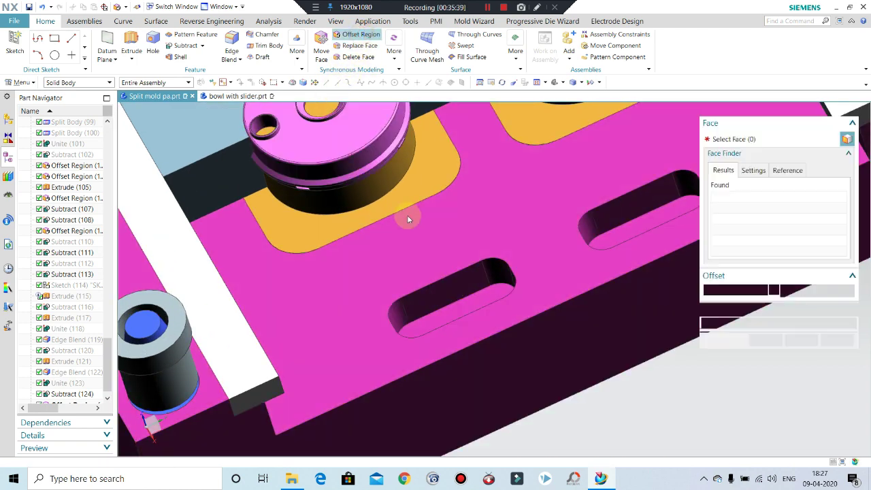
click(323, 85)
click(321, 97)
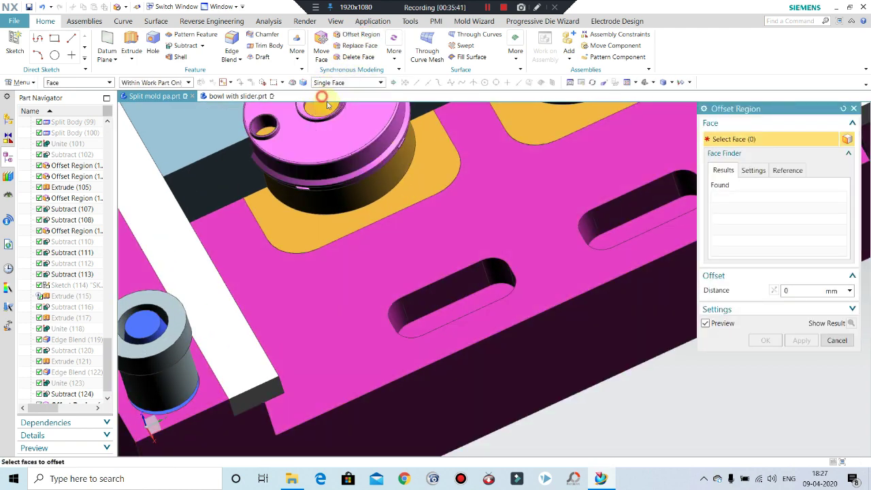
click(439, 290)
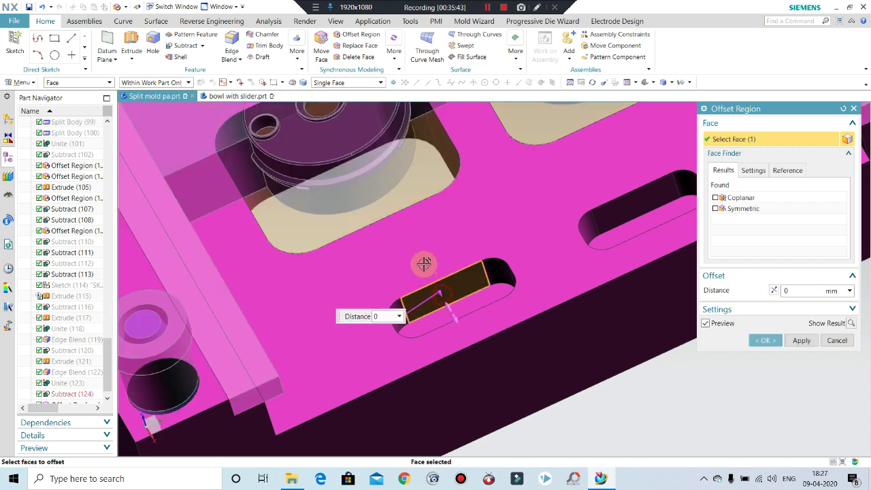
text(25)
key(Return)
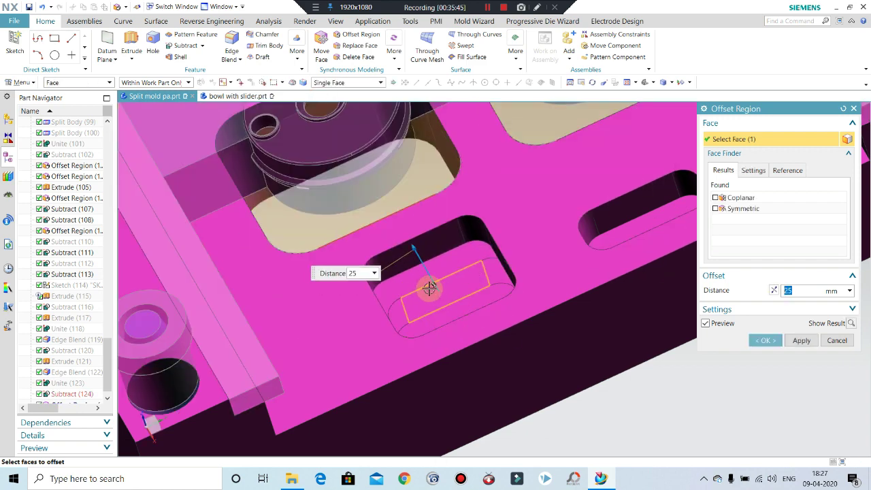
scroll(429, 288, down, 2)
scroll(443, 289, down, 1)
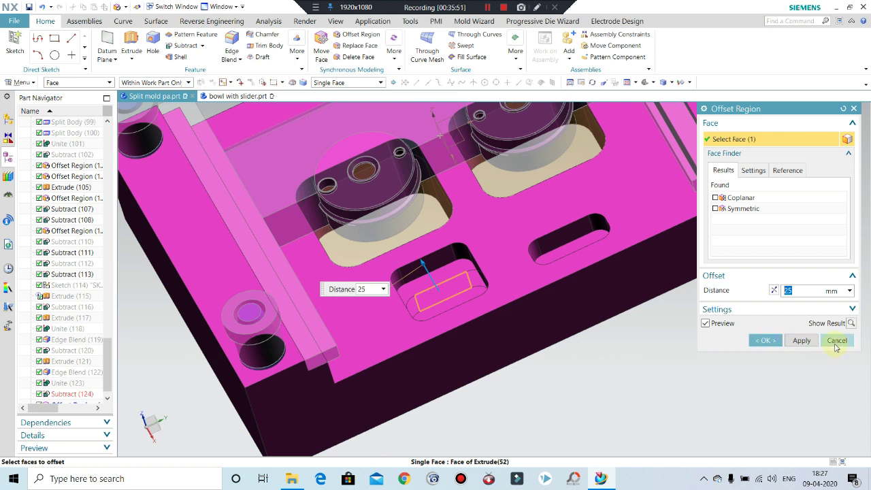
click(838, 341)
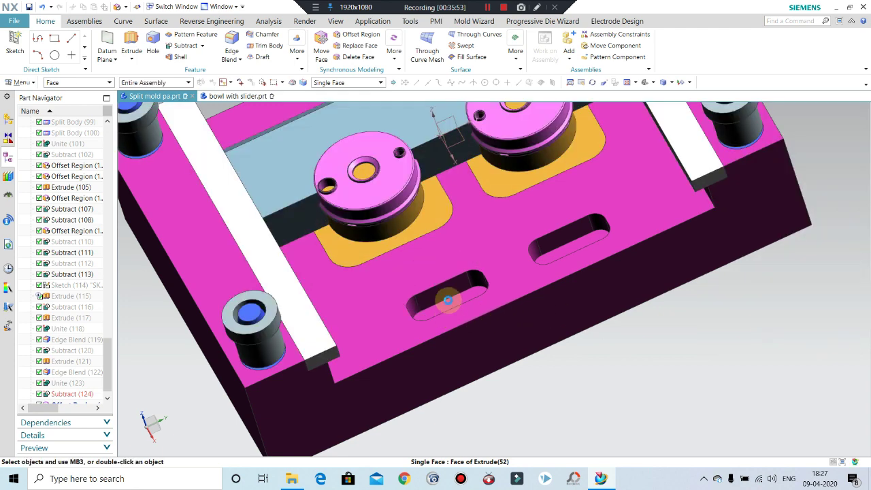
Start an extrude sketch on the plate's top face and draw a 34 × 20 rectangle over the left slot
click(131, 42)
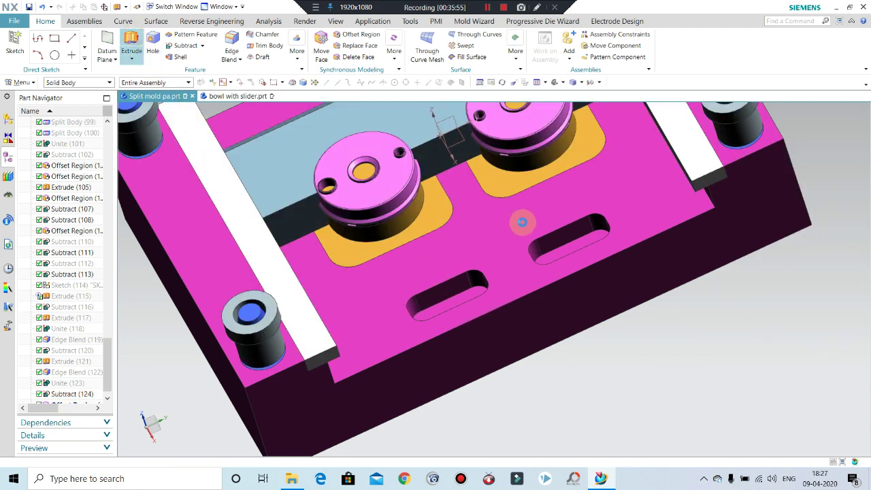
click(507, 235)
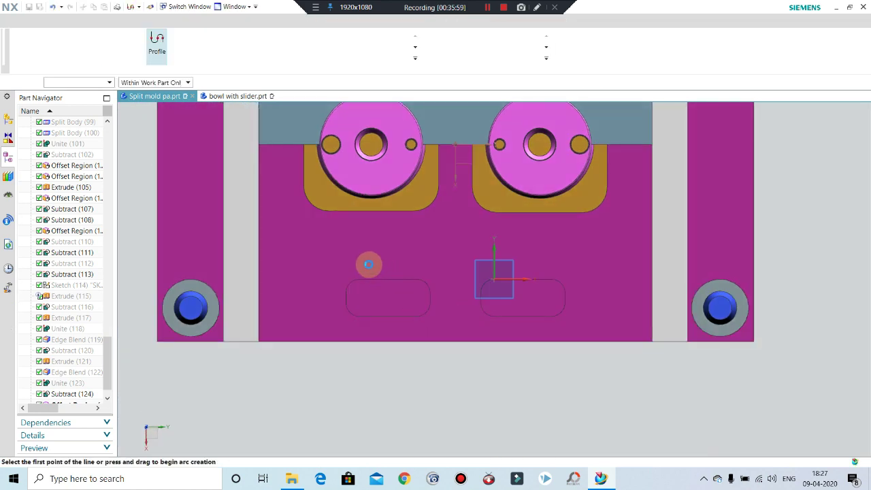
click(184, 48)
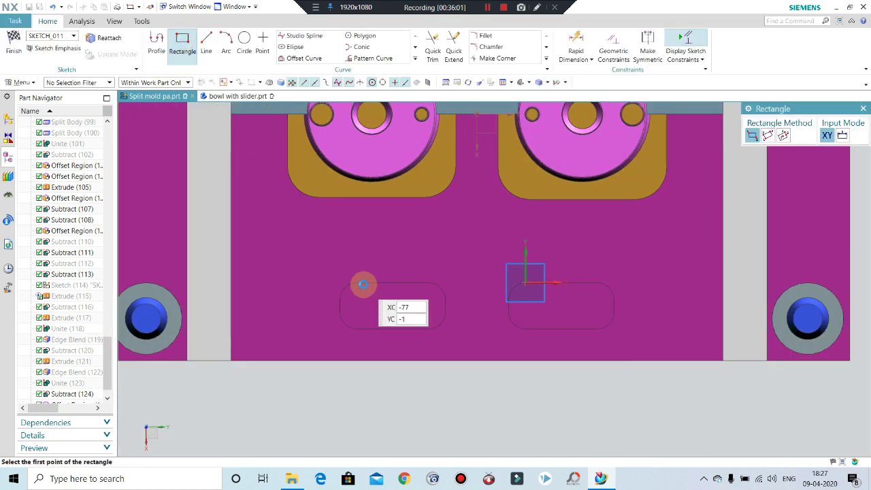
click(356, 283)
text(20)
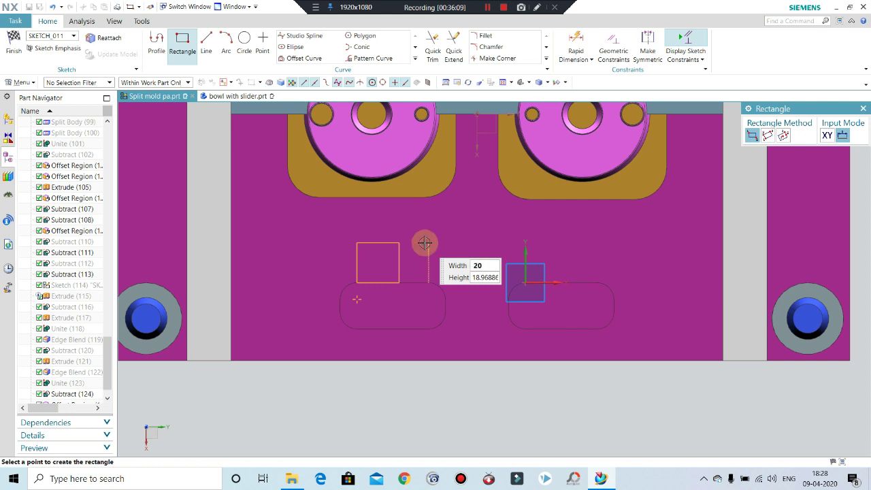
text(24)
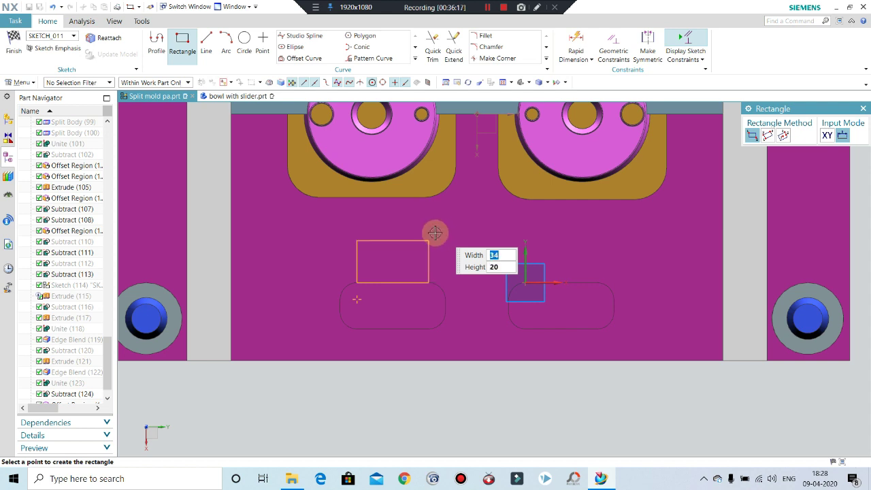
click(434, 233)
key(Escape)
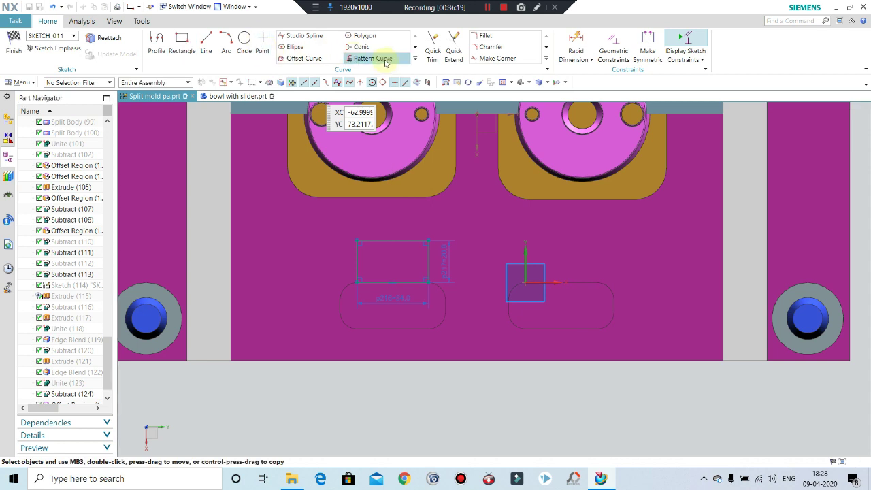
Mirror the rectangle about the vertical centreline so a copy sits over the right slot
click(415, 59)
click(303, 69)
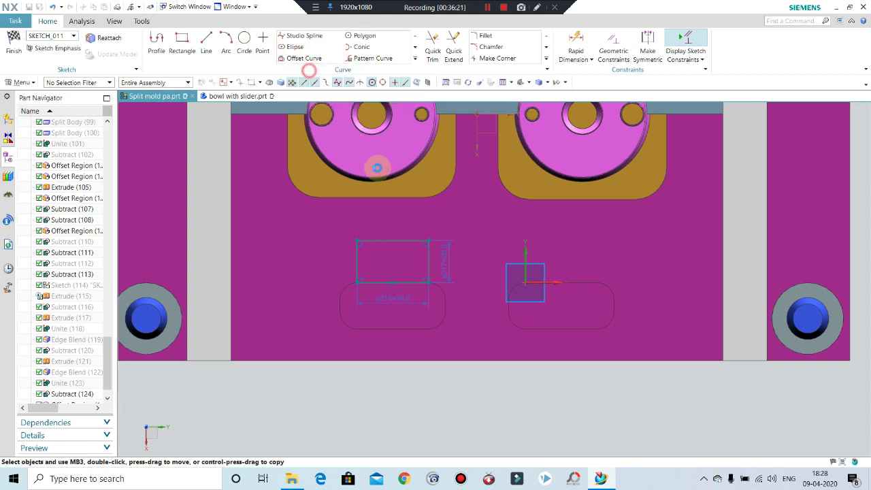
click(393, 241)
middle_click(477, 146)
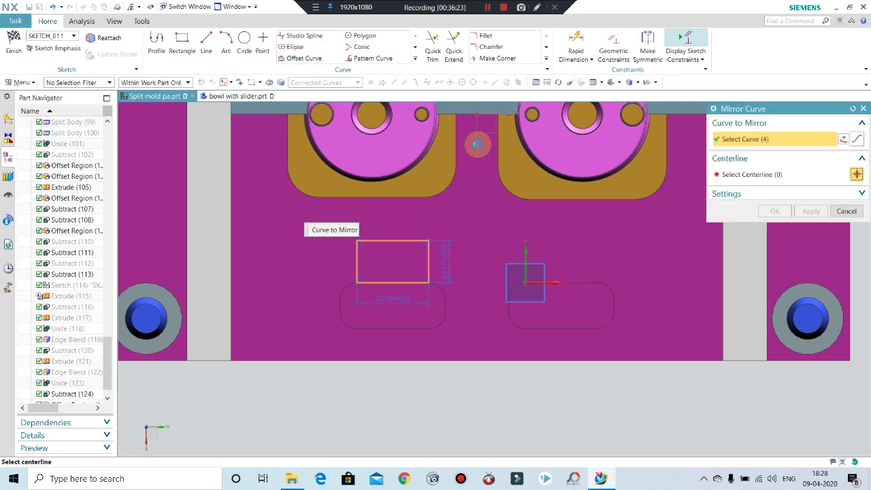
click(476, 131)
middle_click(477, 174)
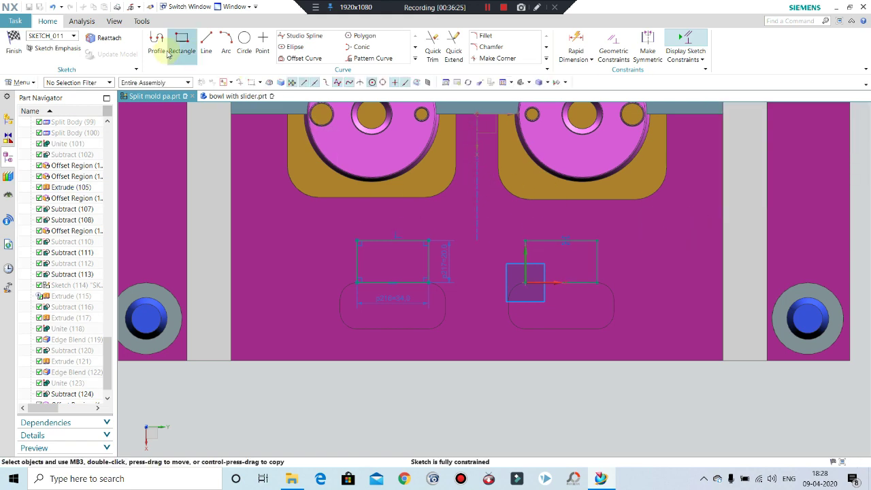
middle_drag(517, 224, 464, 297)
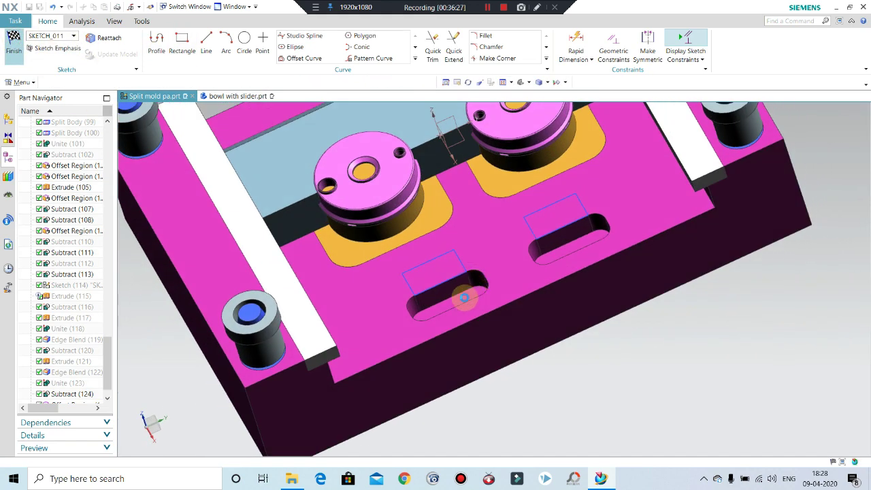
Extrude both rectangles 15 mm downward into the plate as a Subtract cut
key(x)
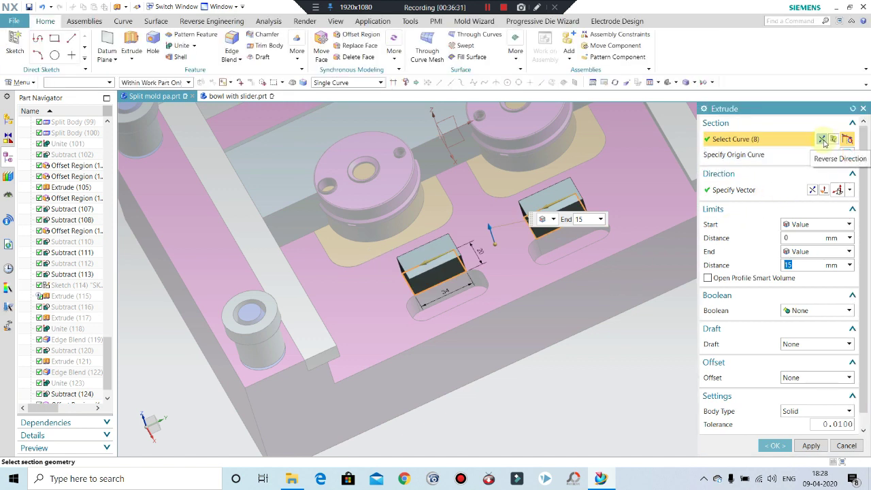
click(811, 190)
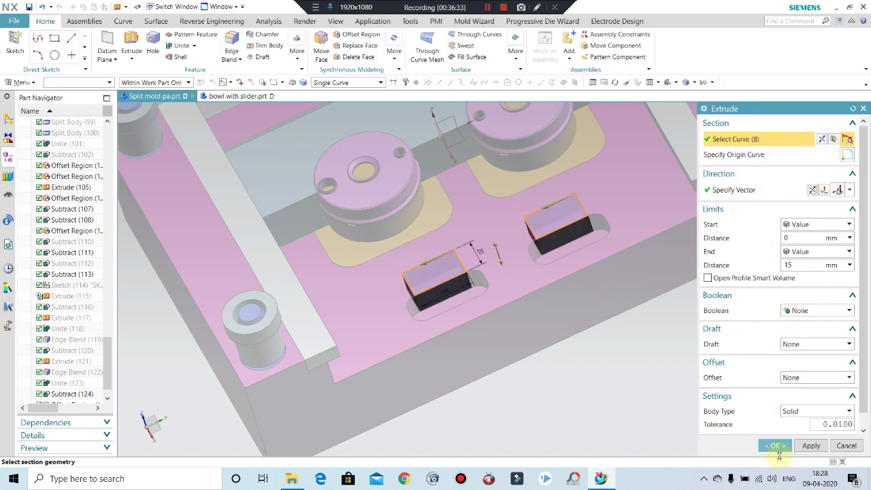
click(813, 310)
click(803, 342)
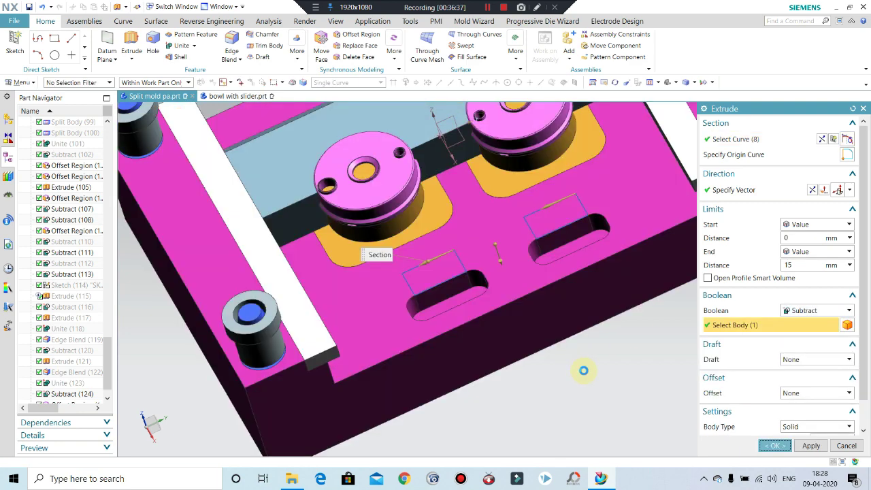
middle_click(582, 369)
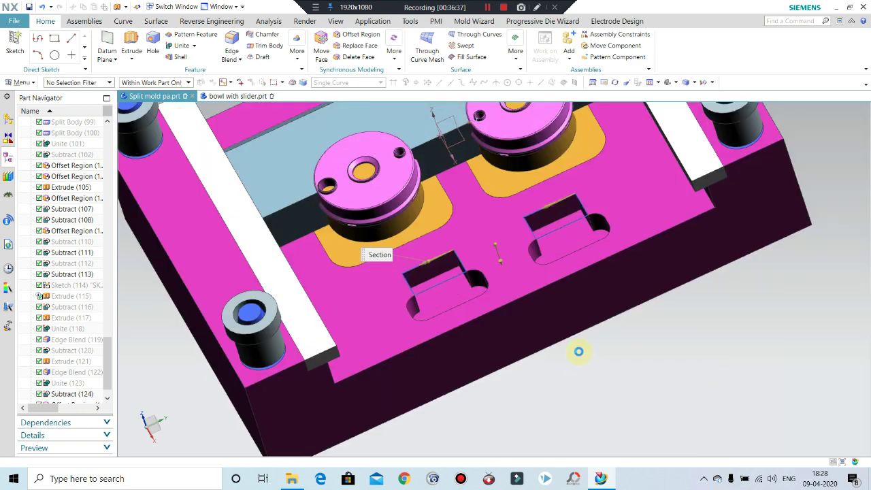
key(ctrl+f)
mouse_move(525, 349)
middle_down()
mouse_move(496, 312)
mouse_move(551, 258)
middle_up()
scroll(551, 259, up, 2)
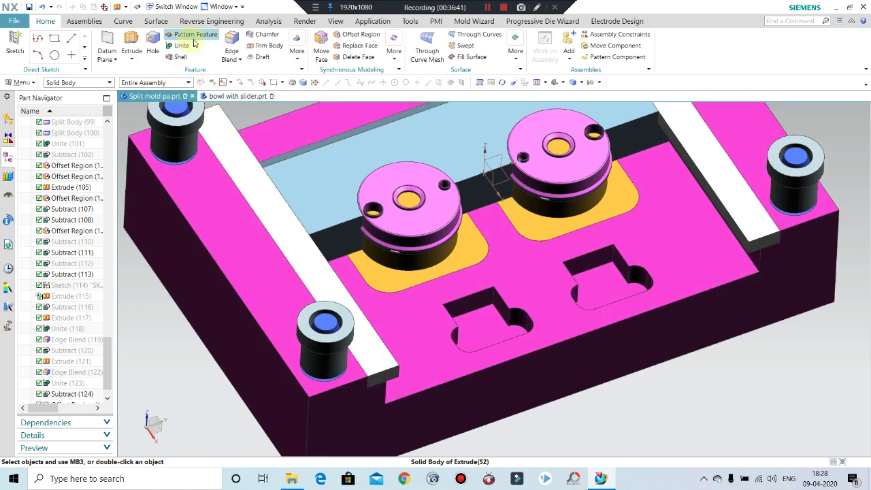
Start a chamfer on a left pocket corner edge, then cancel it
click(263, 35)
scroll(517, 297, up, 3)
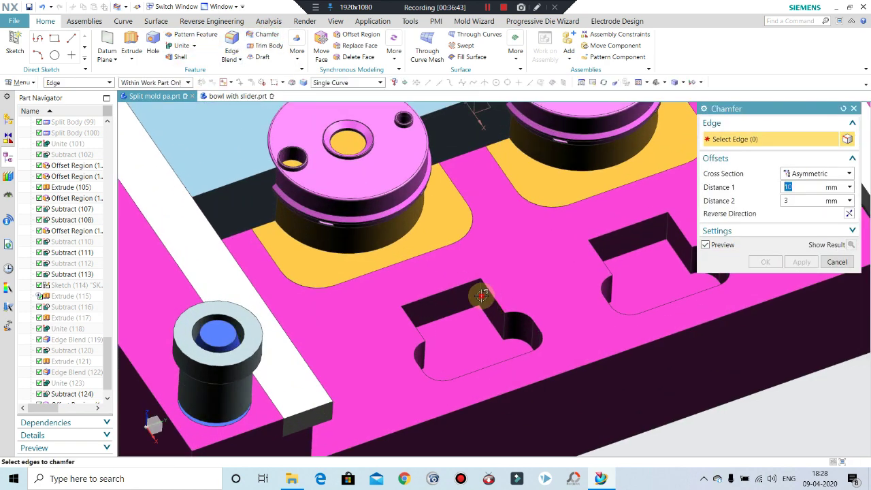
click(481, 295)
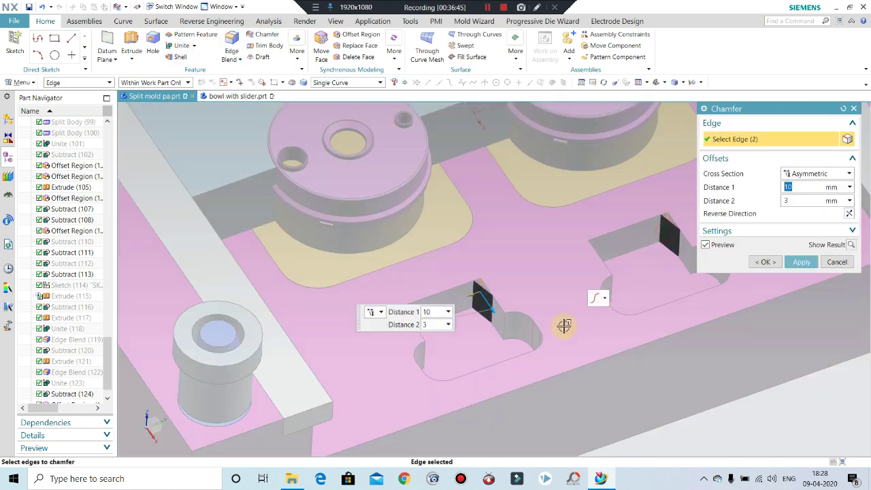
scroll(564, 326, down, 1)
click(829, 264)
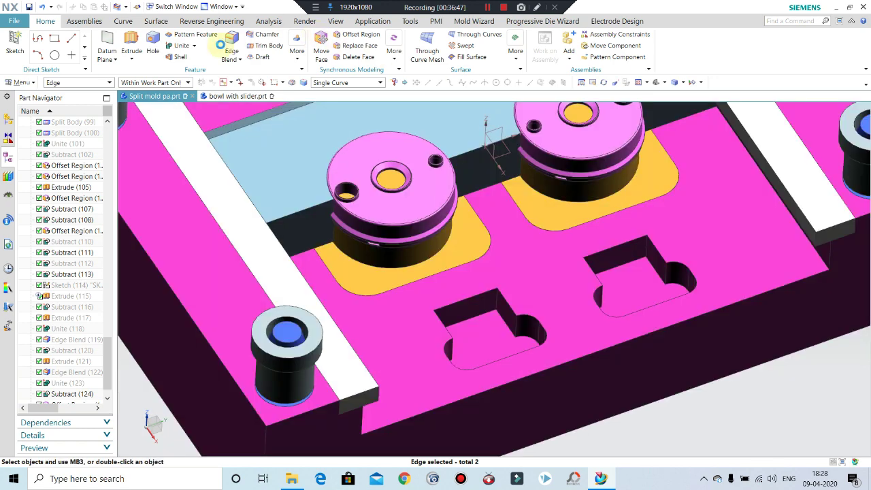
Round the four pocket corner edges with a 5 mm circular edge blend
click(232, 42)
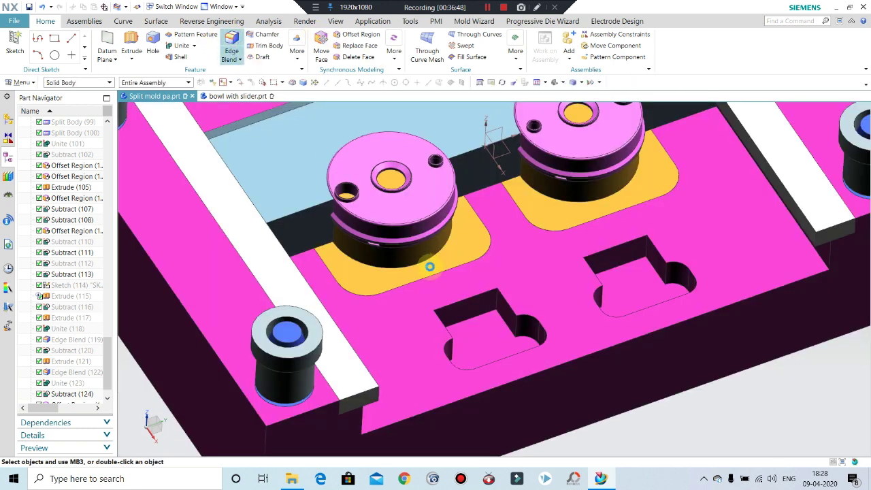
click(495, 305)
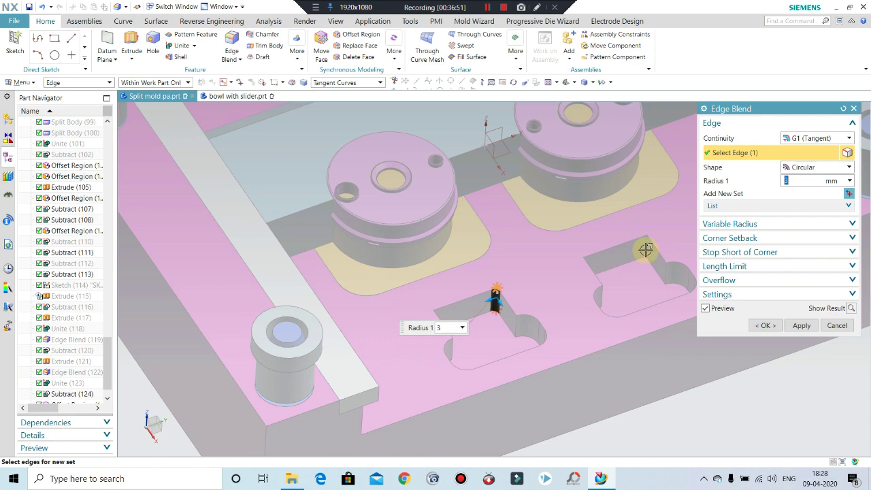
scroll(532, 311, up, 2)
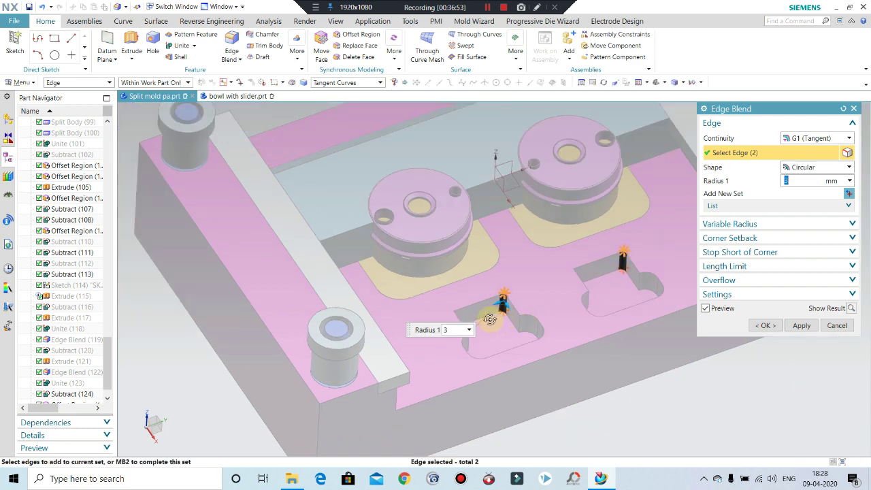
middle_drag(489, 319, 406, 317)
scroll(406, 317, down, 2)
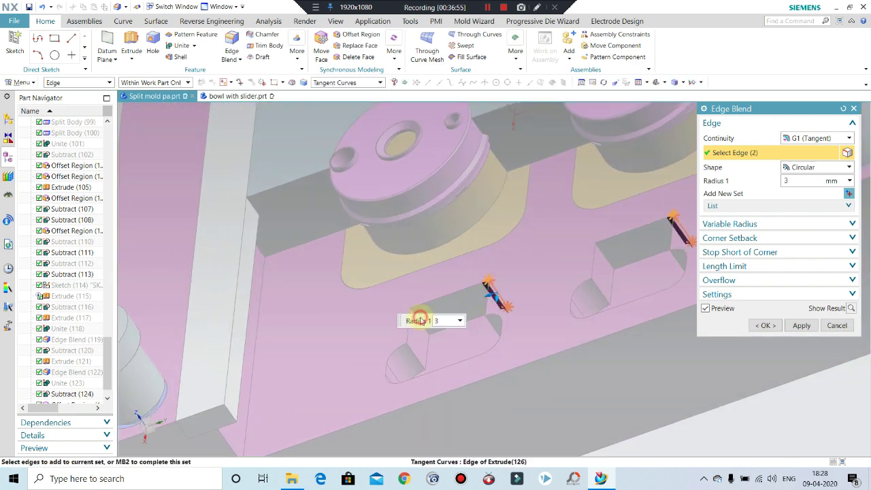
click(425, 329)
click(605, 257)
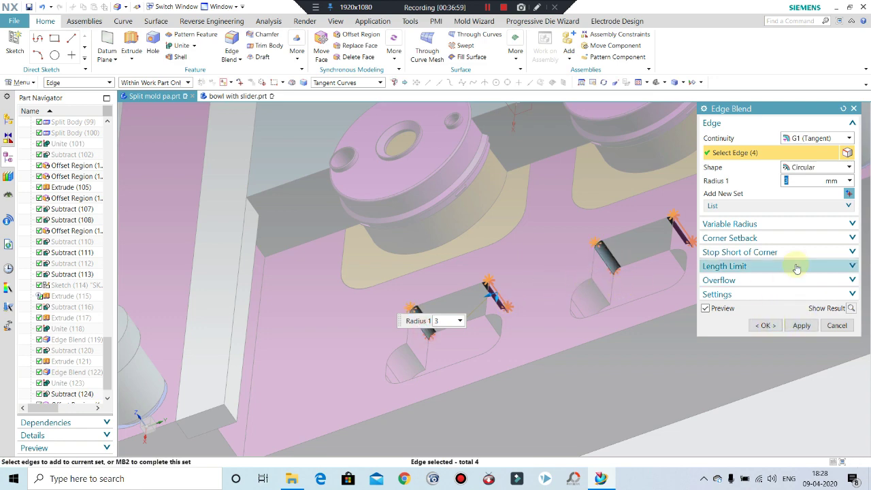
click(813, 180)
text(5)
click(764, 325)
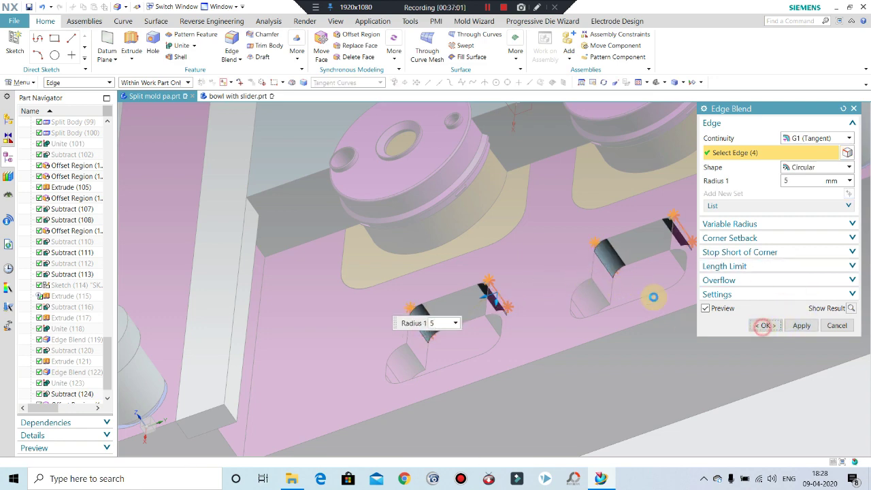
scroll(608, 317, down, 3)
scroll(622, 325, down, 2)
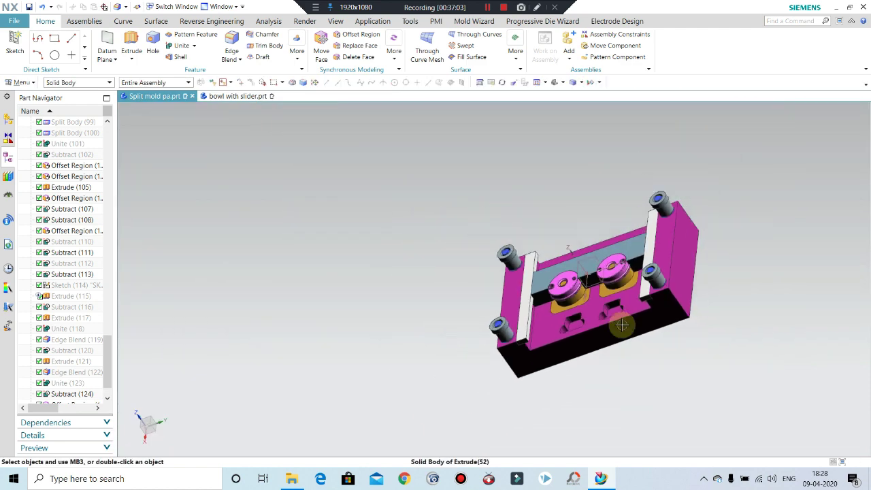
middle_drag(622, 324, 643, 320)
scroll(641, 310, up, 5)
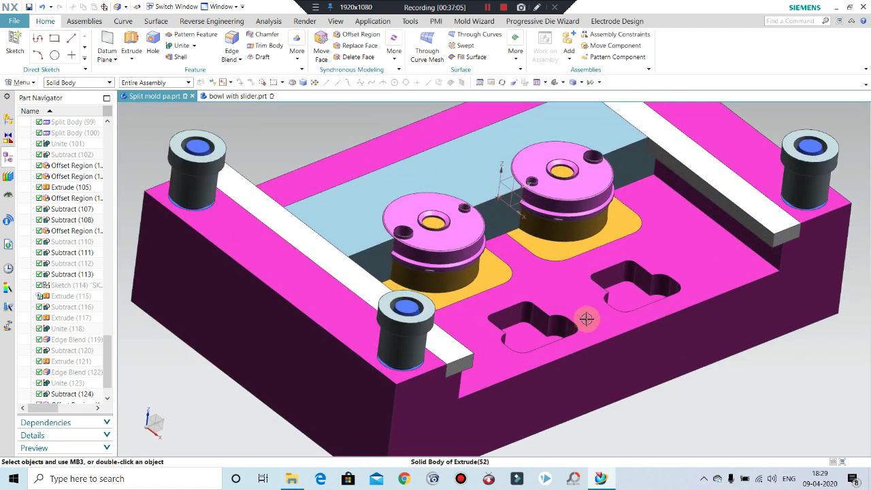
mouse_move(586, 318)
middle_down()
mouse_move(444, 263)
mouse_move(520, 245)
middle_up()
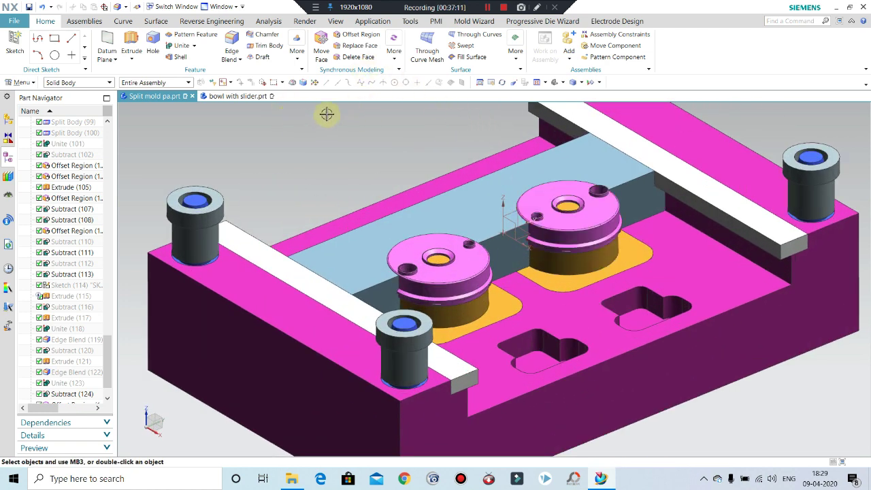
scroll(480, 211, down, 2)
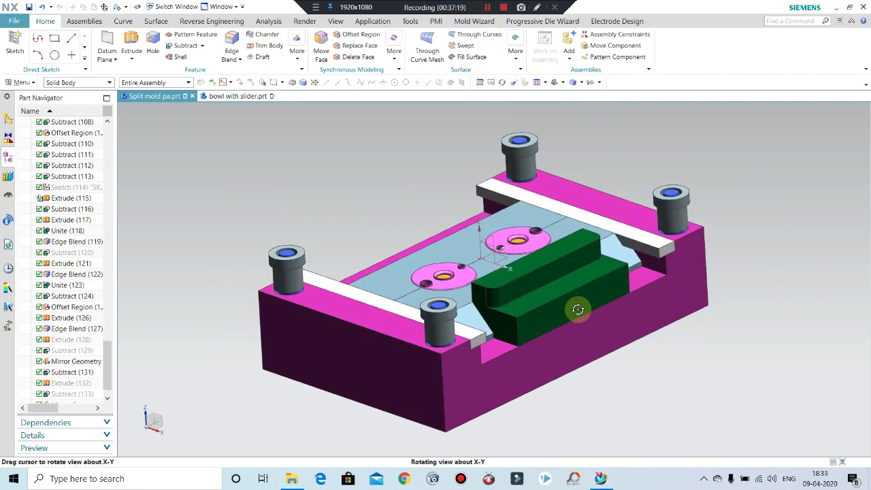
Orbit and zoom around the mold to inspect the mirrored slider block from above
middle_drag(577, 309, 569, 339)
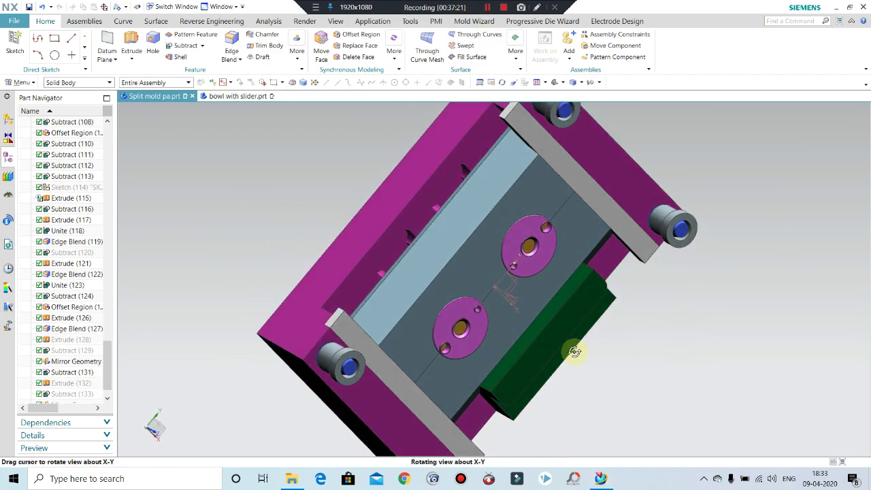
middle_drag(569, 338, 548, 302)
mouse_move(618, 377)
middle_down()
mouse_move(642, 396)
mouse_move(614, 374)
middle_up()
scroll(548, 273, up, 2)
scroll(548, 273, down, 2)
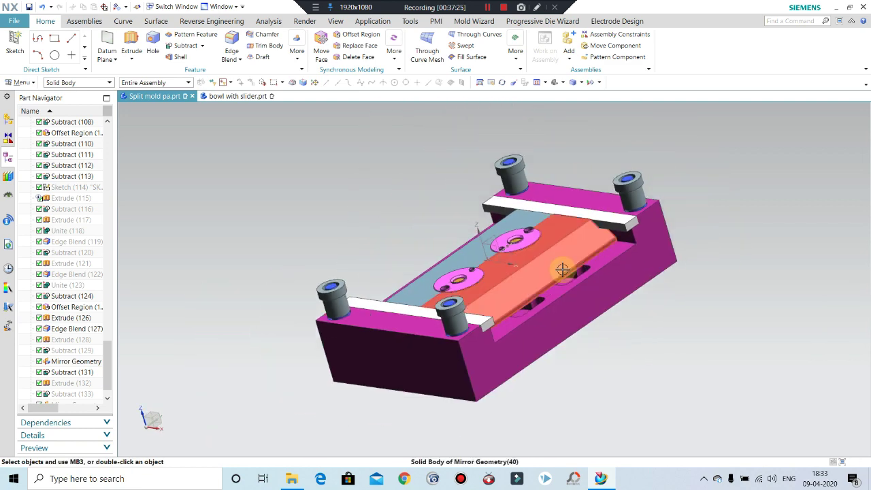
mouse_move(564, 270)
middle_down()
mouse_move(554, 258)
mouse_move(561, 294)
mouse_move(578, 306)
mouse_move(551, 313)
mouse_move(616, 303)
middle_up()
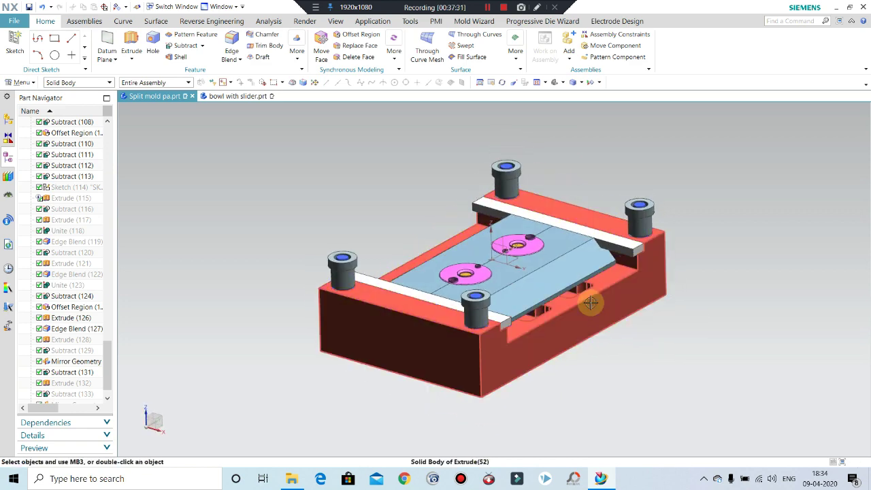
scroll(592, 301, up, 2)
middle_drag(593, 302, 567, 305)
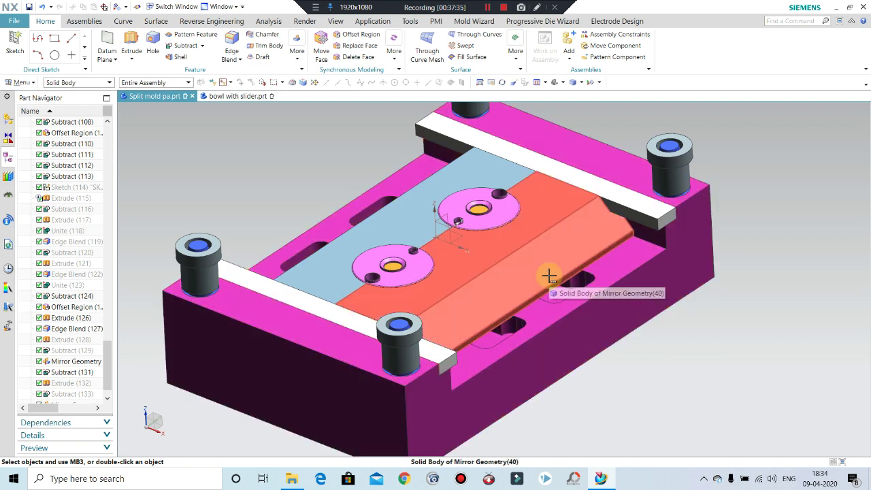
mouse_move(537, 348)
middle_down()
mouse_move(641, 342)
mouse_move(616, 332)
mouse_move(629, 352)
middle_up()
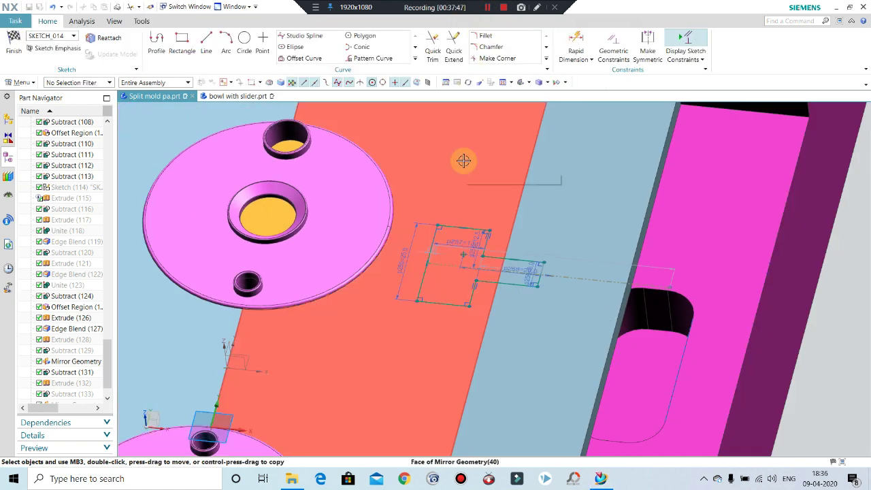
Finish the T sketch and aim its extrusion along the slider's slanted edge, reversed
scroll(472, 253, up, 2)
scroll(487, 252, up, 1)
scroll(484, 245, down, 1)
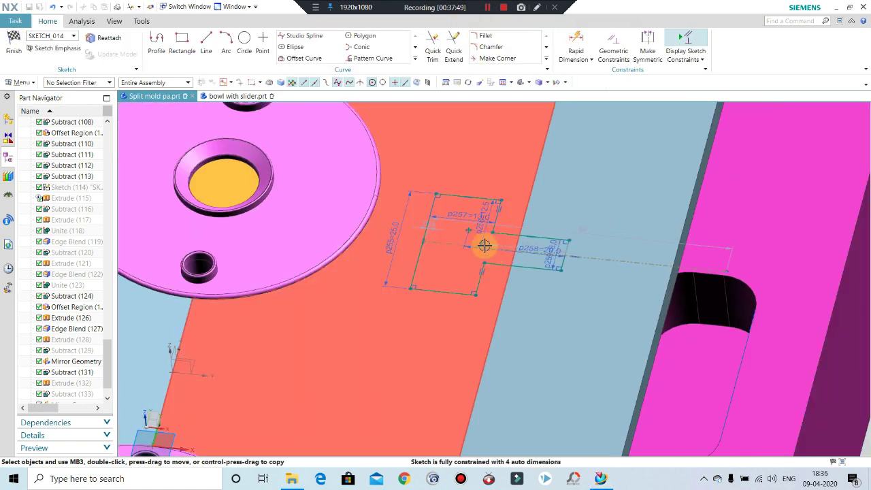
click(19, 42)
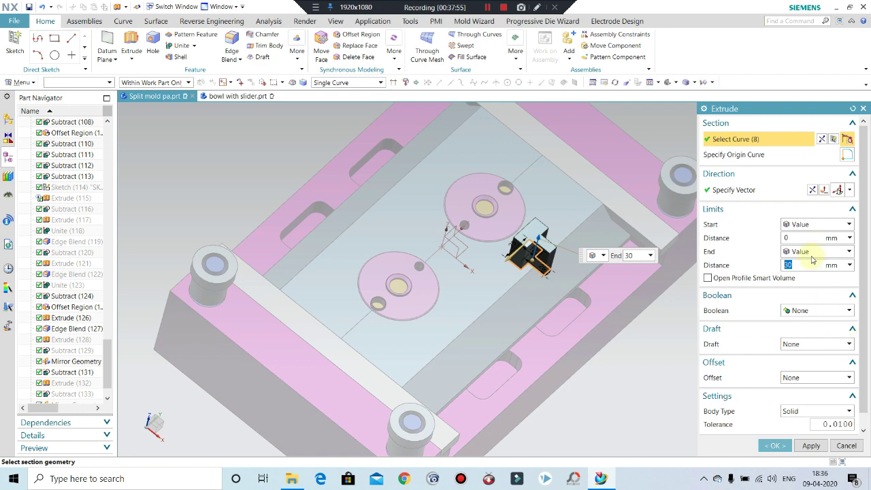
click(851, 190)
click(840, 235)
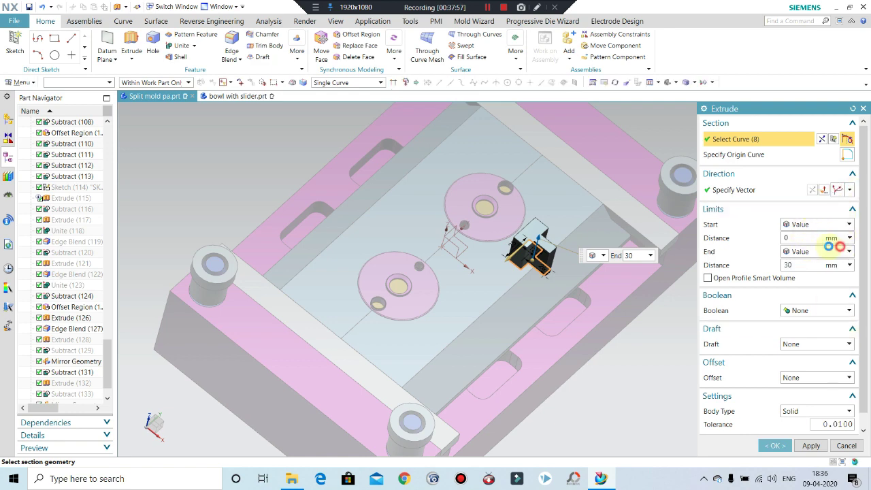
middle_drag(550, 279, 611, 244)
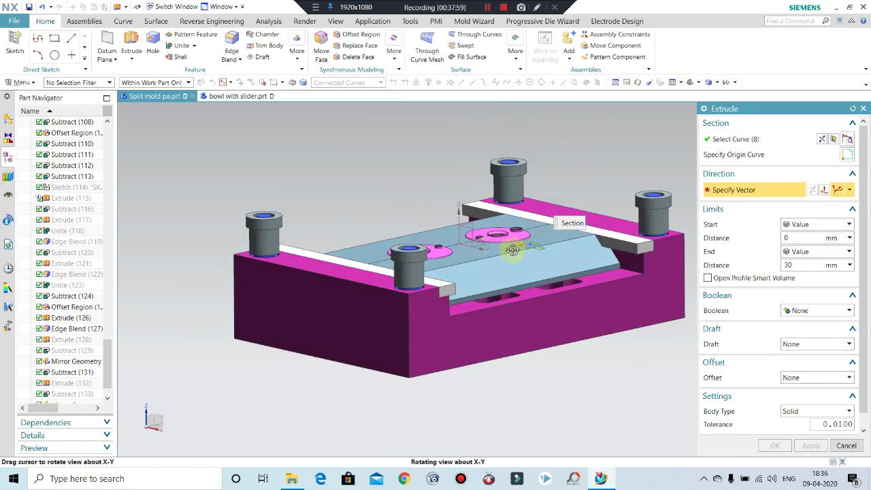
scroll(612, 244, up, 3)
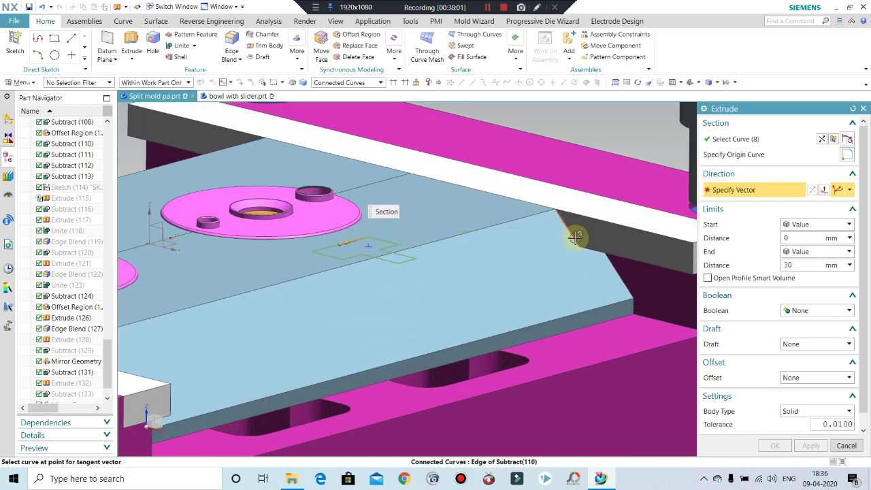
click(576, 238)
scroll(511, 238, down, 1)
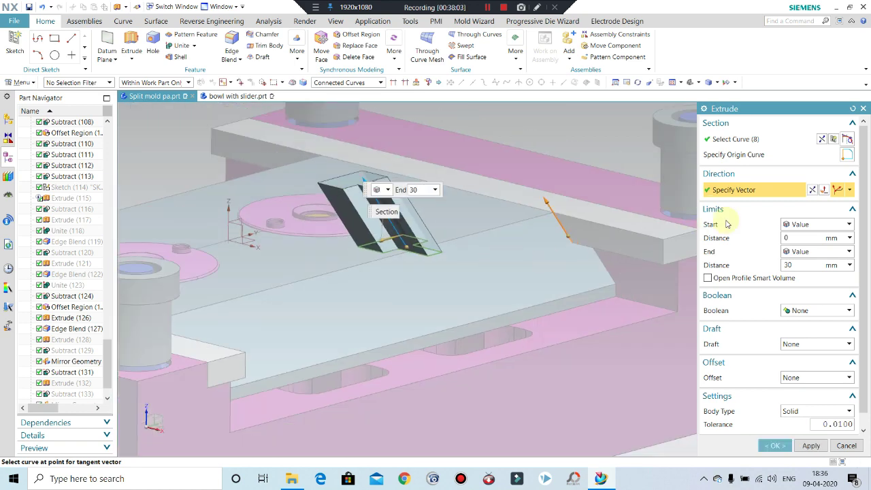
click(812, 190)
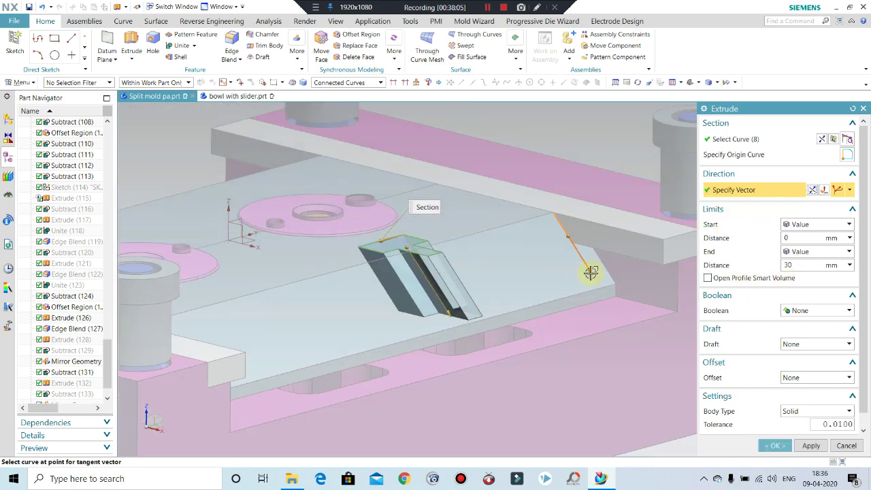
Extrude the T profile 44 mm and subtract it from the slider block
drag(468, 333, 476, 347)
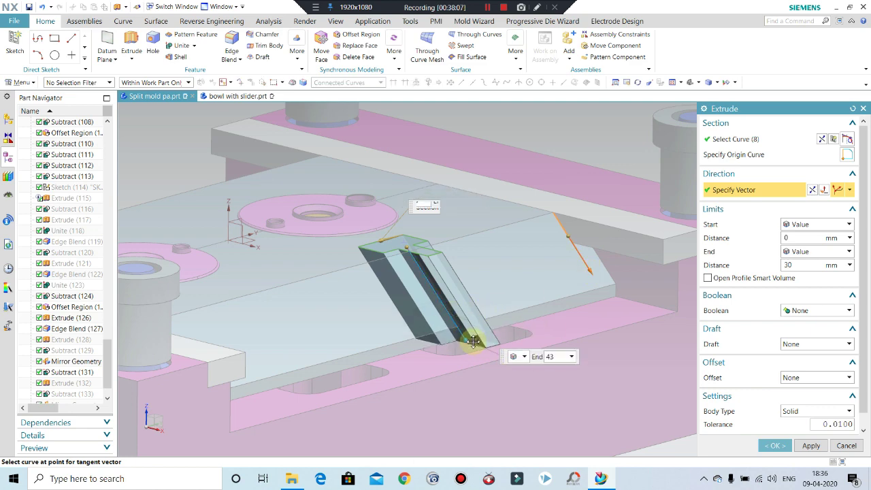
click(804, 311)
click(803, 340)
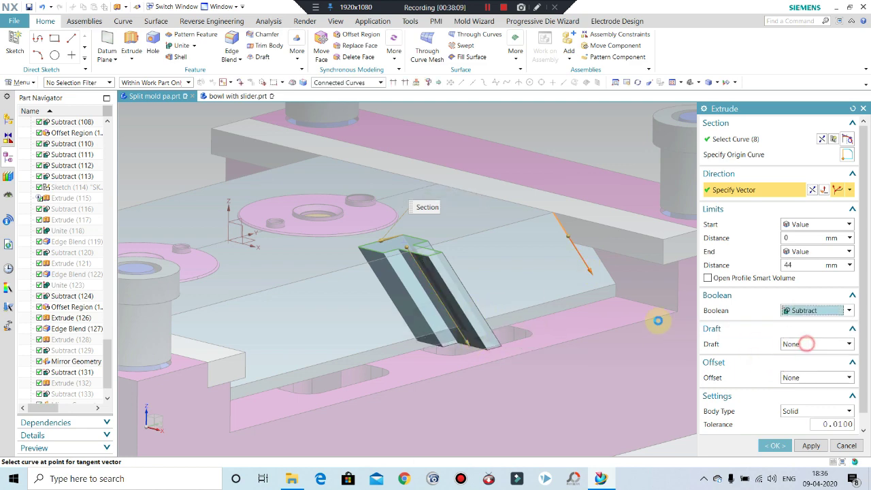
click(534, 291)
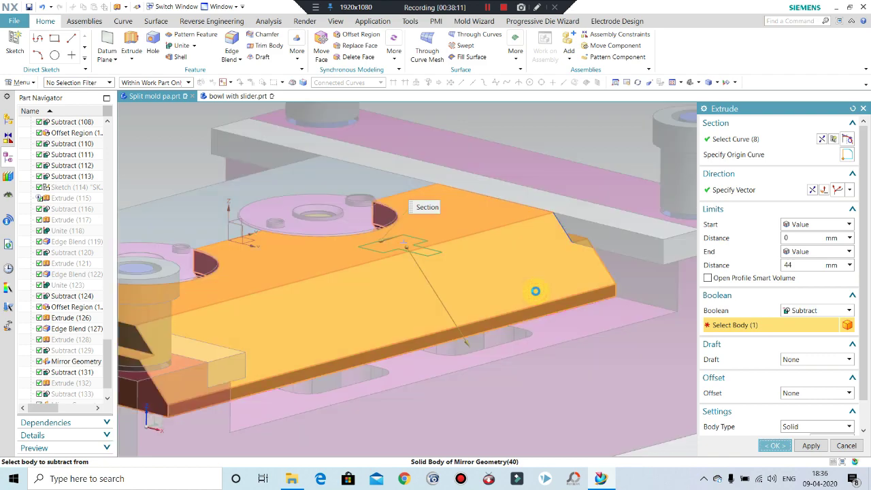
middle_click(534, 291)
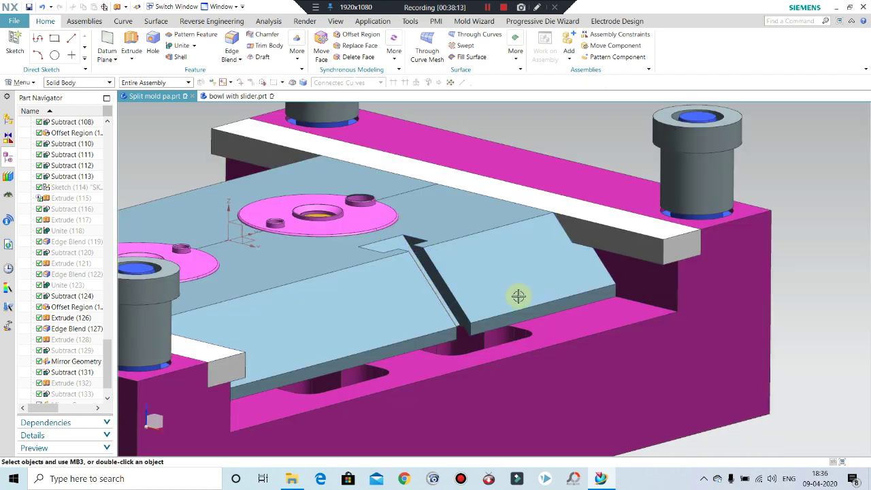
Orbit and zoom to inspect the new angled T-shaped pocket
mouse_move(521, 295)
middle_down()
mouse_move(557, 362)
mouse_move(546, 352)
mouse_move(525, 420)
middle_up()
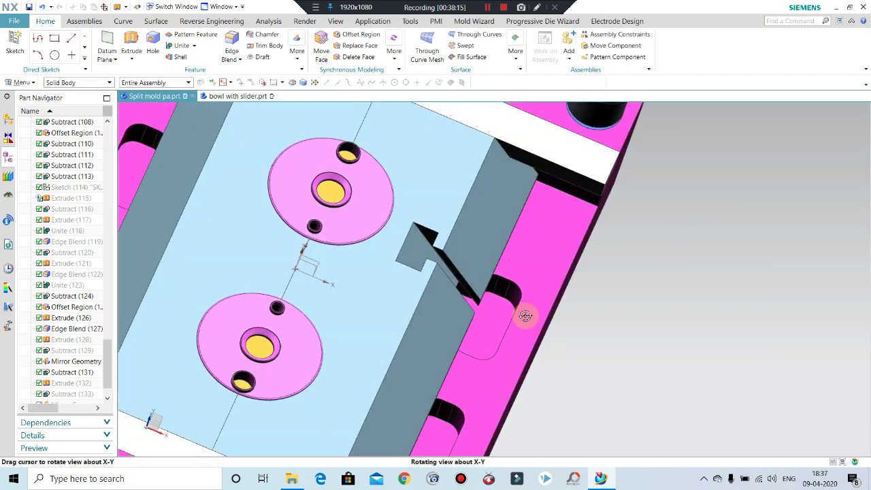
scroll(472, 311, down, 5)
scroll(403, 320, up, 2)
mouse_move(419, 307)
middle_down()
mouse_move(402, 321)
mouse_move(455, 291)
mouse_move(444, 300)
middle_up()
scroll(428, 314, up, 2)
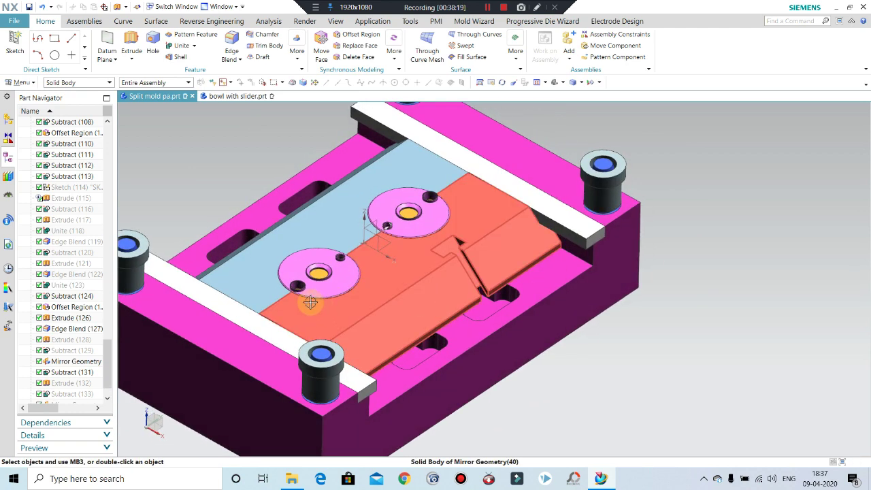
scroll(63, 395, down, 1)
Change Extrude (136) boolean from Subtract to None
double_click(63, 393)
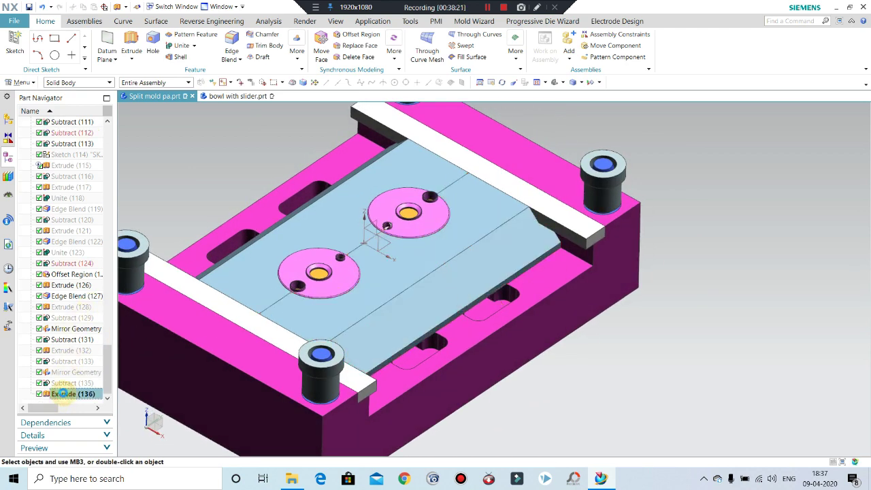
click(809, 310)
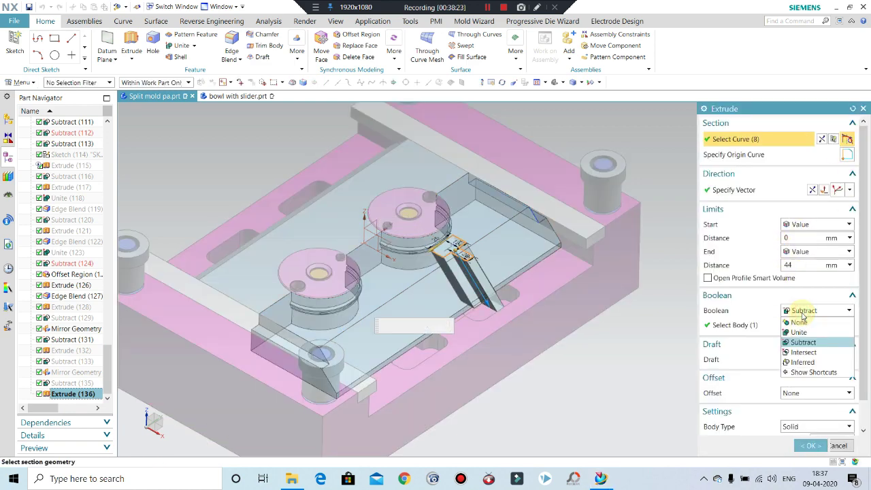
click(799, 322)
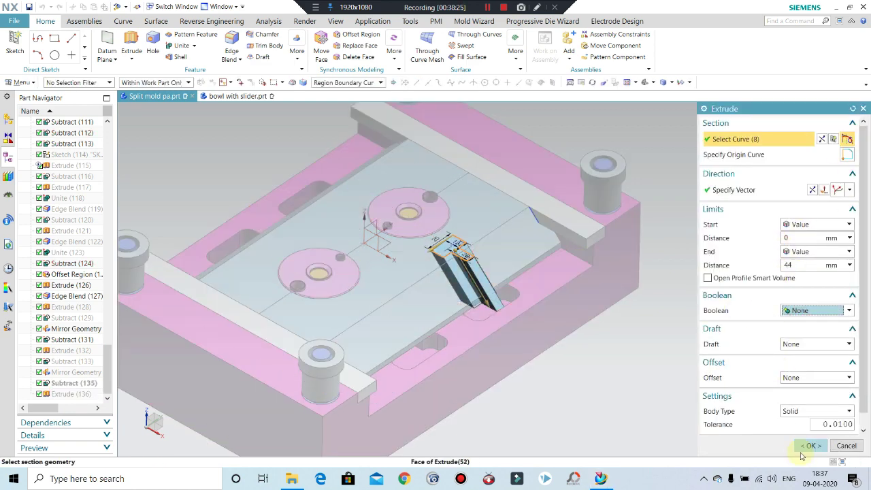
click(811, 445)
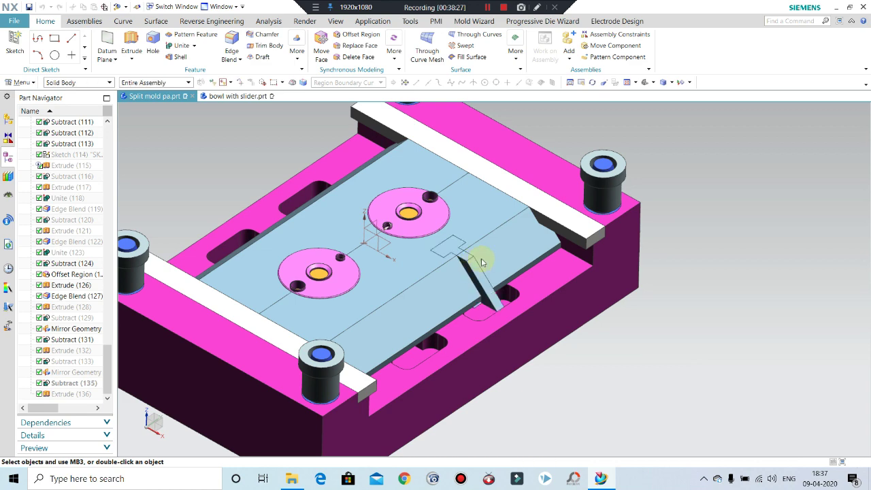
mouse_move(490, 270)
middle_down()
mouse_move(478, 253)
mouse_move(367, 199)
middle_up()
scroll(478, 252, up, 2)
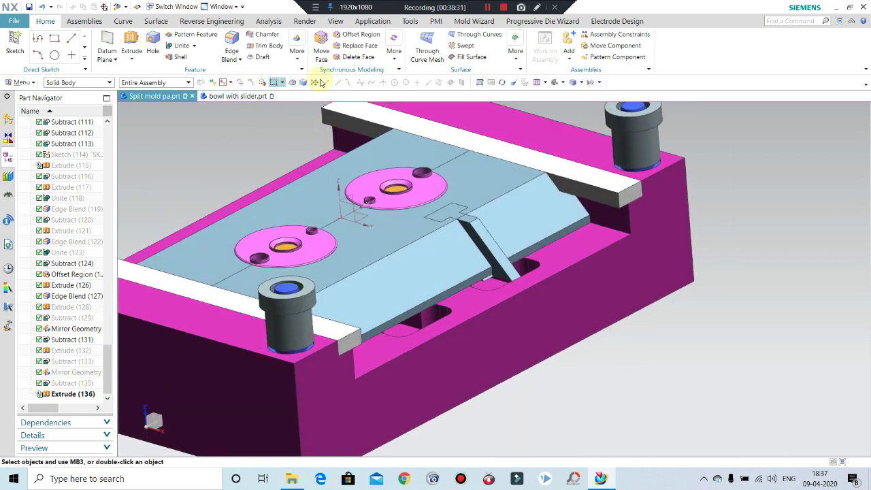
Mirror the angled slider block across the XZ datum plane to create a second slider
click(297, 51)
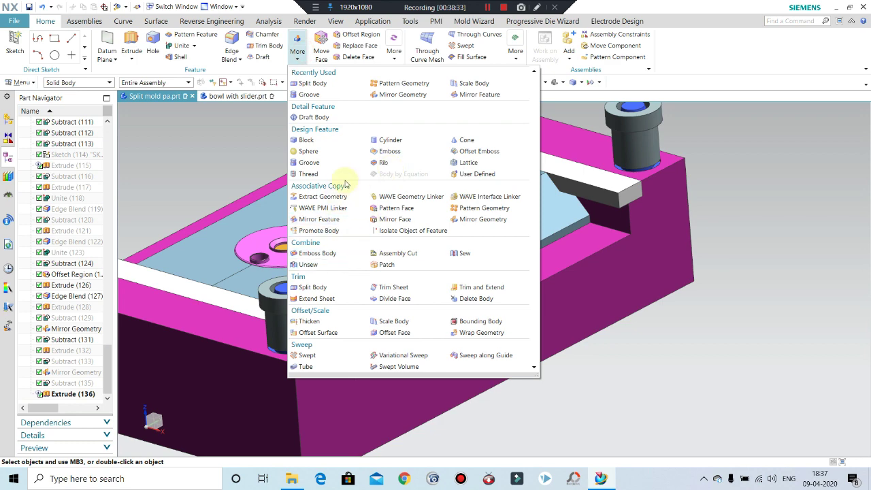
click(483, 219)
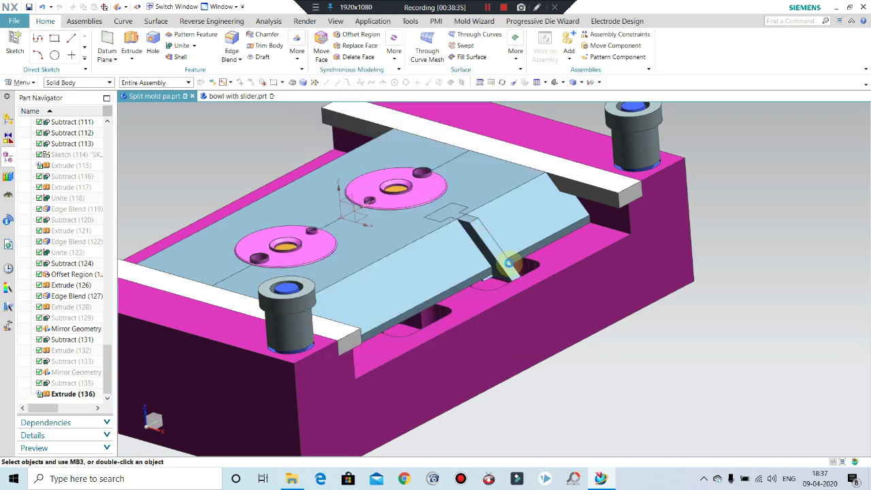
click(507, 262)
click(743, 174)
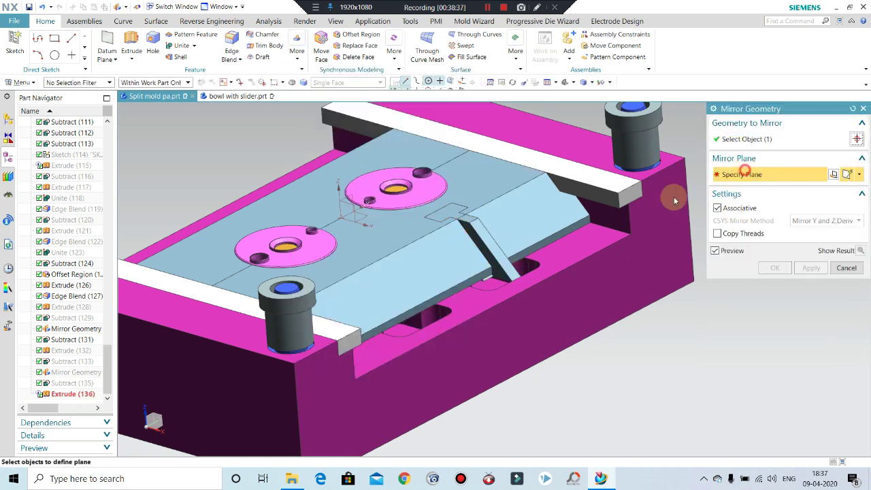
click(352, 206)
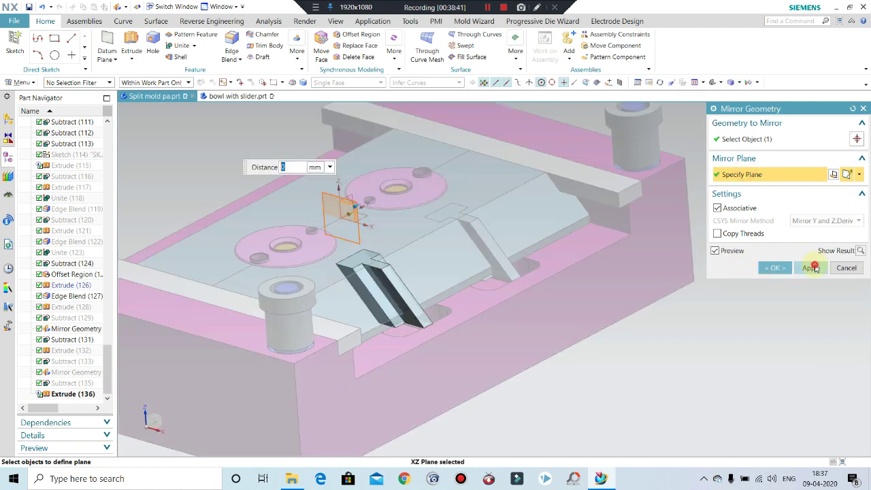
click(812, 267)
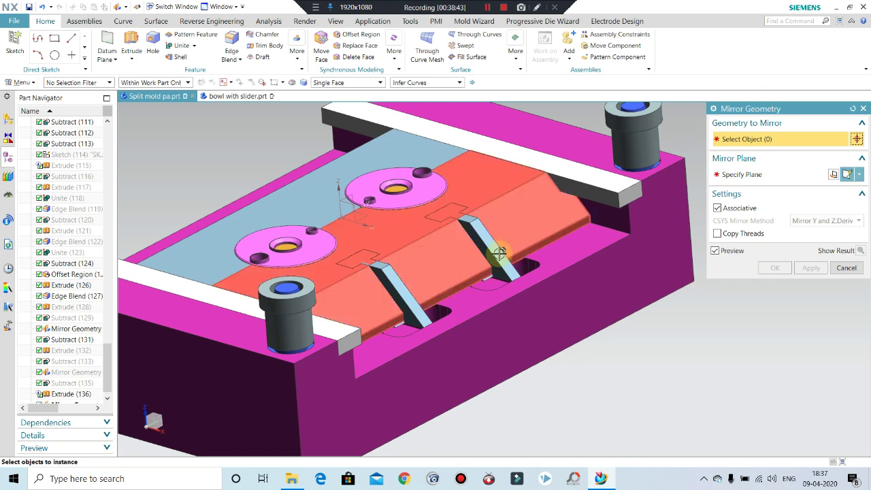
Mirror both slider blocks across the YZ datum plane to the opposite side
click(492, 253)
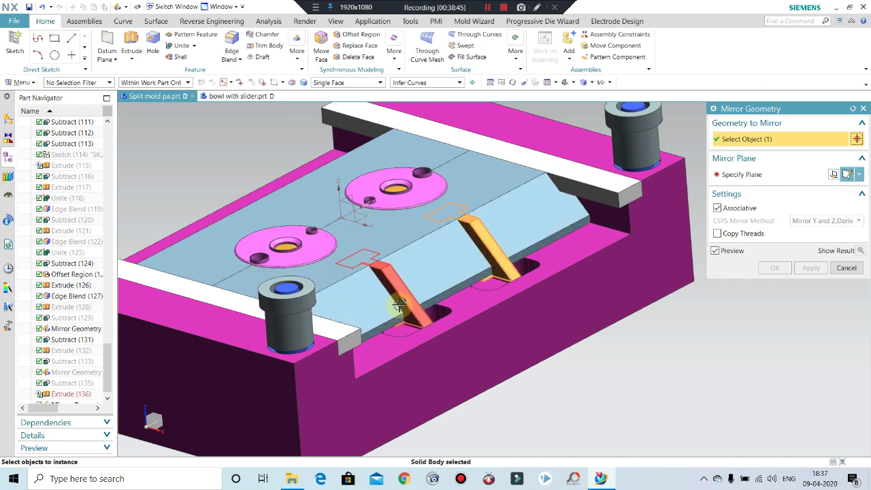
click(610, 183)
click(768, 175)
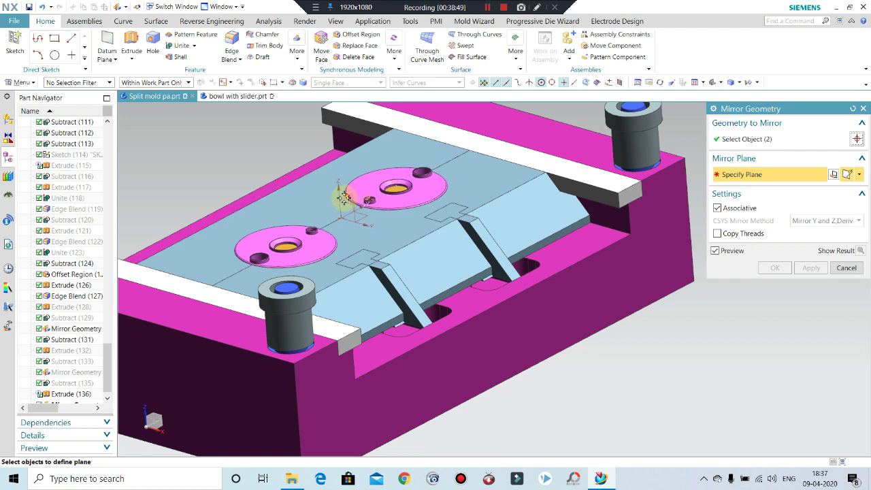
click(347, 198)
scroll(355, 192, down, 2)
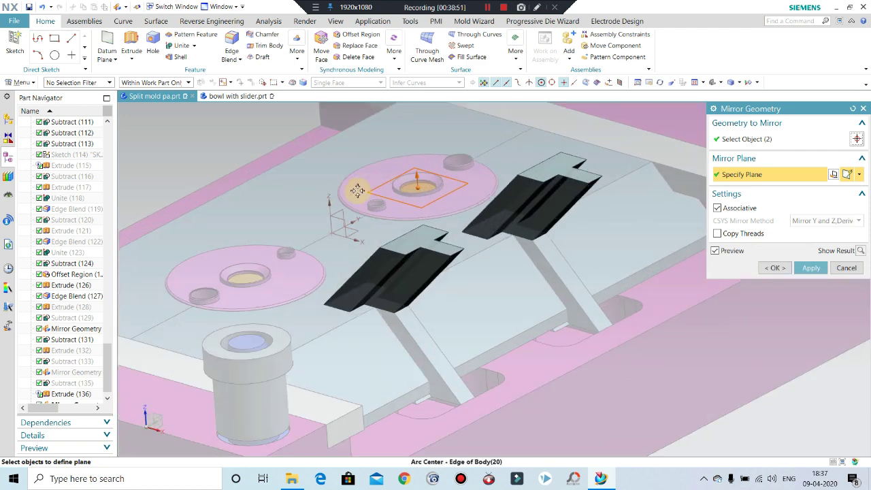
scroll(355, 192, down, 2)
click(459, 198)
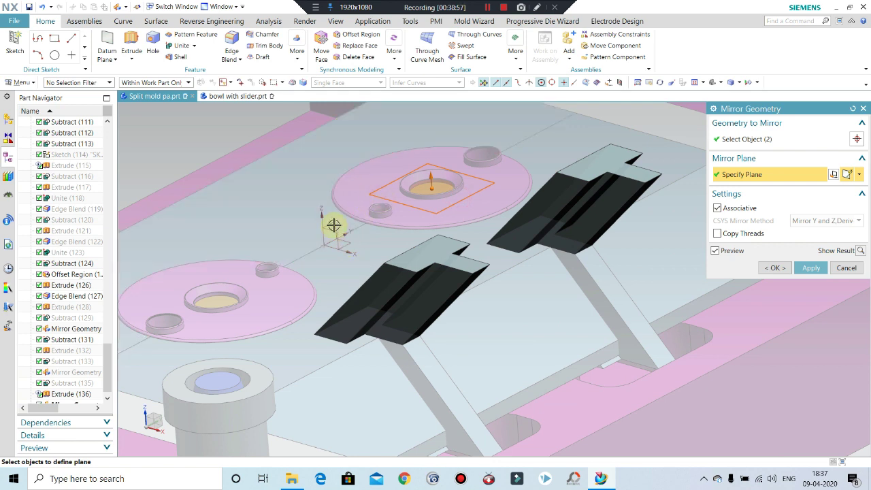
click(332, 225)
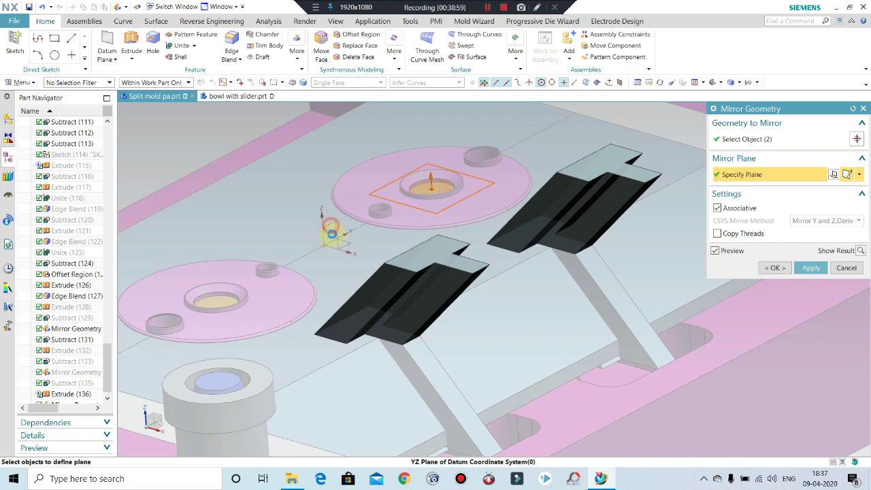
click(332, 230)
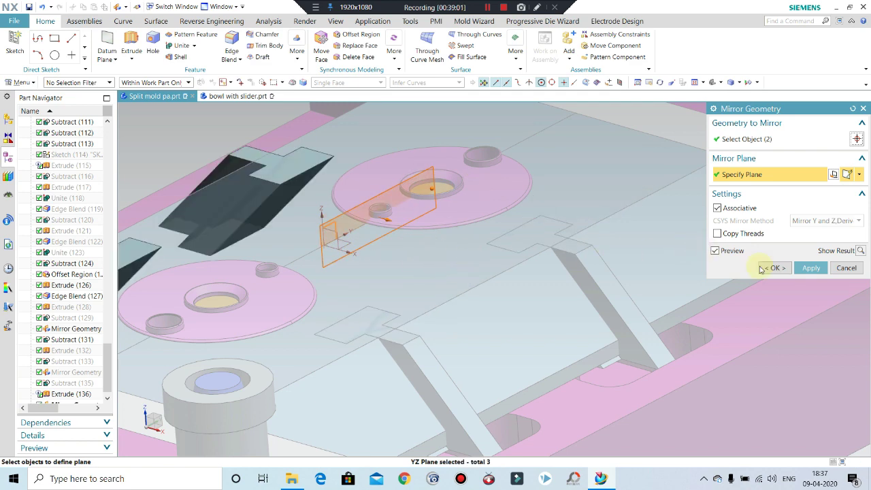
click(809, 268)
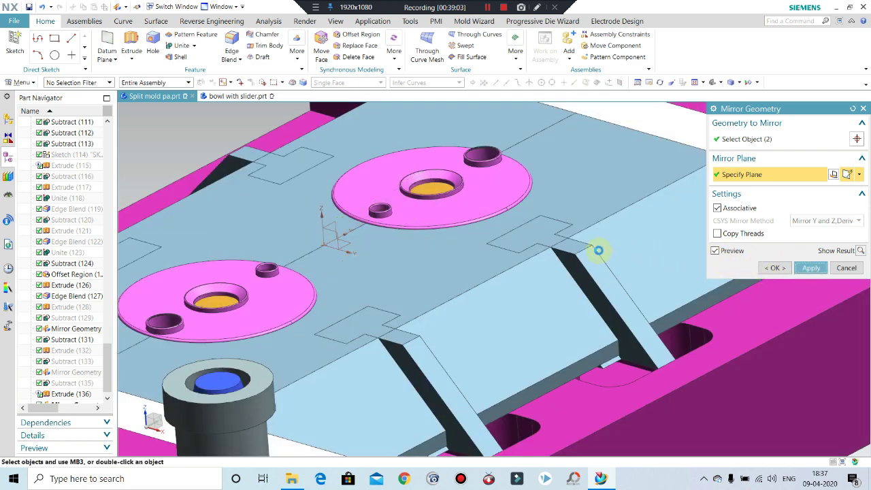
click(845, 267)
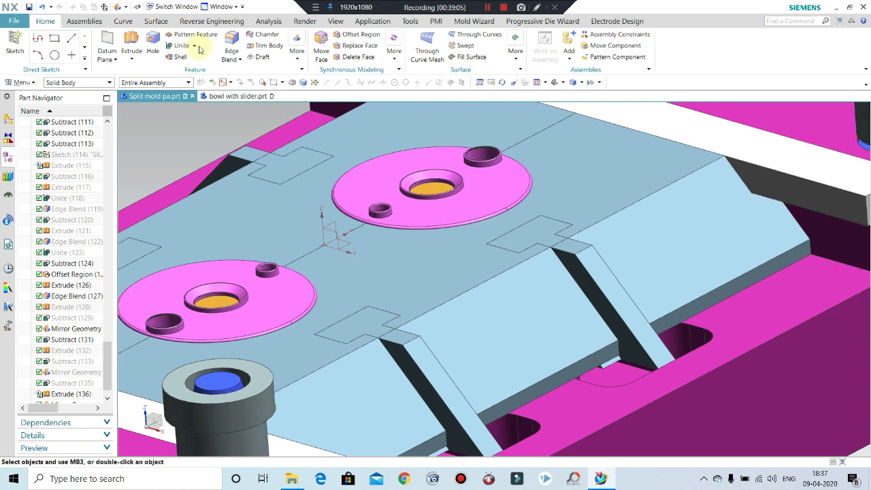
Subtract the two right slider blocks from the plate
click(192, 71)
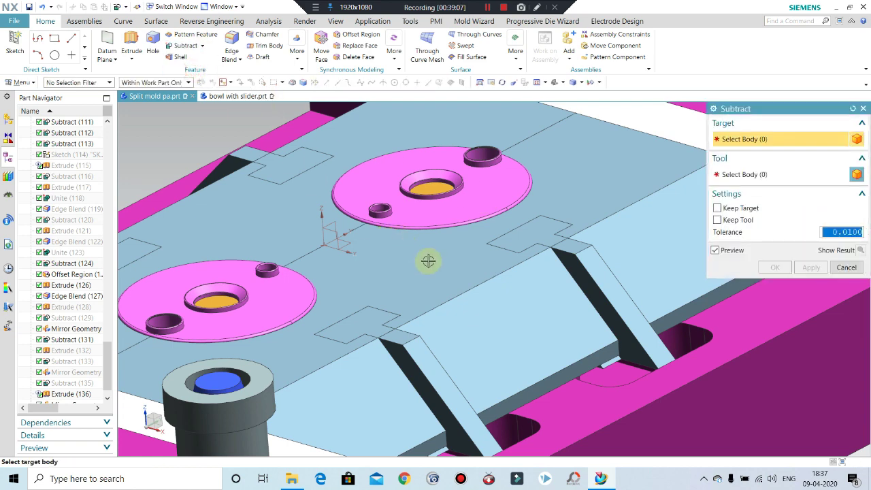
click(599, 326)
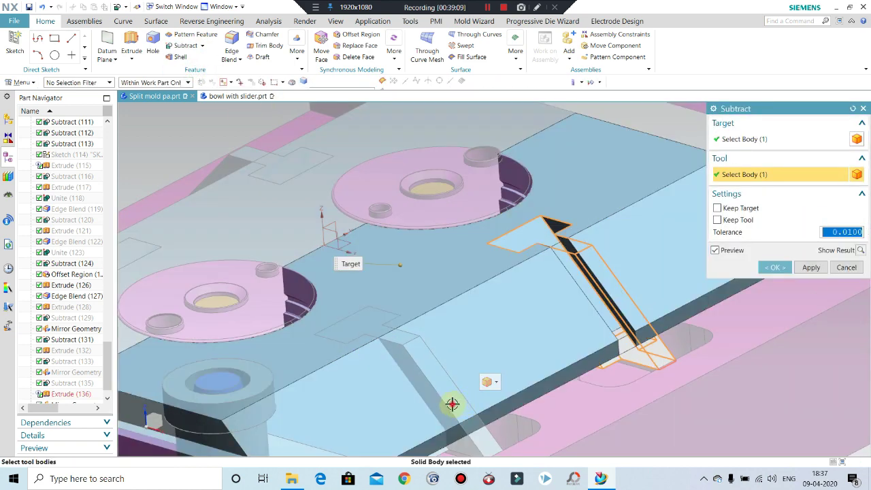
click(451, 402)
click(776, 267)
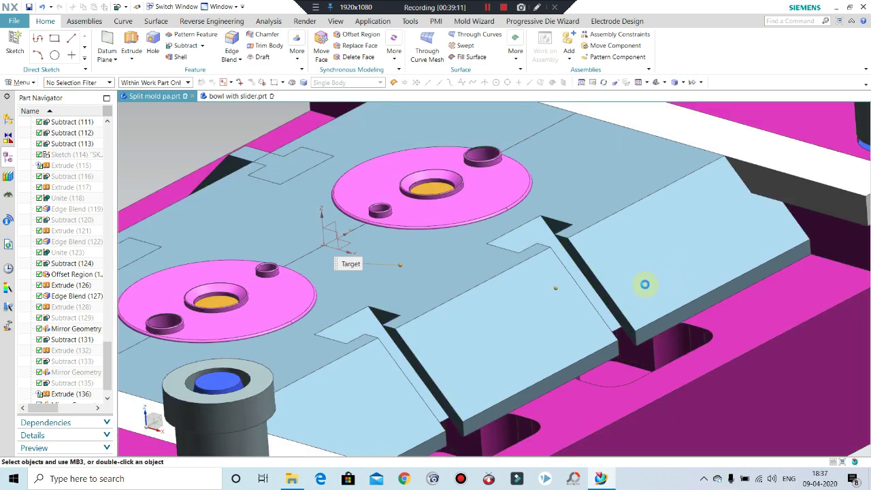
key(ctrl+f)
middle_drag(564, 307, 385, 201)
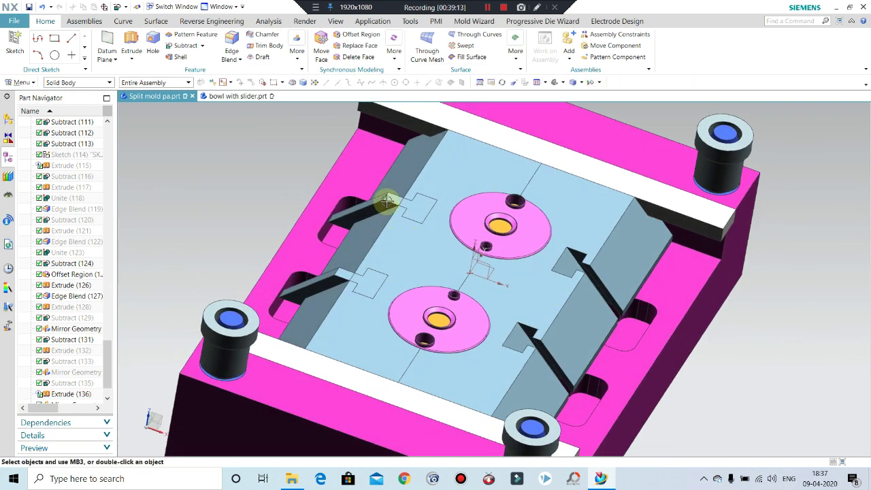
Subtract the two mirrored slider blocks from the plate on the other side
click(186, 45)
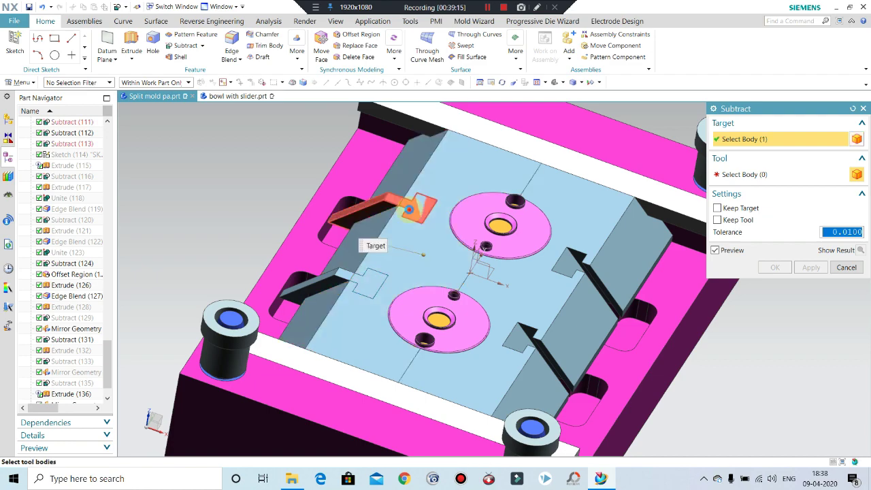
click(373, 249)
click(373, 284)
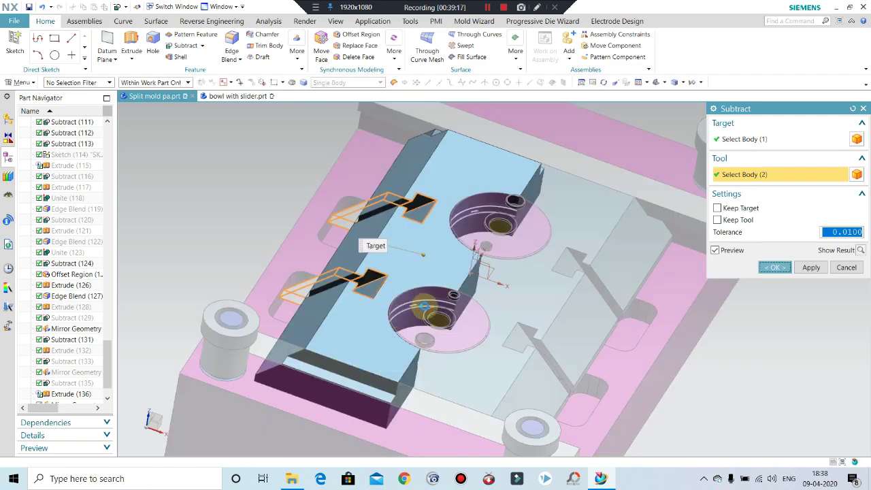
middle_click(436, 269)
mouse_move(438, 281)
middle_down()
mouse_move(412, 269)
mouse_move(442, 299)
middle_up()
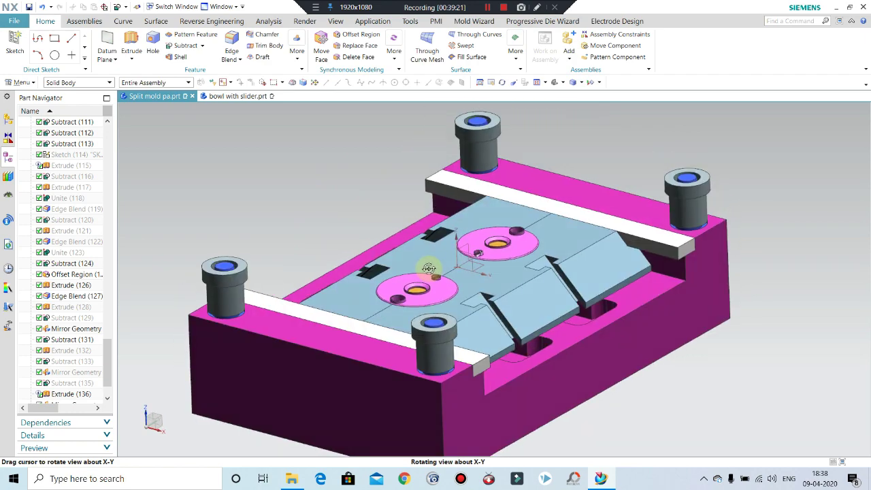
Show the hidden green side block again with Ctrl+Shift+K
mouse_move(530, 292)
middle_down()
mouse_move(561, 331)
mouse_move(549, 317)
mouse_move(540, 342)
mouse_move(551, 346)
mouse_move(531, 305)
mouse_move(544, 301)
mouse_move(556, 335)
mouse_move(556, 324)
middle_up()
scroll(562, 321, up, 2)
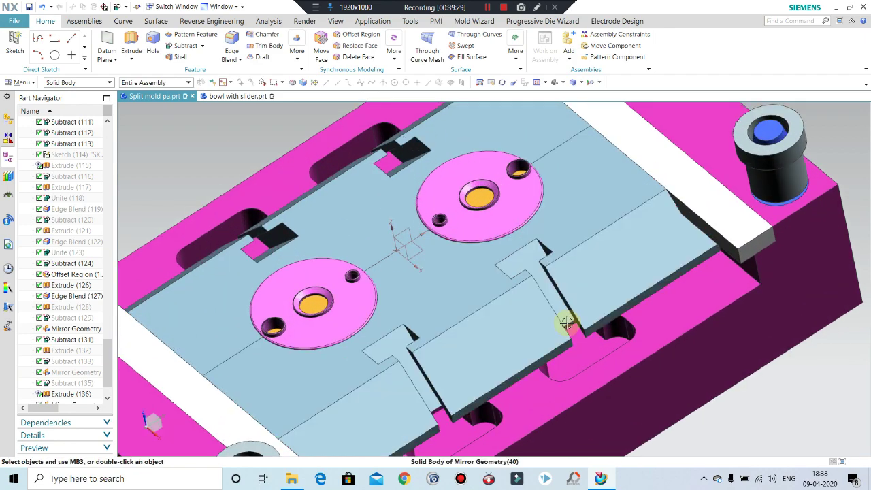
scroll(556, 326, up, 2)
scroll(556, 326, down, 3)
scroll(566, 315, up, 2)
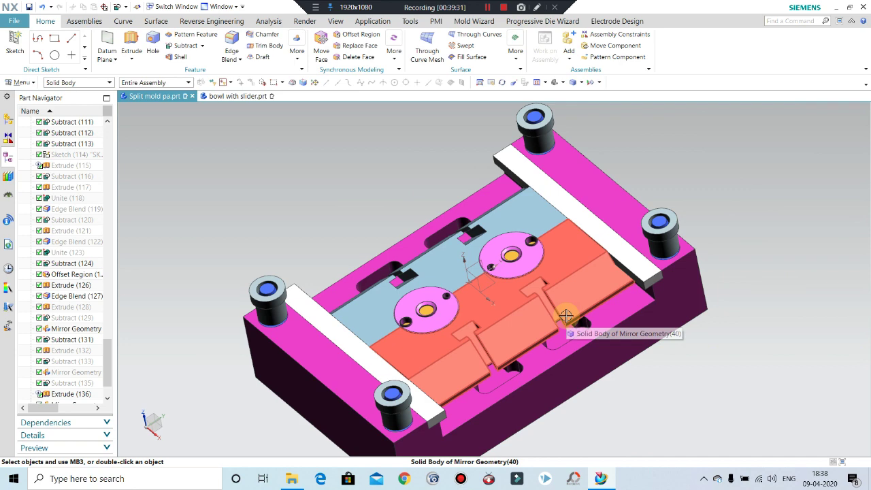
key(ctrl+shift+k)
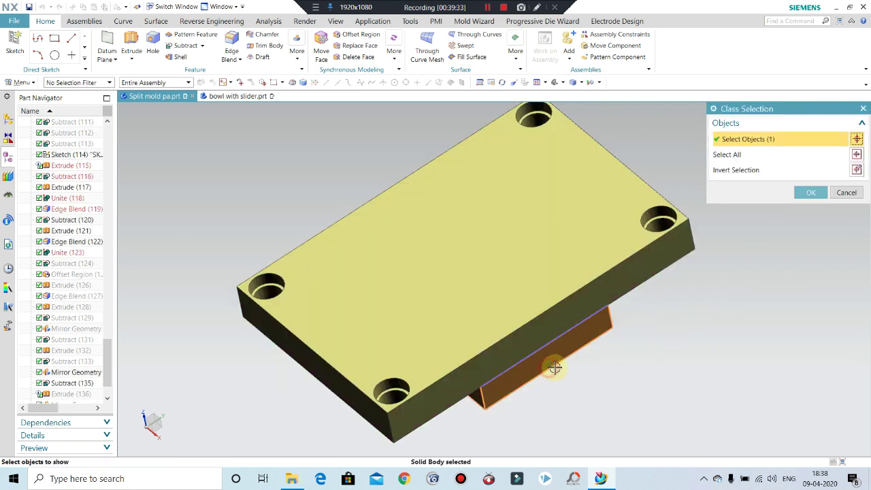
middle_click(554, 368)
Orbit and zoom around the slider pockets to inspect the inclined T-slot openings
mouse_move(647, 320)
middle_down()
mouse_move(696, 305)
mouse_move(622, 305)
mouse_move(515, 271)
mouse_move(517, 287)
middle_up()
scroll(515, 291, up, 2)
scroll(511, 292, up, 2)
scroll(496, 255, up, 3)
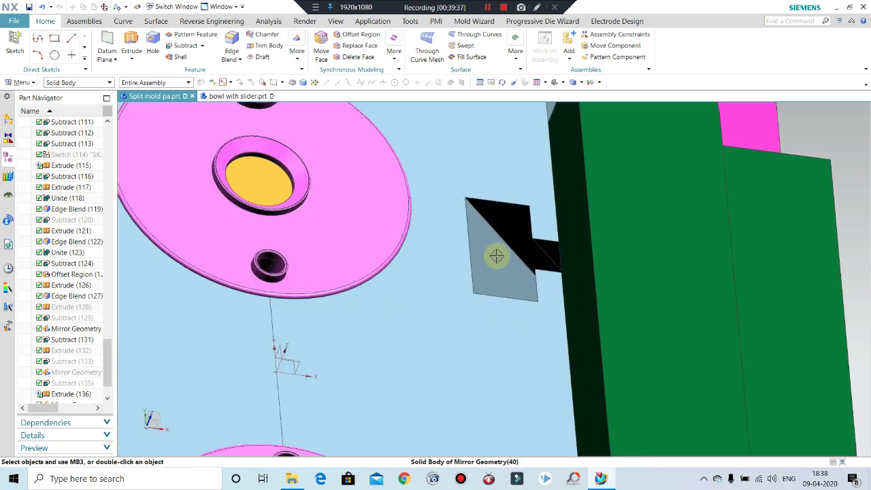
scroll(544, 253, down, 2)
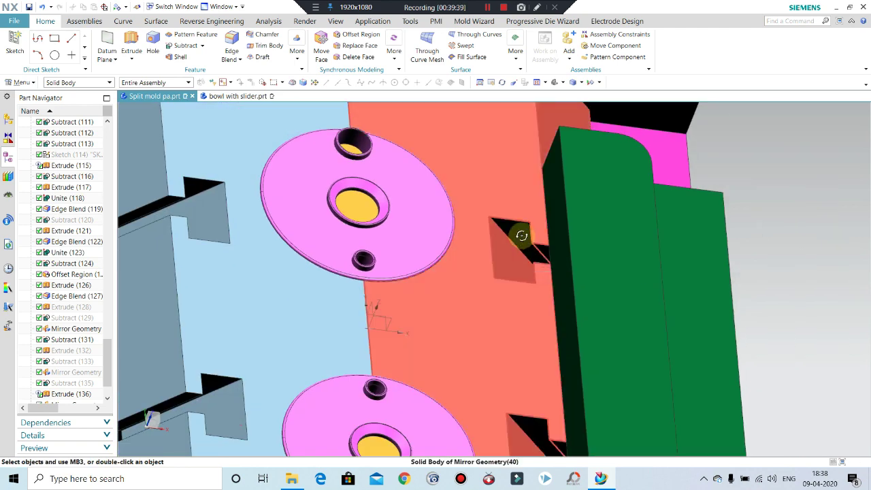
mouse_move(515, 233)
middle_down()
mouse_move(537, 237)
mouse_move(528, 273)
mouse_move(476, 253)
middle_up()
scroll(504, 256, up, 3)
scroll(488, 243, down, 3)
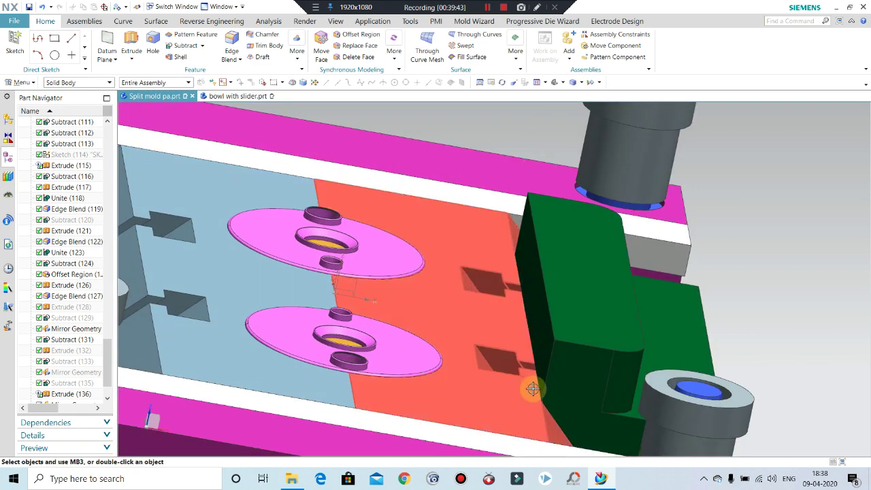
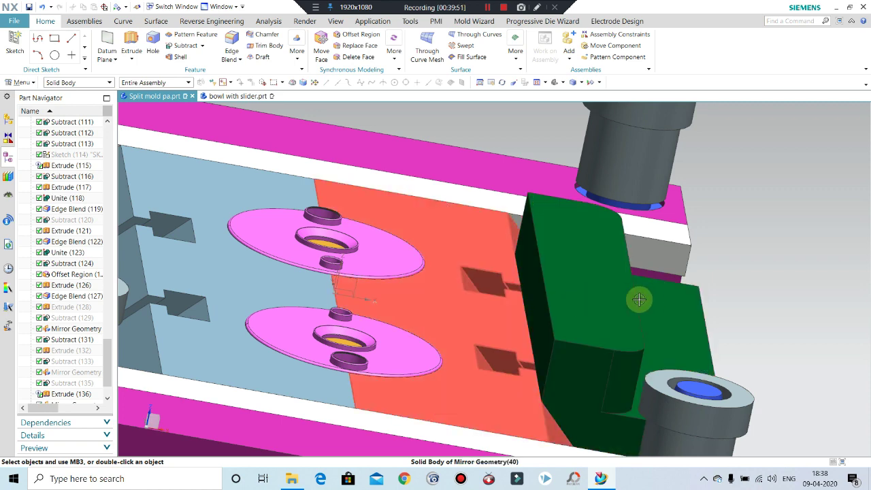
Hide the green slider and finish the 23-wide rectangle sketch across the T-slot
key(Home)
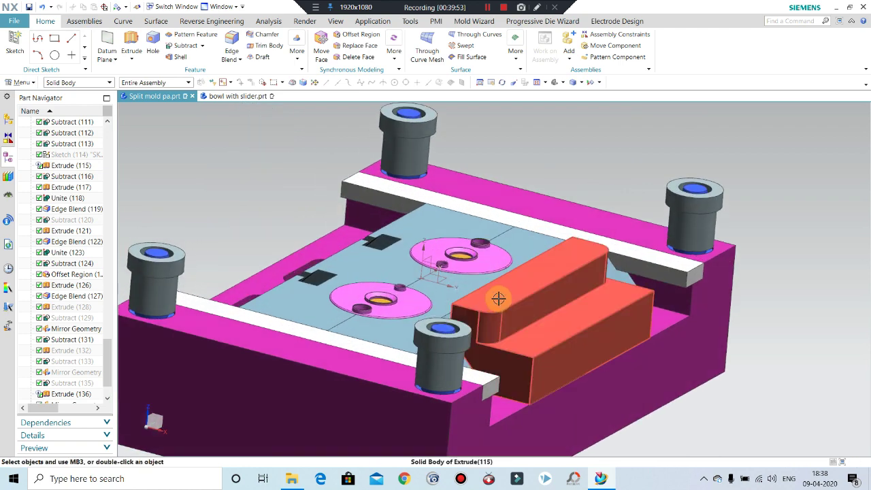
mouse_move(498, 298)
middle_down()
mouse_move(538, 281)
mouse_move(515, 273)
mouse_move(521, 268)
mouse_move(557, 265)
mouse_move(557, 279)
middle_up()
click(558, 284)
key(ctrl+b)
middle_drag(614, 379, 598, 324)
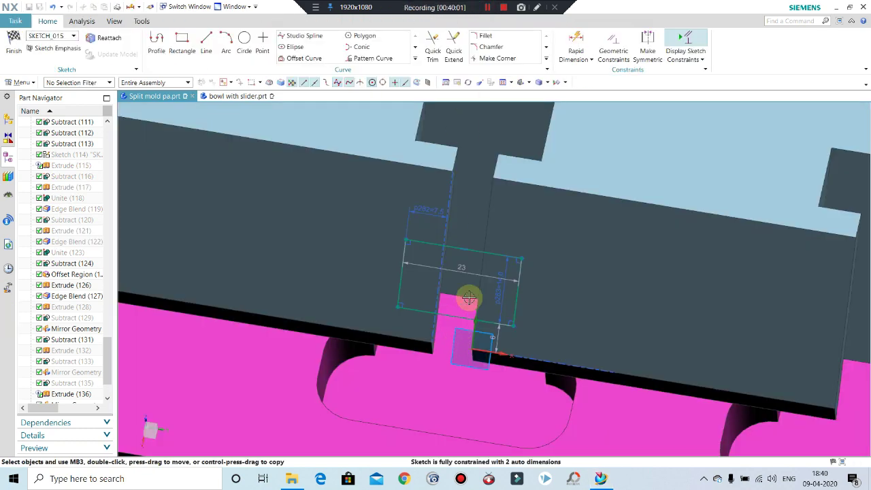
click(13, 42)
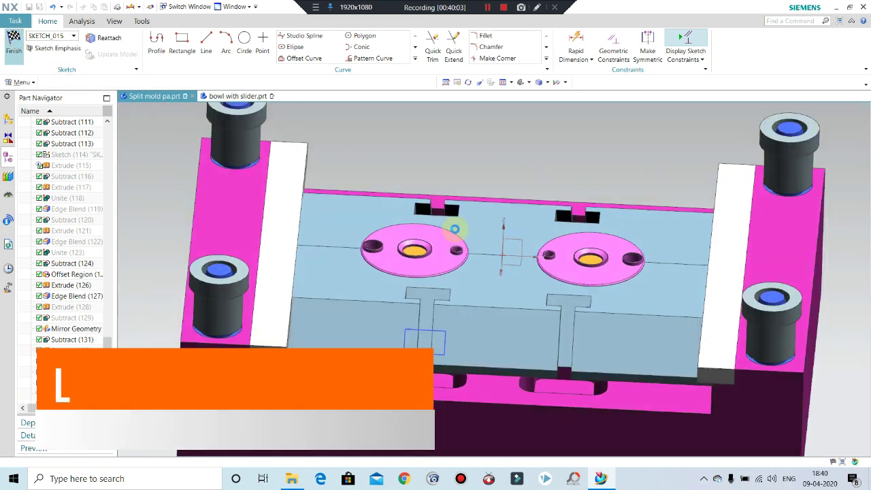
Start extruding the rectangle sketch with the Boolean set to None
key(x)
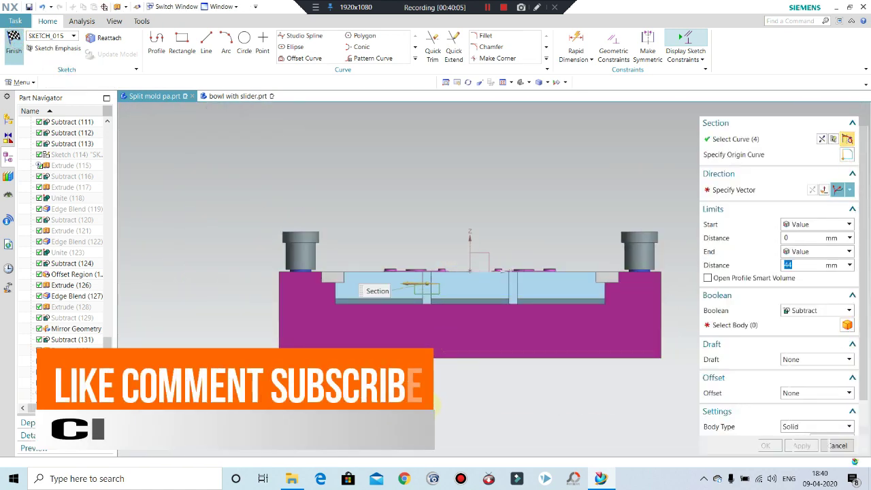
middle_drag(435, 407, 387, 306)
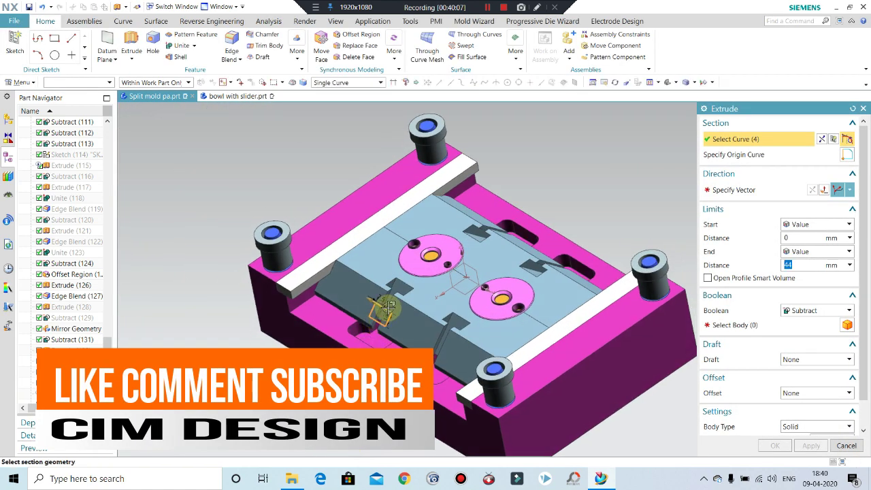
scroll(386, 306, up, 2)
click(810, 311)
click(794, 323)
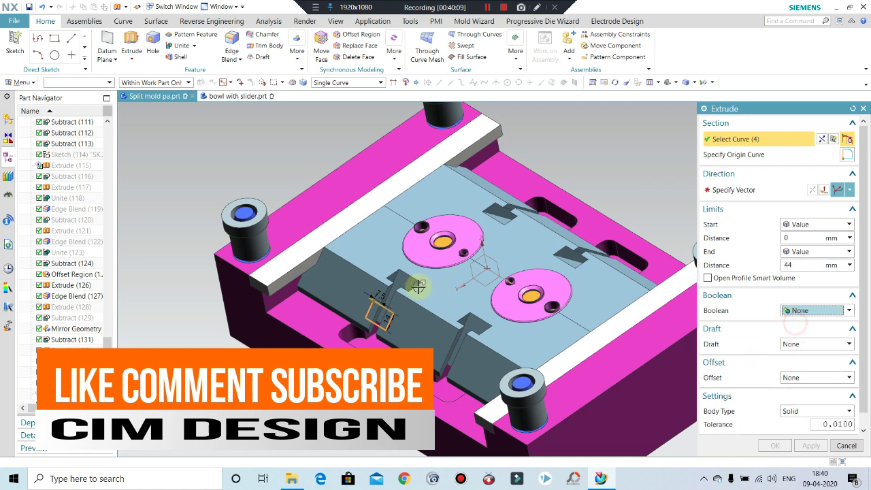
scroll(393, 320, up, 3)
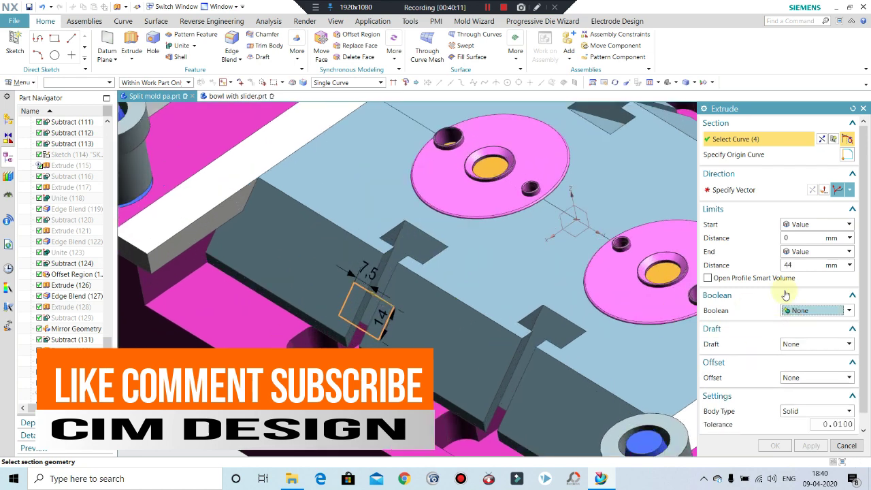
Try the Inferred Vector and another vector type for the extrusion direction
click(765, 184)
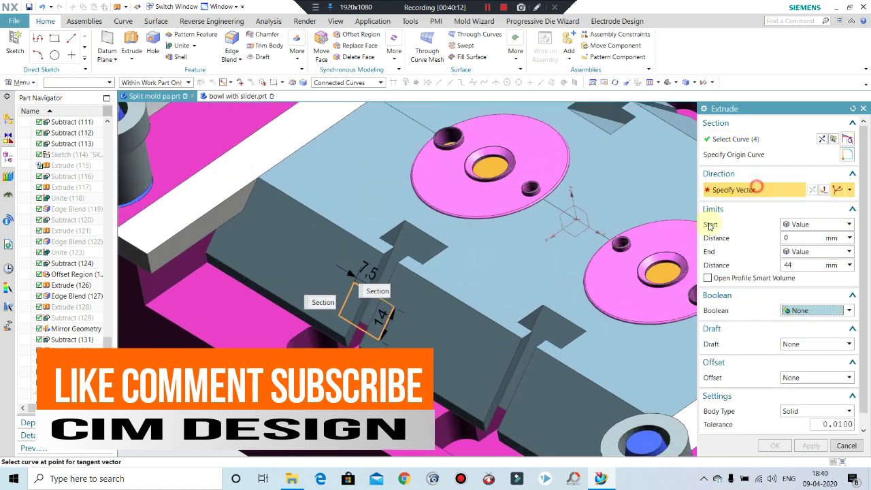
click(850, 191)
click(839, 204)
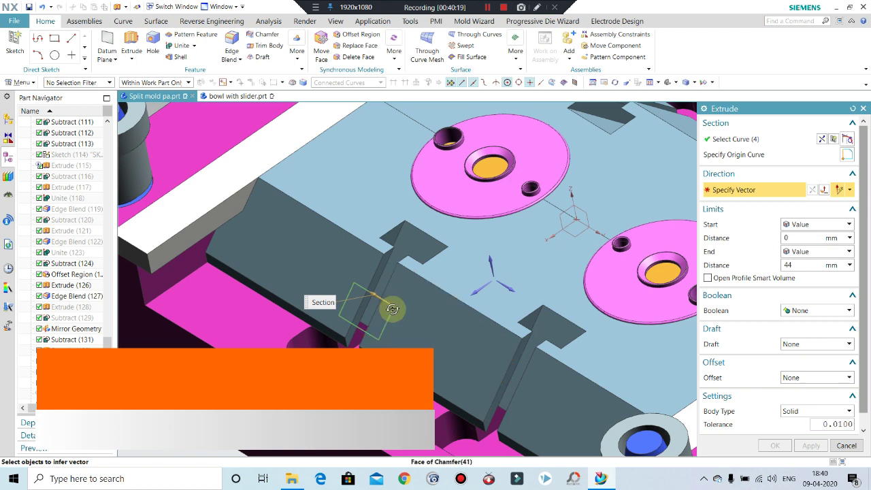
mouse_move(387, 311)
middle_down()
mouse_move(377, 308)
mouse_move(401, 306)
middle_up()
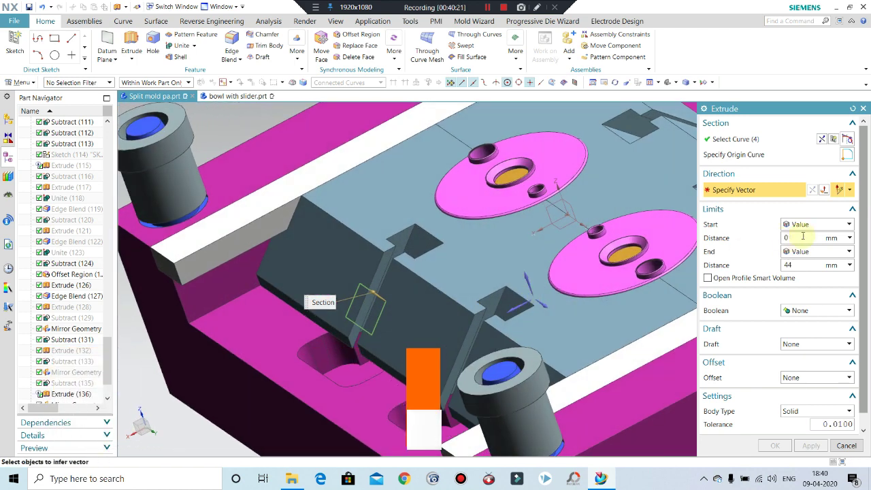
click(849, 189)
click(839, 239)
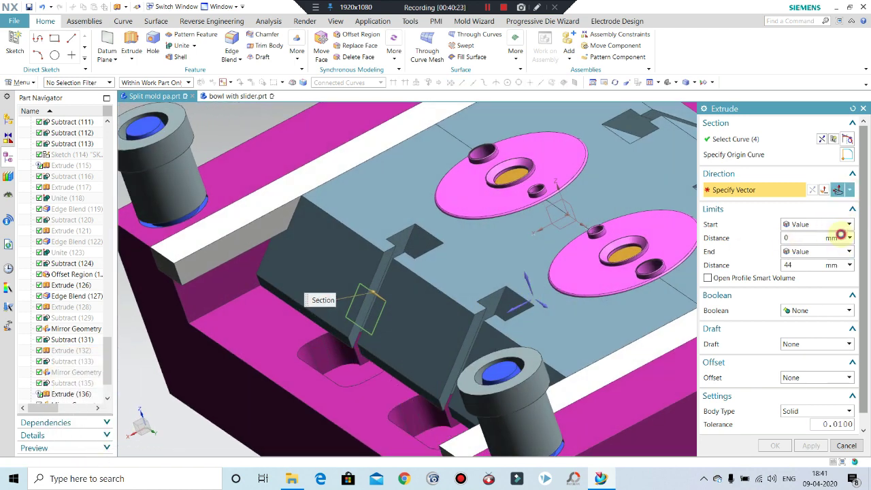
scroll(399, 312, up, 2)
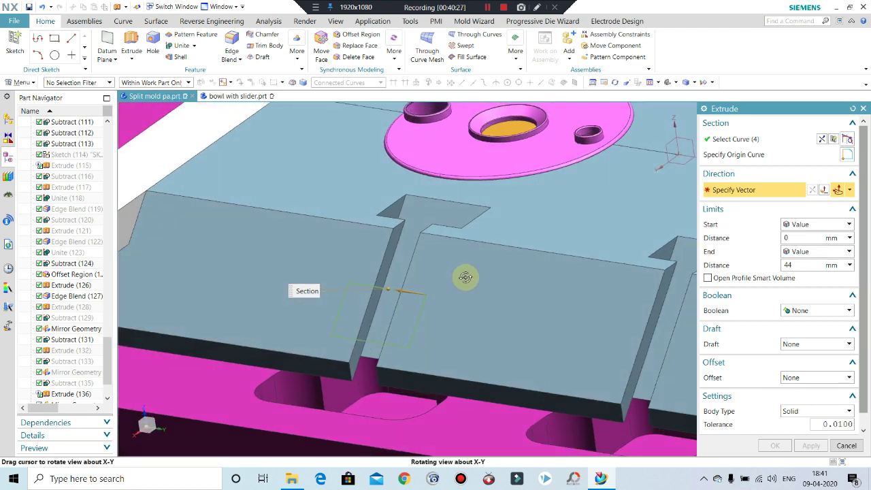
middle_drag(436, 277, 467, 278)
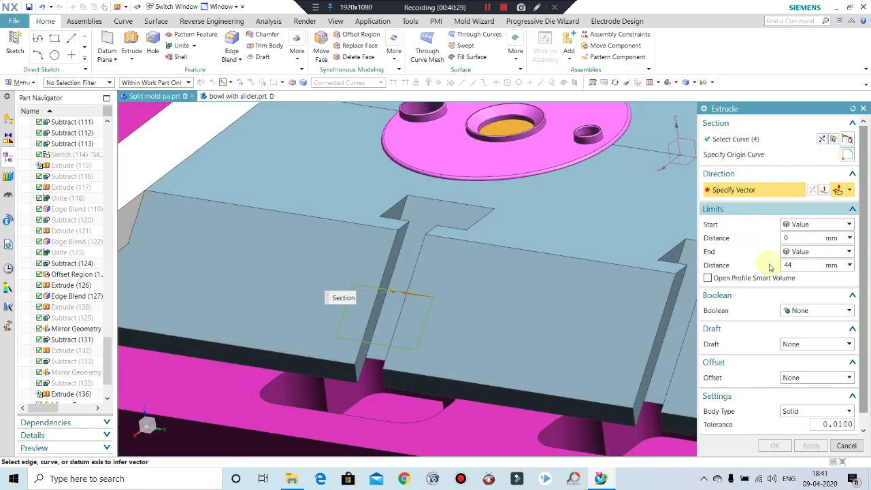
middle_drag(461, 319, 458, 326)
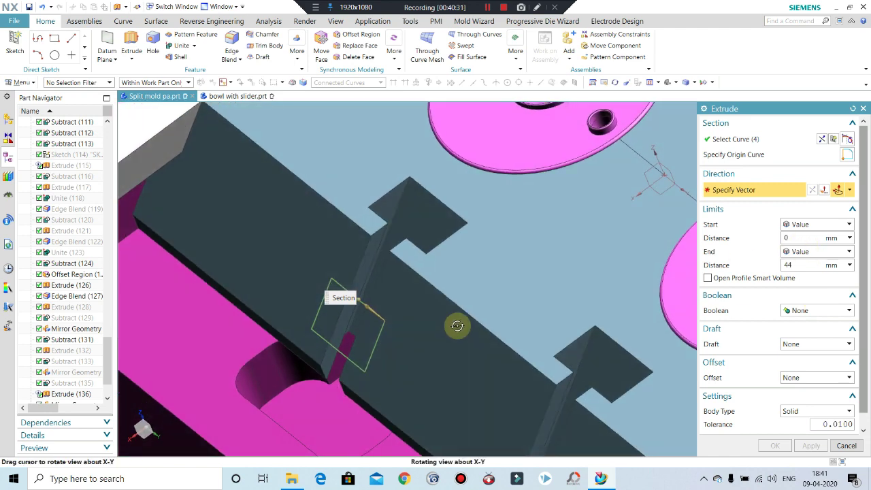
Switch the extrusion direction to Face Normal and inspect the slotted block
click(853, 192)
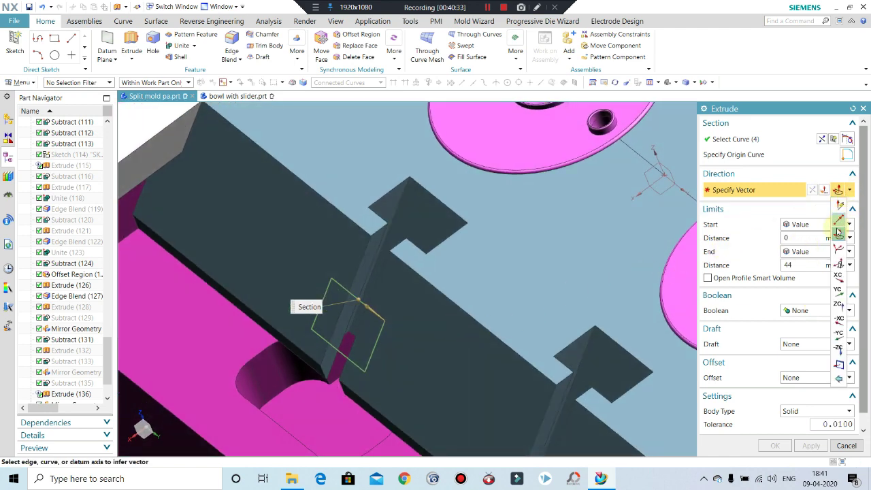
click(839, 265)
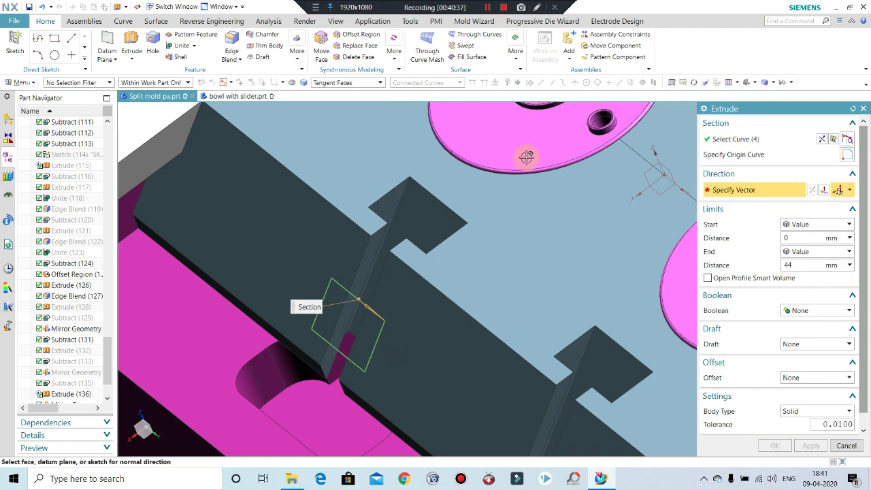
mouse_move(423, 270)
middle_down()
mouse_move(414, 303)
mouse_move(394, 273)
mouse_move(389, 278)
mouse_move(391, 271)
mouse_move(424, 287)
middle_up()
scroll(531, 334, down, 2)
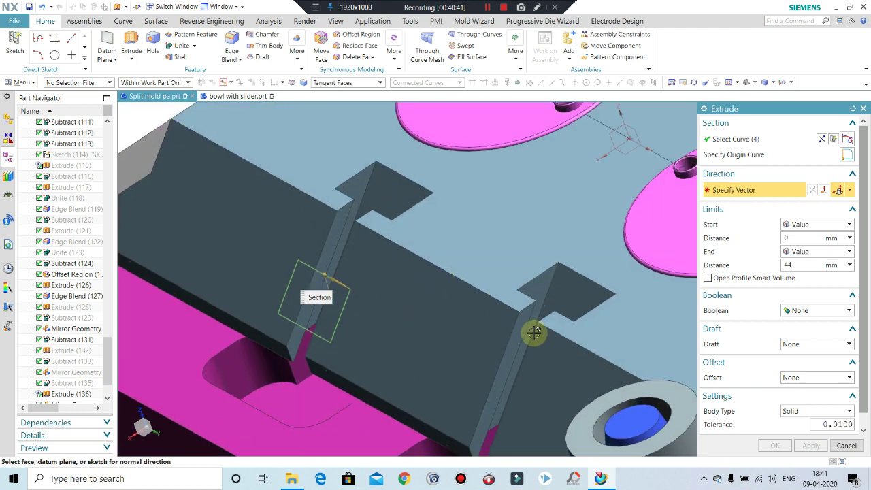
scroll(524, 315, down, 2)
scroll(441, 270, down, 2)
scroll(441, 270, up, 1)
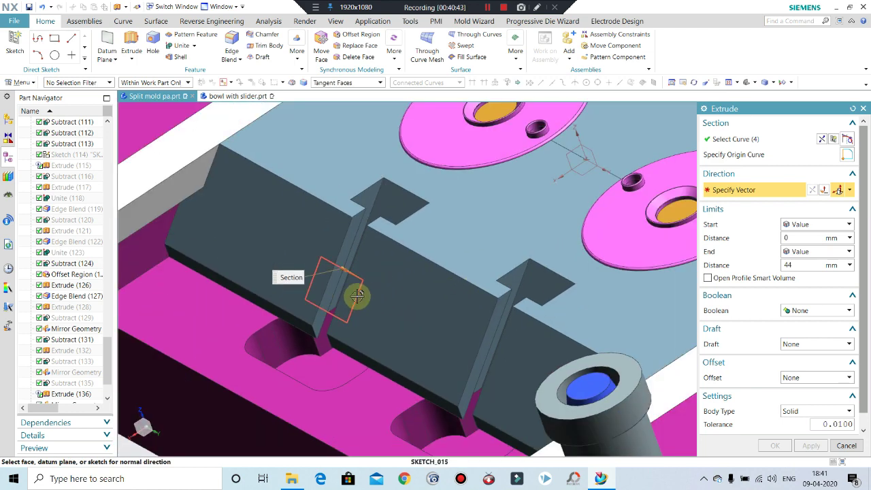
scroll(367, 300, up, 2)
scroll(368, 299, down, 1)
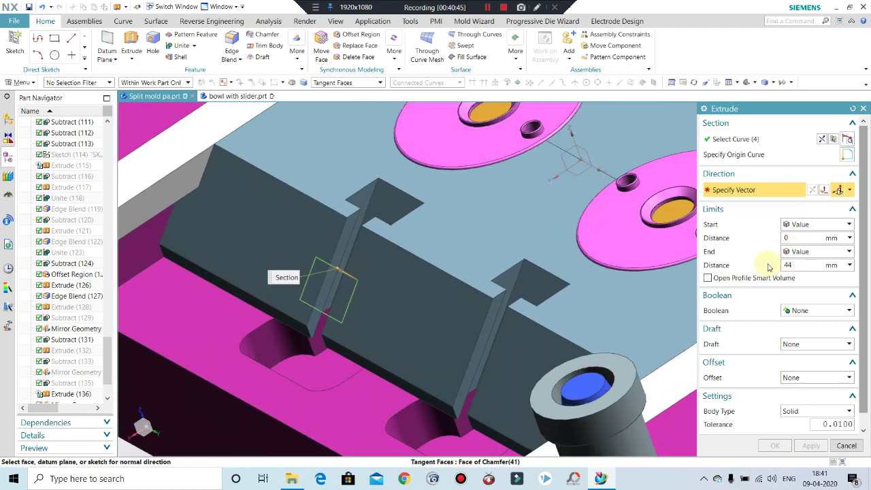
Cancel the extrusion and choose Yes to keep the rectangle sketch
click(863, 109)
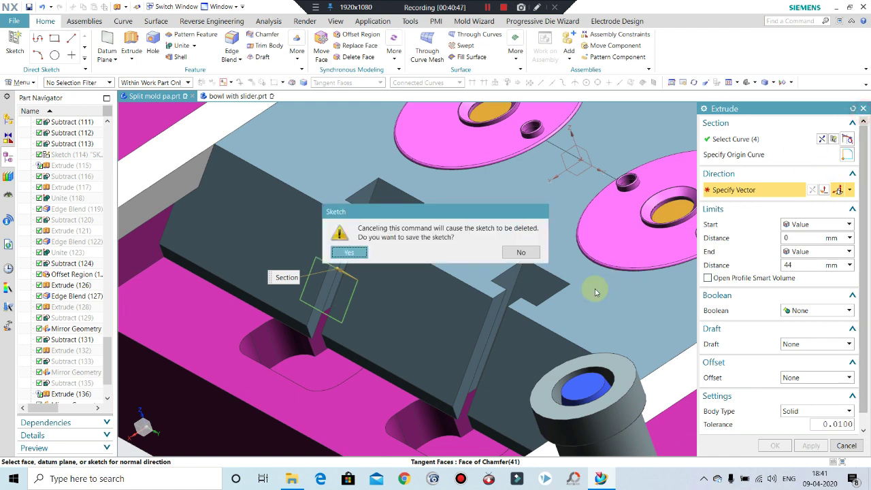
click(348, 253)
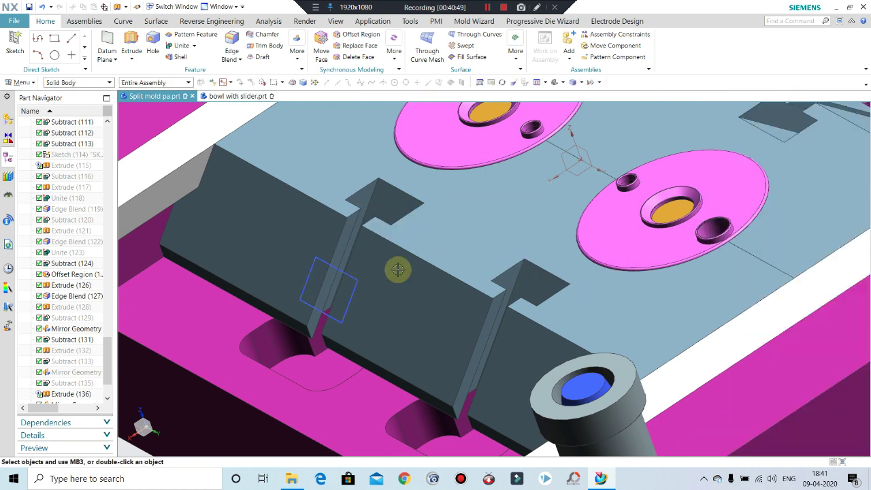
scroll(459, 270, down, 2)
mouse_move(459, 269)
middle_down()
mouse_move(467, 258)
mouse_move(481, 272)
middle_up()
scroll(398, 286, down, 1)
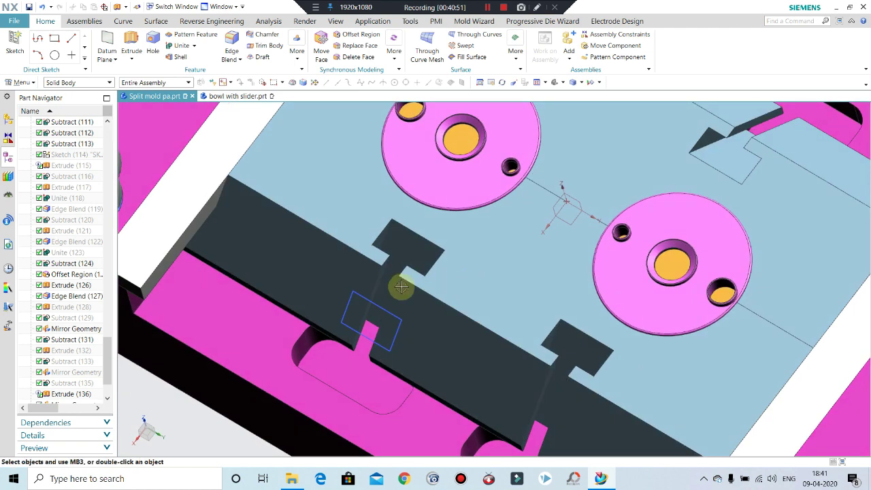
scroll(399, 286, down, 1)
scroll(398, 260, down, 1)
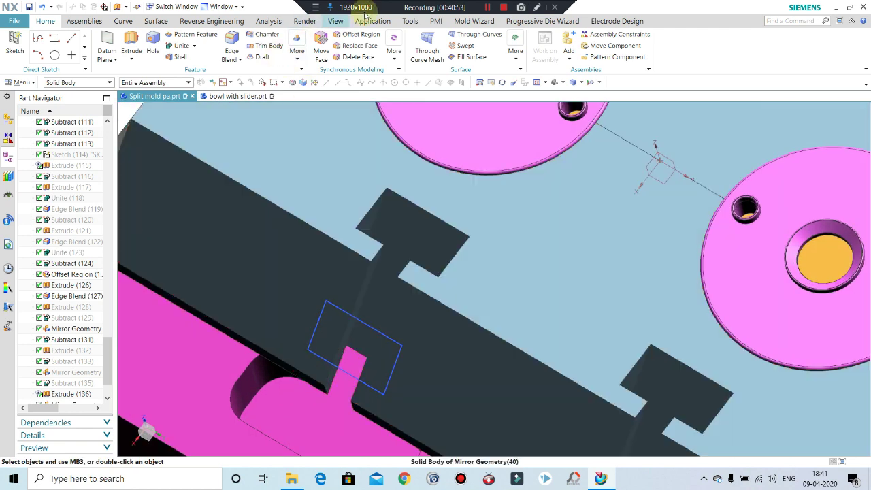
click(266, 21)
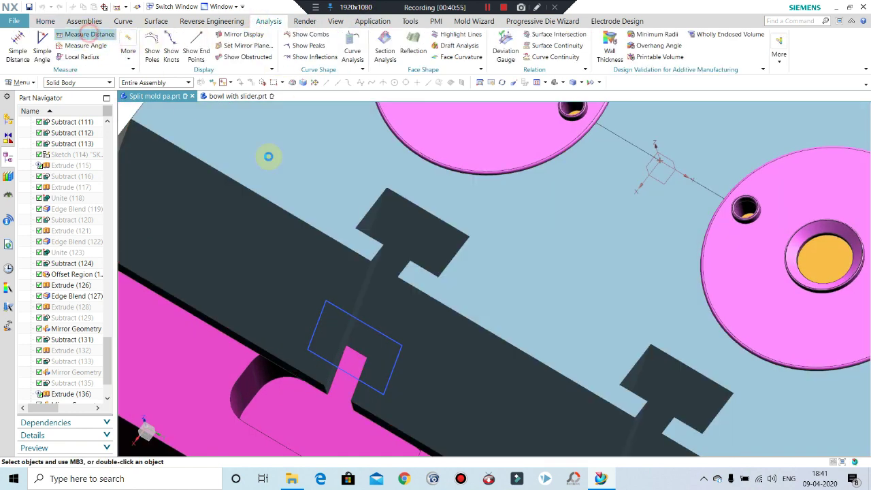
scroll(399, 288, down, 1)
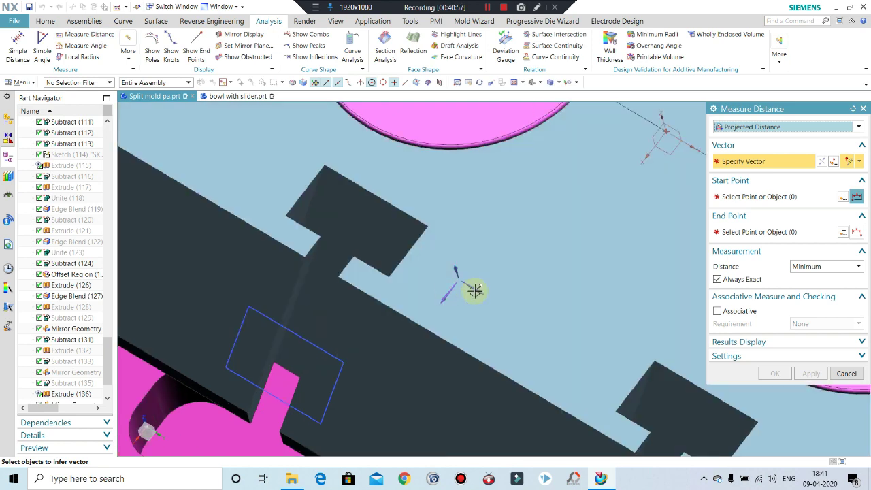
click(310, 266)
click(326, 285)
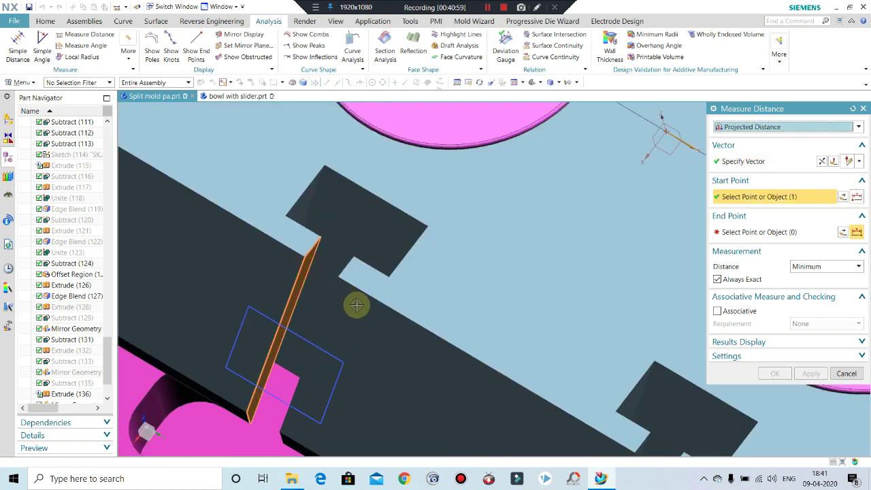
middle_drag(375, 313, 435, 342)
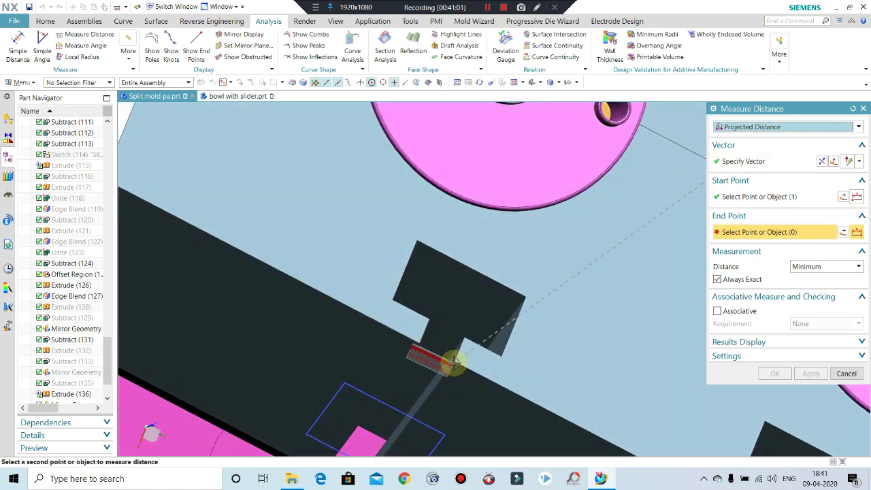
click(454, 361)
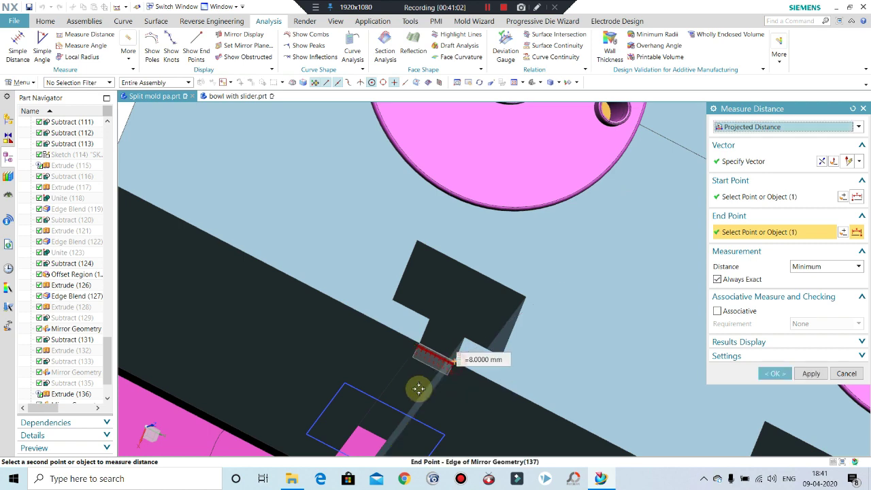
click(846, 374)
middle_drag(457, 315, 428, 305)
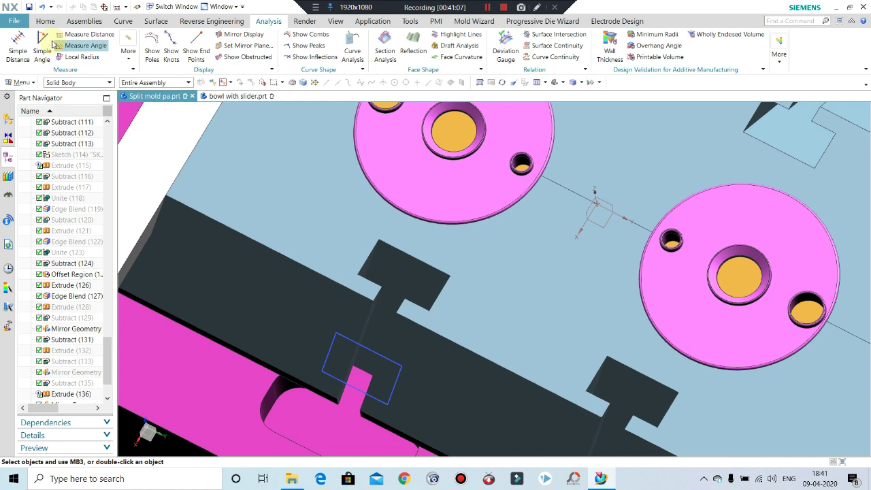
Begin an Offset Region by selecting the first T-slot chamfer faces
click(44, 21)
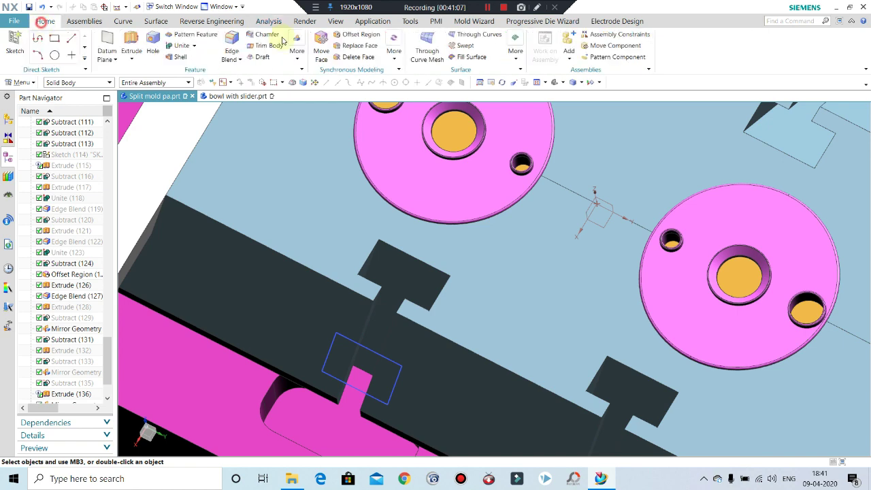
scroll(379, 305, up, 3)
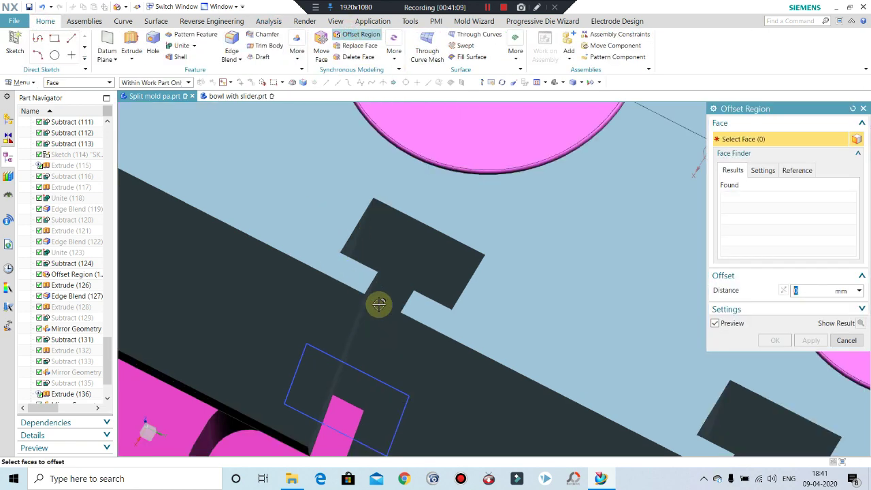
scroll(360, 288, up, 2)
click(468, 290)
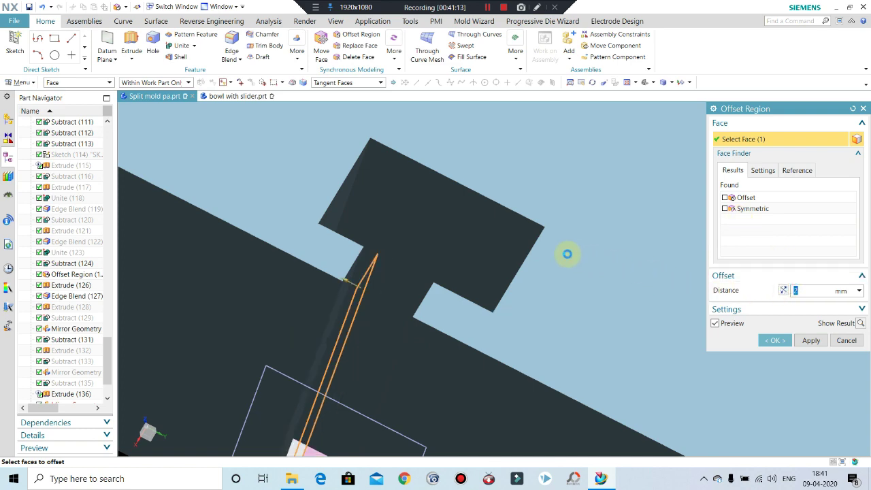
middle_drag(567, 252, 572, 266)
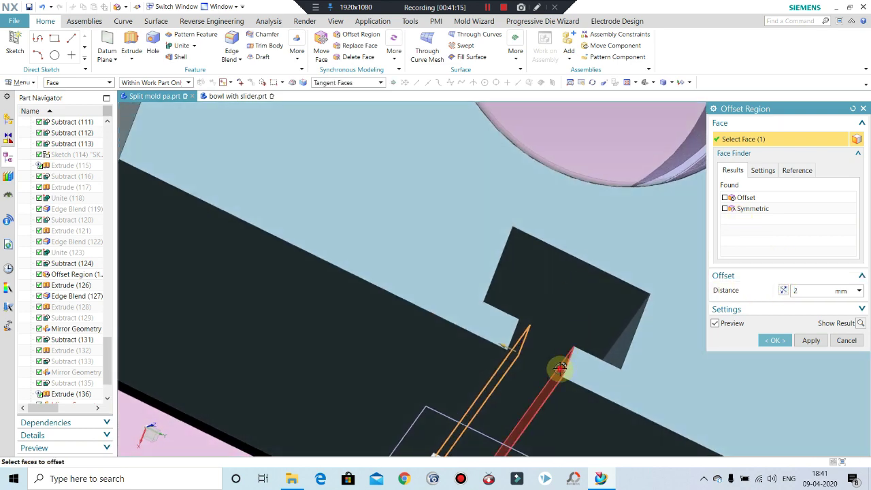
scroll(453, 272, down, 2)
scroll(583, 385, down, 3)
scroll(564, 346, up, 2)
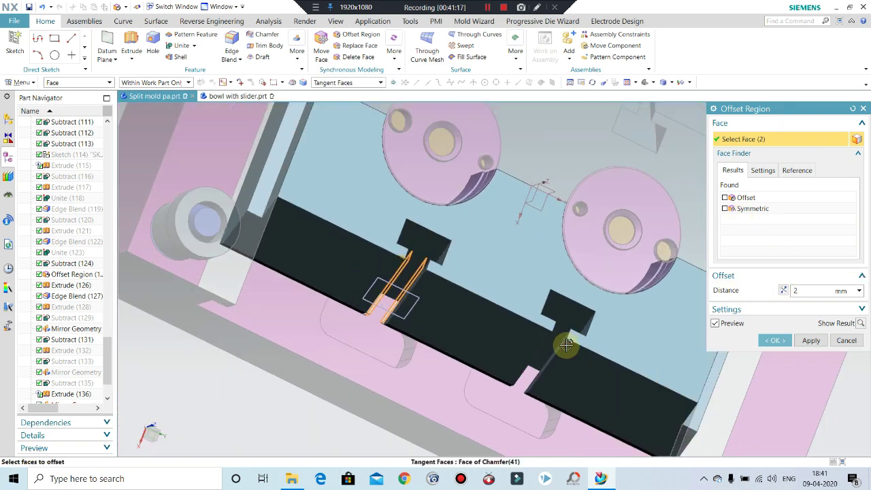
scroll(566, 340, up, 1)
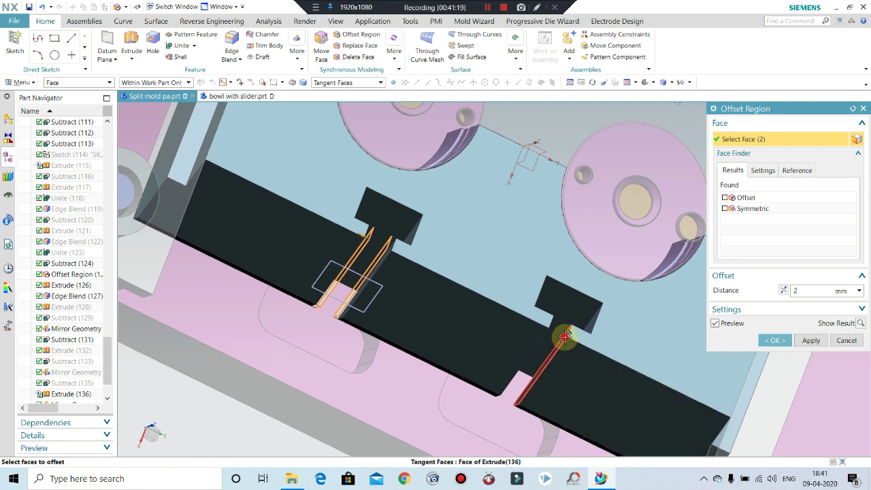
mouse_move(545, 357)
middle_down()
mouse_move(510, 342)
mouse_move(487, 308)
middle_up()
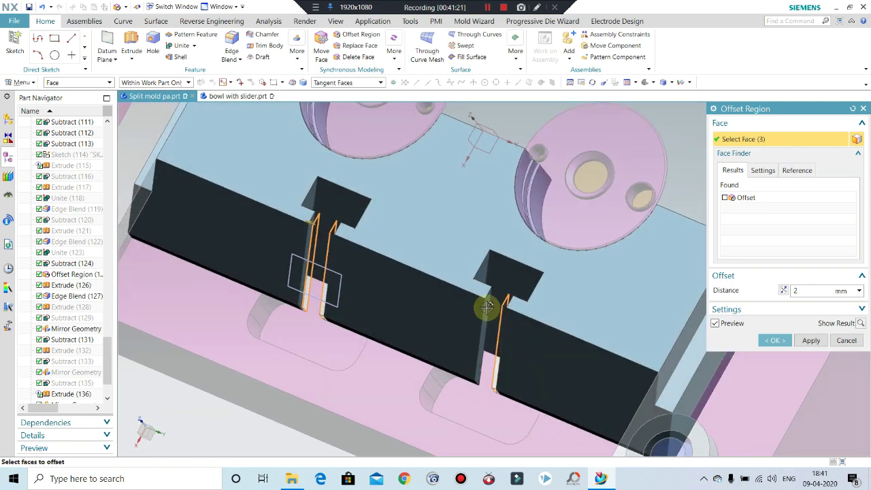
click(488, 304)
Add the remaining chamfer faces, apply the 2 mm offset, and check the slots
scroll(504, 272, down, 4)
scroll(514, 243, down, 2)
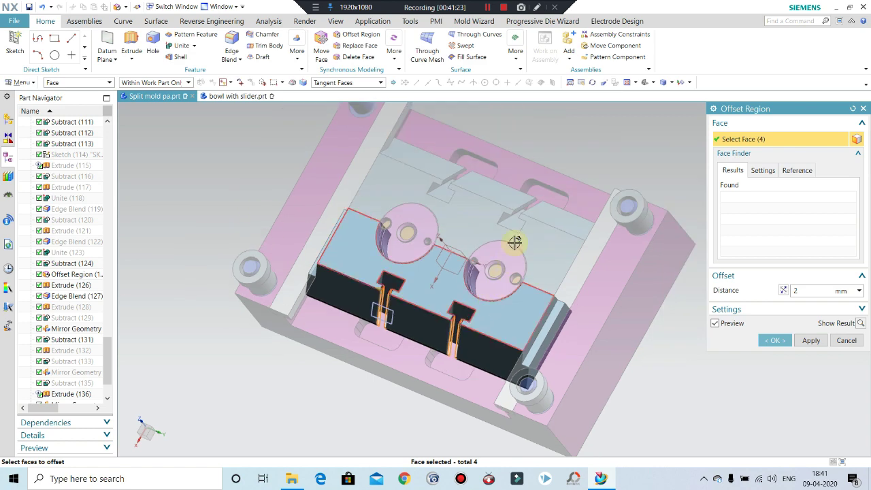
scroll(463, 191, up, 2)
scroll(416, 165, up, 2)
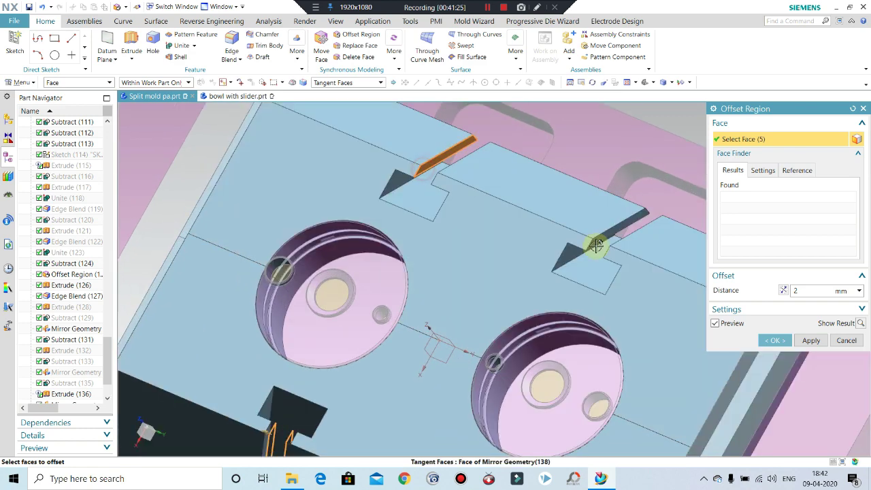
click(600, 241)
mouse_move(544, 260)
middle_down()
mouse_move(562, 270)
mouse_move(600, 266)
mouse_move(606, 247)
middle_up()
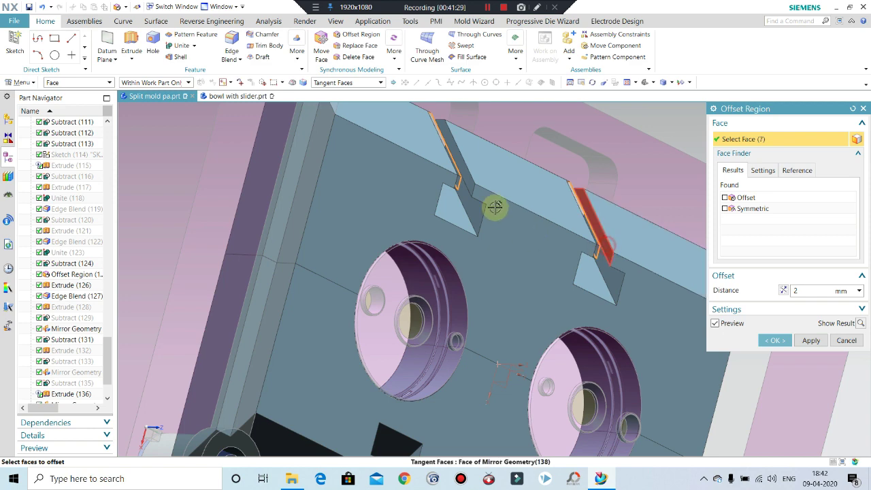
click(476, 196)
middle_click(513, 235)
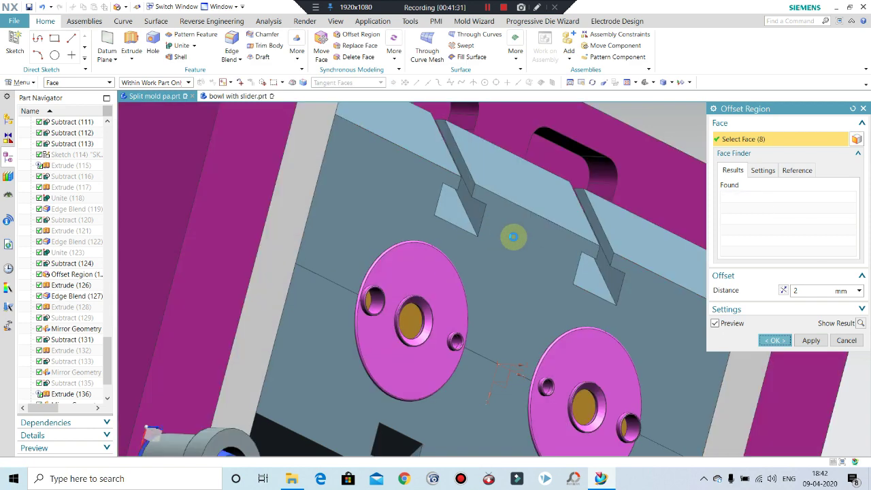
scroll(516, 241, down, 3)
middle_drag(516, 241, 504, 268)
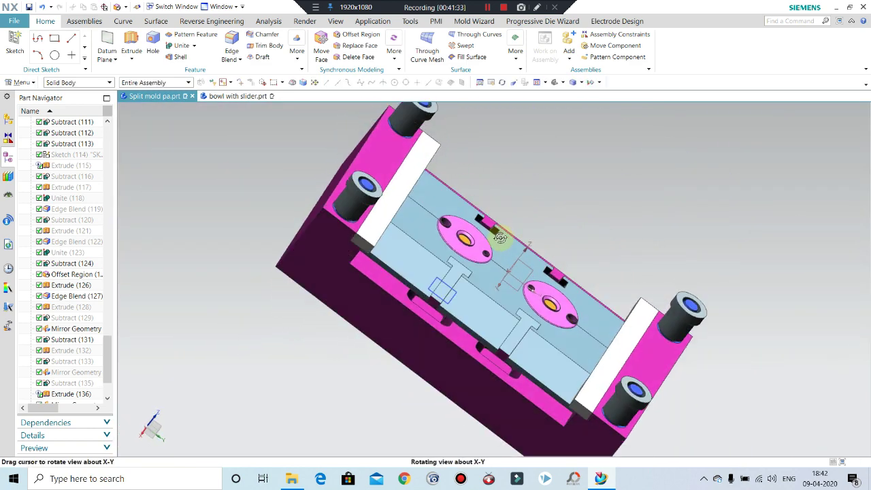
scroll(476, 331, up, 2)
mouse_move(477, 331)
middle_down()
mouse_move(429, 356)
mouse_move(293, 149)
middle_up()
scroll(469, 340, up, 2)
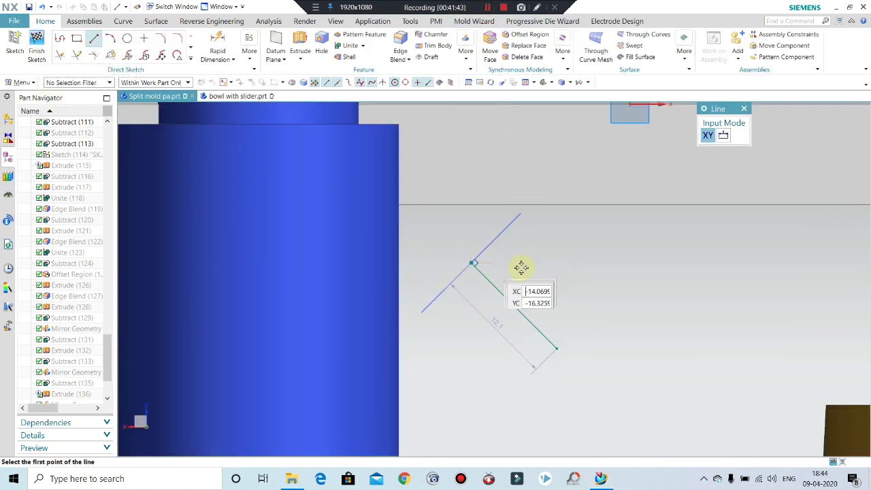
Finish the rectangle sketch beside the guide bushing and zoom in on it
click(39, 41)
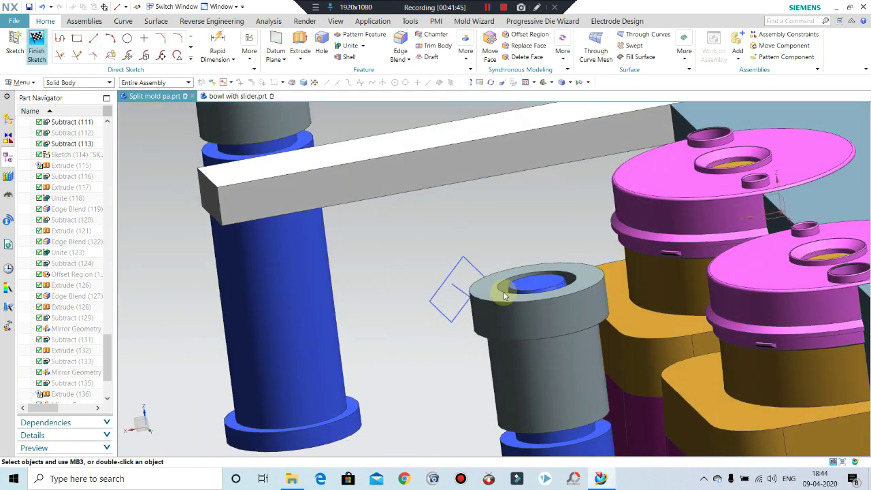
scroll(457, 281, up, 5)
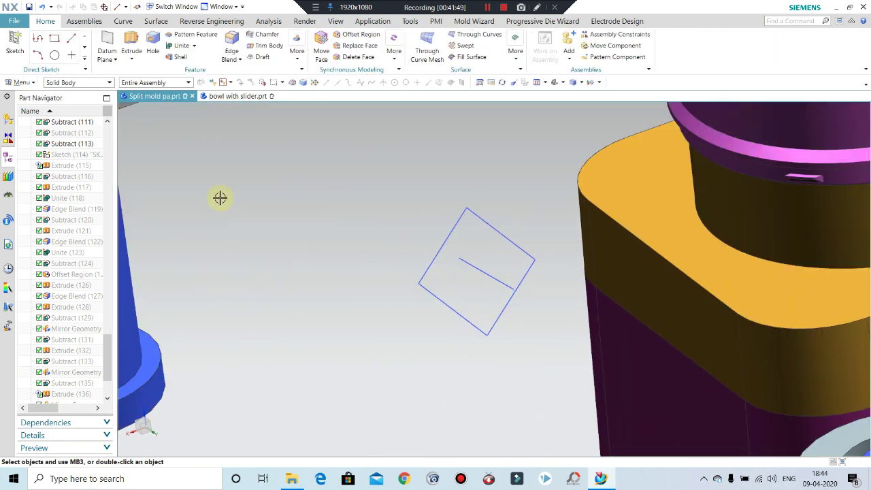
key(ctrl+b)
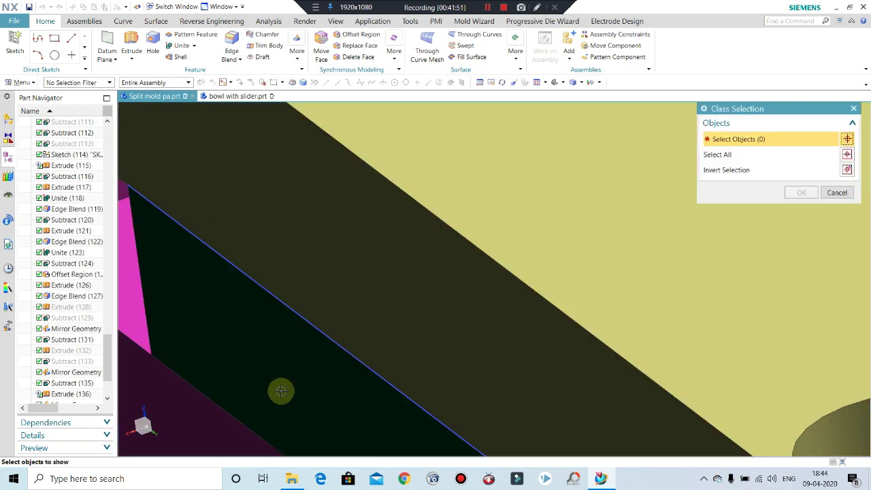
Show two of the hidden bodies again
click(288, 365)
middle_click(411, 269)
scroll(464, 248, down, 3)
scroll(465, 248, down, 2)
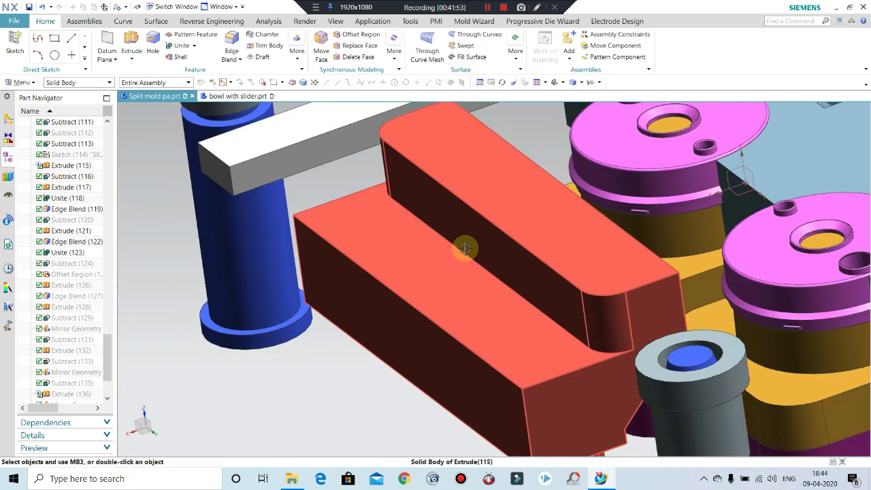
key(ctrl+b)
click(317, 356)
middle_click(369, 298)
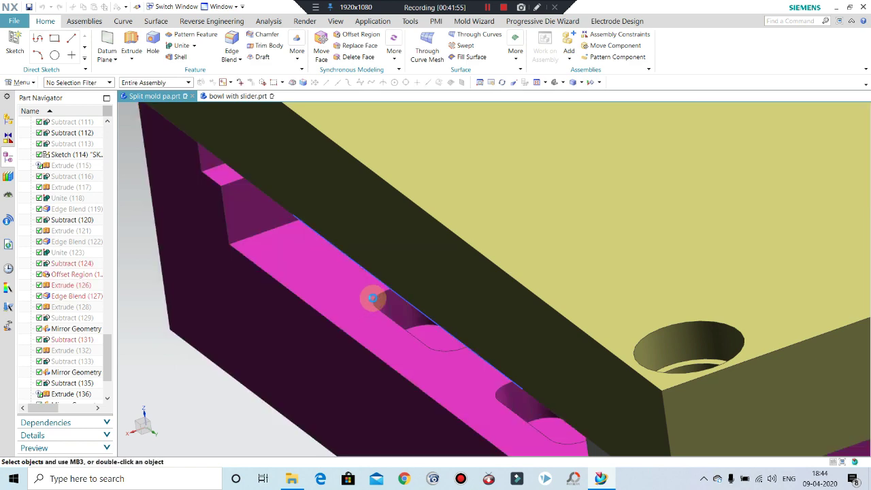
scroll(397, 283, down, 3)
Hide the green bodies to expose the slot pockets
middle_drag(396, 283, 389, 281)
click(443, 238)
key(ctrl+b)
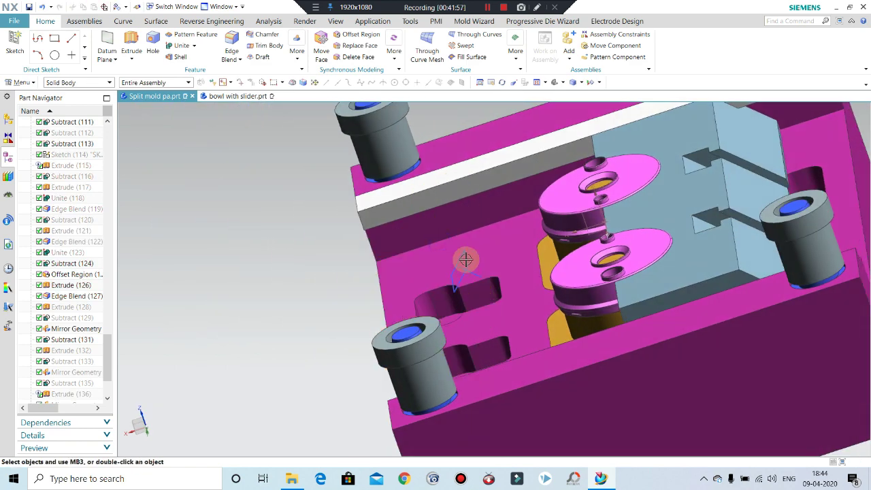
mouse_move(467, 258)
middle_down()
mouse_move(485, 275)
mouse_move(390, 208)
middle_up()
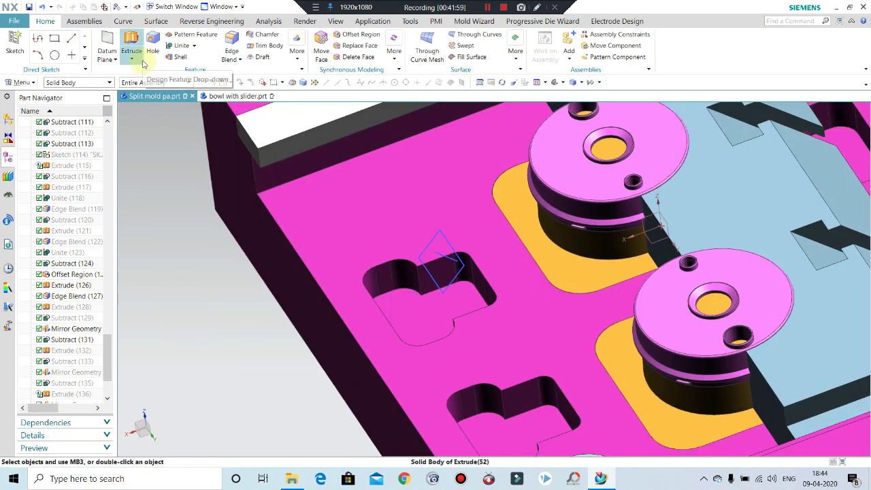
Show the light-blue slotted plate again with Ctrl+Shift+K
key(ctrl+shift+b)
key(ctrl+shift+k)
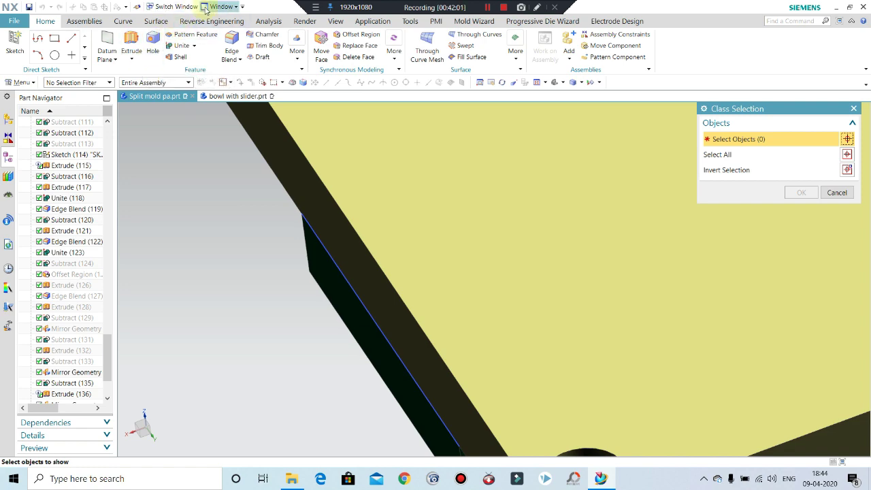
mouse_move(233, 218)
middle_down()
mouse_move(254, 185)
mouse_move(656, 299)
middle_up()
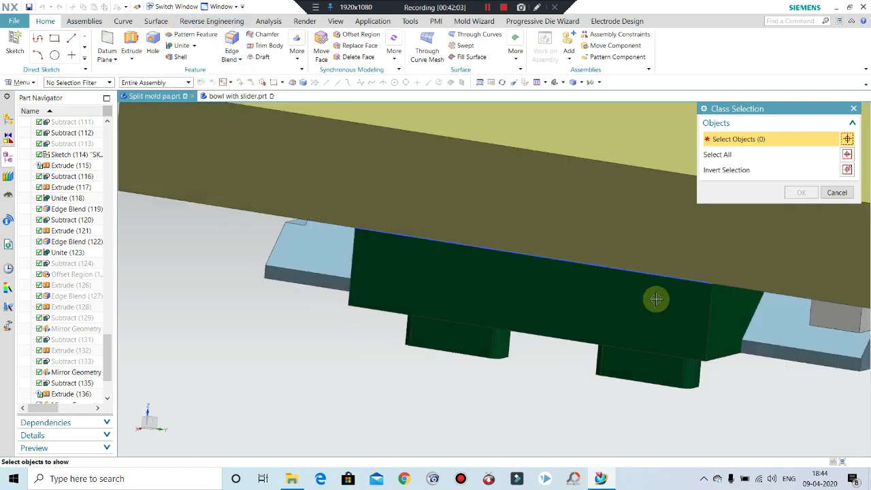
click(817, 331)
middle_click(719, 369)
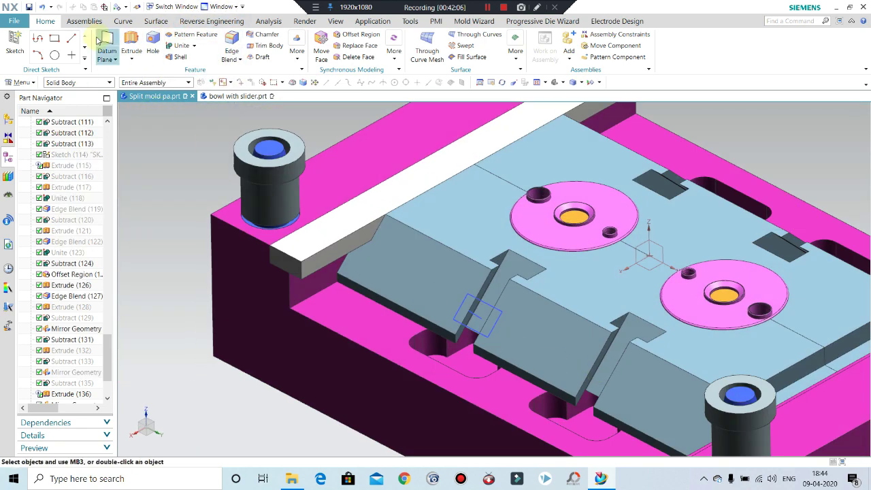
scroll(472, 308, up, 3)
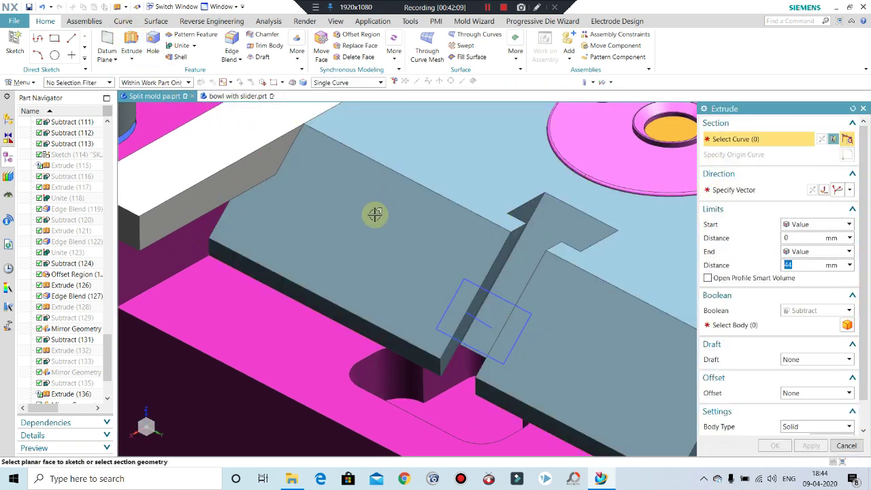
Extrude the connected rectangle sketch 25 mm along its line as a separate body
click(364, 82)
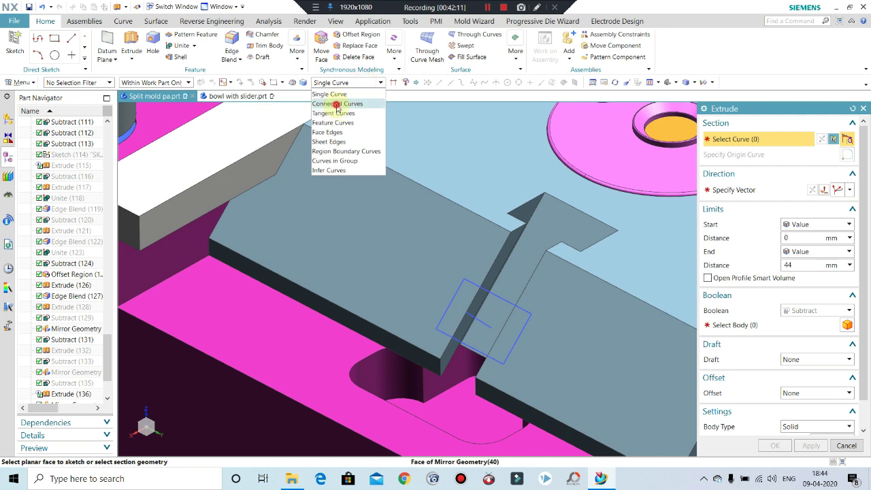
click(338, 104)
click(490, 292)
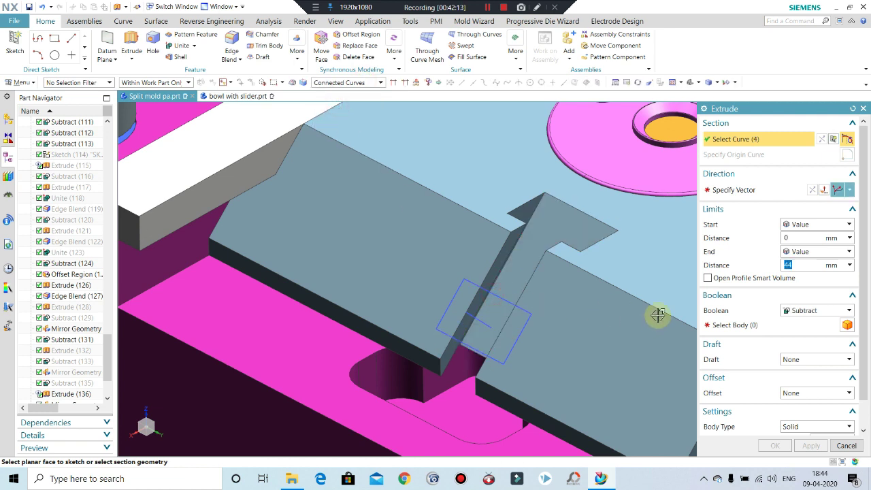
click(741, 190)
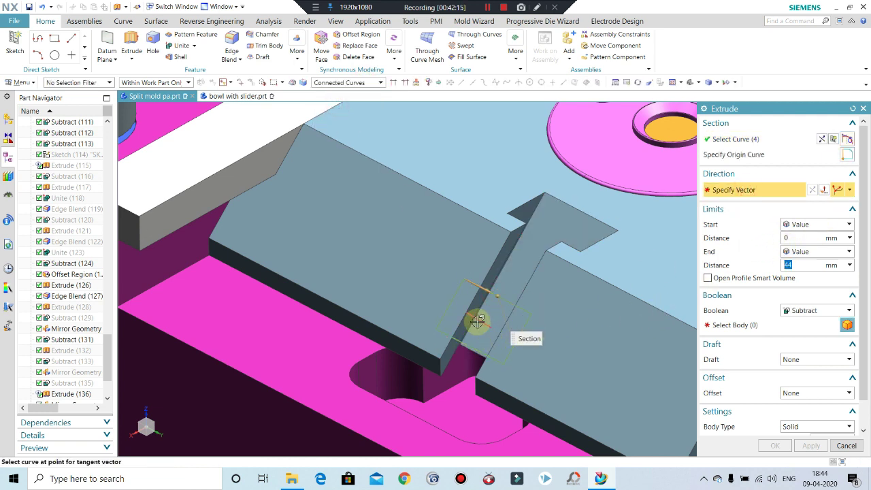
click(477, 322)
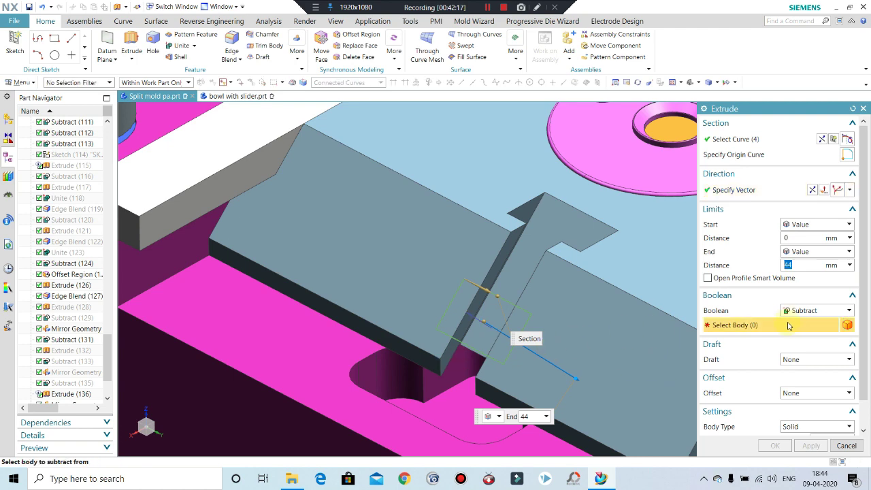
click(813, 310)
click(796, 320)
mouse_move(454, 315)
middle_down()
mouse_move(409, 347)
mouse_move(529, 298)
mouse_move(658, 269)
middle_up()
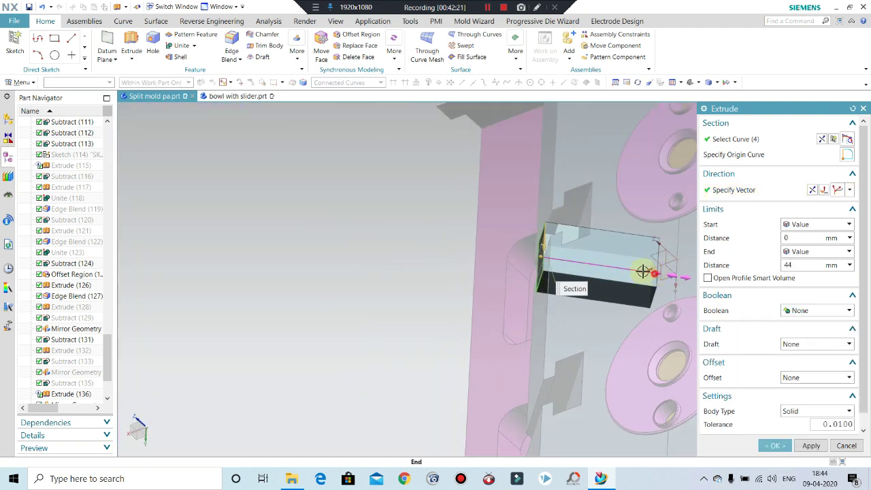
mouse_move(643, 272)
mouse_down()
mouse_move(602, 268)
mouse_move(618, 282)
mouse_up()
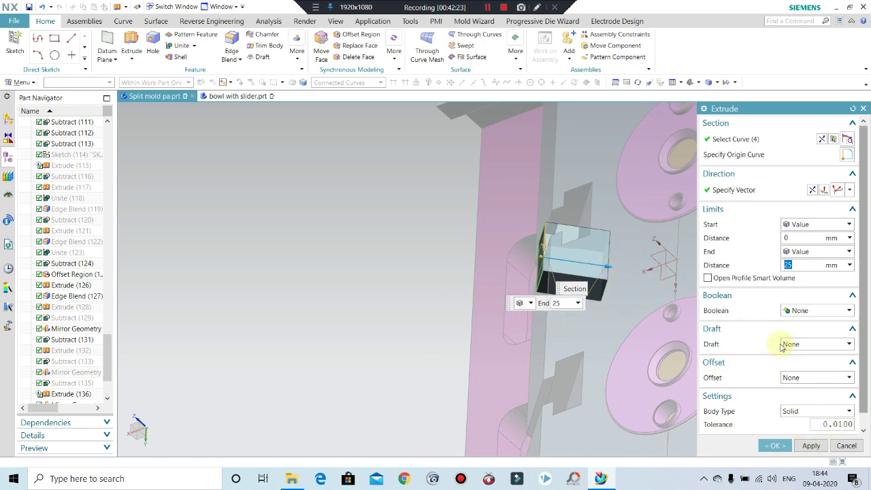
click(777, 445)
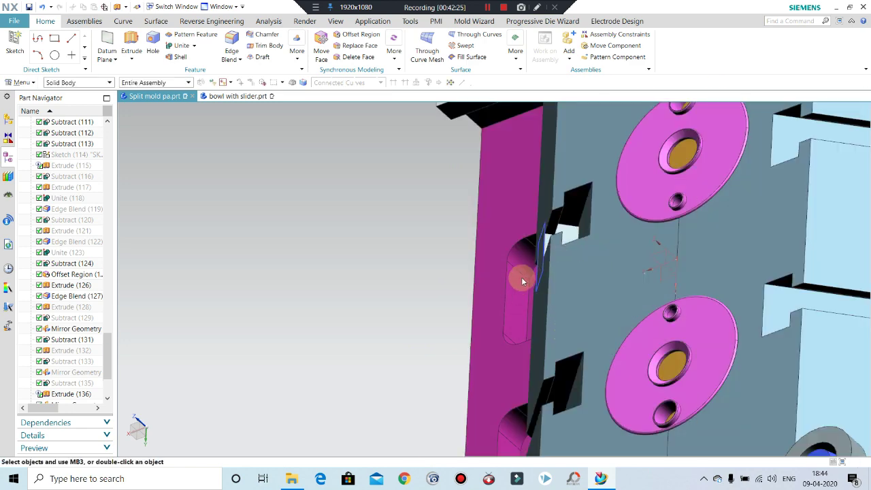
mouse_move(521, 278)
middle_down()
mouse_move(567, 278)
mouse_move(534, 312)
middle_up()
scroll(535, 312, up, 2)
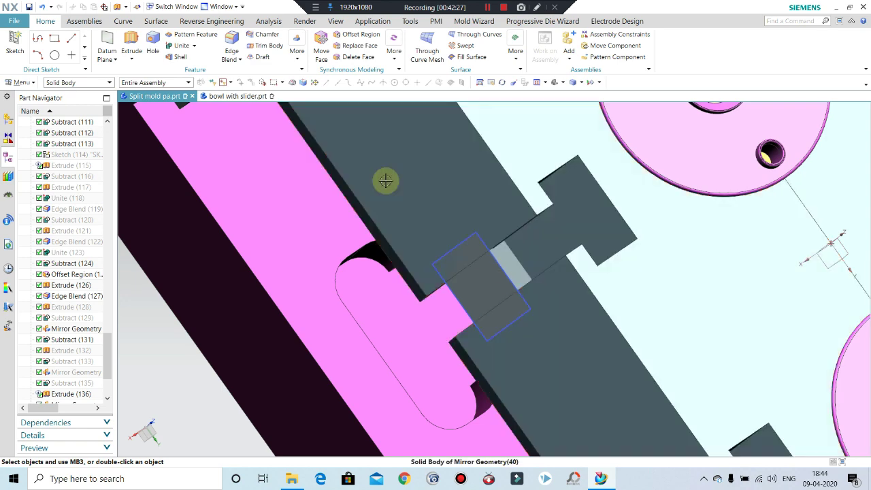
Subtract the small block from the slider, then delete that wrong Subtract (145)
click(189, 69)
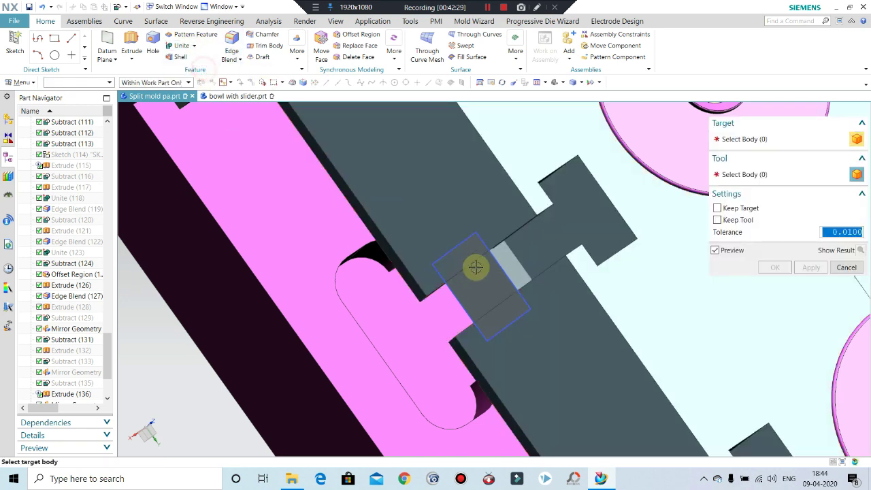
click(509, 311)
click(507, 311)
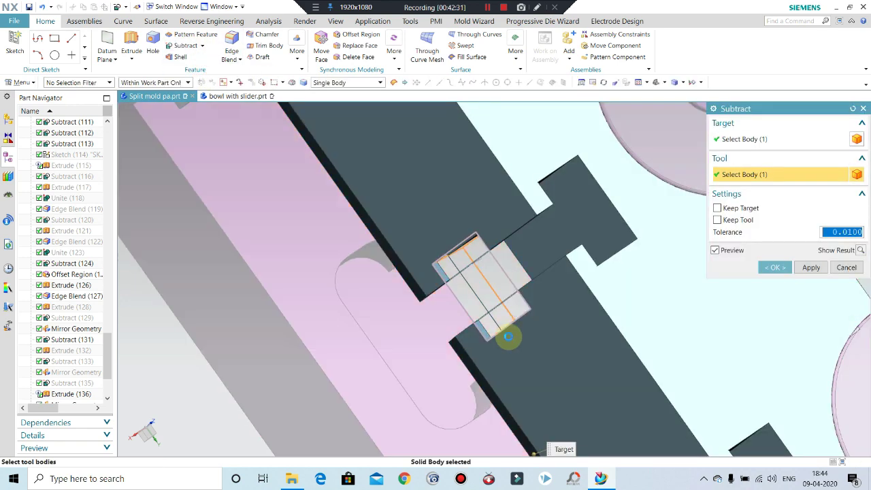
middle_click(502, 313)
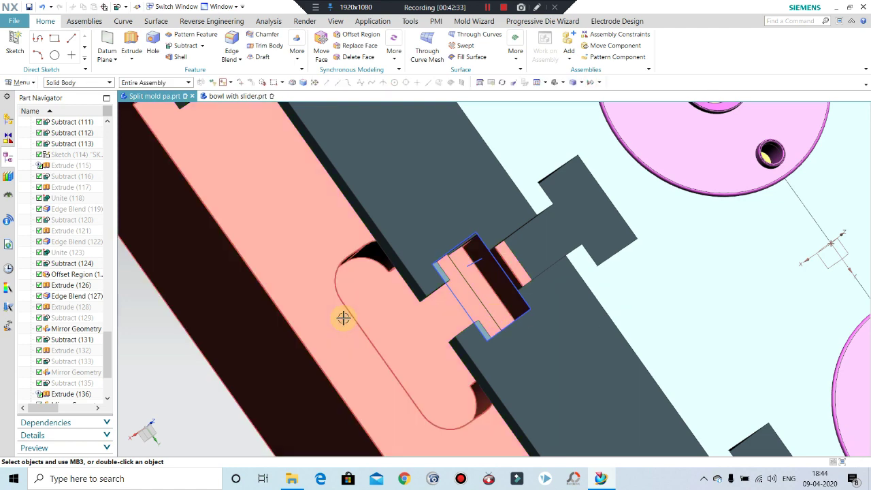
right_click(67, 396)
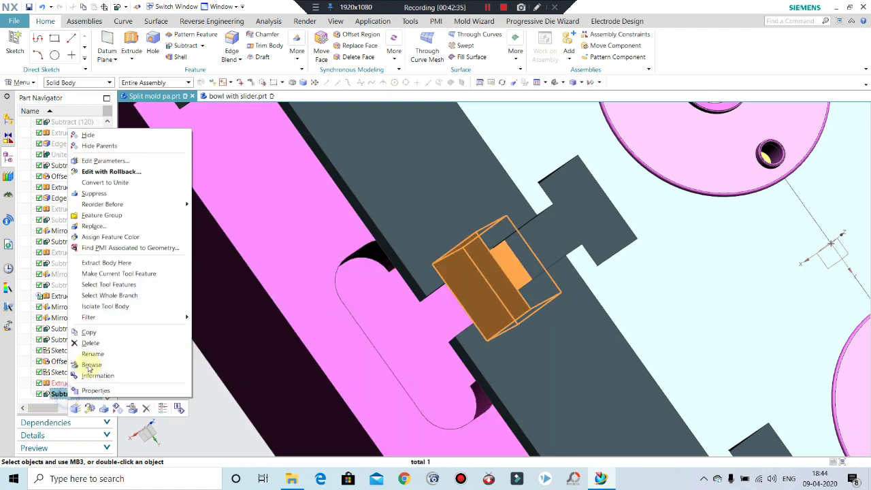
click(87, 363)
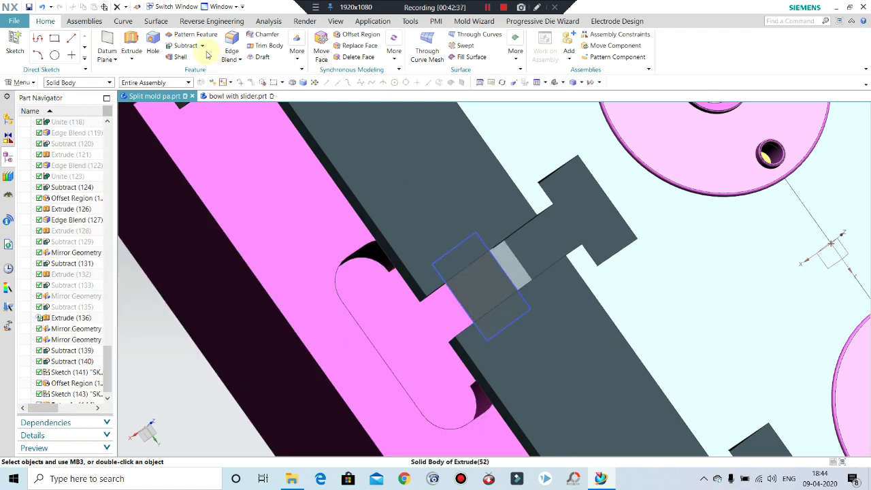
Subtract the slider body from the small block as target, creating Subtract (146)
click(185, 46)
click(473, 292)
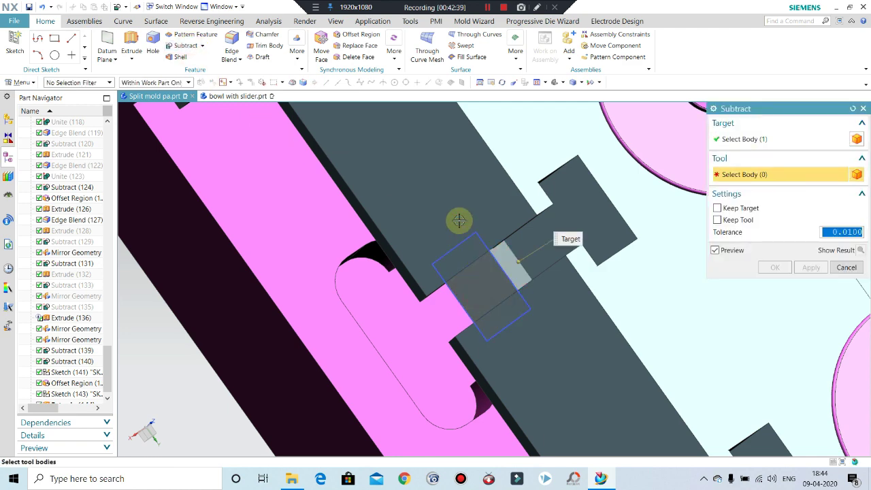
click(459, 219)
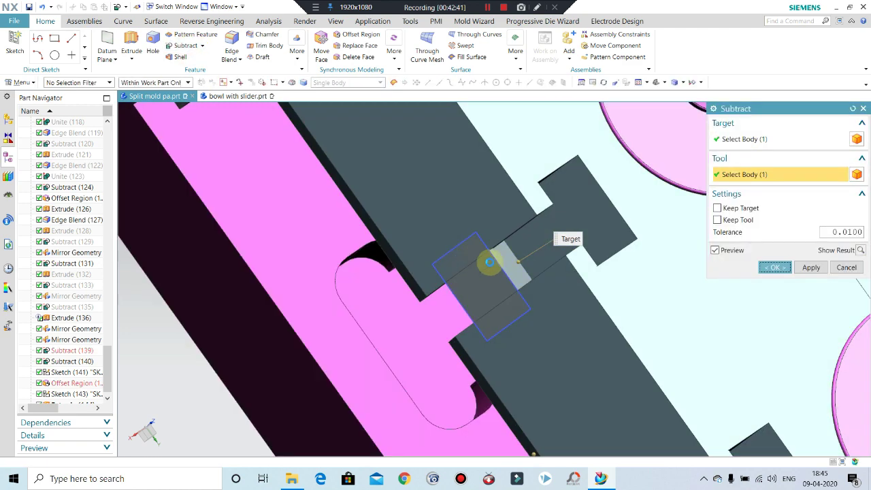
middle_click(474, 272)
middle_drag(474, 272, 440, 282)
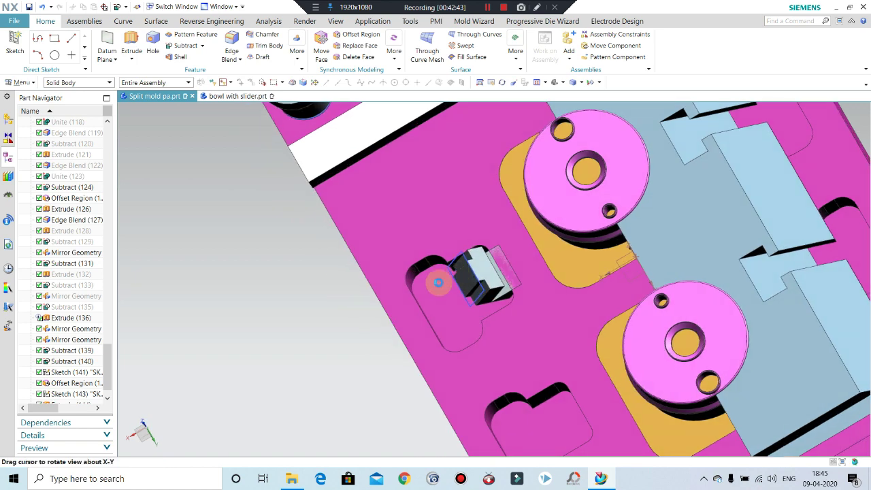
middle_drag(417, 314, 205, 401)
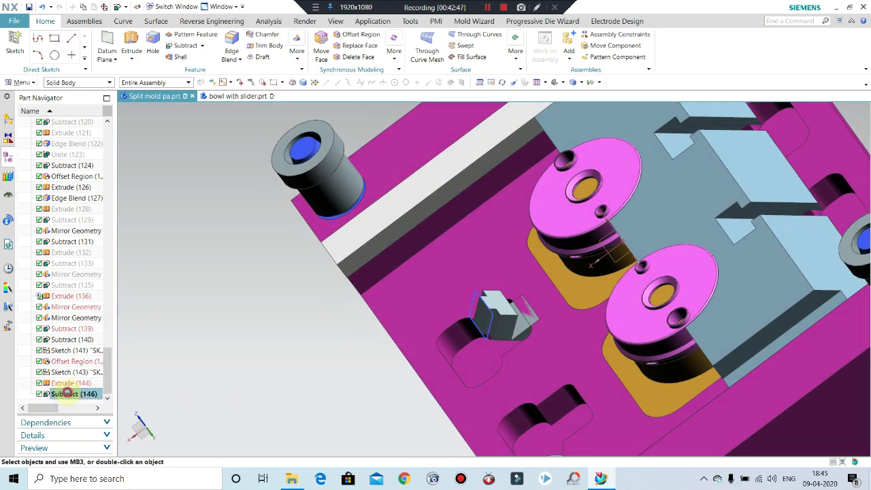
Edit Subtract (146) to turn on Keep Tool so the slider body stays
double_click(68, 393)
click(717, 219)
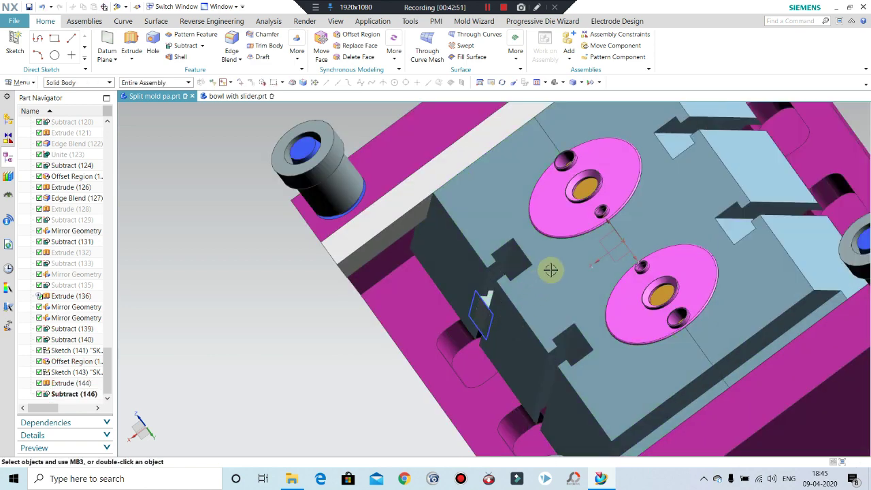
middle_drag(558, 287, 535, 354)
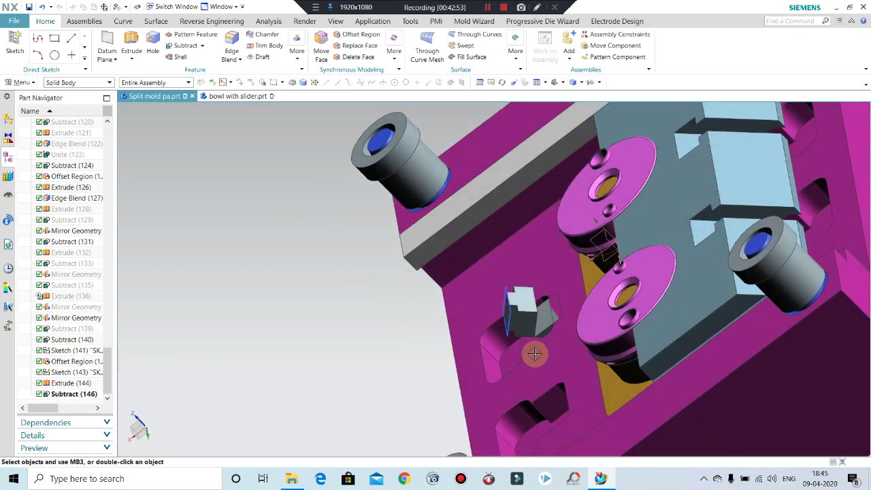
scroll(535, 353, up, 2)
scroll(544, 319, up, 3)
middle_drag(518, 345, 536, 330)
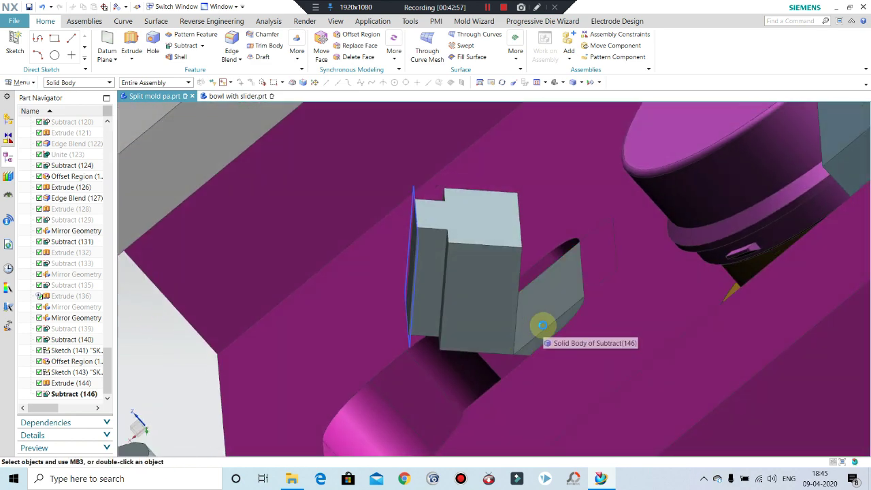
Move the leftover body and SKETCH_015 to layer 100
key(ctrl+j)
click(575, 301)
click(808, 194)
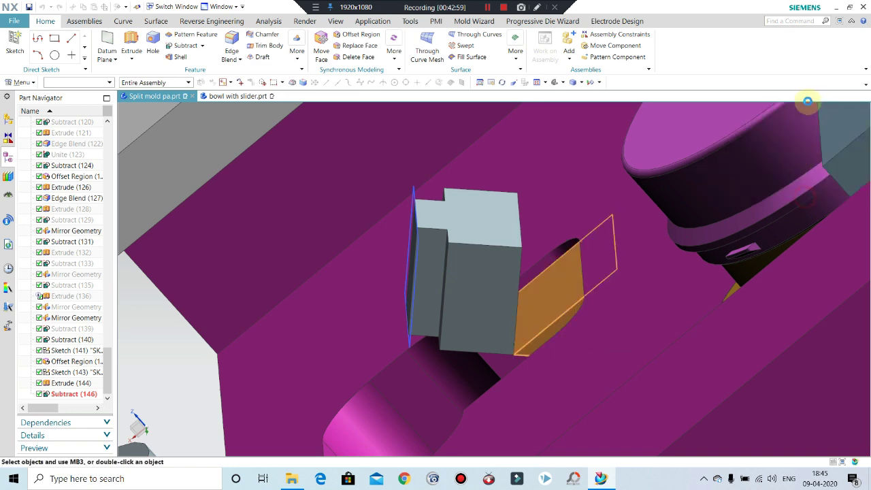
text(100)
key(Return)
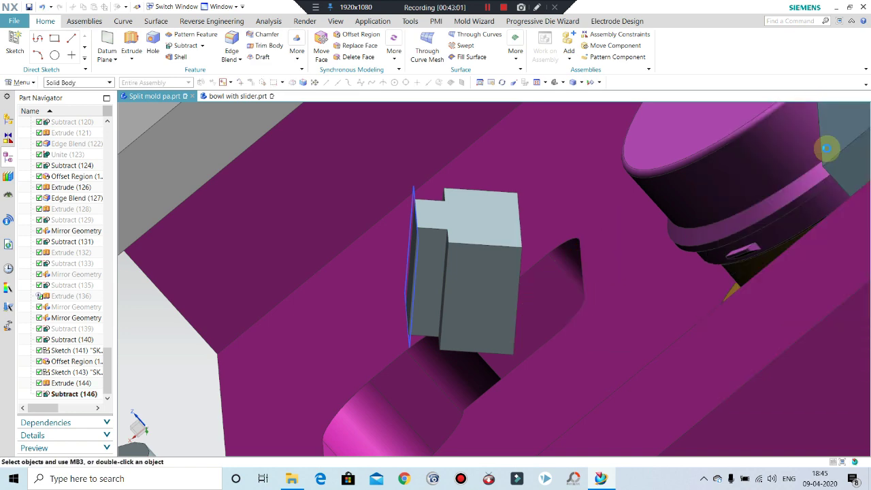
mouse_move(771, 176)
middle_down()
mouse_move(550, 220)
mouse_move(564, 216)
middle_up()
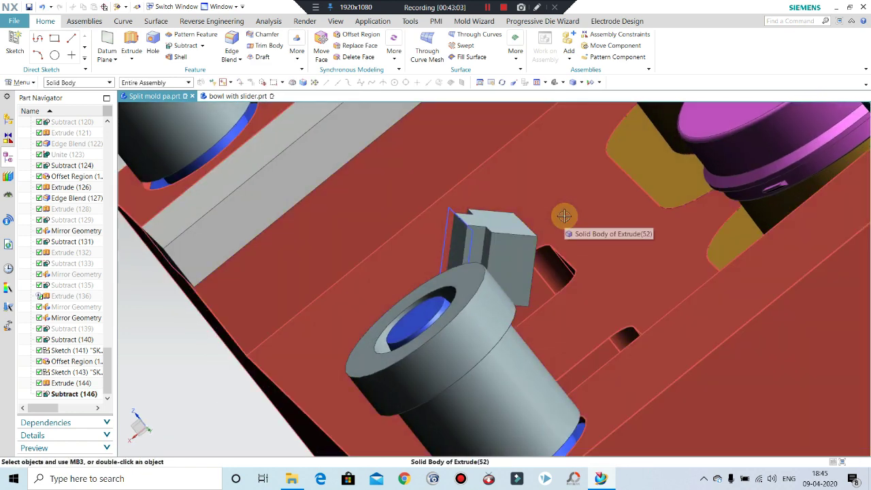
key(ctrl+j)
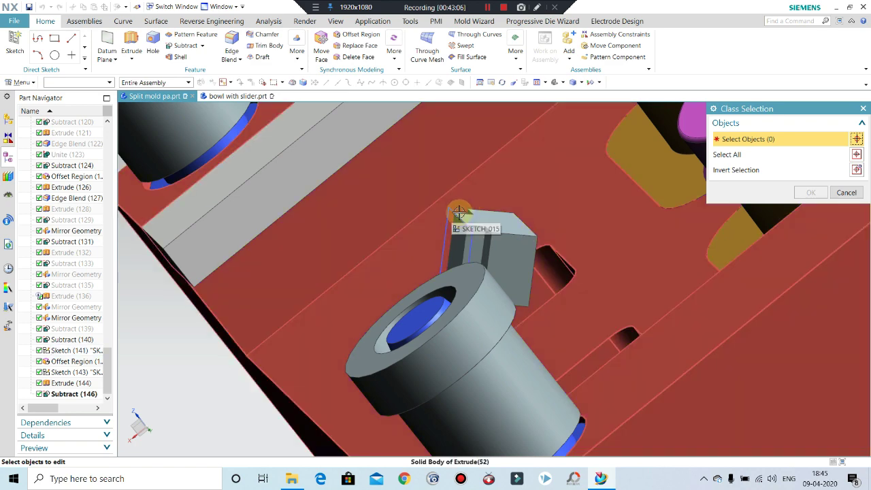
click(466, 208)
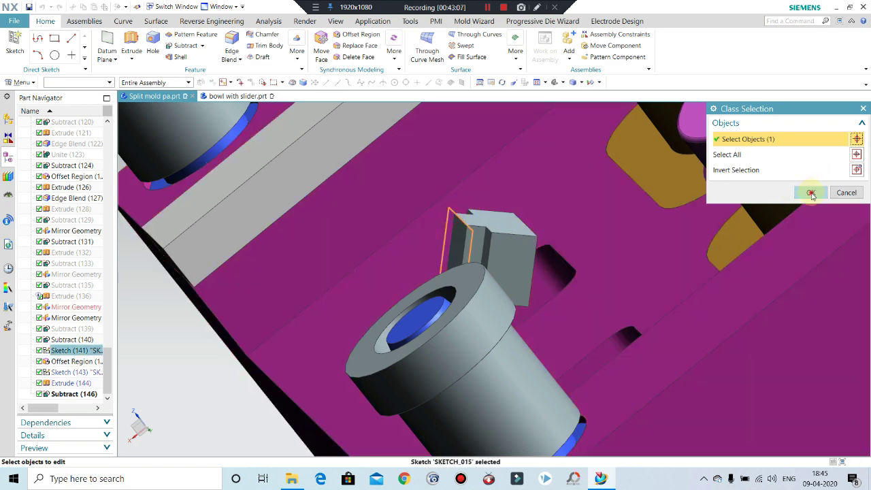
click(811, 193)
text(100)
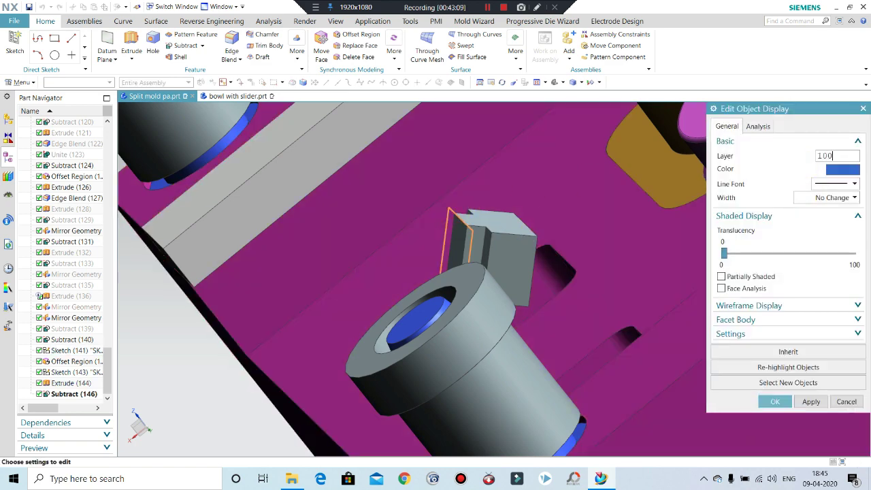
key(Return)
middle_drag(807, 166, 470, 274)
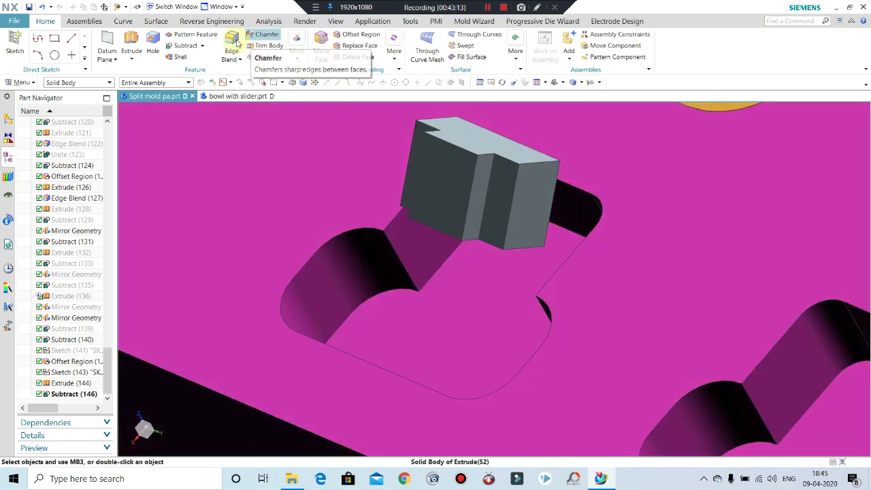
Round the small block's four edges with a 3 mm edge blend
click(234, 44)
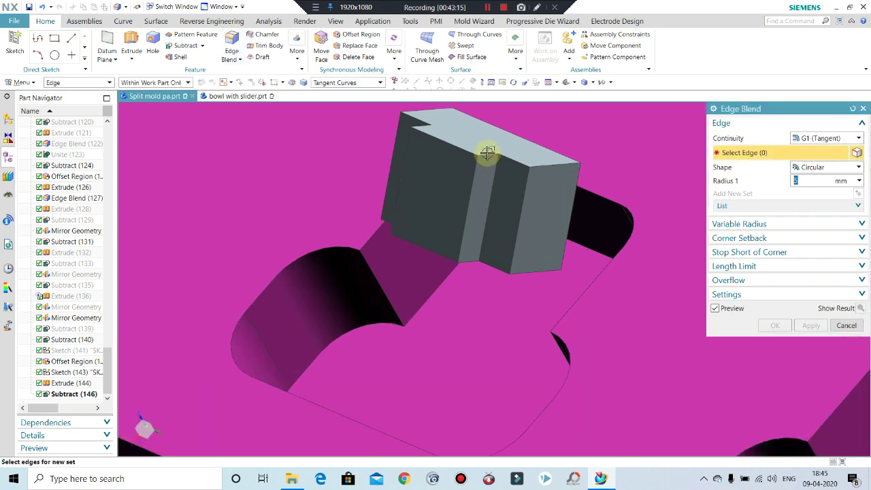
click(486, 152)
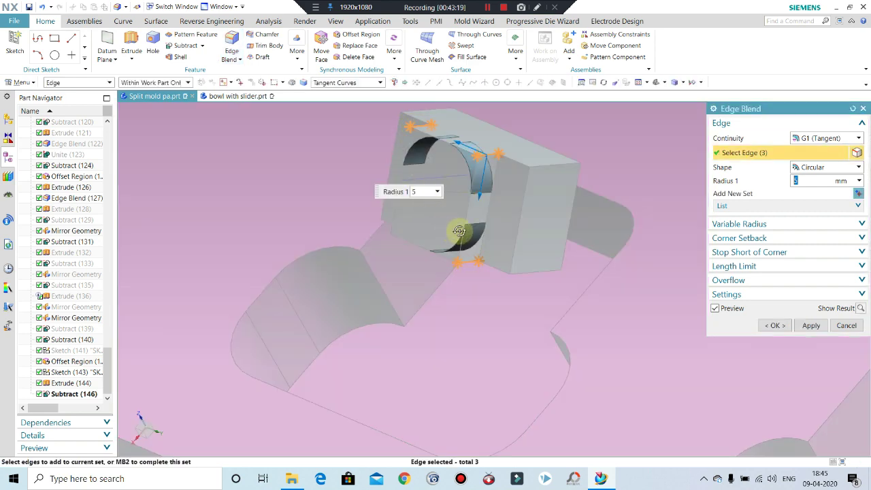
mouse_move(459, 232)
middle_down()
mouse_move(488, 219)
mouse_move(383, 227)
mouse_move(369, 220)
middle_up()
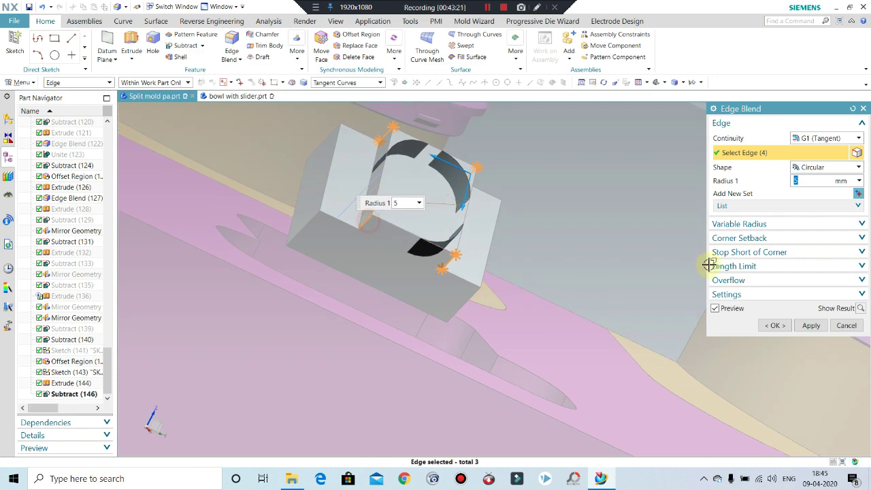
text(3)
key(Return)
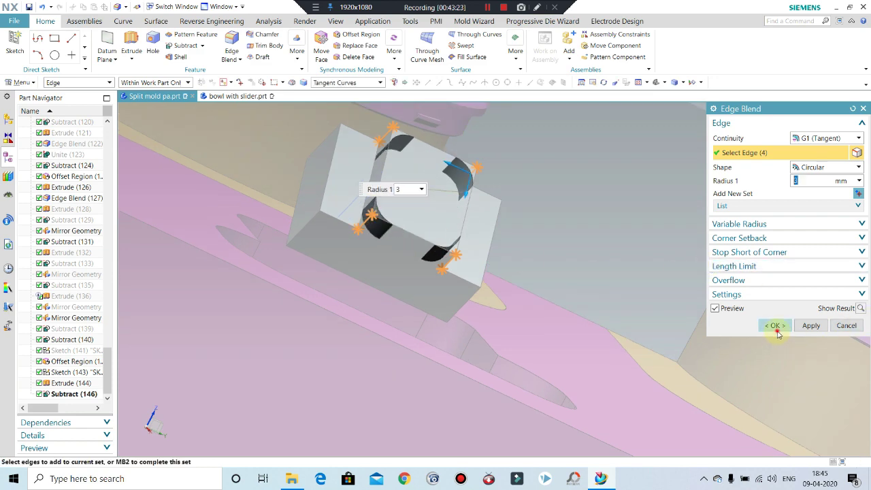
click(777, 333)
mouse_move(495, 272)
middle_down()
mouse_move(272, 281)
mouse_move(328, 286)
middle_up()
scroll(449, 273, down, 2)
scroll(286, 258, up, 2)
scroll(266, 239, up, 3)
scroll(266, 240, up, 2)
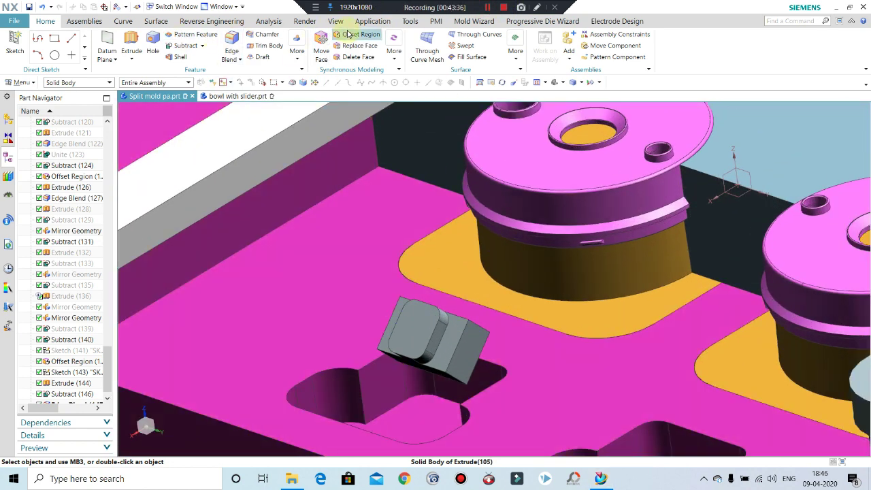
click(347, 34)
Offset the block's end face by 8 mm and orbit out to the whole mold
click(408, 317)
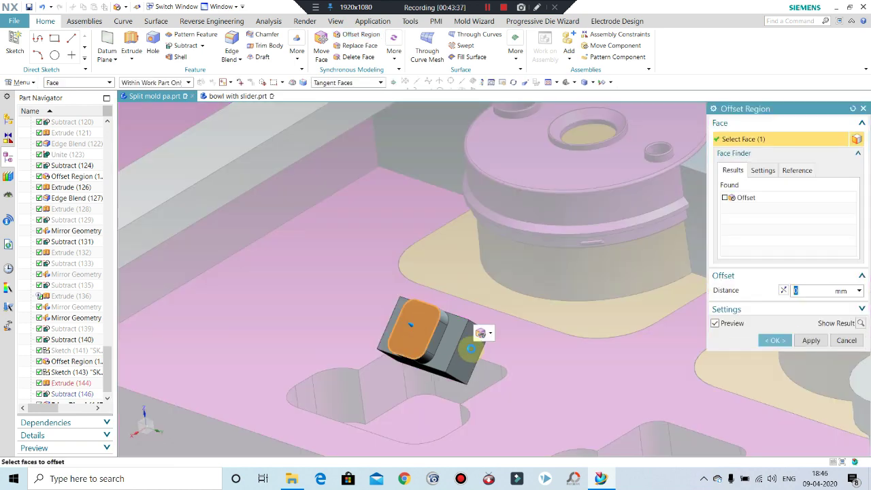
text(10)
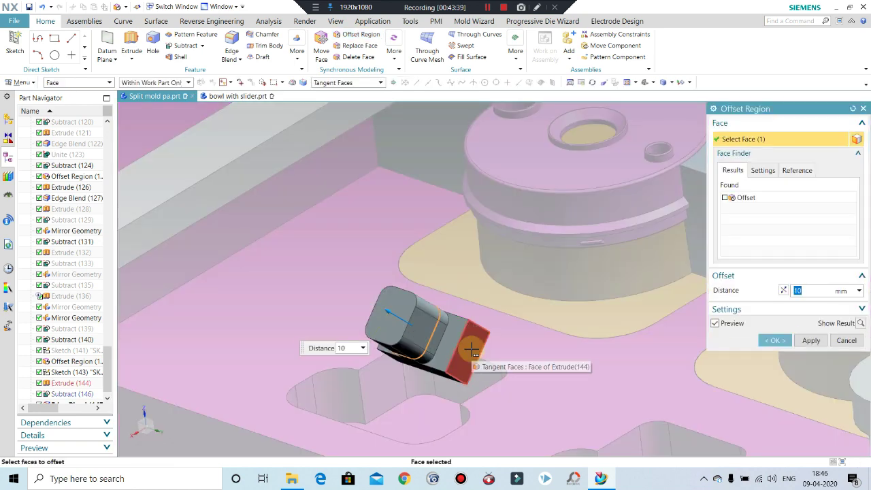
text(8)
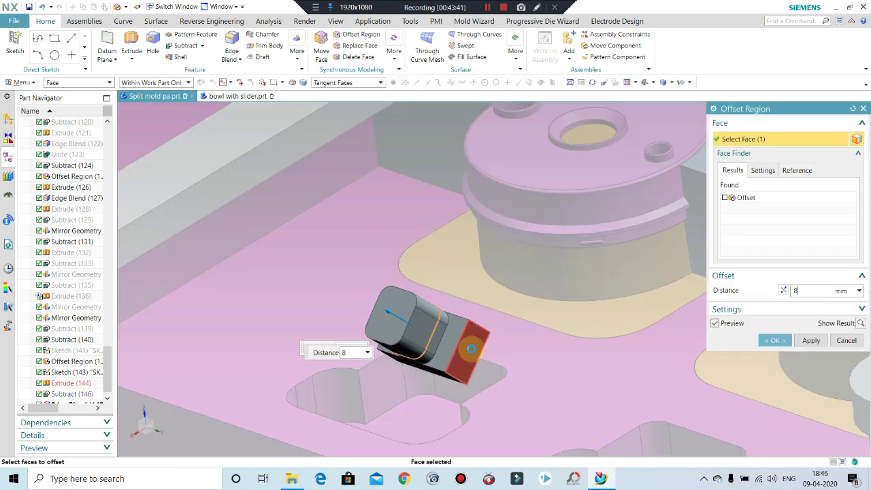
click(772, 338)
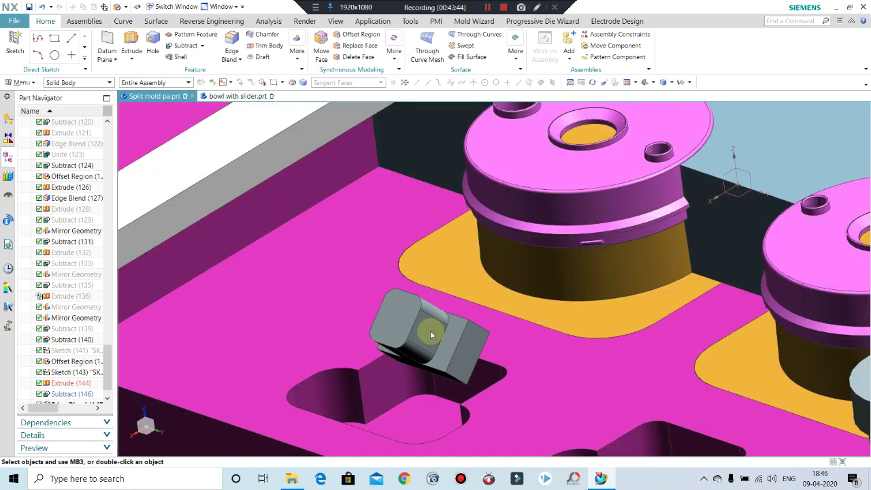
middle_drag(419, 331, 404, 302)
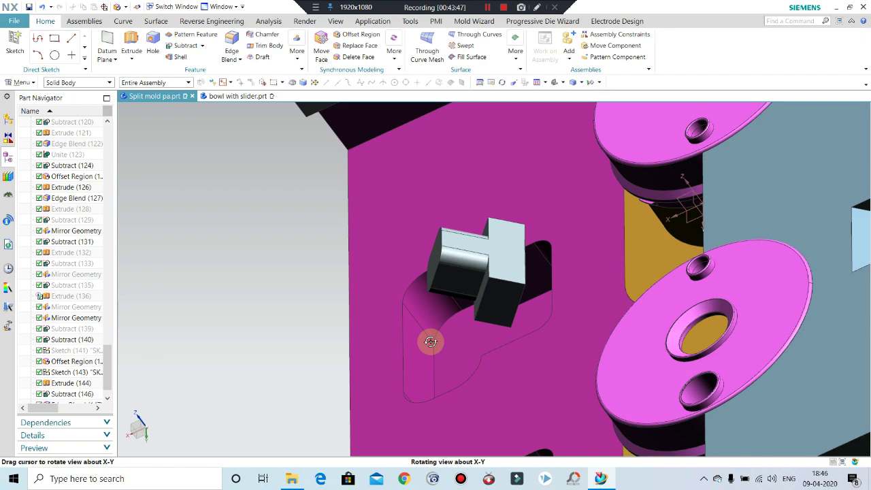
middle_drag(410, 332, 459, 310)
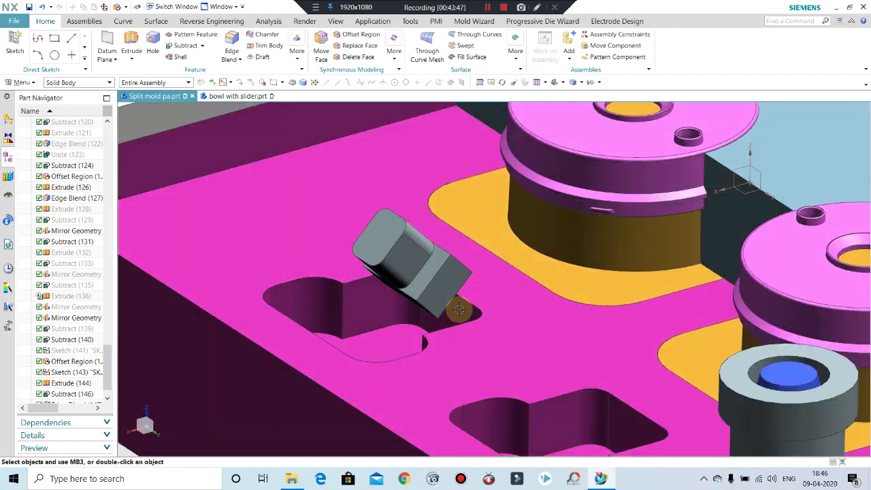
middle_drag(538, 325, 491, 295)
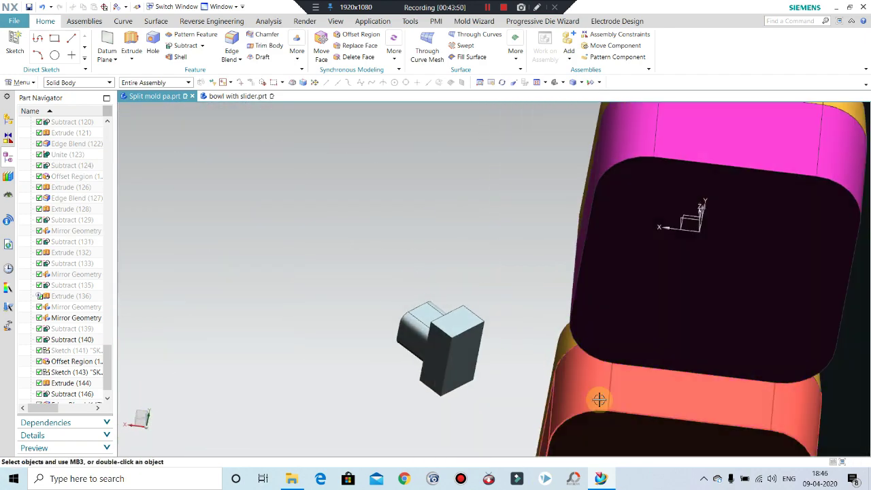
click(594, 398)
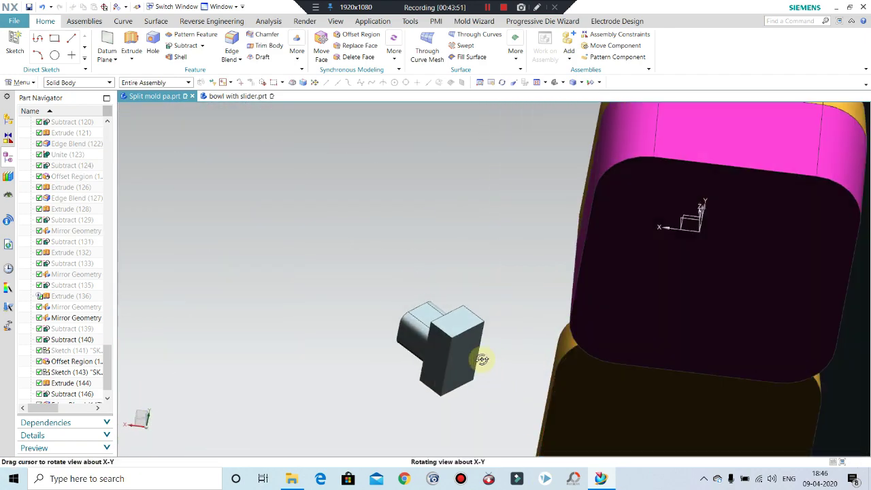
mouse_move(482, 359)
middle_down()
mouse_move(505, 331)
mouse_move(506, 375)
mouse_move(472, 356)
mouse_move(553, 414)
mouse_move(546, 377)
middle_up()
scroll(547, 378, up, 3)
scroll(546, 381, up, 2)
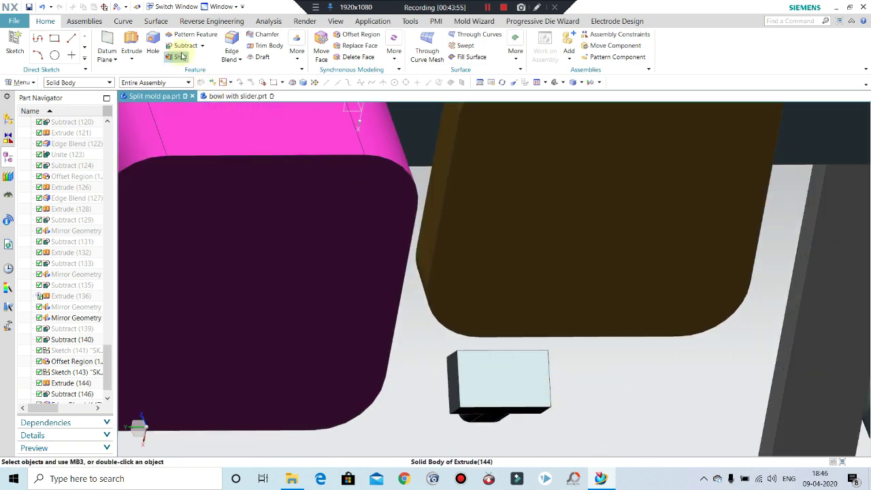
Start a sketch on the small block's face and hide the body covering the sketch area
click(504, 377)
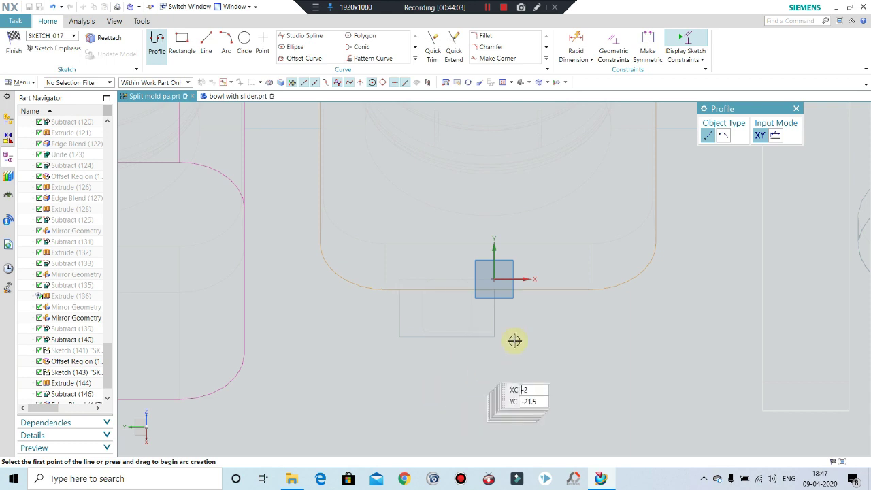
key(Escape)
key(ctrl+shift+i)
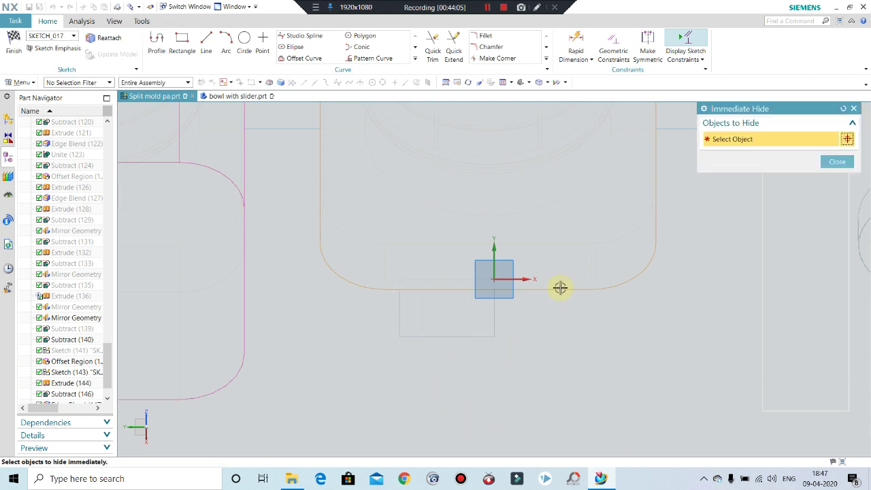
click(608, 342)
key(Escape)
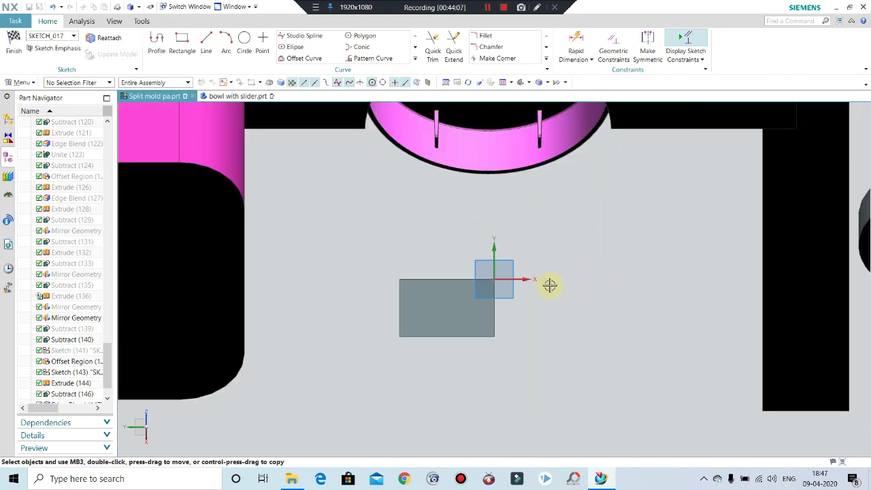
In wireframe view, draw a 6 mm diameter circle inside the block outline and finish the sketch
click(247, 43)
scroll(451, 316, up, 2)
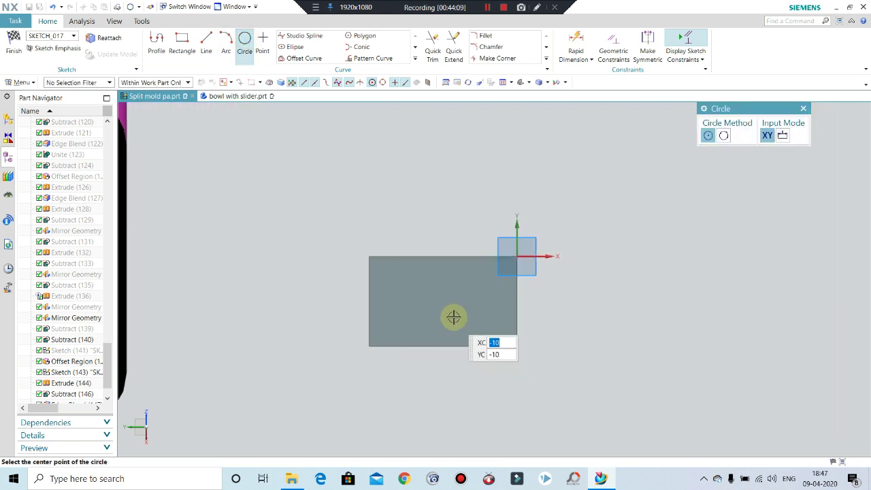
click(548, 82)
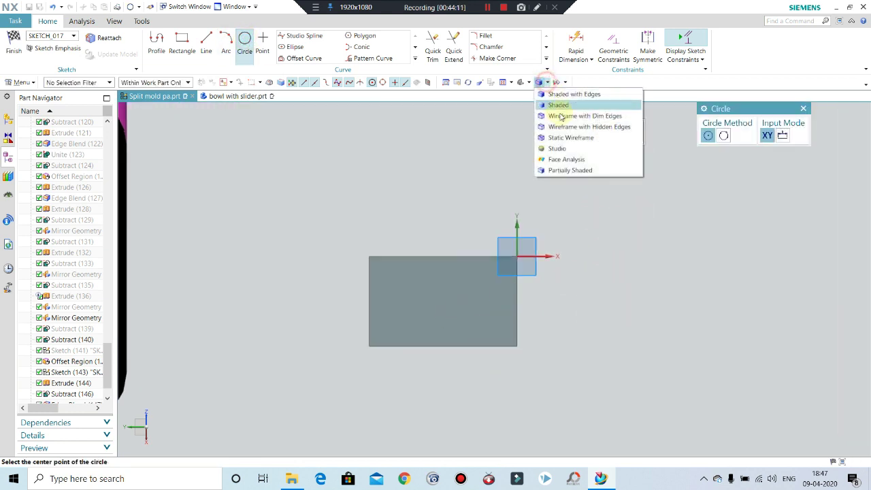
click(563, 137)
scroll(444, 308, up, 1)
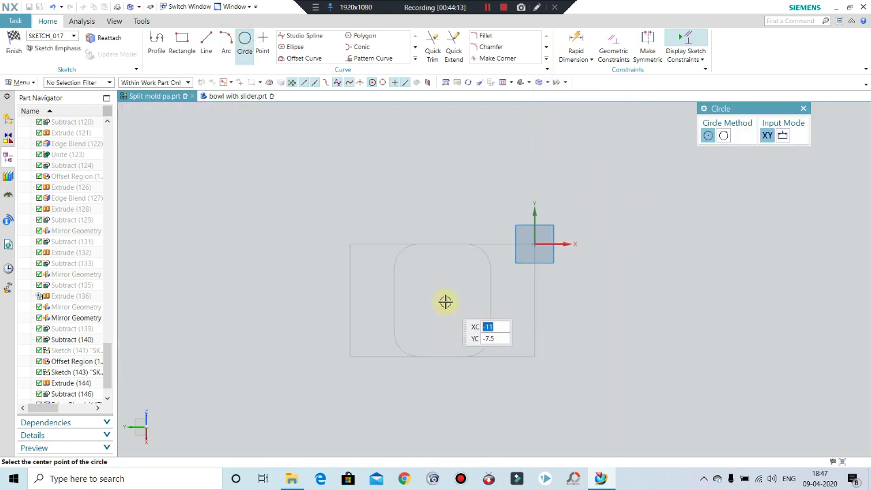
click(442, 299)
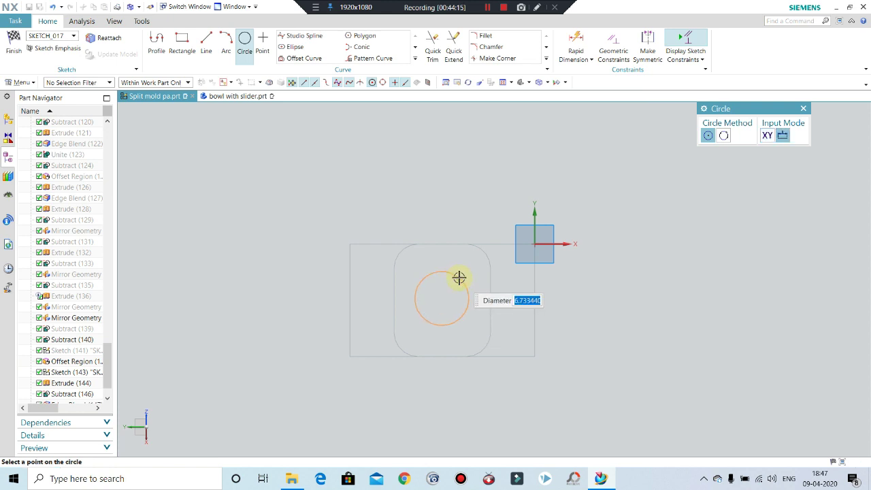
text(6)
click(459, 278)
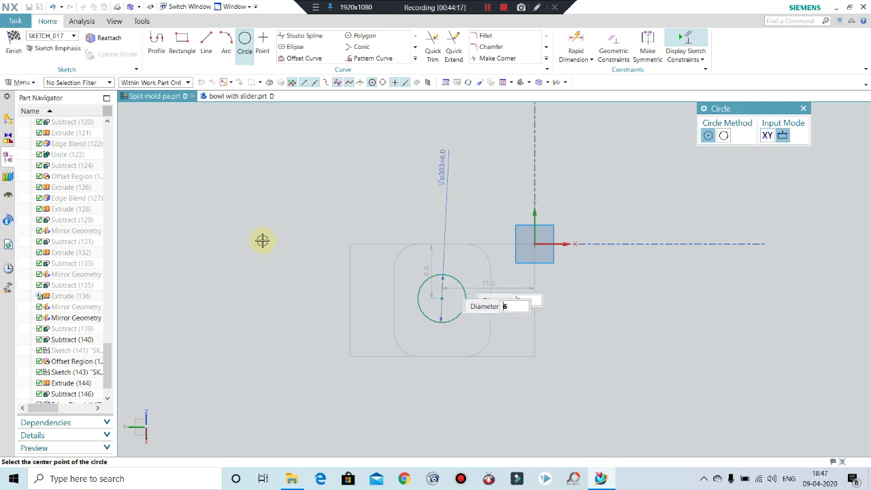
click(19, 39)
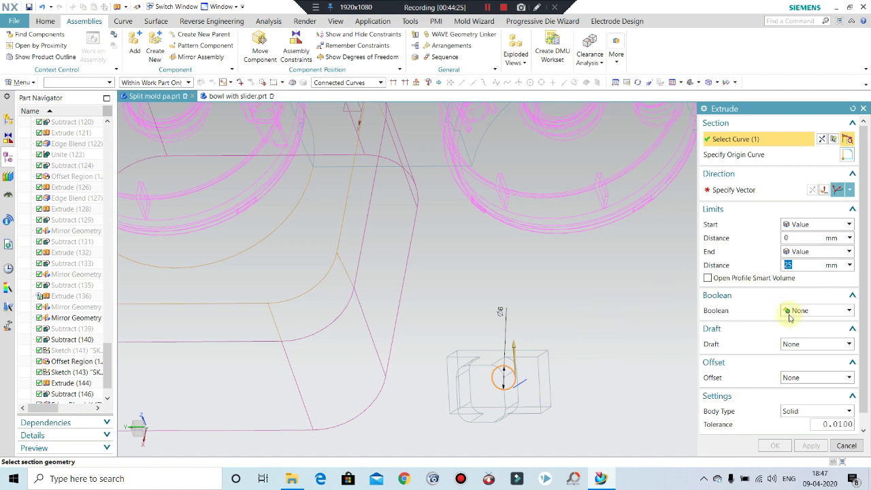
Extrude the 6 mm circle 30 mm along a block edge into a separate cylindrical pin
middle_drag(645, 290, 656, 297)
click(755, 190)
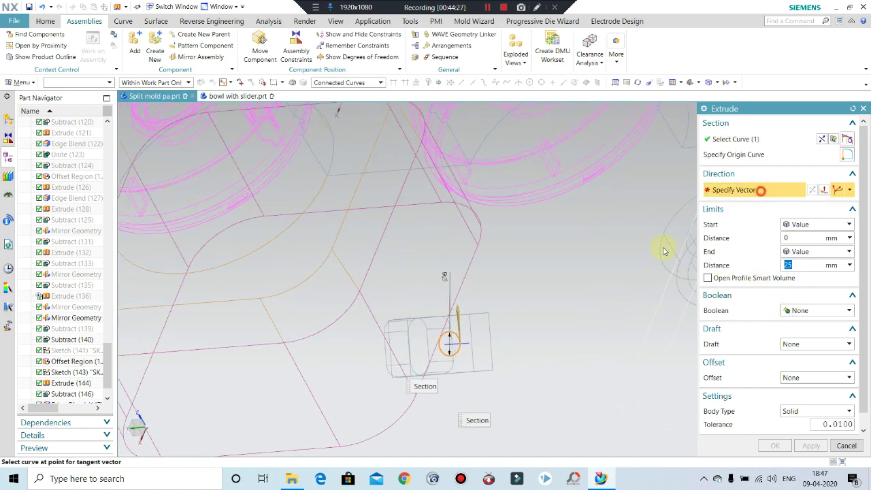
scroll(456, 354, down, 2)
click(459, 370)
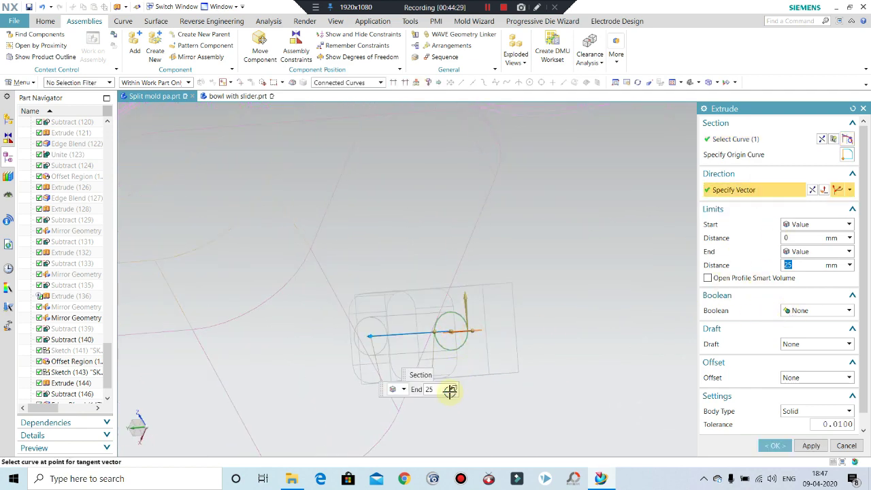
click(767, 448)
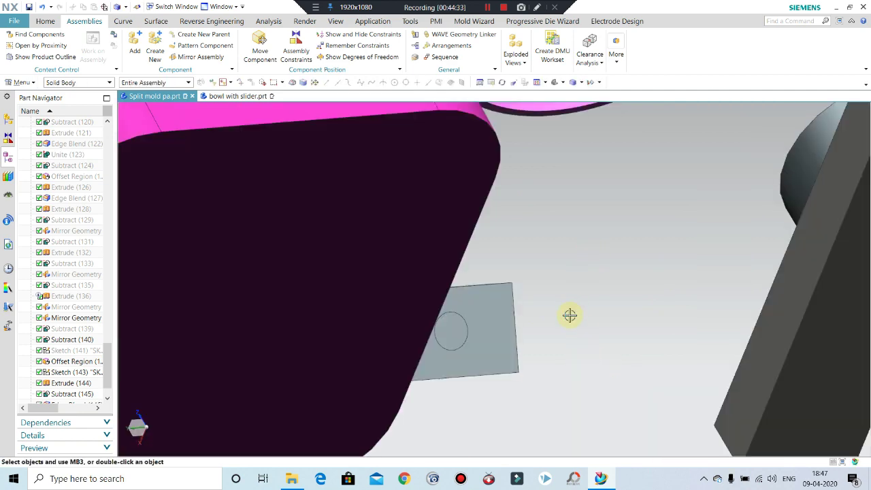
mouse_move(569, 315)
middle_down()
mouse_move(564, 278)
mouse_move(573, 235)
mouse_move(561, 270)
middle_up()
scroll(57, 379, down, 1)
text(30)
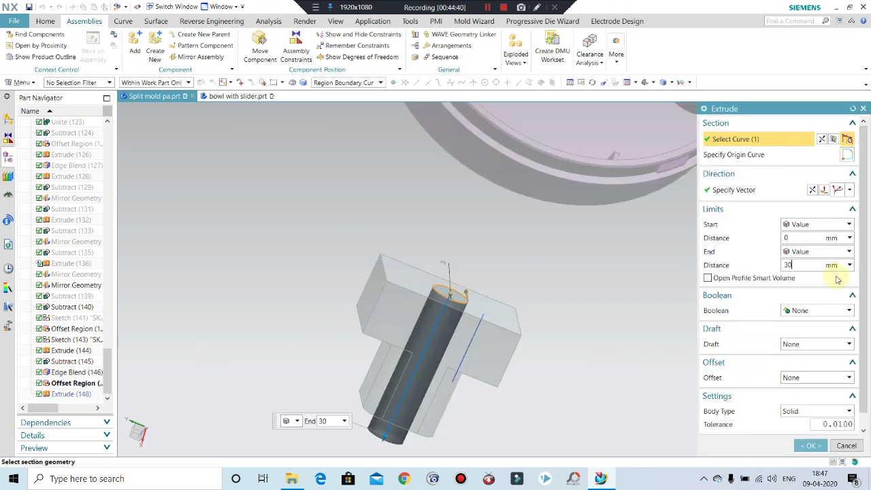
key(Return)
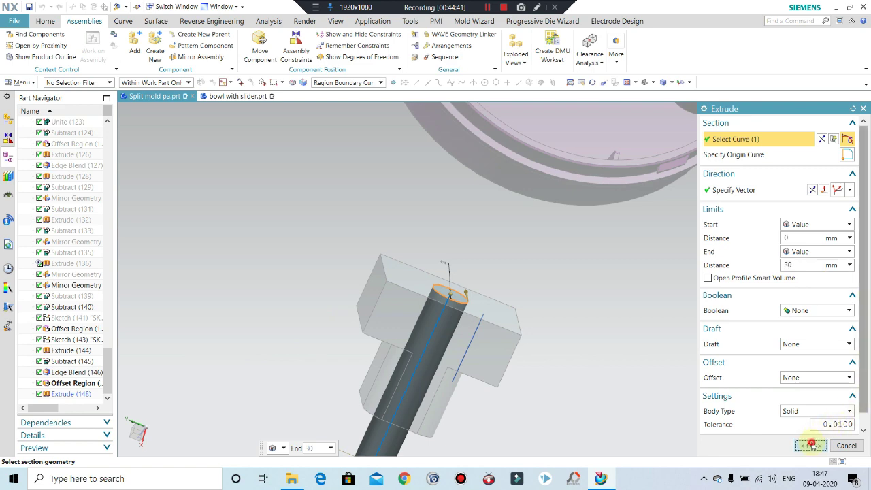
click(810, 445)
middle_drag(502, 306, 471, 388)
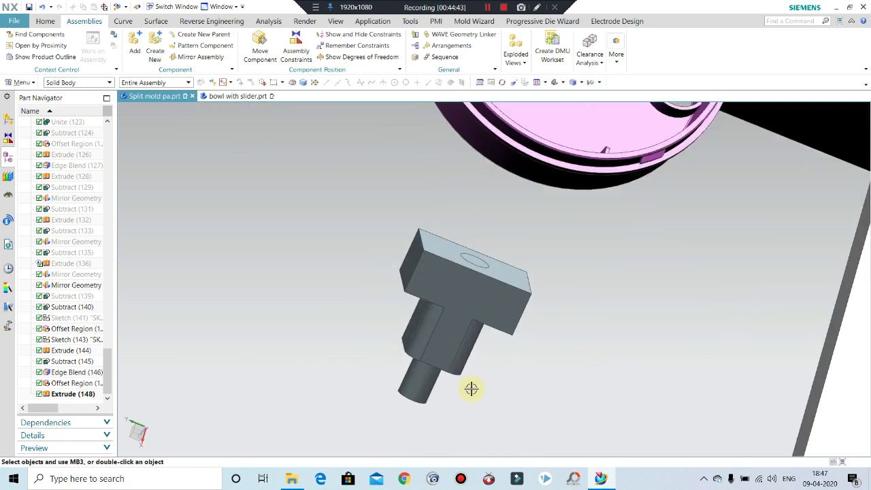
Recolour the T-shaped slider block light green through Edit Object Display (Ctrl+J)
key(ctrl+j)
click(483, 309)
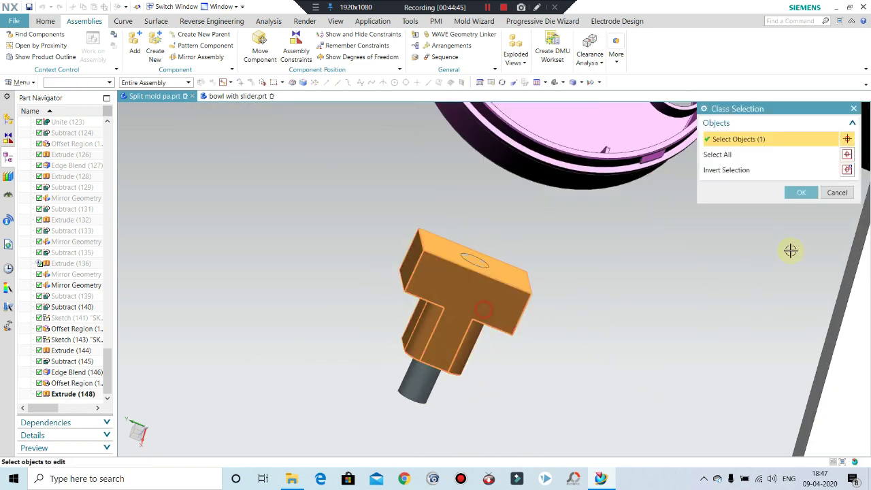
click(792, 191)
click(829, 170)
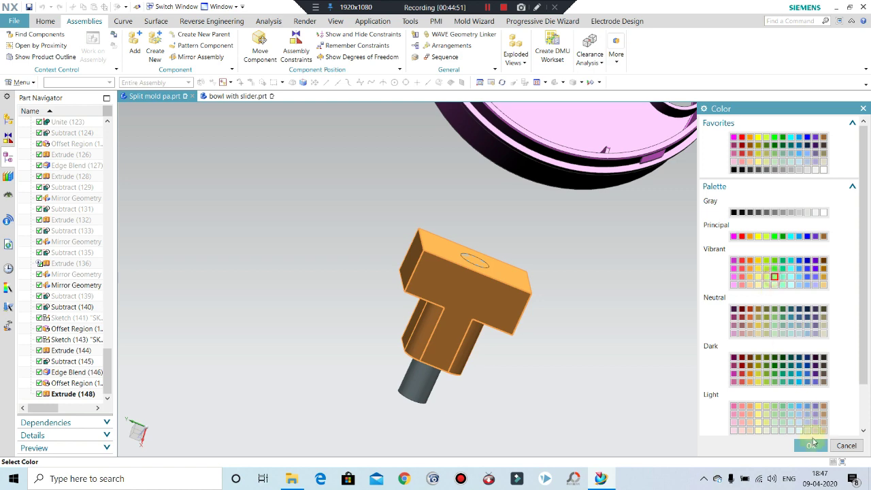
click(811, 445)
click(769, 402)
middle_drag(603, 315, 581, 334)
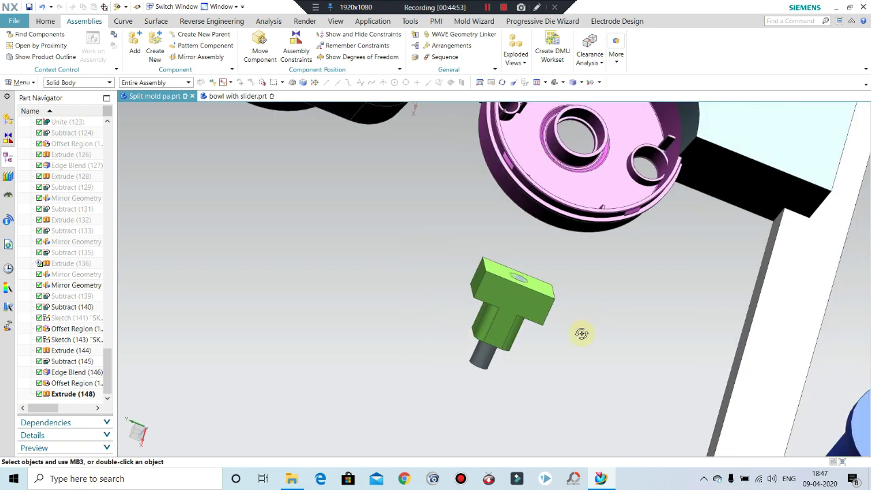
scroll(509, 266, up, 5)
scroll(439, 247, up, 3)
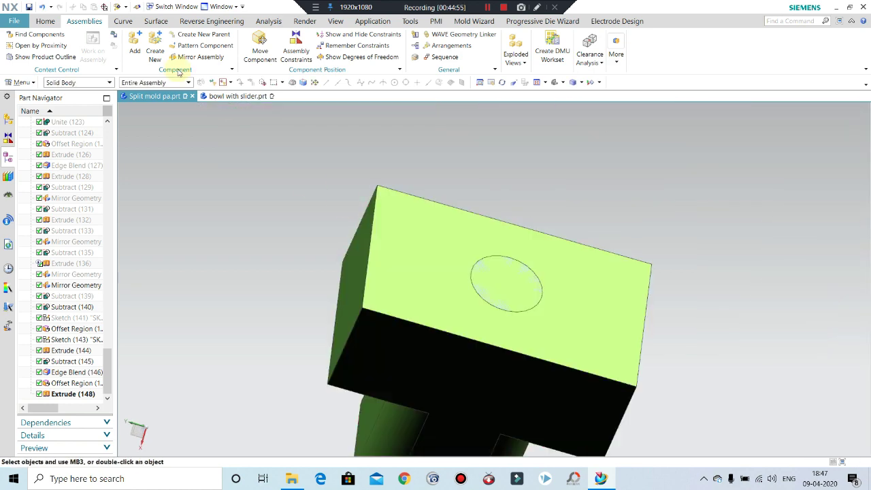
Start an extrusion from the pin's circular end edge, directed along the block's straight edge
click(40, 21)
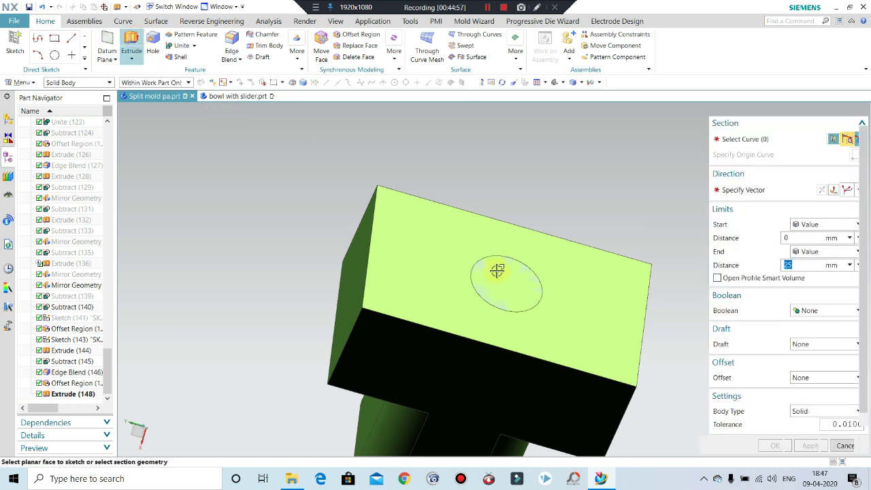
click(513, 259)
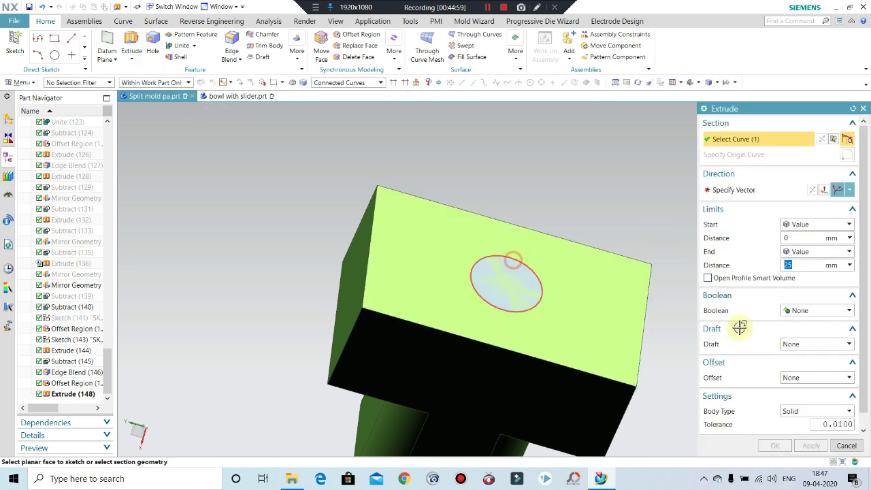
click(763, 190)
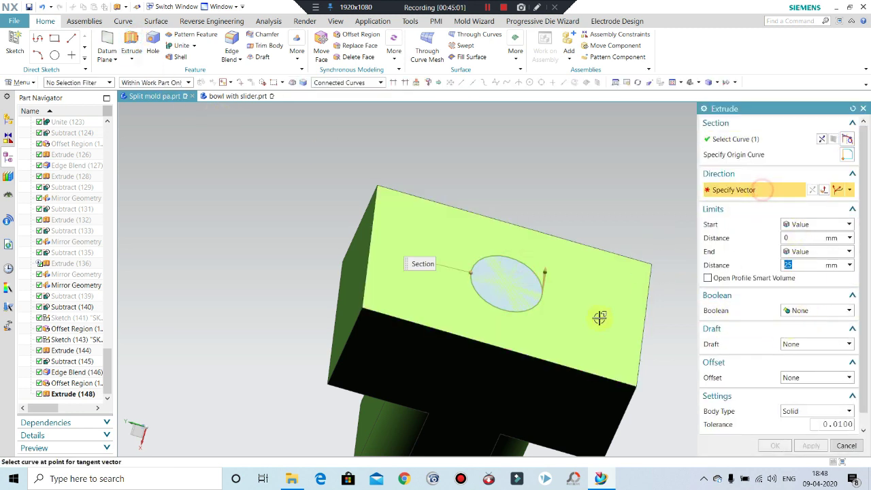
scroll(545, 276, down, 3)
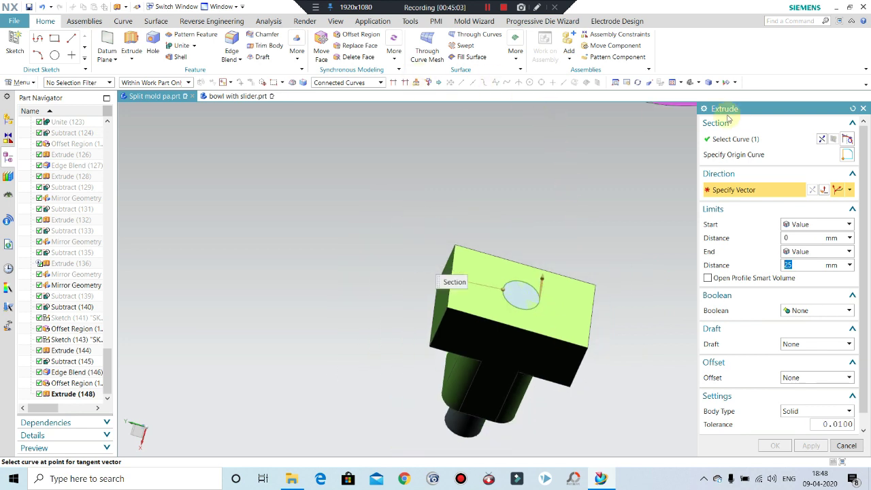
click(718, 83)
click(726, 140)
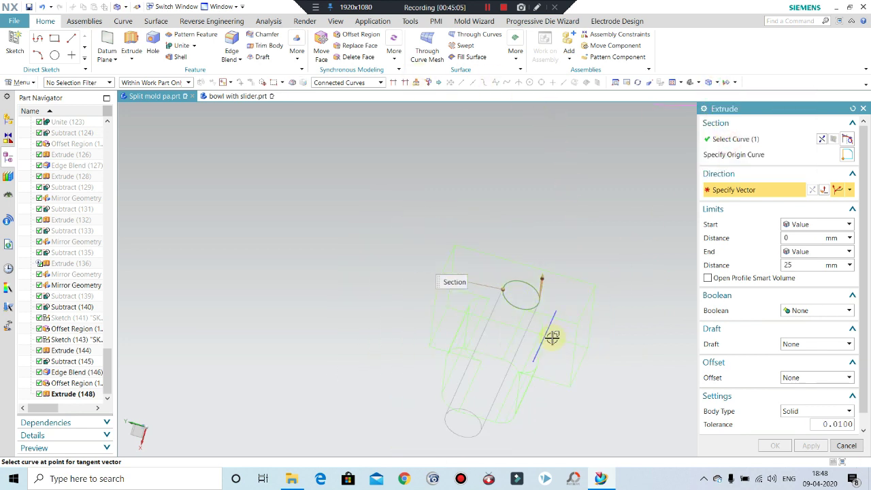
click(544, 336)
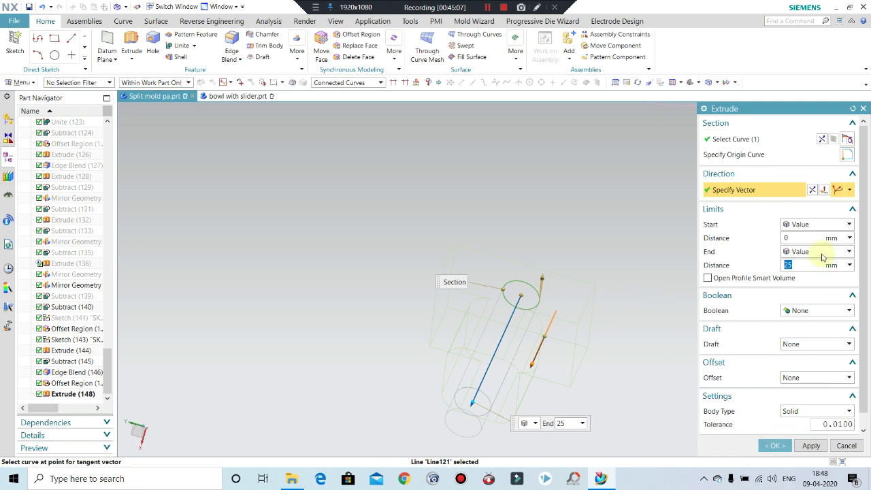
Give the extrusion a 3 mm single-sided offset and 8 mm end distance to form the bolt head
text(10)
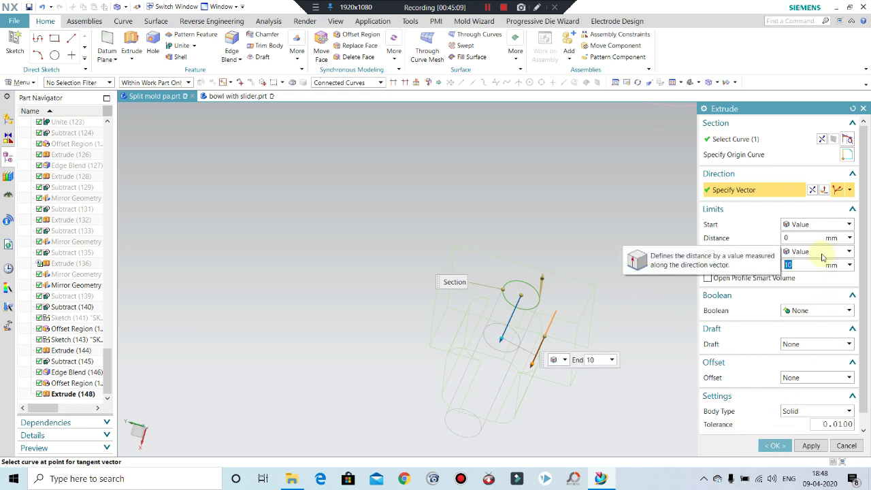
click(796, 378)
click(800, 399)
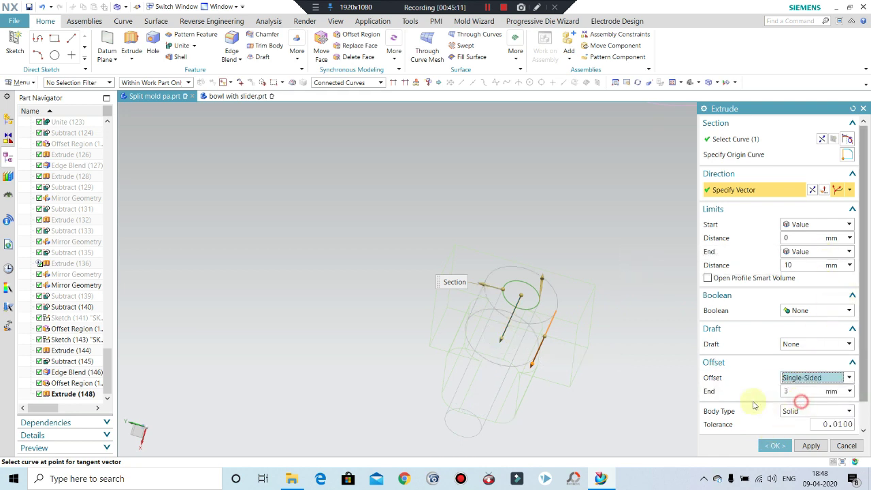
scroll(618, 350, down, 1)
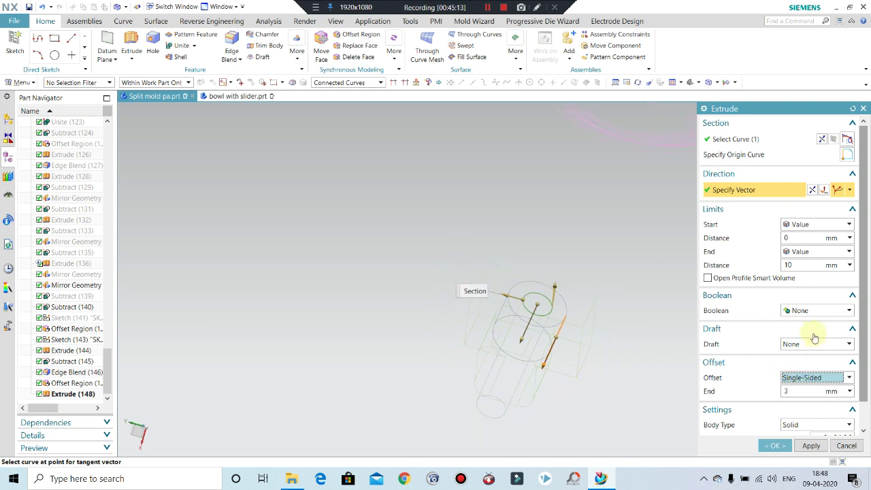
click(802, 265)
text(8)
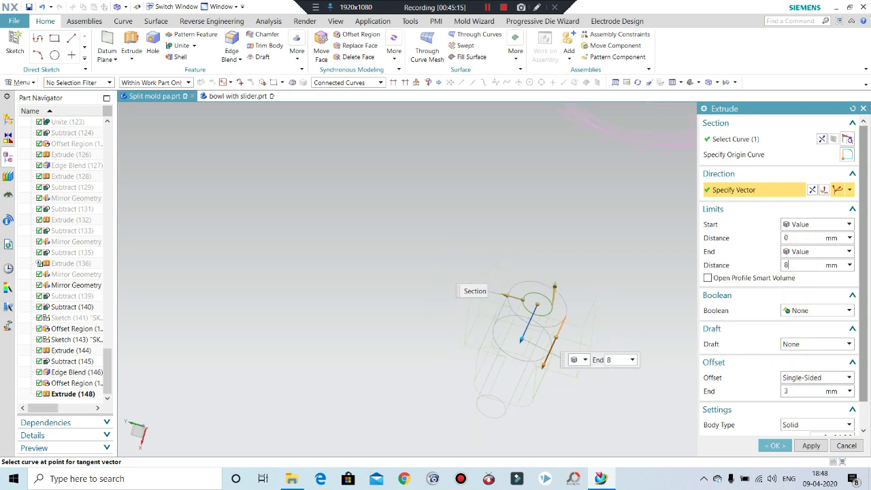
key(Return)
click(772, 450)
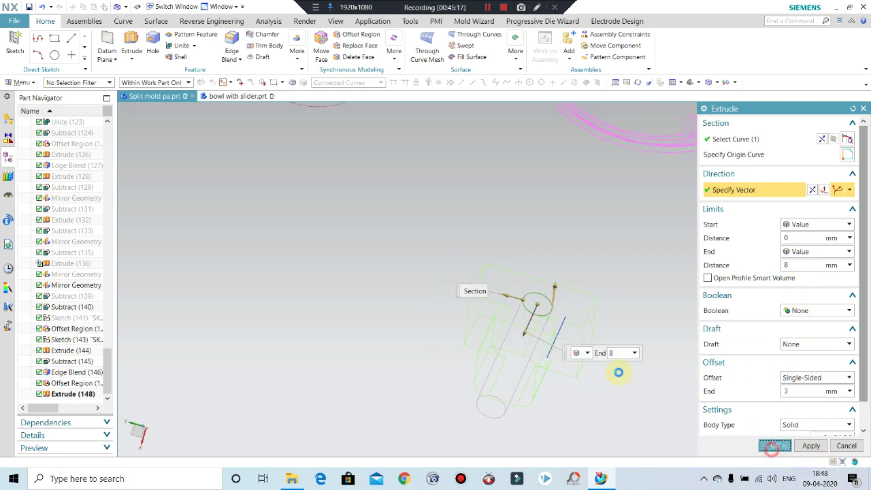
middle_drag(613, 319, 553, 317)
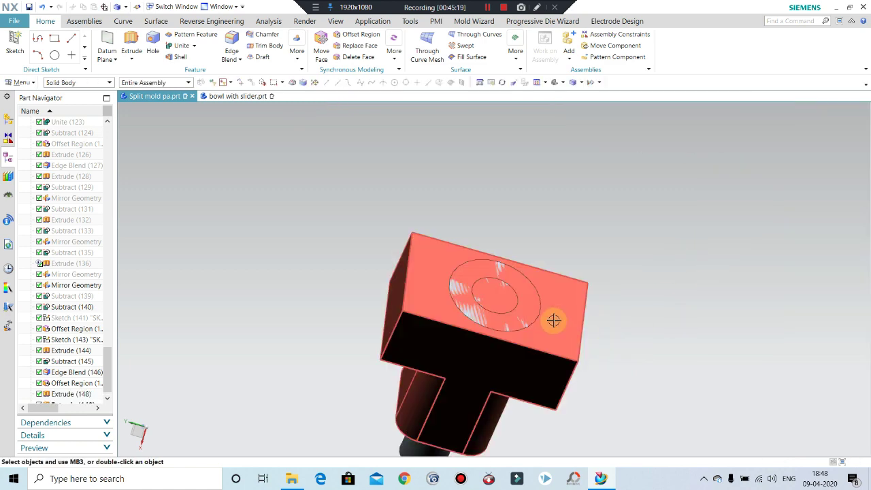
middle_drag(570, 388, 515, 320)
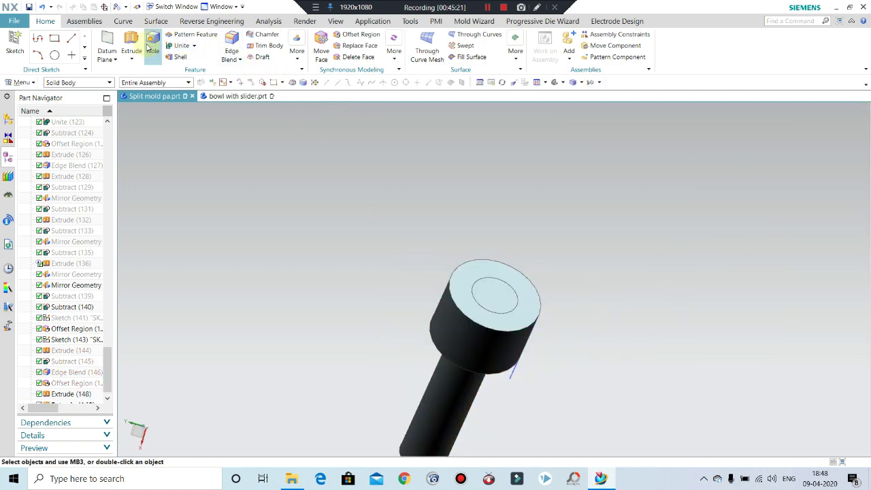
Unite the bolt head into the 6 mm shaft, then open the Show hidden bodies chooser
click(183, 48)
click(461, 395)
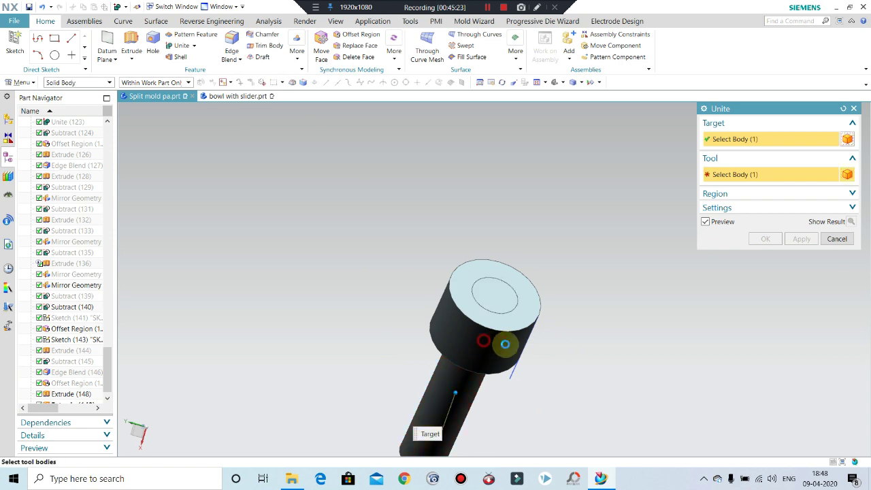
click(495, 315)
middle_click(317, 200)
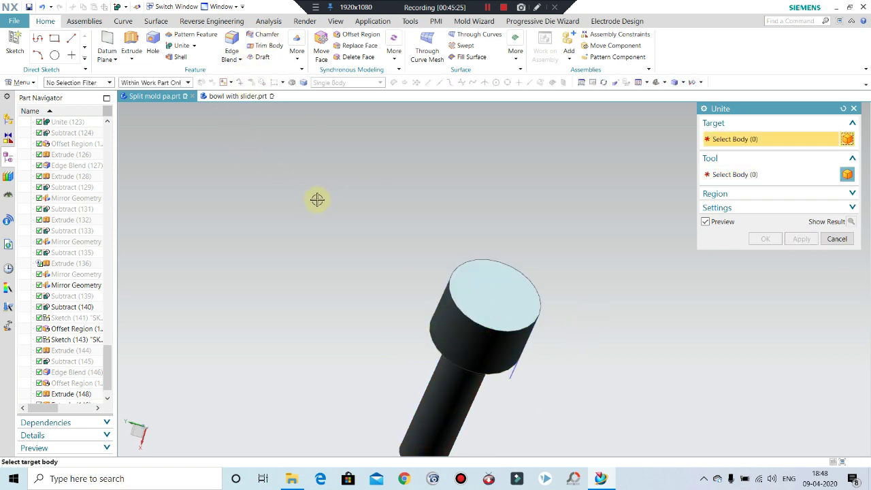
key(ctrl+shift+k)
mouse_move(317, 199)
middle_down()
mouse_move(560, 311)
mouse_move(515, 340)
mouse_move(549, 340)
mouse_move(600, 301)
mouse_move(606, 259)
mouse_move(577, 262)
mouse_move(566, 234)
middle_up()
Switch to static wireframe, pick a body via Select from List, then cancel the leftover merge
click(683, 82)
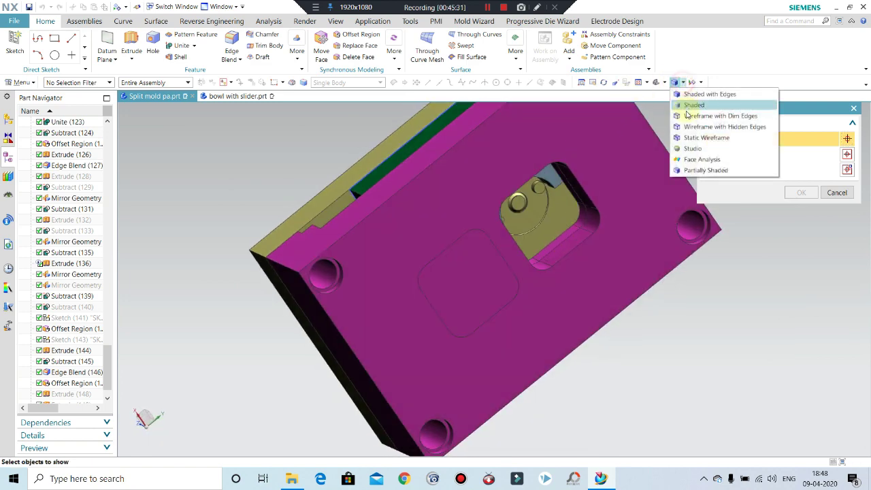
click(681, 135)
scroll(403, 209, up, 2)
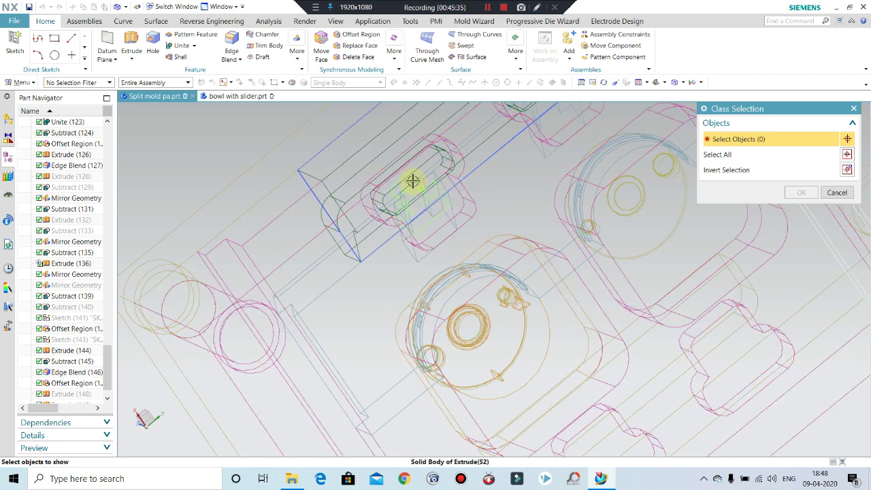
right_click(417, 198)
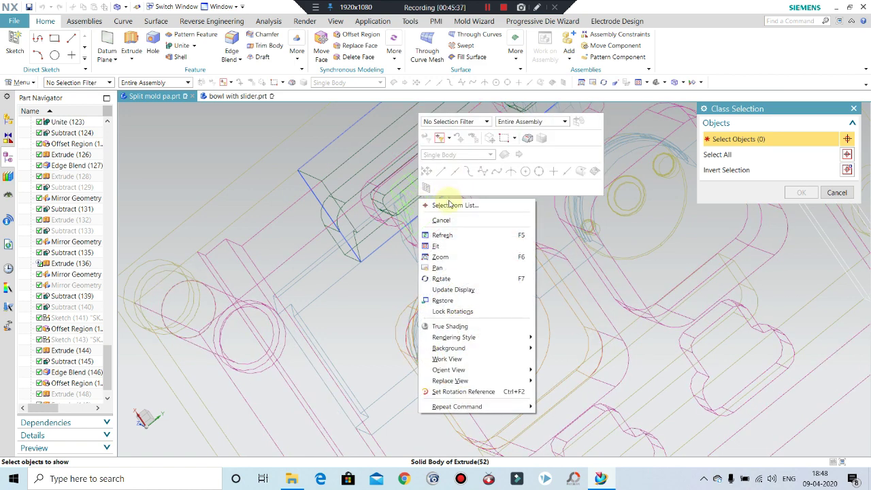
click(449, 204)
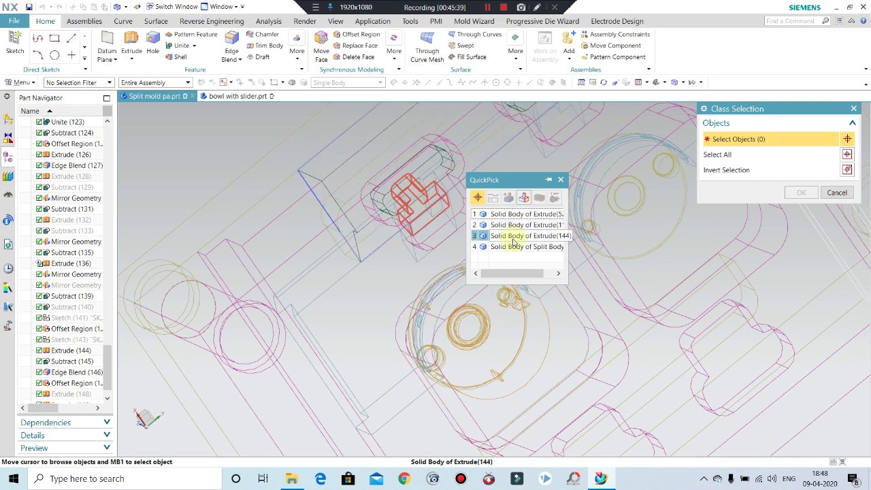
click(513, 236)
middle_click(554, 234)
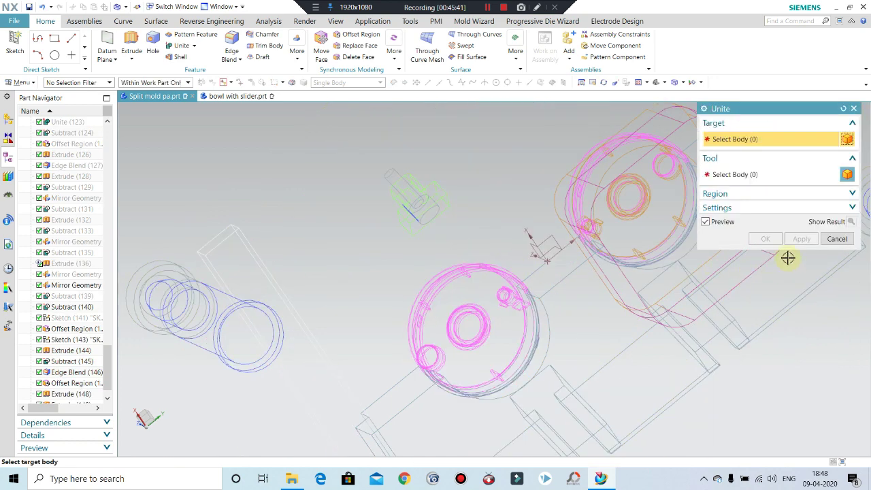
click(836, 238)
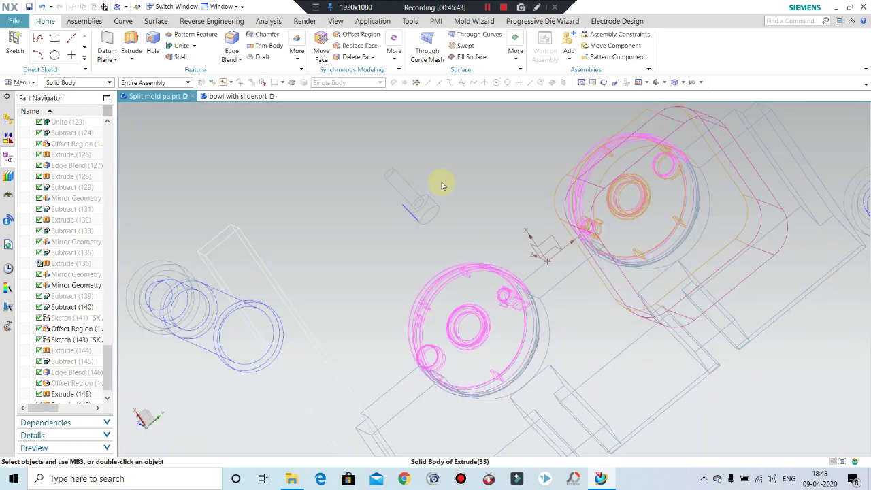
Show the hidden green slider block by choosing it from the Select from List options
key(ctrl+shift+k)
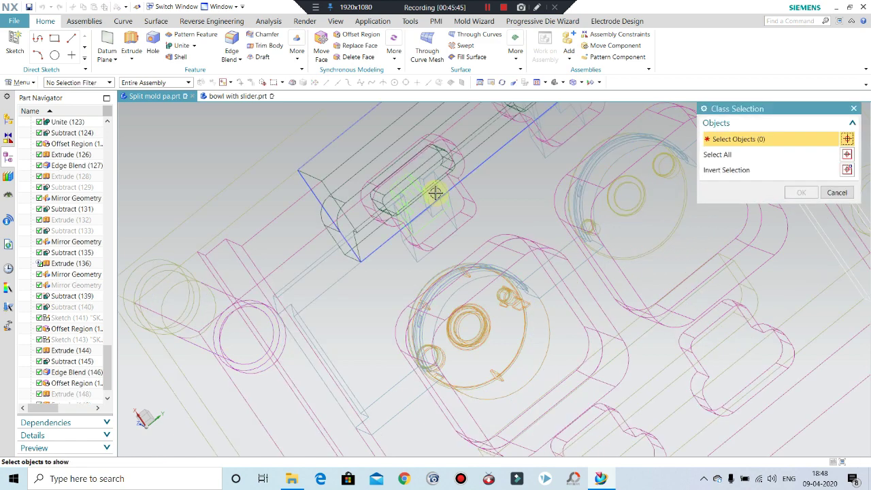
right_click(437, 193)
click(474, 200)
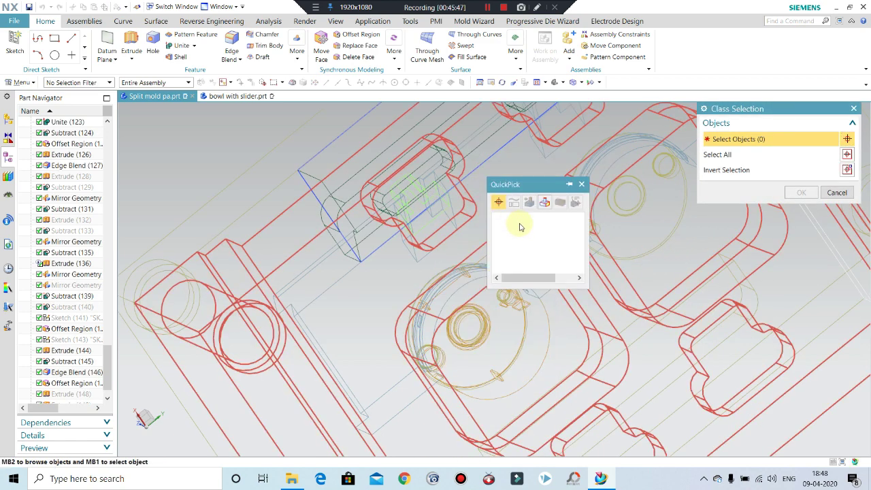
click(528, 228)
click(800, 194)
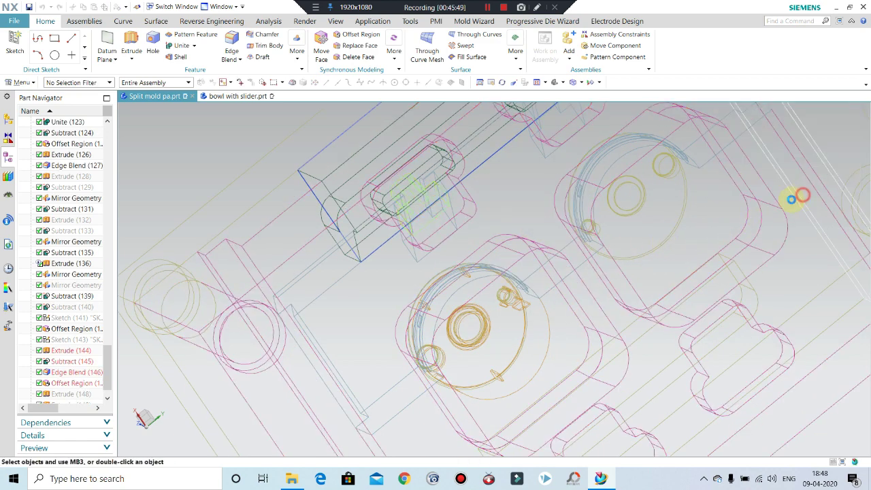
scroll(433, 152, up, 3)
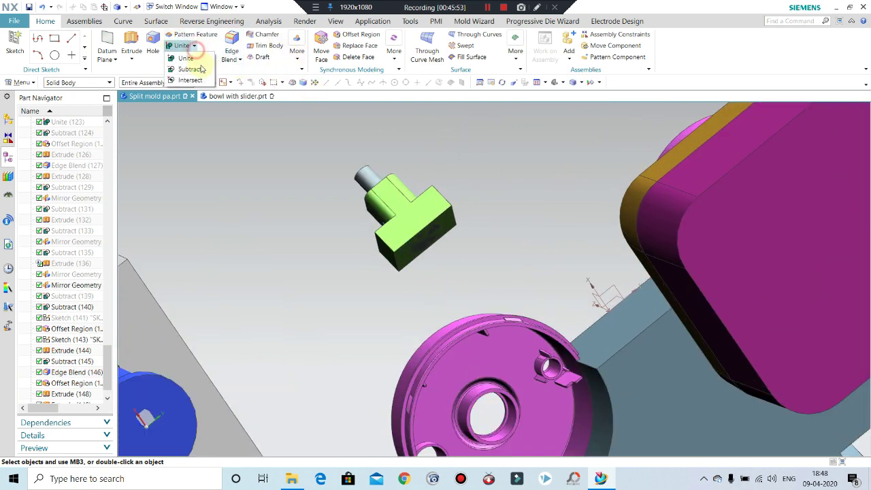
Subtract the bolt from the green slider block, creating Subtract (151)
click(201, 69)
click(384, 174)
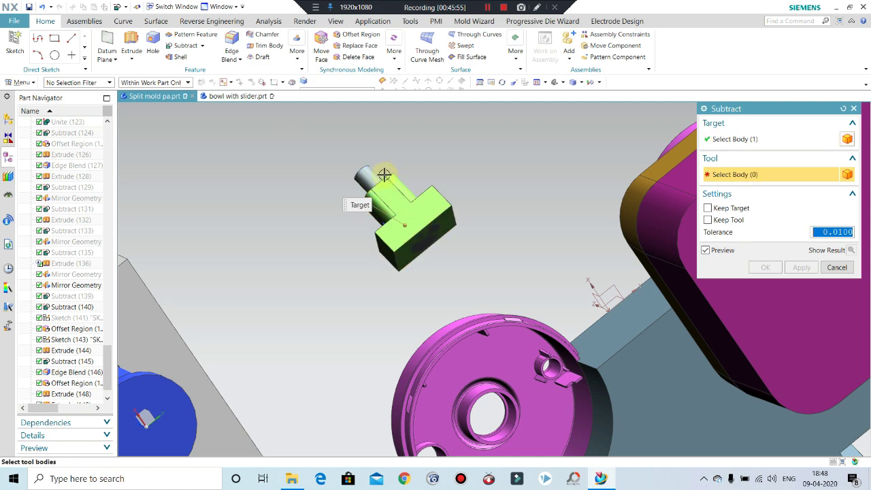
middle_click(444, 185)
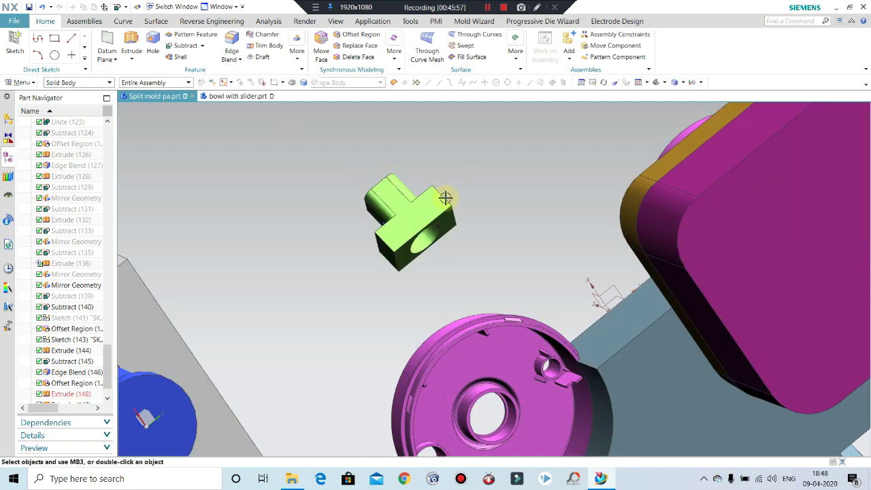
Edit Subtract (151) with Keep Tool checked so the bolt body remains
double_click(59, 393)
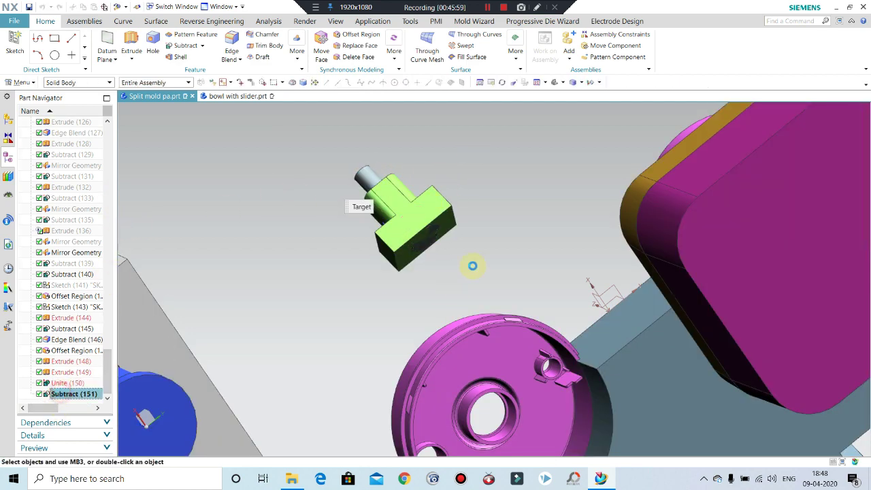
click(717, 220)
click(792, 281)
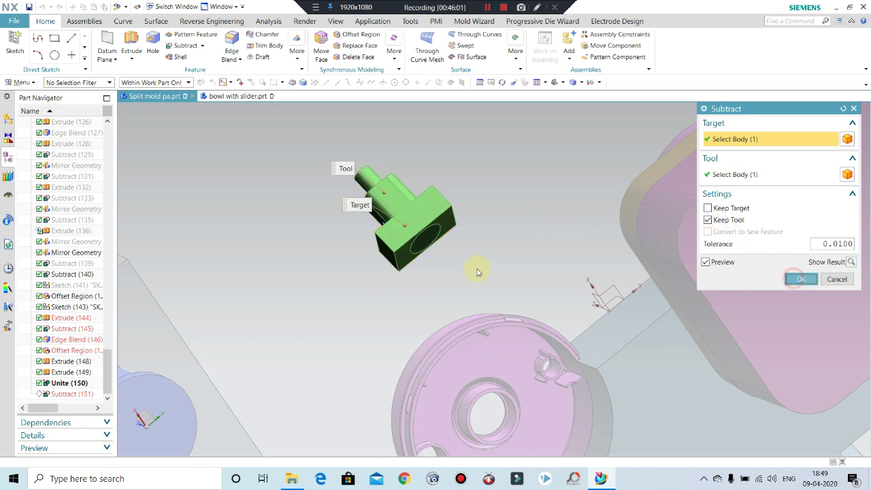
middle_drag(462, 255, 407, 264)
scroll(406, 264, up, 2)
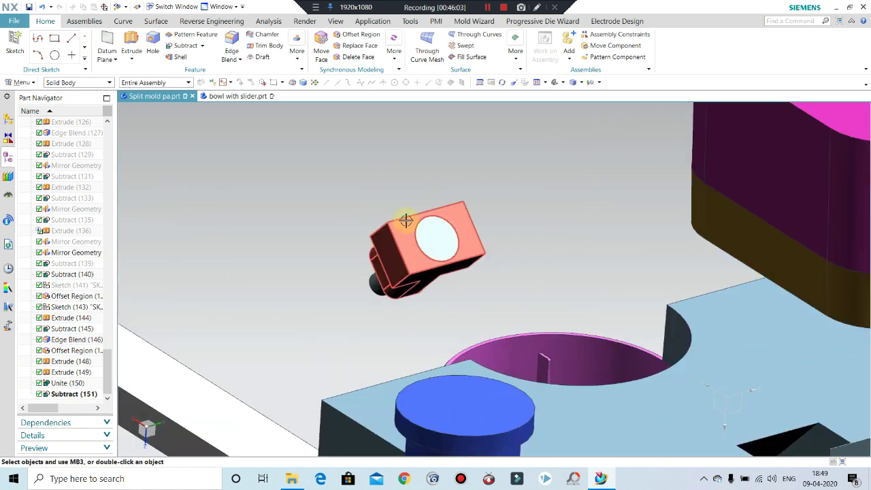
scroll(402, 223, up, 1)
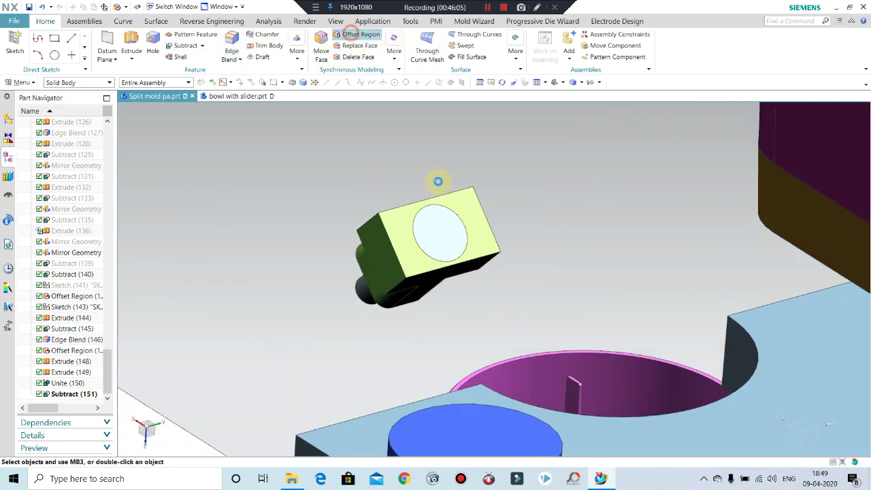
Offset the bolt head's circular end face by 2 mm
click(439, 230)
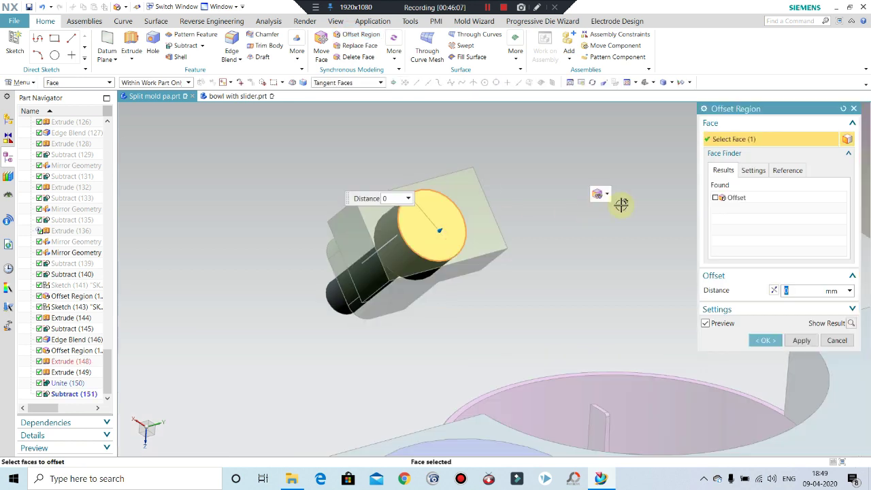
text(2)
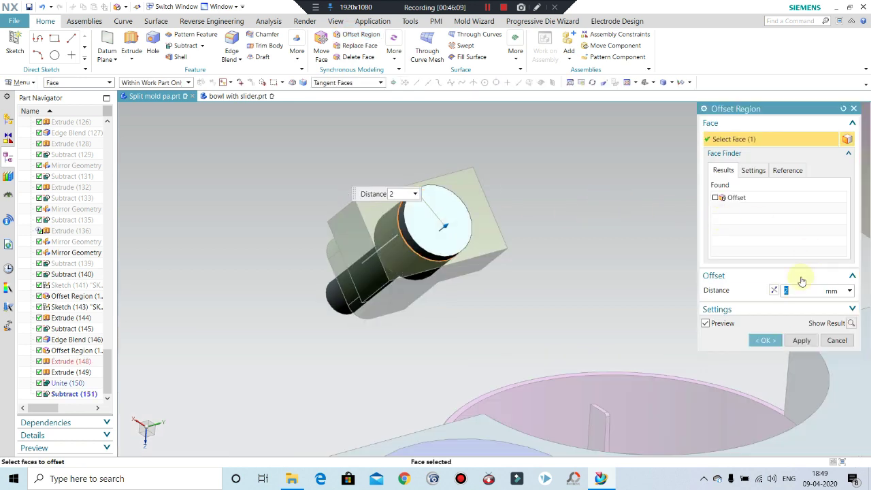
click(766, 340)
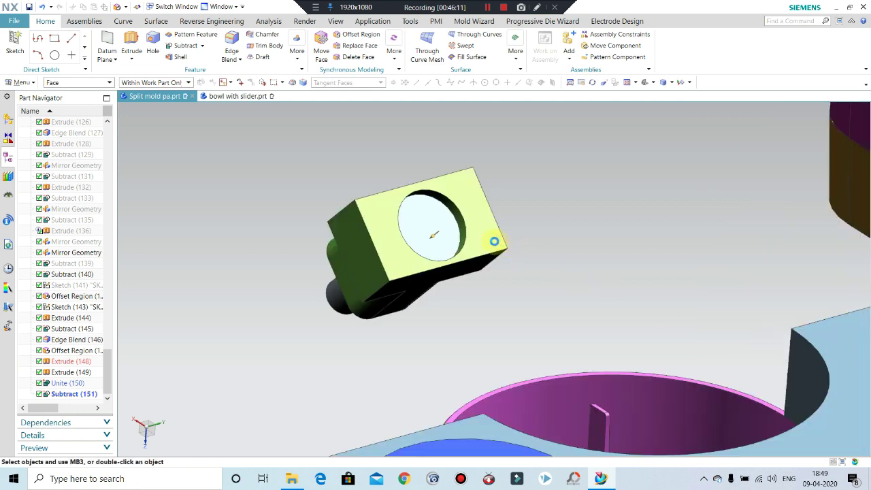
scroll(492, 243, down, 1)
scroll(449, 227, up, 2)
scroll(447, 219, up, 2)
middle_drag(447, 219, 427, 242)
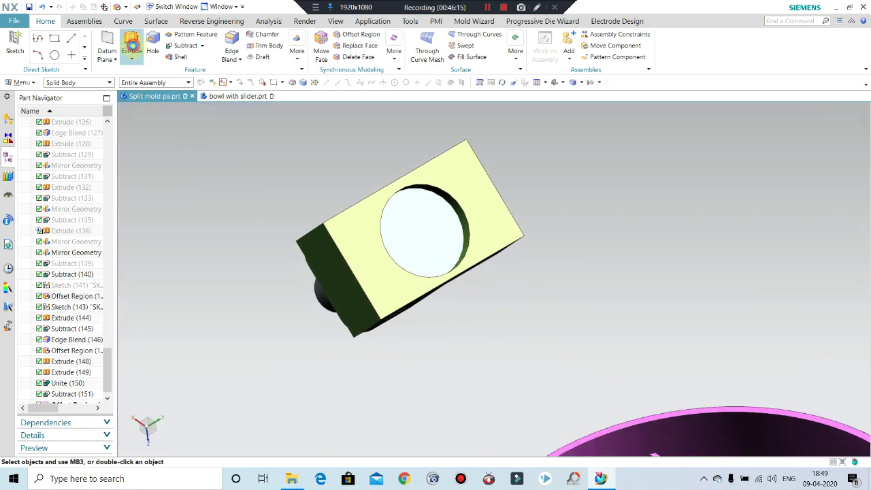
Sketch on the head face and extrude a hexagon socket cut into the bolt head
click(131, 46)
click(427, 233)
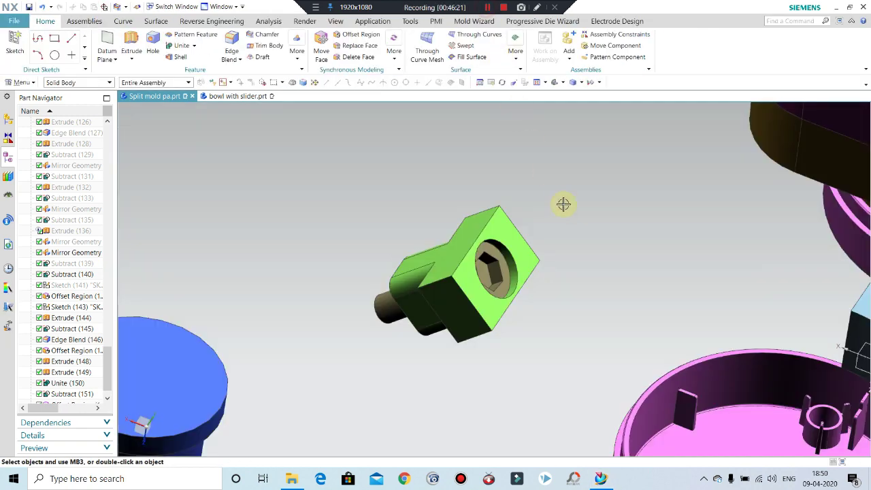
mouse_move(562, 202)
middle_down()
mouse_move(577, 209)
mouse_move(567, 210)
middle_up()
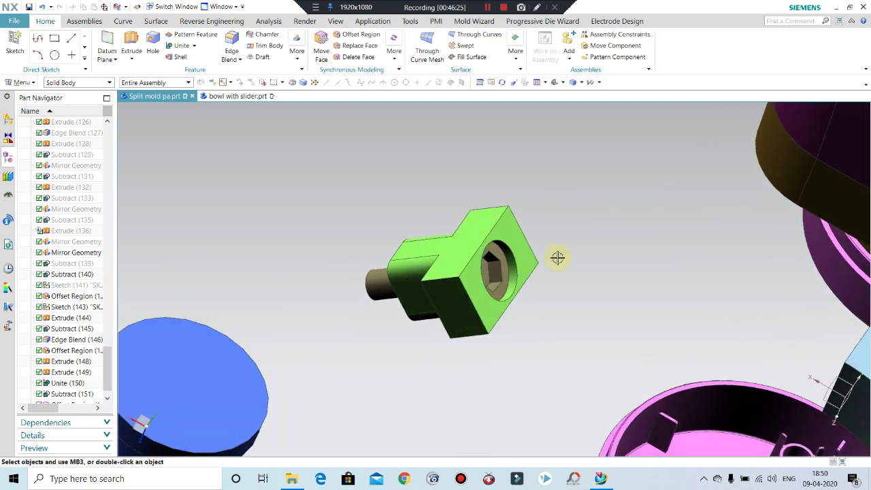
mouse_move(546, 235)
middle_down()
mouse_move(608, 265)
mouse_move(598, 270)
middle_up()
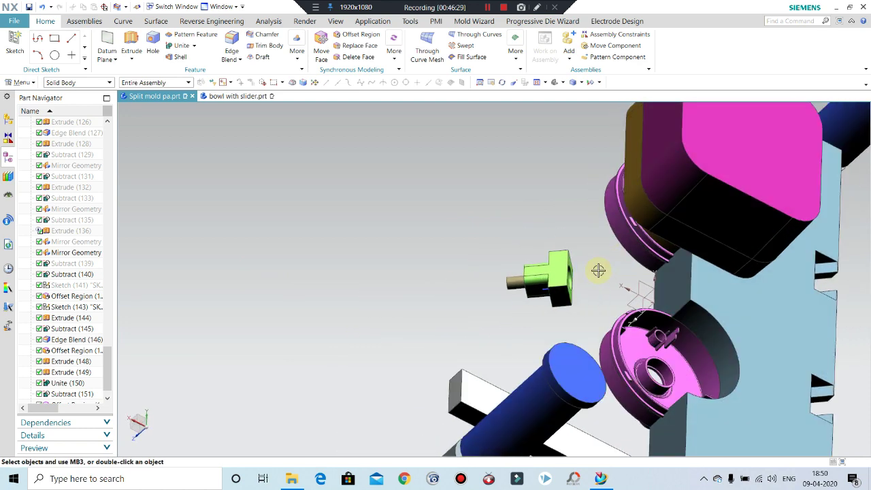
middle_drag(469, 235, 619, 360)
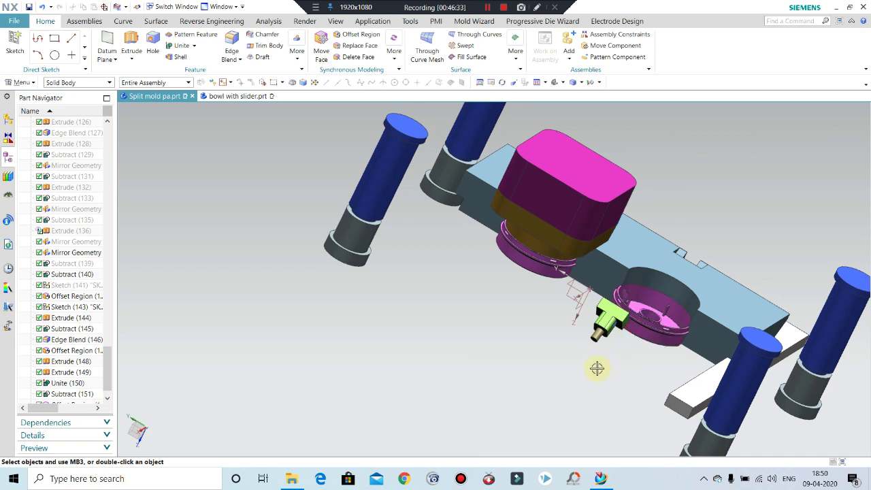
right_click(442, 347)
key(Escape)
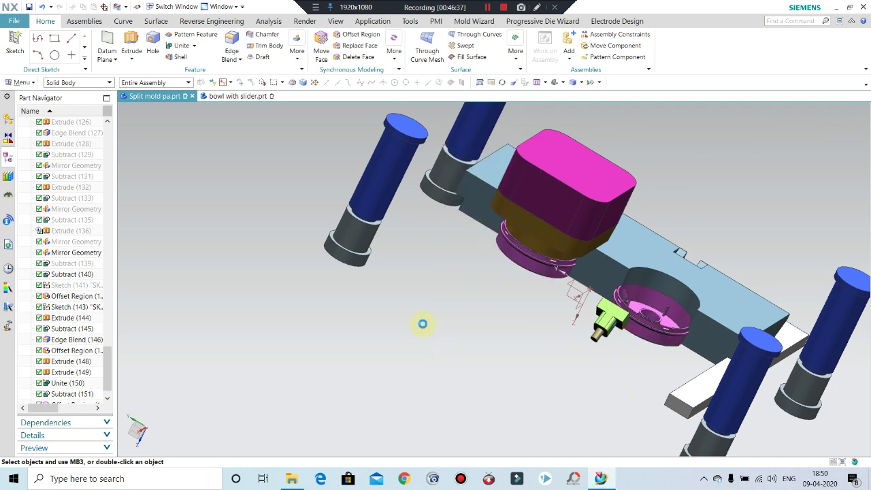
Show the hidden dark green slider plate again beside the light-green block
key(ctrl+shift+k)
click(521, 283)
middle_click(408, 342)
middle_drag(408, 342, 342, 334)
scroll(501, 295, up, 5)
scroll(455, 296, up, 3)
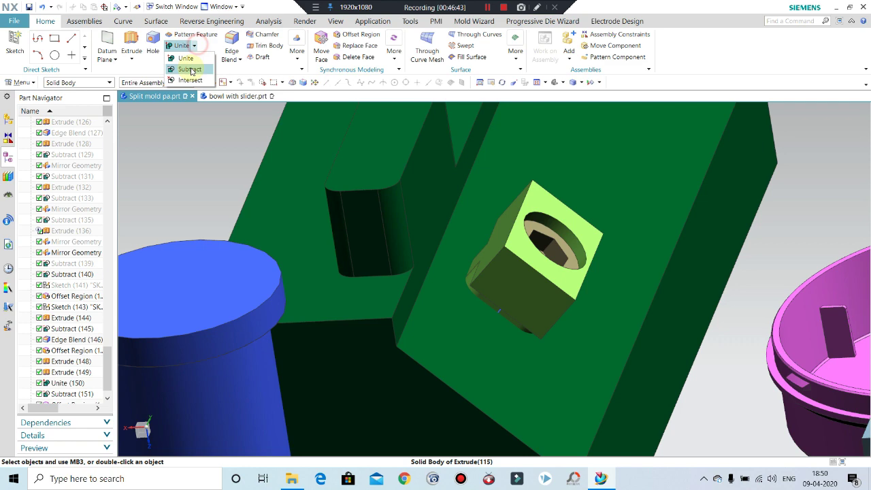
Subtract the square block from the first green slider, editing Subtract (154) to keep the tool
click(191, 70)
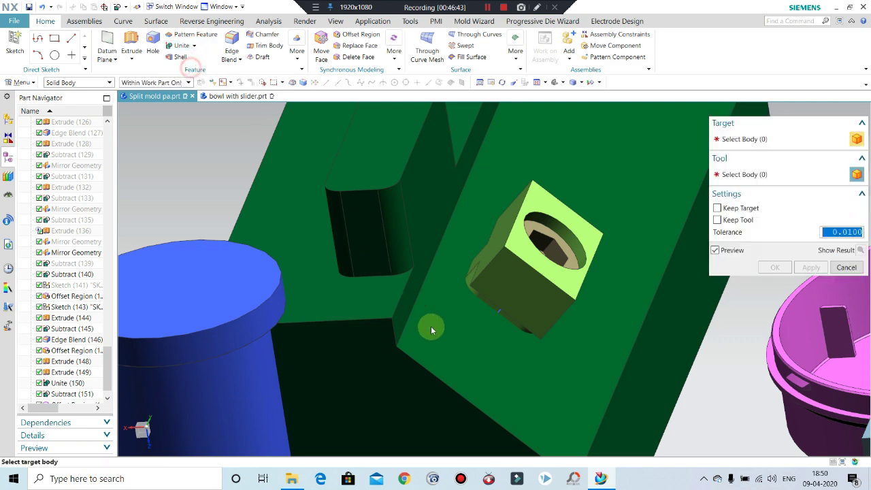
click(432, 326)
click(499, 294)
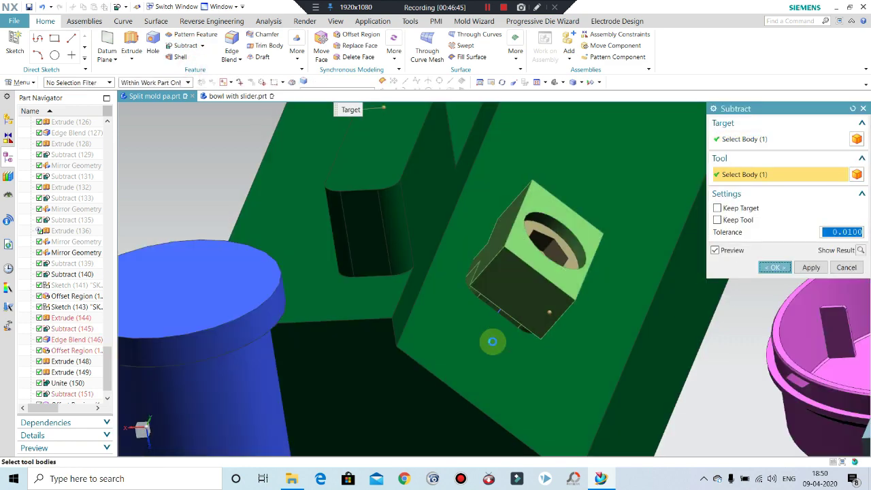
middle_click(503, 336)
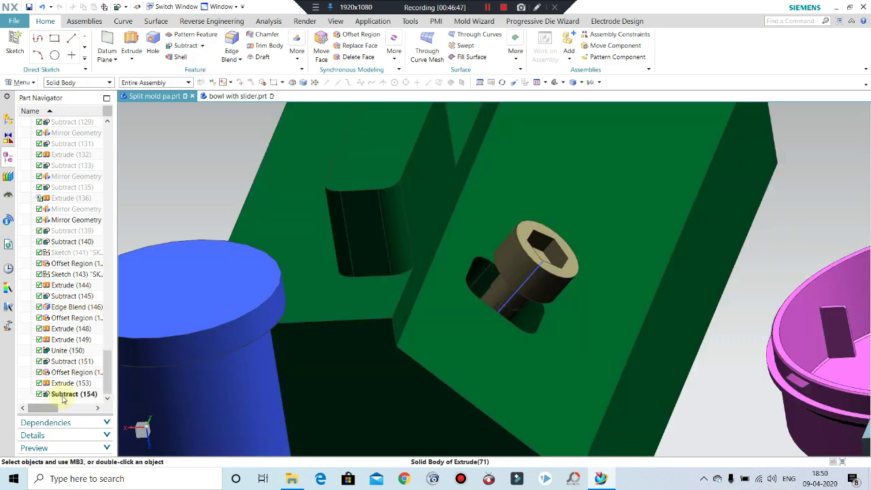
double_click(63, 395)
click(736, 220)
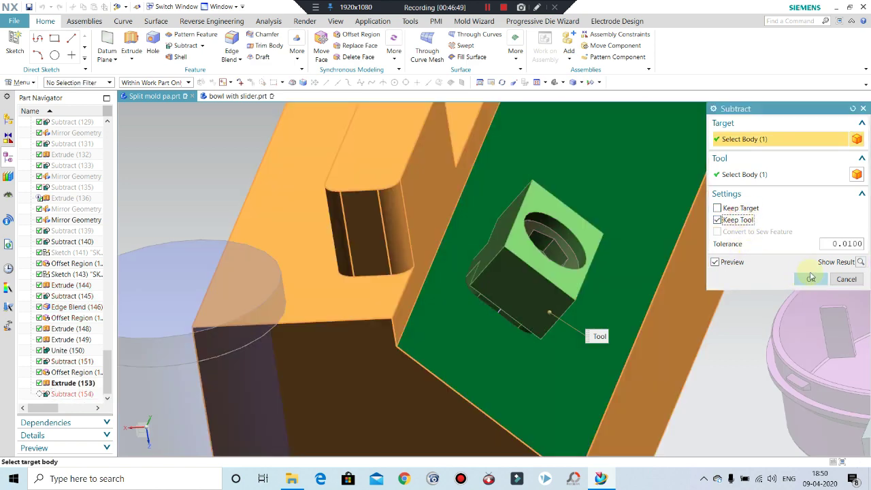
click(815, 279)
scroll(542, 272, up, 2)
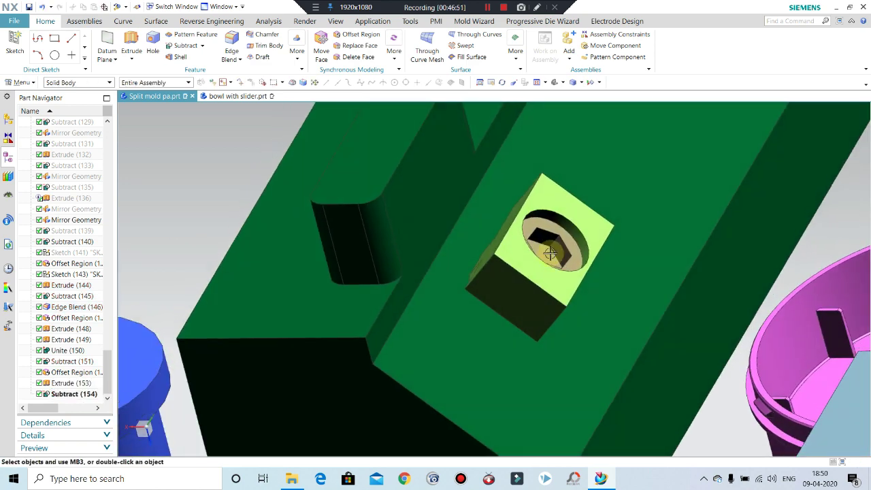
Subtract the square block from the other green slider, keeping the cutting block
click(195, 52)
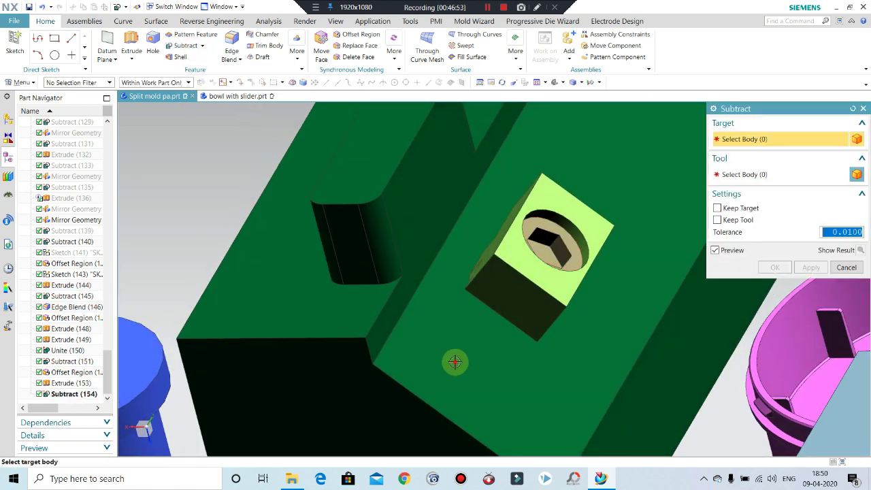
click(453, 360)
click(720, 220)
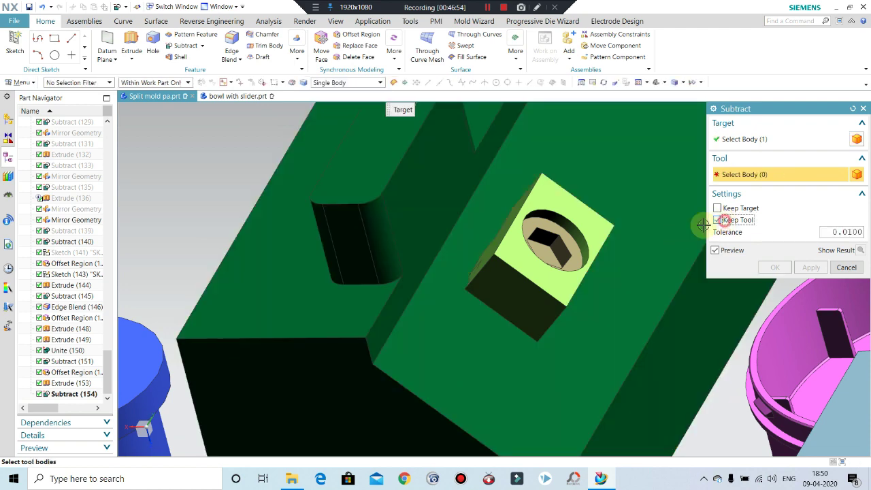
click(574, 255)
middle_click(619, 265)
Hide the square cutting block and the bolt with Ctrl+B
middle_drag(614, 270, 577, 257)
click(576, 256)
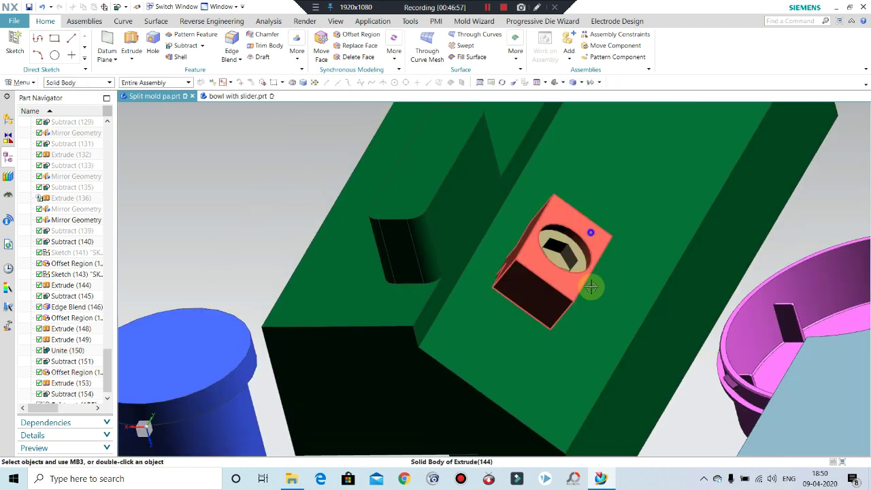
key(ctrl+b)
click(555, 269)
key(ctrl+b)
Orbit to the slider and briefly open, then close, the display preferences
mouse_move(550, 324)
middle_down()
mouse_move(534, 360)
mouse_move(544, 342)
mouse_move(535, 315)
mouse_move(529, 338)
mouse_move(573, 311)
middle_up()
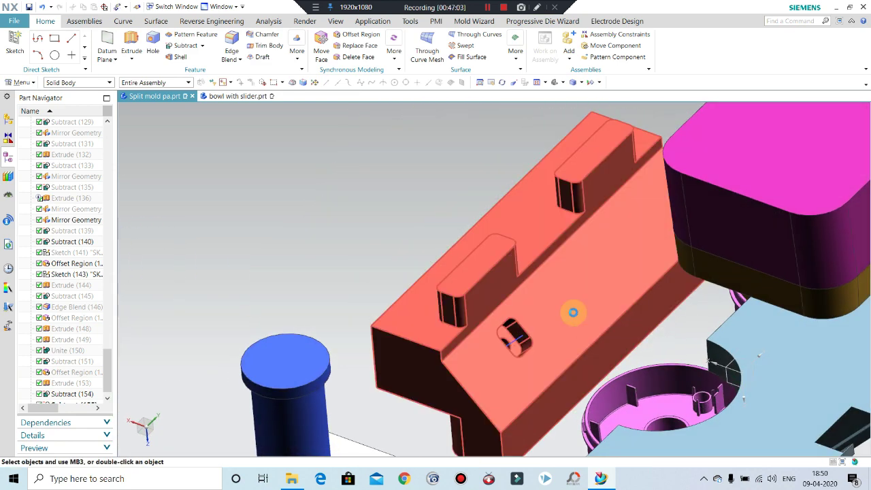
key(ctrl+shift+j)
key(Escape)
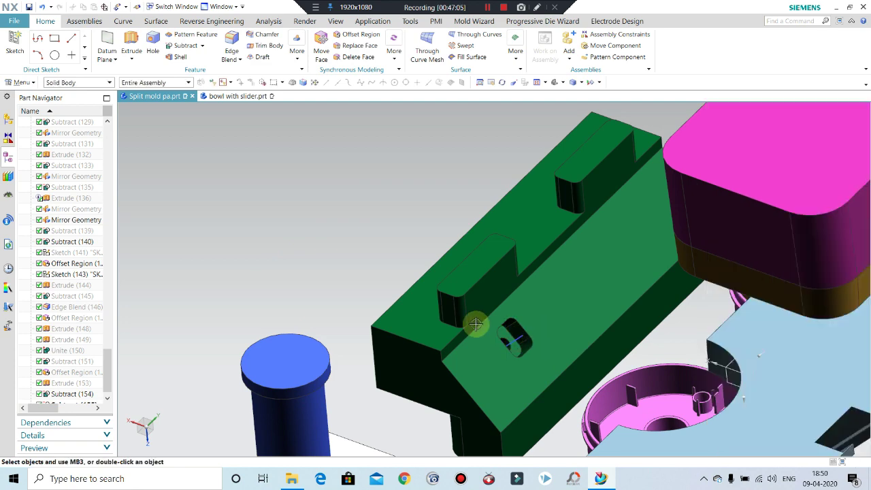
scroll(537, 281, down, 5)
scroll(544, 276, down, 3)
scroll(534, 298, up, 5)
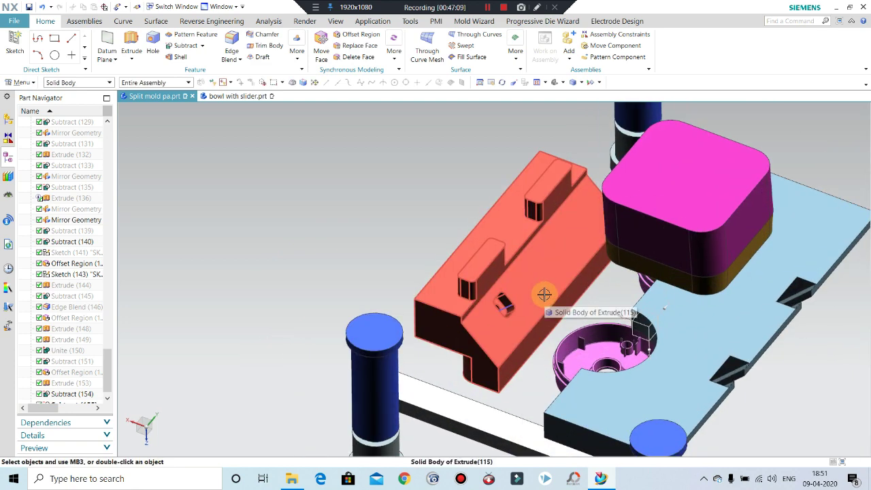
Box-select all hidden mold bodies in the Show chooser and make them visible
key(ctrl+shift+k)
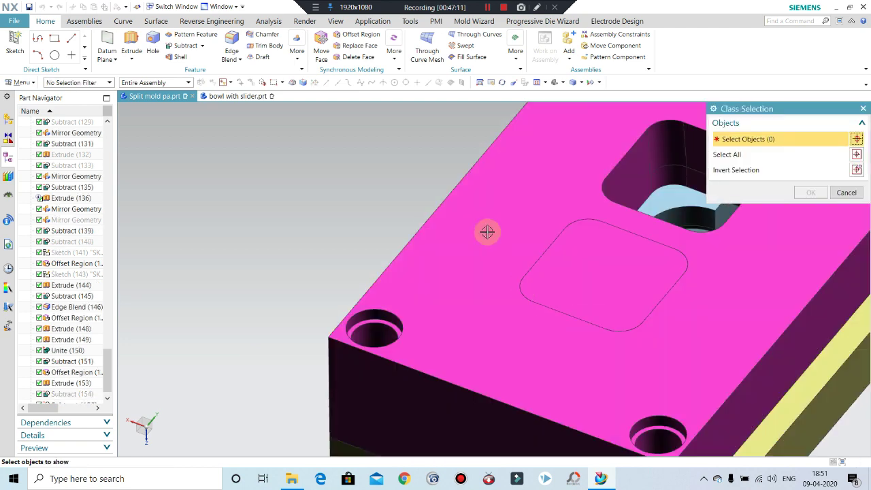
scroll(486, 229, down, 5)
scroll(486, 274, down, 2)
drag(644, 154, 383, 377)
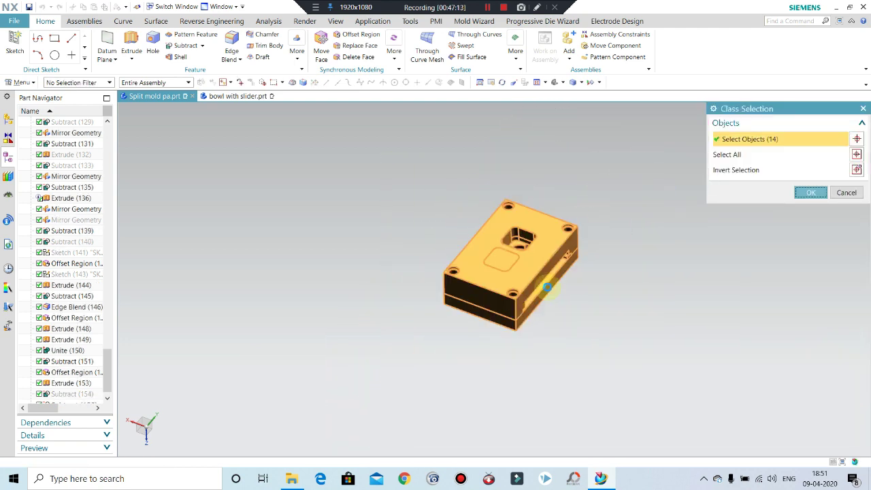
middle_click(637, 295)
mouse_move(638, 295)
middle_down()
mouse_move(594, 162)
mouse_move(581, 204)
middle_up()
scroll(524, 276, up, 2)
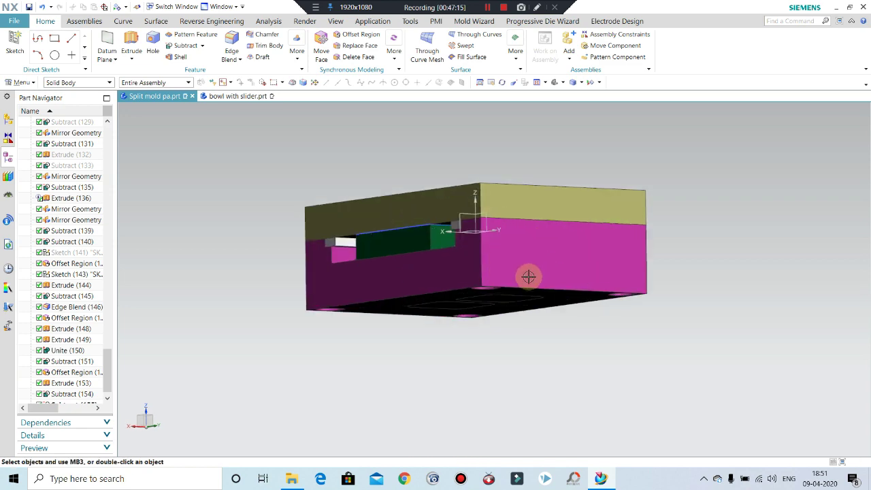
Hide the top plate and green slider block, then orbit and zoom into the cavity
middle_drag(525, 276, 501, 279)
key(ctrl+b)
mouse_move(488, 339)
middle_down()
mouse_move(485, 295)
mouse_move(501, 270)
mouse_move(385, 237)
middle_up()
scroll(471, 237, up, 1)
key(ctrl+b)
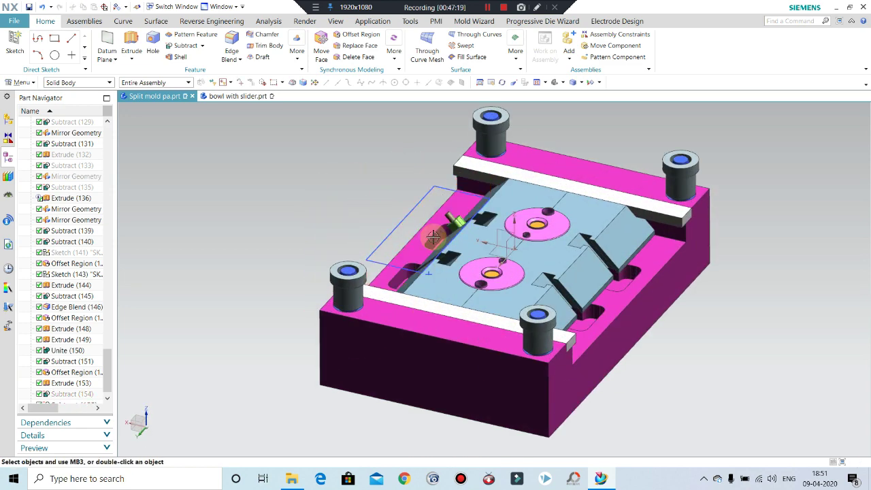
middle_drag(472, 237, 463, 267)
scroll(463, 267, up, 3)
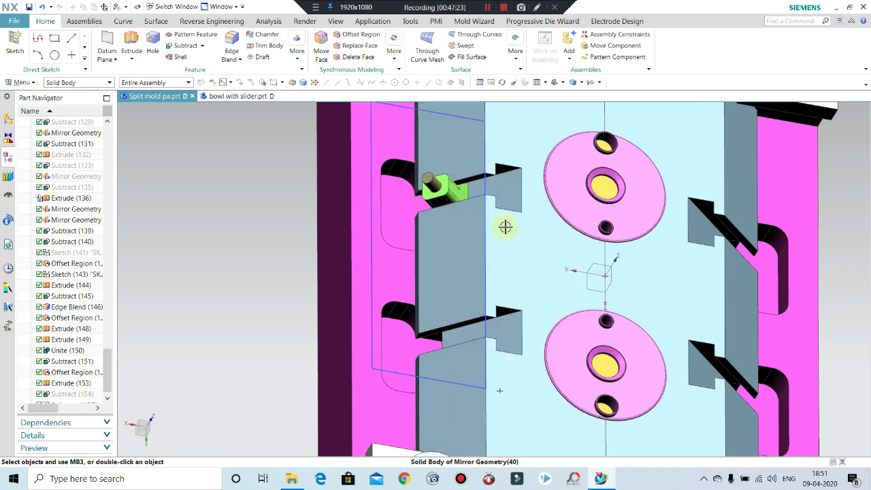
scroll(531, 238, down, 2)
mouse_move(558, 247)
middle_down()
mouse_move(582, 292)
mouse_move(559, 330)
mouse_move(589, 302)
mouse_move(608, 297)
mouse_move(644, 334)
middle_up()
scroll(779, 381, up, 2)
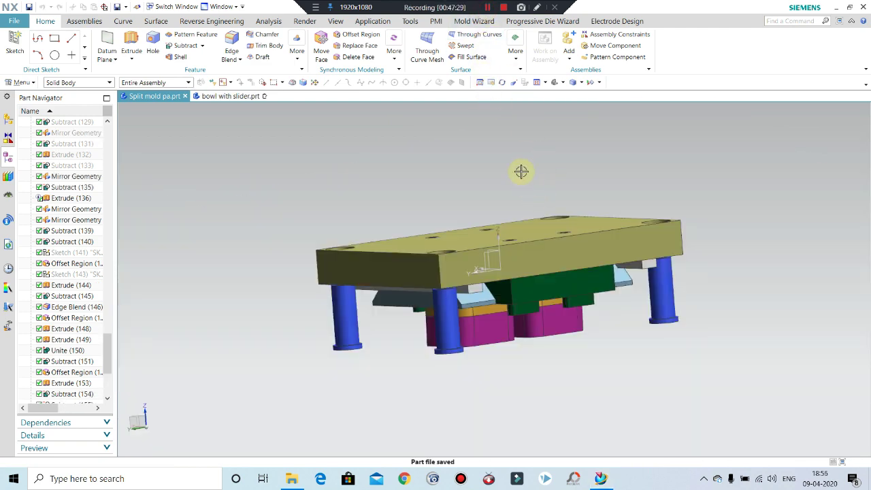
Hide the top plate (Ctrl+B) and fit the view to expose the mirrored sliders, bolts and inserts
mouse_move(521, 171)
middle_down()
mouse_move(529, 195)
mouse_move(569, 208)
mouse_move(573, 276)
mouse_move(540, 276)
mouse_move(539, 307)
middle_up()
key(ctrl+b)
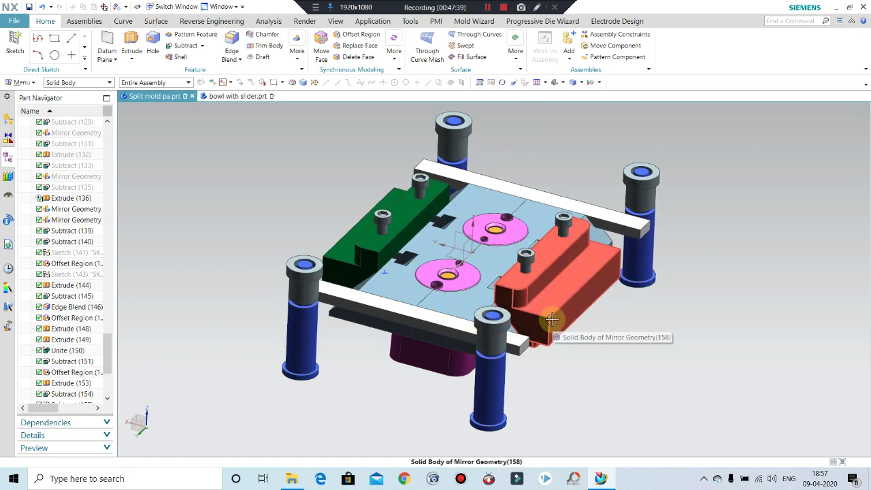
middle_drag(534, 294, 512, 287)
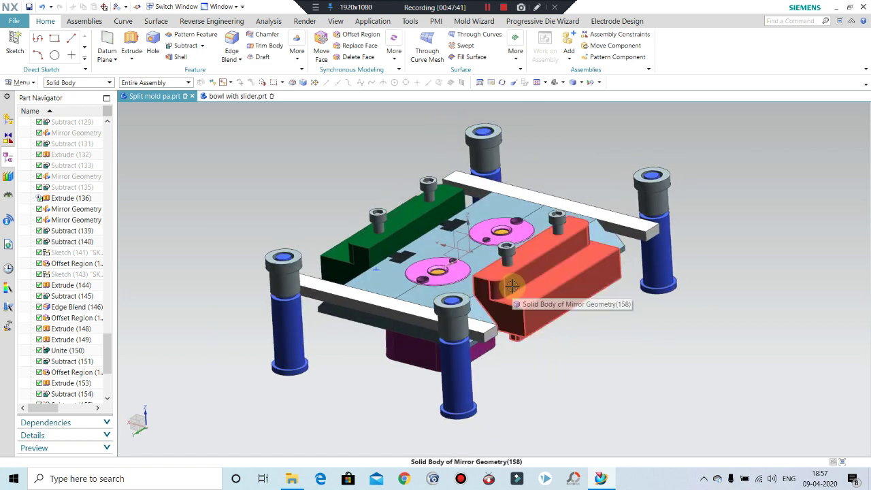
mouse_move(590, 164)
middle_down()
mouse_move(508, 205)
mouse_move(572, 238)
middle_up()
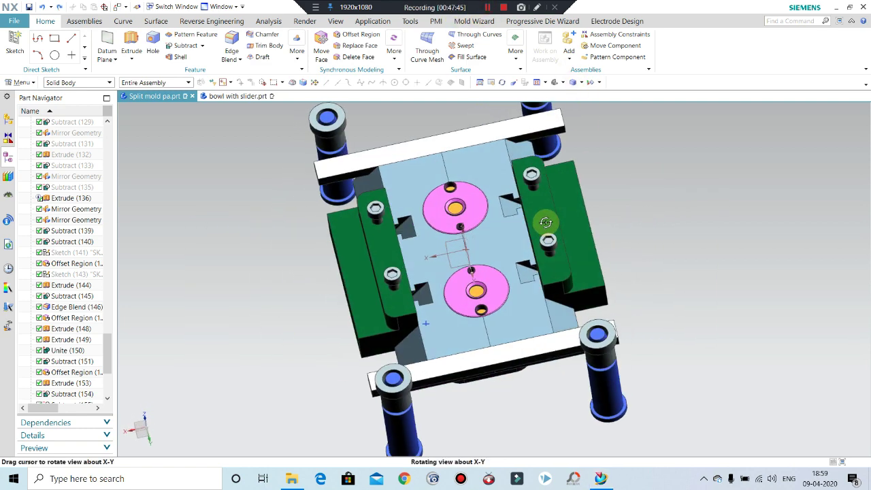
scroll(571, 237, up, 3)
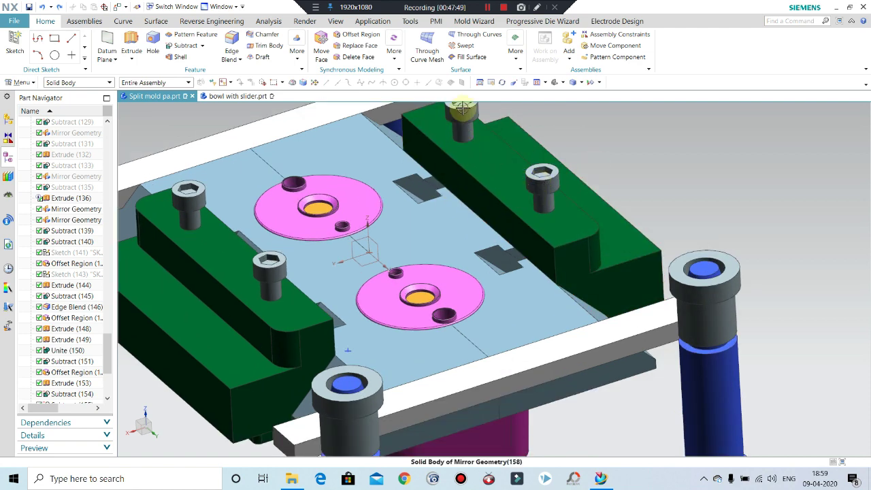
click(487, 138)
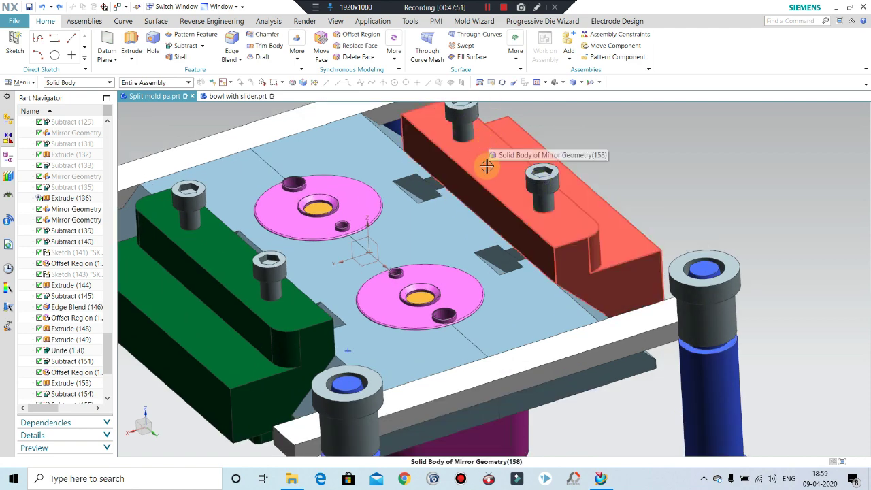
key(Escape)
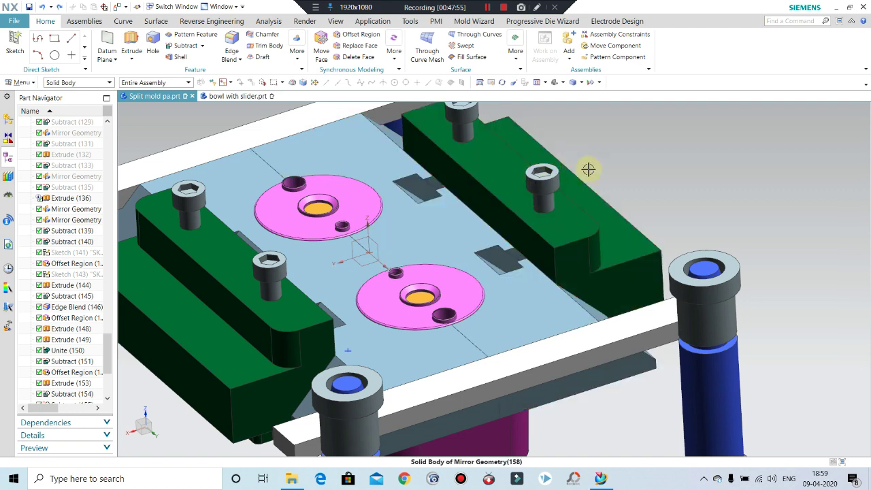
key(Home)
scroll(608, 219, up, 3)
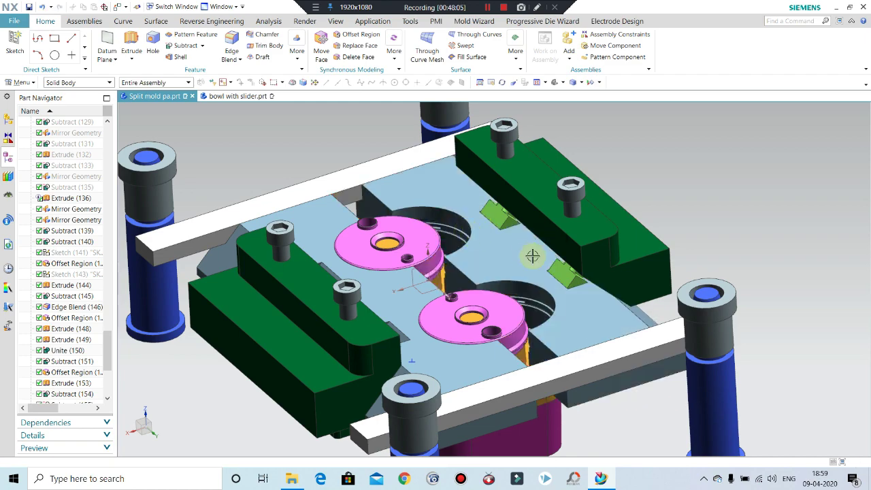
Cancel the stray Profile sketch, undo to restore the light-blue plate, and save the part
mouse_move(532, 256)
middle_down()
mouse_move(513, 238)
mouse_move(502, 268)
mouse_move(427, 188)
middle_up()
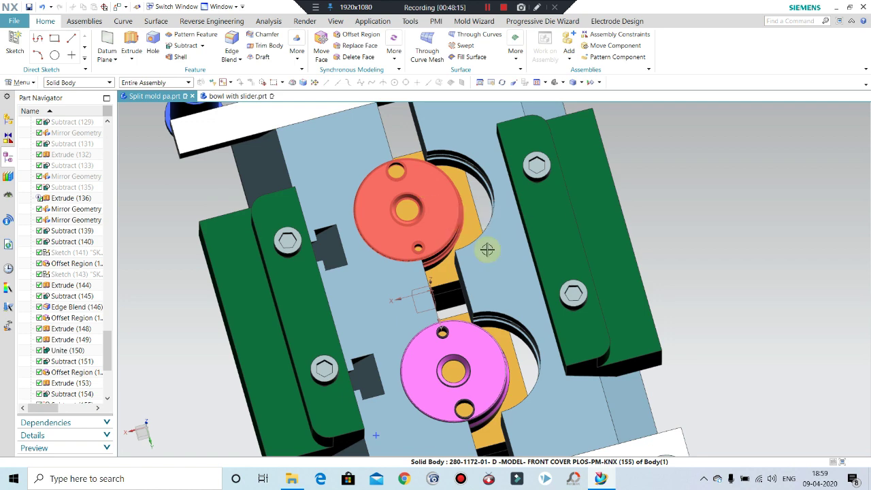
mouse_move(485, 249)
middle_down()
mouse_move(461, 238)
mouse_move(451, 246)
middle_up()
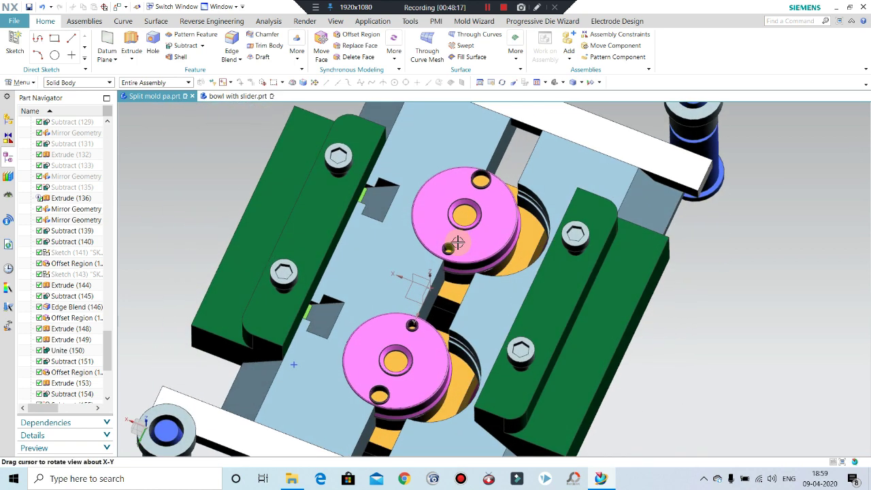
key(z)
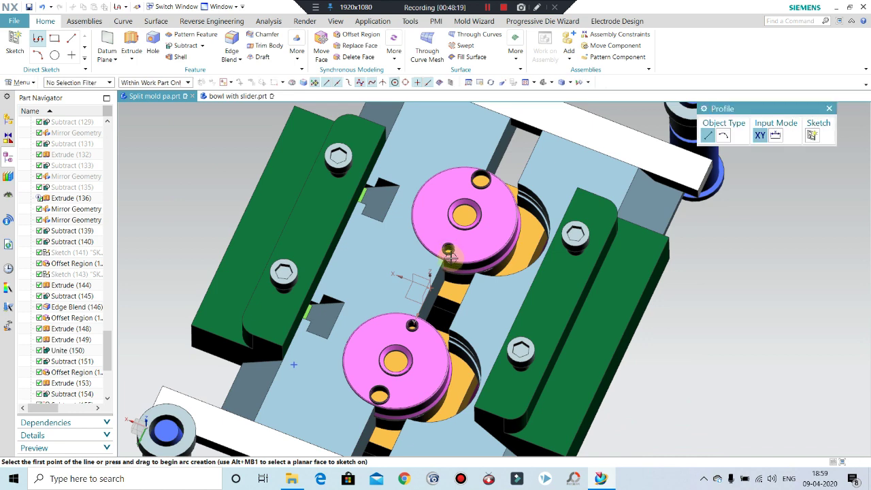
key(Escape)
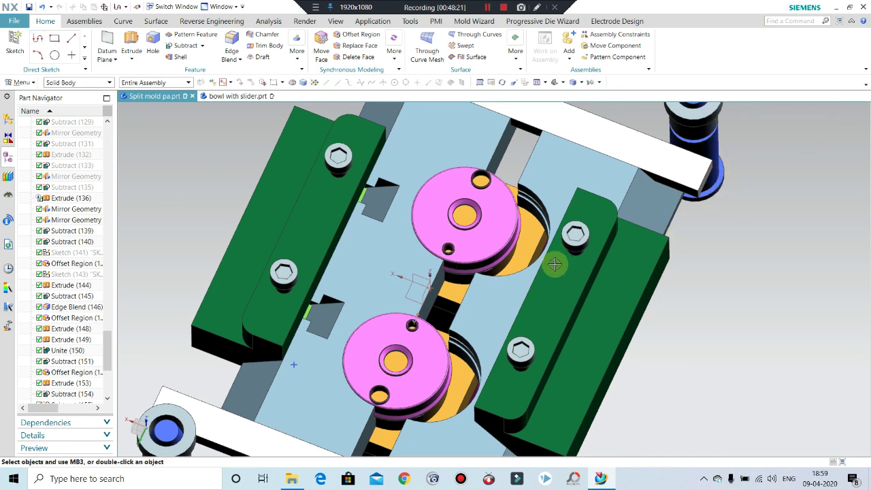
key(ctrl+z)
key(ctrl+z)
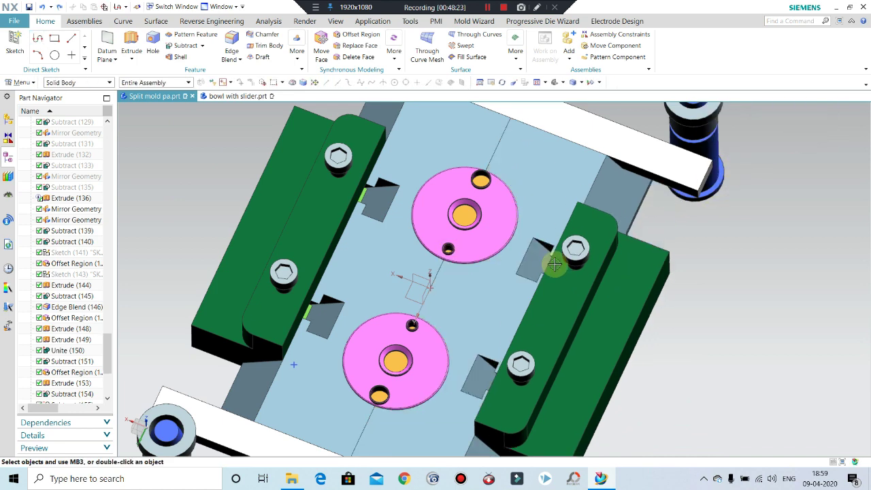
middle_drag(630, 276, 674, 245)
key(ctrl+s)
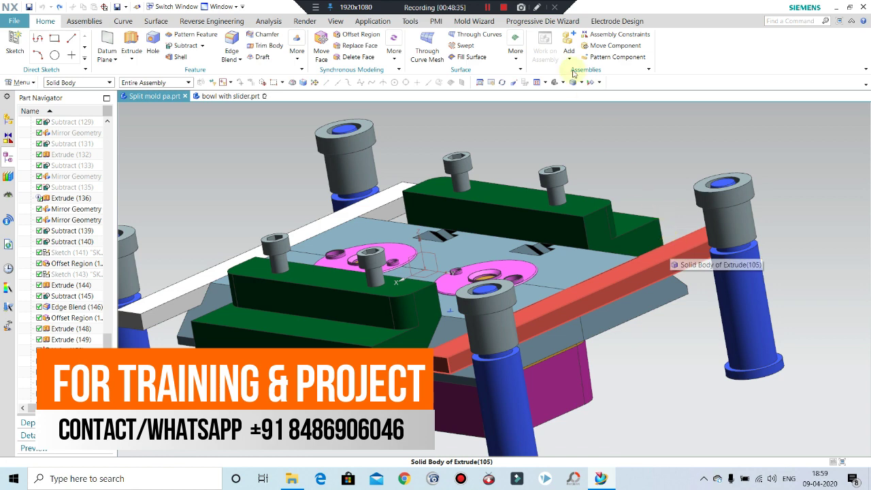
Show the two hidden wear strips, then invert shown and hidden bodies to restore the mold
scroll(286, 243, up, 3)
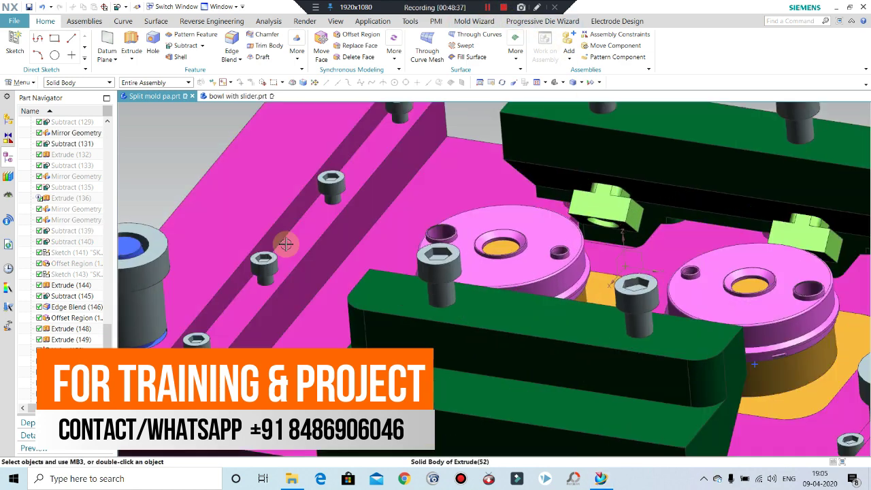
scroll(553, 281, down, 2)
scroll(587, 289, down, 1)
middle_drag(572, 342, 568, 330)
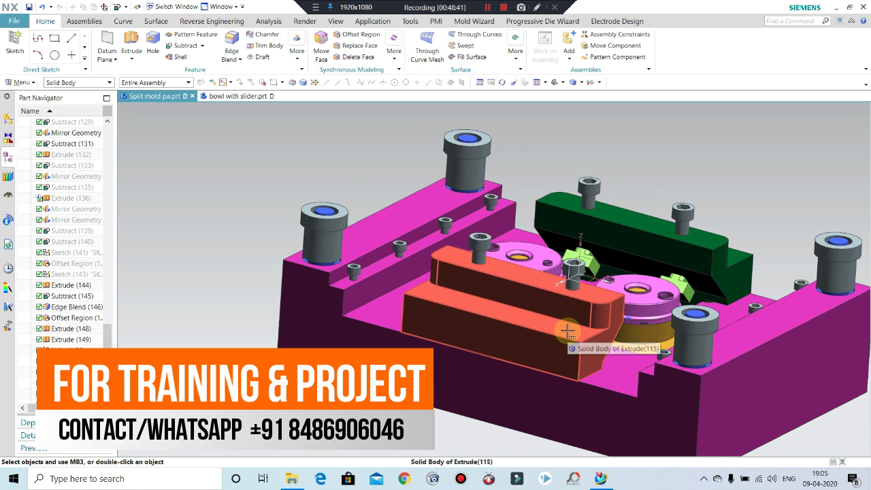
scroll(329, 186, down, 2)
scroll(334, 214, up, 2)
scroll(343, 219, up, 1)
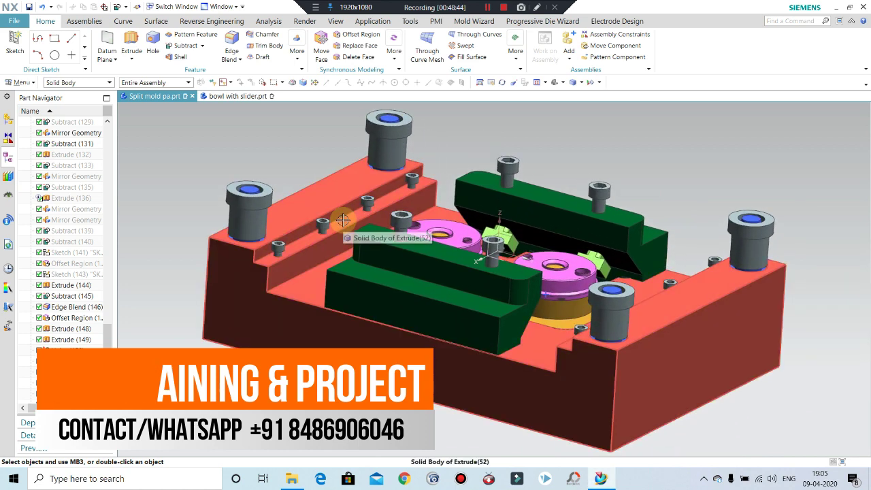
key(ctrl+shift+b)
key(ctrl+shift+k)
mouse_move(402, 307)
middle_down()
mouse_move(413, 275)
mouse_move(297, 239)
middle_up()
click(298, 238)
click(636, 205)
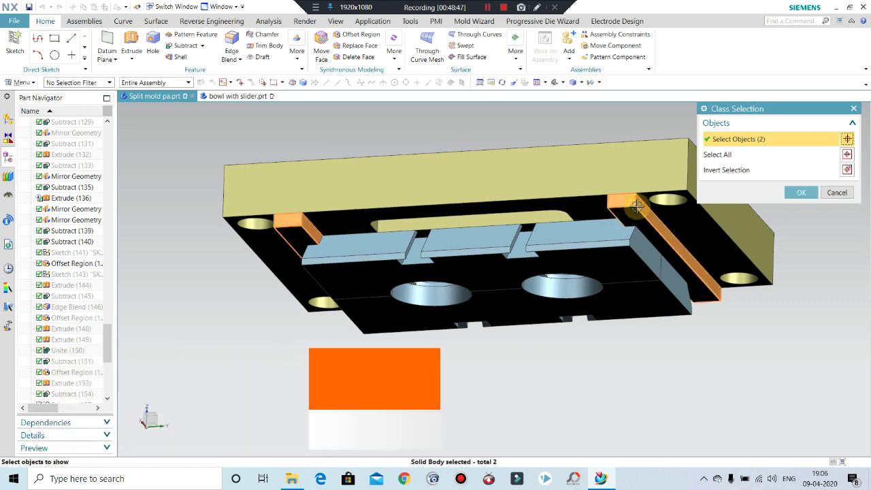
middle_drag(636, 205, 528, 349)
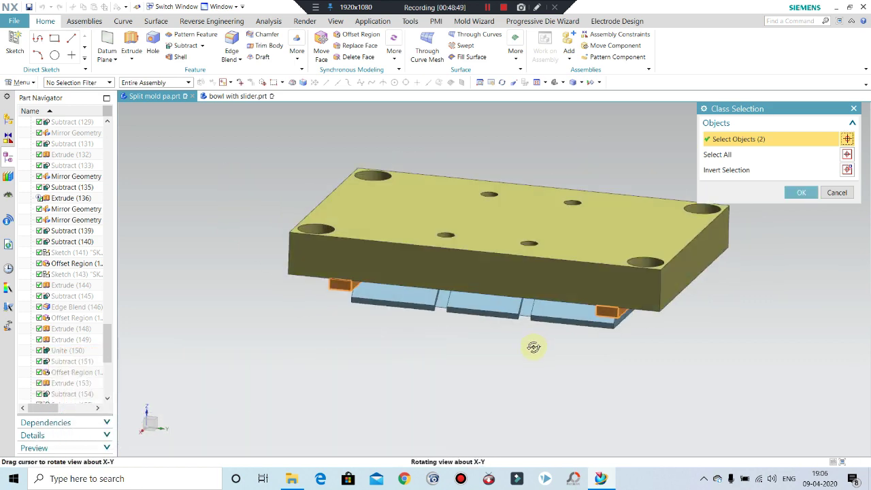
middle_click(528, 349)
key(ctrl+shift+b)
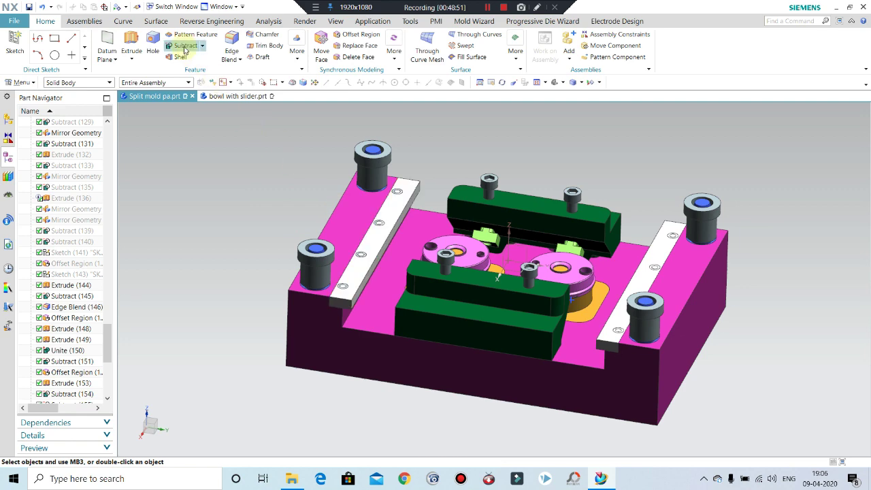
Subtract the three bolts from the left wear strip with Keep Tool on
click(184, 45)
scroll(411, 326, down, 3)
scroll(341, 282, down, 2)
click(314, 262)
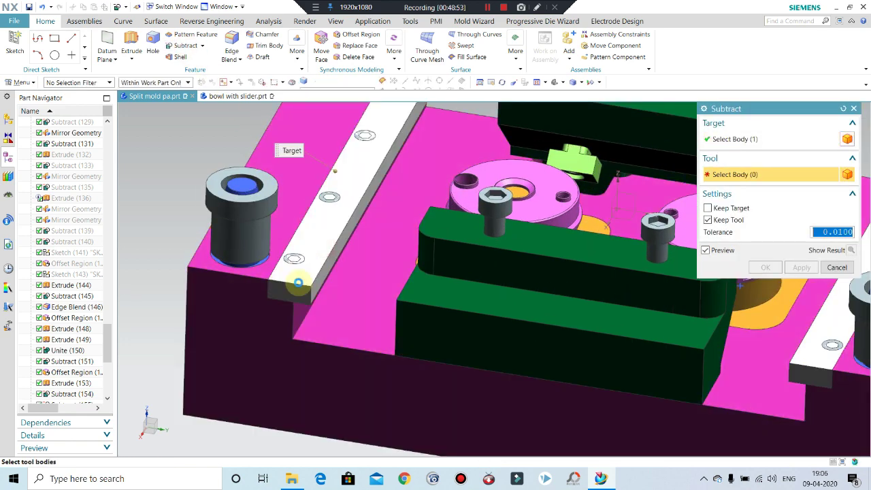
click(330, 196)
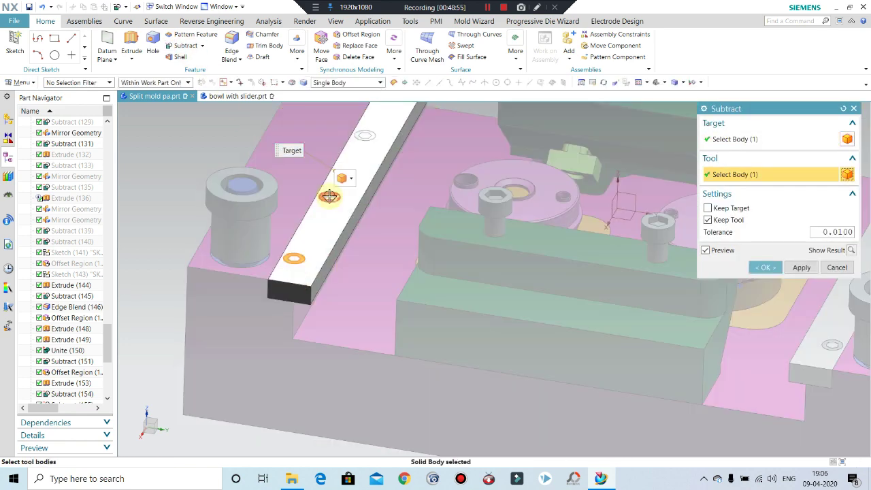
click(365, 202)
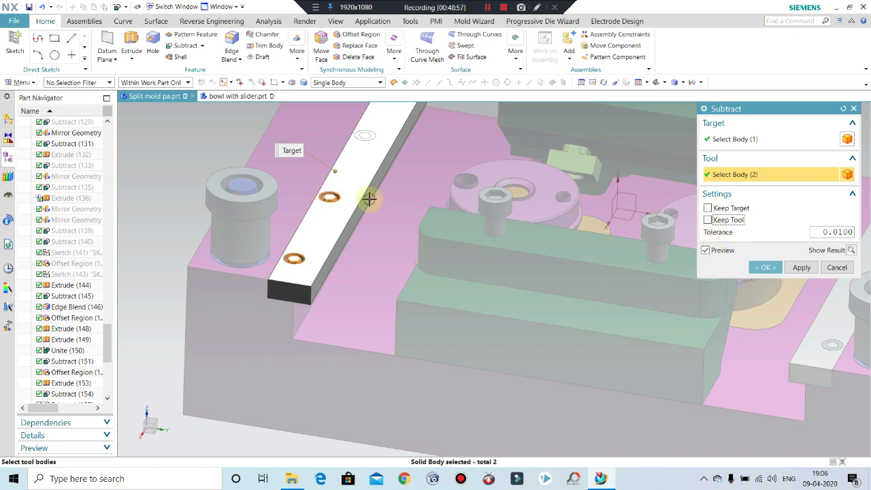
click(708, 220)
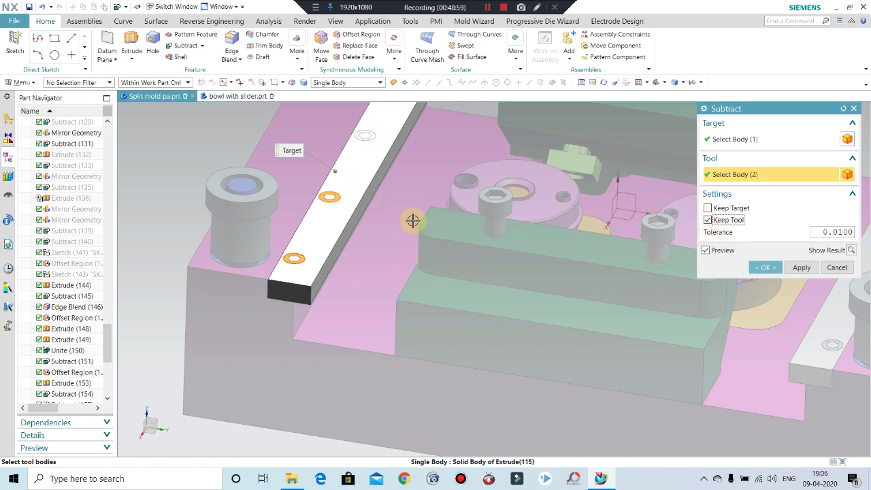
scroll(375, 161, down, 2)
scroll(385, 163, down, 1)
click(386, 162)
scroll(391, 181, up, 1)
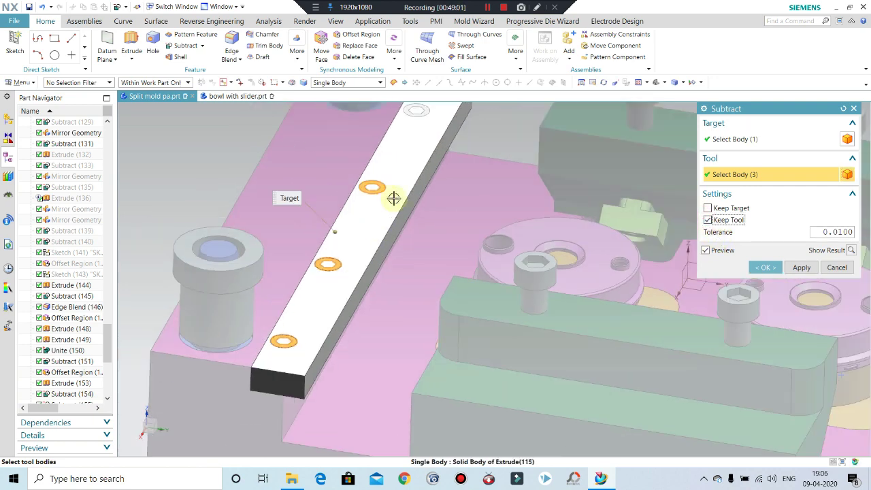
scroll(415, 106, up, 1)
scroll(412, 169, up, 1)
scroll(417, 129, up, 1)
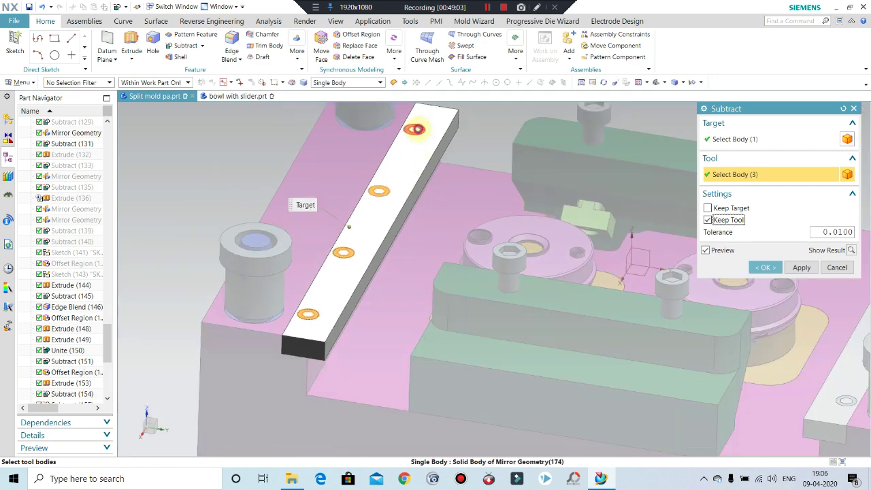
middle_click(405, 179)
scroll(306, 241, up, 2)
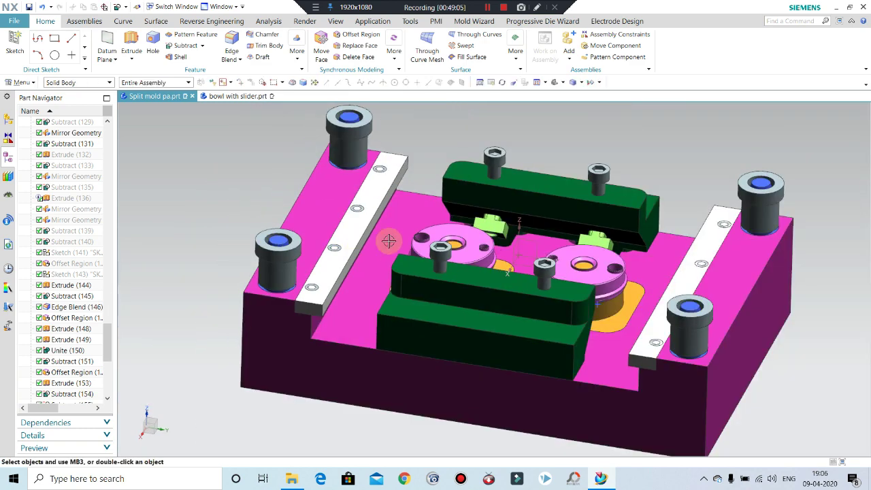
Subtract the bolts from the right wear strip the same way, keeping the bolts
click(185, 46)
scroll(620, 281, down, 2)
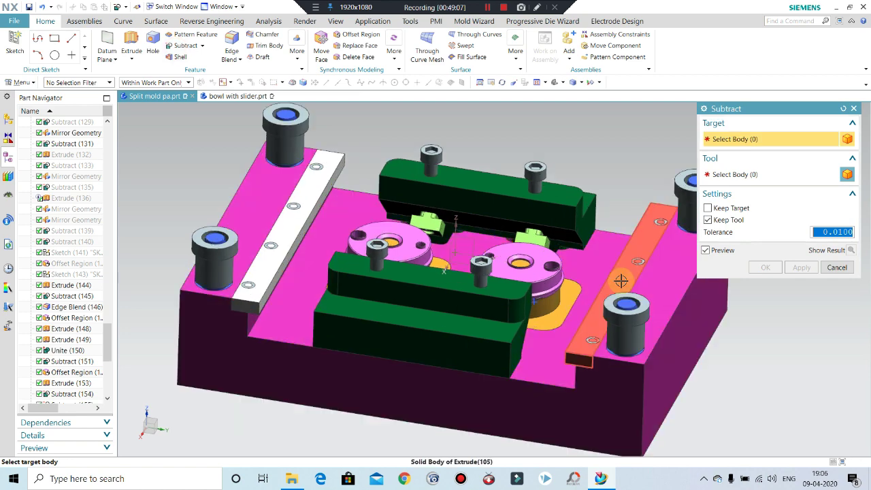
click(620, 281)
scroll(640, 259, down, 2)
click(675, 196)
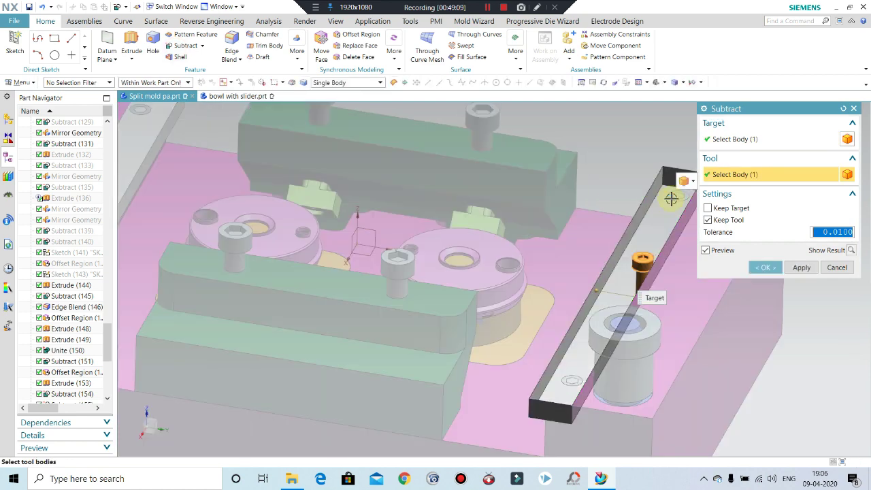
middle_drag(590, 373, 645, 341)
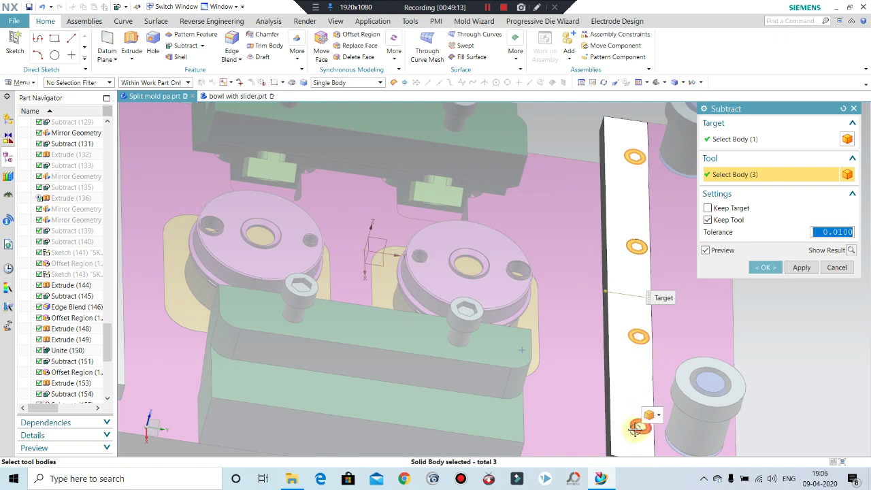
click(763, 268)
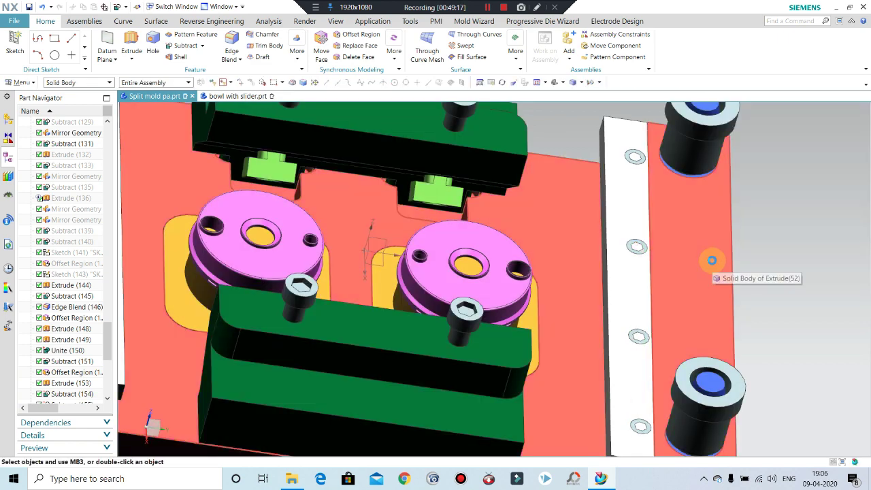
Use Edit Object Display to move the seven wear-strip bolts to layer 100
key(ctrl+j)
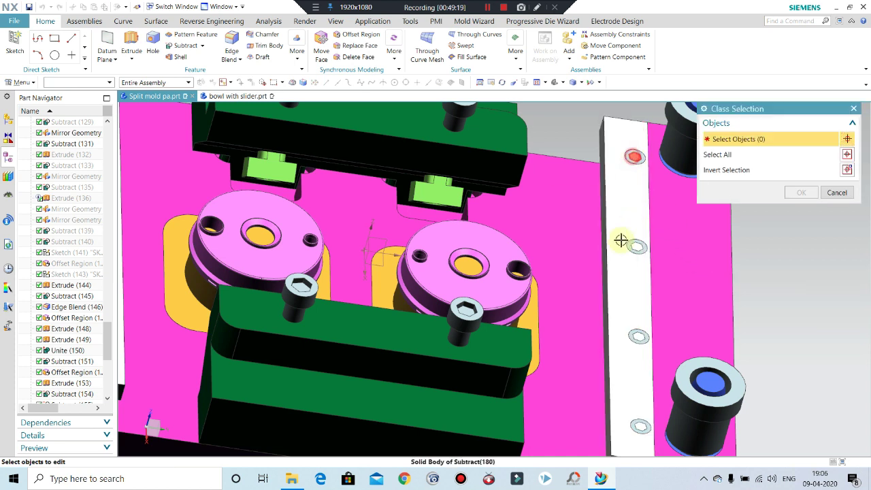
click(620, 240)
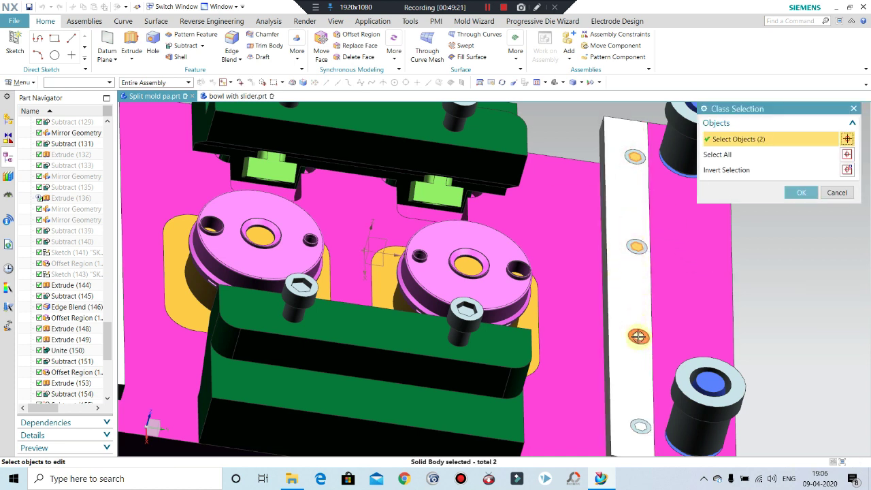
scroll(775, 261, up, 3)
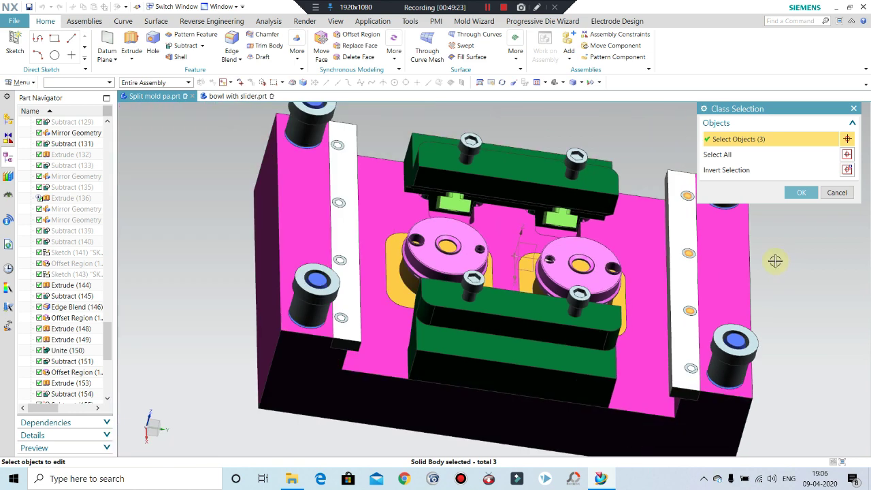
scroll(372, 151, down, 2)
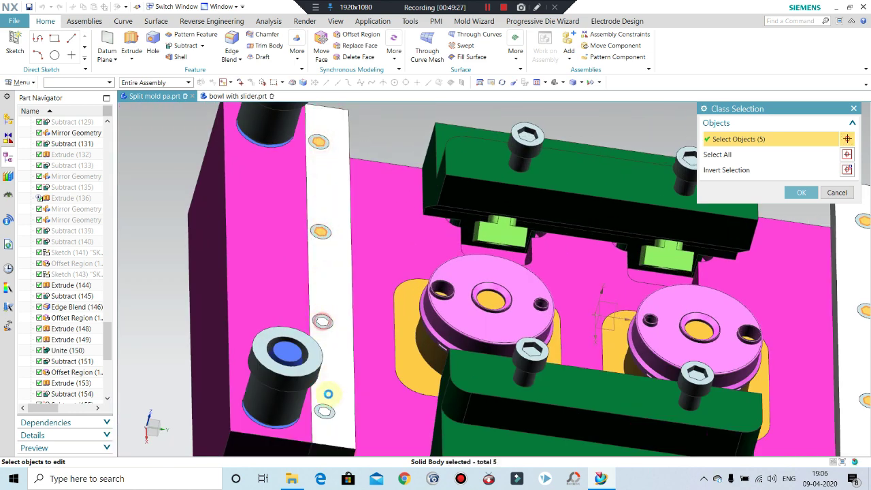
click(332, 403)
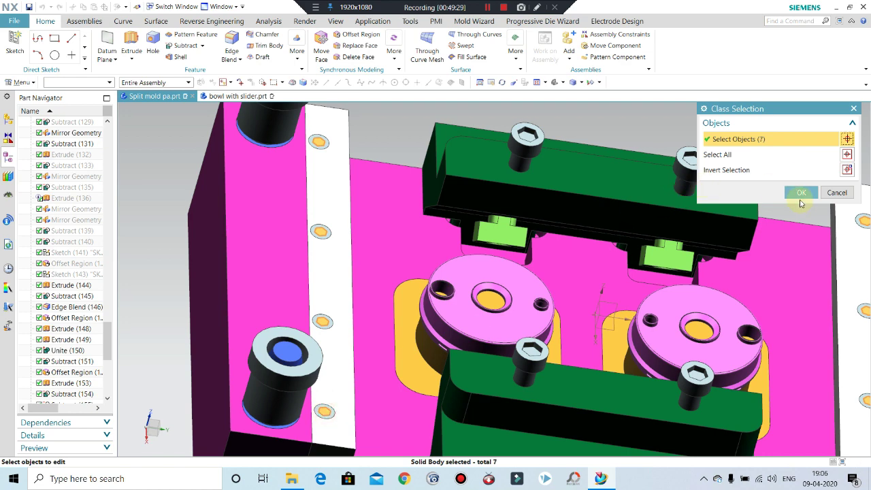
click(801, 196)
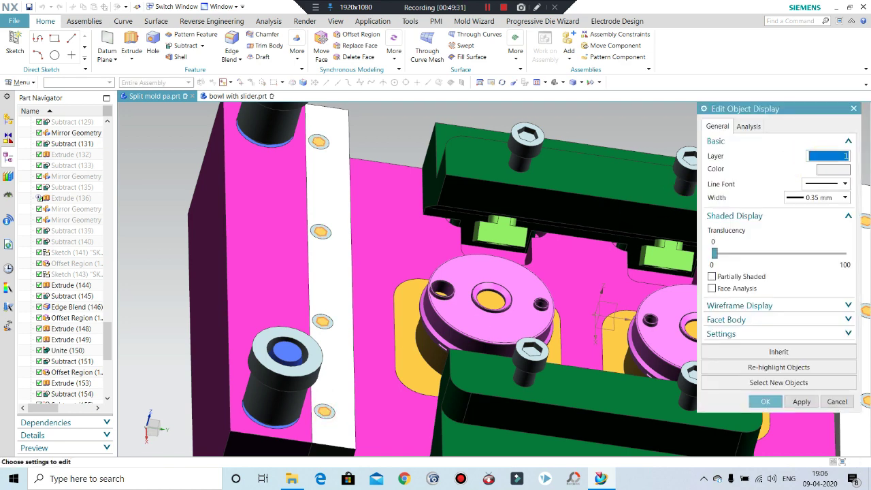
key(Return)
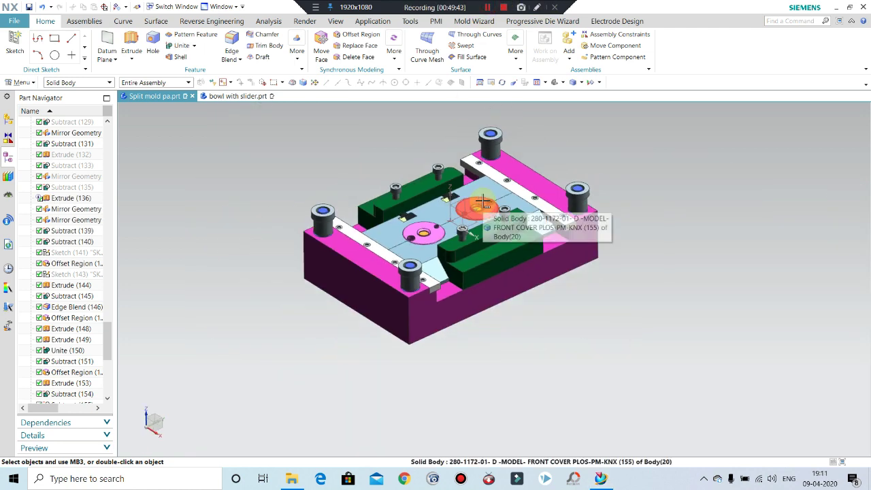
scroll(470, 214, up, 2)
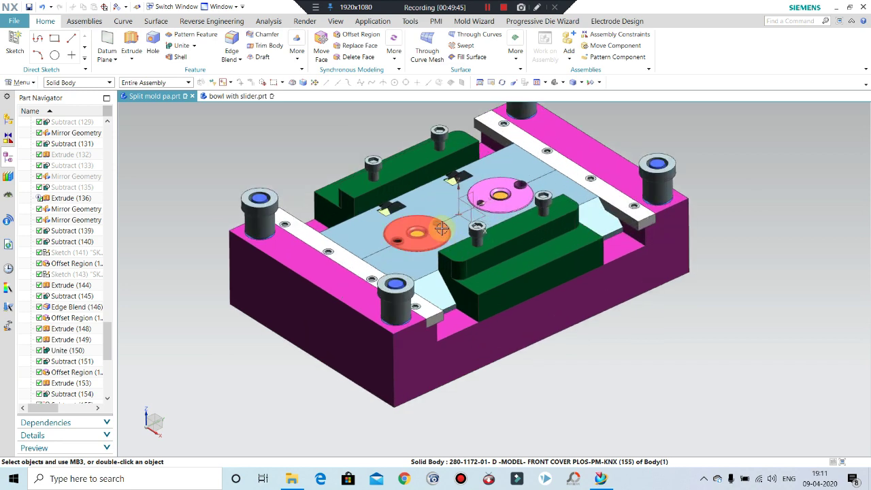
scroll(449, 225, up, 3)
scroll(452, 226, up, 2)
scroll(458, 226, down, 3)
middle_drag(459, 228, 448, 311)
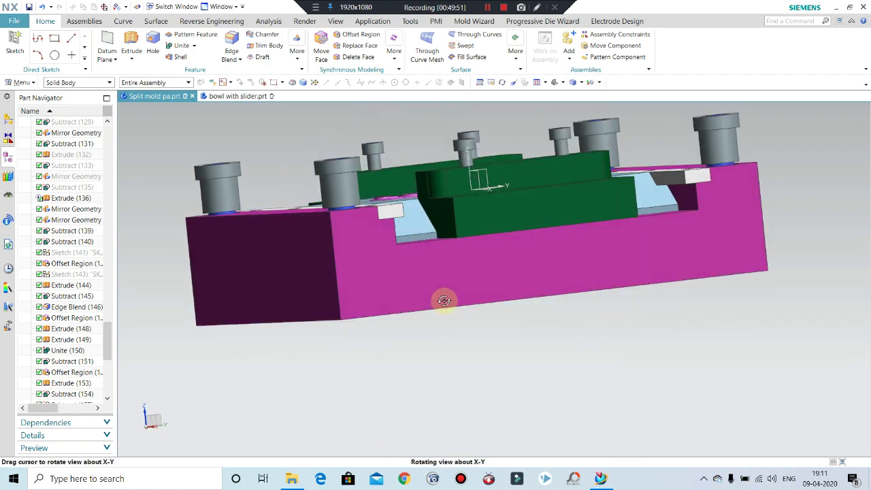
Orbit and zoom around the assembled mold, ending on the cooling-water pipe and fittings side
scroll(402, 260, up, 3)
scroll(402, 260, down, 3)
mouse_move(402, 261)
middle_down()
mouse_move(419, 291)
mouse_move(426, 336)
mouse_move(425, 310)
mouse_move(429, 325)
middle_up()
scroll(431, 331, up, 2)
scroll(508, 270, down, 2)
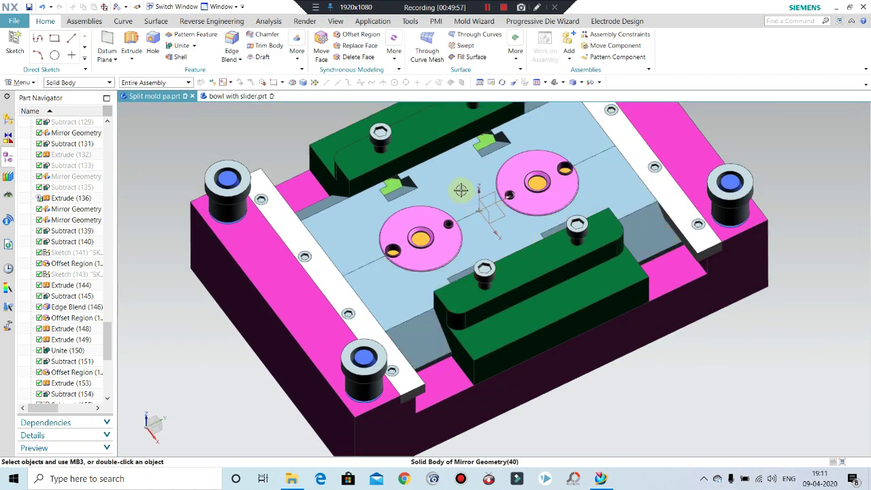
scroll(460, 190, up, 2)
scroll(454, 182, down, 3)
mouse_move(519, 252)
middle_down()
mouse_move(534, 218)
mouse_move(554, 236)
mouse_move(485, 197)
mouse_move(461, 171)
mouse_move(521, 195)
middle_up()
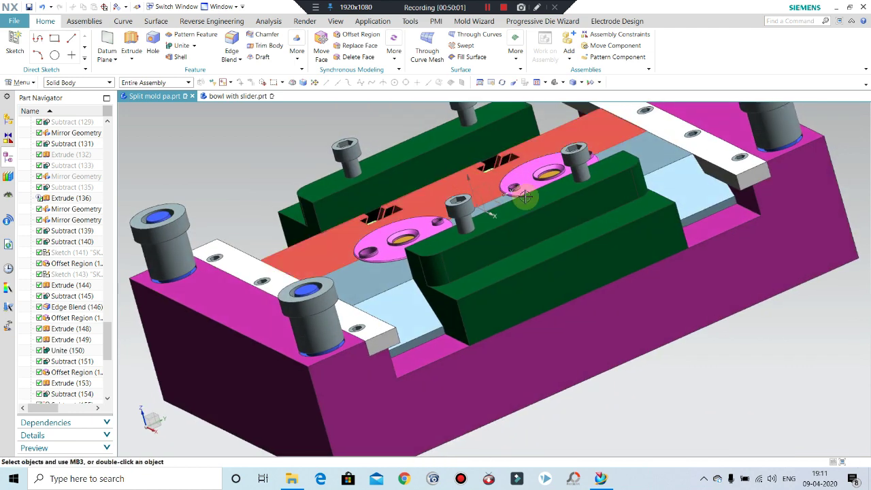
mouse_move(633, 175)
middle_down()
mouse_move(673, 199)
mouse_move(658, 194)
middle_up()
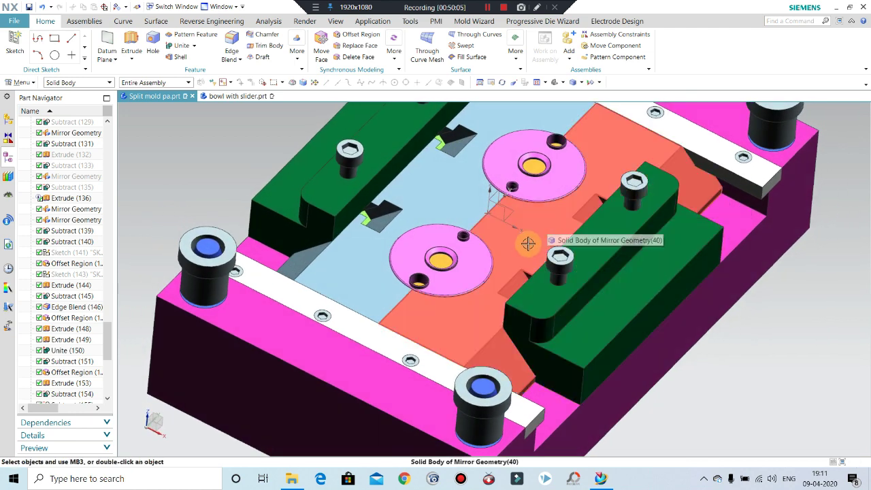
mouse_move(528, 243)
middle_down()
mouse_move(469, 272)
mouse_move(472, 252)
mouse_move(482, 271)
mouse_move(476, 243)
mouse_move(486, 218)
mouse_move(511, 229)
mouse_move(510, 213)
mouse_move(510, 229)
middle_up()
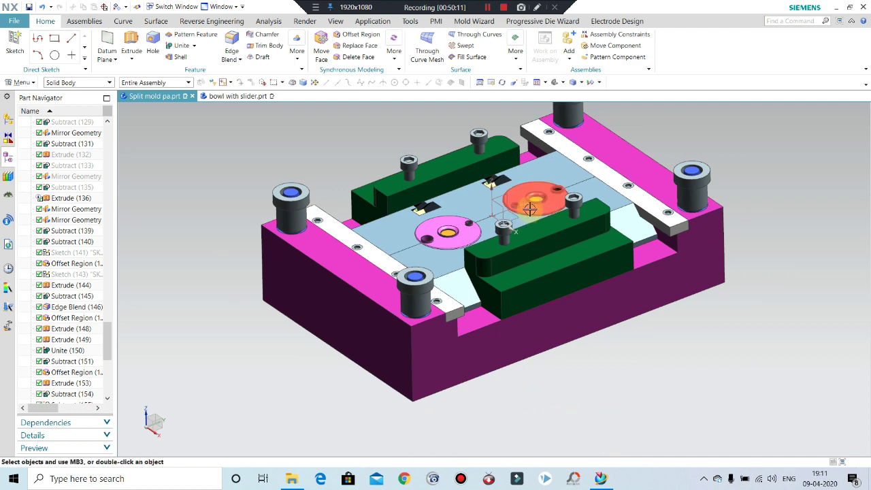
scroll(529, 209, up, 2)
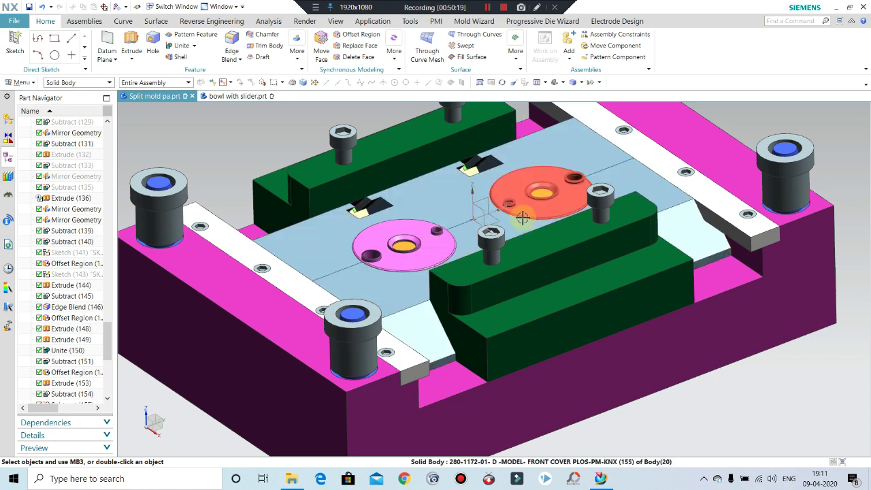
mouse_move(488, 248)
middle_down()
mouse_move(474, 220)
mouse_move(466, 243)
mouse_move(467, 224)
mouse_move(470, 234)
middle_up()
scroll(470, 234, down, 3)
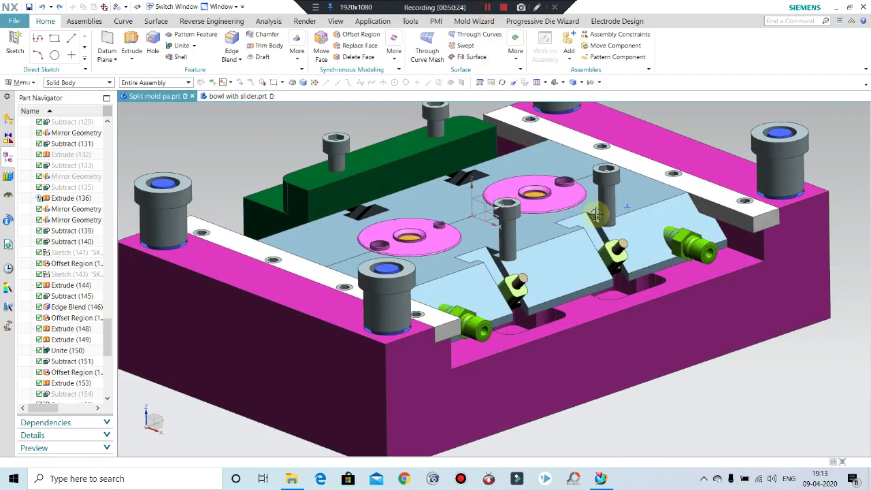
mouse_move(595, 215)
middle_down()
mouse_move(608, 235)
mouse_move(597, 263)
mouse_move(637, 194)
mouse_move(644, 283)
mouse_move(655, 248)
mouse_move(662, 255)
mouse_move(655, 244)
mouse_move(680, 299)
middle_up()
Hide the near water fitting on the slider side
scroll(687, 326, up, 3)
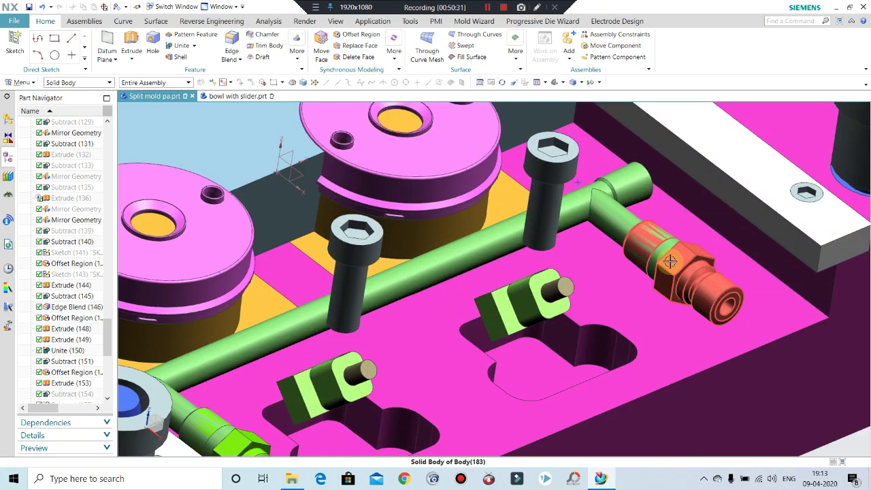
scroll(689, 347, down, 1)
scroll(685, 319, down, 1)
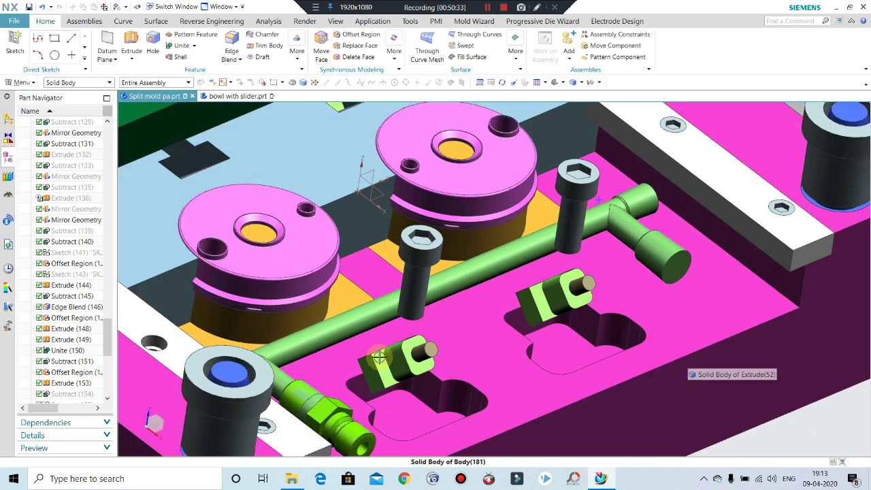
scroll(686, 361, down, 1)
scroll(347, 385, up, 2)
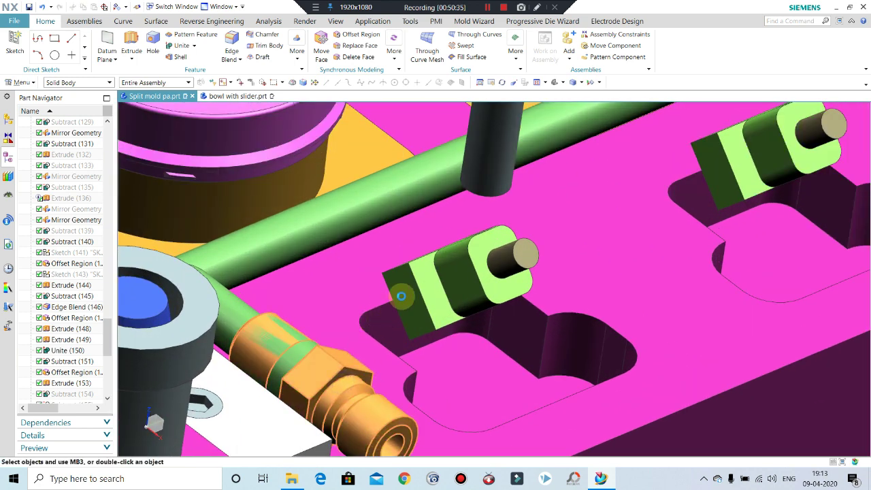
key(Escape)
scroll(451, 371, down, 2)
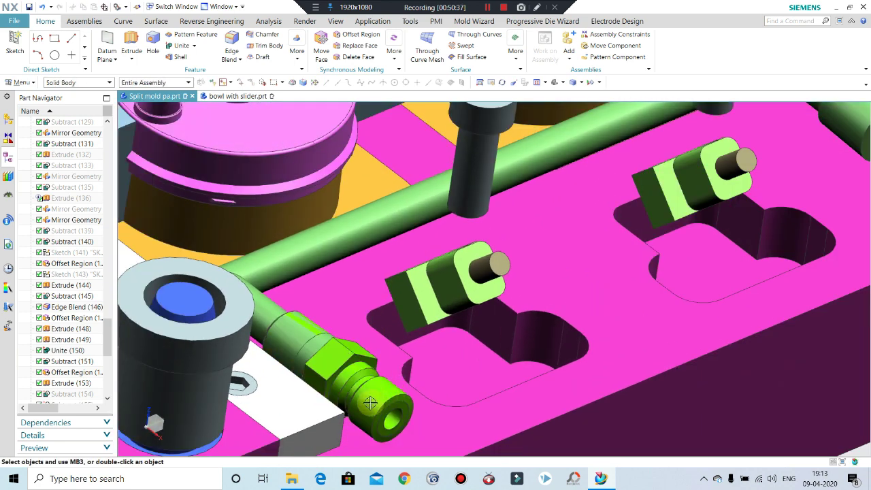
click(371, 388)
key(Delete)
Show the hidden green cylinder body beside the slider
scroll(398, 334, down, 3)
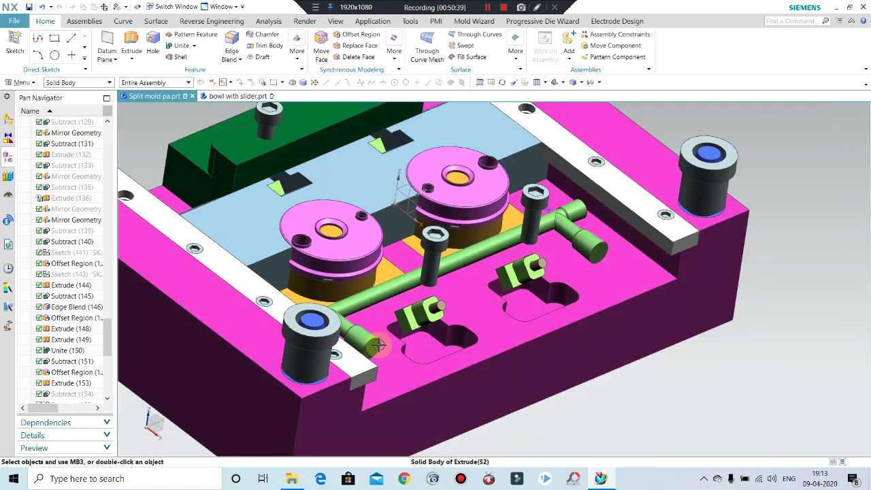
scroll(374, 357, up, 2)
key(ctrl+shift+k)
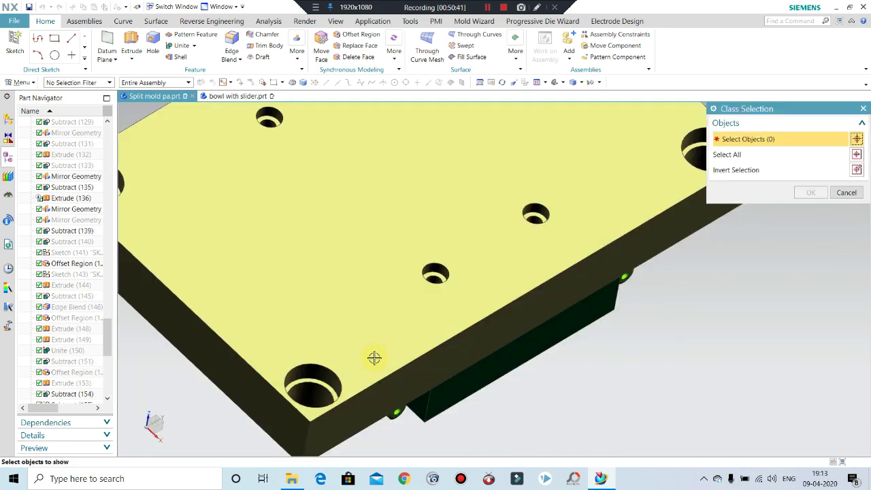
middle_drag(391, 329, 381, 301)
click(306, 262)
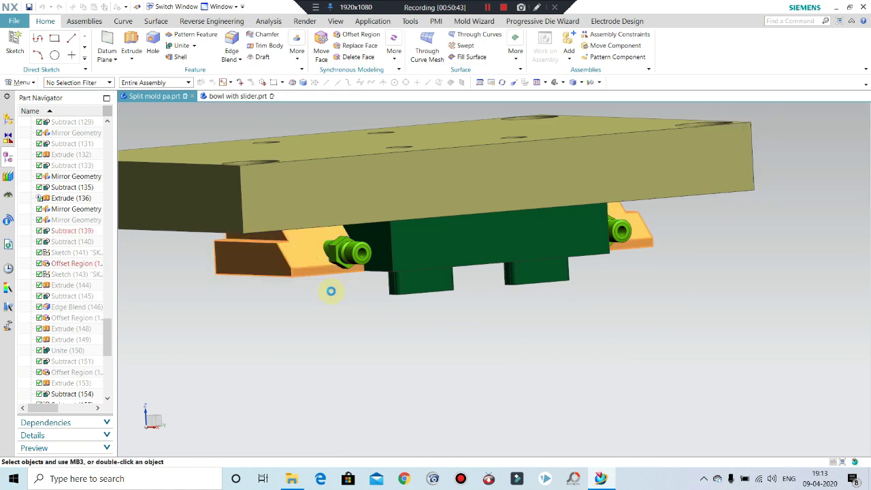
middle_click(445, 331)
middle_drag(446, 331, 363, 330)
scroll(283, 129, up, 2)
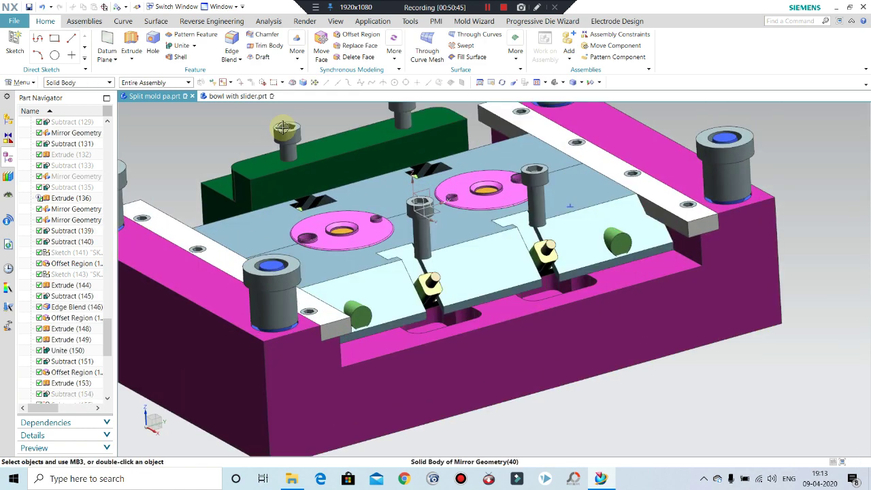
Subtract the cylinder from the slider to cut the fitting hole, keeping the cylinder
click(189, 70)
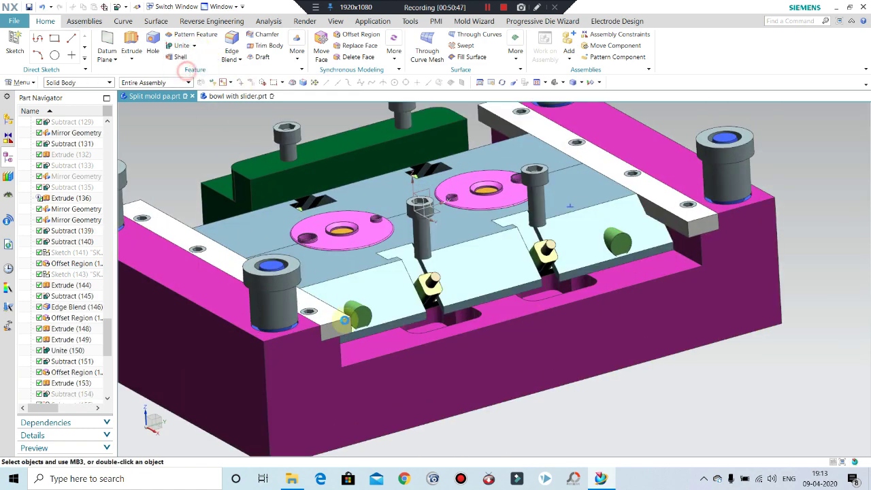
scroll(350, 319, up, 3)
click(374, 302)
click(375, 301)
scroll(347, 252, down, 1)
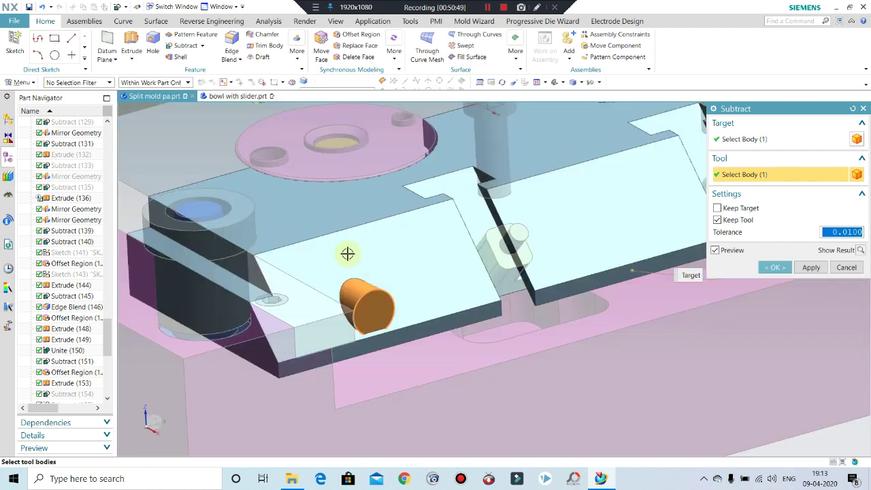
scroll(337, 272, down, 1)
scroll(528, 249, down, 1)
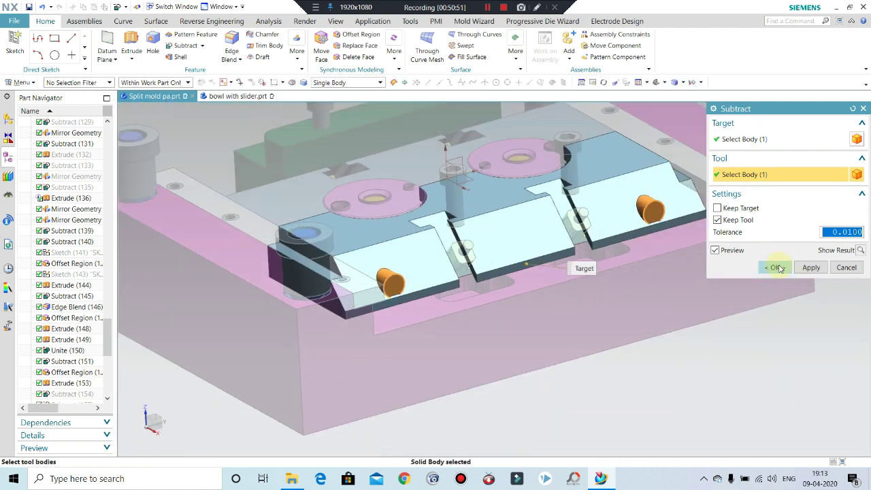
click(776, 267)
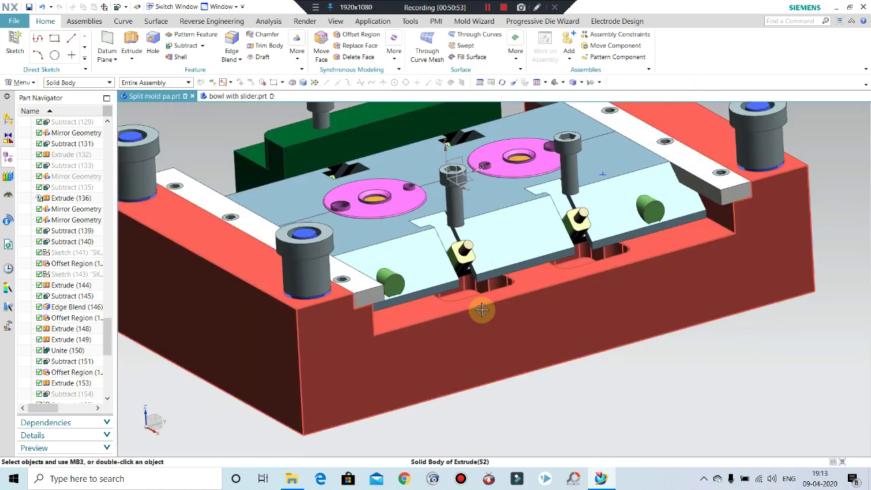
Show the hidden water fitting again beside the slider
key(ctrl+shift+b)
key(ctrl+shift+k)
click(411, 296)
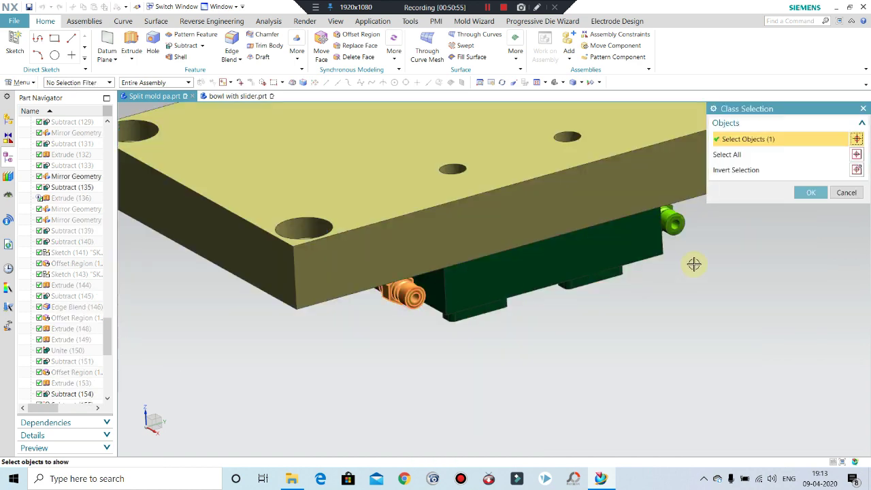
middle_click(697, 268)
mouse_move(667, 301)
middle_down()
mouse_move(666, 315)
mouse_move(405, 353)
mouse_move(417, 313)
mouse_move(408, 306)
middle_up()
scroll(667, 313, up, 3)
scroll(408, 306, down, 3)
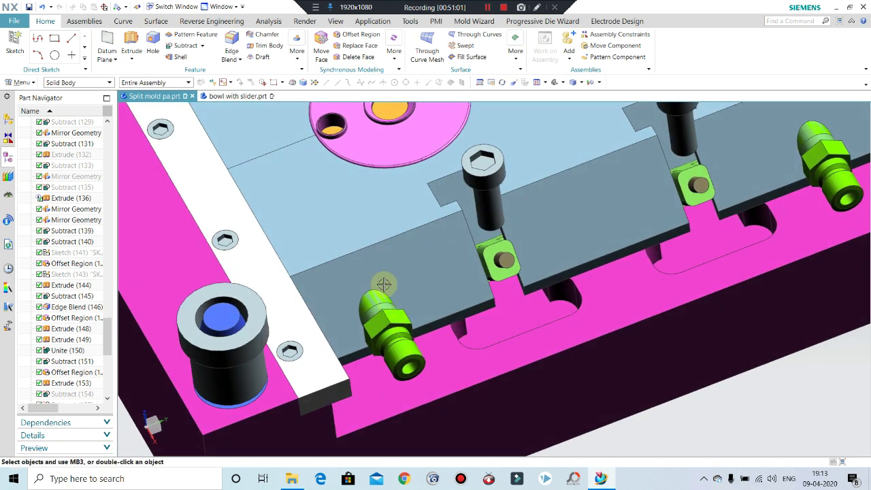
scroll(438, 282, down, 2)
scroll(439, 282, down, 1)
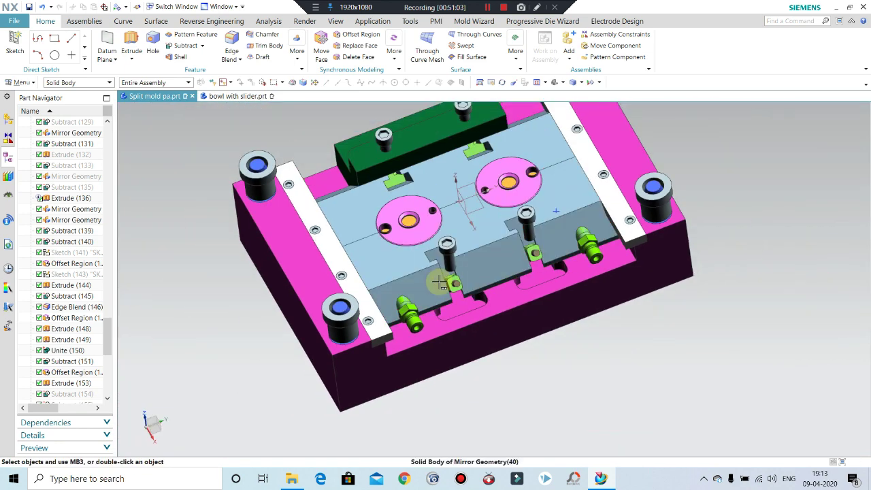
Show one more hidden body to return to the full mold view
key(ctrl+shift+k)
click(467, 297)
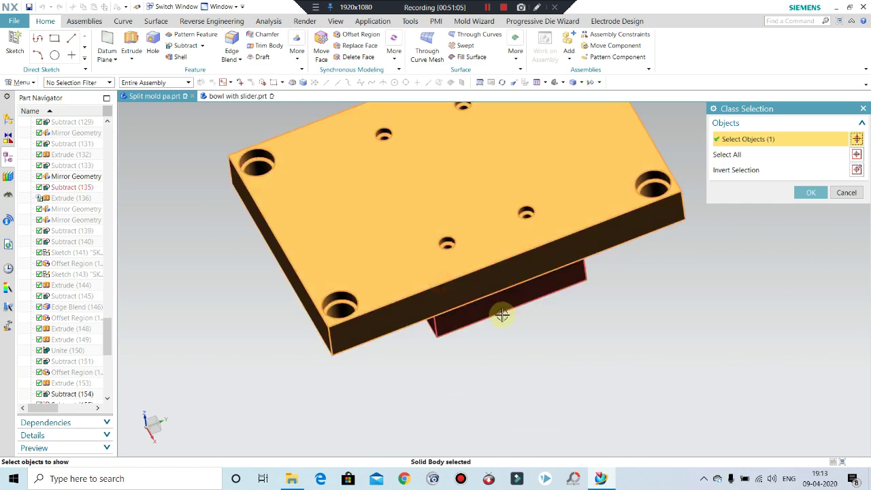
scroll(583, 272, down, 3)
middle_click(582, 296)
scroll(554, 331, up, 2)
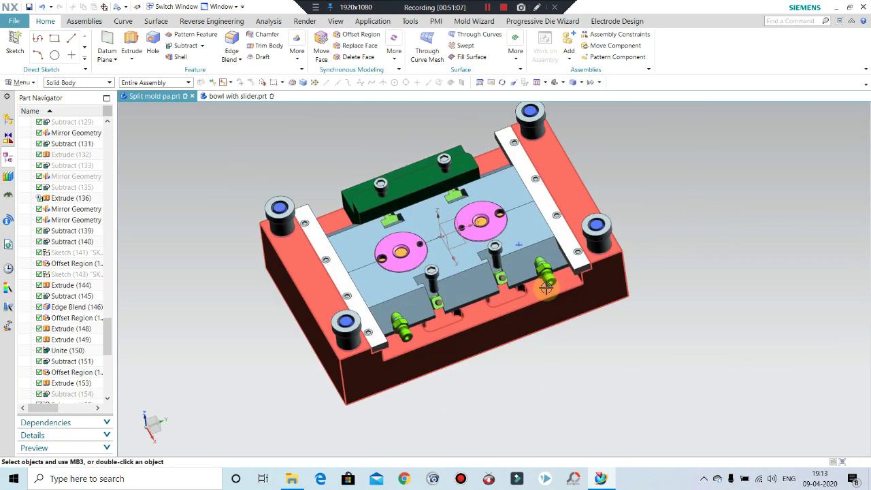
scroll(509, 302, up, 2)
scroll(509, 301, down, 2)
Mirror the first selected water fitting body across the central datum plane with Mirror Geometry
click(298, 58)
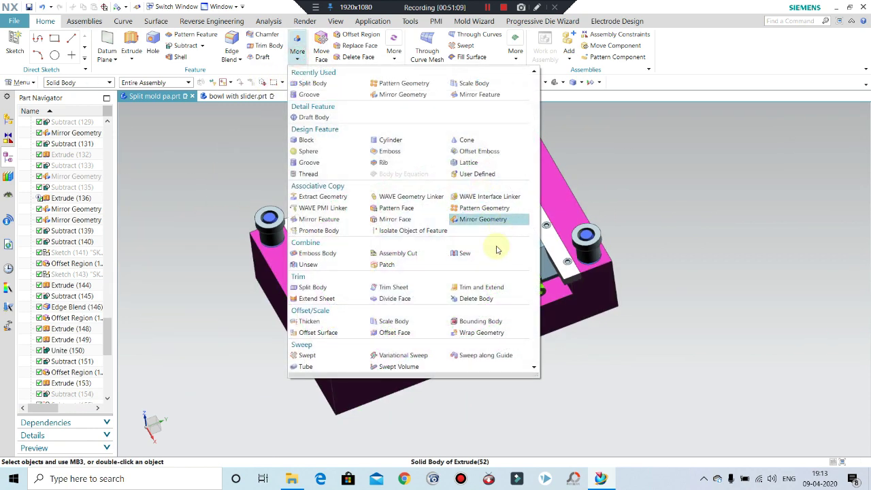
click(468, 269)
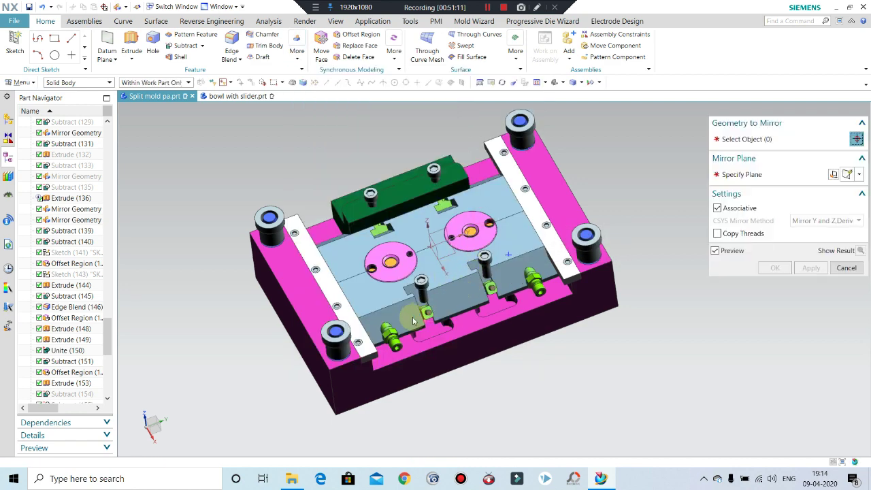
scroll(576, 291, up, 1)
scroll(576, 291, up, 2)
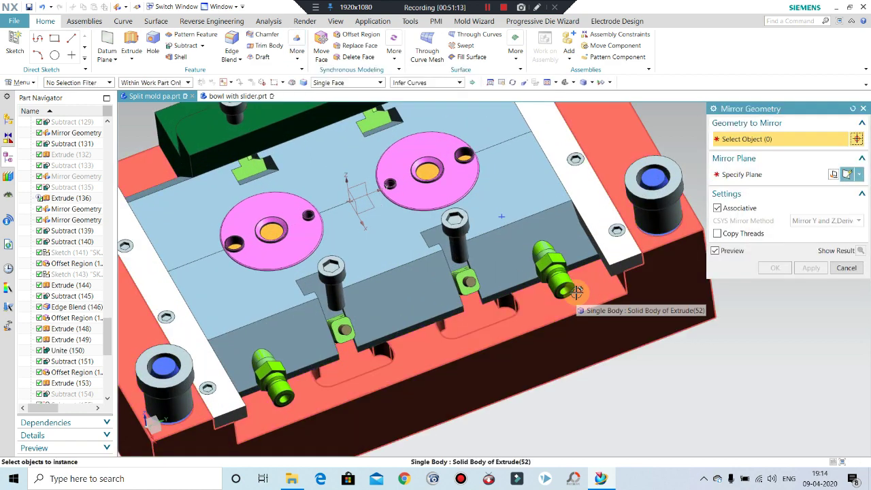
click(290, 342)
scroll(273, 353, up, 3)
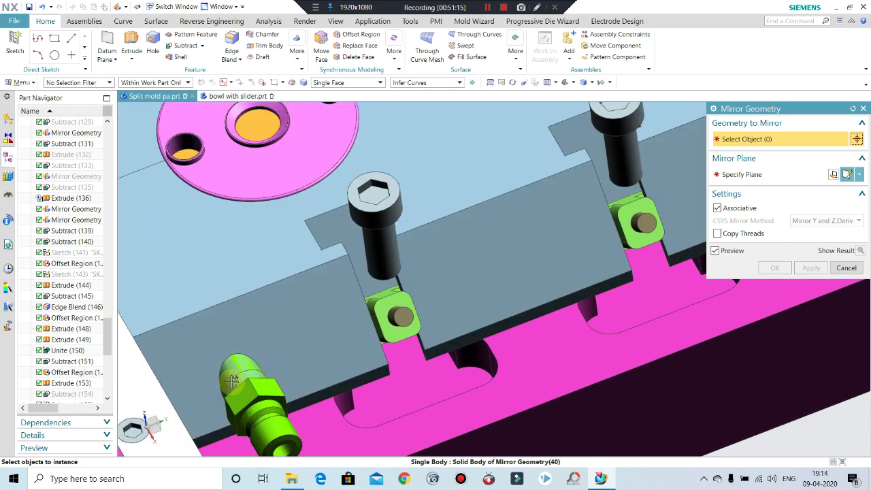
scroll(564, 327, down, 2)
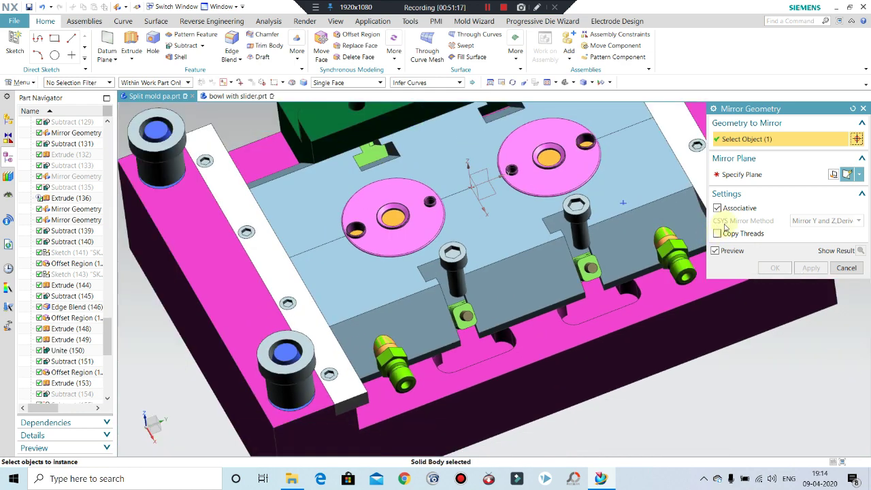
scroll(502, 285, down, 1)
click(740, 174)
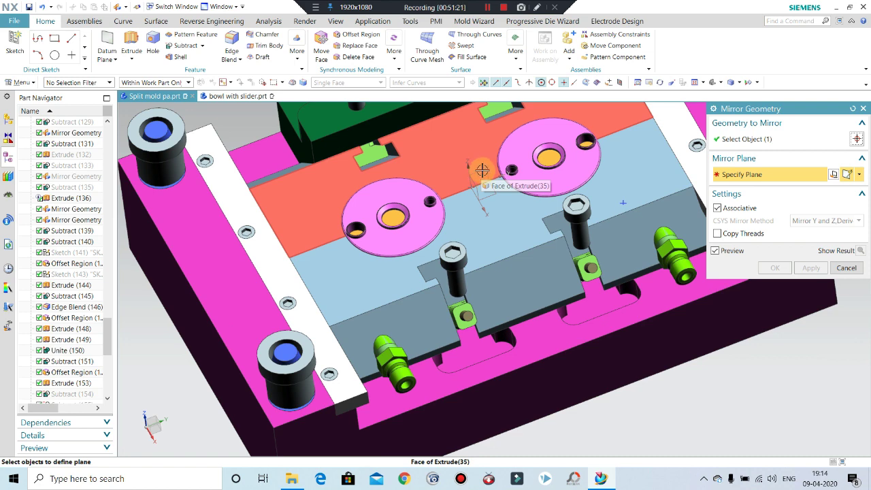
click(476, 172)
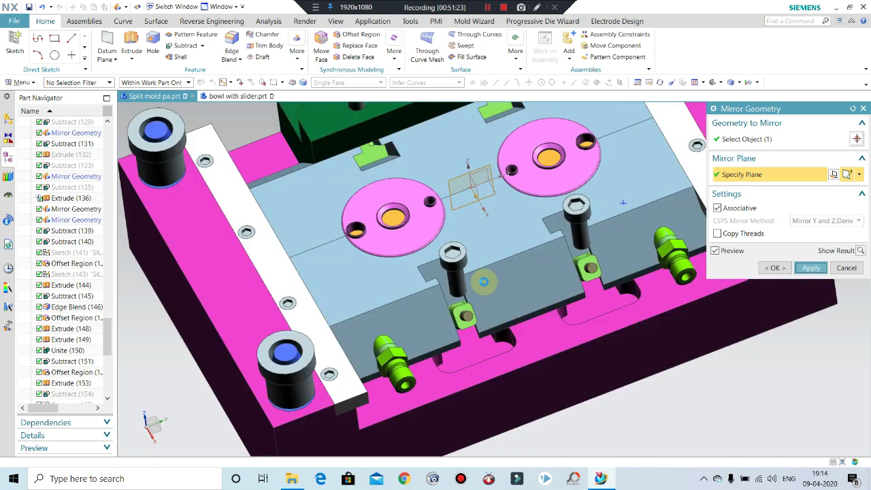
click(810, 268)
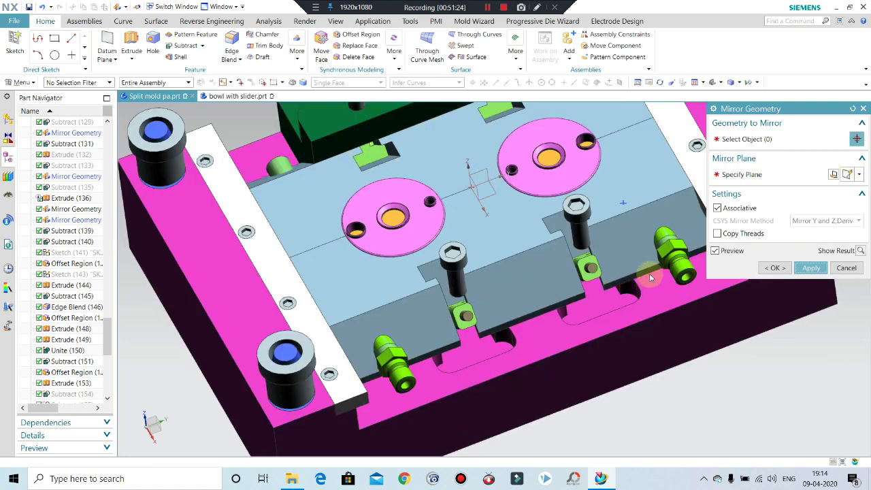
click(846, 268)
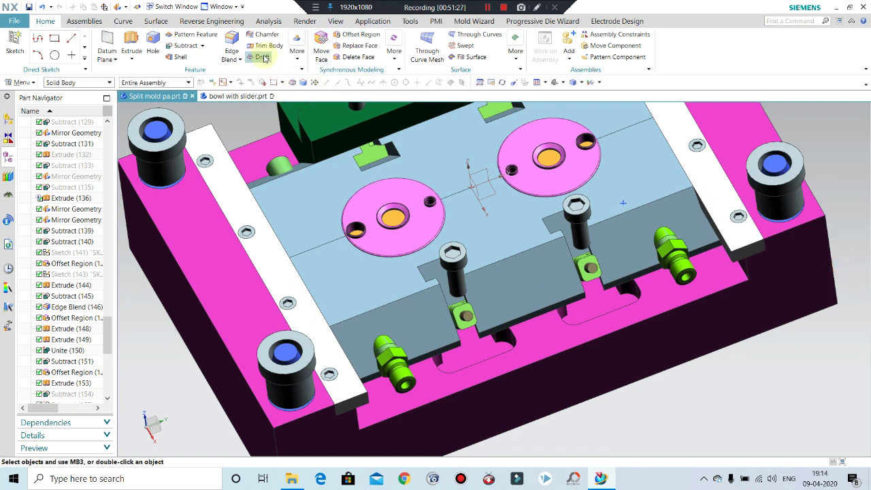
Mirror the lower and right water fittings across the central YZ datum plane
click(298, 53)
click(417, 369)
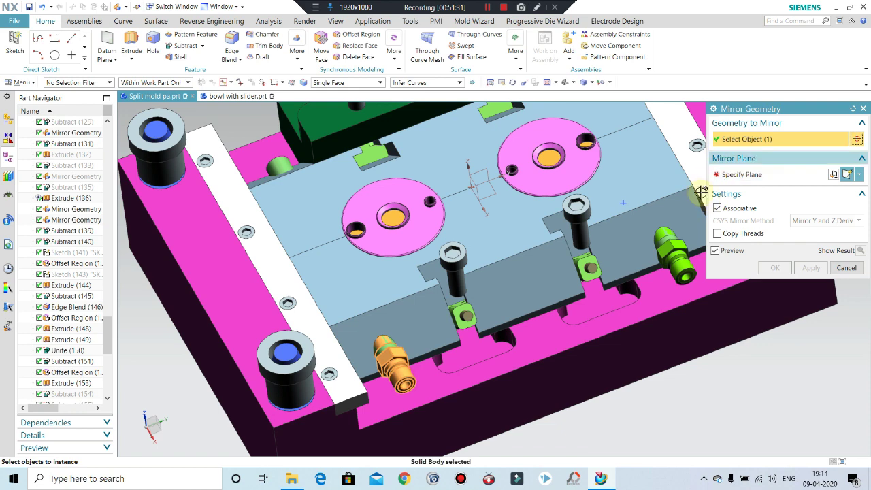
click(681, 276)
click(745, 174)
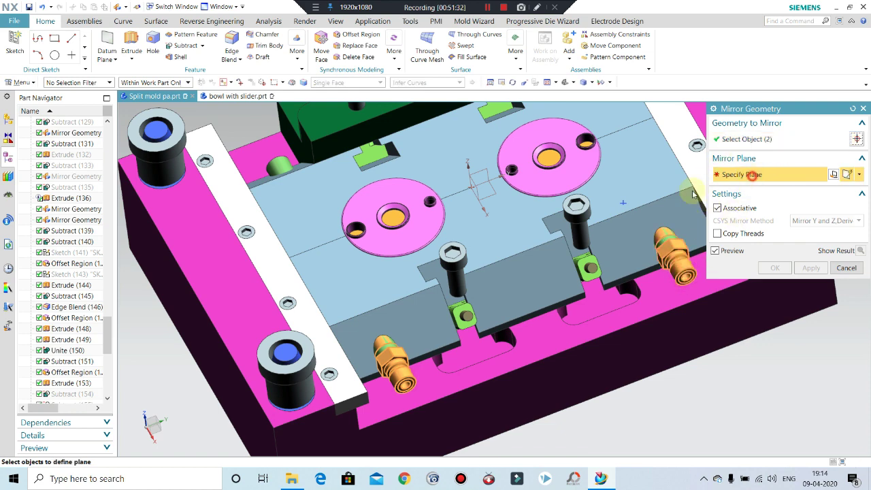
click(480, 171)
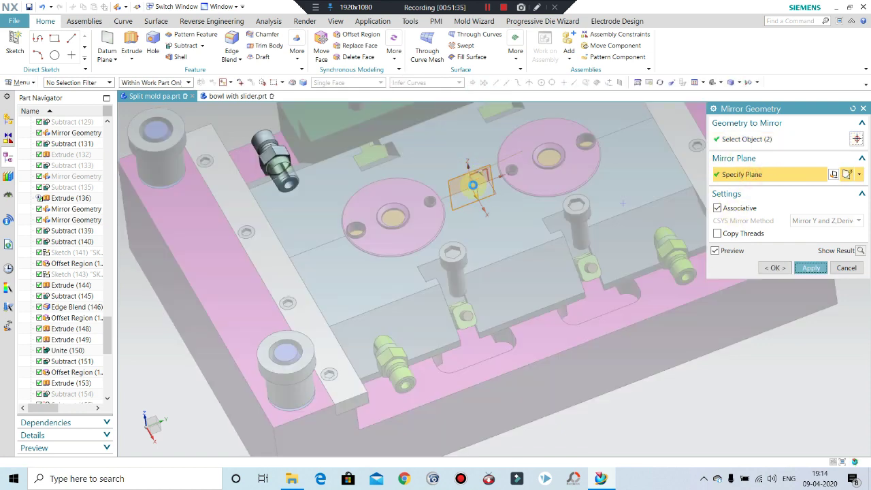
scroll(547, 298, up, 1)
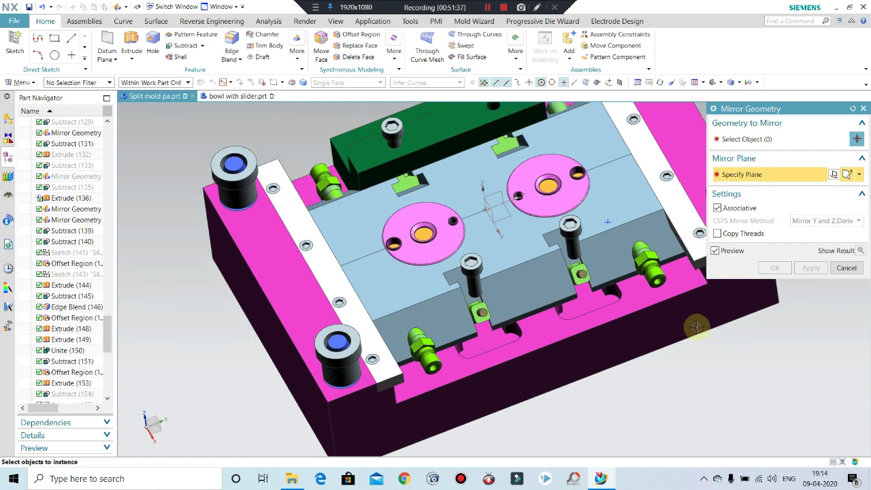
scroll(548, 298, up, 1)
click(850, 269)
mouse_move(636, 383)
middle_down()
mouse_move(661, 357)
mouse_move(653, 376)
middle_up()
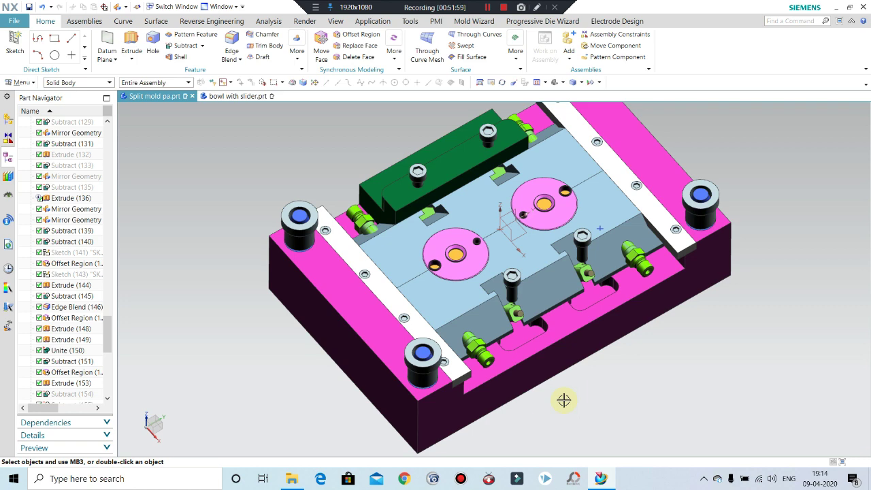
Orbit and zoom the mold assembly toward a top-down view
scroll(557, 402, down, 2)
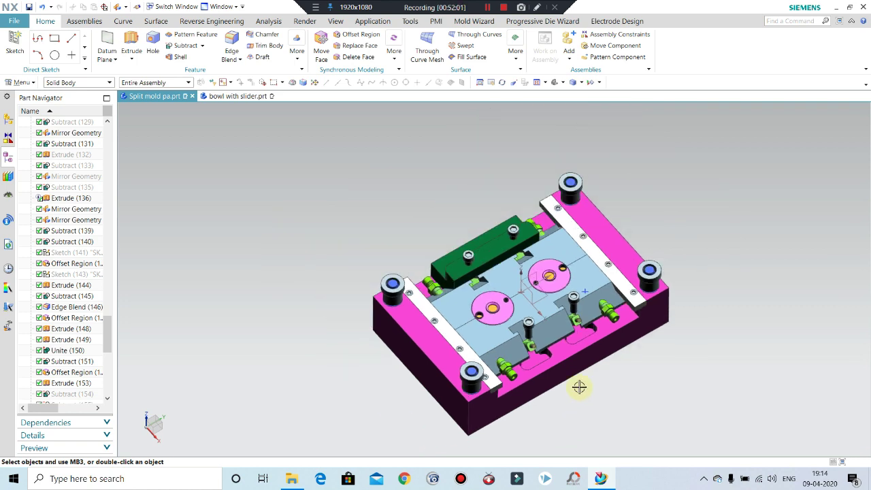
mouse_move(577, 387)
middle_down()
mouse_move(577, 361)
mouse_move(565, 371)
middle_up()
scroll(586, 361, up, 3)
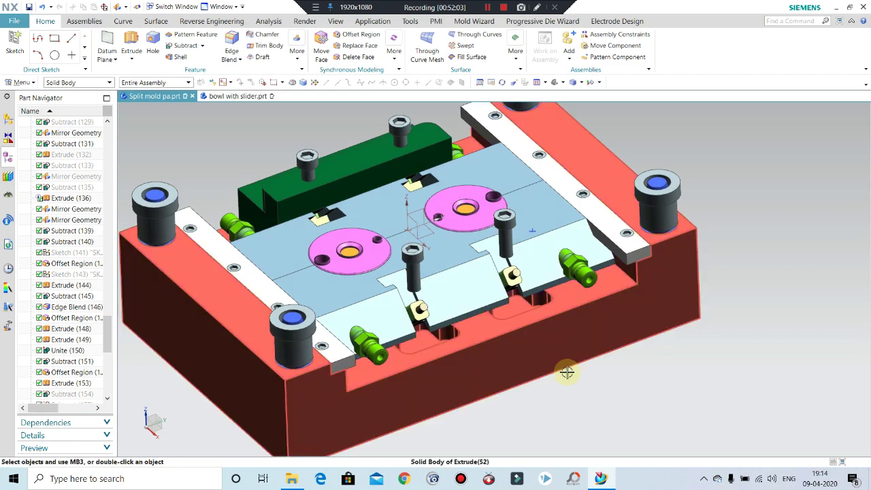
scroll(574, 366, down, 2)
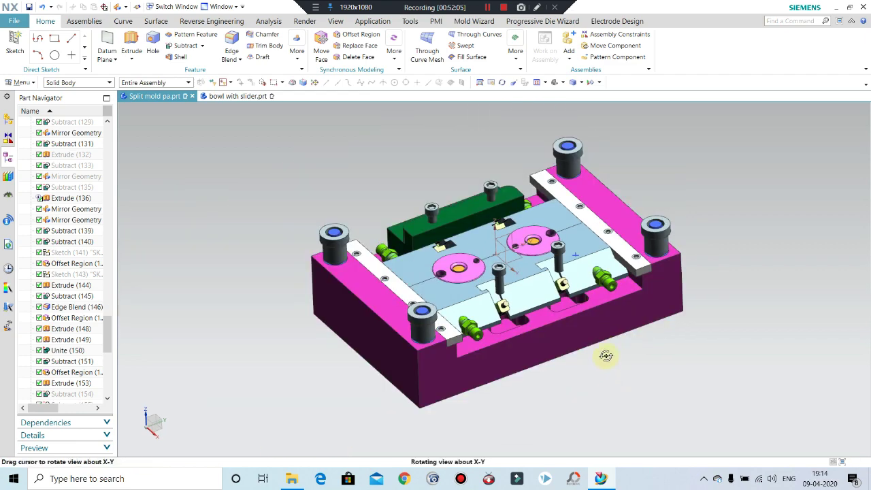
middle_drag(606, 356, 608, 361)
scroll(566, 277, up, 3)
middle_drag(566, 278, 565, 319)
scroll(575, 307, down, 2)
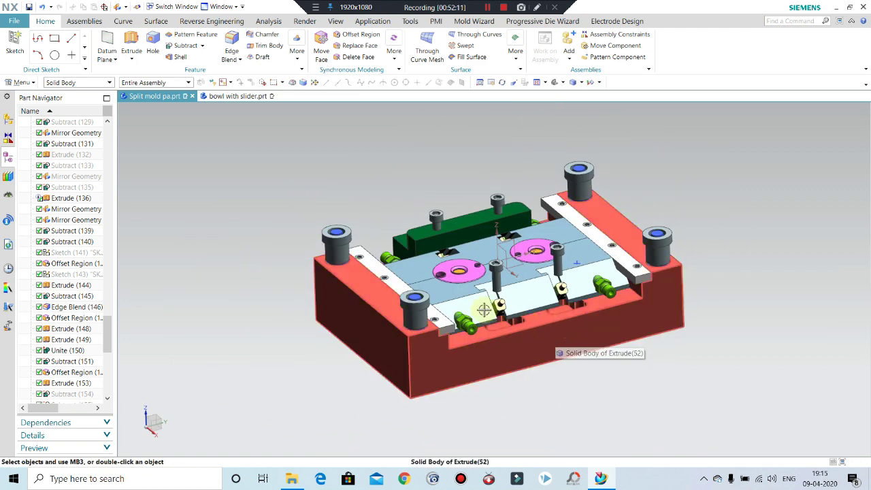
mouse_move(484, 310)
middle_down()
mouse_move(533, 304)
mouse_move(517, 268)
mouse_move(523, 238)
middle_up()
scroll(515, 262, up, 3)
scroll(520, 256, down, 2)
scroll(519, 254, down, 2)
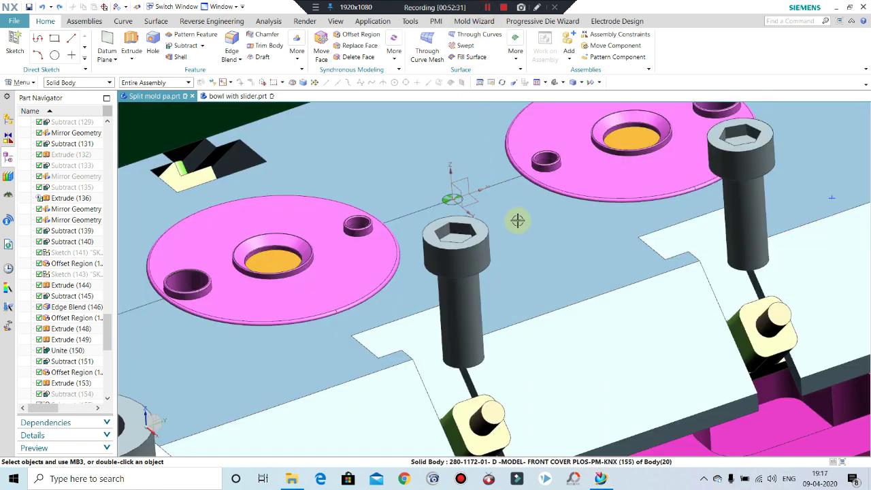
Subtract the green T-pin from the plate beneath it, keeping the pin as a tool body
scroll(517, 220, down, 2)
scroll(525, 228, up, 3)
scroll(482, 219, up, 2)
scroll(478, 230, up, 2)
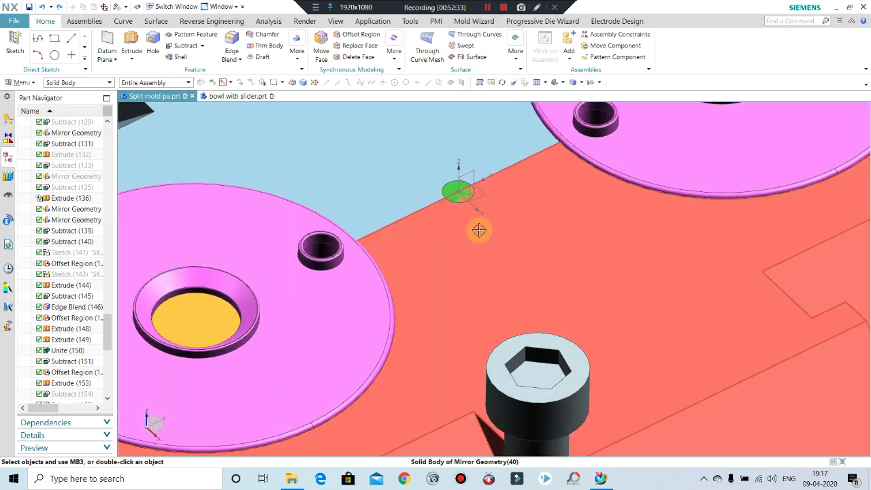
mouse_move(536, 306)
middle_down()
mouse_move(515, 249)
mouse_move(481, 224)
mouse_move(498, 243)
middle_up()
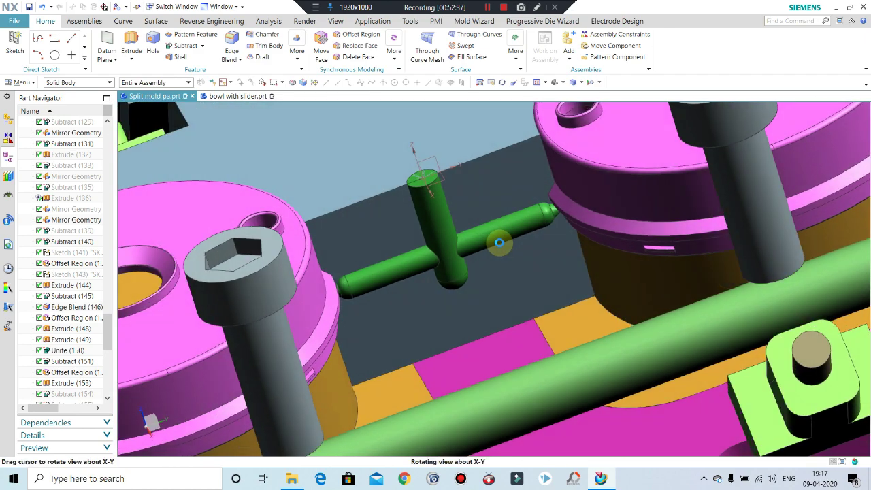
click(195, 45)
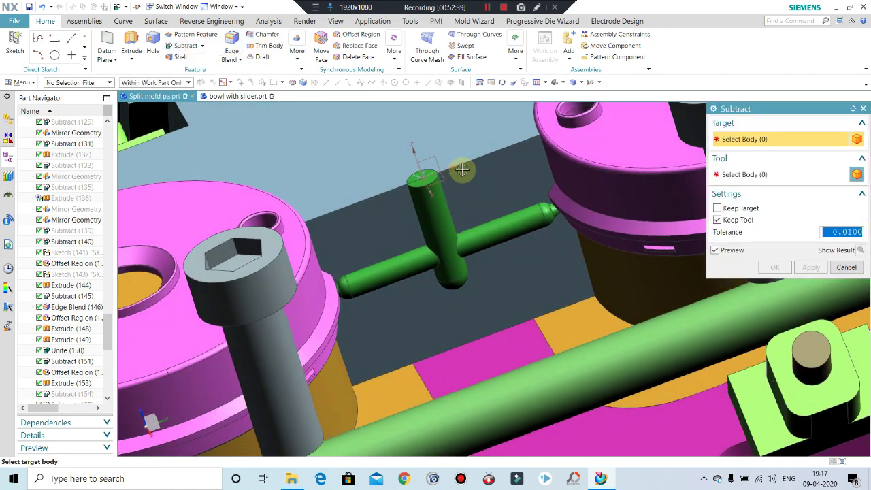
click(445, 238)
click(476, 291)
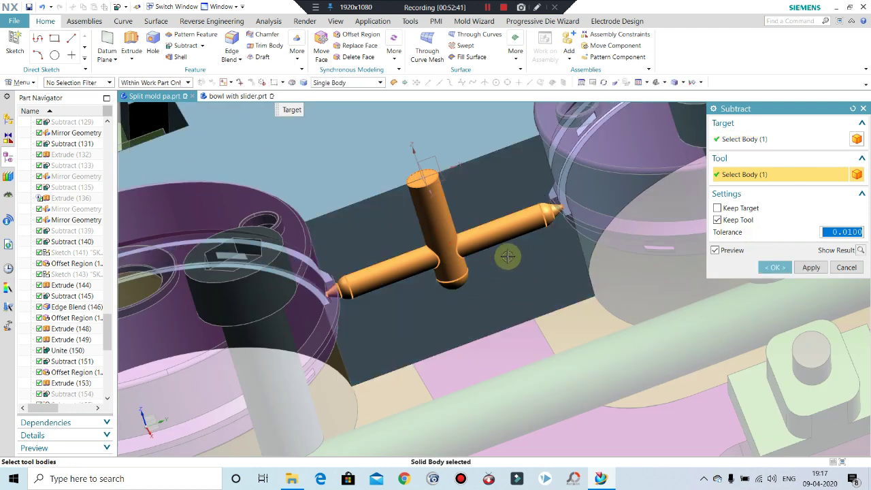
click(811, 267)
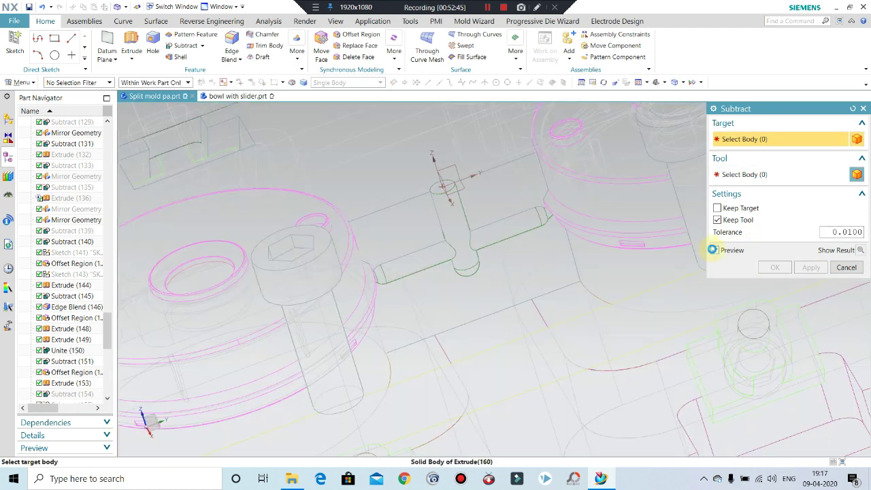
key(Escape)
Reorient the view top-down and start Show (Ctrl+Shift+K) to pick hidden bodies
scroll(561, 235, up, 1)
scroll(528, 235, down, 2)
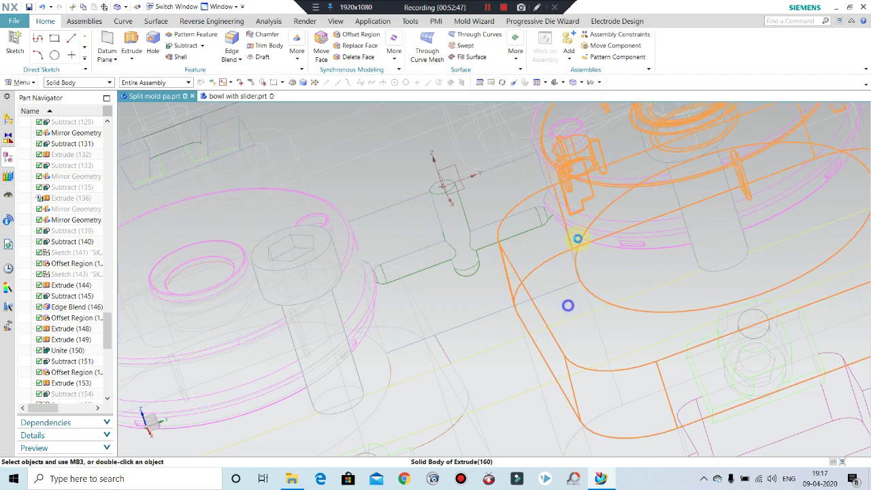
scroll(578, 239, down, 1)
scroll(555, 279, down, 2)
middle_drag(545, 297, 379, 135)
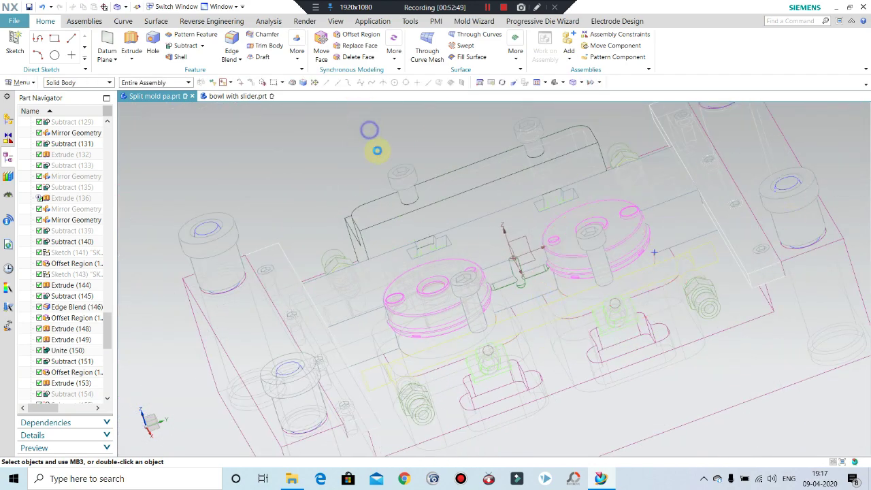
key(ctrl+shift+k)
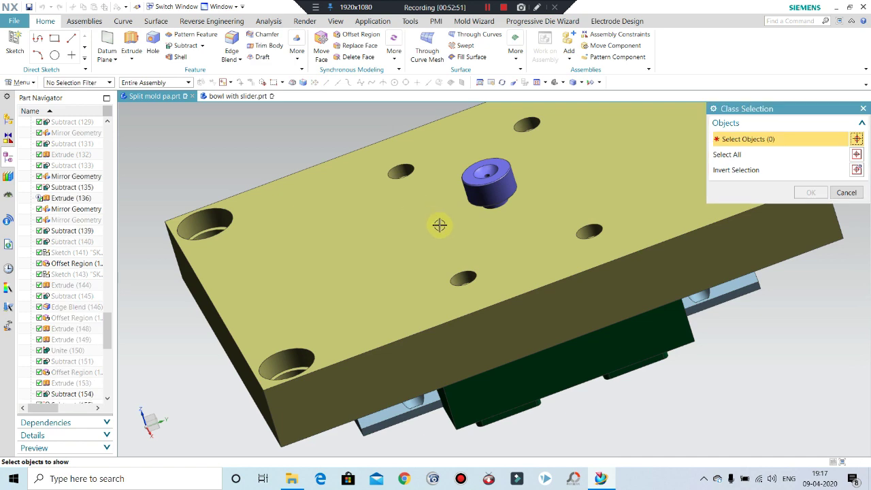
Dismiss the Show selection and orbit around the restored full mold assembly
key(Escape)
middle_drag(537, 262, 554, 285)
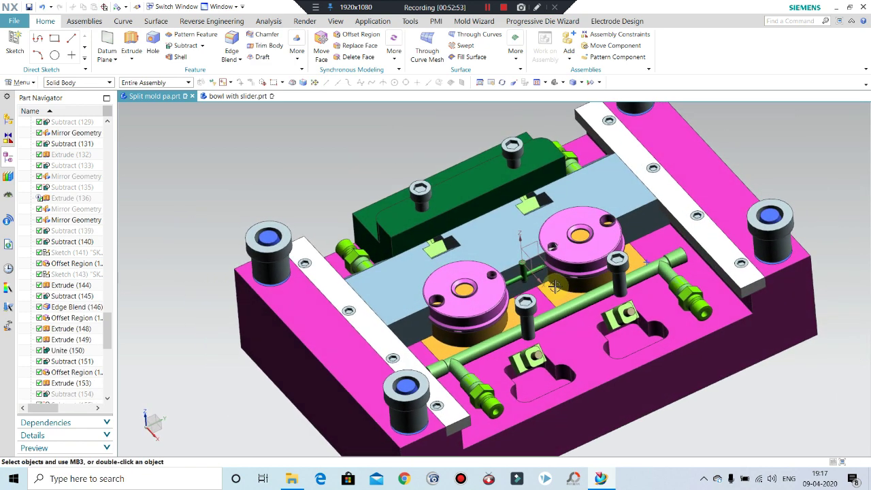
scroll(522, 266, up, 2)
scroll(551, 253, up, 2)
scroll(496, 239, up, 2)
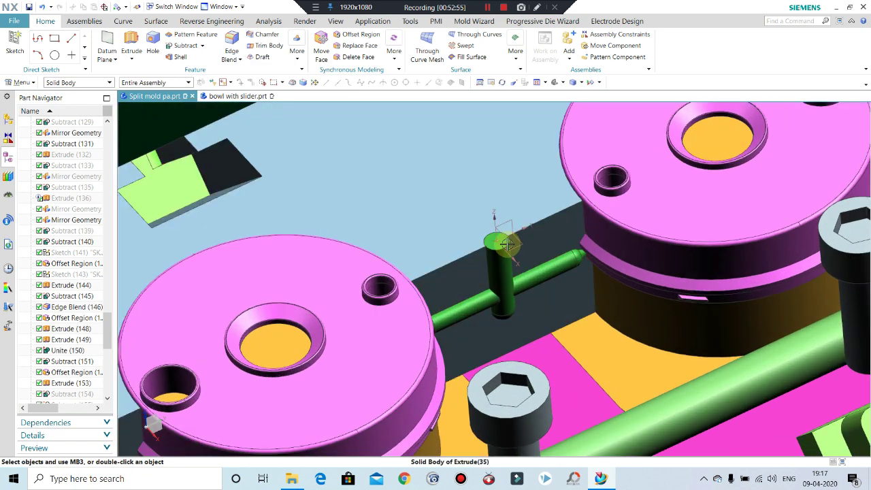
scroll(506, 243, up, 3)
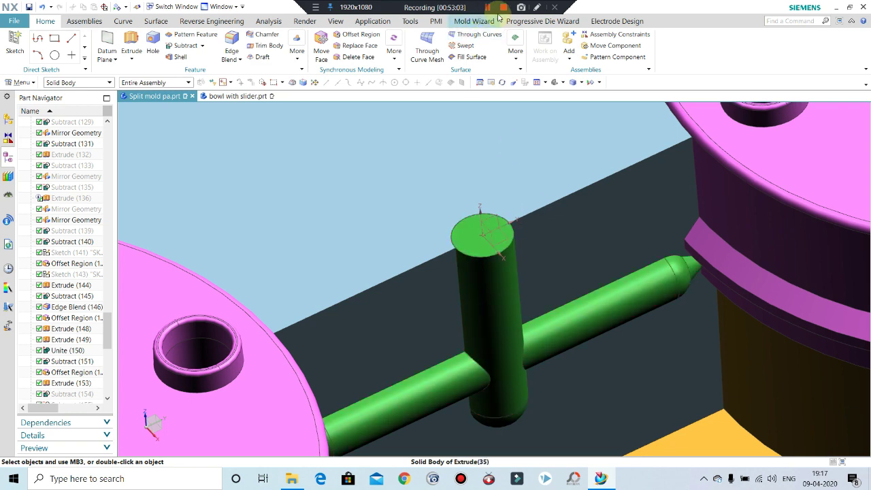
scroll(511, 249, down, 2)
scroll(515, 275, down, 1)
Zoom in and orbit around the green T-pin, bolt and pipe between the discs
middle_drag(515, 275, 482, 116)
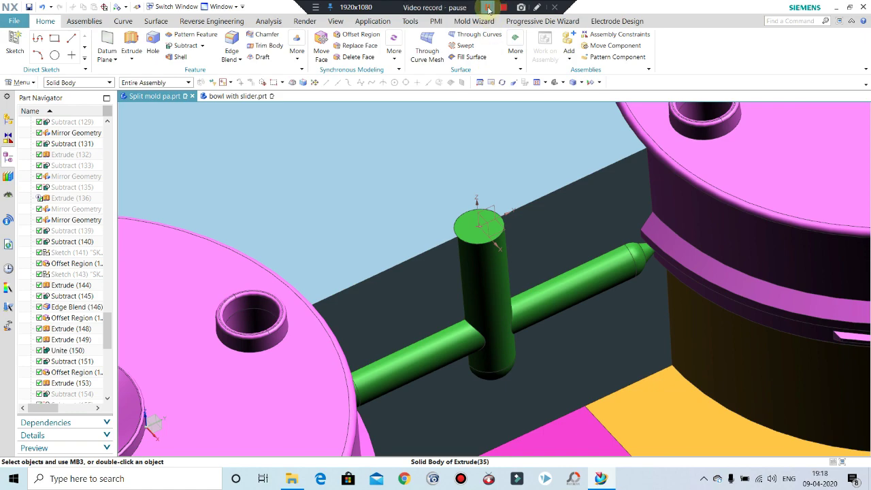
scroll(521, 210, down, 2)
scroll(456, 239, down, 1)
scroll(457, 239, down, 3)
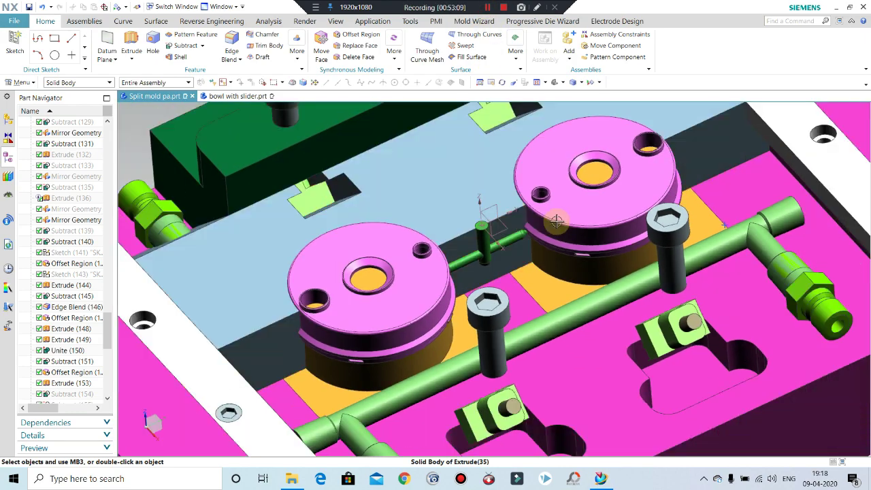
mouse_move(553, 219)
middle_down()
mouse_move(569, 200)
mouse_move(549, 224)
middle_up()
scroll(504, 235, up, 3)
scroll(504, 236, up, 2)
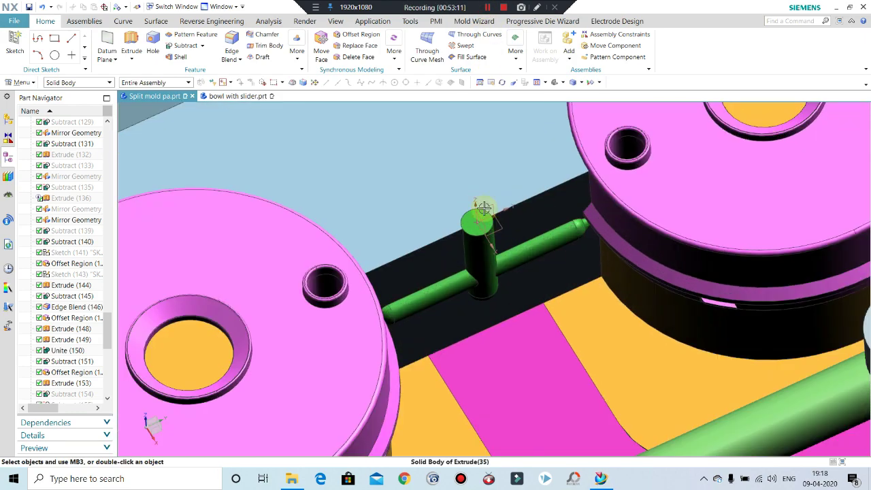
scroll(493, 220, down, 2)
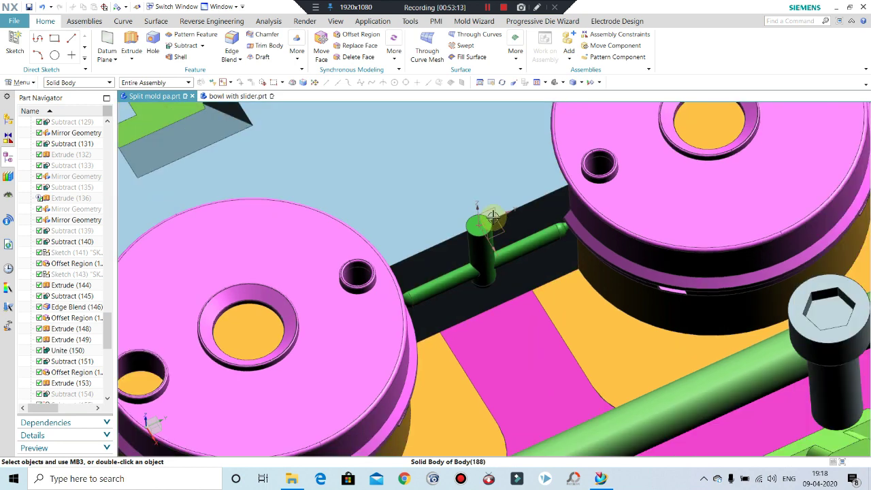
middle_drag(492, 220, 491, 195)
scroll(518, 227, up, 3)
scroll(518, 226, up, 1)
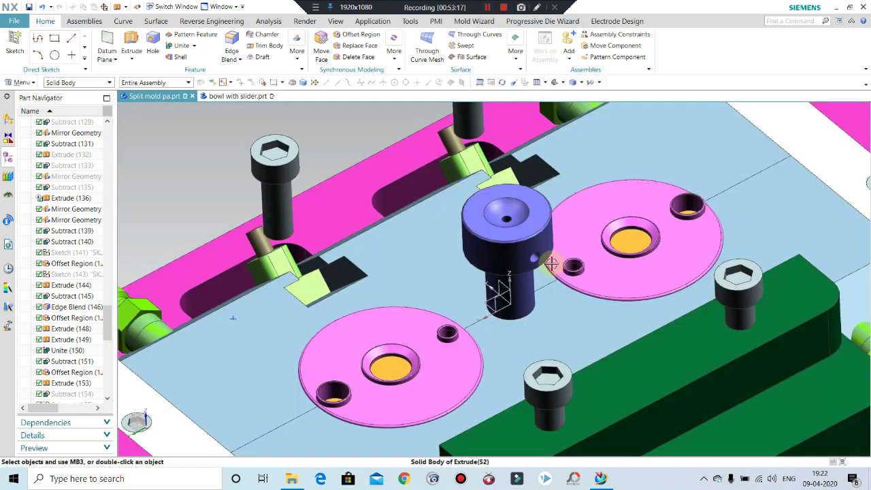
Orbit and zoom around the blue ring part of the mold
scroll(551, 264, down, 3)
mouse_move(602, 281)
middle_down()
mouse_move(545, 266)
mouse_move(577, 256)
mouse_move(544, 233)
middle_up()
scroll(530, 272, up, 3)
scroll(530, 272, down, 1)
scroll(528, 263, down, 2)
scroll(565, 286, down, 3)
scroll(543, 232, up, 3)
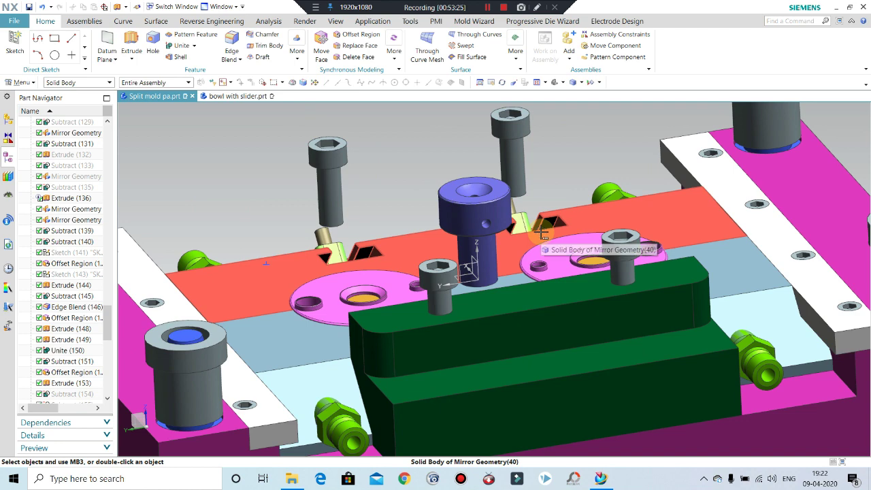
scroll(466, 172, down, 2)
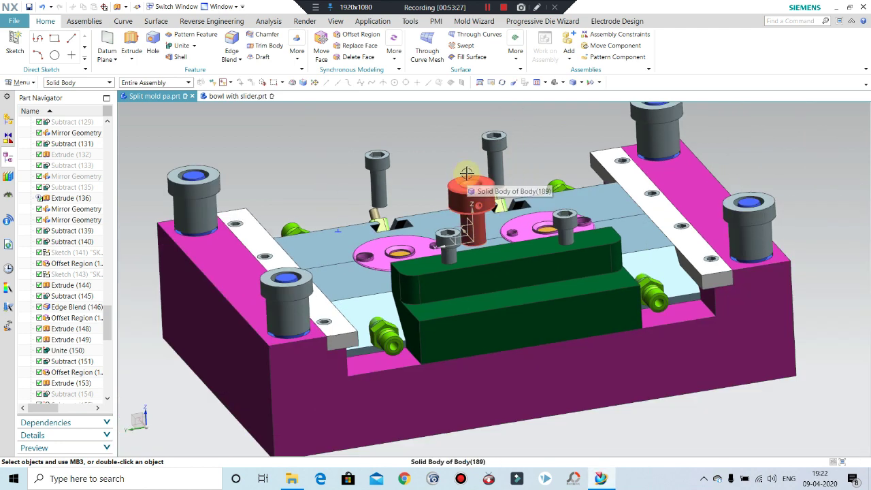
Redisplay the hidden yellow top plate via Show and zoom in on its centre ring
key(ctrl+shift+k)
scroll(467, 175, down, 2)
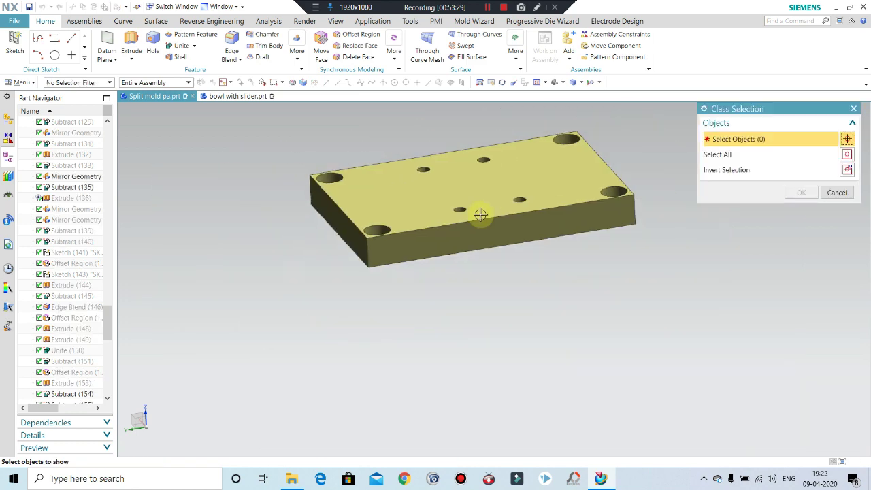
drag(618, 114, 282, 326)
middle_click(383, 292)
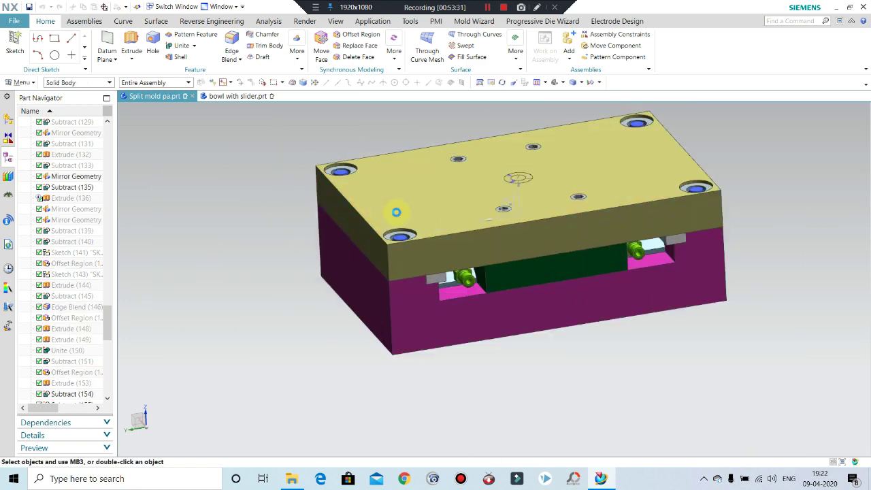
middle_drag(394, 212, 437, 235)
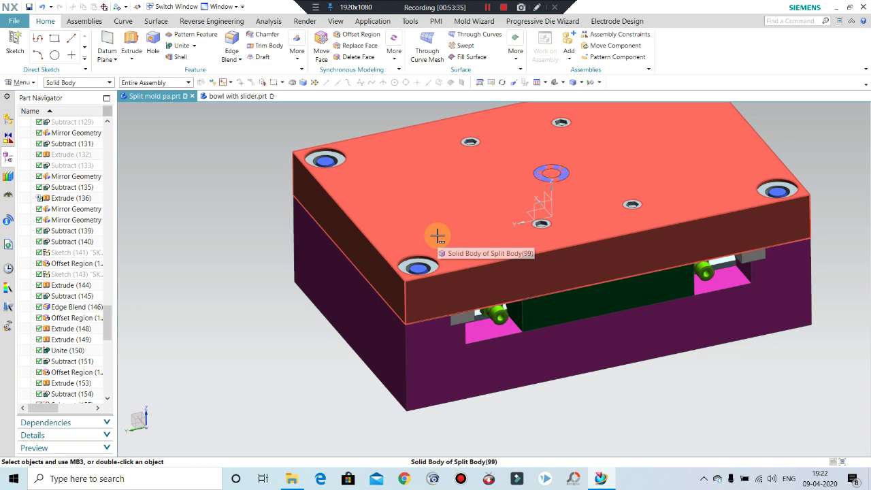
scroll(550, 188, up, 3)
scroll(534, 236, down, 4)
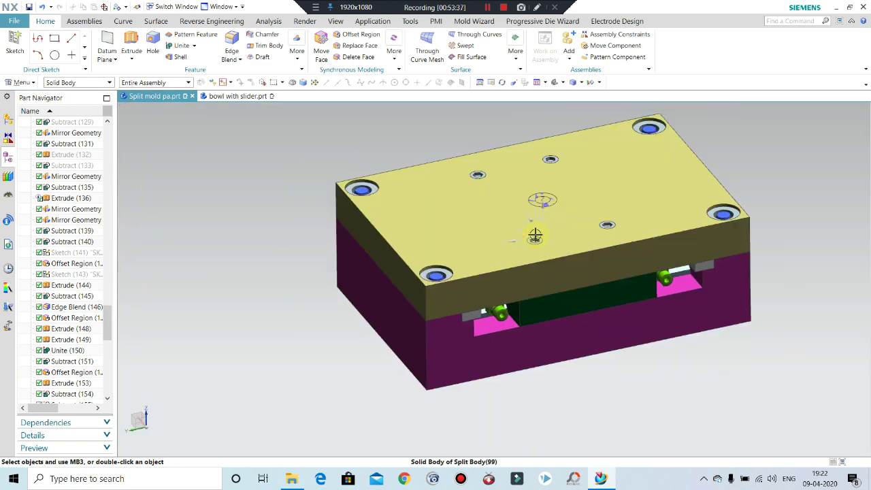
middle_drag(540, 184, 545, 178)
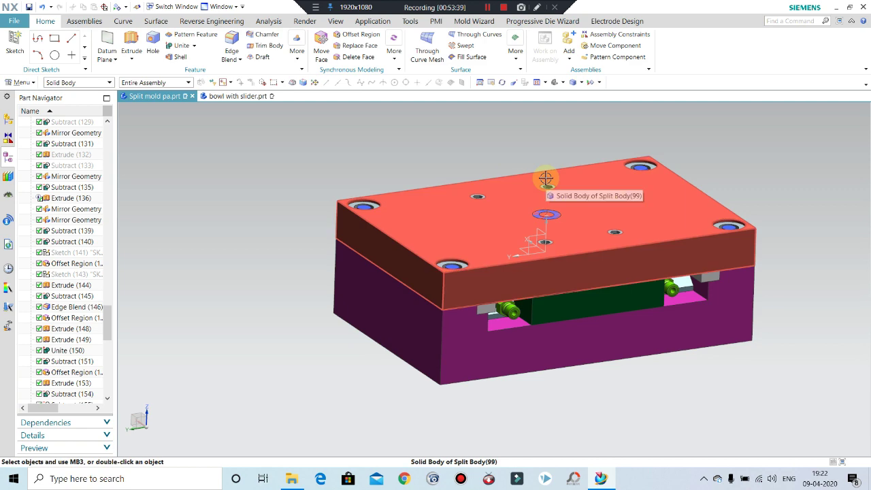
scroll(549, 214, up, 4)
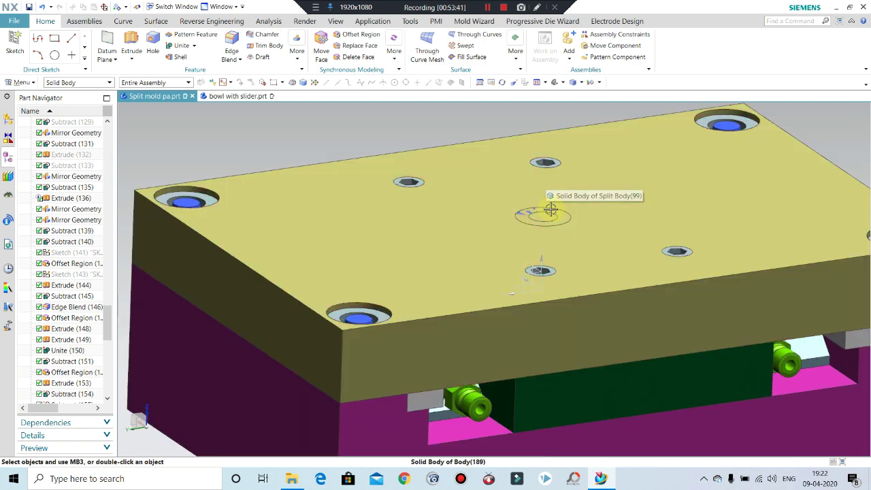
Subtract the centre ring from the top plate, keeping the ring body
click(193, 48)
click(182, 69)
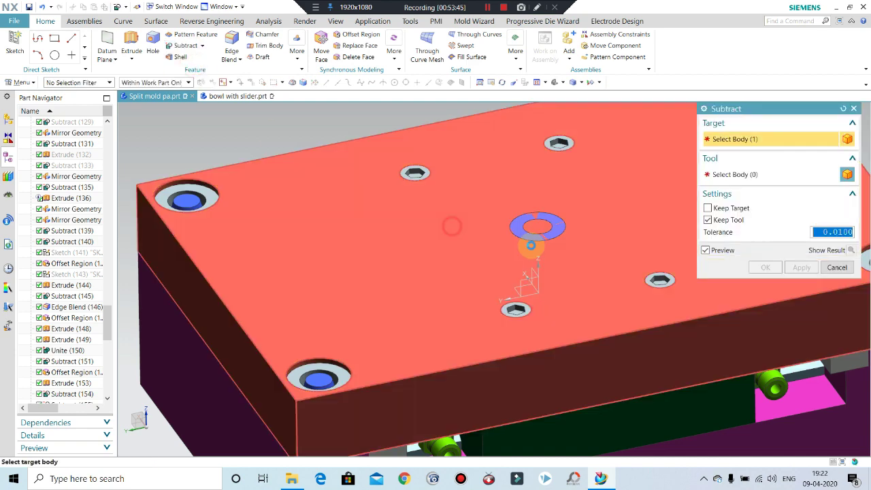
click(451, 225)
scroll(515, 229, up, 3)
click(515, 228)
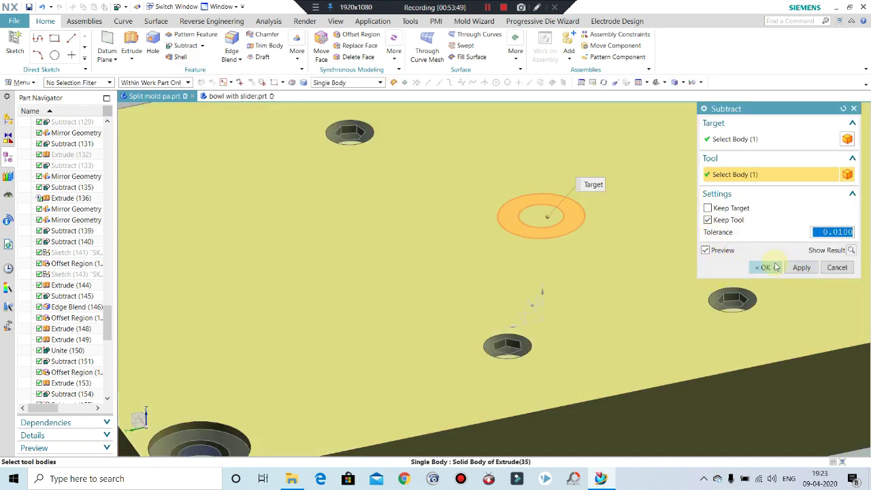
click(765, 266)
Select the centre ring for Edit Object Display (Ctrl+J)
key(ctrl+j)
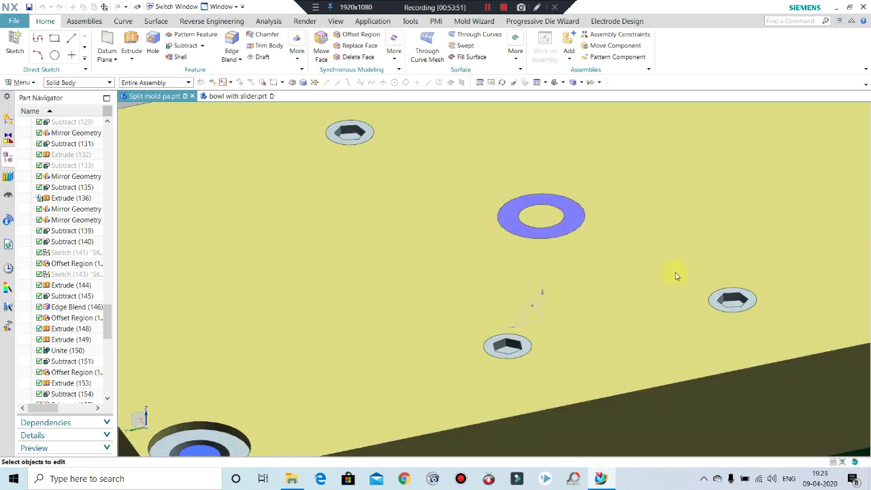
click(538, 220)
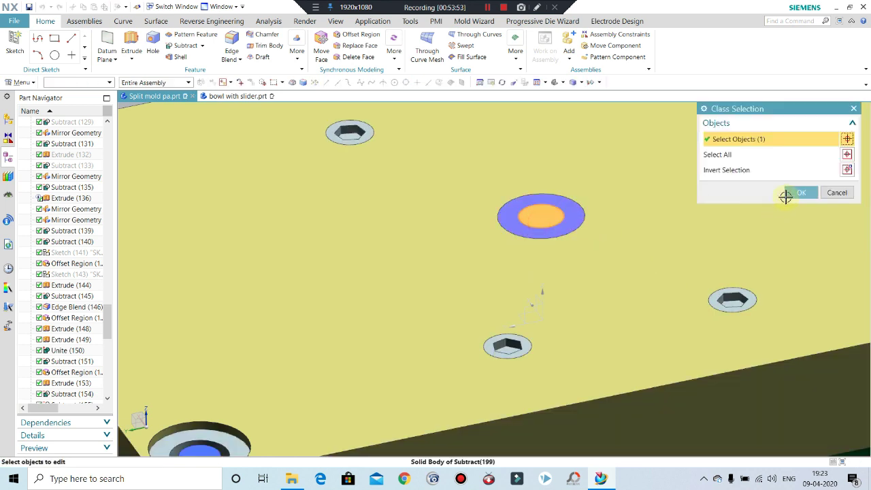
click(793, 192)
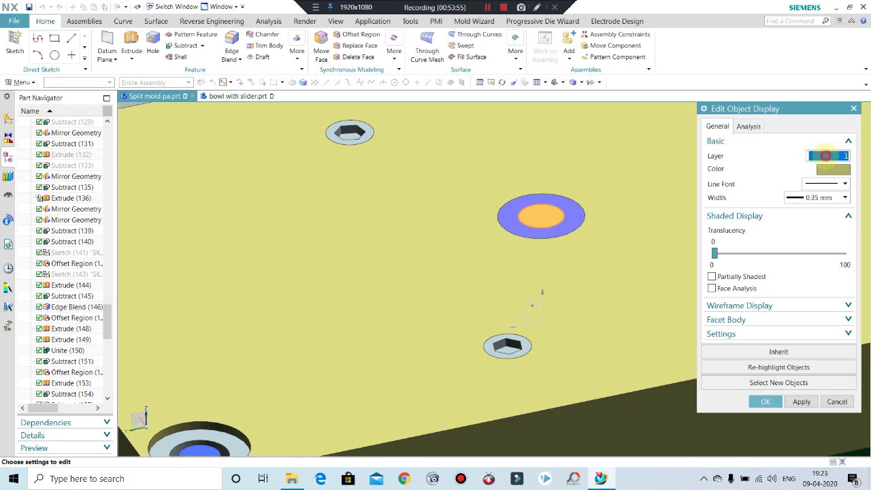
Put the ring body on layer 100 and inspect the top plate's new recess
key(Return)
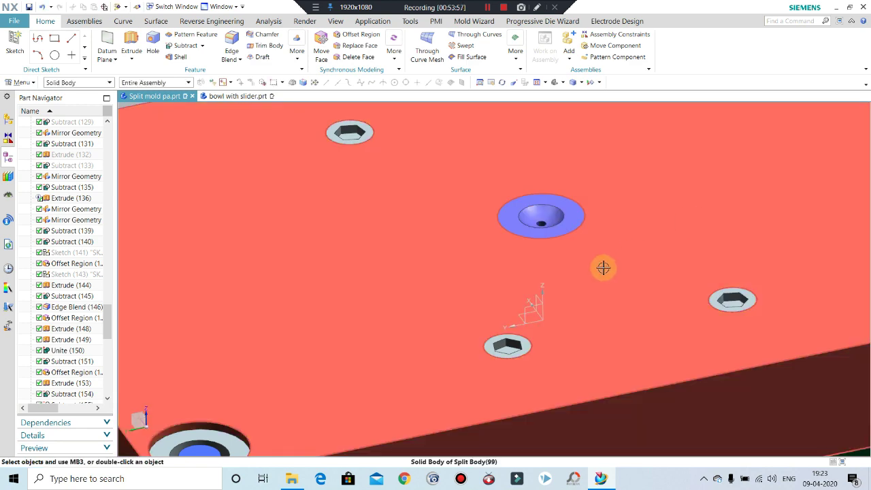
mouse_move(605, 266)
middle_down()
mouse_move(575, 233)
mouse_move(570, 173)
mouse_move(578, 198)
mouse_move(614, 241)
mouse_move(607, 215)
mouse_move(608, 227)
middle_up()
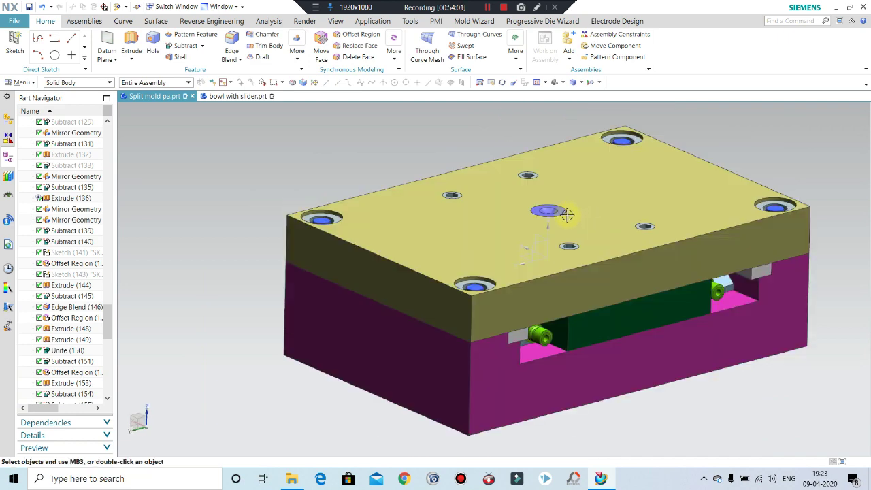
scroll(566, 214, up, 3)
scroll(551, 177, up, 2)
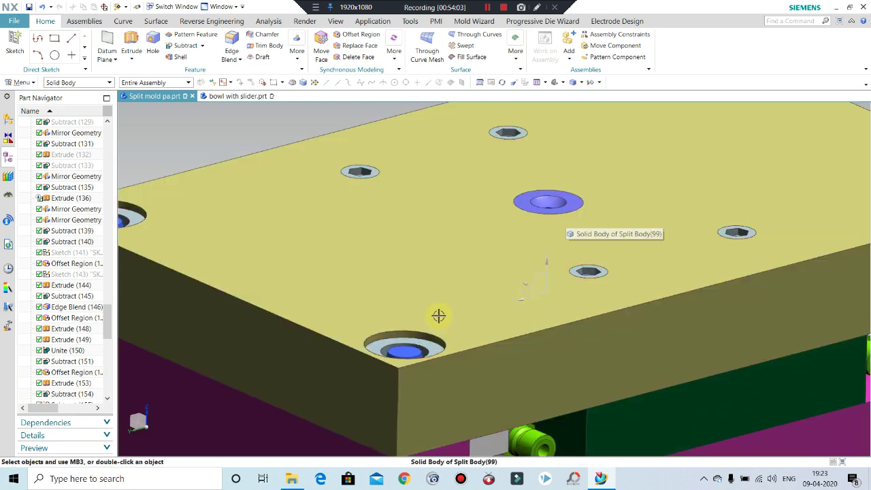
scroll(476, 286, down, 4)
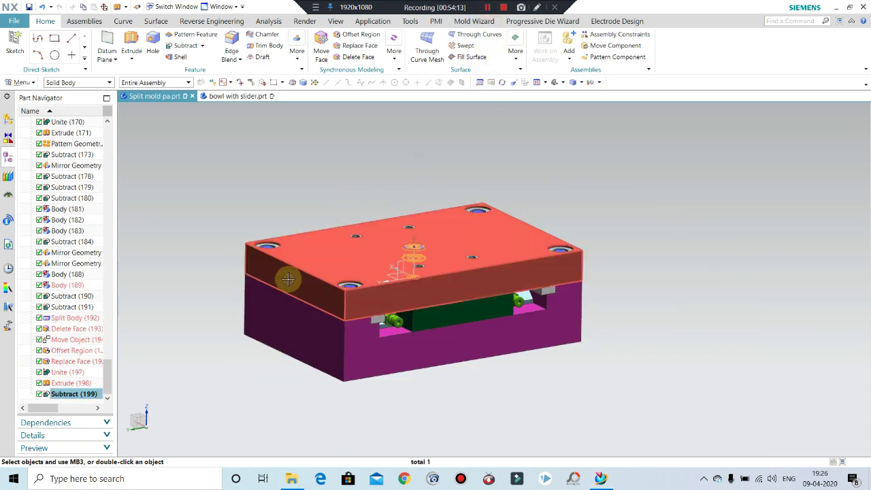
Hide the top clamping plate through the Subtract (199) feature's right-click menu
middle_drag(288, 272, 246, 327)
click(246, 326)
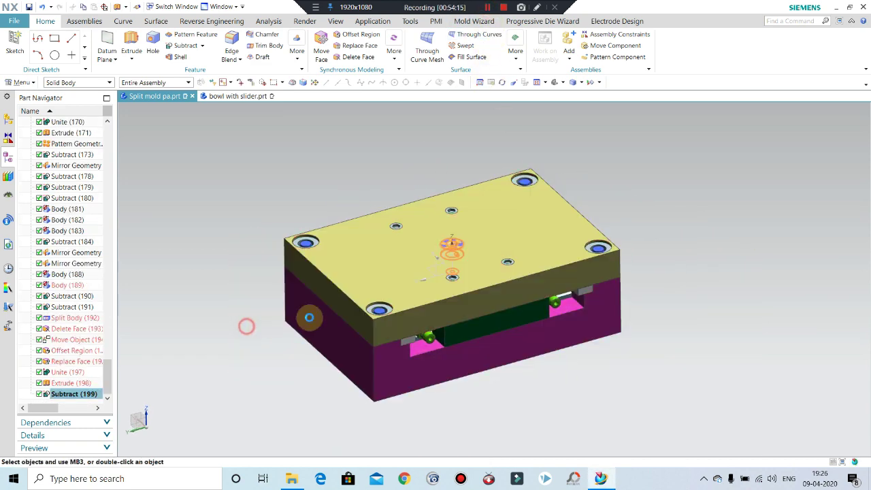
scroll(226, 350, up, 2)
click(64, 394)
right_click(64, 394)
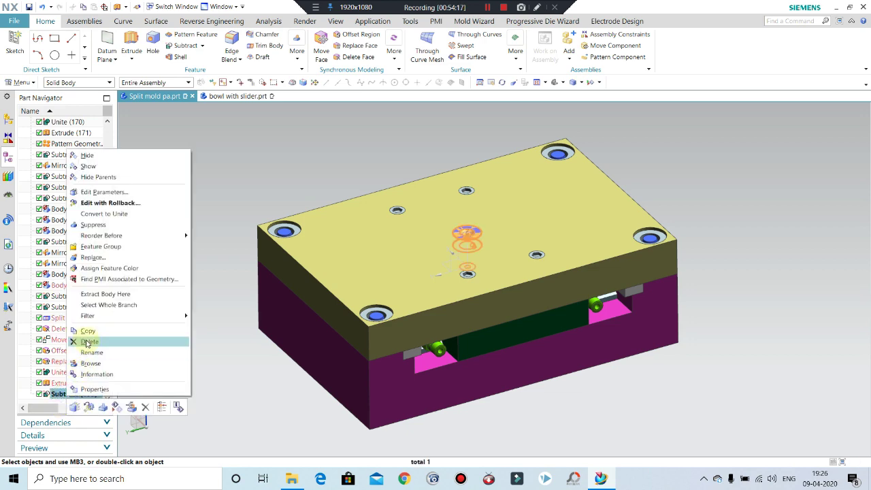
click(87, 341)
Select the top mold plate and orbit to view the exposed sliders from front and below
scroll(547, 219, up, 2)
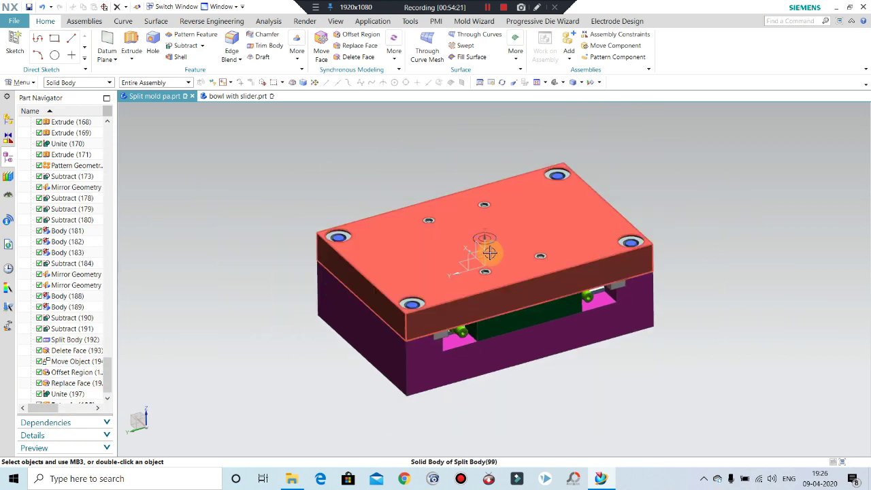
click(483, 215)
middle_drag(468, 181, 484, 173)
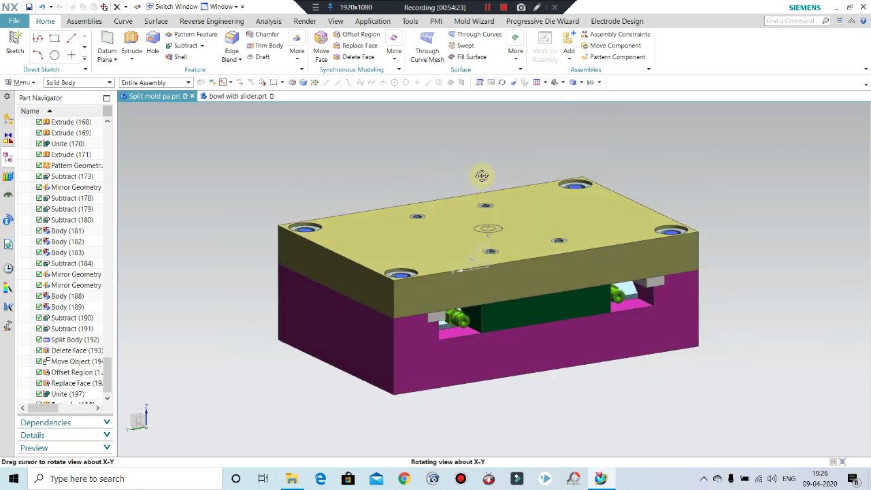
scroll(491, 311, down, 3)
mouse_move(491, 311)
middle_down()
mouse_move(523, 292)
mouse_move(549, 318)
middle_up()
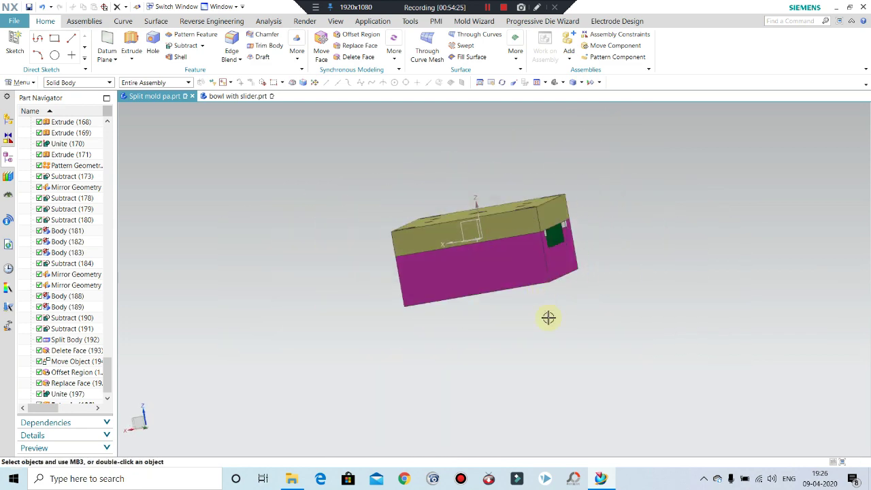
mouse_move(438, 319)
middle_down()
mouse_move(497, 328)
mouse_move(542, 306)
mouse_move(508, 338)
mouse_move(509, 356)
mouse_move(550, 344)
mouse_move(504, 260)
mouse_move(501, 214)
middle_up()
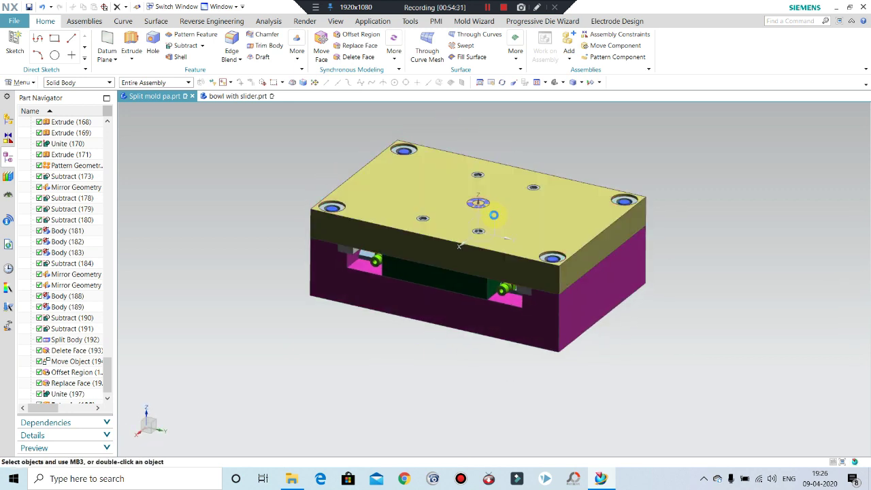
mouse_move(498, 196)
middle_down()
mouse_move(476, 221)
mouse_move(466, 203)
middle_up()
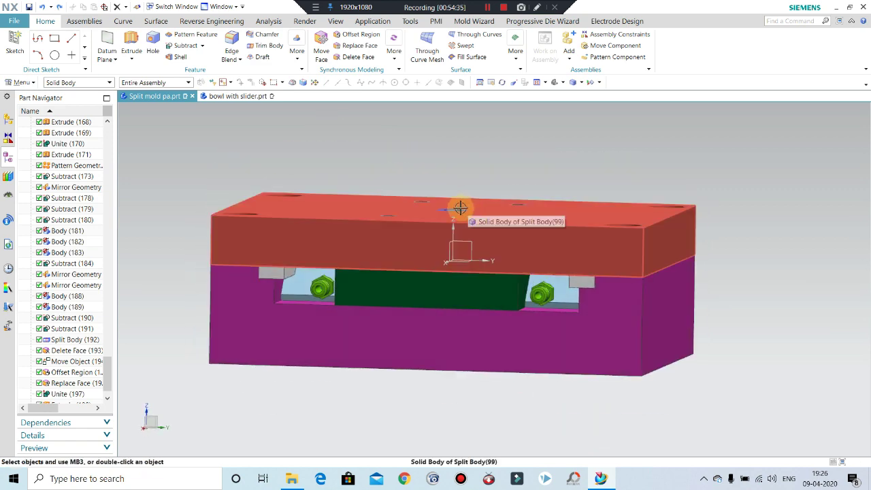
middle_drag(461, 208, 458, 220)
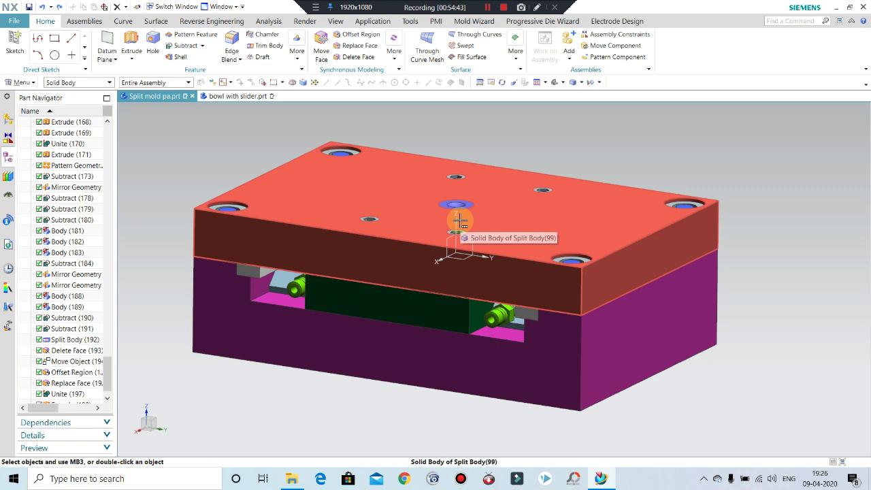
scroll(487, 198, down, 3)
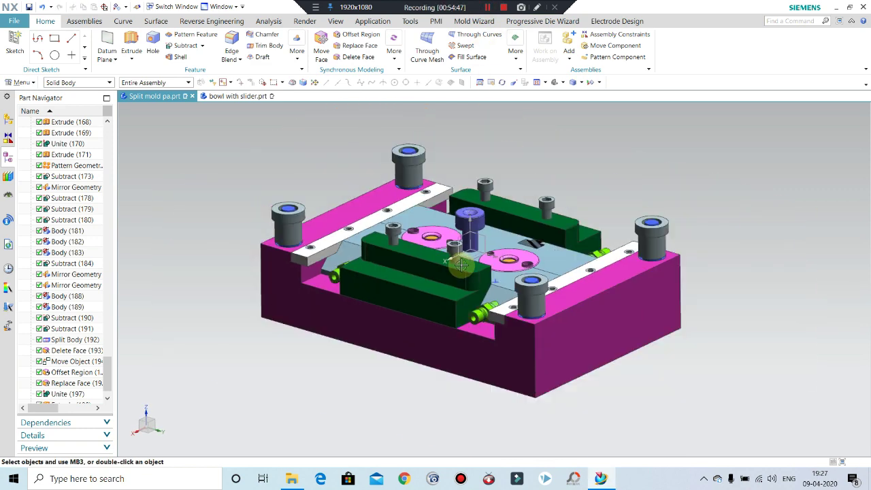
Orbit the opened mold through top, underside and front views, ending near the right slider
mouse_move(463, 268)
middle_down()
mouse_move(496, 286)
mouse_move(498, 302)
mouse_move(504, 279)
middle_up()
scroll(497, 302, up, 3)
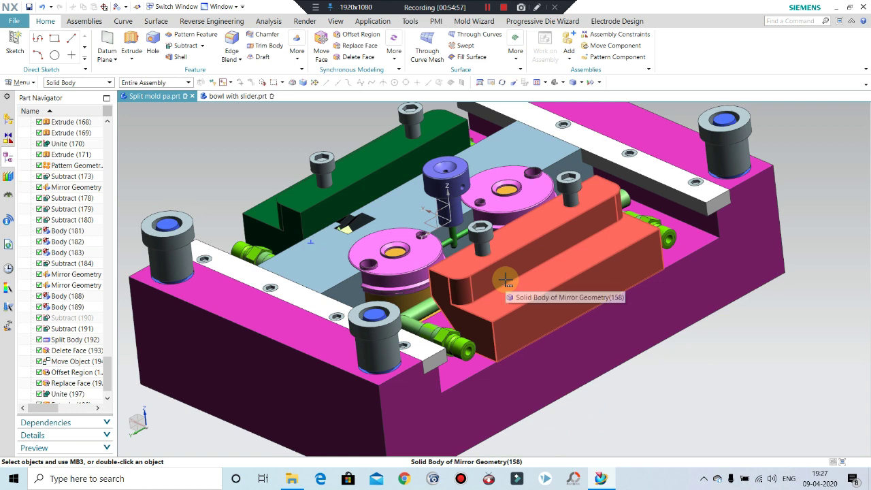
mouse_move(427, 307)
middle_down()
mouse_move(445, 299)
mouse_move(443, 317)
middle_up()
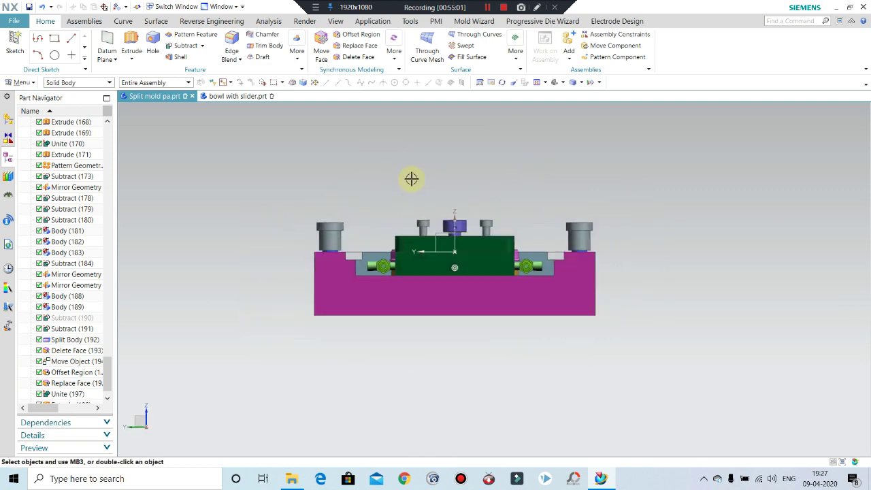
middle_drag(437, 359, 451, 315)
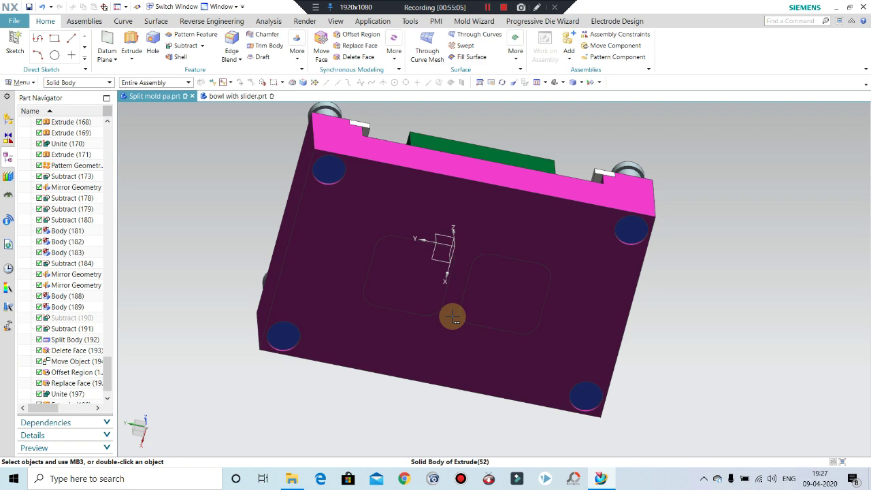
middle_drag(452, 317, 483, 306)
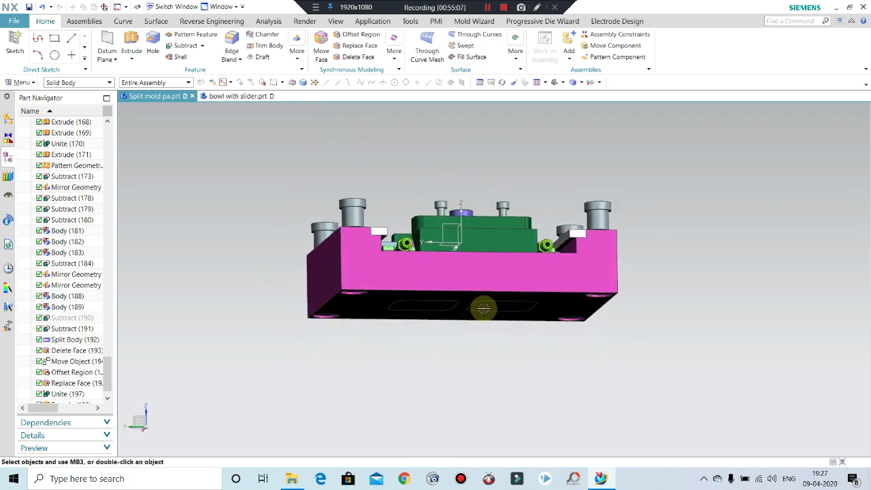
mouse_move(521, 176)
middle_down()
mouse_move(463, 241)
mouse_move(470, 252)
middle_up()
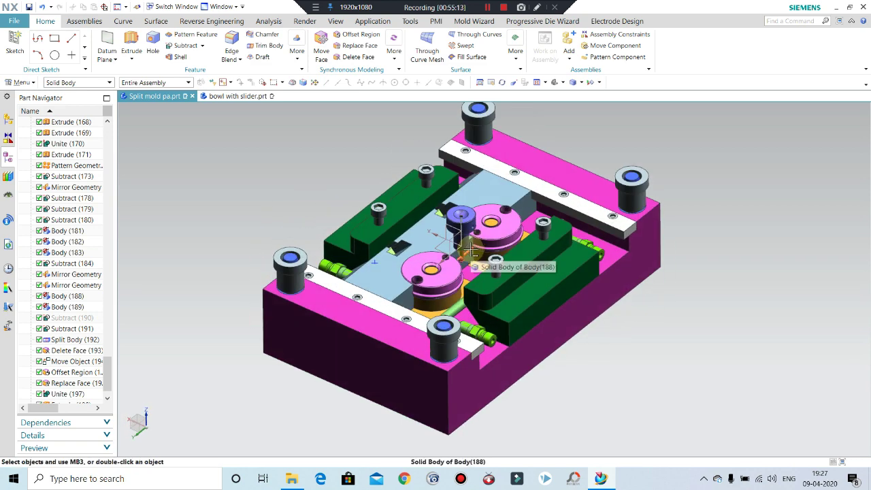
middle_drag(474, 253, 475, 258)
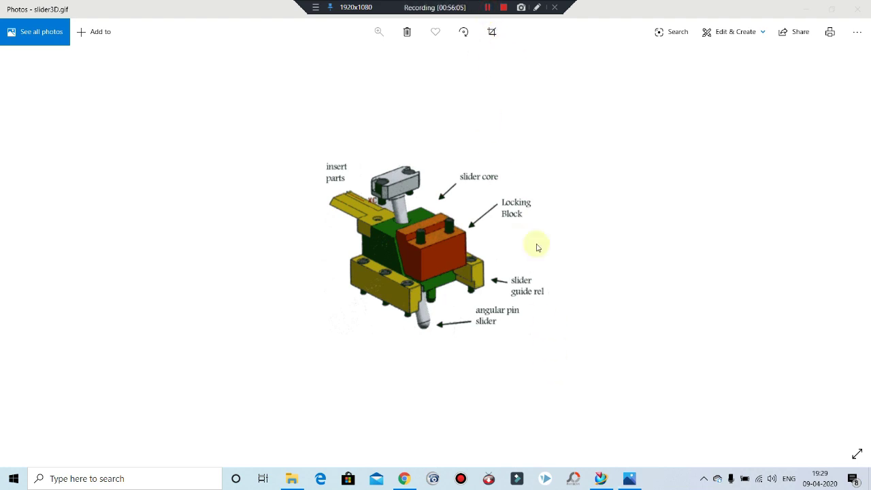
Compare slider3D.gif with the NX model, selecting the light-blue plate, and finish in NX
click(600, 478)
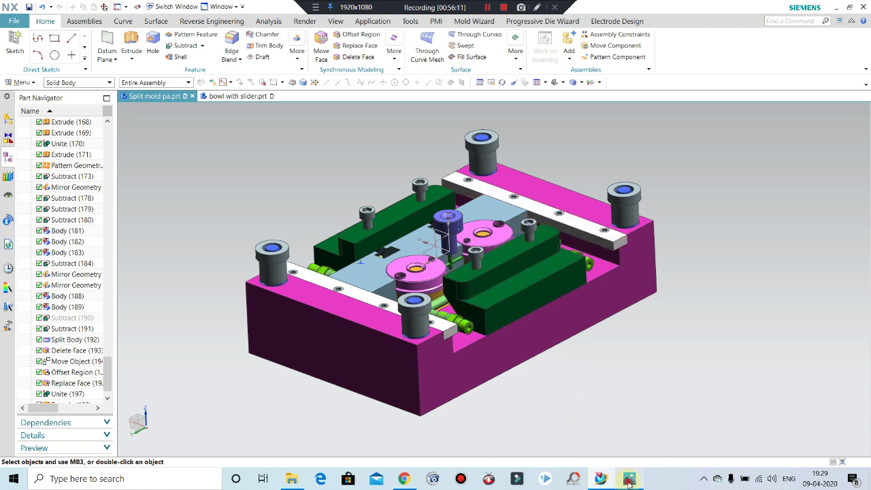
click(628, 480)
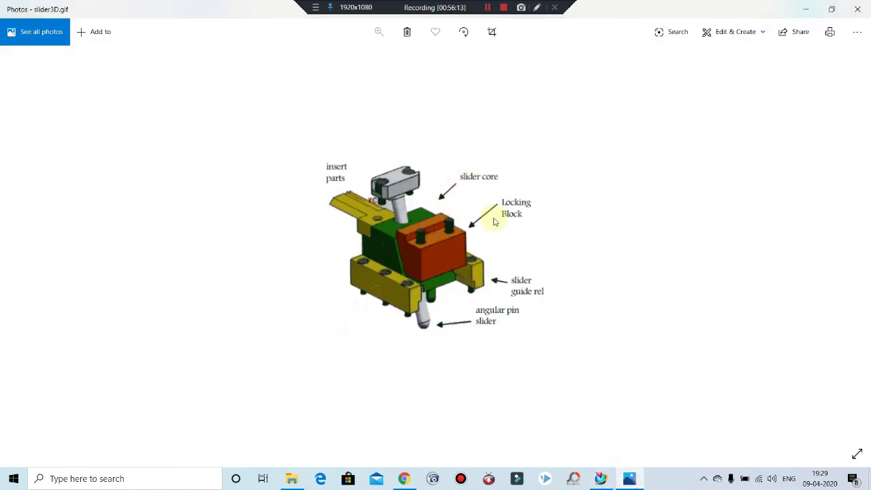
click(600, 479)
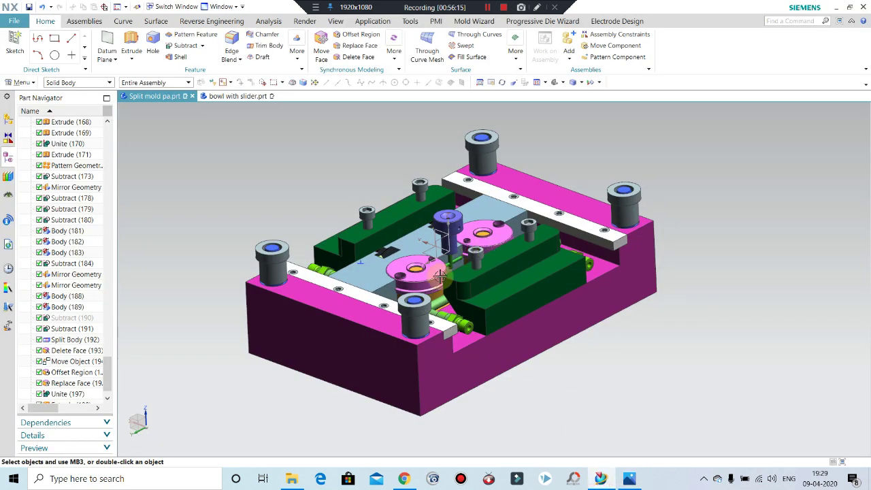
click(381, 272)
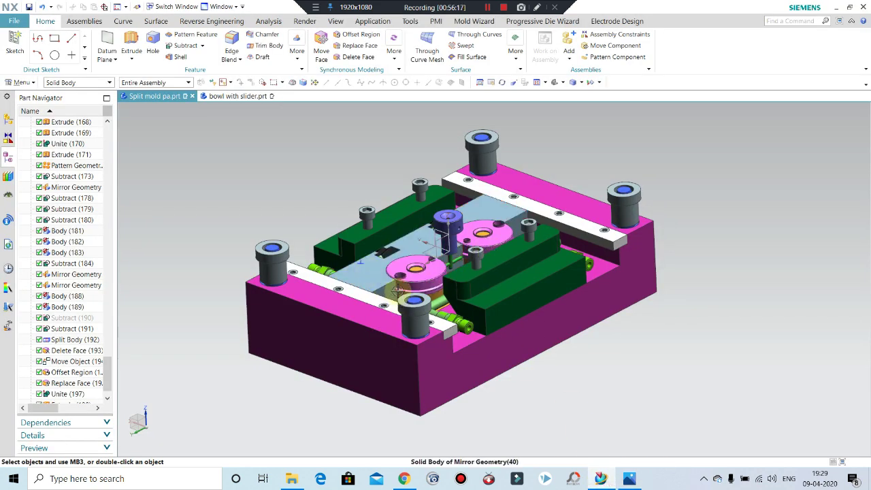
click(629, 479)
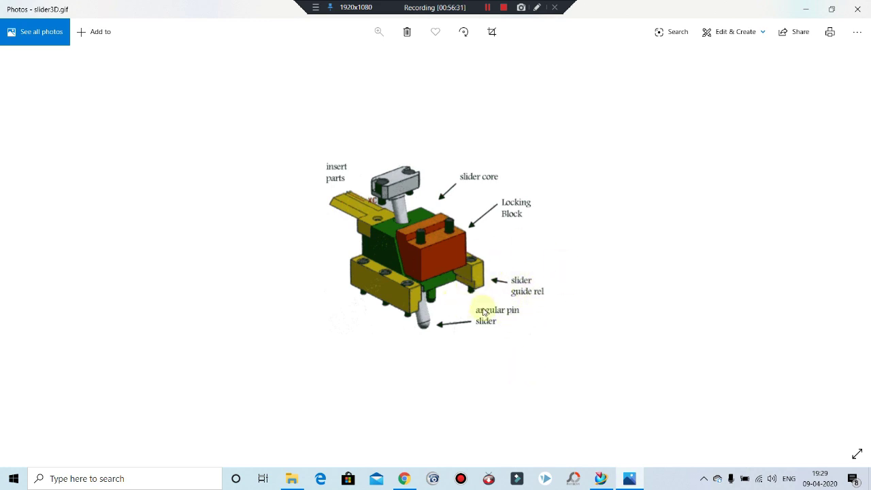
click(596, 478)
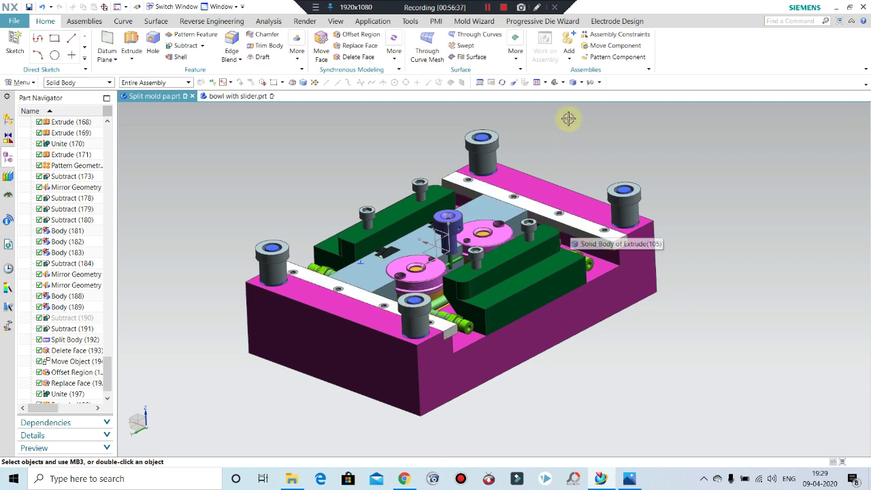
key(alt+Tab)
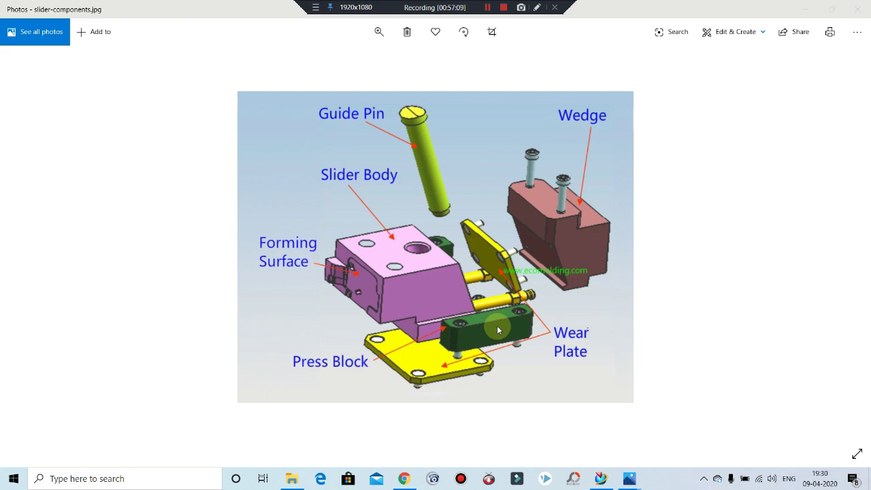
click(601, 478)
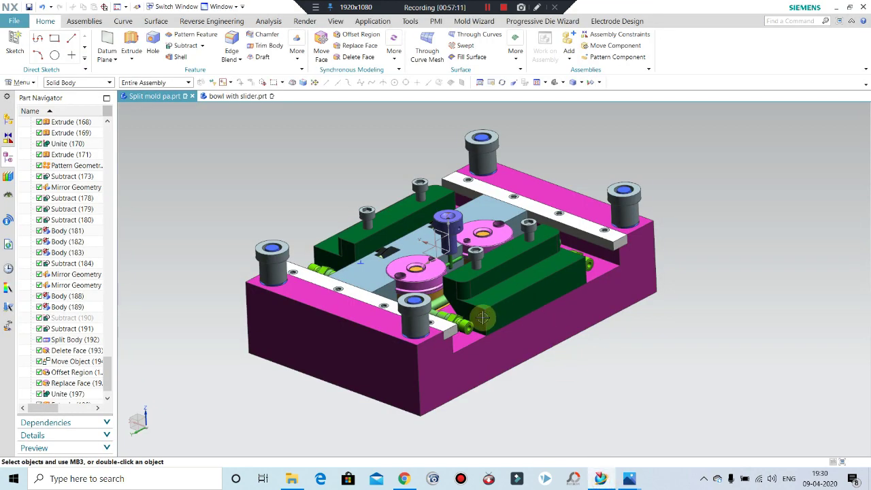
mouse_move(501, 296)
middle_down()
mouse_move(509, 286)
mouse_move(503, 301)
mouse_move(501, 263)
mouse_move(483, 289)
mouse_move(486, 262)
mouse_move(486, 279)
middle_up()
scroll(465, 289, down, 3)
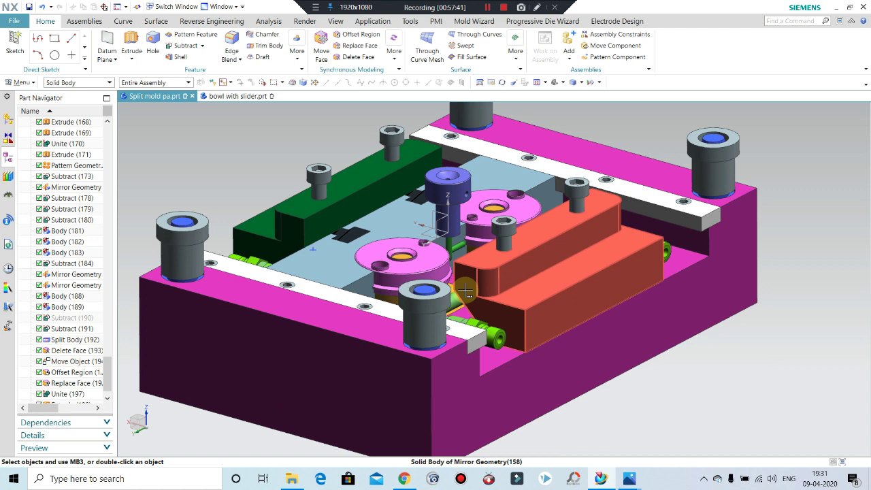
scroll(465, 291, down, 2)
middle_drag(466, 291, 416, 184)
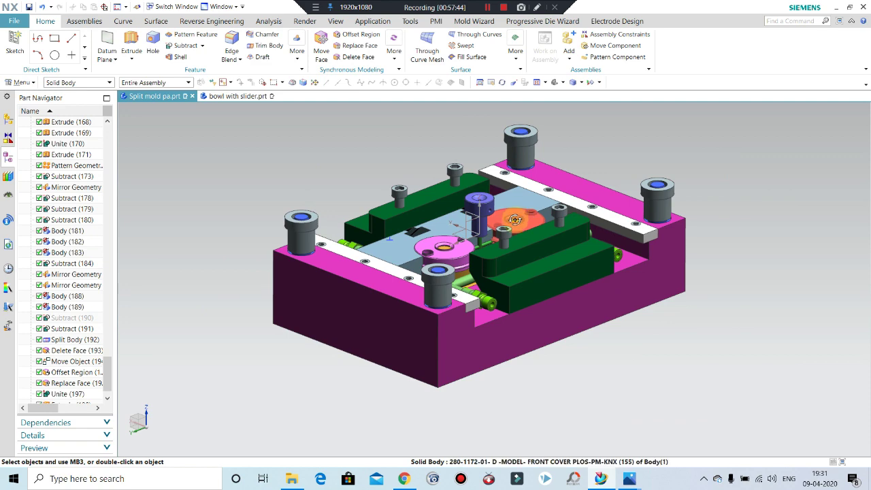
middle_drag(512, 215, 508, 221)
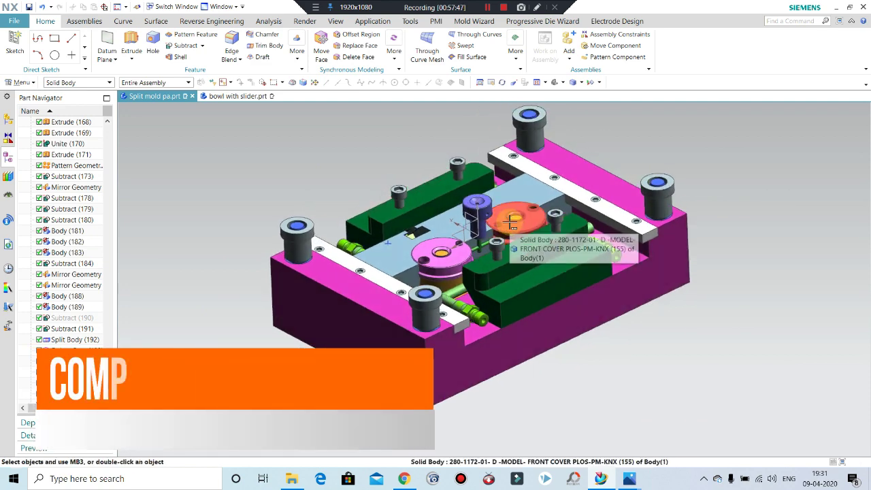
middle_drag(485, 222, 572, 272)
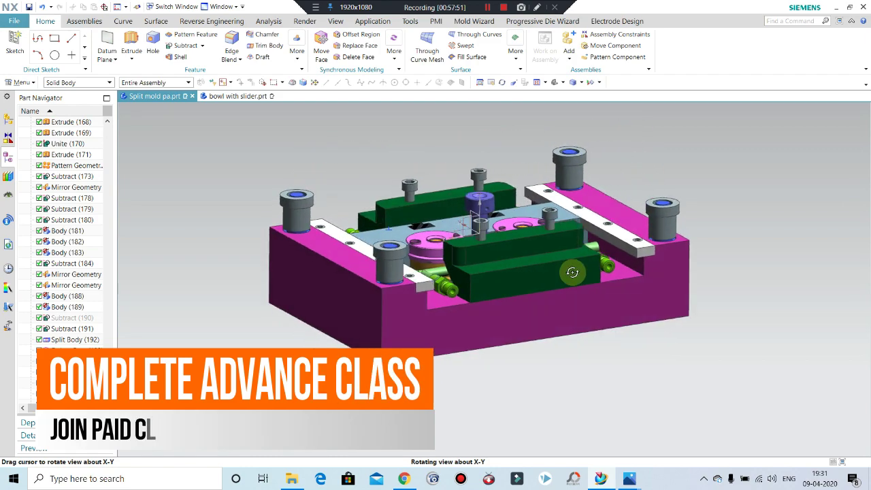
mouse_move(572, 272)
middle_down()
mouse_move(548, 302)
mouse_move(586, 217)
middle_up()
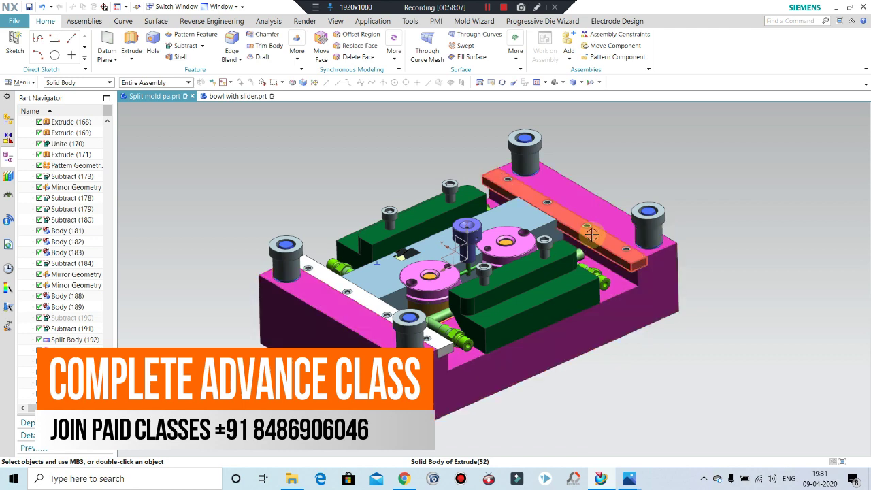
scroll(585, 231, down, 5)
mouse_move(556, 248)
middle_down()
mouse_move(554, 232)
mouse_move(555, 247)
mouse_move(533, 233)
middle_up()
scroll(553, 225, up, 5)
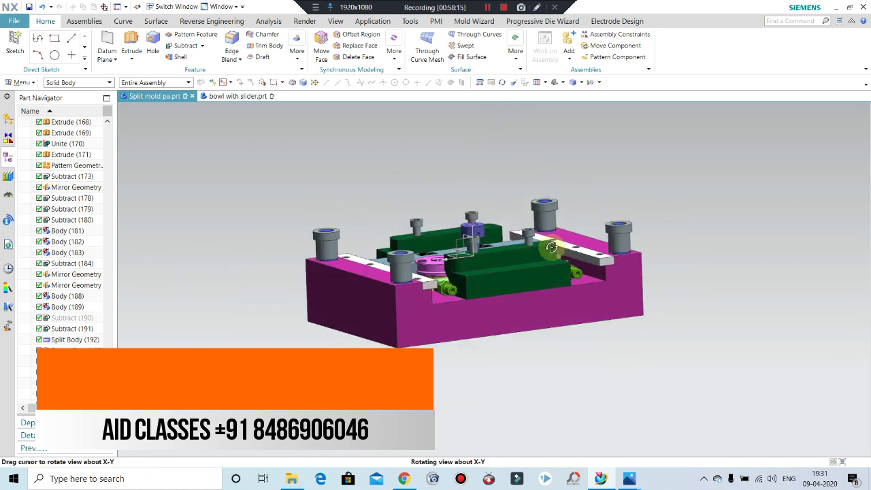